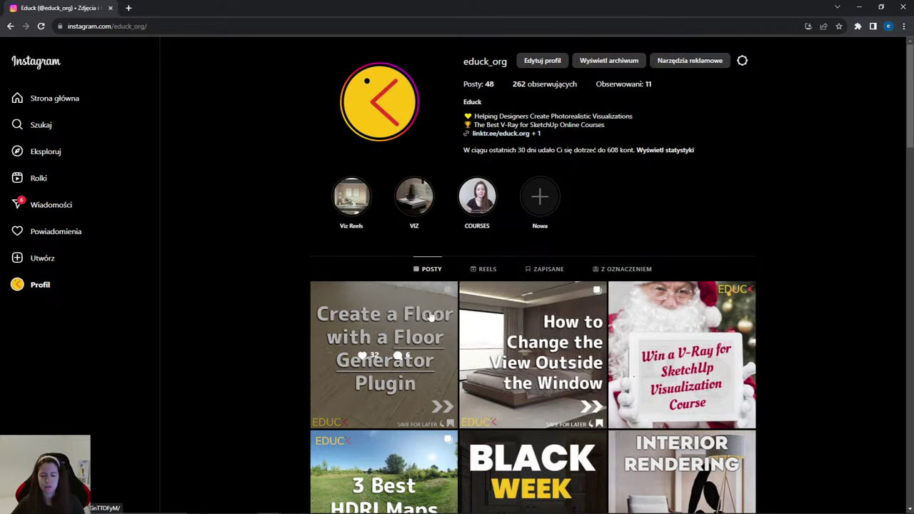
{"action": "left_click", "coordinate": [172, 26]}
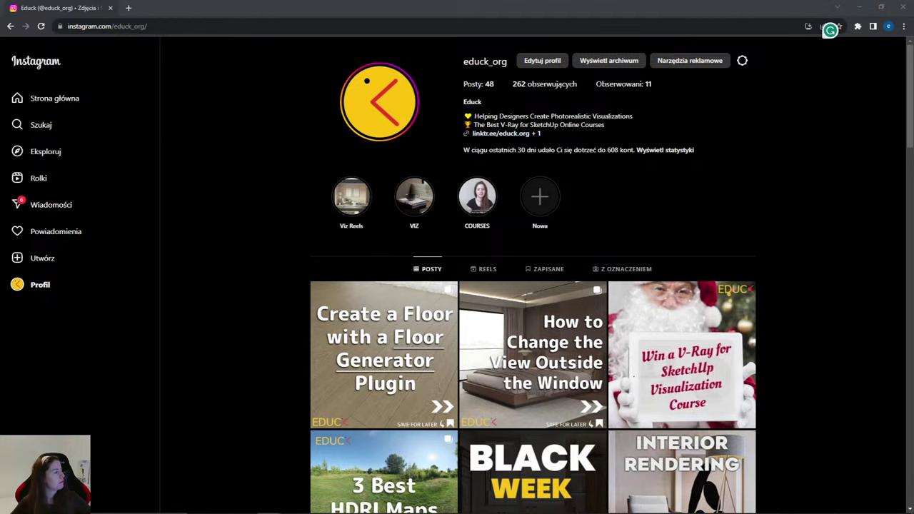
{"action": "key", "text": "alt+Tab"}
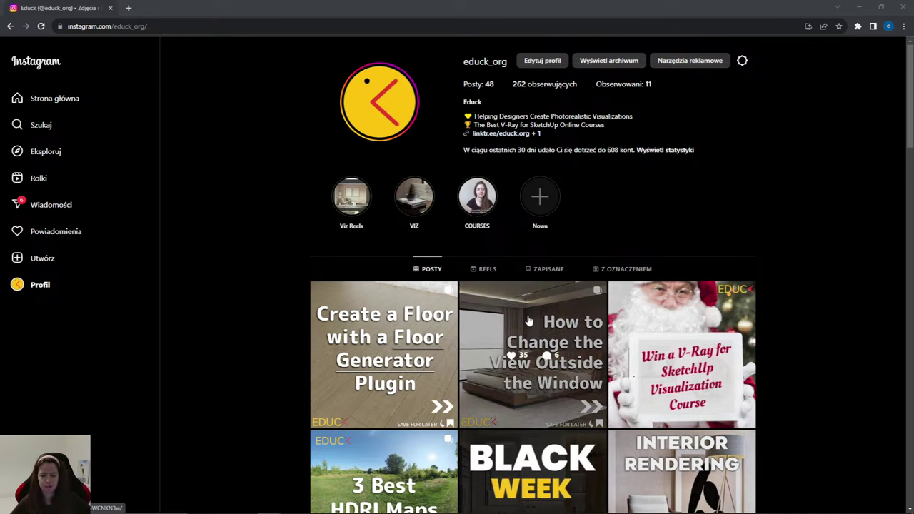
{"action": "scroll", "coordinate": [423, 361], "scroll_direction": "down", "scroll_amount": 1}
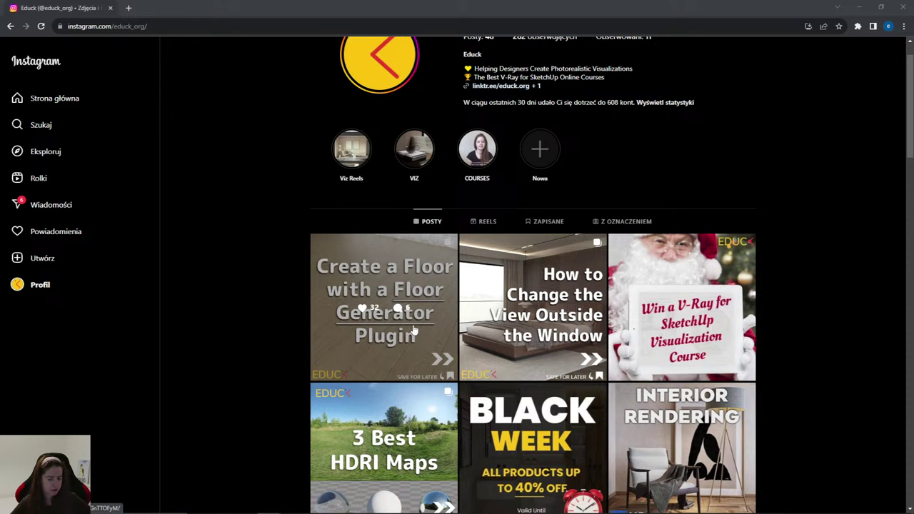
{"action": "scroll", "coordinate": [373, 347], "scroll_direction": "up", "scroll_amount": 1}
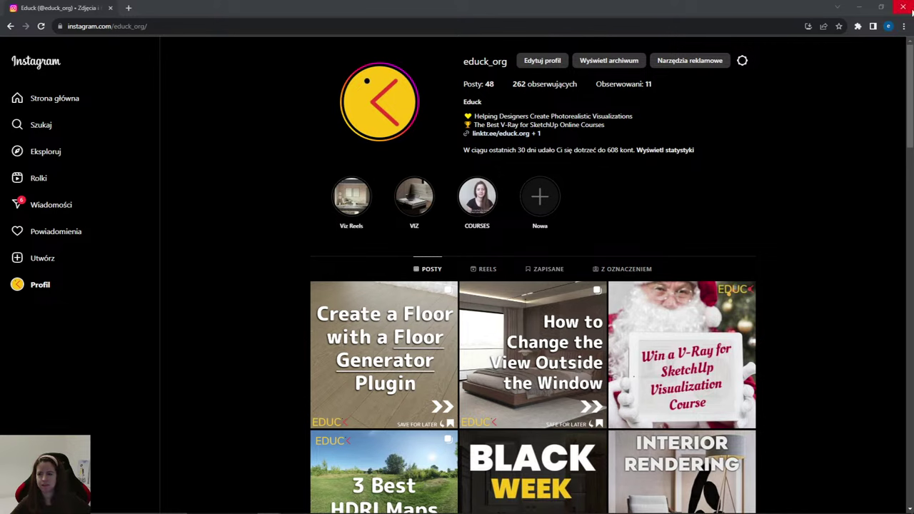
Switch from the browser to the exterior_webinar_start model in SketchUp and examine the building, terraces and paved courtyard.
{"action": "left_click", "coordinate": [858, 10]}
{"action": "scroll", "coordinate": [285, 239], "scroll_direction": "down", "scroll_amount": 3}
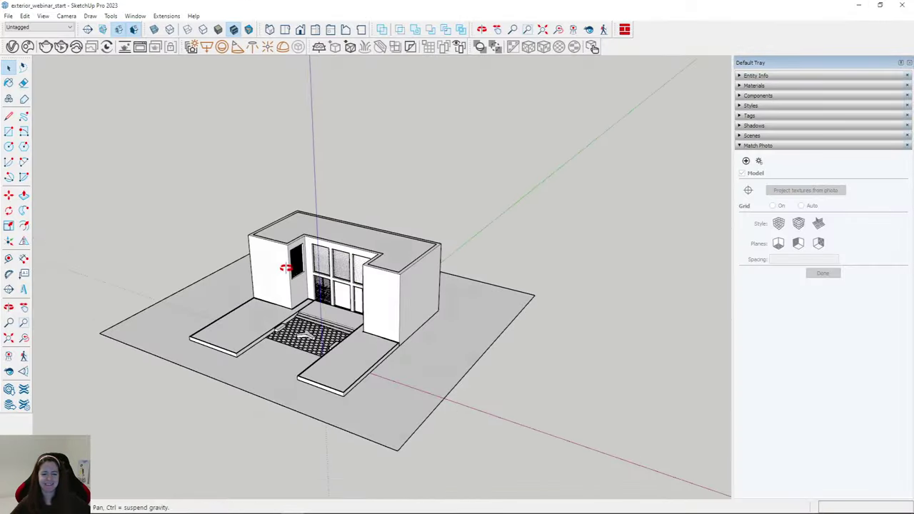
{"action": "middle_click_drag", "start_coordinate": [286, 239], "coordinate": [298, 303]}
{"action": "scroll", "coordinate": [298, 303], "scroll_direction": "up", "scroll_amount": 3}
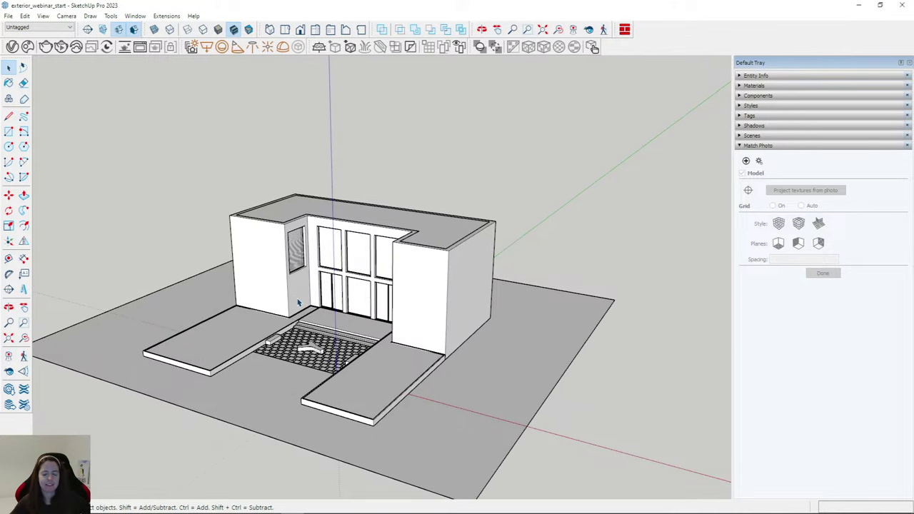
{"action": "scroll", "coordinate": [323, 294], "scroll_direction": "up", "scroll_amount": 3}
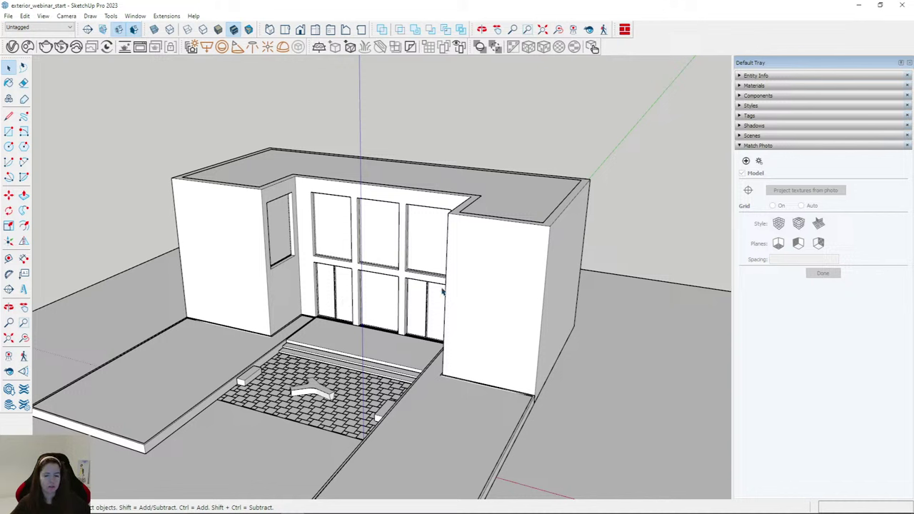
{"action": "scroll", "coordinate": [352, 169], "scroll_direction": "down", "scroll_amount": 3}
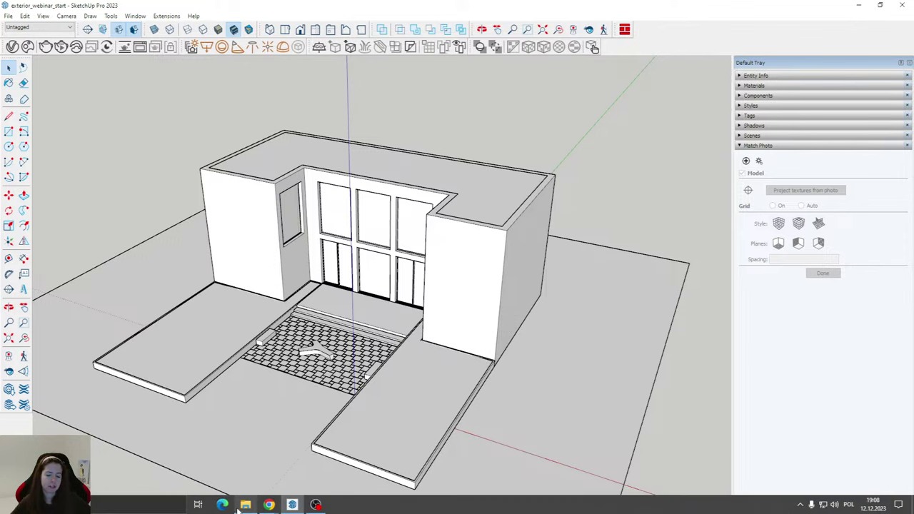
Inspect the cannon_4k EXR file with larger icons in the Lights folder of Webinar_exterior, then close the folder window.
{"action": "left_click", "coordinate": [243, 505]}
{"action": "double_click", "coordinate": [647, 300]}
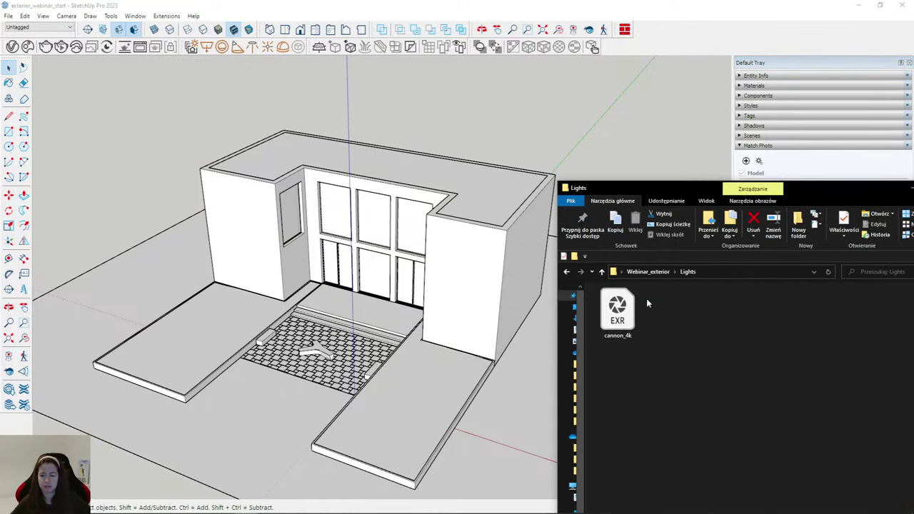
{"action": "mouse_move", "coordinate": [643, 188]}
{"action": "left_mouse_down"}
{"action": "mouse_move", "coordinate": [505, 142]}
{"action": "mouse_move", "coordinate": [423, 86]}
{"action": "left_mouse_up"}
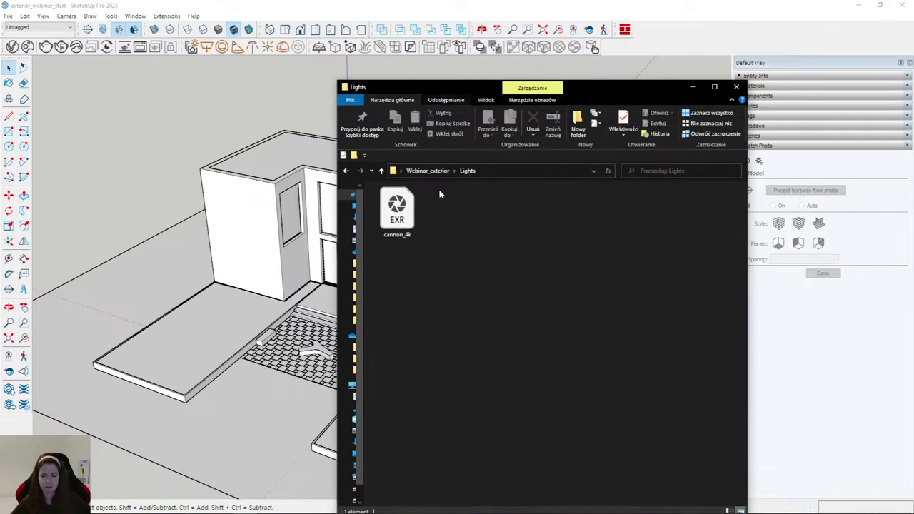
{"action": "right_click", "coordinate": [535, 212]}
{"action": "left_click", "coordinate": [577, 219]}
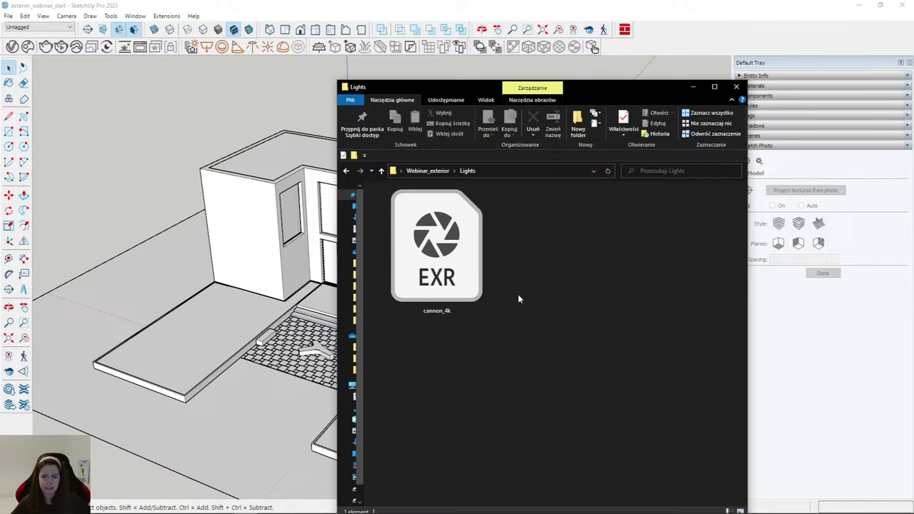
{"action": "left_click", "coordinate": [470, 271]}
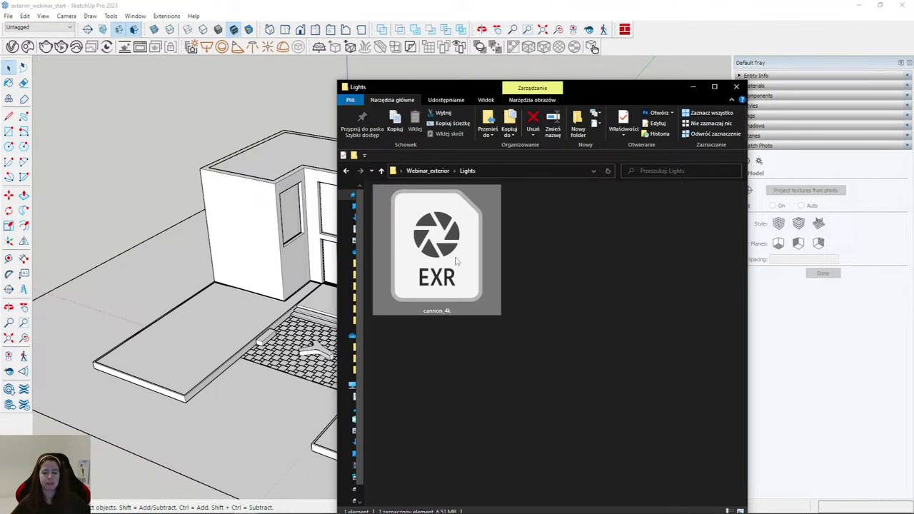
{"action": "left_click", "coordinate": [737, 87]}
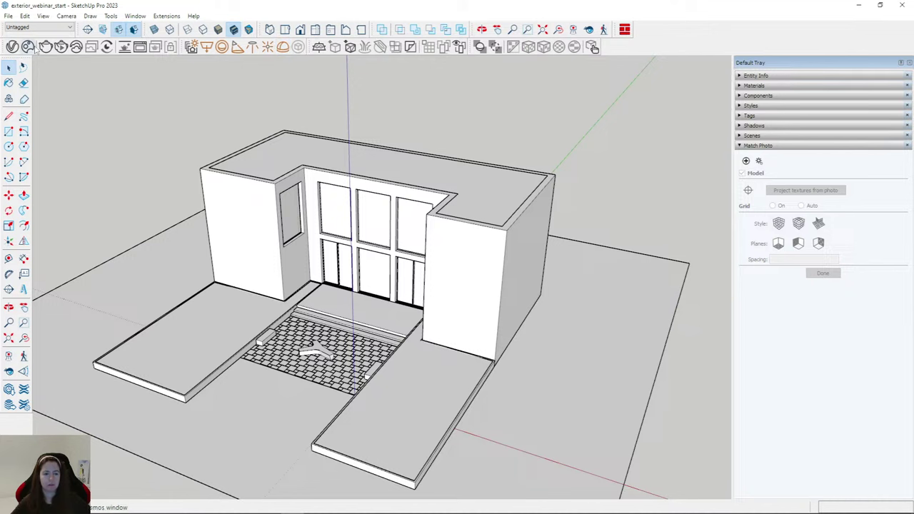
Place a V-Ray Dome Light on the courtyard paving between the left bench and the Y-shaped bench.
{"action": "right_click", "coordinate": [631, 48]}
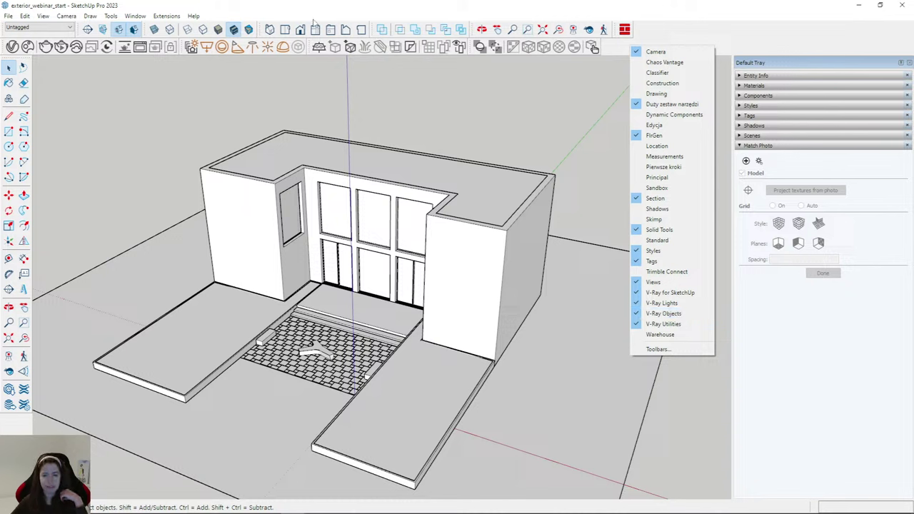
{"action": "left_click", "coordinate": [679, 35]}
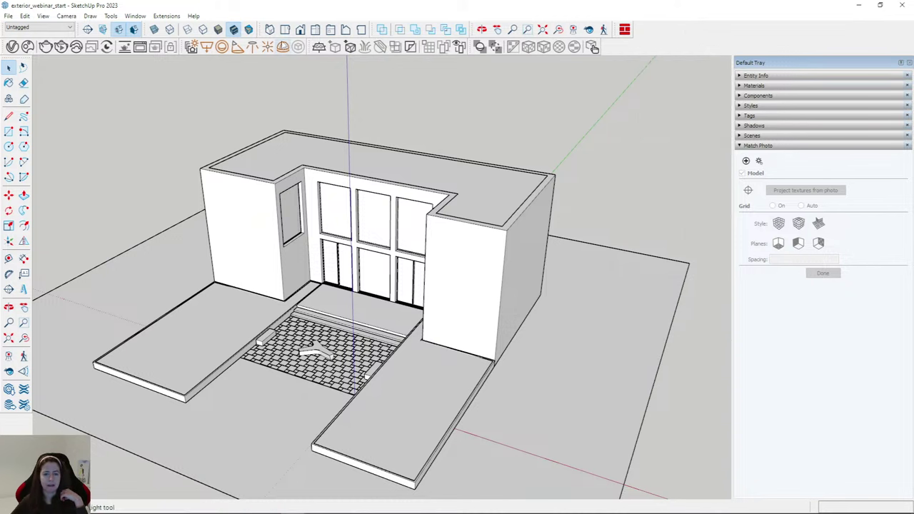
{"action": "left_click", "coordinate": [284, 47]}
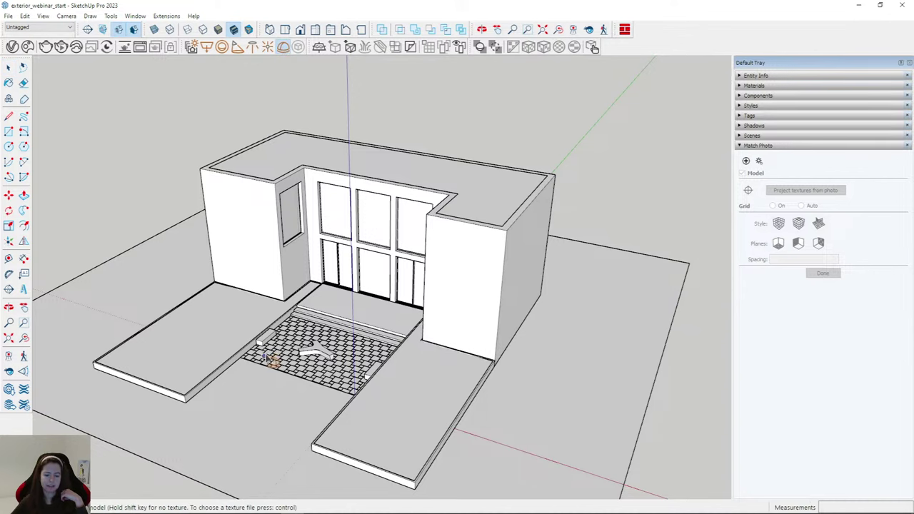
{"action": "scroll", "coordinate": [270, 361], "scroll_direction": "up", "scroll_amount": 6}
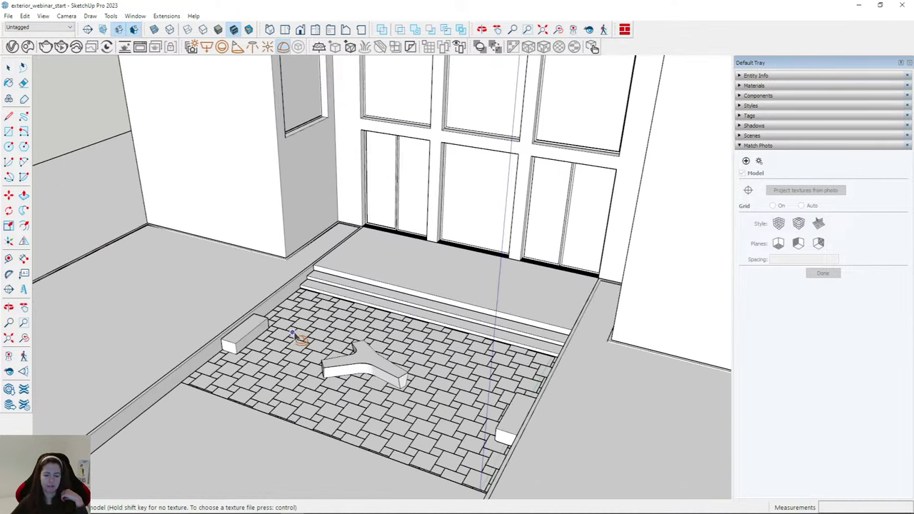
{"action": "key", "text": "space"}
{"action": "scroll", "coordinate": [303, 350], "scroll_direction": "up", "scroll_amount": 3}
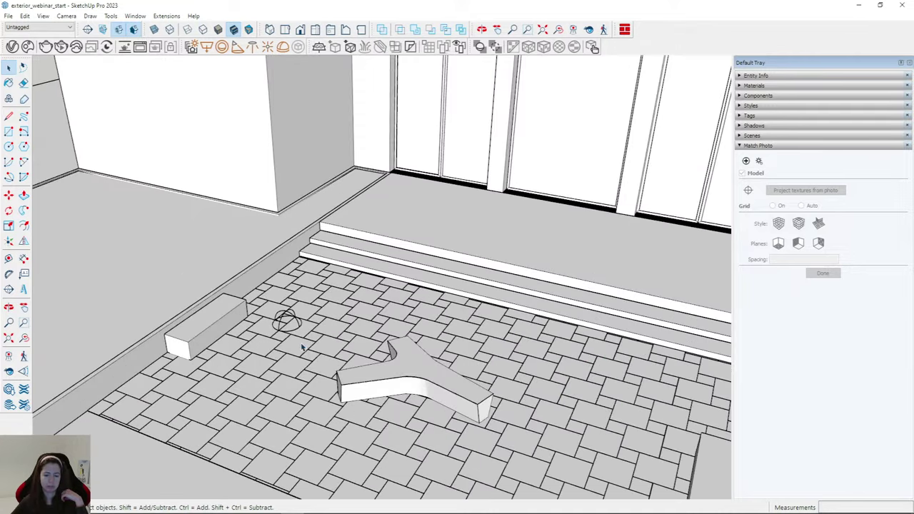
Load cannon_4k from the Lights folder of Webinar_exterior as the Dome Light's texture bitmap in the V-Ray Asset Editor.
{"action": "left_click", "coordinate": [12, 46]}
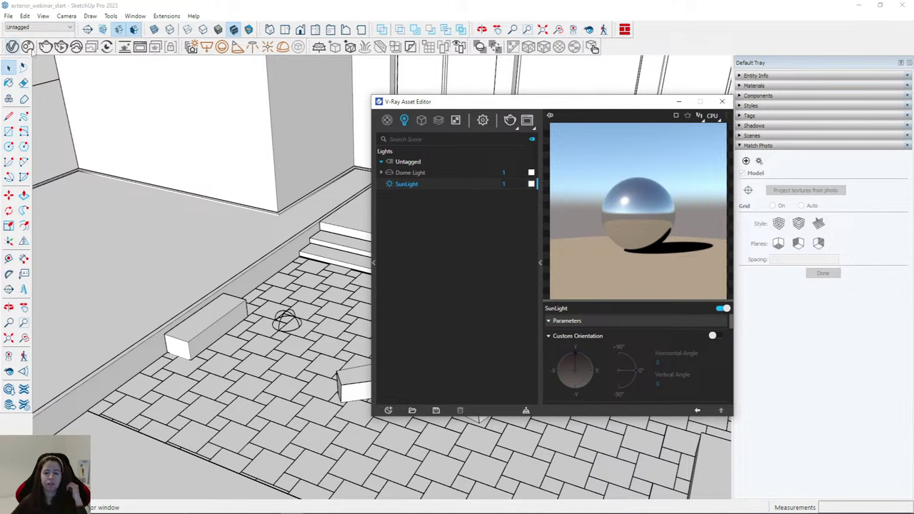
{"action": "left_click", "coordinate": [418, 174]}
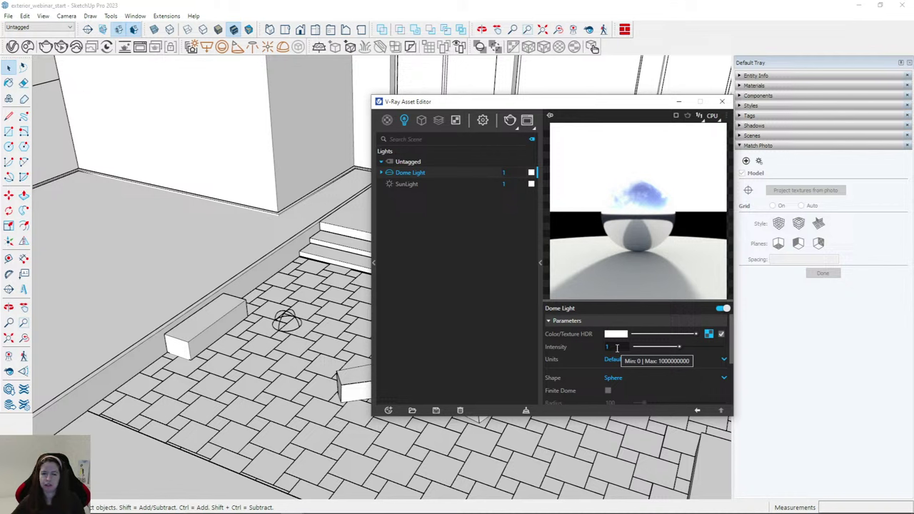
{"action": "left_click", "coordinate": [709, 334]}
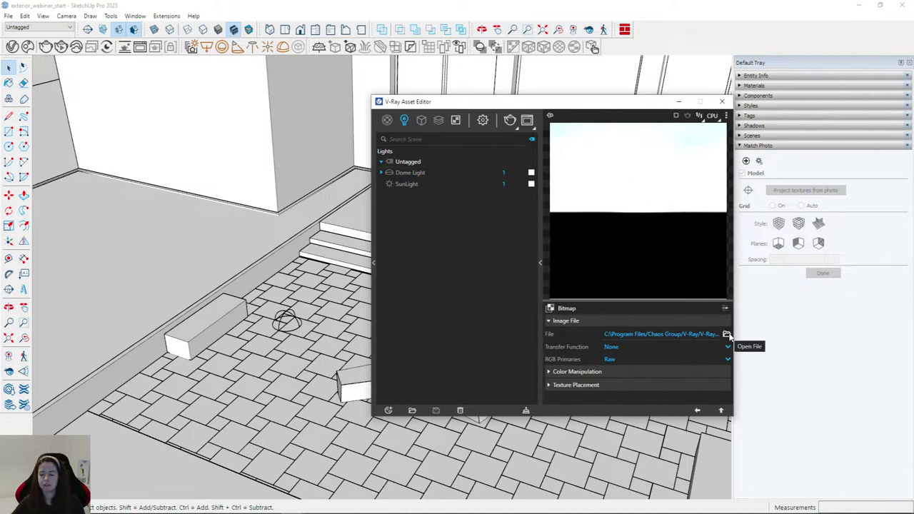
{"action": "left_click", "coordinate": [727, 336]}
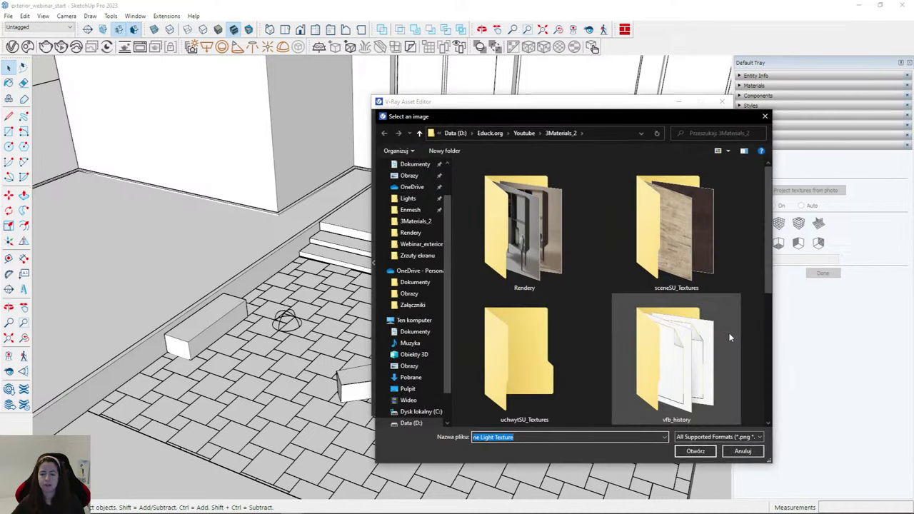
{"action": "scroll", "coordinate": [418, 200], "scroll_direction": "up", "scroll_amount": 2}
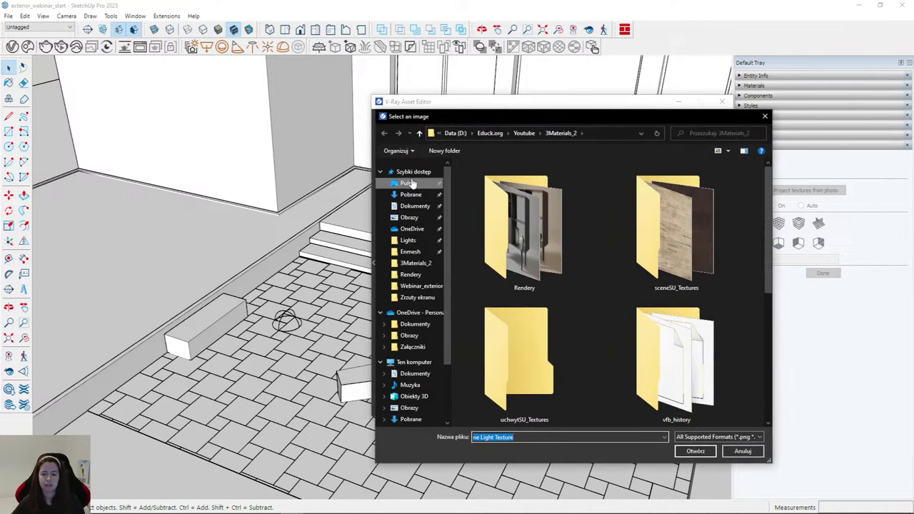
{"action": "left_click", "coordinate": [413, 183]}
{"action": "double_click", "coordinate": [529, 228]}
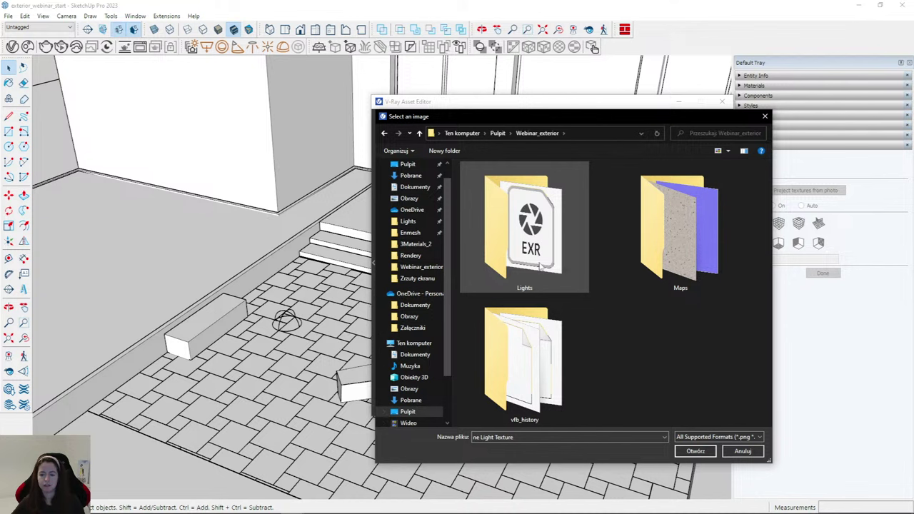
{"action": "double_click", "coordinate": [531, 229]}
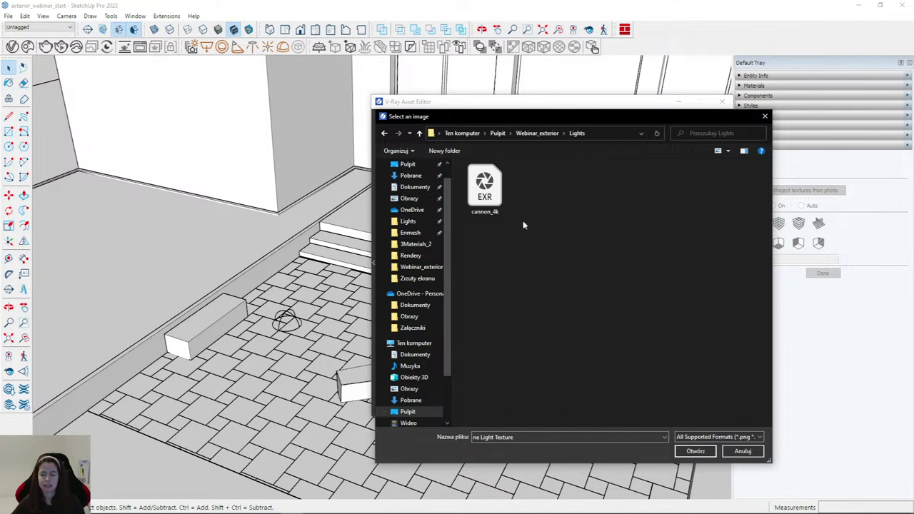
{"action": "left_click", "coordinate": [482, 200]}
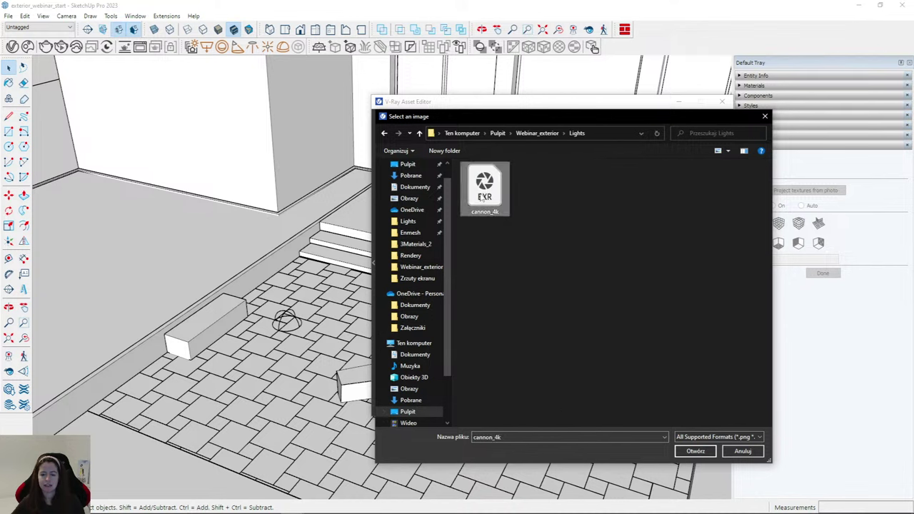
{"action": "left_click", "coordinate": [695, 452]}
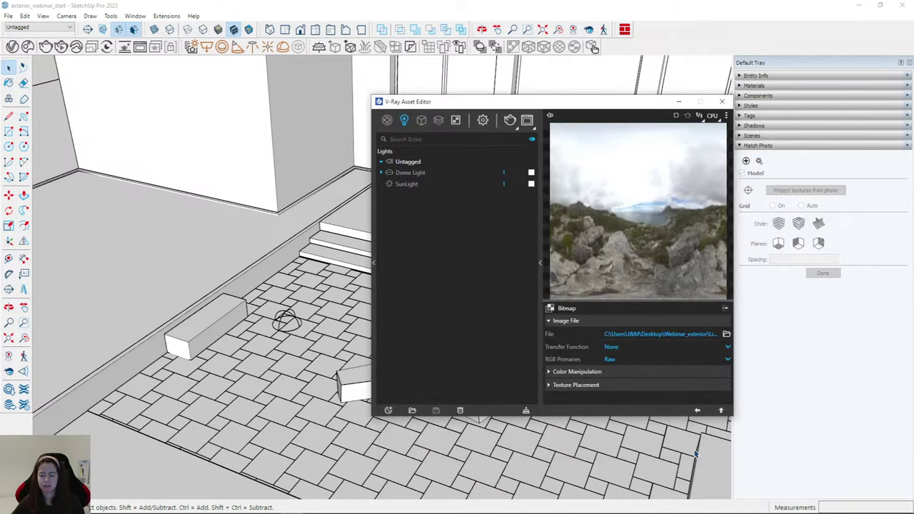
{"action": "left_click", "coordinate": [697, 411]}
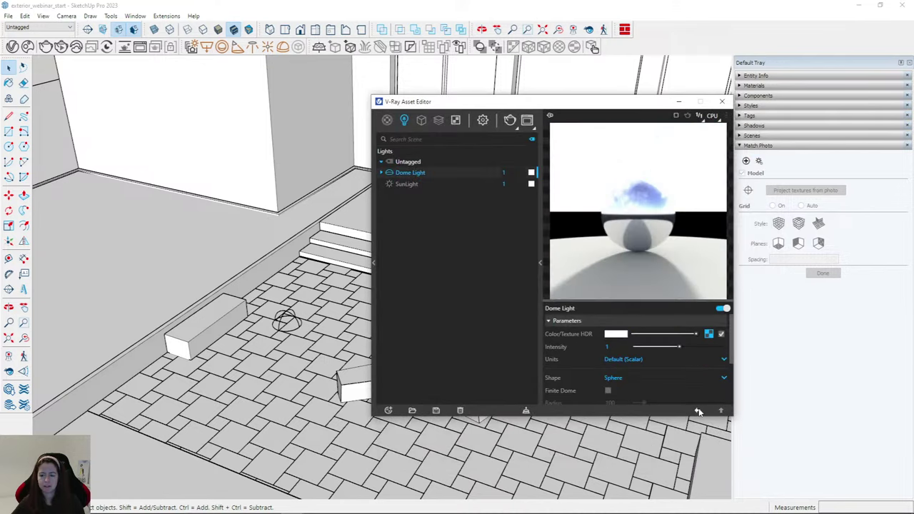
Set the Dome Light's intensity to 20 and minimize the V-Ray Asset Editor.
{"action": "left_click", "coordinate": [612, 347]}
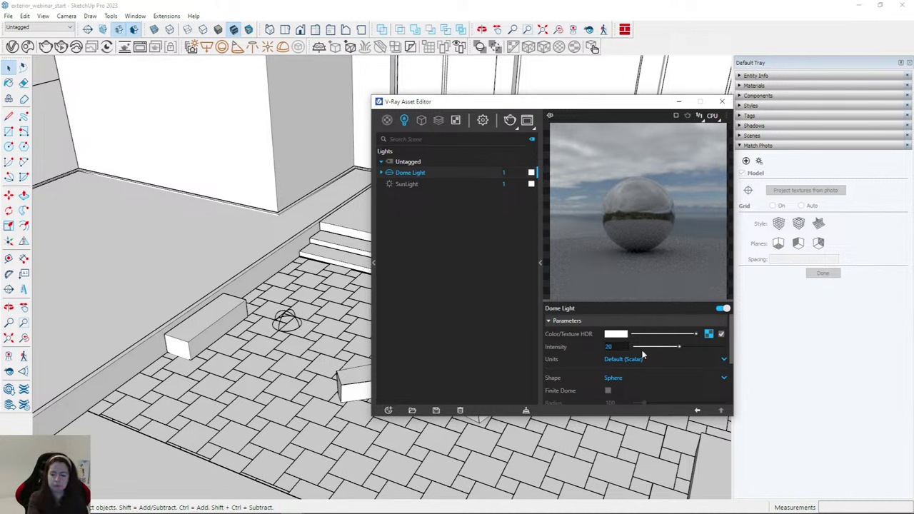
{"action": "type", "text": "20"}
{"action": "key", "text": "Return"}
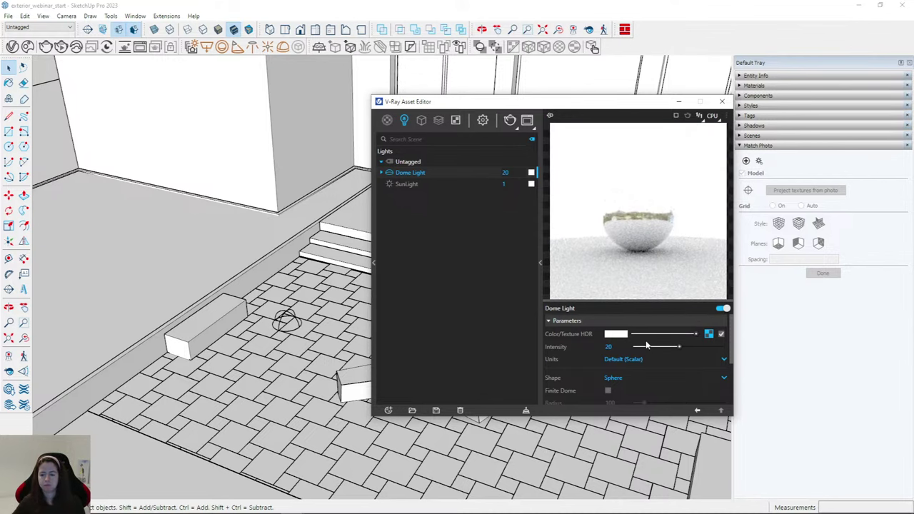
{"action": "scroll", "coordinate": [278, 354], "scroll_direction": "up", "scroll_amount": 3}
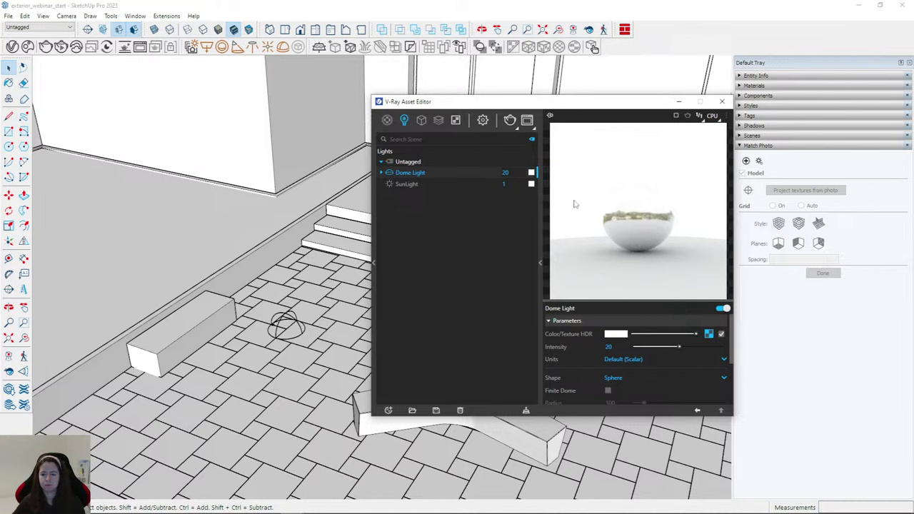
{"action": "left_click", "coordinate": [680, 103]}
Orbit and zoom to a frontal view of the entrance facade, with the steps and courtyard benches in frame.
{"action": "scroll", "coordinate": [221, 441], "scroll_direction": "down", "scroll_amount": 5}
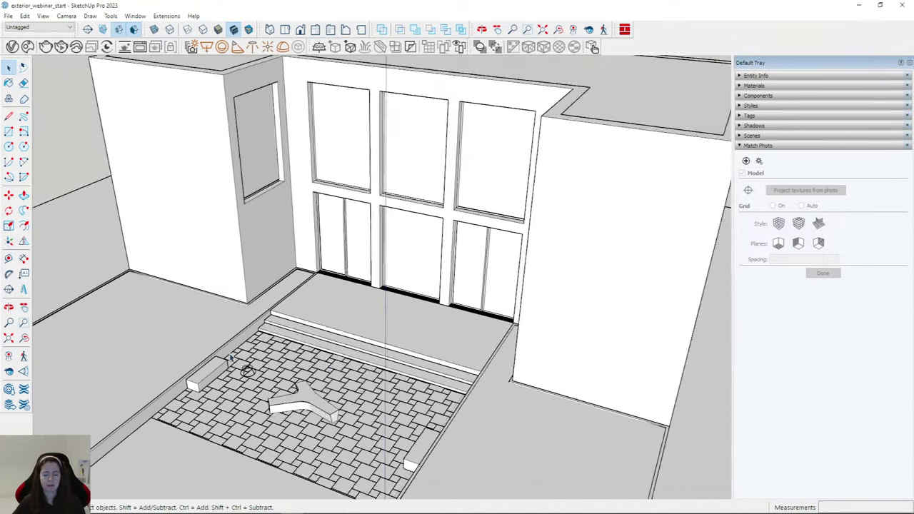
{"action": "scroll", "coordinate": [230, 359], "scroll_direction": "down", "scroll_amount": 3}
{"action": "mouse_move", "coordinate": [243, 379]}
{"action": "middle_mouse_down"}
{"action": "mouse_move", "coordinate": [265, 401]}
{"action": "mouse_move", "coordinate": [322, 286]}
{"action": "mouse_move", "coordinate": [318, 322]}
{"action": "mouse_move", "coordinate": [276, 302]}
{"action": "mouse_move", "coordinate": [398, 280]}
{"action": "mouse_move", "coordinate": [365, 305]}
{"action": "mouse_move", "coordinate": [343, 299]}
{"action": "middle_mouse_up"}
{"action": "scroll", "coordinate": [315, 338], "scroll_direction": "down", "scroll_amount": 1}
{"action": "scroll", "coordinate": [366, 305], "scroll_direction": "up", "scroll_amount": 6}
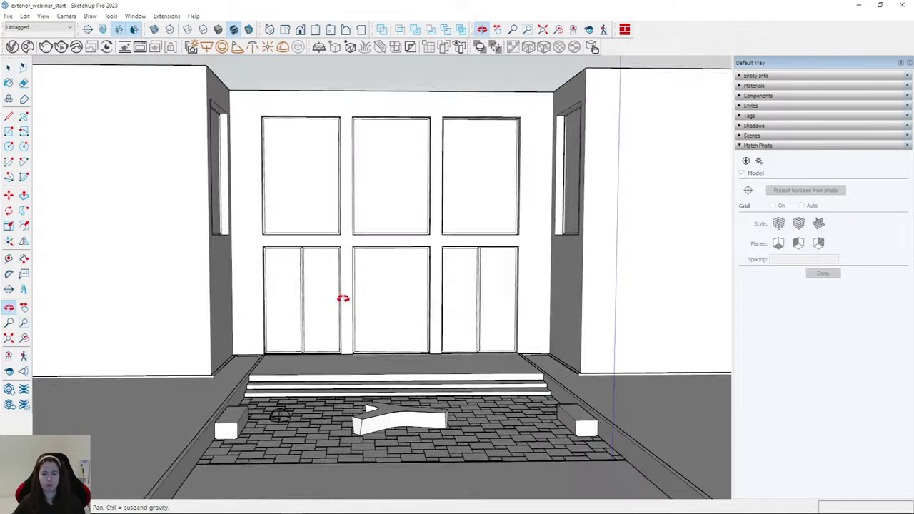
{"action": "scroll", "coordinate": [343, 299], "scroll_direction": "up", "scroll_amount": 4}
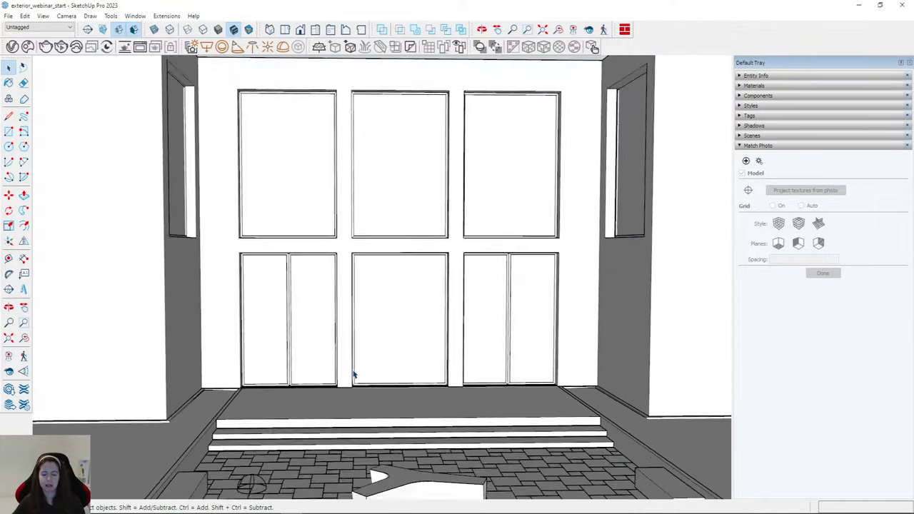
{"action": "scroll", "coordinate": [352, 374], "scroll_direction": "down", "scroll_amount": 3}
{"action": "middle_click_drag", "start_coordinate": [350, 347], "coordinate": [344, 326], "text": "shift"}
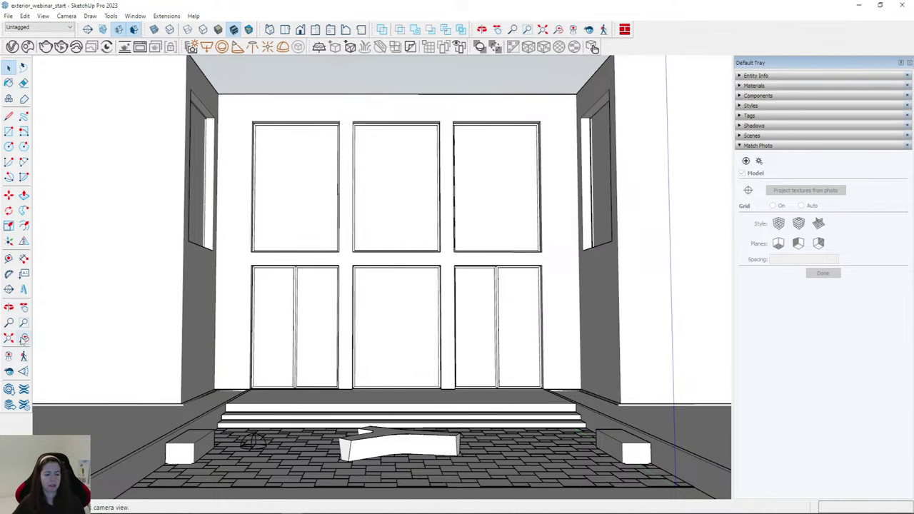
Switch the camera to two-point perspective and pan to frame the full facade together with the benches.
{"action": "left_click", "coordinate": [23, 307]}
{"action": "left_click_drag", "start_coordinate": [170, 286], "coordinate": [170, 298]}
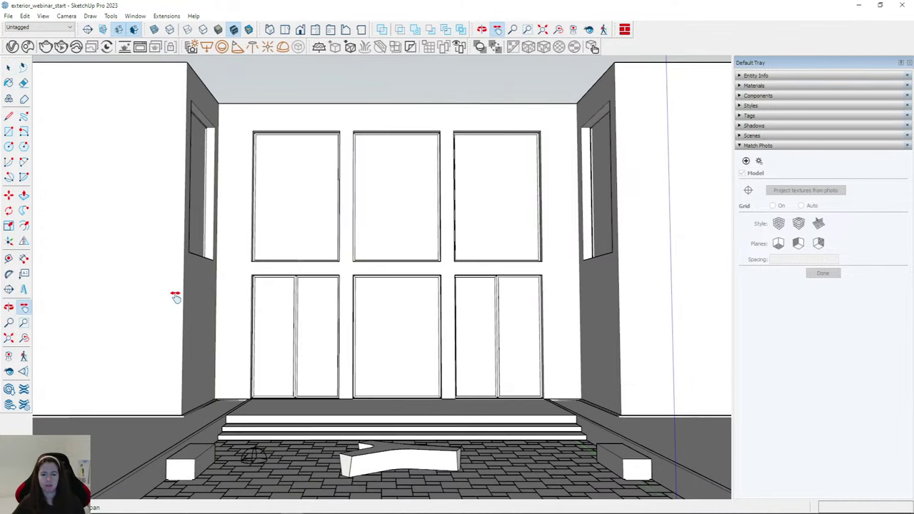
{"action": "middle_click_drag", "start_coordinate": [218, 286], "coordinate": [217, 287], "text": "shift"}
{"action": "key", "text": "h"}
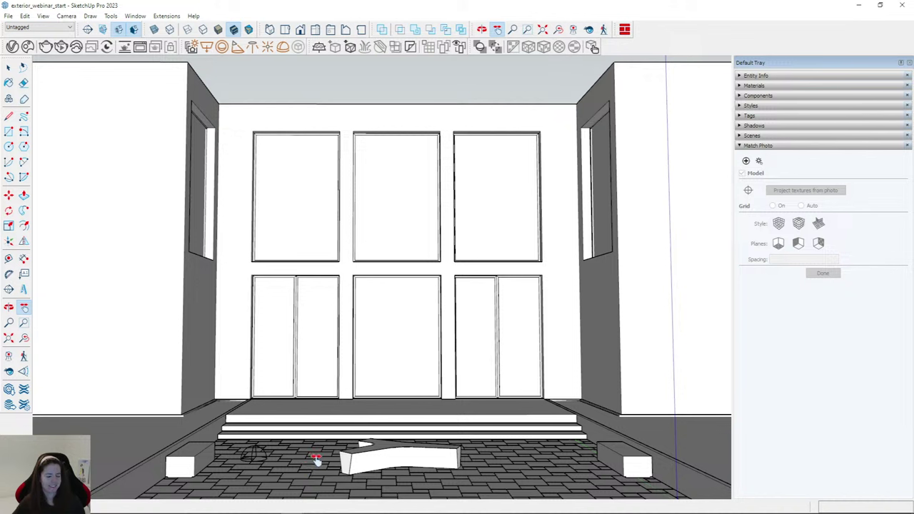
{"action": "left_click", "coordinate": [8, 68]}
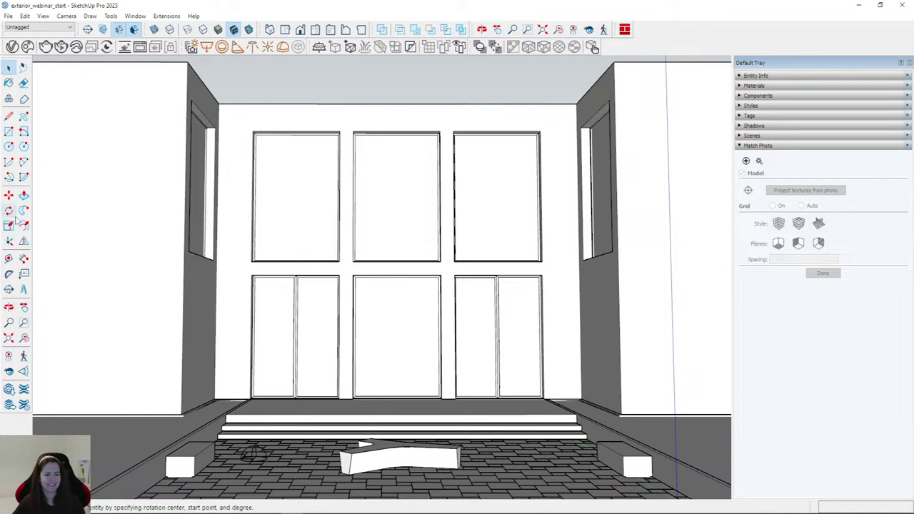
{"action": "scroll", "coordinate": [355, 390], "scroll_direction": "up", "scroll_amount": 2}
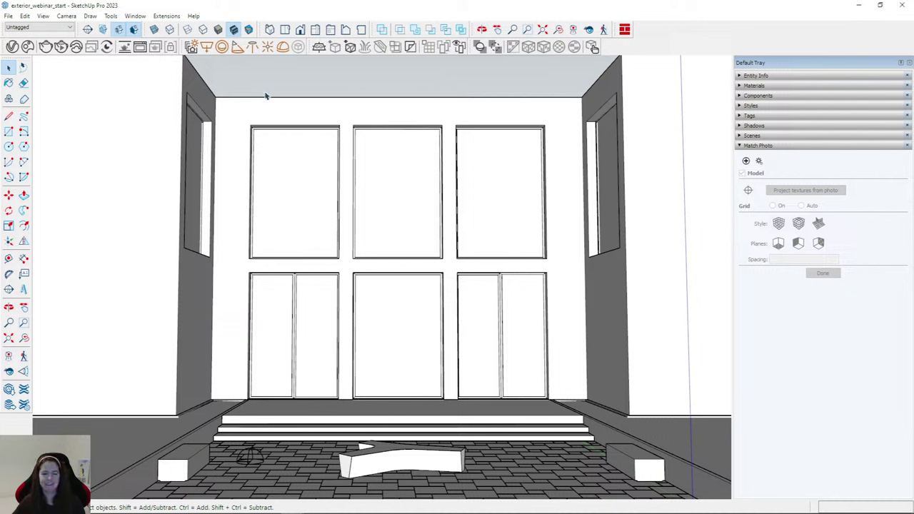
{"action": "left_click", "coordinate": [60, 17]}
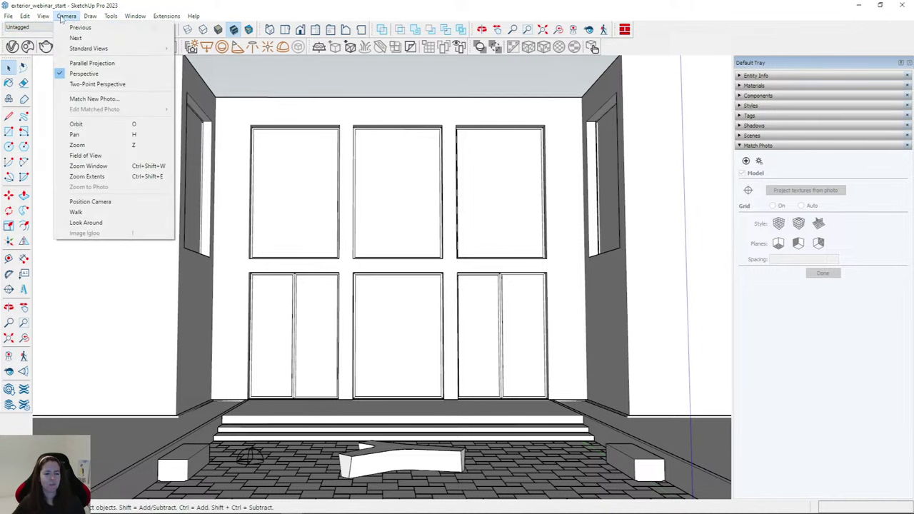
{"action": "left_click", "coordinate": [85, 84]}
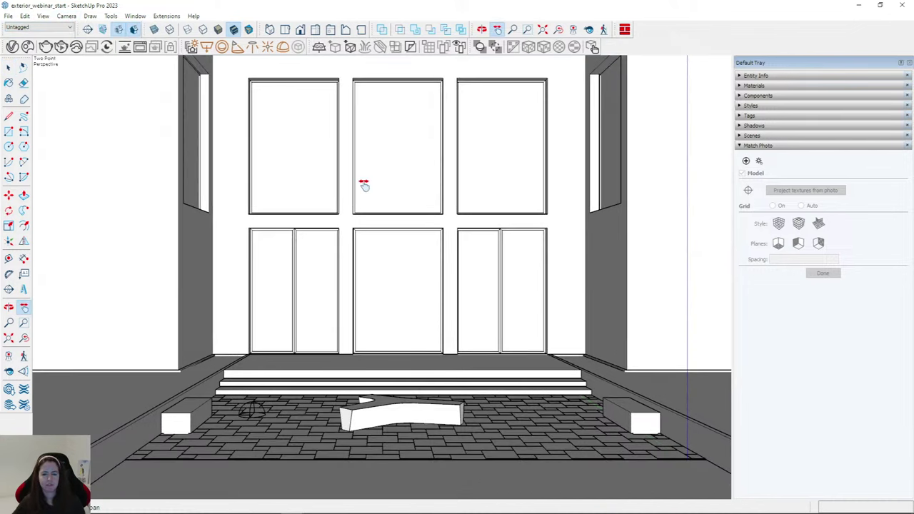
{"action": "left_click_drag", "start_coordinate": [363, 185], "coordinate": [364, 227]}
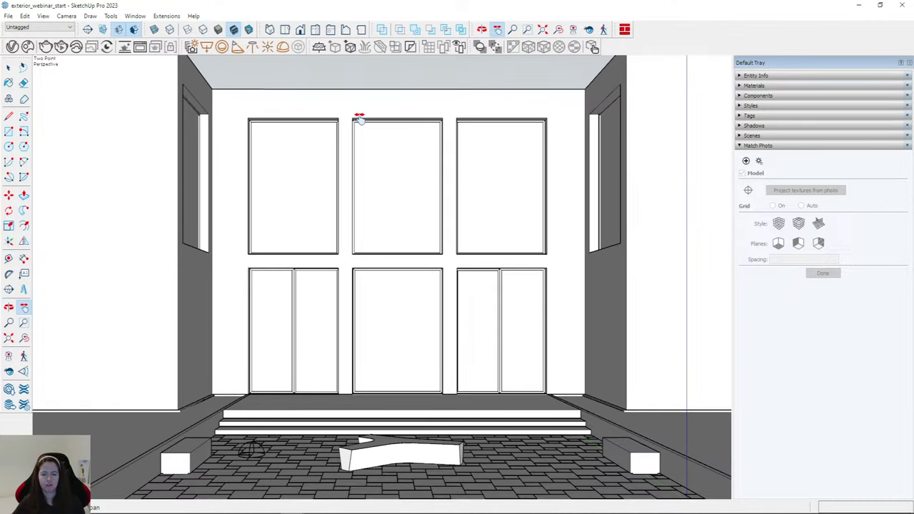
Widen the camera's field of view to about 40 degrees.
{"action": "left_click", "coordinate": [66, 16]}
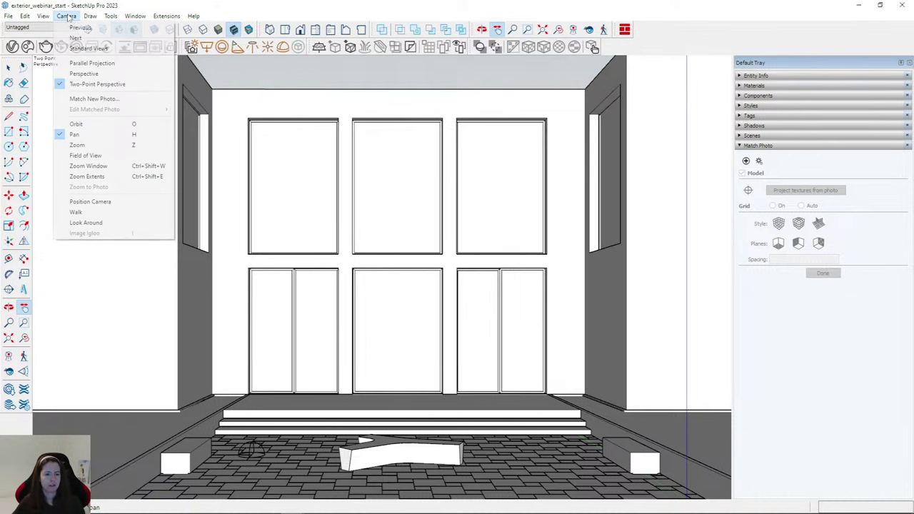
{"action": "left_click", "coordinate": [84, 155]}
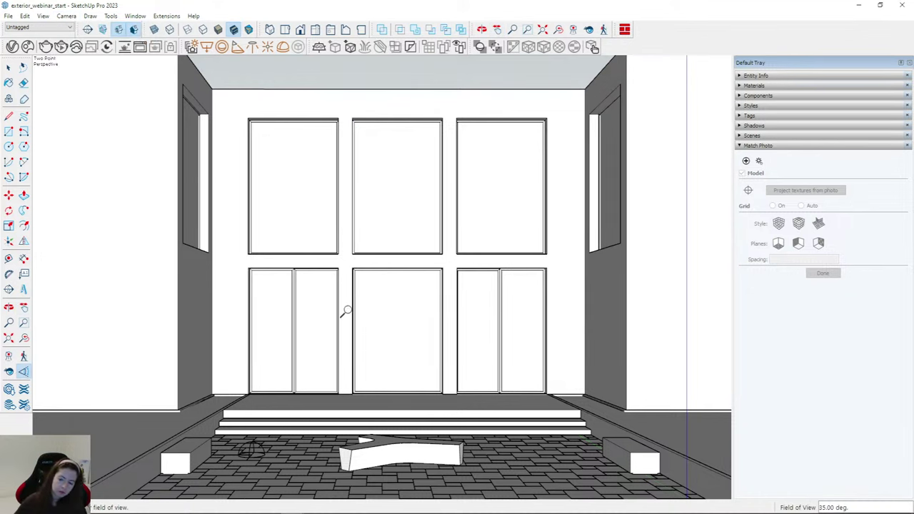
{"action": "mouse_move", "coordinate": [343, 310]}
{"action": "left_mouse_down"}
{"action": "mouse_move", "coordinate": [351, 330]}
{"action": "mouse_move", "coordinate": [350, 317]}
{"action": "left_mouse_up"}
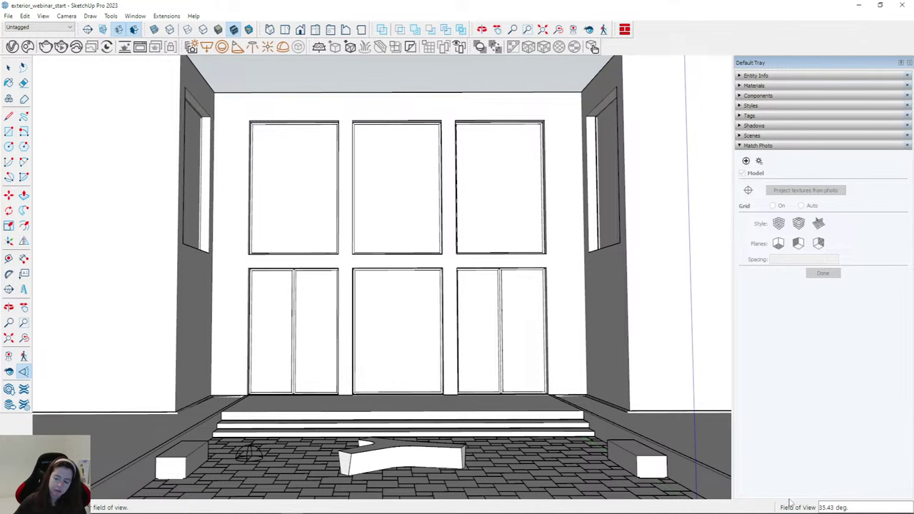
{"action": "left_click_drag", "start_coordinate": [418, 437], "coordinate": [423, 466]}
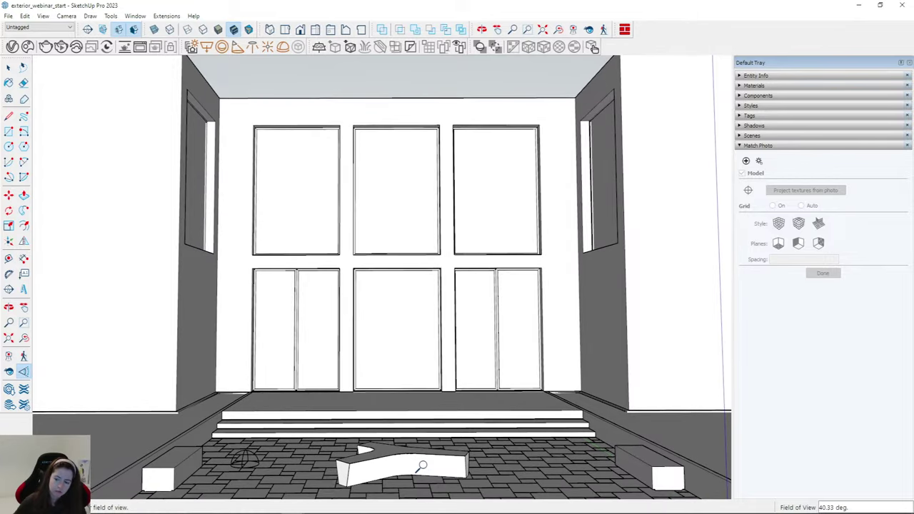
Restore two-point perspective and recentre the entrance vertically between the soffit and the paving.
{"action": "left_click", "coordinate": [23, 307]}
{"action": "left_click_drag", "start_coordinate": [273, 306], "coordinate": [271, 301]}
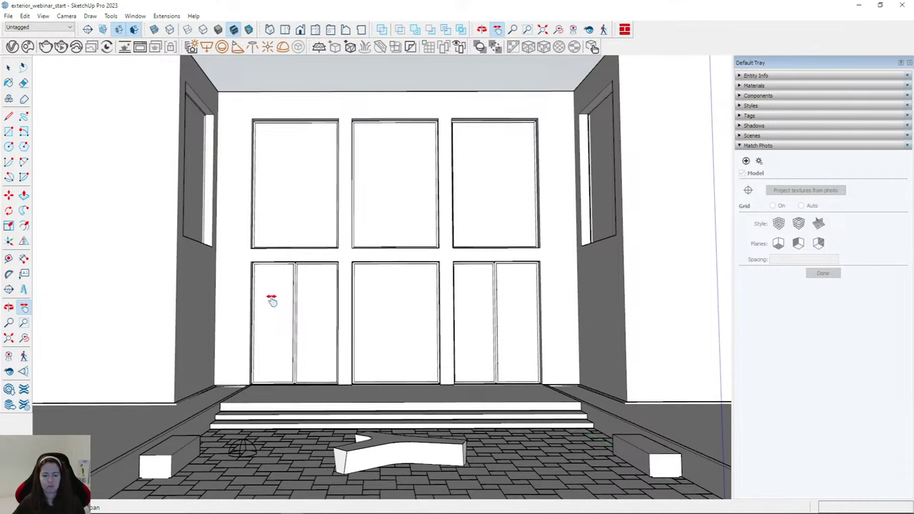
{"action": "left_click", "coordinate": [66, 16]}
{"action": "left_click", "coordinate": [83, 86]}
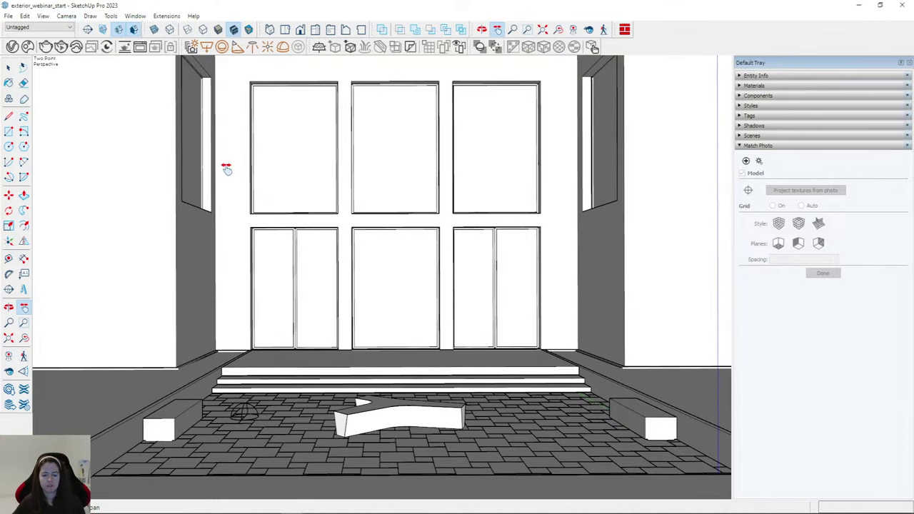
{"action": "left_click_drag", "start_coordinate": [224, 167], "coordinate": [226, 199]}
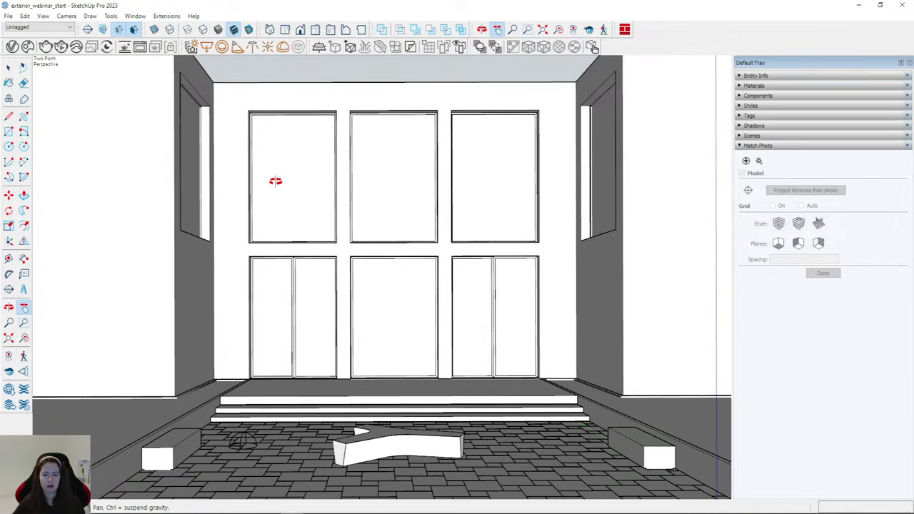
Move the camera closer to the entrance, reapply two-point perspective and pan the facade back into frame.
{"action": "scroll", "coordinate": [274, 179], "scroll_direction": "up", "scroll_amount": 3}
{"action": "left_click_drag", "start_coordinate": [274, 175], "coordinate": [270, 177]}
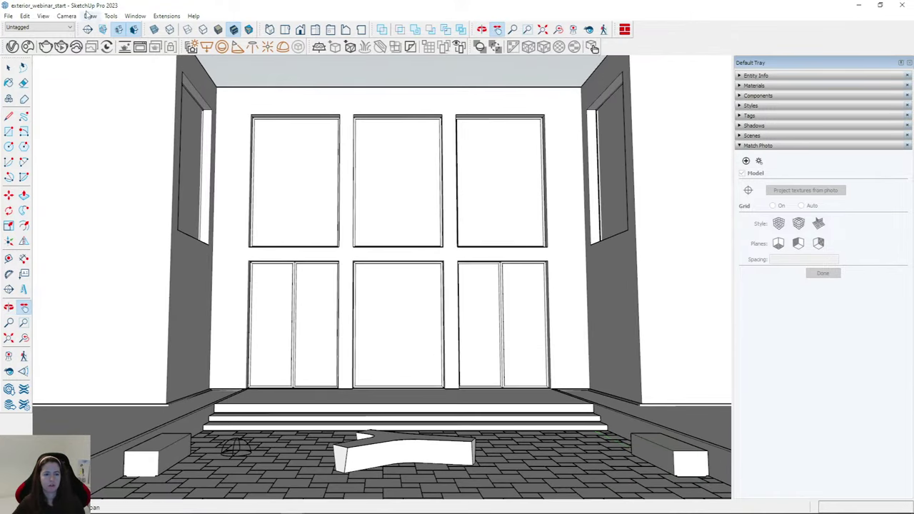
{"action": "left_click", "coordinate": [60, 17]}
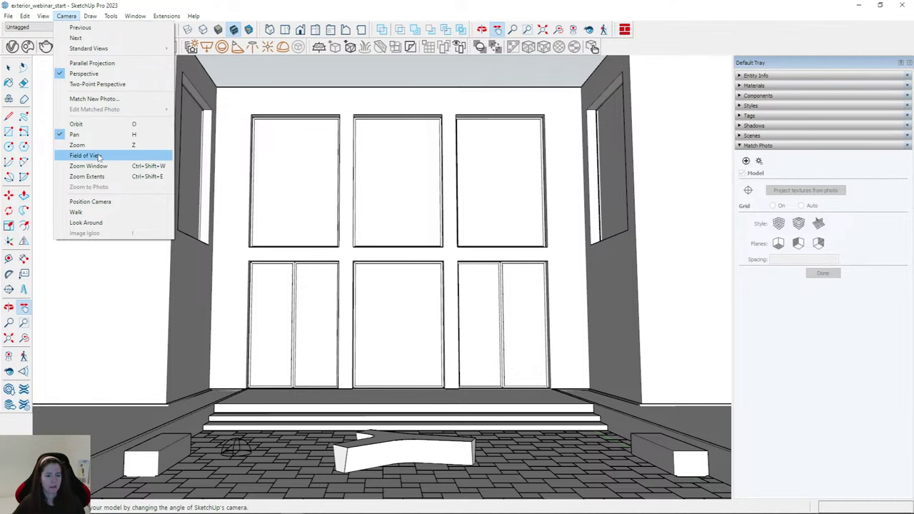
{"action": "left_click", "coordinate": [90, 84]}
{"action": "left_click_drag", "start_coordinate": [248, 127], "coordinate": [240, 183]}
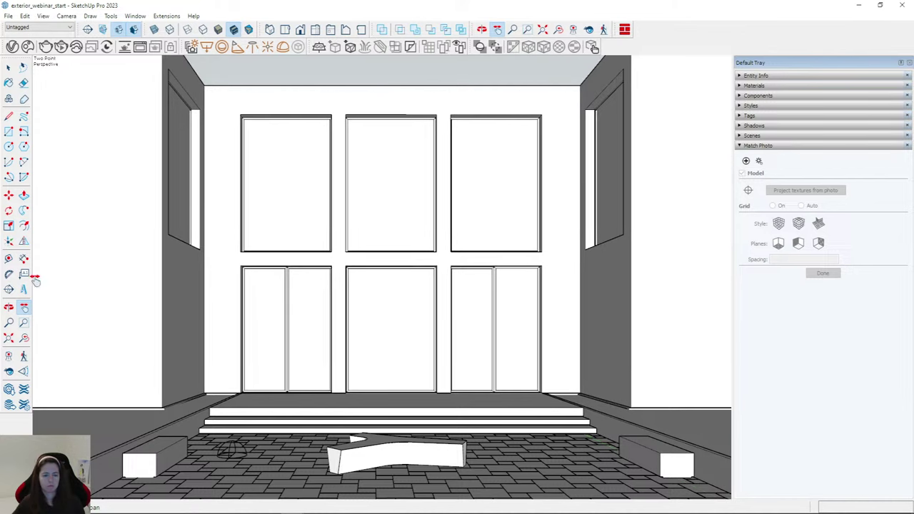
Tighten the zoom on the entrance slightly and add a scene for the two-point perspective view.
{"action": "left_click", "coordinate": [9, 322]}
{"action": "left_click_drag", "start_coordinate": [194, 258], "coordinate": [194, 250]}
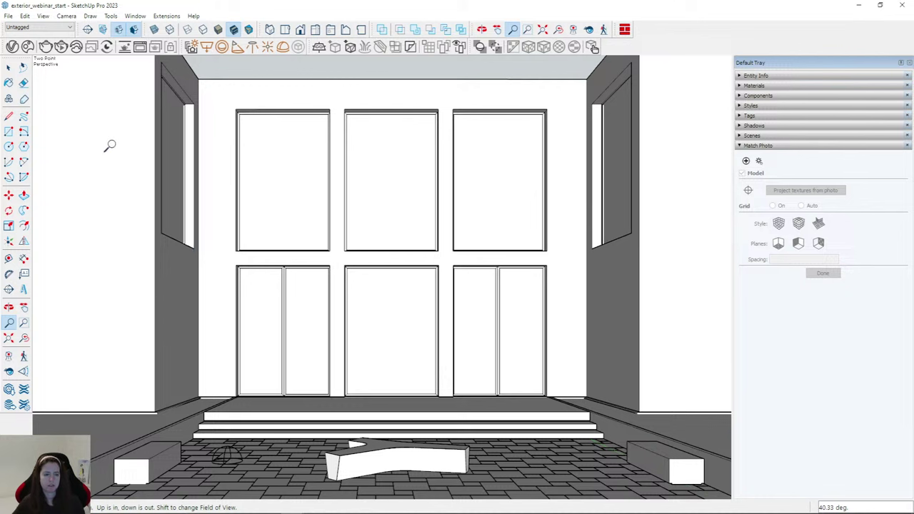
{"action": "left_click", "coordinate": [66, 16]}
{"action": "mouse_move", "coordinate": [42, 19]}
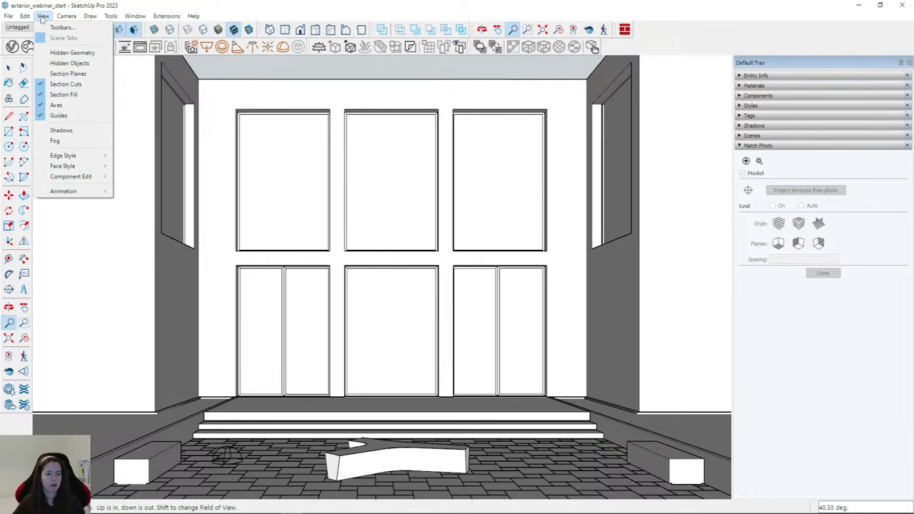
{"action": "mouse_move", "coordinate": [72, 192]}
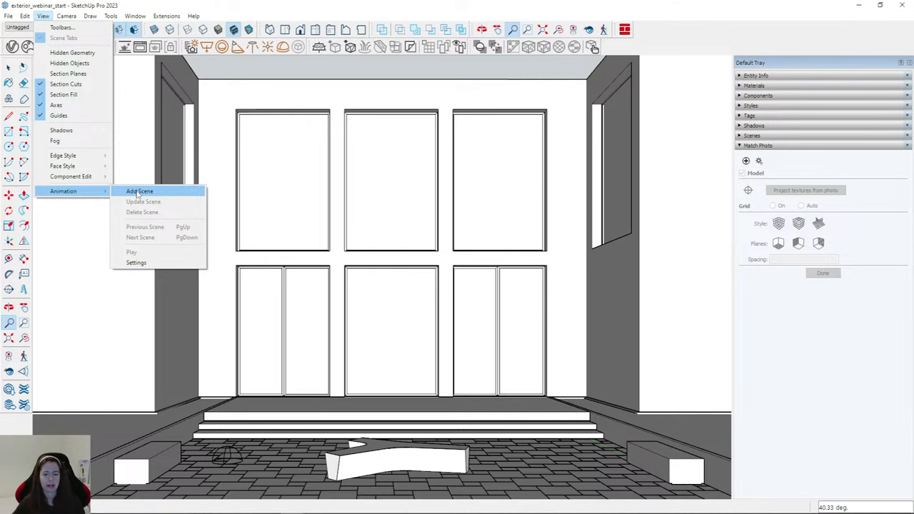
{"action": "left_click", "coordinate": [139, 191]}
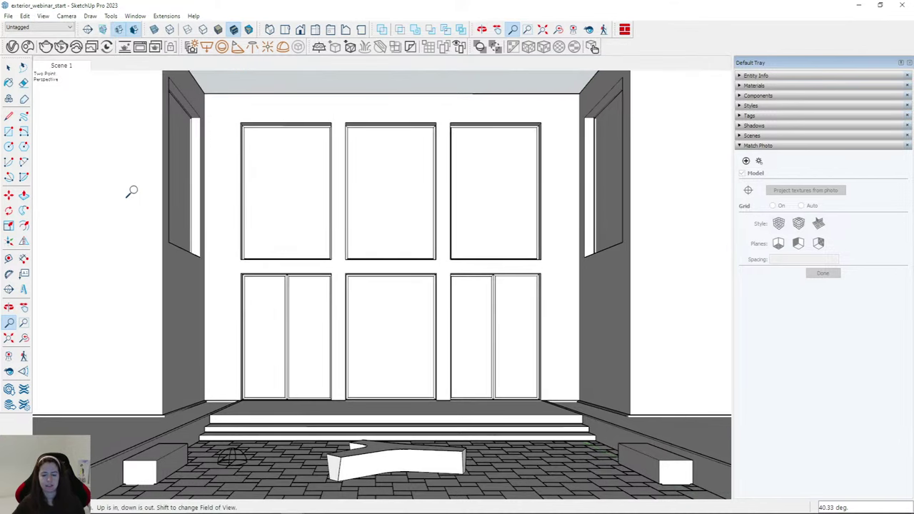
Refine the framing closer to the windows and doors, keeping the steps and all three benches in view.
{"action": "left_click", "coordinate": [23, 307]}
{"action": "left_click_drag", "start_coordinate": [212, 259], "coordinate": [210, 256]}
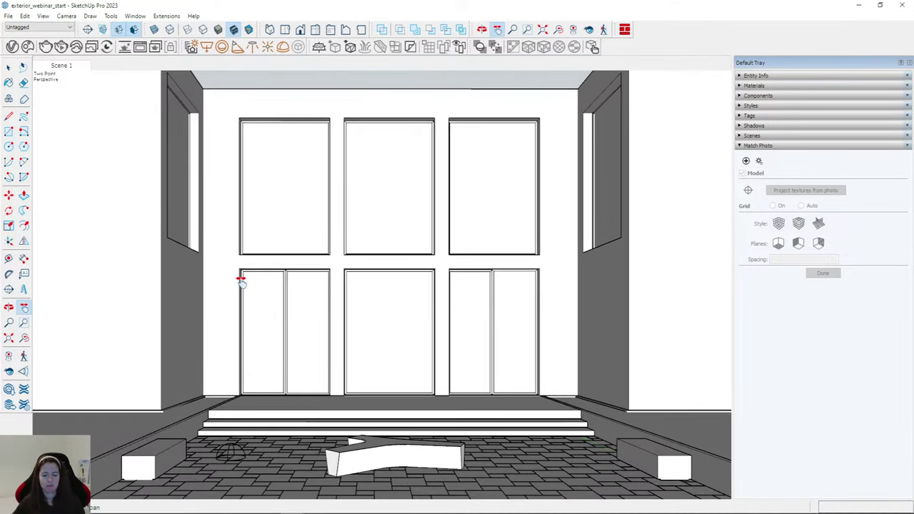
{"action": "scroll", "coordinate": [341, 293], "scroll_direction": "up", "scroll_amount": 2}
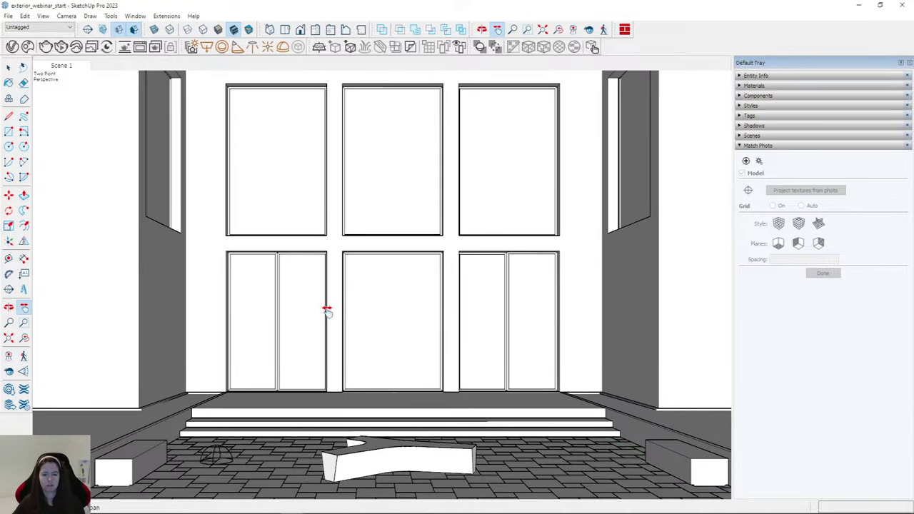
{"action": "left_click_drag", "start_coordinate": [315, 299], "coordinate": [316, 304]}
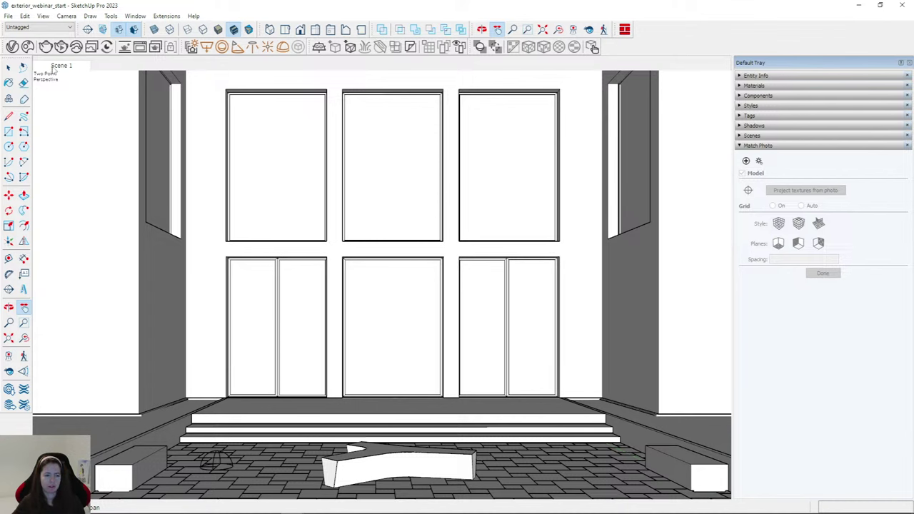
Set the V-Ray render engine to RTX and expand the Render Output settings.
{"action": "left_click", "coordinate": [13, 47]}
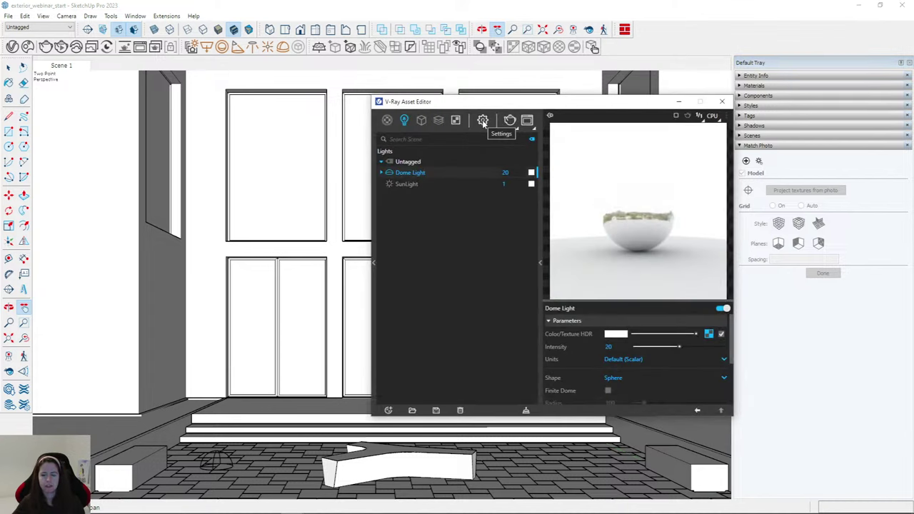
{"action": "left_click", "coordinate": [483, 122]}
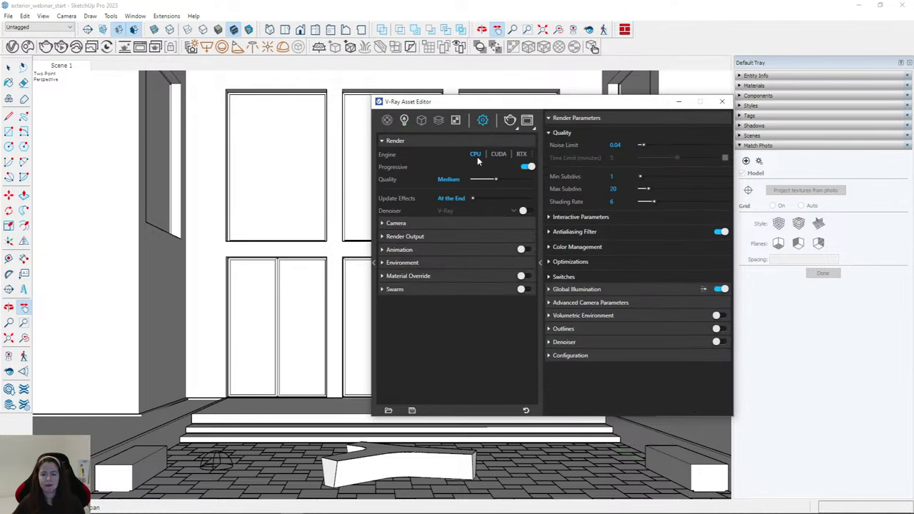
{"action": "left_click", "coordinate": [522, 154]}
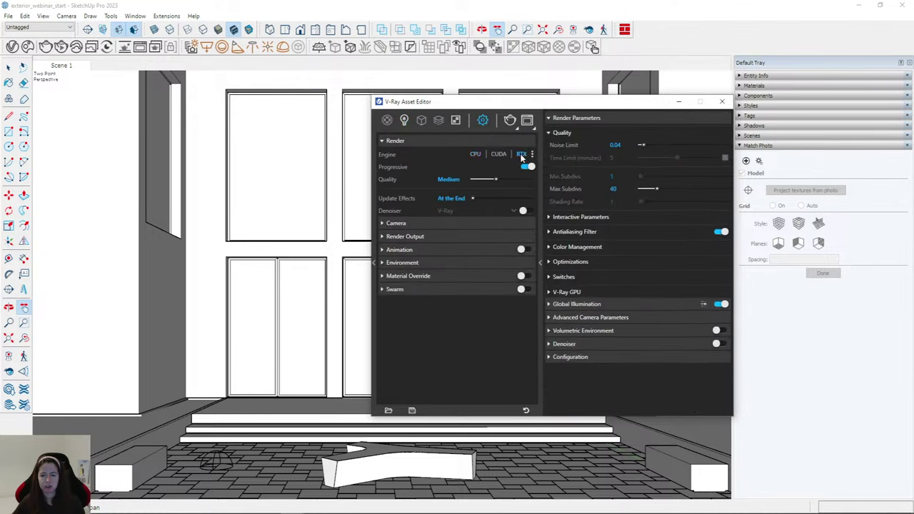
{"action": "left_click", "coordinate": [384, 236]}
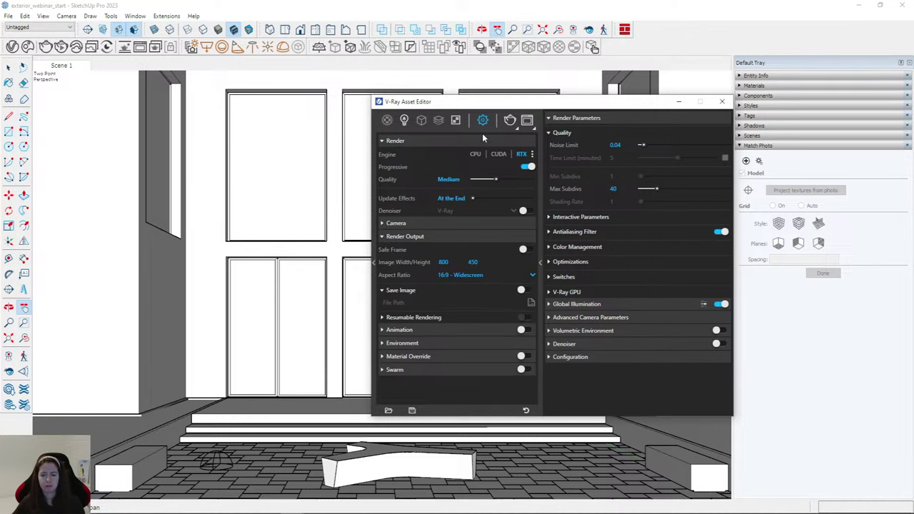
Zoom out to show more of the walls and paving, and move the V-Ray Asset Editor below the facade.
{"action": "left_click", "coordinate": [679, 102]}
{"action": "scroll", "coordinate": [379, 350], "scroll_direction": "down", "scroll_amount": 3}
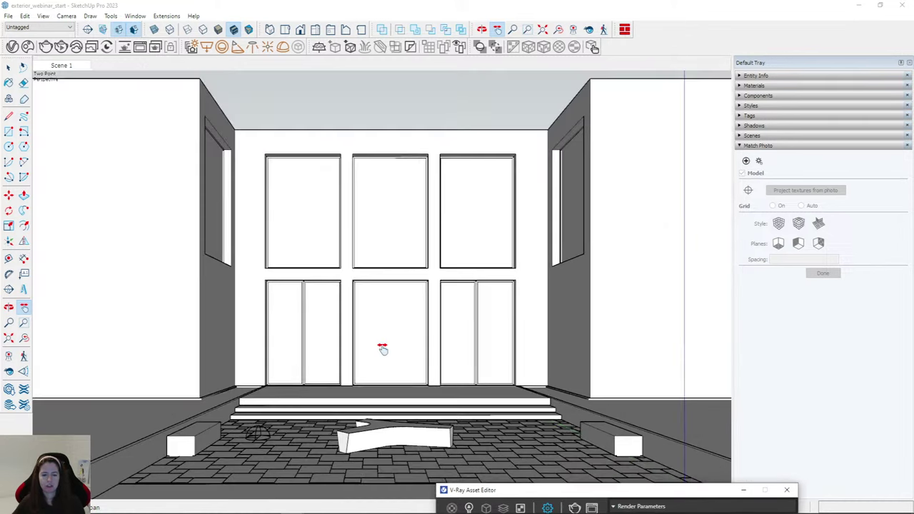
{"action": "scroll", "coordinate": [344, 266], "scroll_direction": "down", "scroll_amount": 1}
{"action": "left_click_drag", "start_coordinate": [490, 486], "coordinate": [432, 151]}
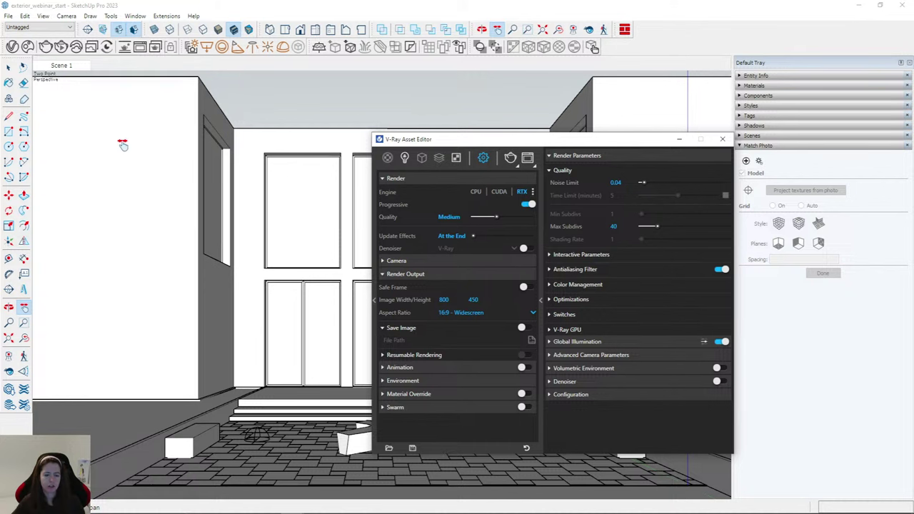
{"action": "left_click_drag", "start_coordinate": [598, 140], "coordinate": [458, 421]}
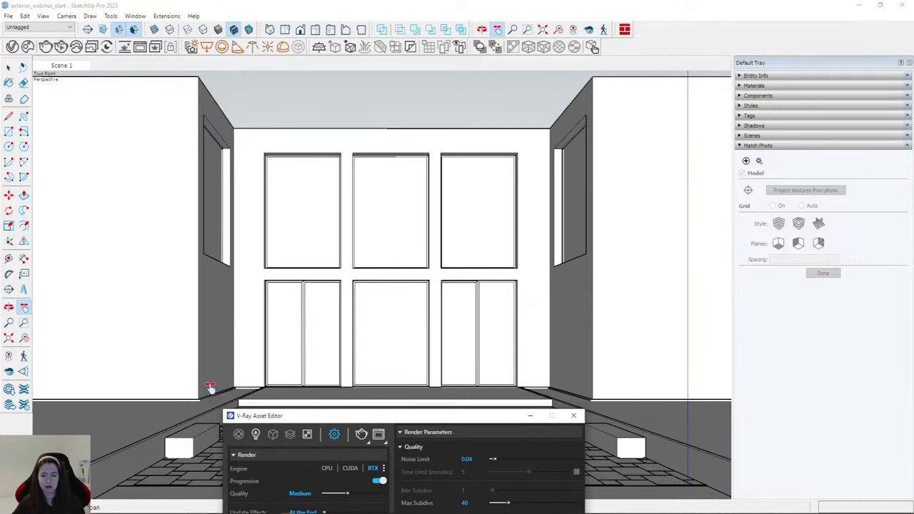
Set the render output's aspect ratio to 4:3 - Picture, enable Safe Frame, and put the V-Ray Asset Editor away.
{"action": "left_click_drag", "start_coordinate": [403, 419], "coordinate": [464, 138]}
{"action": "left_click", "coordinate": [386, 311]}
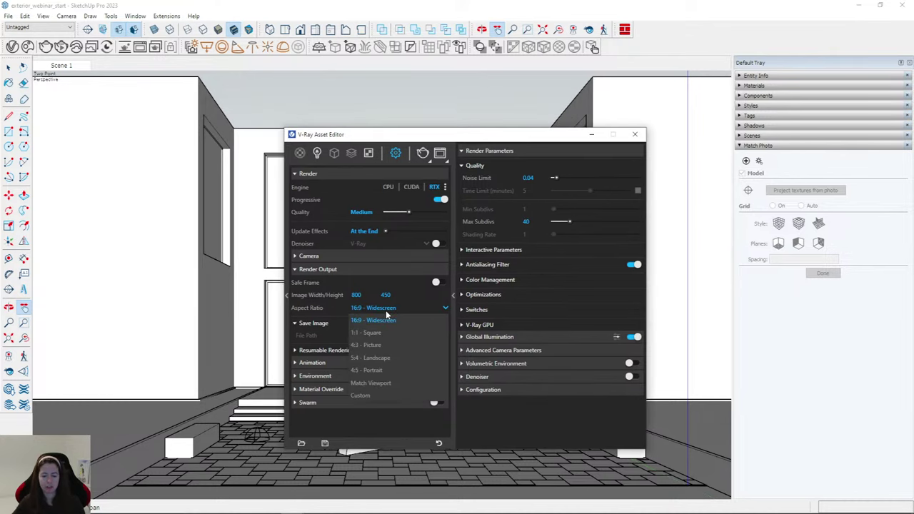
{"action": "left_click", "coordinate": [363, 344]}
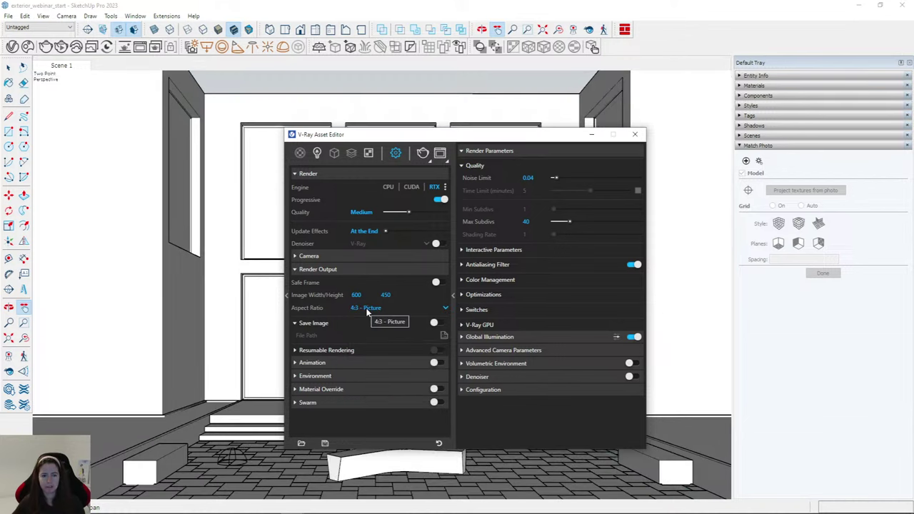
{"action": "left_click", "coordinate": [439, 282]}
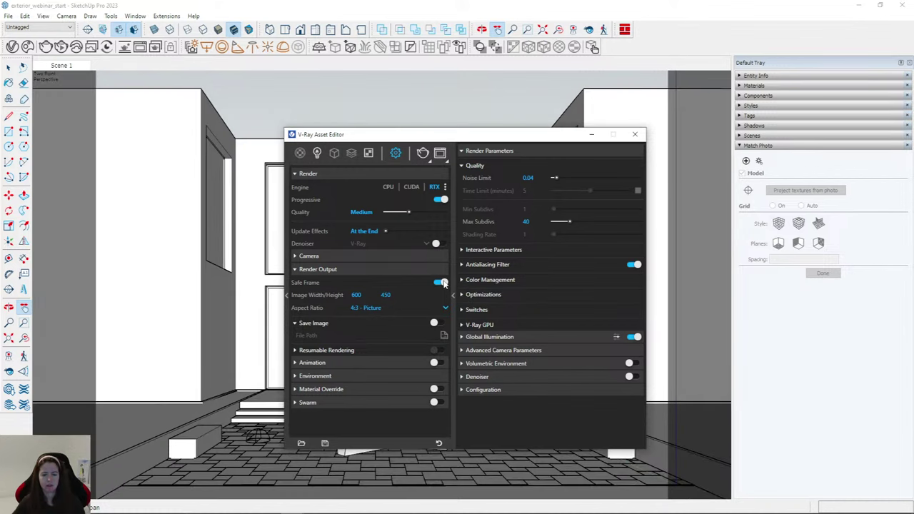
{"action": "left_click", "coordinate": [600, 135]}
Reframe the entrance within the safe frame, showing all the windows, the doors, the steps and the central bench.
{"action": "scroll", "coordinate": [367, 214], "scroll_direction": "up", "scroll_amount": 3}
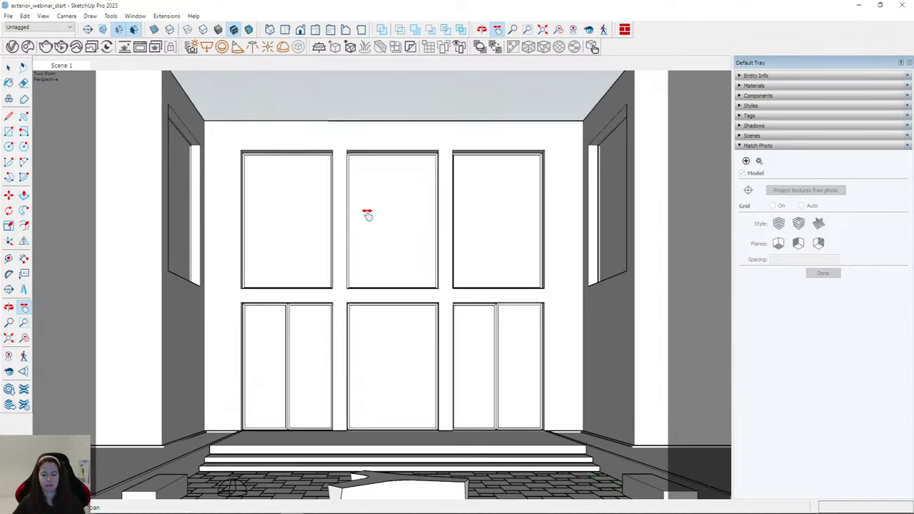
{"action": "scroll", "coordinate": [366, 214], "scroll_direction": "down", "scroll_amount": 2}
{"action": "scroll", "coordinate": [350, 257], "scroll_direction": "down", "scroll_amount": 2}
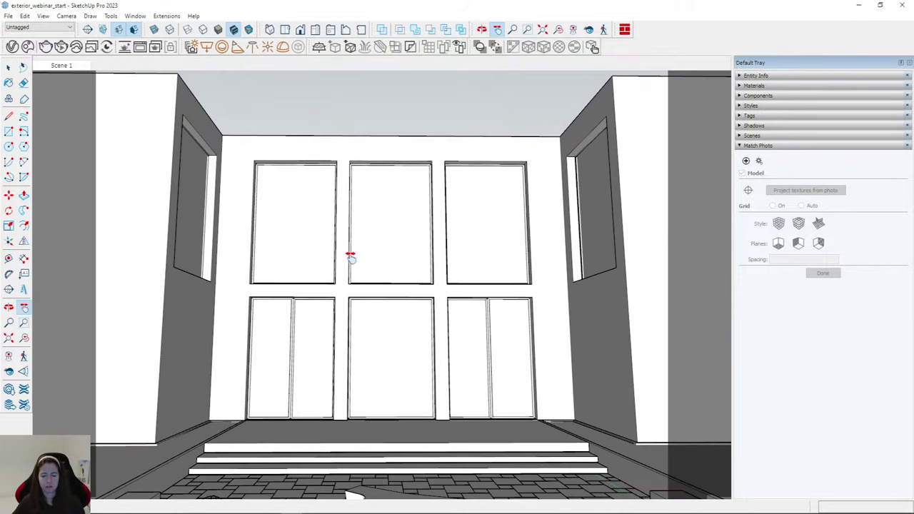
{"action": "left_click", "coordinate": [9, 372]}
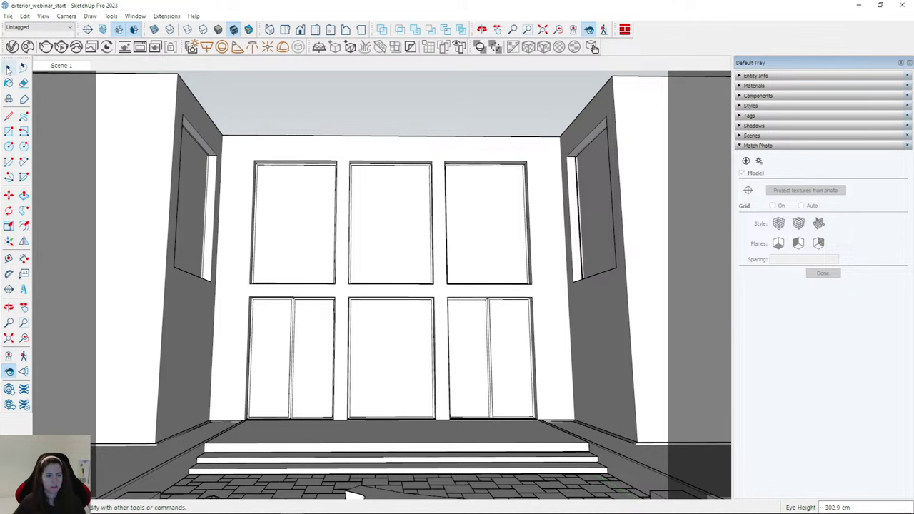
{"action": "key", "text": "space"}
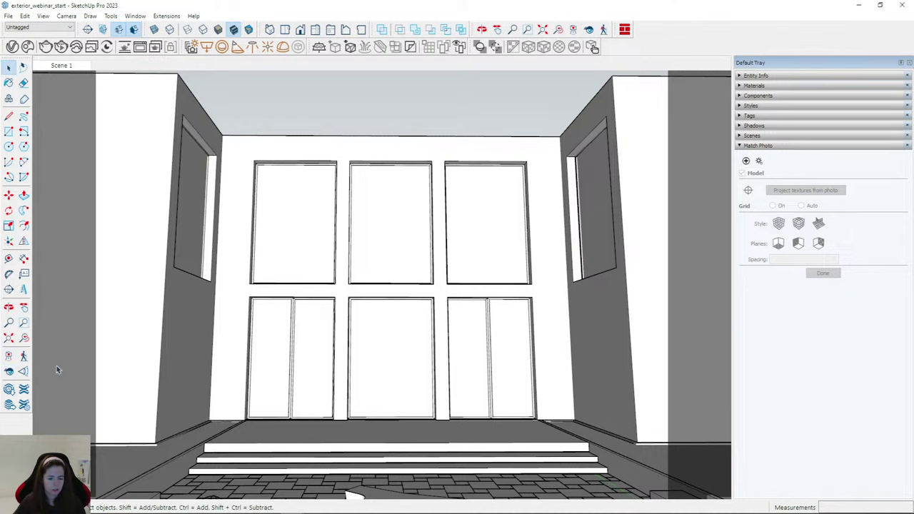
{"action": "left_click", "coordinate": [24, 307]}
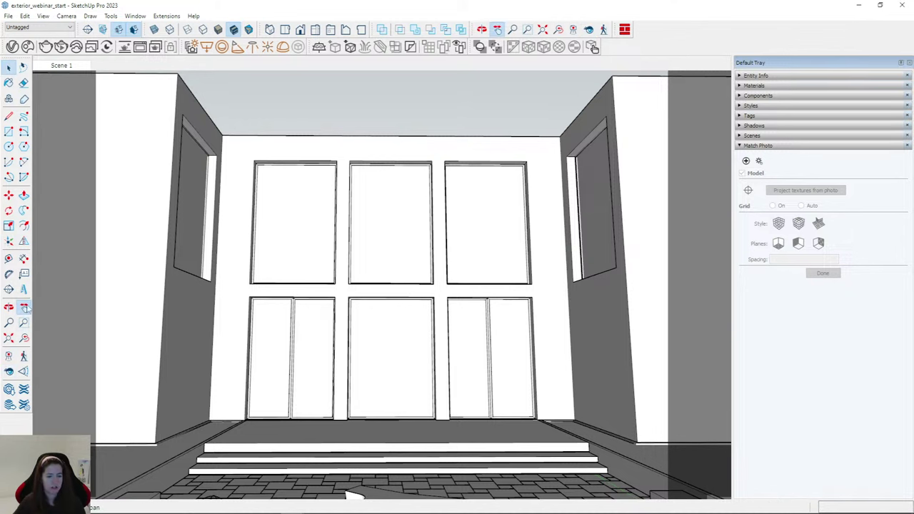
{"action": "left_click_drag", "start_coordinate": [180, 277], "coordinate": [172, 239]}
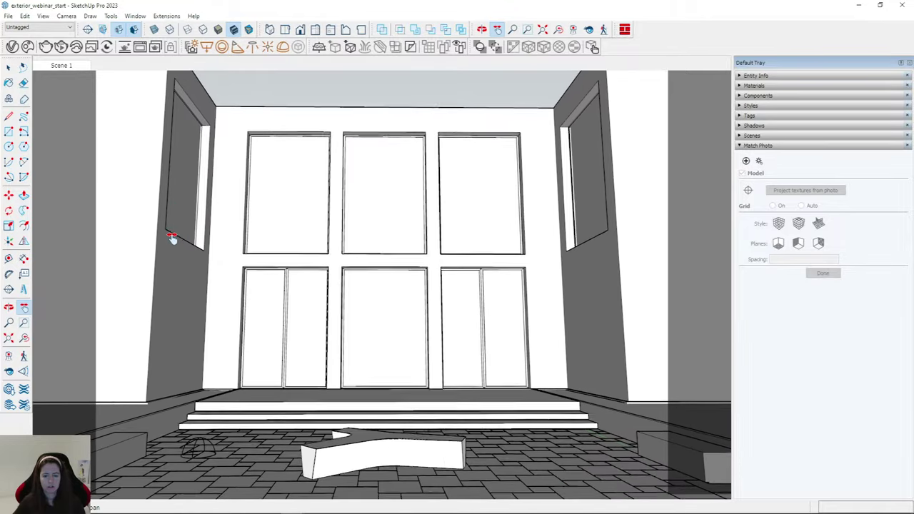
Restore Two-Point Perspective and center the facade vertically, keeping the steps and the central bench inside the safe frame.
{"action": "left_click", "coordinate": [67, 16]}
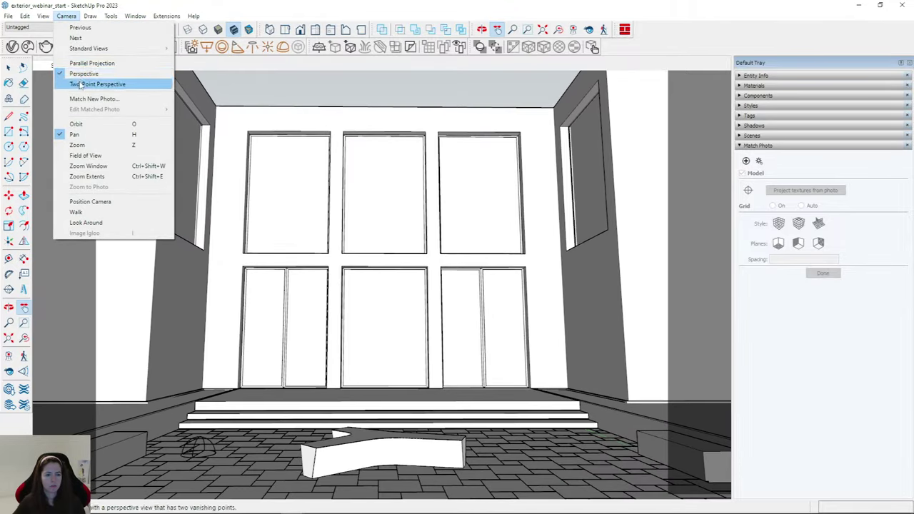
{"action": "left_click", "coordinate": [81, 84]}
{"action": "left_click_drag", "start_coordinate": [222, 143], "coordinate": [233, 188]}
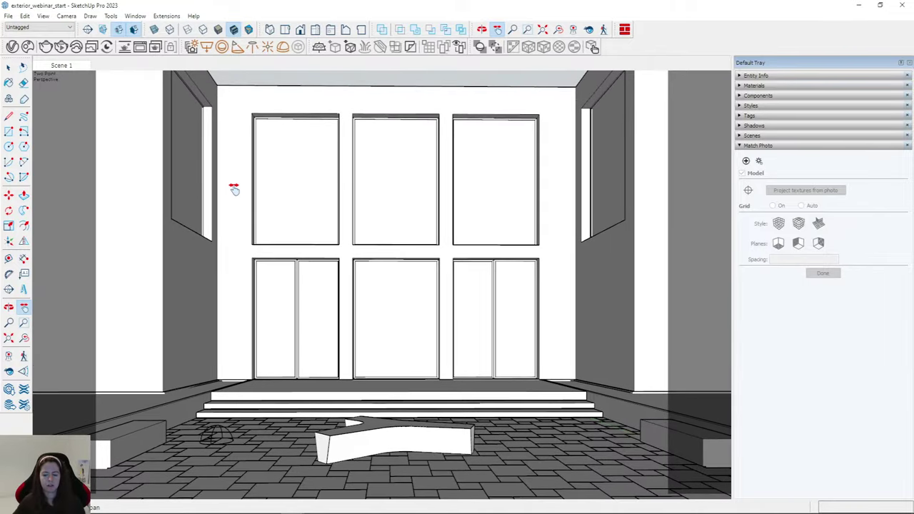
{"action": "right_click", "coordinate": [234, 188]}
{"action": "left_click", "coordinate": [231, 159]}
{"action": "left_click_drag", "start_coordinate": [243, 153], "coordinate": [244, 166]}
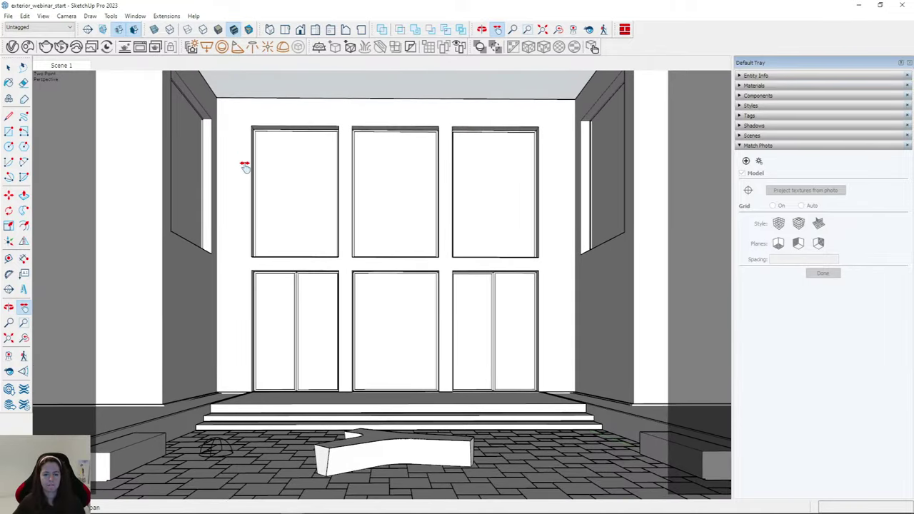
{"action": "left_click", "coordinate": [10, 323]}
{"action": "mouse_move", "coordinate": [185, 299]}
{"action": "left_mouse_down"}
{"action": "mouse_move", "coordinate": [186, 307]}
{"action": "mouse_move", "coordinate": [184, 293]}
{"action": "left_mouse_up"}
Move the left bench about 90 cm so it lies inside the safe frame.
{"action": "left_click", "coordinate": [8, 67]}
{"action": "left_click", "coordinate": [127, 440]}
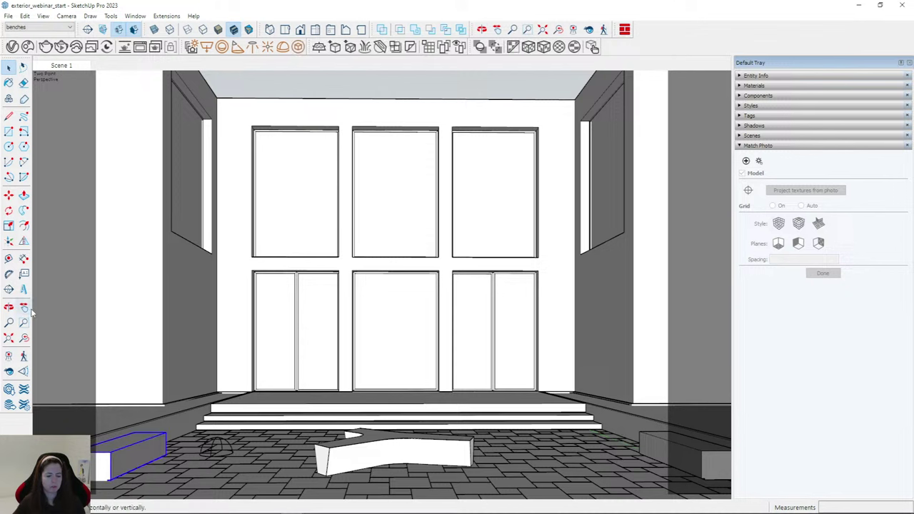
{"action": "left_click", "coordinate": [9, 210]}
{"action": "left_click", "coordinate": [9, 194]}
{"action": "left_click", "coordinate": [162, 472]}
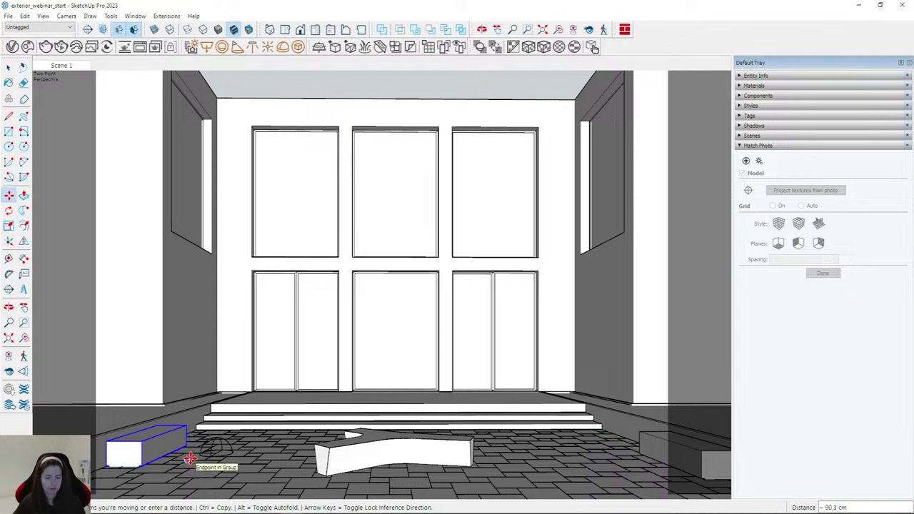
{"action": "left_click", "coordinate": [189, 459]}
Move the right bench about 196 cm back toward the steps so it fits inside the safe frame.
{"action": "left_click", "coordinate": [9, 67]}
{"action": "left_click", "coordinate": [685, 443]}
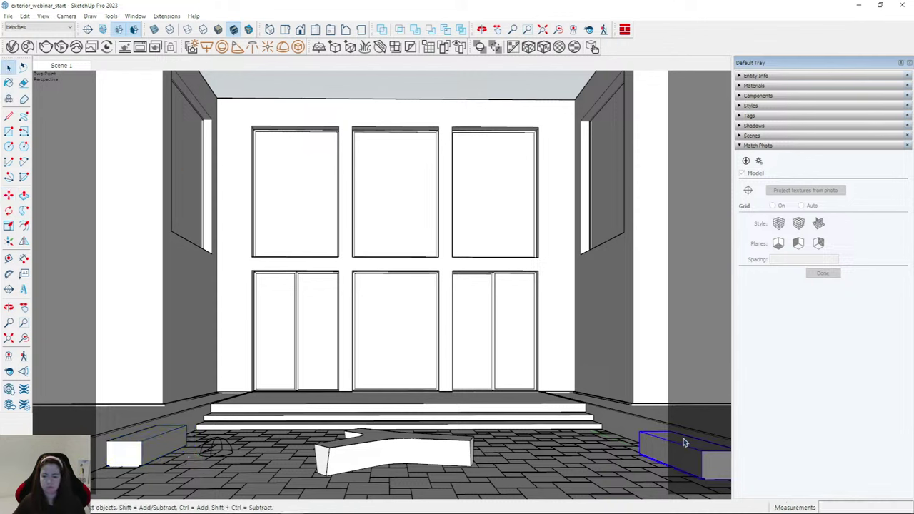
{"action": "left_click", "coordinate": [8, 194]}
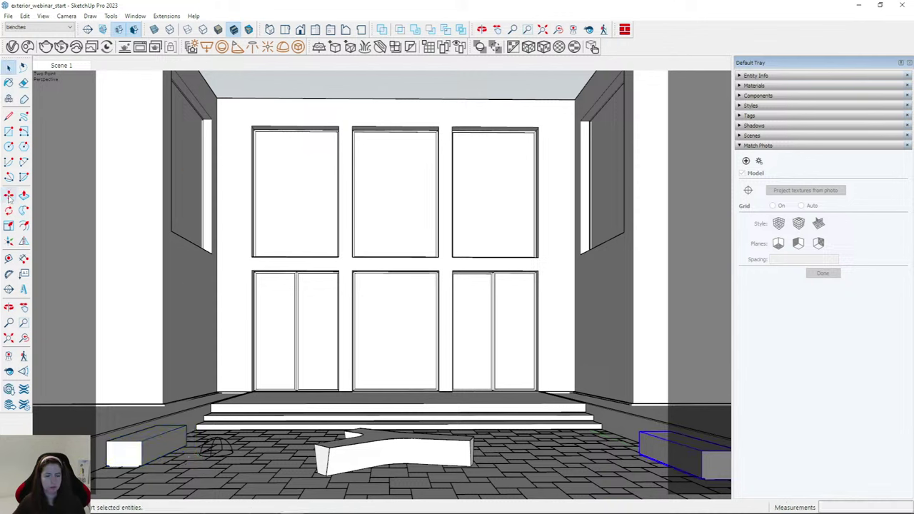
{"action": "left_click", "coordinate": [687, 445]}
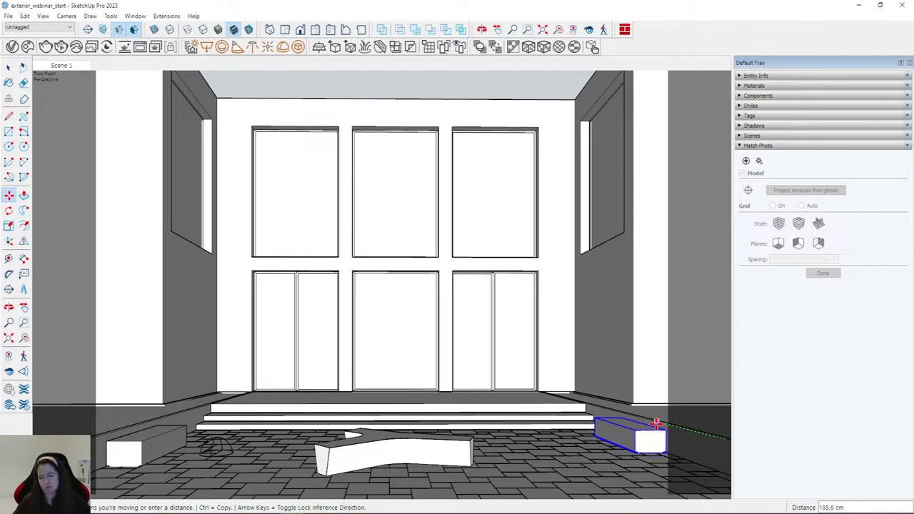
{"action": "left_click", "coordinate": [656, 423]}
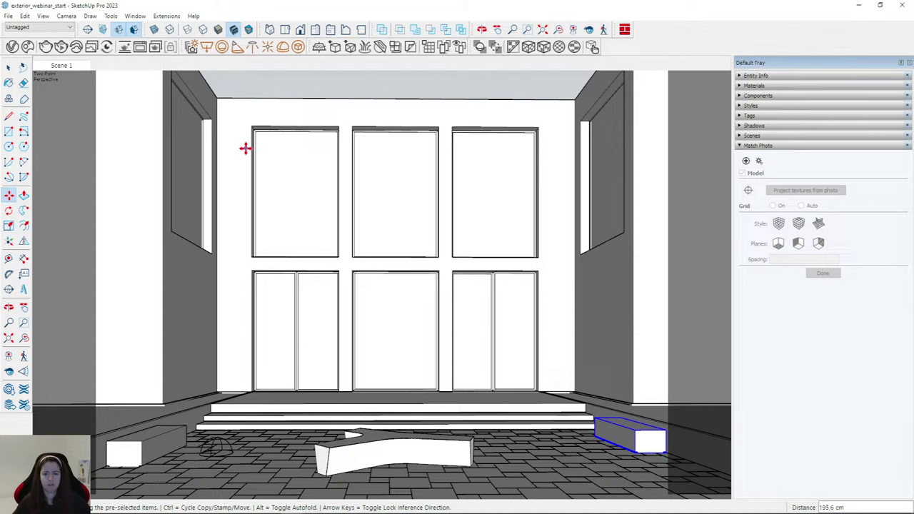
Add a new scene that stores the reframed two-point perspective view of the entrance.
{"action": "left_click", "coordinate": [67, 16]}
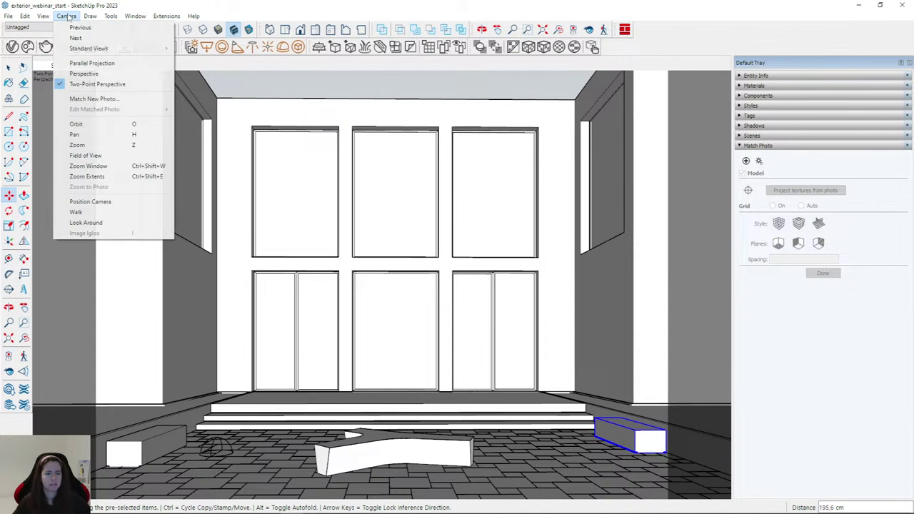
{"action": "mouse_move", "coordinate": [40, 17]}
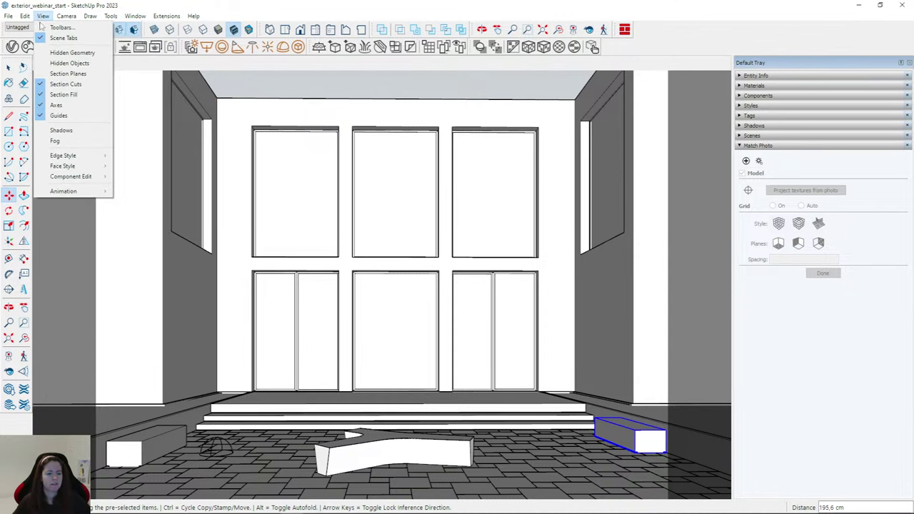
{"action": "mouse_move", "coordinate": [100, 190]}
{"action": "left_click", "coordinate": [133, 189]}
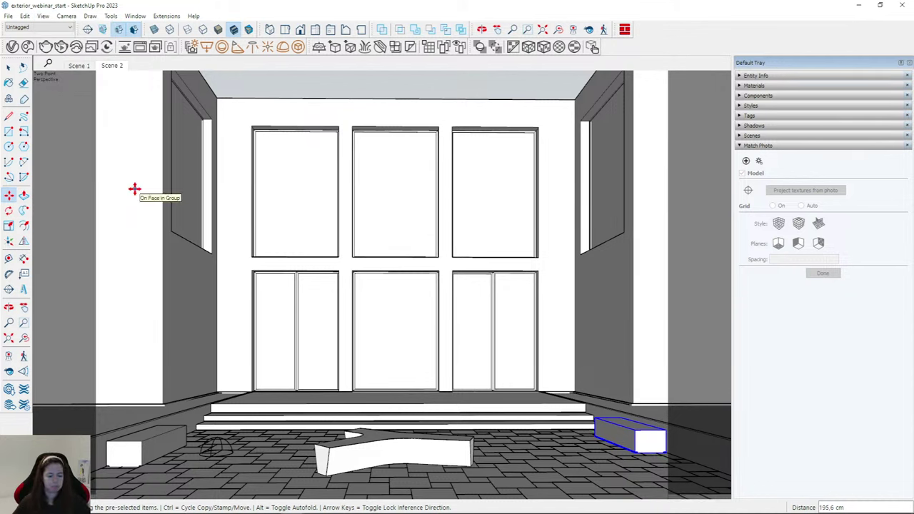
Try Two-Point Perspective from an angled view of the courtyard, and return to Scene 2.
{"action": "middle_click_drag", "start_coordinate": [234, 402], "coordinate": [427, 382]}
{"action": "middle_click_drag", "start_coordinate": [424, 413], "coordinate": [305, 271]}
{"action": "left_click", "coordinate": [67, 16]}
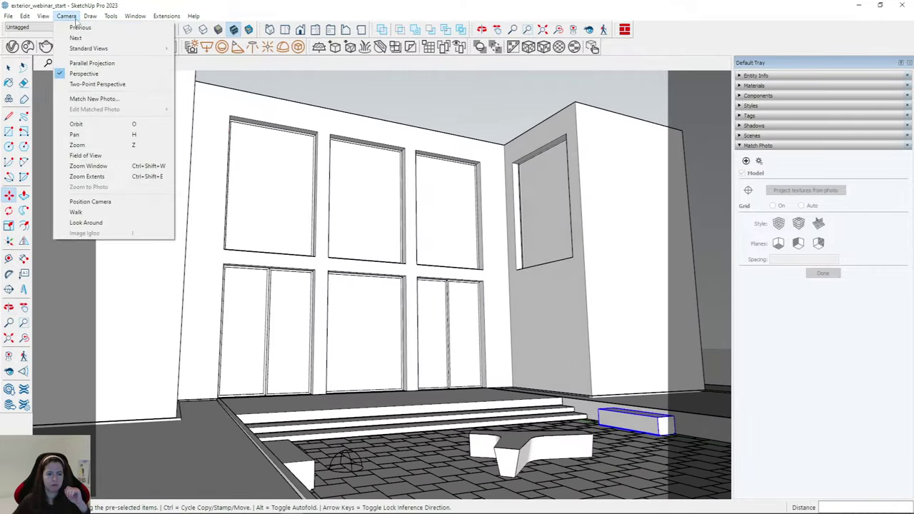
{"action": "left_click", "coordinate": [78, 83]}
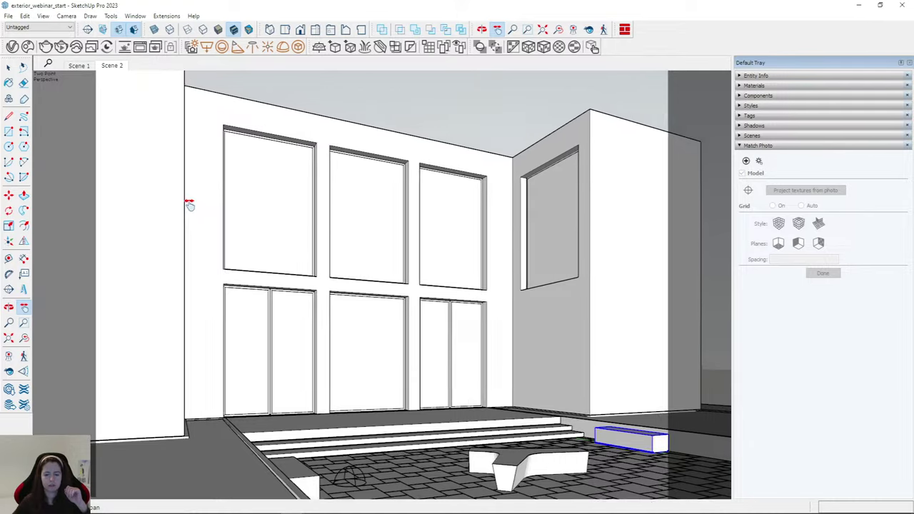
{"action": "scroll", "coordinate": [302, 279], "scroll_direction": "up", "scroll_amount": 2}
{"action": "scroll", "coordinate": [333, 266], "scroll_direction": "down", "scroll_amount": 2}
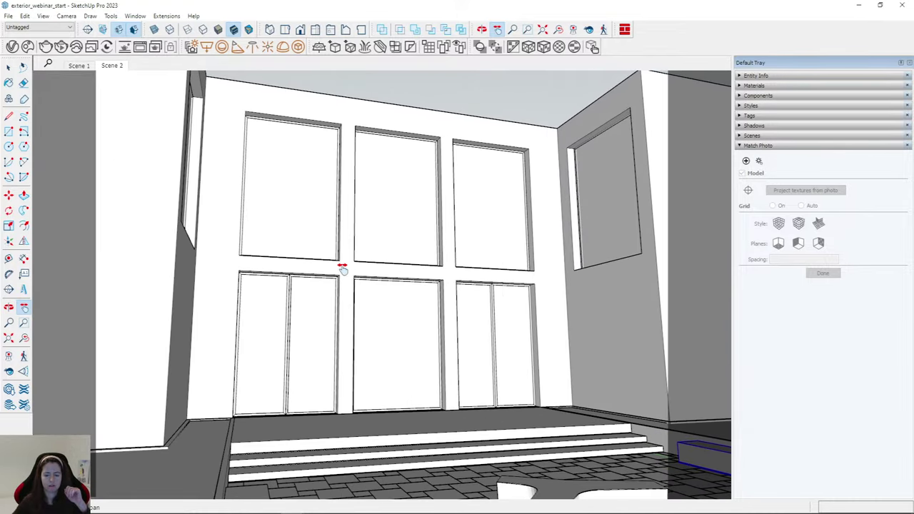
{"action": "left_click", "coordinate": [111, 66]}
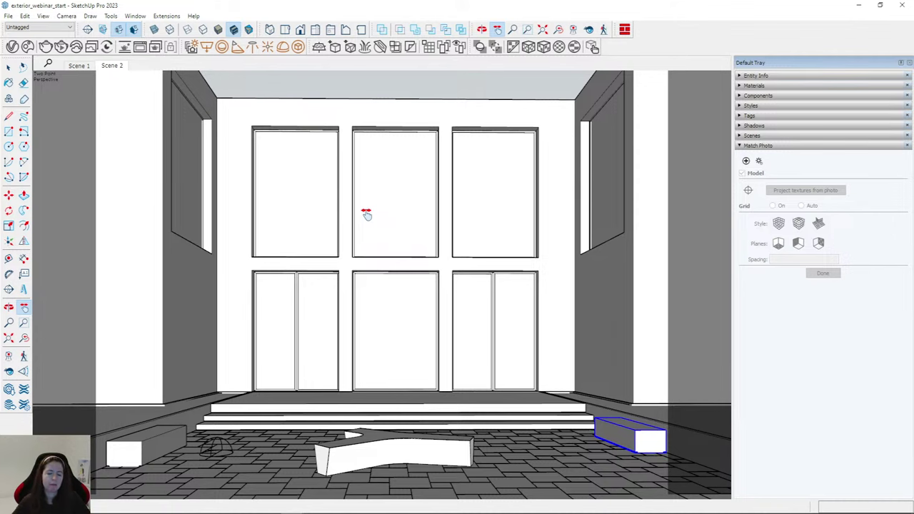
Enable Material Override in the V-Ray settings and start a render of the entrance scene.
{"action": "left_click", "coordinate": [12, 47]}
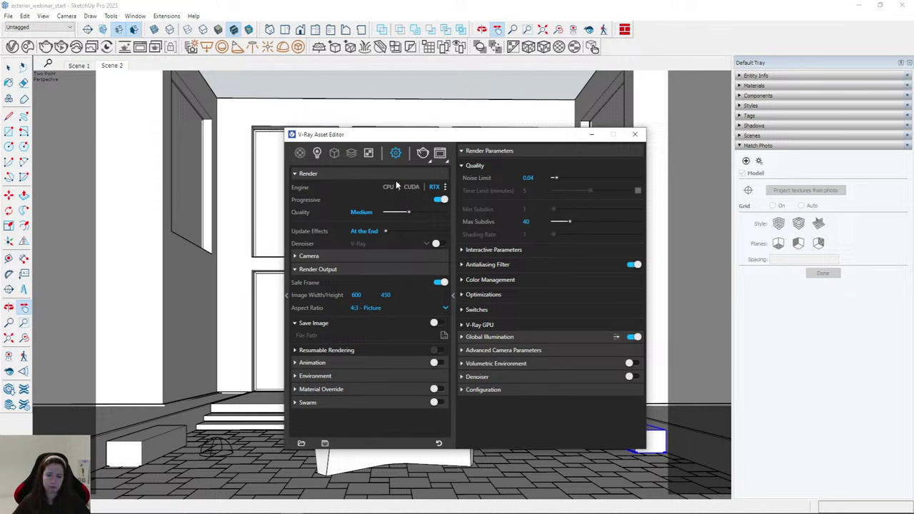
{"action": "left_click", "coordinate": [437, 390]}
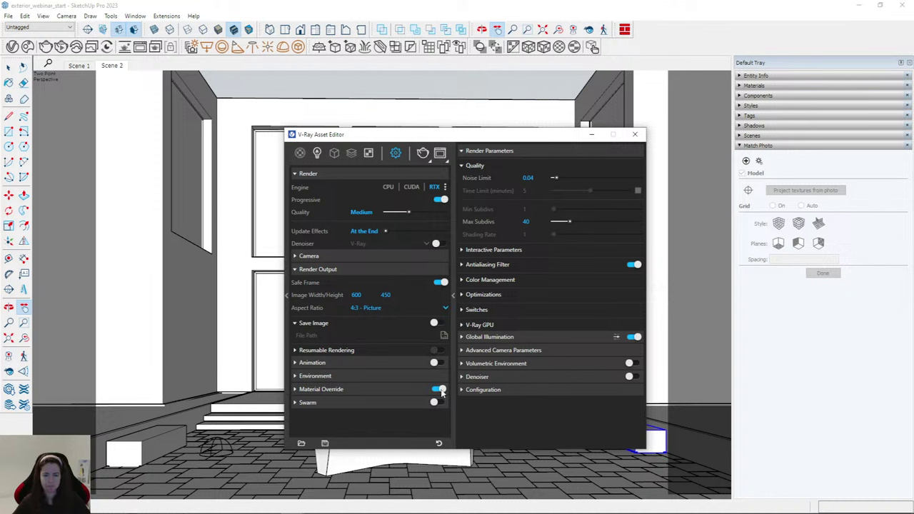
{"action": "left_click", "coordinate": [423, 153]}
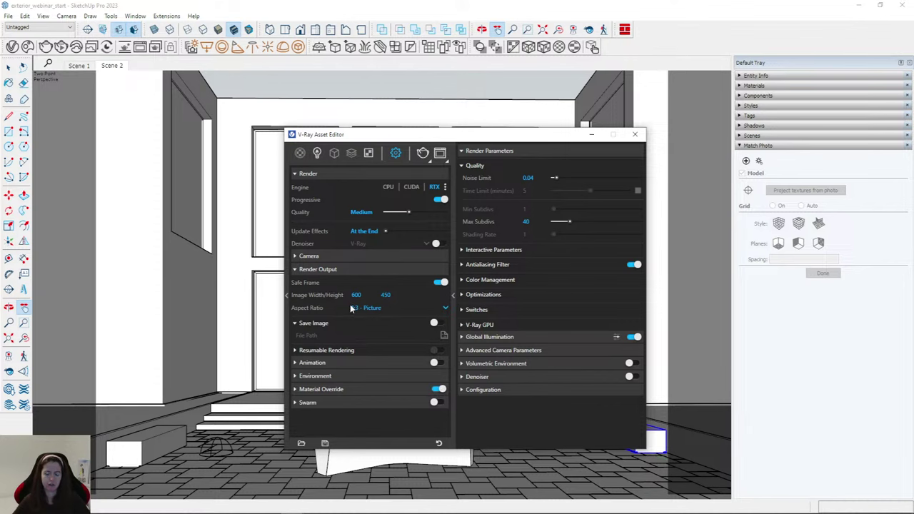
Examine the material-override render at 200% in a maximized V-Ray Frame Buffer with its history collapsed.
{"action": "left_click_drag", "start_coordinate": [360, 15], "coordinate": [441, 71]}
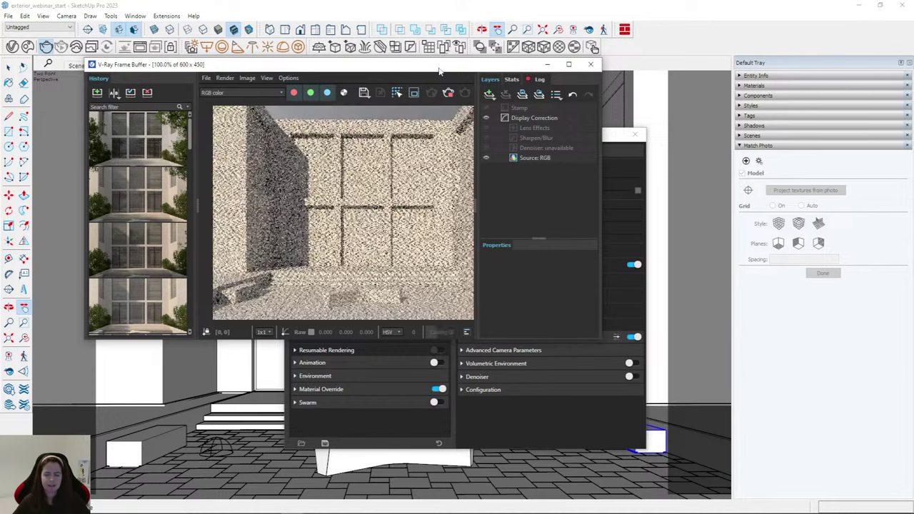
{"action": "double_click", "coordinate": [439, 66]}
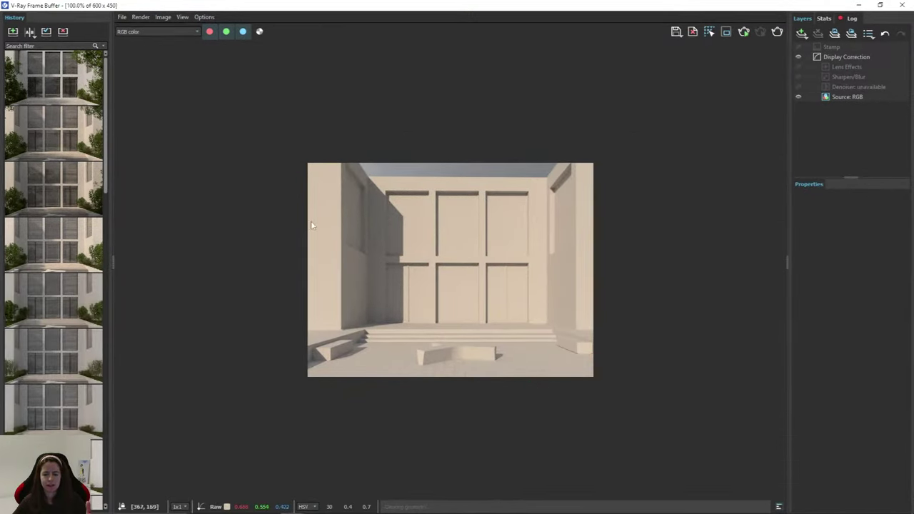
{"action": "left_click_drag", "start_coordinate": [108, 260], "coordinate": [7, 261]}
{"action": "scroll", "coordinate": [425, 253], "scroll_direction": "up", "scroll_amount": 2}
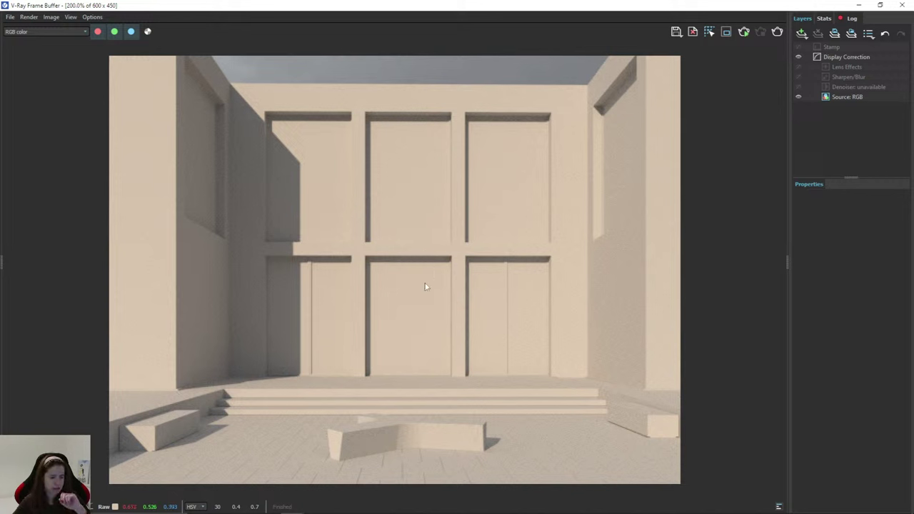
{"action": "left_click", "coordinate": [862, 5]}
Add a Light Mix render element in the V-Ray Asset Editor and display the scene's lights.
{"action": "left_click_drag", "start_coordinate": [329, 137], "coordinate": [327, 119]}
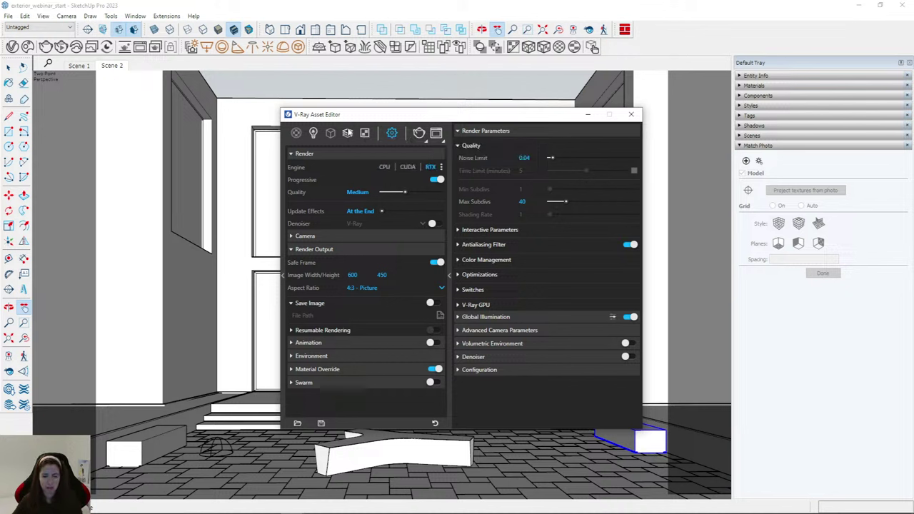
{"action": "right_click", "coordinate": [348, 133]}
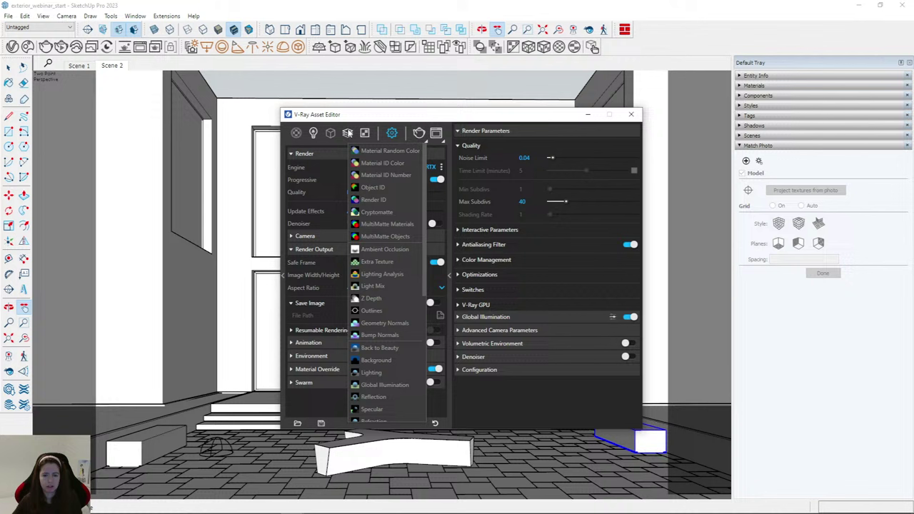
{"action": "left_click", "coordinate": [380, 287]}
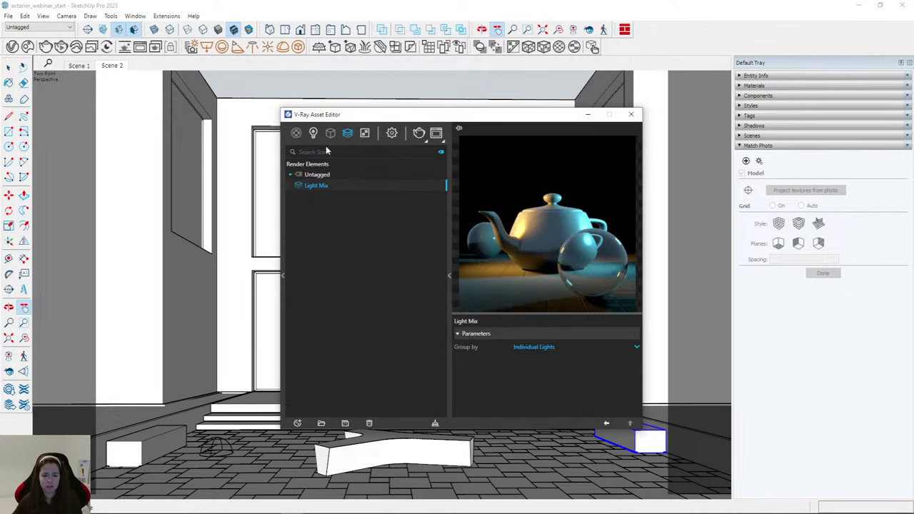
{"action": "left_click", "coordinate": [313, 135]}
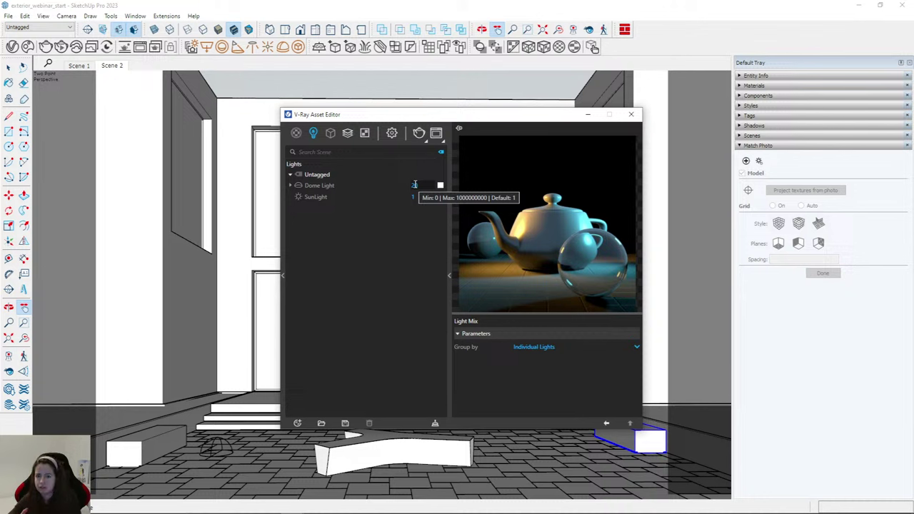
Render the scene with the Dome Light at intensity 20 and display the LightMix source's properties in a maximized frame buffer.
{"action": "key", "text": "Return"}
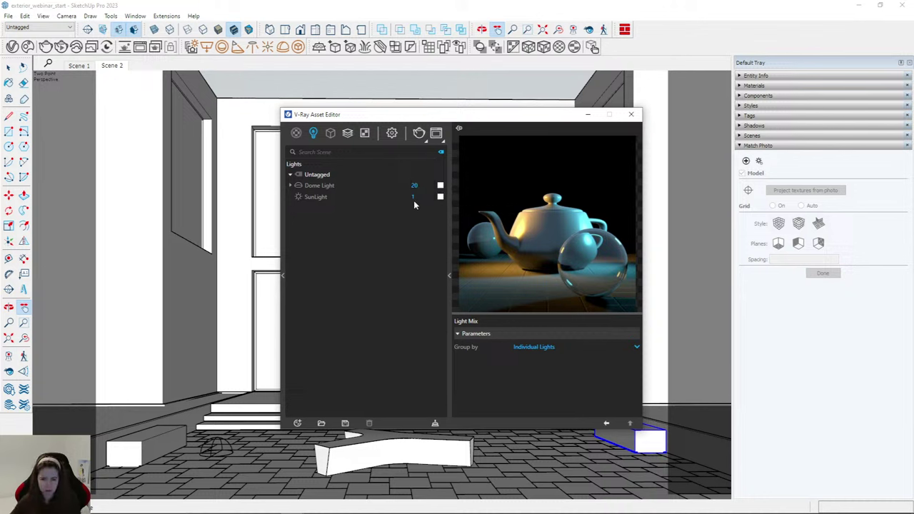
{"action": "left_click", "coordinate": [420, 135]}
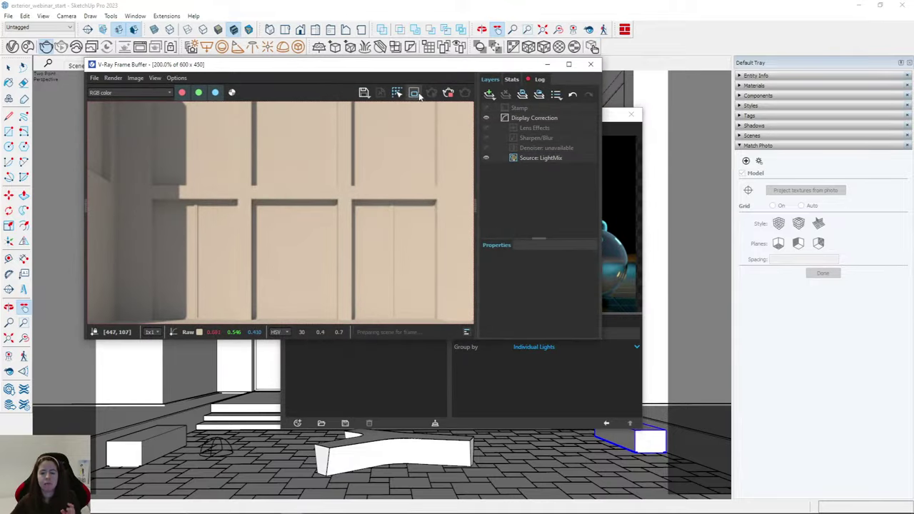
{"action": "double_click", "coordinate": [412, 69]}
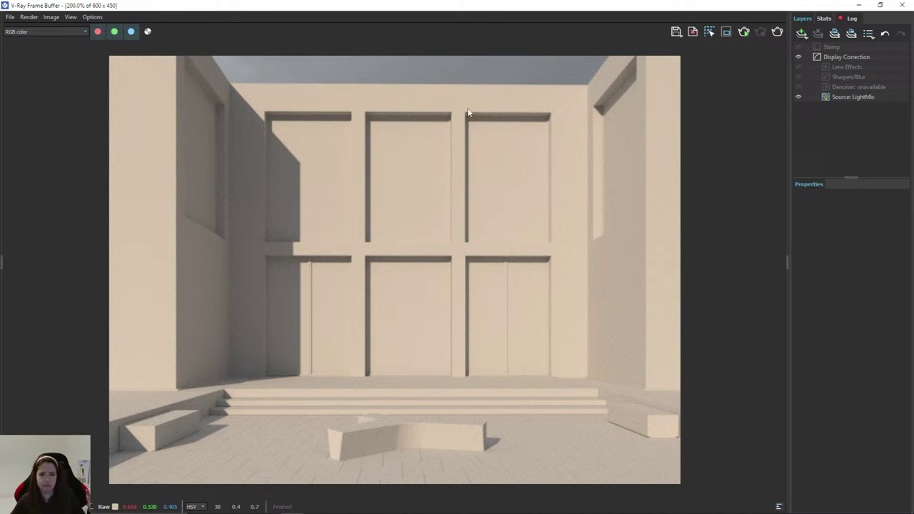
{"action": "left_click", "coordinate": [861, 98]}
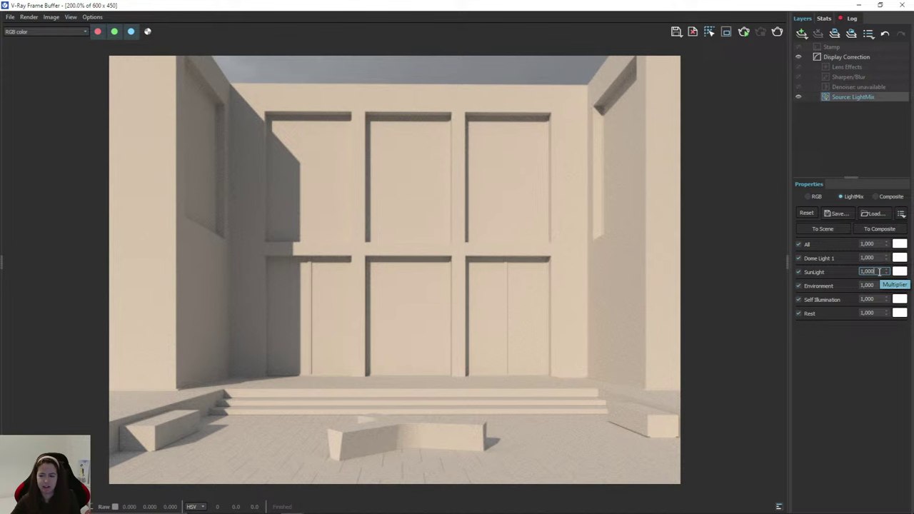
Check the Dome Light 1 and SunLight contributions individually, and disable Environment, Self Illumination and Rest in the Light Mix.
{"action": "left_click", "coordinate": [799, 259]}
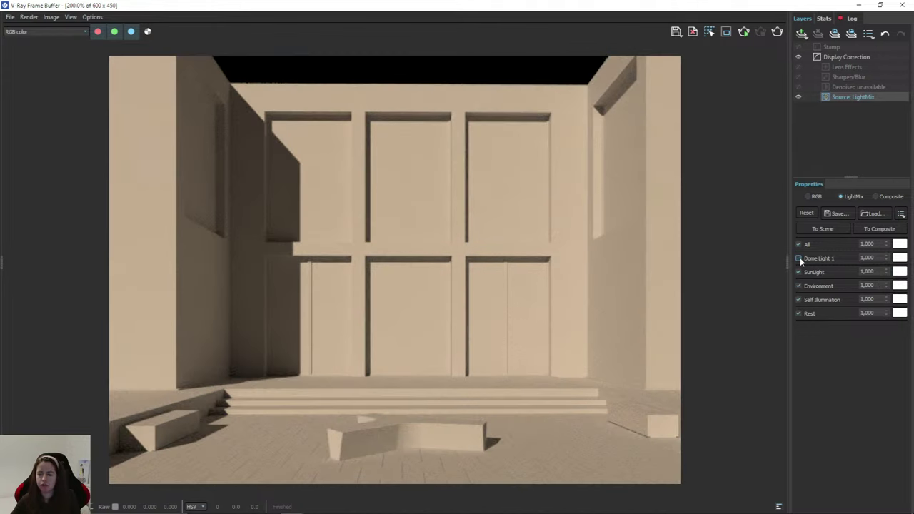
{"action": "left_click", "coordinate": [801, 258]}
{"action": "left_click", "coordinate": [799, 272]}
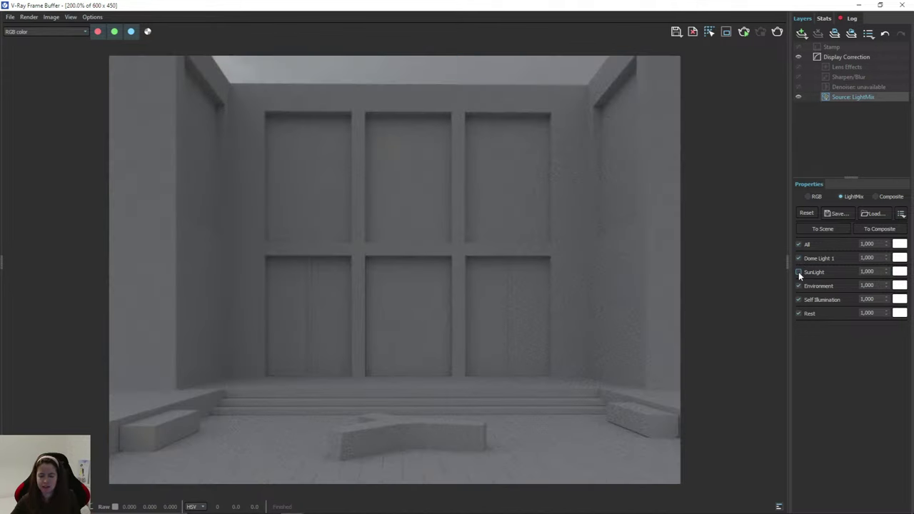
{"action": "left_click", "coordinate": [798, 272]}
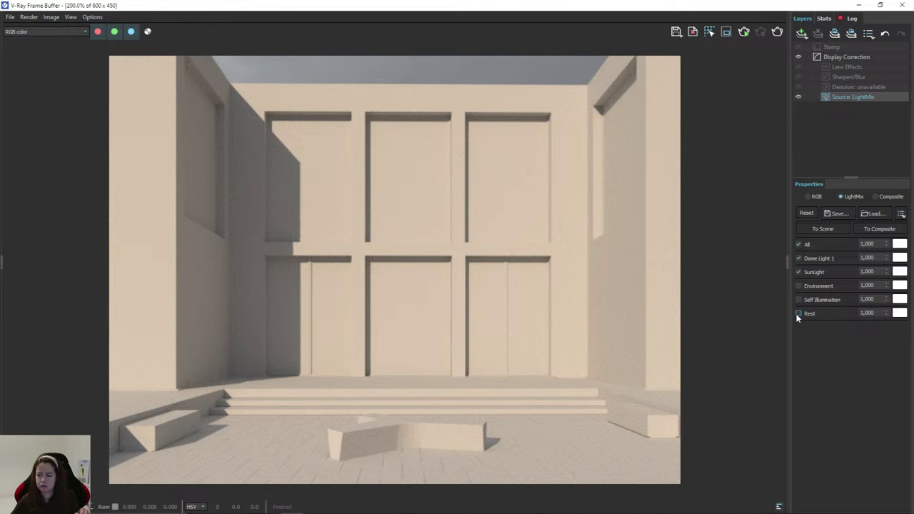
Compare the render with SunLight and Dome Light 1 switched off one at a time, leaving both enabled.
{"action": "left_click", "coordinate": [800, 273]}
{"action": "left_click", "coordinate": [800, 272]}
{"action": "left_click", "coordinate": [798, 259]}
{"action": "left_click", "coordinate": [799, 258]}
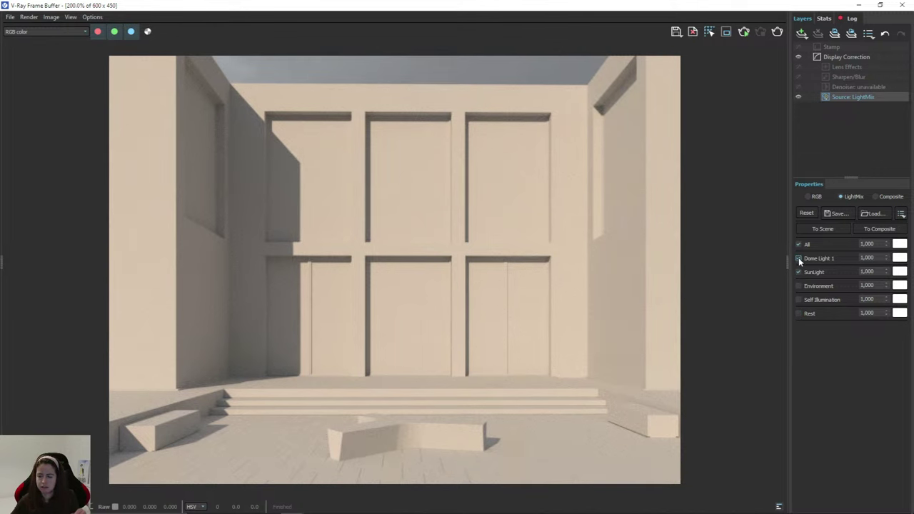
{"action": "left_click", "coordinate": [798, 272]}
{"action": "left_click", "coordinate": [799, 271]}
{"action": "left_click", "coordinate": [796, 258]}
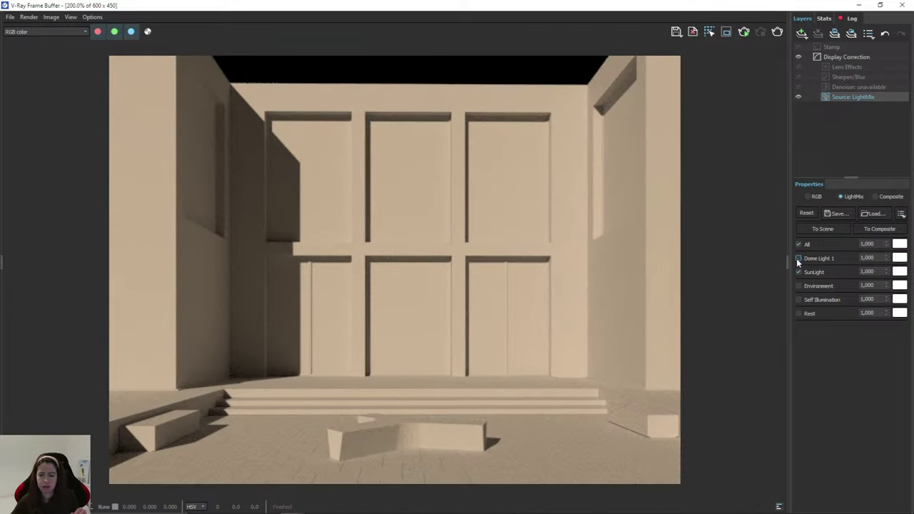
{"action": "left_click", "coordinate": [798, 258]}
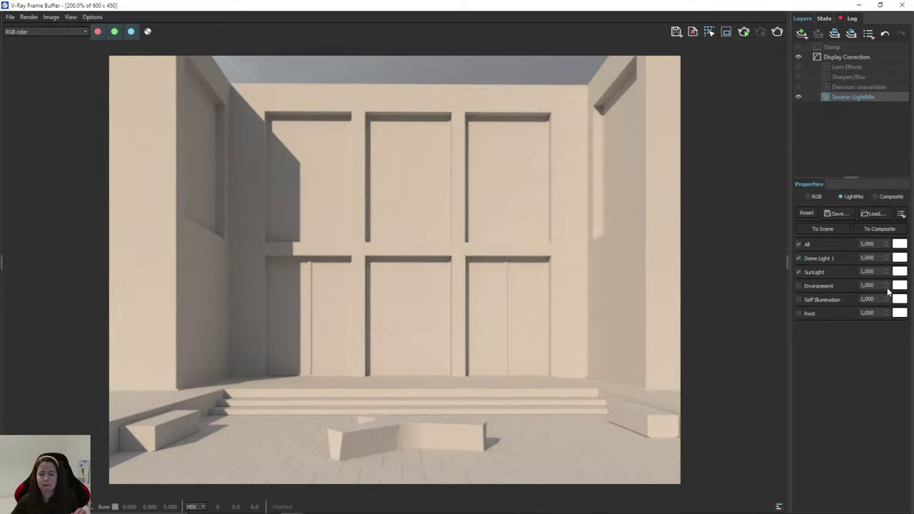
Disable SunLight in the Light Mix and set Dome Light 1's multiplier to 1.
{"action": "left_click", "coordinate": [798, 271]}
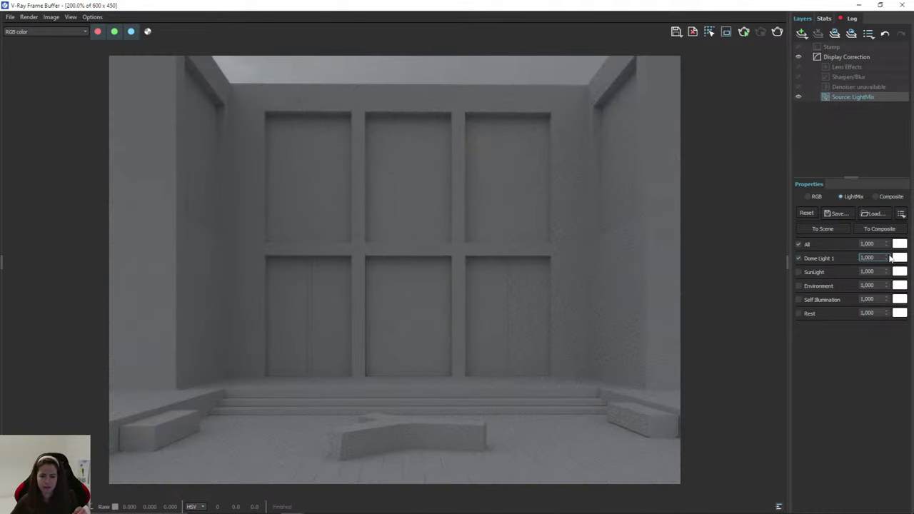
{"action": "mouse_move", "coordinate": [891, 259]}
{"action": "left_mouse_down"}
{"action": "mouse_move", "coordinate": [886, 218]}
{"action": "mouse_move", "coordinate": [885, 244]}
{"action": "left_mouse_up"}
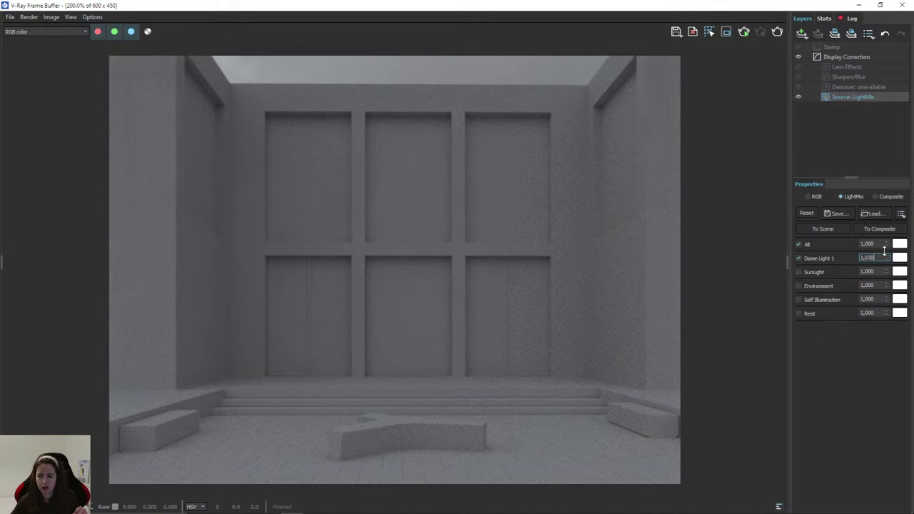
{"action": "double_click", "coordinate": [857, 257]}
{"action": "type", "text": "1"}
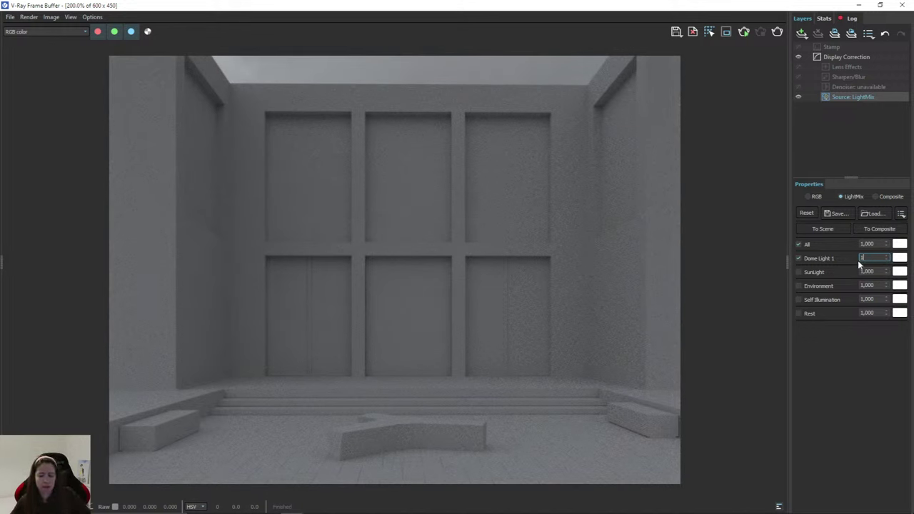
{"action": "key", "text": "Return"}
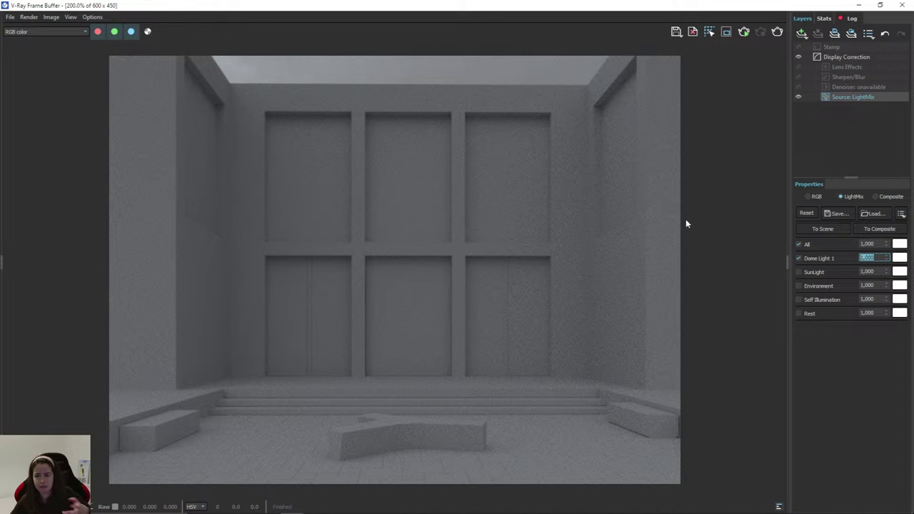
{"action": "left_click", "coordinate": [722, 169]}
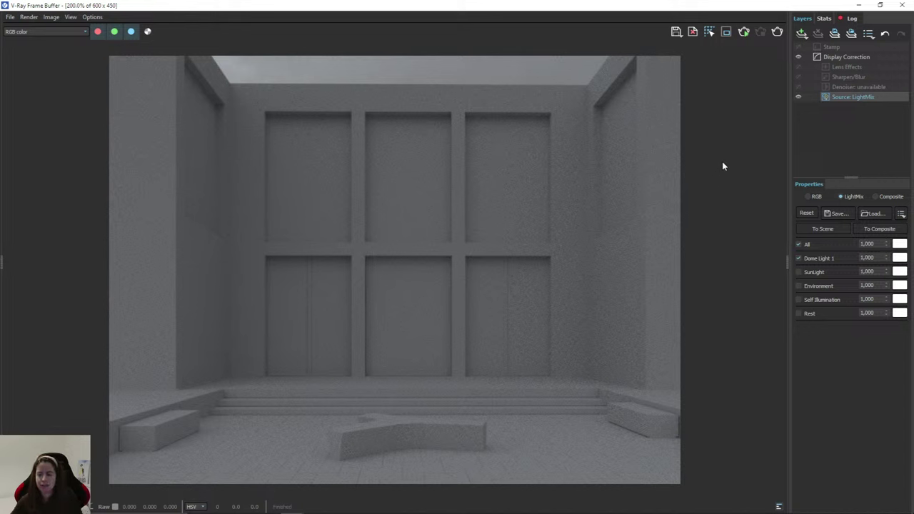
Start an interactive render and arrange the restored frame buffer at 100% beside the V-Ray Asset Editor, with its layer properties out of view.
{"action": "left_click", "coordinate": [743, 34]}
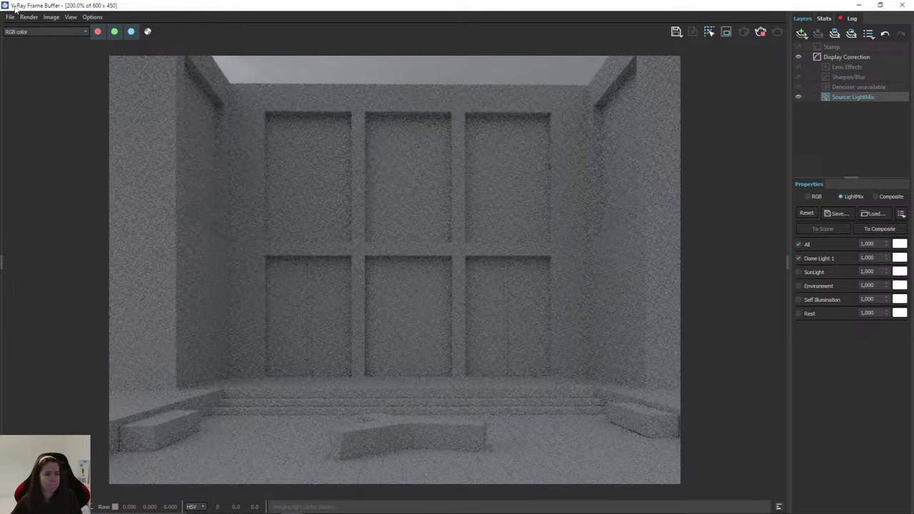
{"action": "double_click", "coordinate": [14, 9]}
{"action": "left_click_drag", "start_coordinate": [215, 49], "coordinate": [580, 43]}
{"action": "left_click_drag", "start_coordinate": [677, 319], "coordinate": [677, 487]}
{"action": "scroll", "coordinate": [733, 359], "scroll_direction": "down", "scroll_amount": 2}
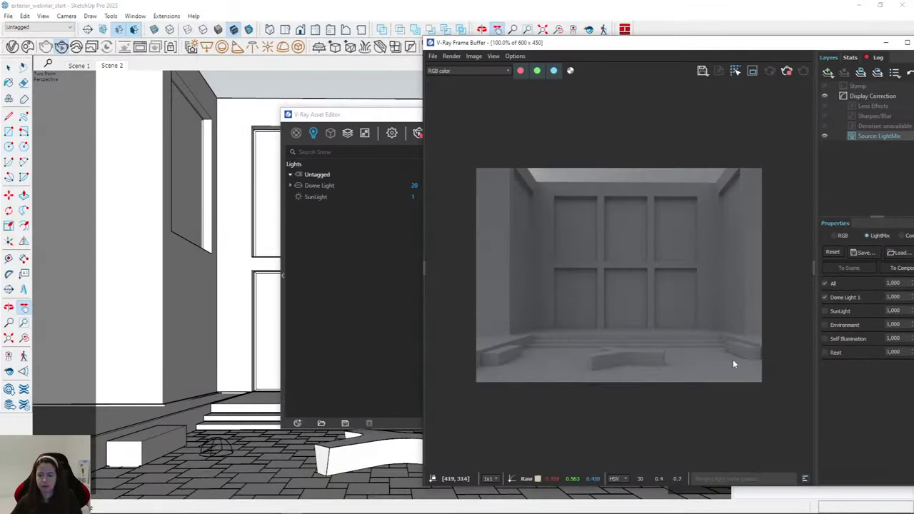
{"action": "left_click_drag", "start_coordinate": [813, 270], "coordinate": [906, 267]}
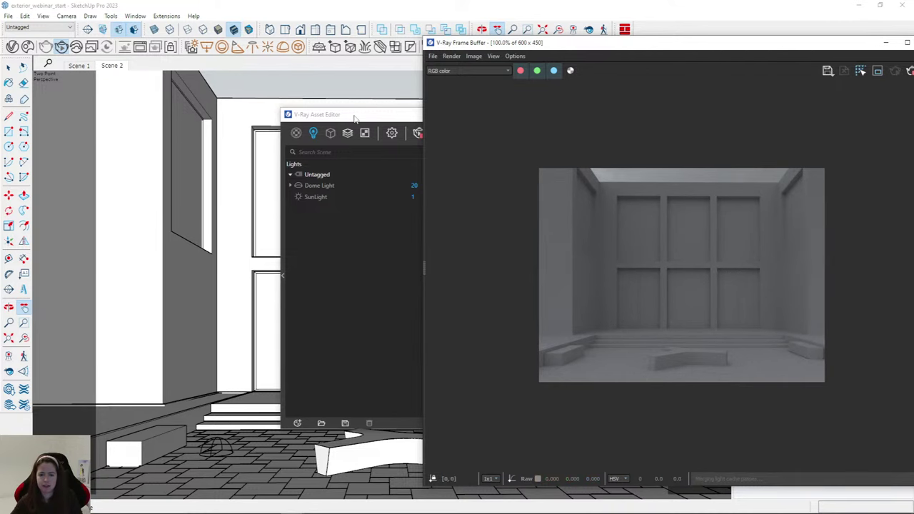
{"action": "left_click_drag", "start_coordinate": [354, 118], "coordinate": [123, 116]}
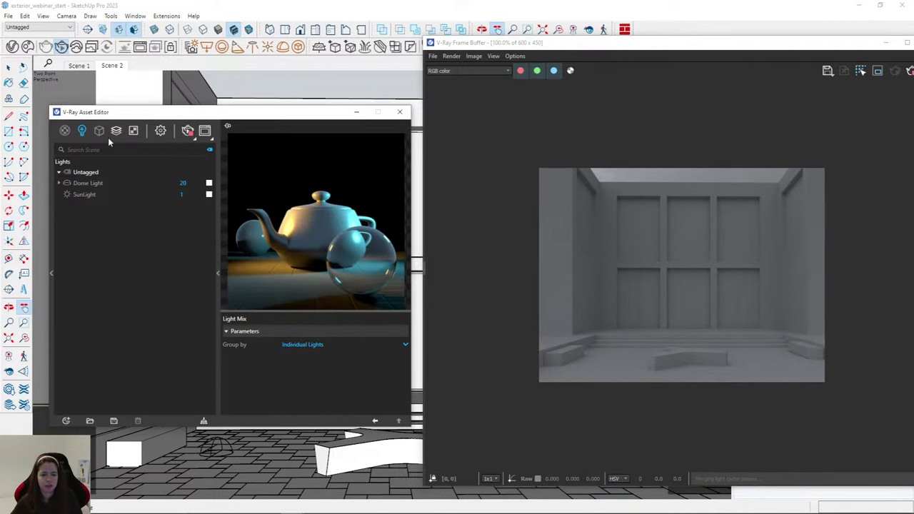
Open the Dome Light's HDR bitmap and collapse its Image File and Color Manipulation sections to reach Texture Placement.
{"action": "left_click", "coordinate": [79, 183]}
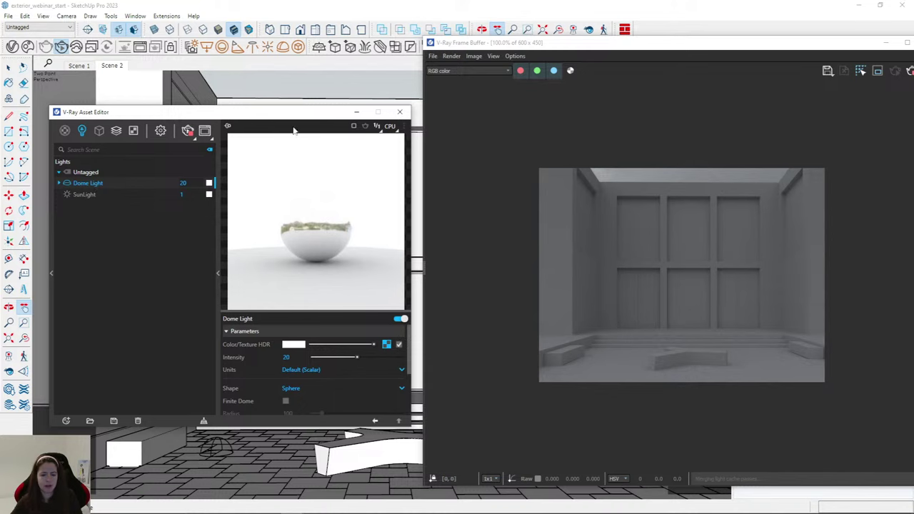
{"action": "left_click_drag", "start_coordinate": [282, 112], "coordinate": [230, 76]}
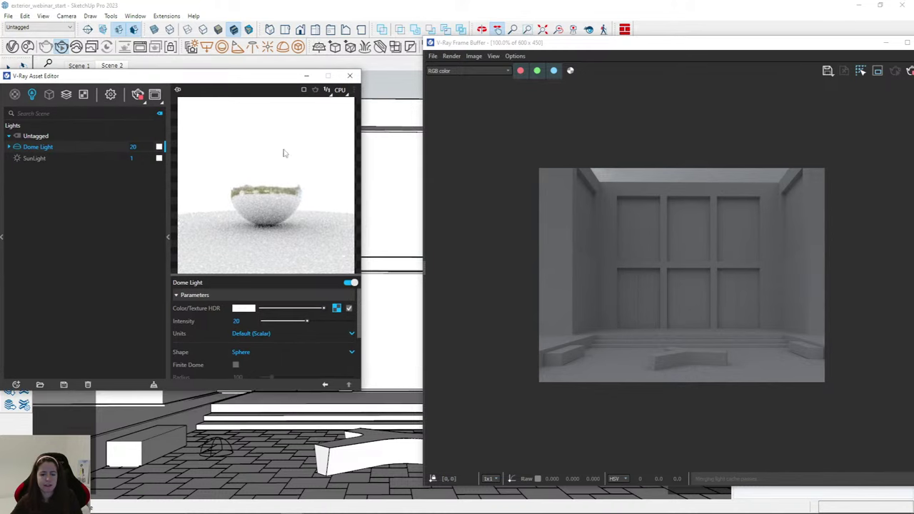
{"action": "left_click", "coordinate": [336, 309]}
{"action": "left_click", "coordinate": [210, 355]}
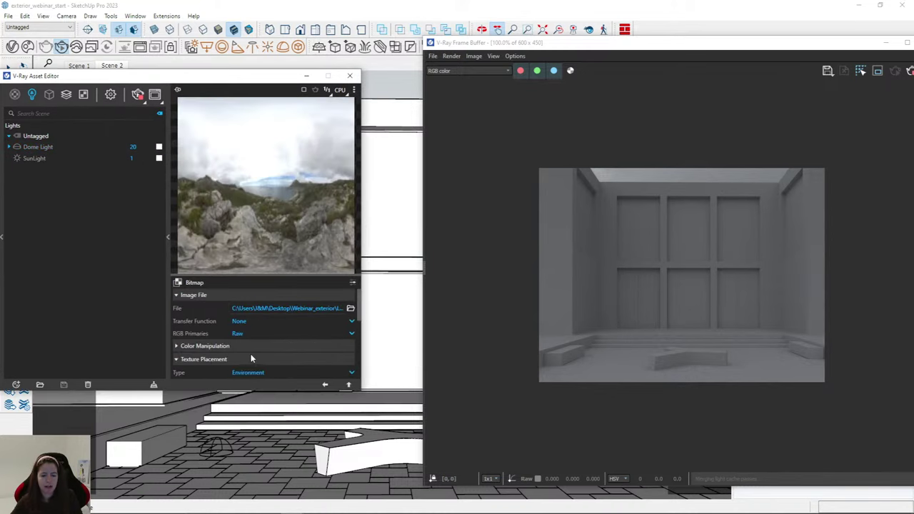
{"action": "scroll", "coordinate": [252, 359], "scroll_direction": "down", "scroll_amount": 3}
{"action": "scroll", "coordinate": [220, 314], "scroll_direction": "up", "scroll_amount": 3}
{"action": "left_click", "coordinate": [325, 384]}
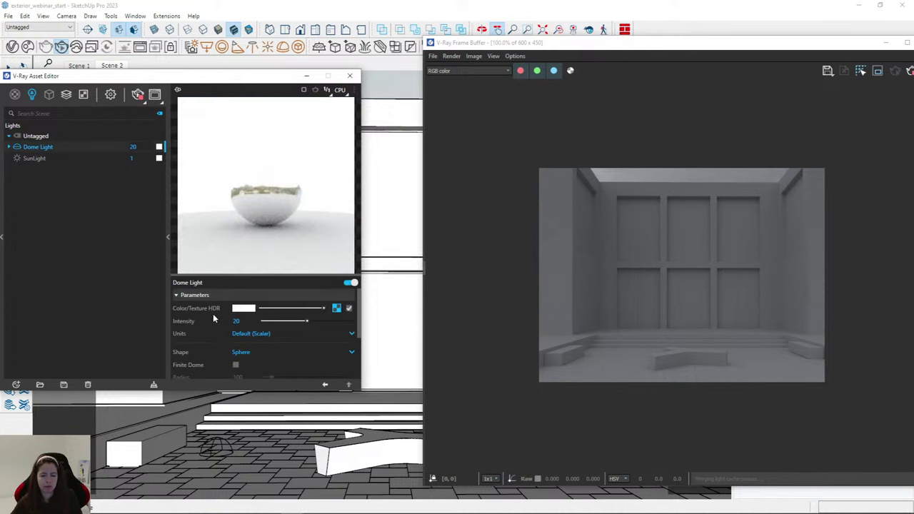
{"action": "left_click", "coordinate": [337, 309]}
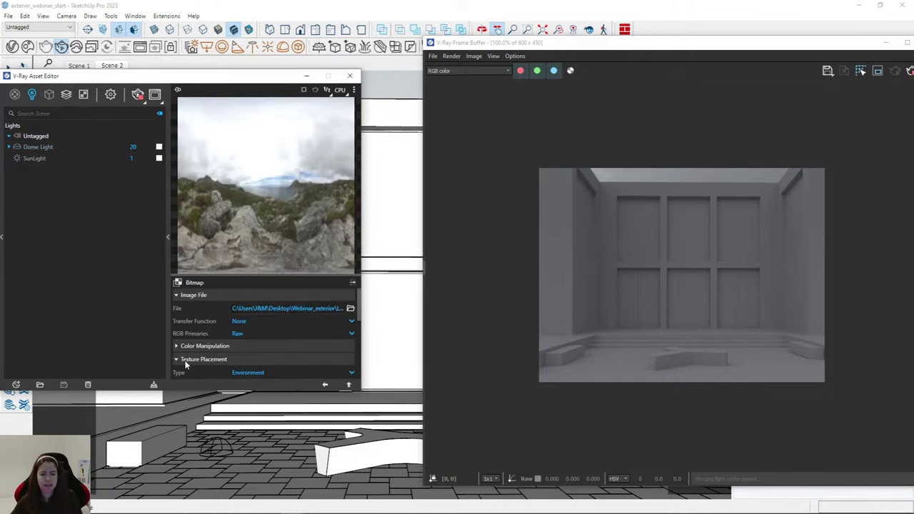
{"action": "left_click", "coordinate": [195, 294]}
{"action": "scroll", "coordinate": [207, 319], "scroll_direction": "down", "scroll_amount": 2}
{"action": "scroll", "coordinate": [182, 321], "scroll_direction": "up", "scroll_amount": 2}
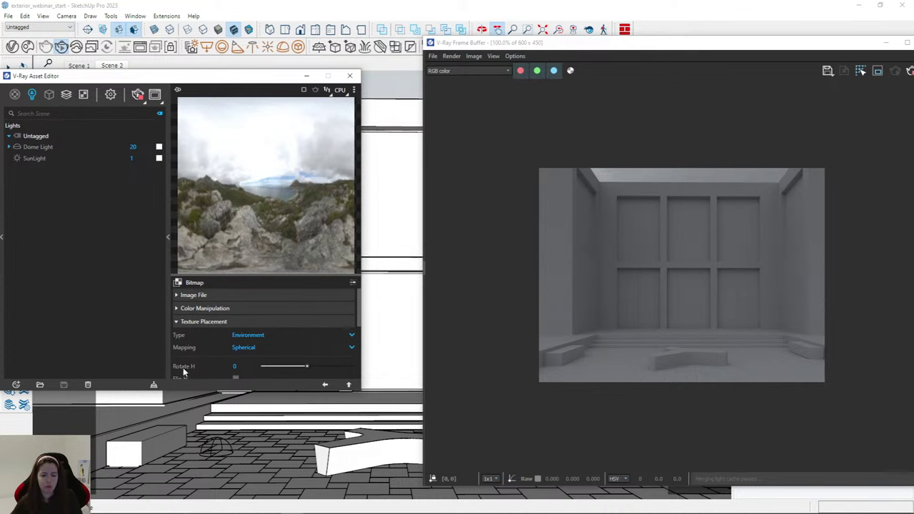
Try horizontal rotations of 55.7, 110.6, 196.8 and 294.9 on the dome HDRI while watching the interactive render.
{"action": "left_click", "coordinate": [314, 369]}
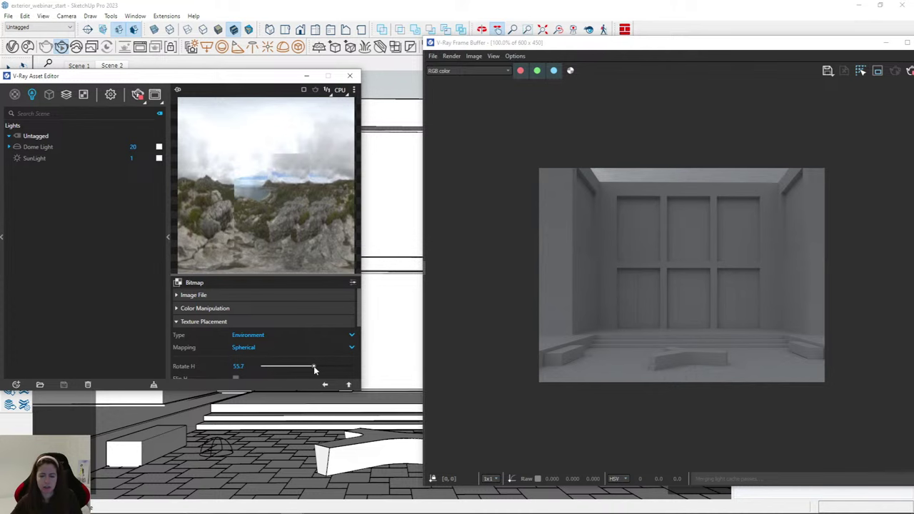
{"action": "left_click", "coordinate": [321, 370]}
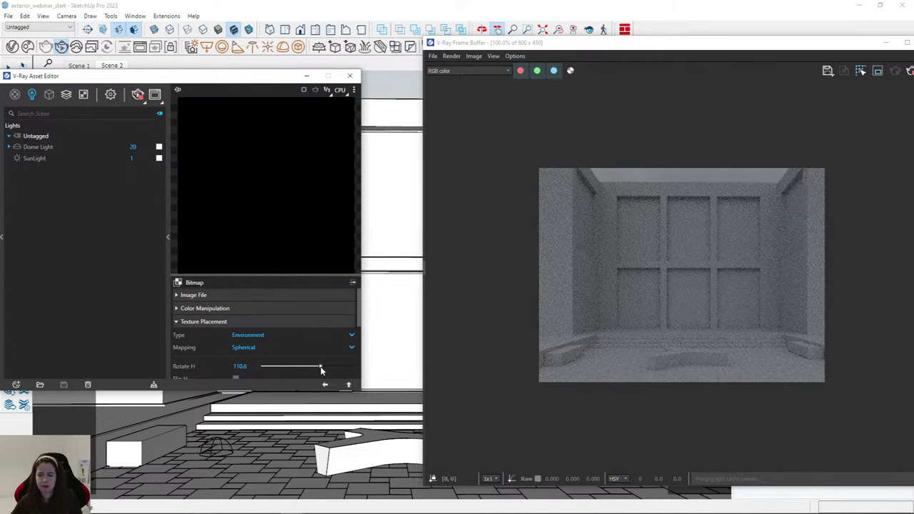
{"action": "left_click", "coordinate": [331, 370]}
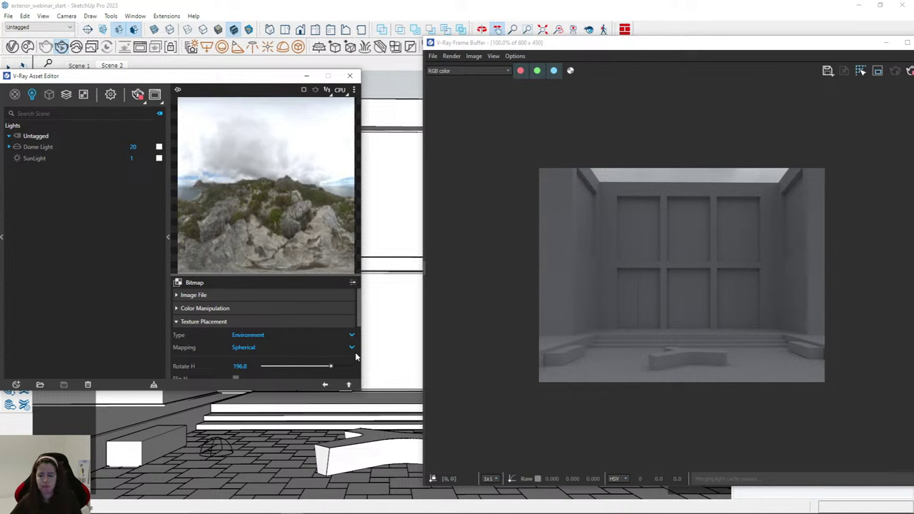
{"action": "left_click", "coordinate": [343, 367]}
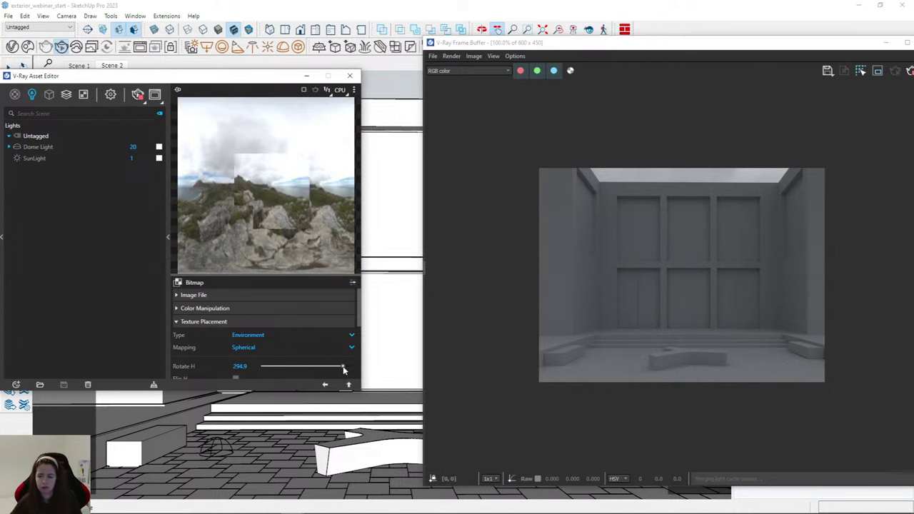
Try horizontal rotations of -69.8, 40, 4.7 and 24.3 on the dome HDRI, comparing the interactive render.
{"action": "left_click", "coordinate": [298, 367]}
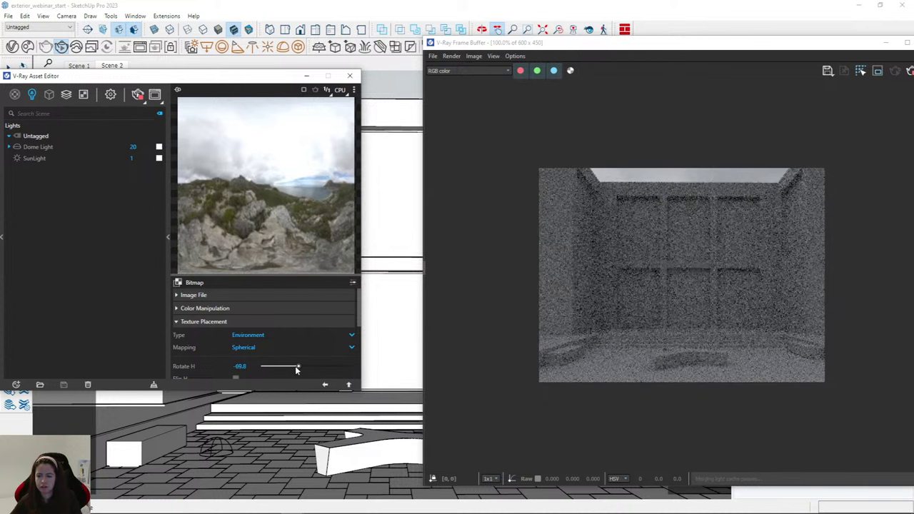
{"action": "left_click", "coordinate": [313, 367]}
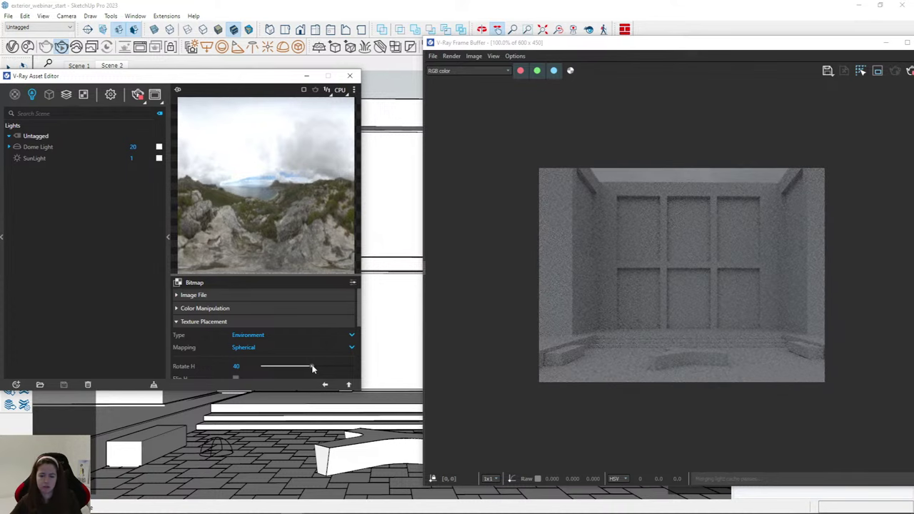
{"action": "left_click", "coordinate": [308, 367]}
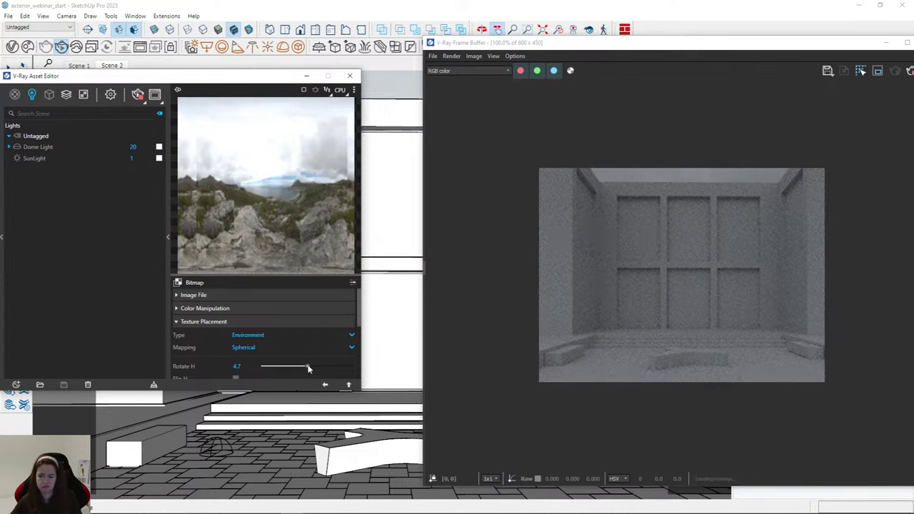
{"action": "left_click", "coordinate": [311, 367]}
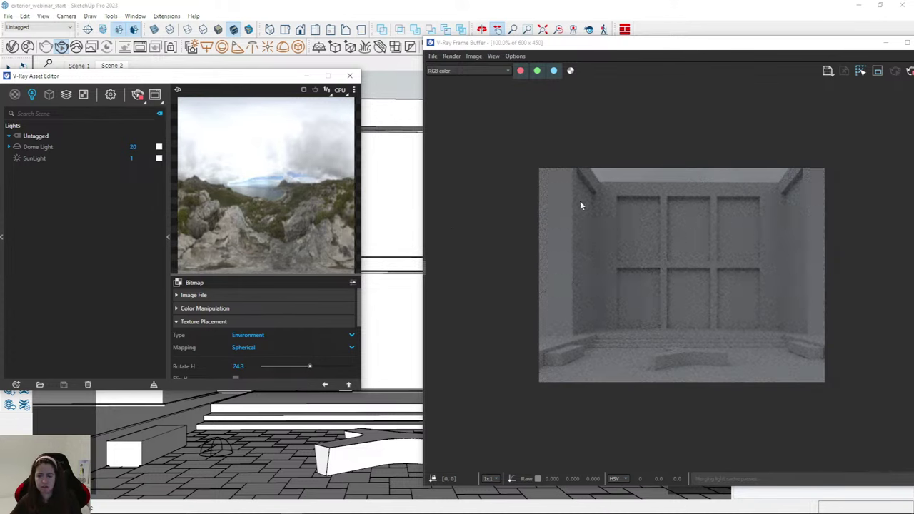
Test the dome HDRI at horizontal rotations of -258, -42.3 and 0.8, and settle on -3.1.
{"action": "left_click", "coordinate": [278, 367]}
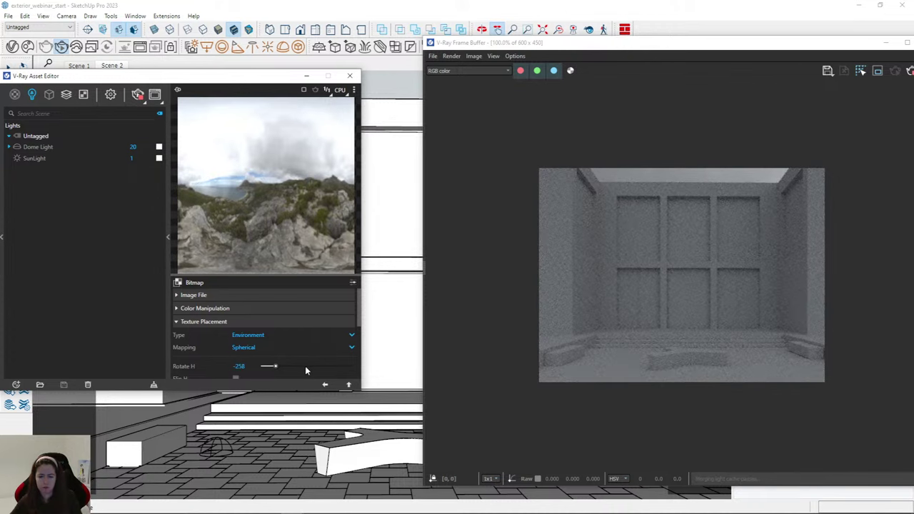
{"action": "left_click", "coordinate": [305, 367]}
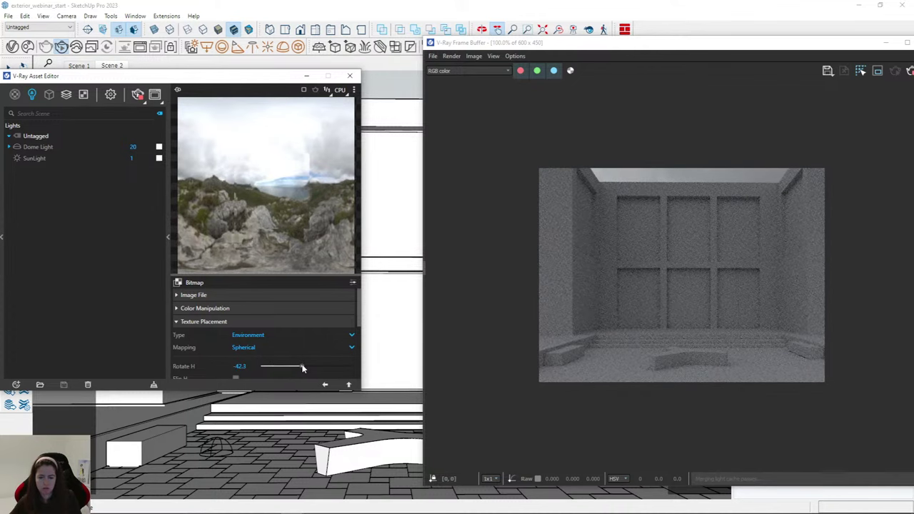
{"action": "left_click", "coordinate": [309, 369]}
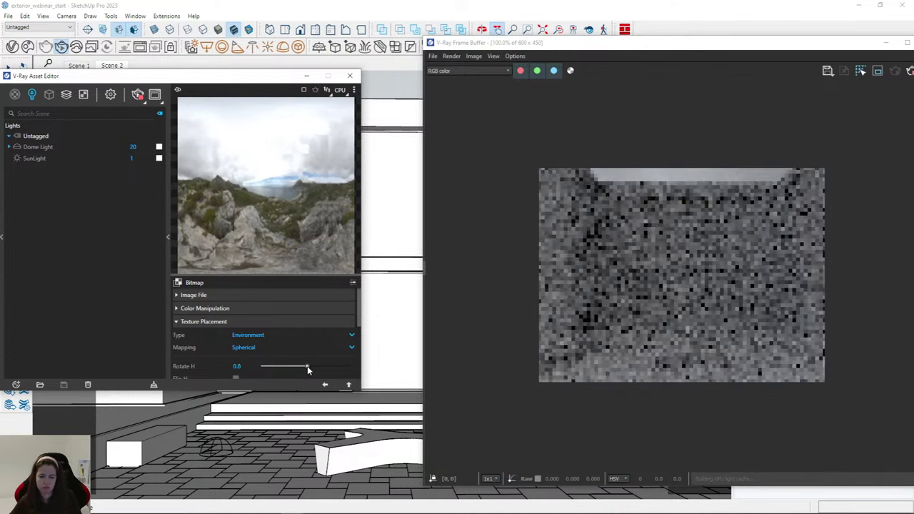
{"action": "left_click", "coordinate": [306, 367]}
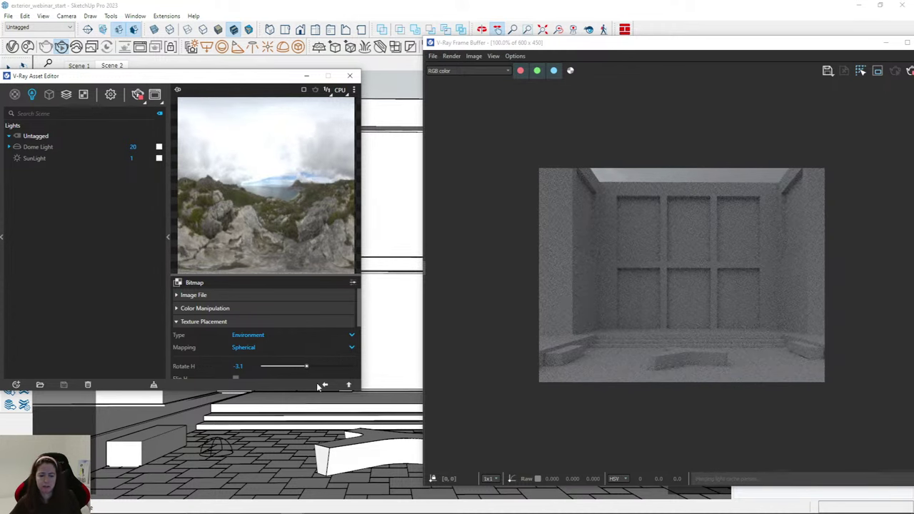
Return to the Dome Light's parameters and set its intensity to 30.
{"action": "left_click", "coordinate": [325, 386]}
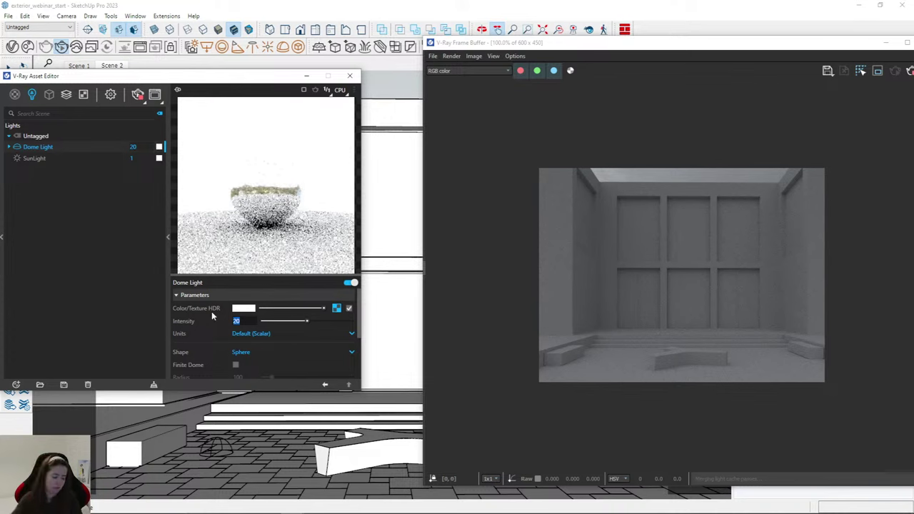
{"action": "type", "text": "30"}
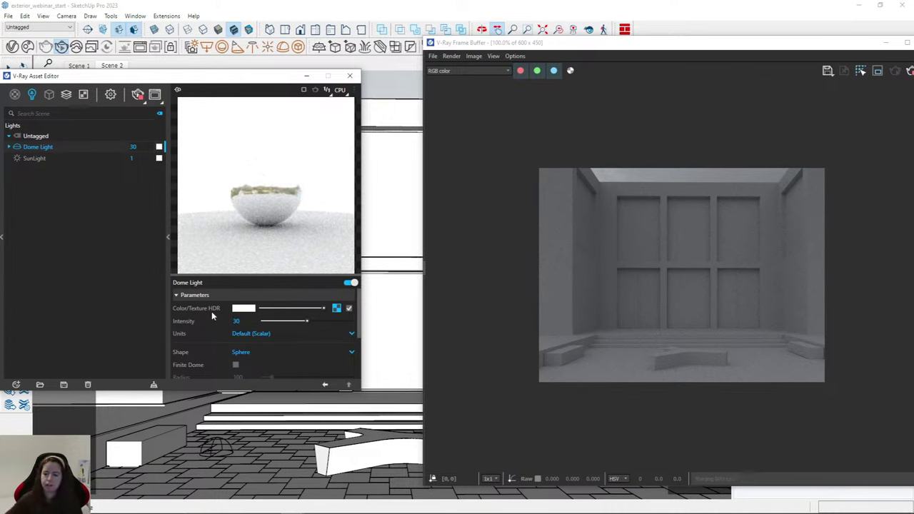
{"action": "key", "text": "Return"}
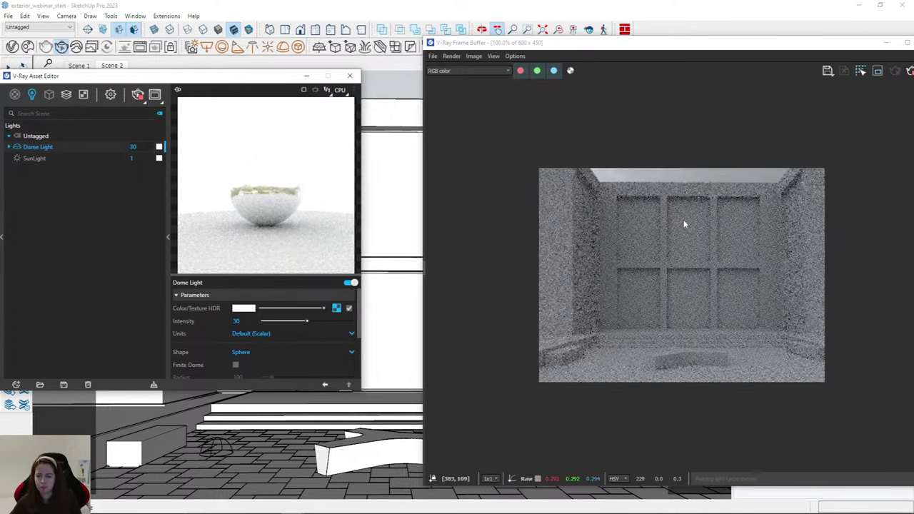
Close the V-Ray Frame Buffer and minimize the Asset Editor to uncover the model view.
{"action": "left_click_drag", "start_coordinate": [640, 45], "coordinate": [601, 40]}
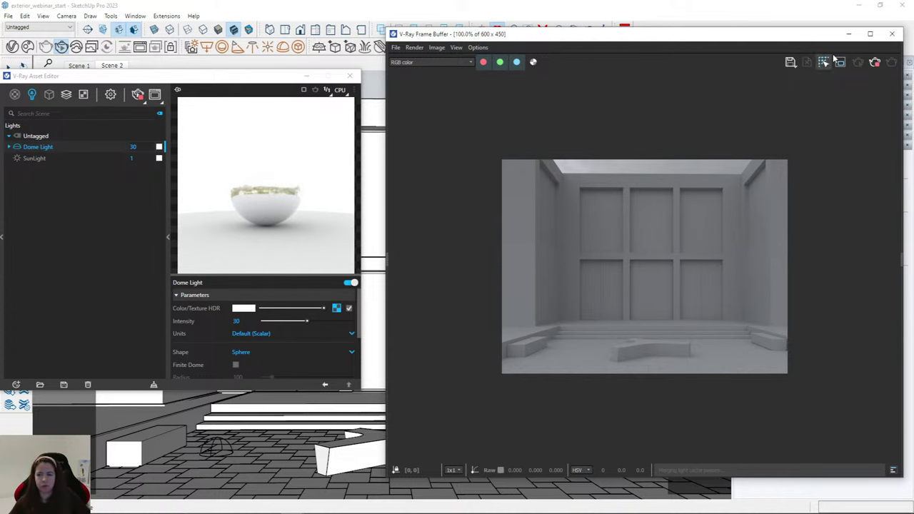
{"action": "left_click", "coordinate": [892, 34]}
{"action": "left_click", "coordinate": [306, 76]}
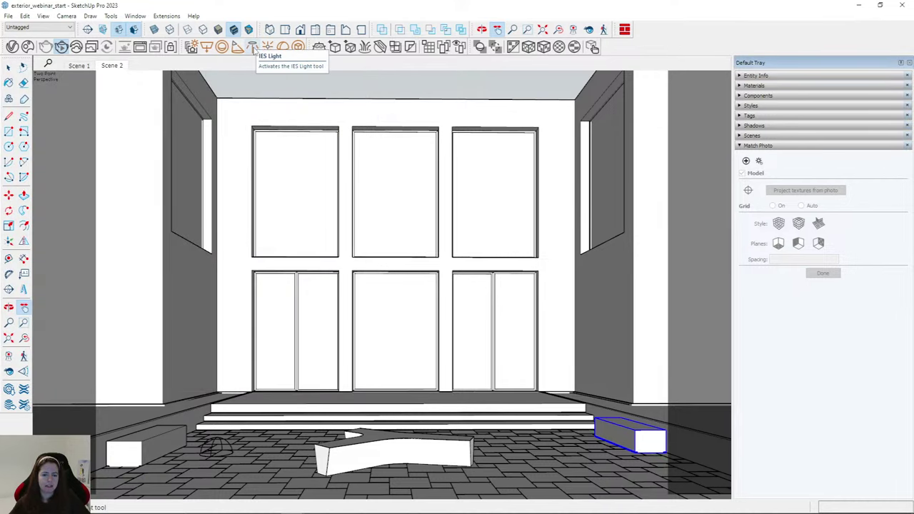
Start a new IES light and load light.ies from the Hallway_Webinar project's Lights folder.
{"action": "left_click", "coordinate": [255, 49]}
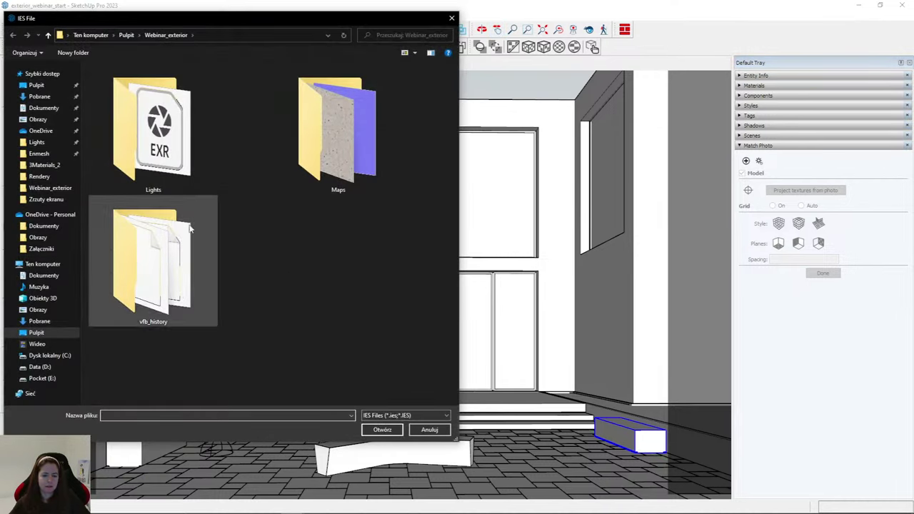
{"action": "double_click", "coordinate": [154, 153]}
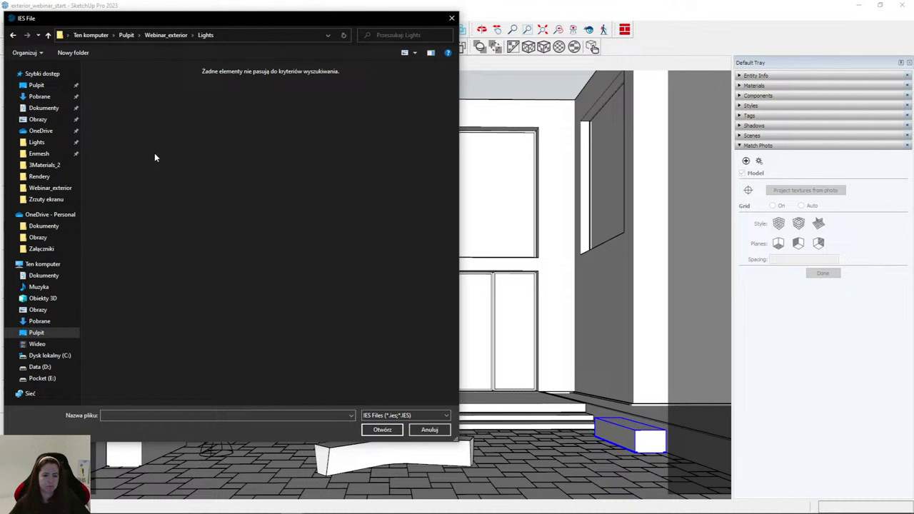
{"action": "left_click", "coordinate": [47, 188]}
{"action": "left_click", "coordinate": [41, 177]}
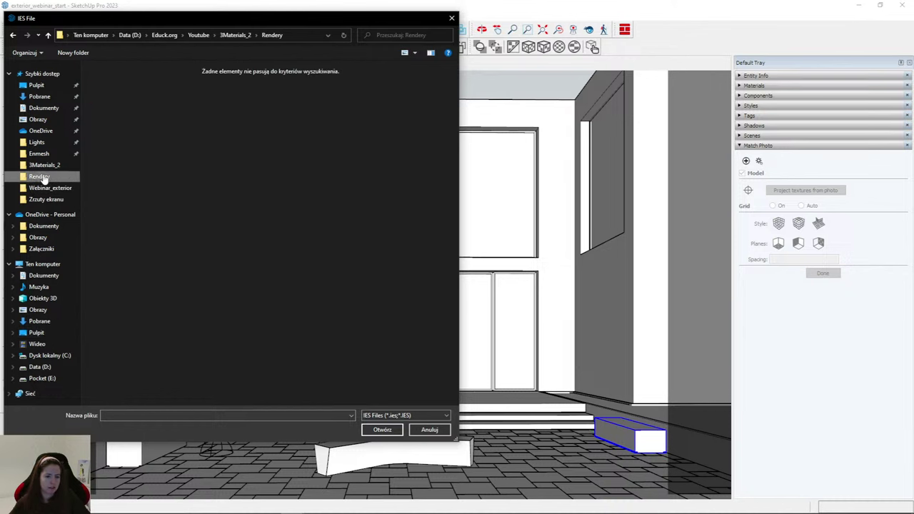
{"action": "left_click", "coordinate": [36, 142]}
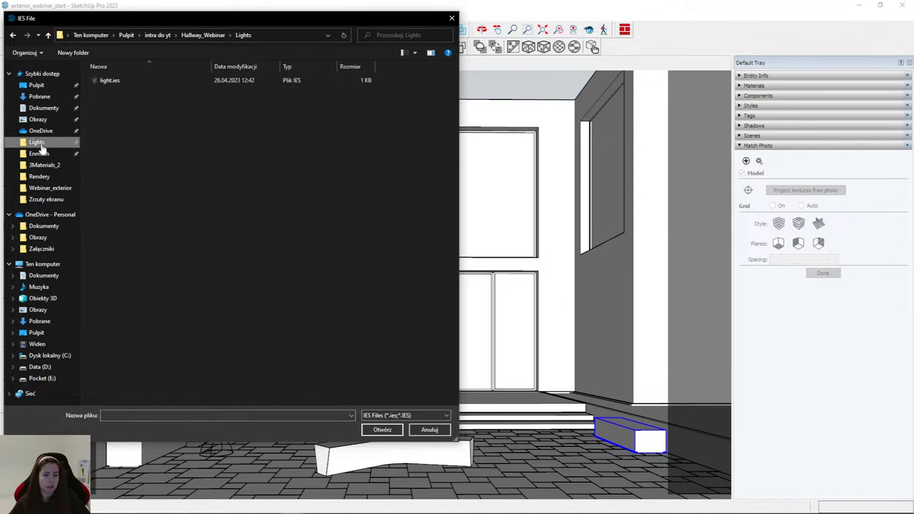
{"action": "double_click", "coordinate": [107, 77]}
Place the IES light on the underside of the recess above the facade's upper-left window.
{"action": "scroll", "coordinate": [282, 135], "scroll_direction": "up", "scroll_amount": 6}
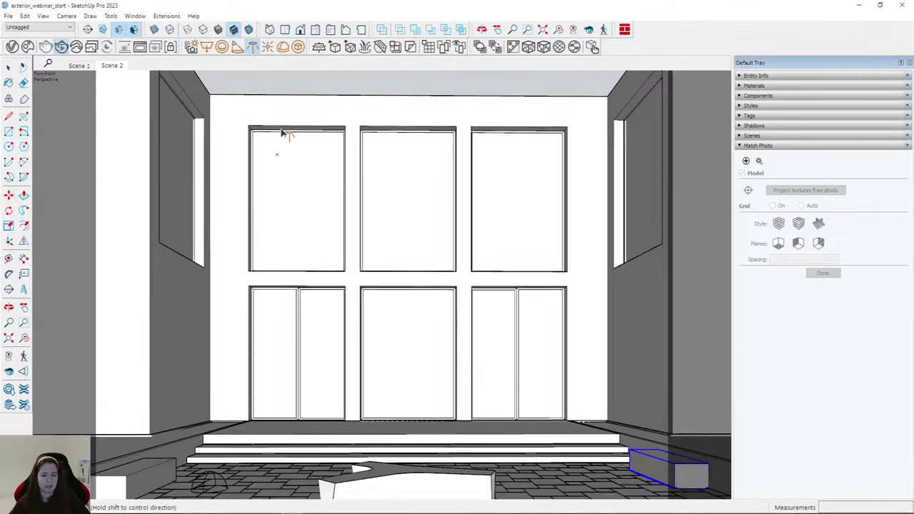
{"action": "scroll", "coordinate": [269, 127], "scroll_direction": "up", "scroll_amount": 5}
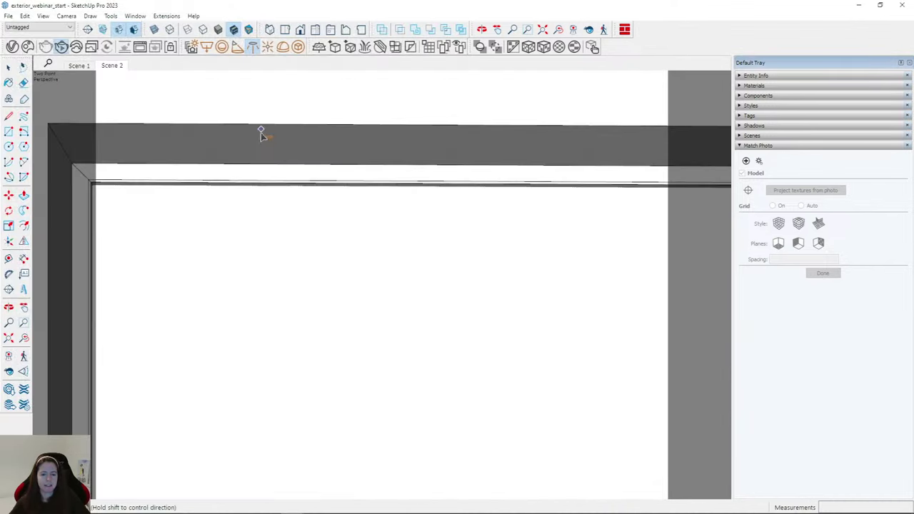
{"action": "left_click", "coordinate": [254, 145]}
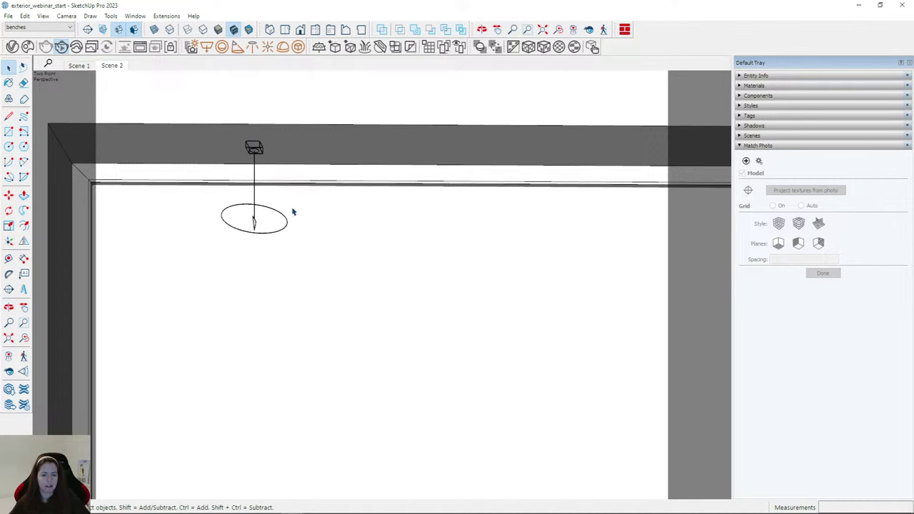
Move the IES light up about 2 cm into the top of the window recess.
{"action": "middle_click_drag", "start_coordinate": [292, 207], "coordinate": [245, 167]}
{"action": "scroll", "coordinate": [245, 166], "scroll_direction": "up", "scroll_amount": 2}
{"action": "left_click", "coordinate": [245, 166]}
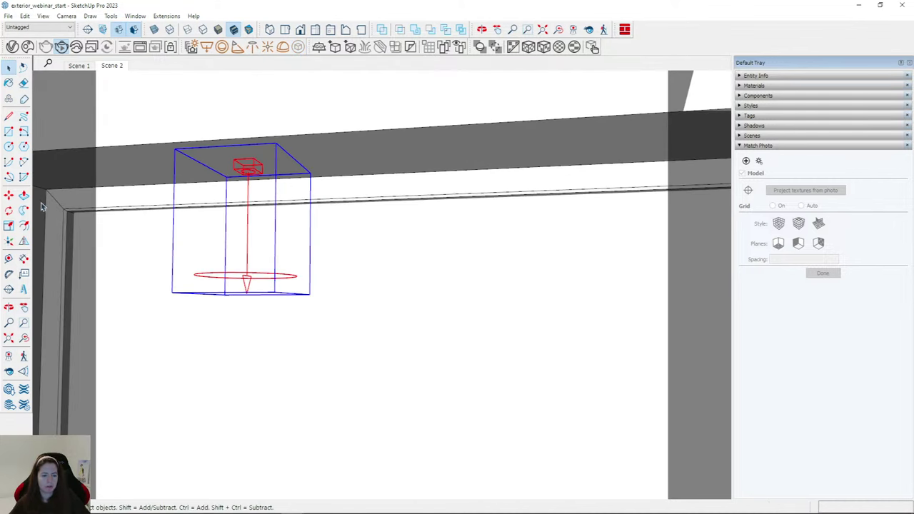
{"action": "left_click", "coordinate": [9, 195]}
{"action": "left_click", "coordinate": [320, 263]}
{"action": "left_click", "coordinate": [322, 263]}
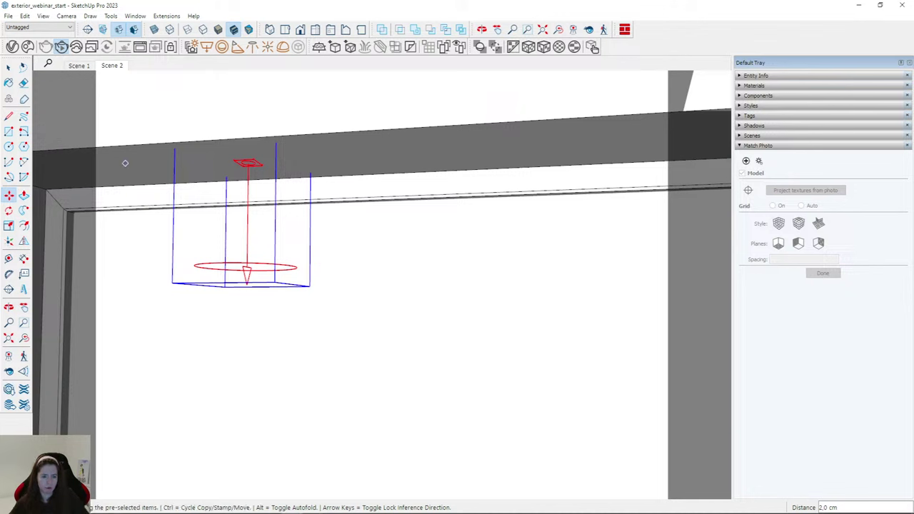
{"action": "left_click", "coordinate": [21, 68]}
{"action": "left_click", "coordinate": [9, 67]}
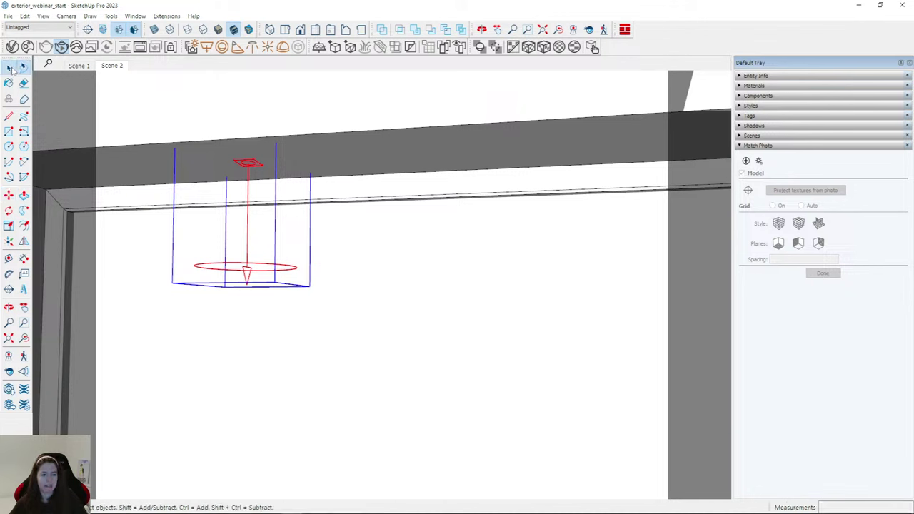
Lower the IES light about 4.8 cm out of the recess surface and raise it again by about 3 cm.
{"action": "left_click", "coordinate": [245, 173]}
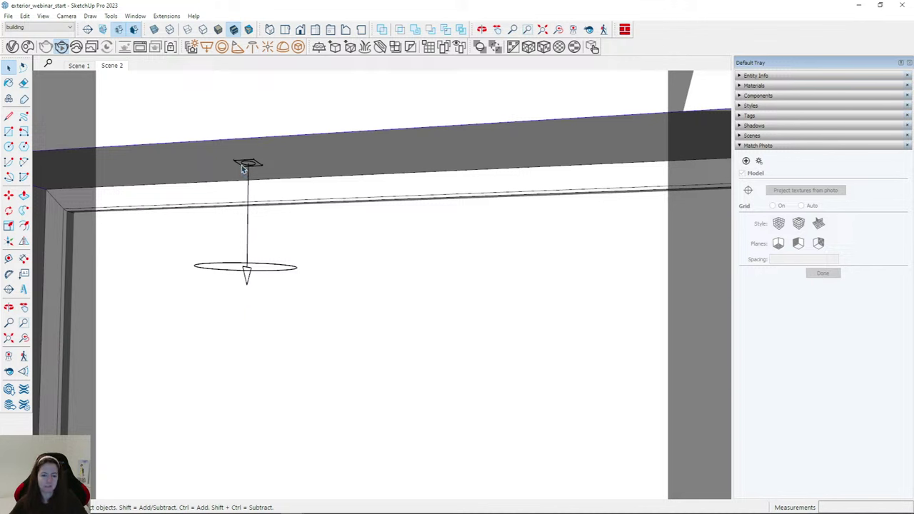
{"action": "left_click", "coordinate": [244, 169]}
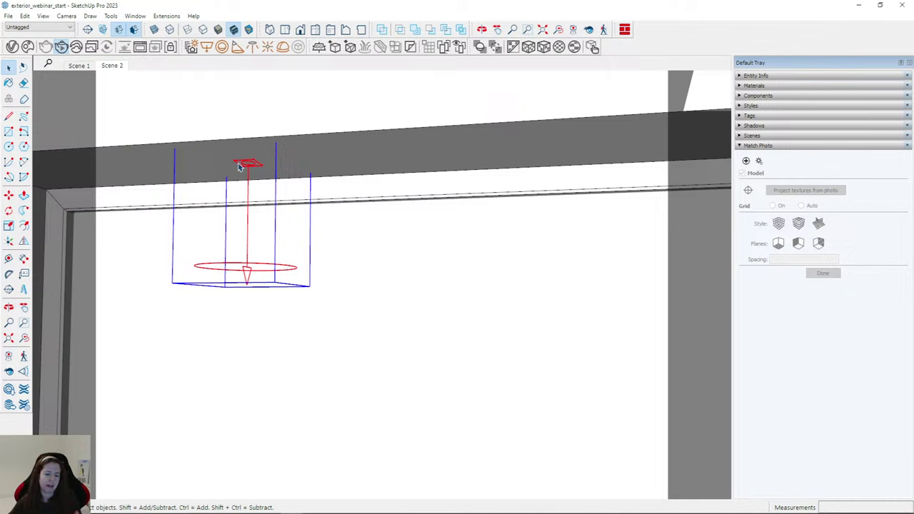
{"action": "left_click", "coordinate": [8, 195]}
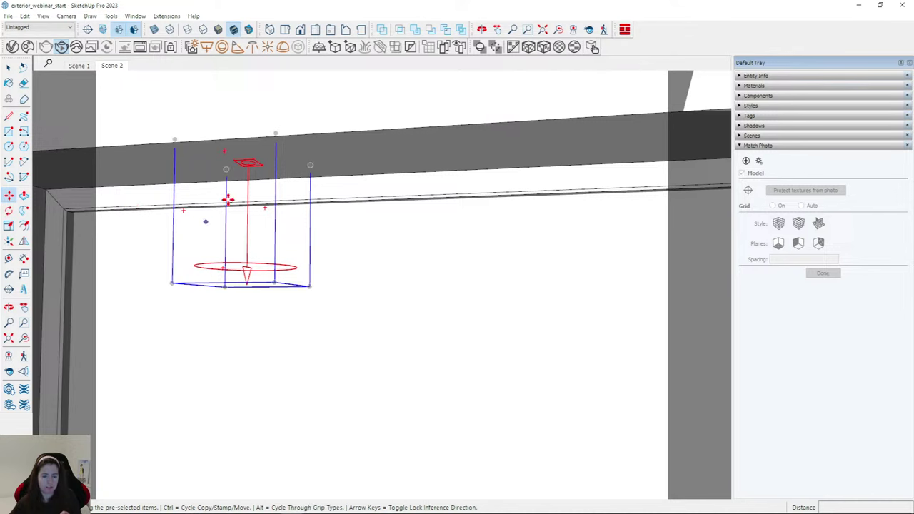
{"action": "scroll", "coordinate": [227, 200], "scroll_direction": "up", "scroll_amount": 5}
{"action": "left_click", "coordinate": [252, 197]}
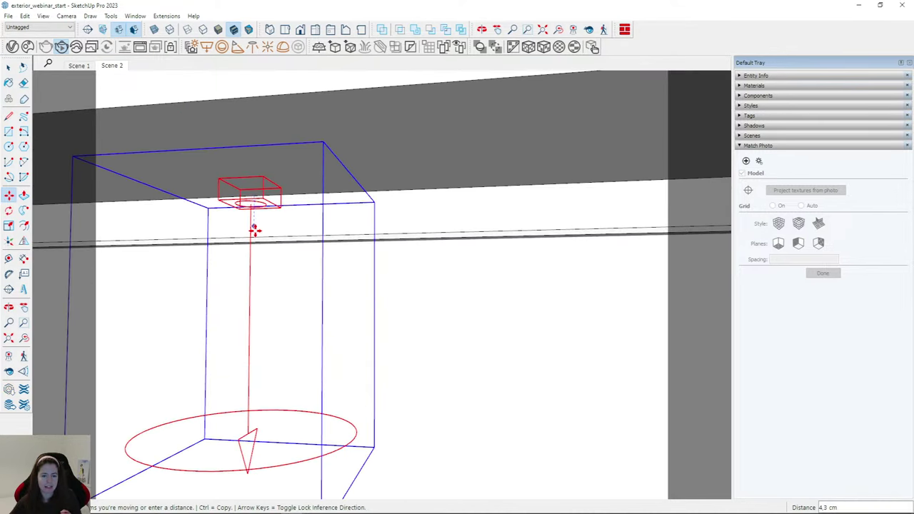
{"action": "left_click", "coordinate": [253, 230]}
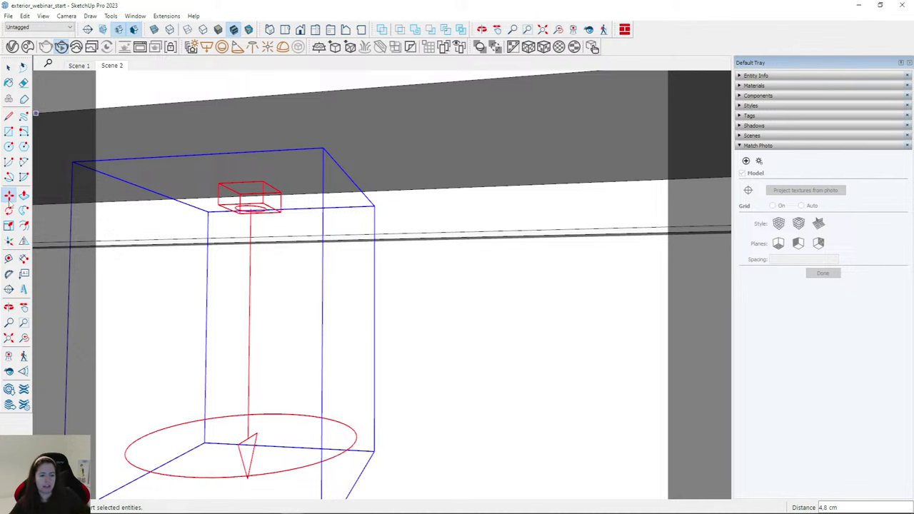
{"action": "left_click", "coordinate": [253, 307]}
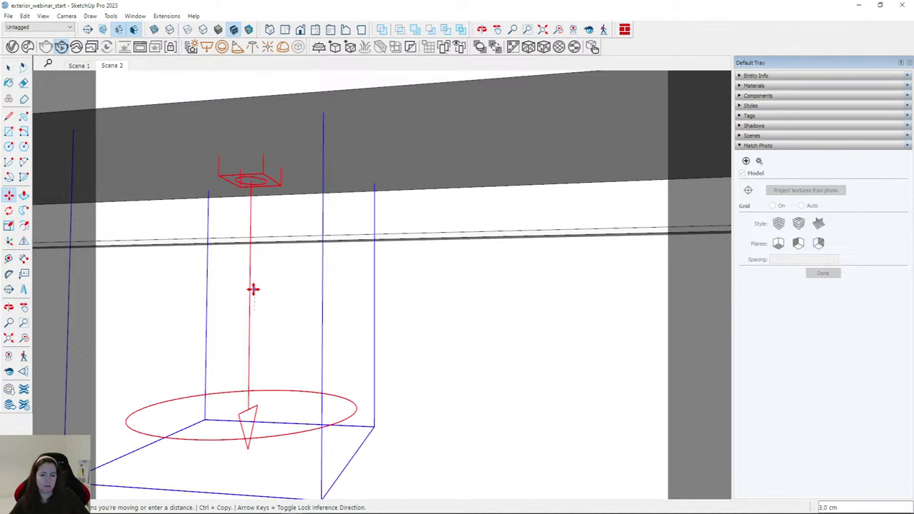
{"action": "key", "text": "space"}
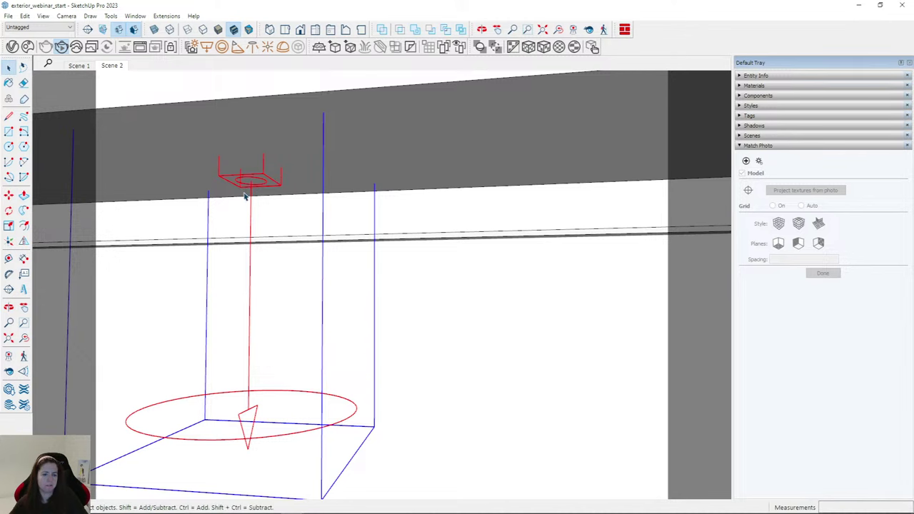
Return to Scene 2, reopen the frame buffer and V-Ray Asset Editor side by side, and show the SunLight settings.
{"action": "left_click", "coordinate": [112, 66]}
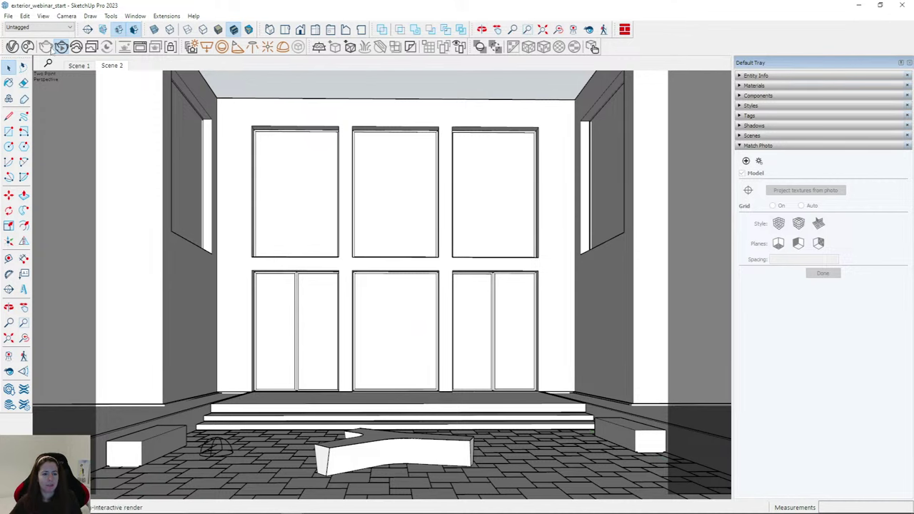
{"action": "left_click", "coordinate": [138, 46]}
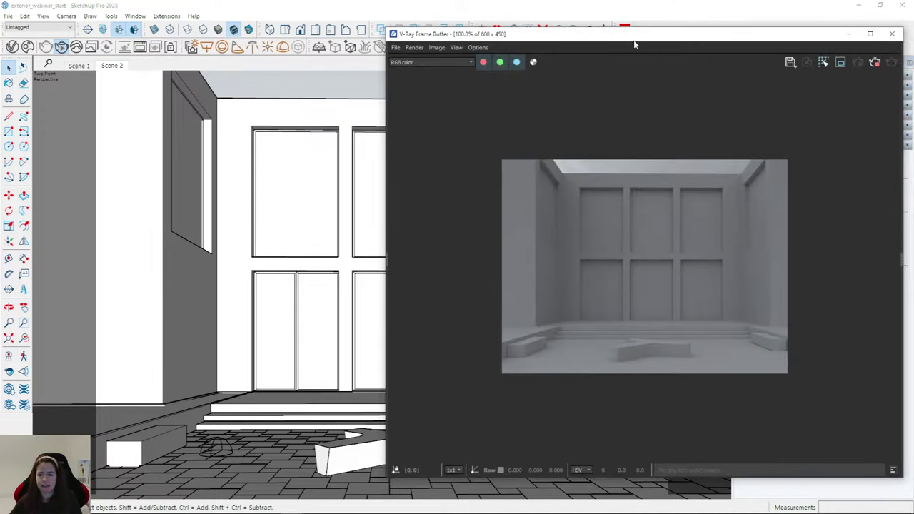
{"action": "left_click", "coordinate": [26, 47]}
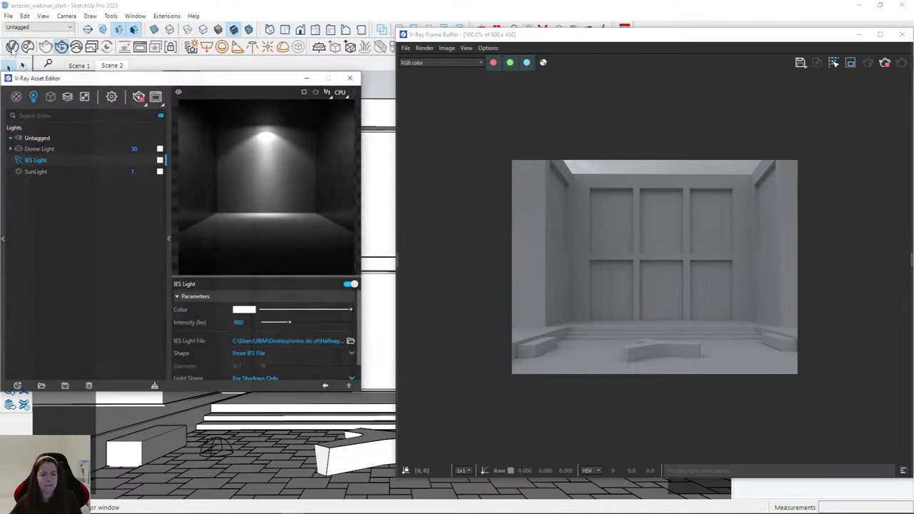
{"action": "left_click_drag", "start_coordinate": [71, 73], "coordinate": [100, 76]}
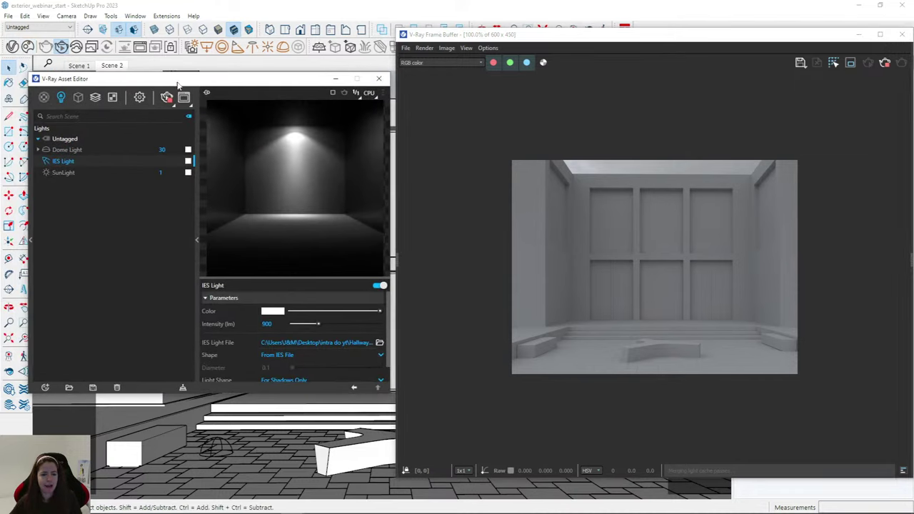
{"action": "left_click", "coordinate": [62, 174]}
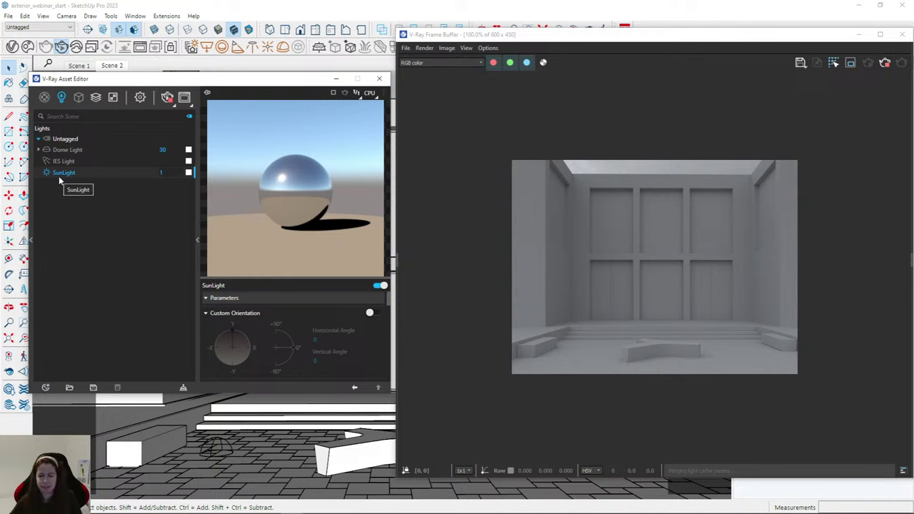
Enlarge the Asset Editor, reposition the frame buffer to expose its LightMix settings, and include SunLight in the mix.
{"action": "left_click_drag", "start_coordinate": [337, 395], "coordinate": [338, 475]}
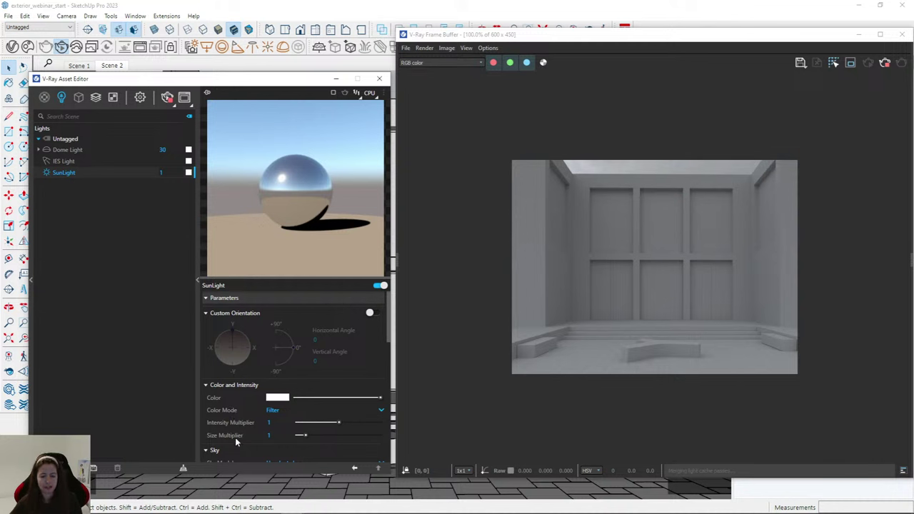
{"action": "mouse_move", "coordinate": [236, 440]}
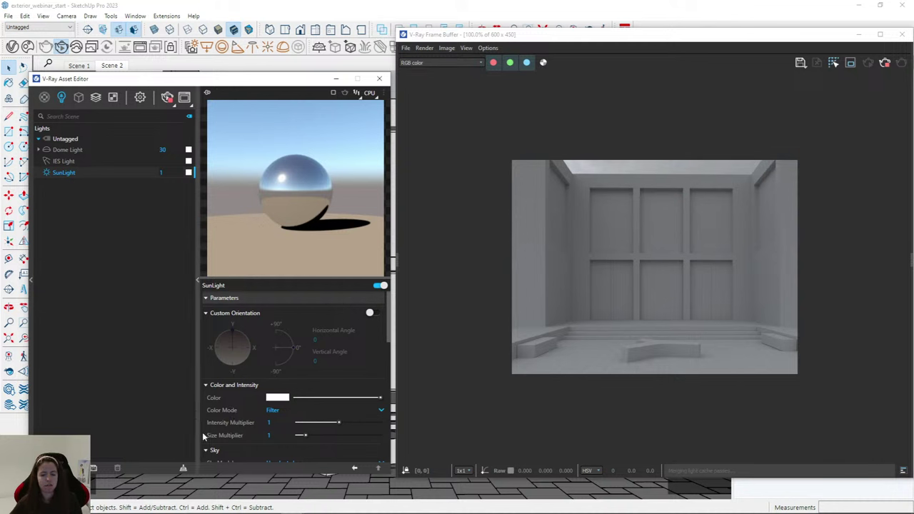
{"action": "mouse_move", "coordinate": [230, 422]}
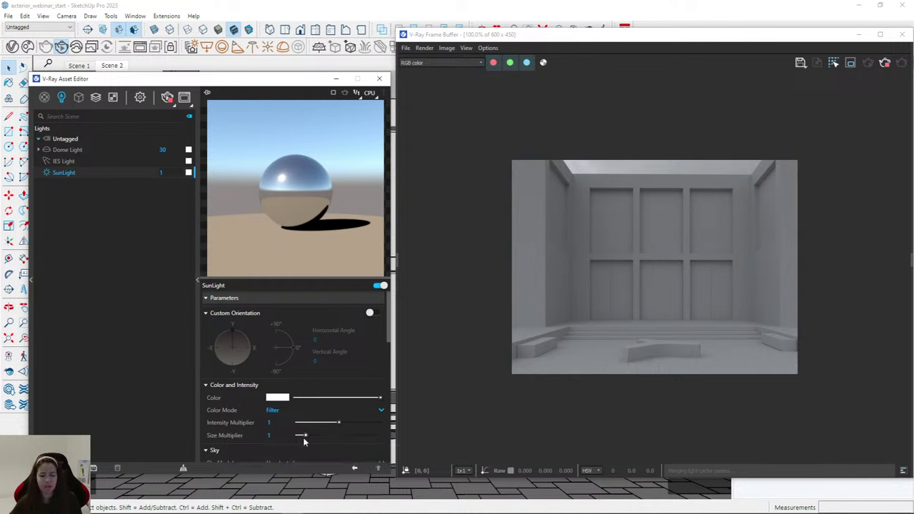
{"action": "mouse_move", "coordinate": [593, 39]}
{"action": "left_mouse_down"}
{"action": "mouse_move", "coordinate": [334, 79]}
{"action": "mouse_move", "coordinate": [552, 21]}
{"action": "mouse_move", "coordinate": [595, 33]}
{"action": "left_mouse_up"}
{"action": "left_click_drag", "start_coordinate": [741, 22], "coordinate": [709, 30]}
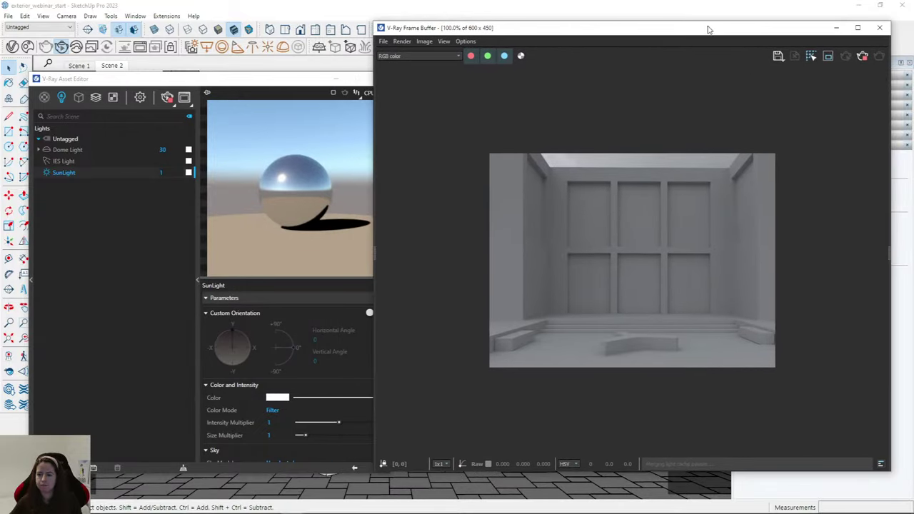
{"action": "left_click_drag", "start_coordinate": [891, 245], "coordinate": [776, 254]}
{"action": "left_click", "coordinate": [743, 296]}
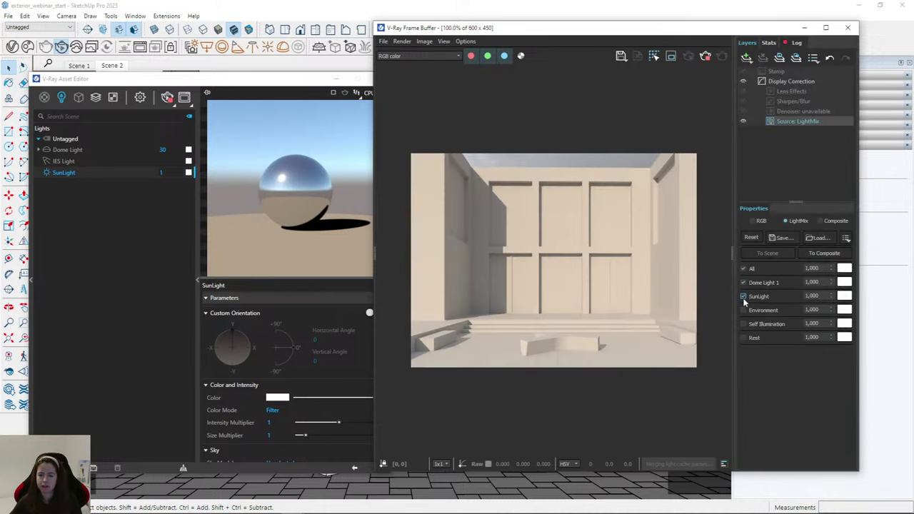
{"action": "left_click_drag", "start_coordinate": [859, 285], "coordinate": [910, 283]}
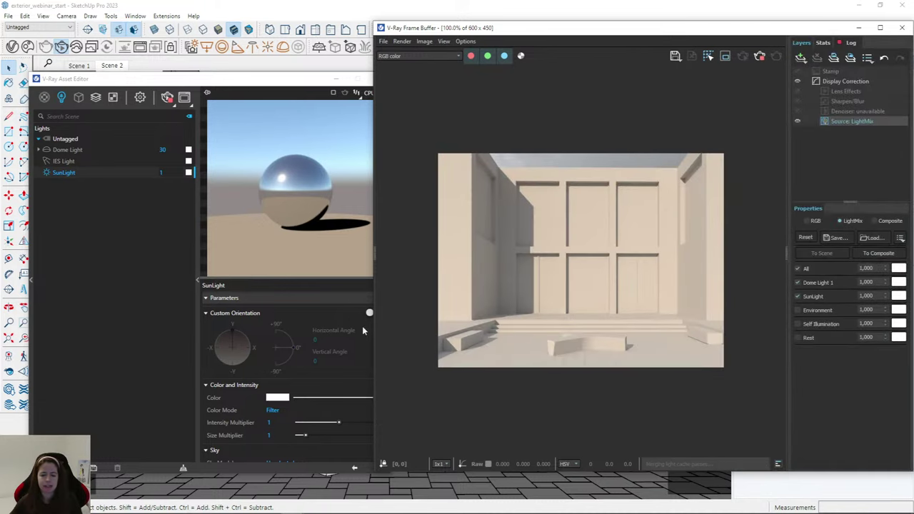
Set the SunLight size multiplier to 10 and examine the softened shadow edges on the rendered facade.
{"action": "left_click", "coordinate": [283, 434]}
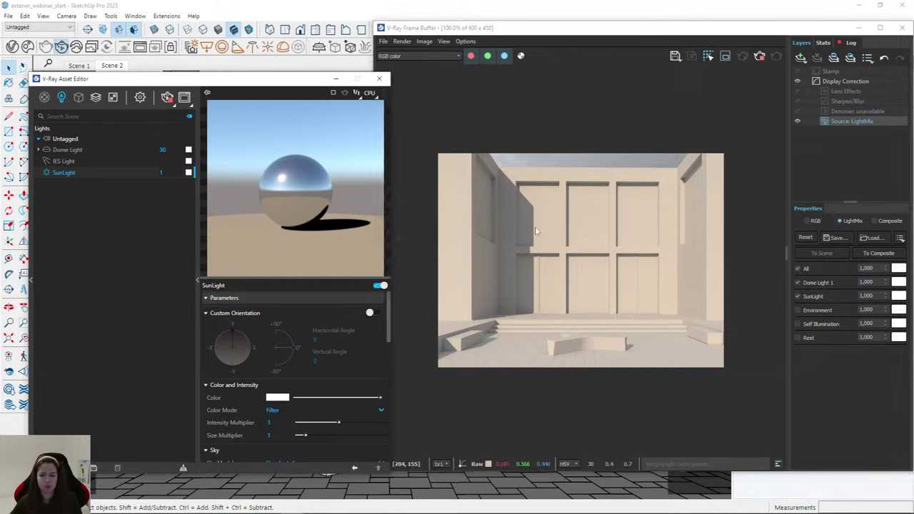
{"action": "left_click_drag", "start_coordinate": [303, 435], "coordinate": [389, 437]}
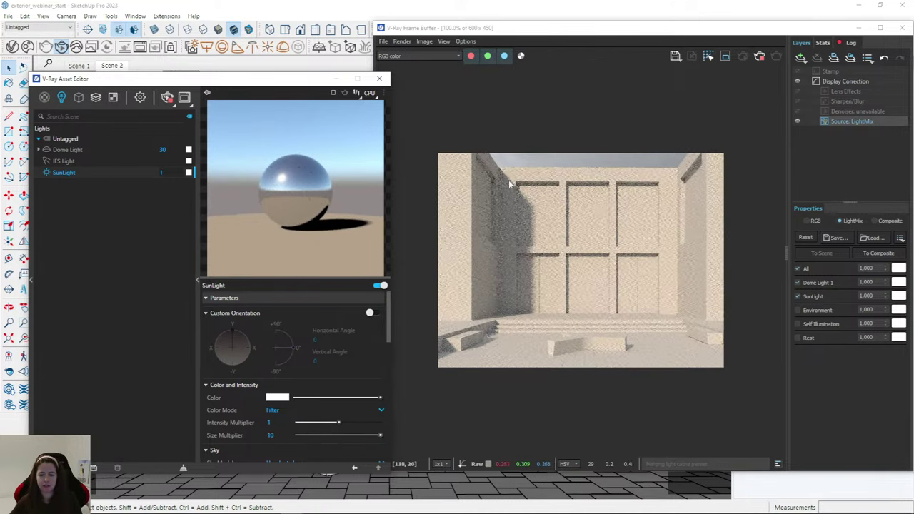
{"action": "scroll", "coordinate": [530, 216], "scroll_direction": "up", "scroll_amount": 1}
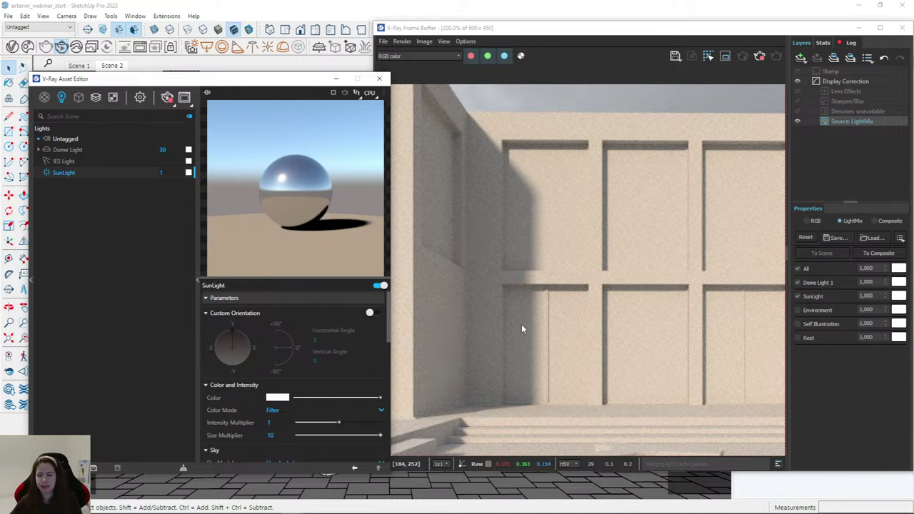
{"action": "scroll", "coordinate": [521, 327], "scroll_direction": "down", "scroll_amount": 1}
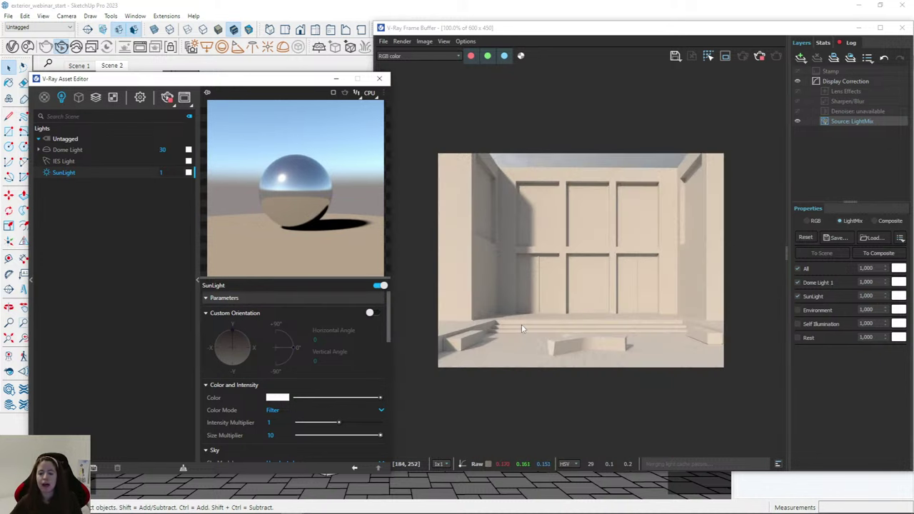
Try the Override color mode on the SunLight and return it to Filter.
{"action": "left_click", "coordinate": [281, 412]}
{"action": "left_click", "coordinate": [284, 448]}
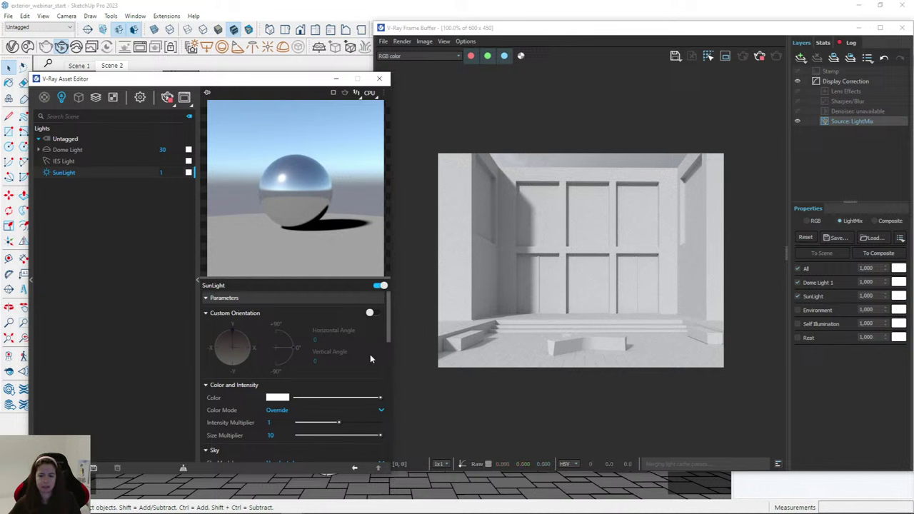
{"action": "left_click", "coordinate": [298, 410]}
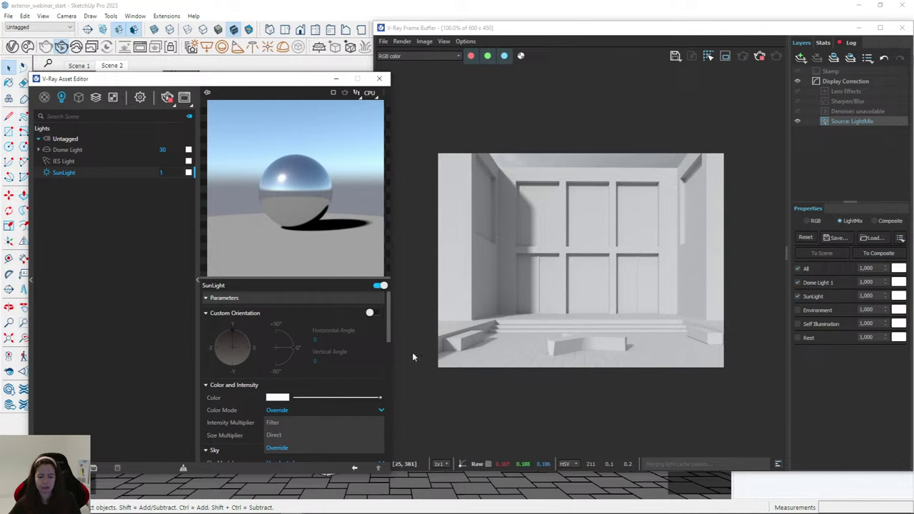
{"action": "left_click", "coordinate": [319, 421]}
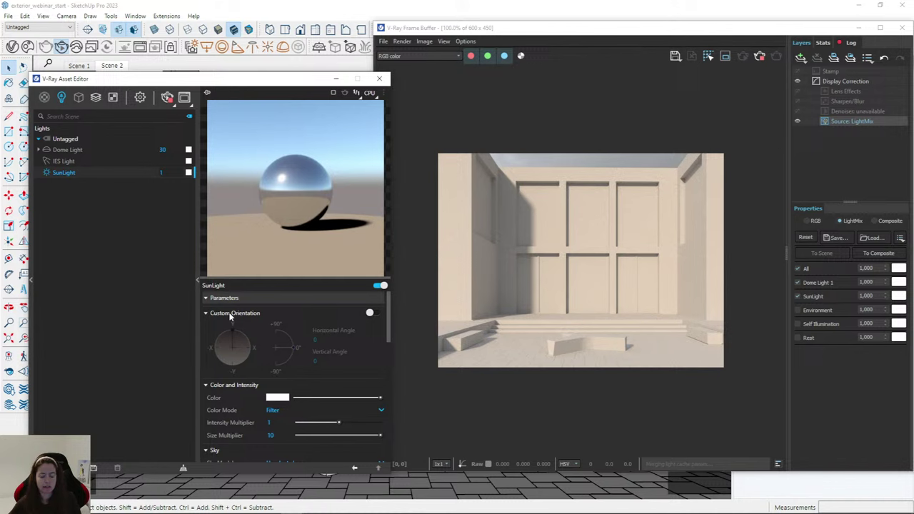
Enable the SunLight's custom orientation and aim it at about 236.2 degrees horizontal and 36.9 degrees vertical.
{"action": "left_click", "coordinate": [372, 314]}
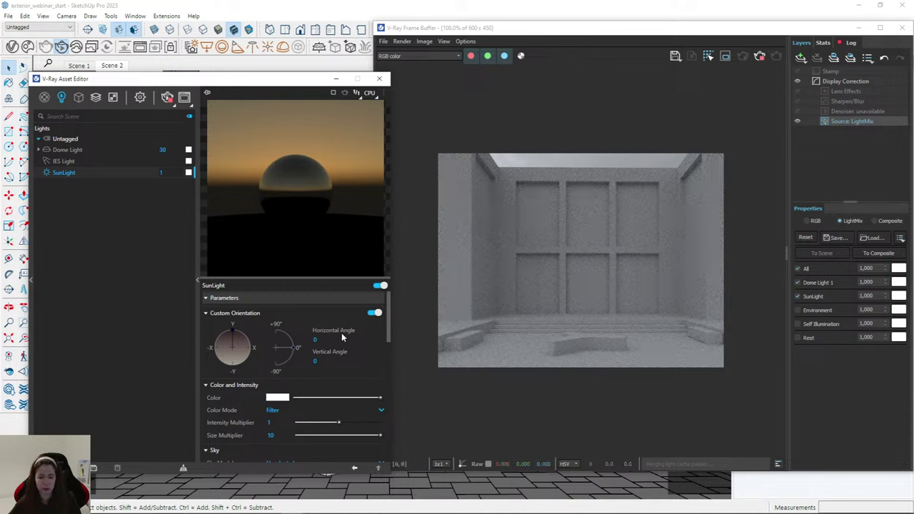
{"action": "left_click_drag", "start_coordinate": [296, 348], "coordinate": [297, 332]}
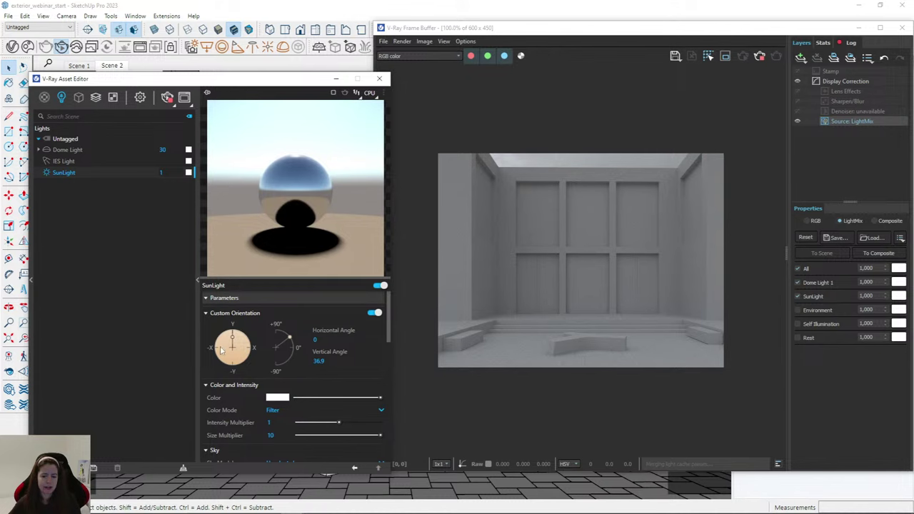
{"action": "left_click", "coordinate": [242, 341]}
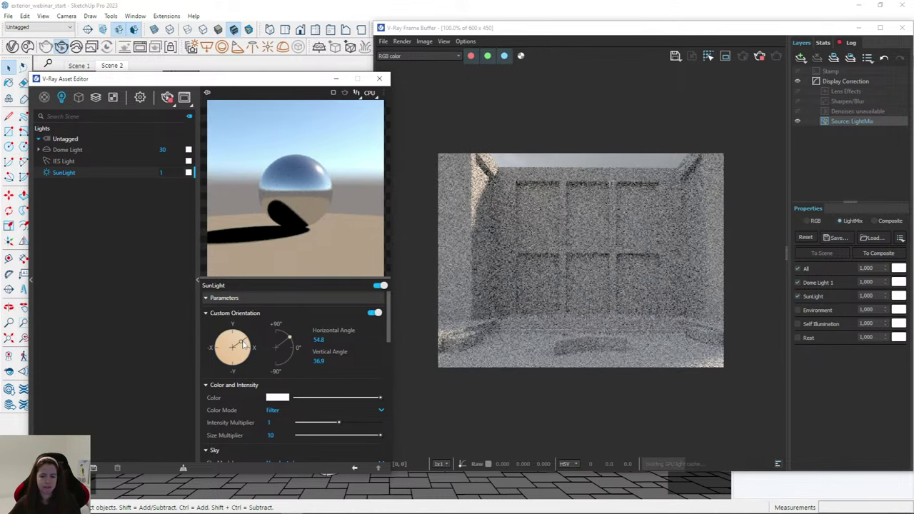
{"action": "left_click", "coordinate": [248, 349]}
{"action": "left_click", "coordinate": [245, 353]}
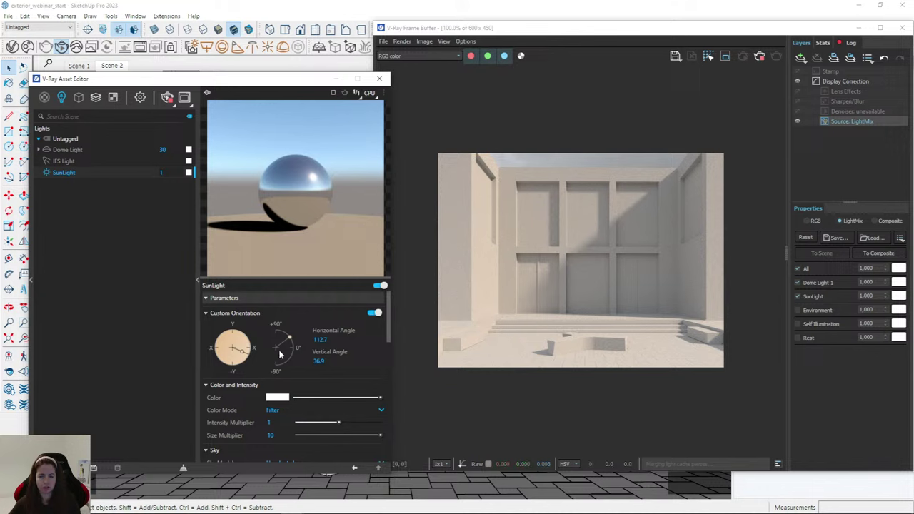
{"action": "left_click_drag", "start_coordinate": [249, 363], "coordinate": [219, 361]}
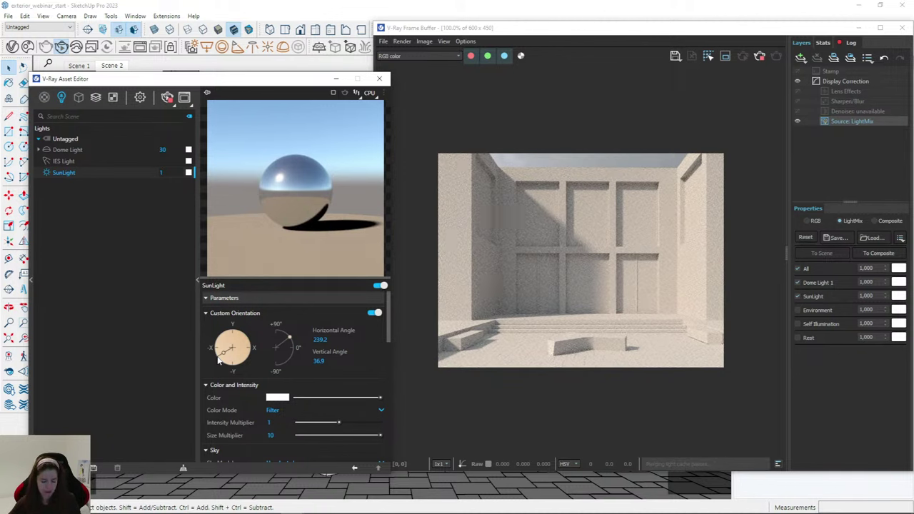
{"action": "left_click_drag", "start_coordinate": [218, 361], "coordinate": [220, 362]}
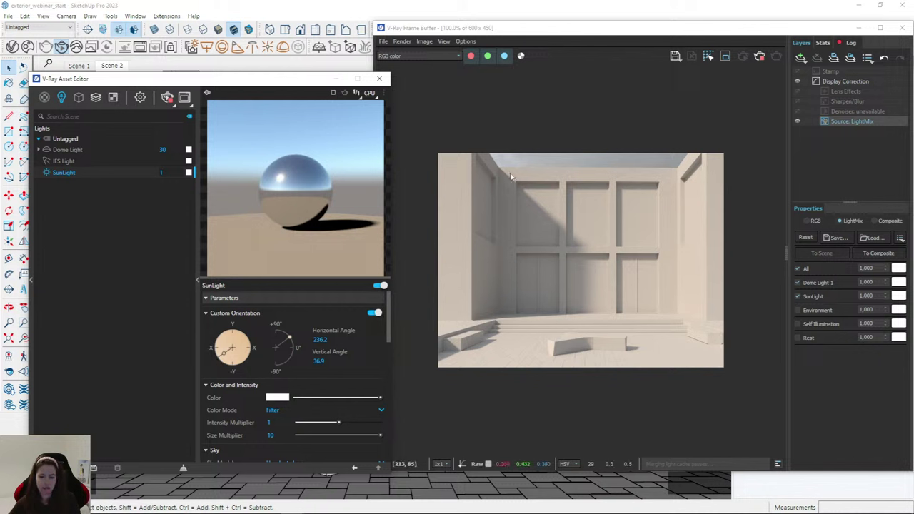
{"action": "left_click", "coordinate": [319, 361]}
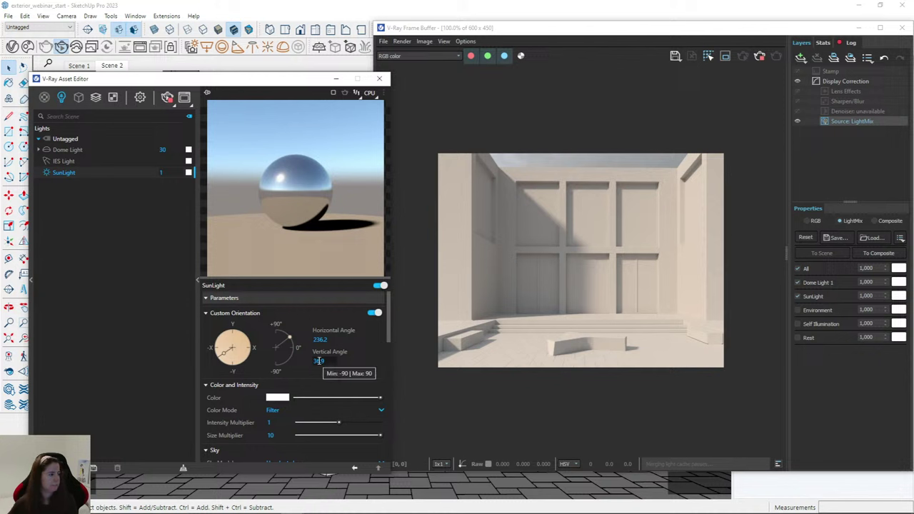
{"action": "key", "text": "Return"}
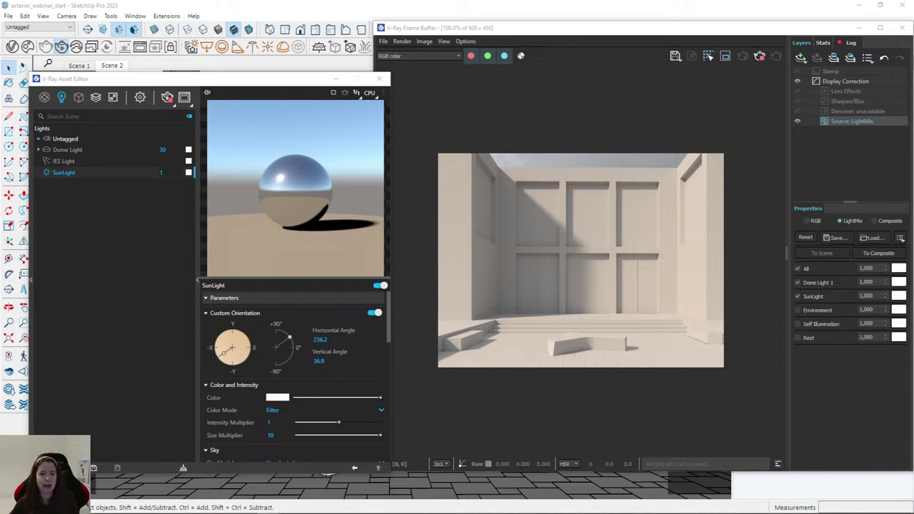
Bring up the render settings, stop the interactive render, and minimize the Asset Editor and frame buffer to uncover the model.
{"action": "left_click", "coordinate": [132, 264]}
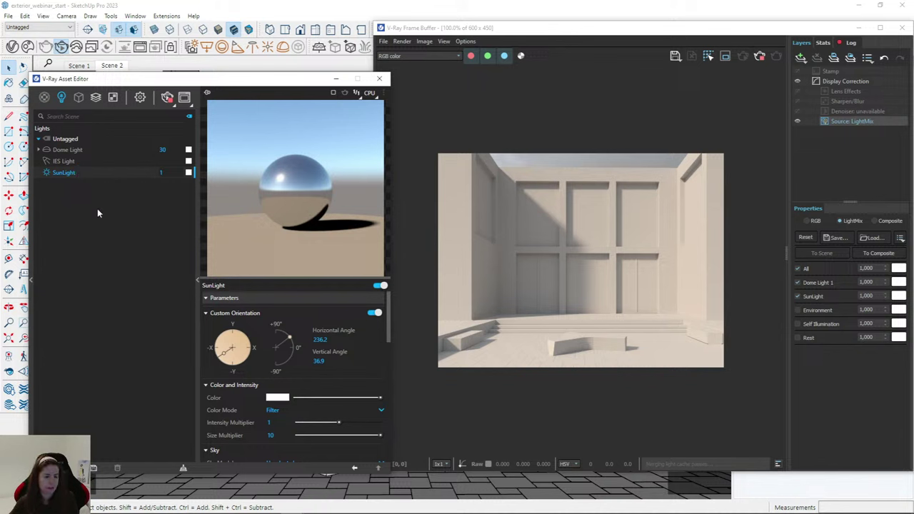
{"action": "left_click", "coordinate": [140, 97]}
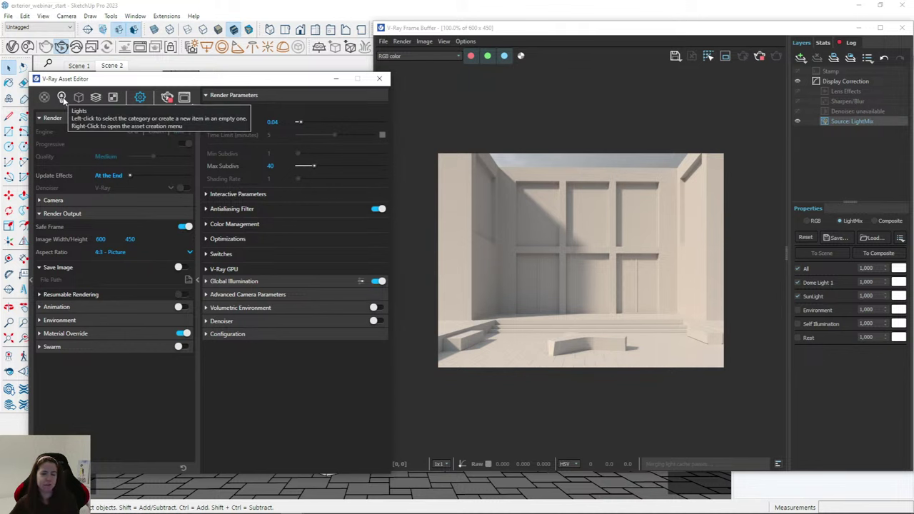
{"action": "left_click", "coordinate": [337, 81]}
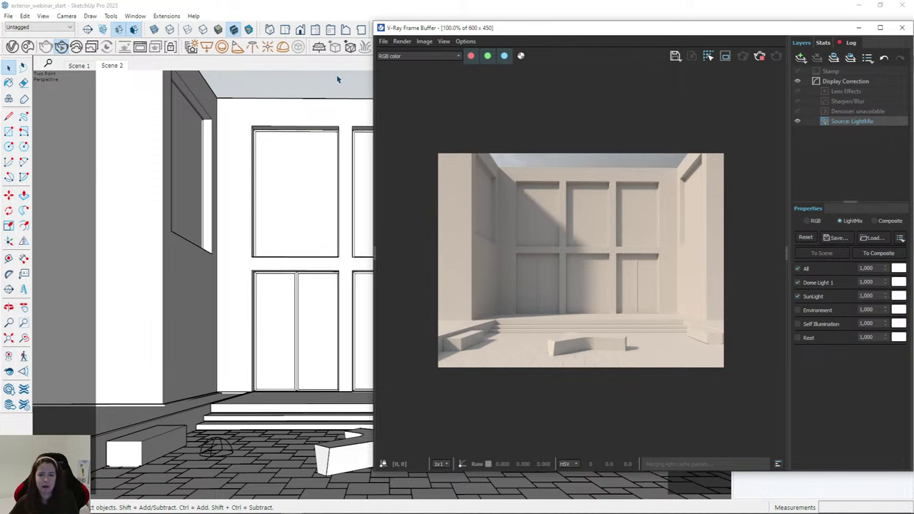
{"action": "left_click_drag", "start_coordinate": [479, 30], "coordinate": [466, 30]}
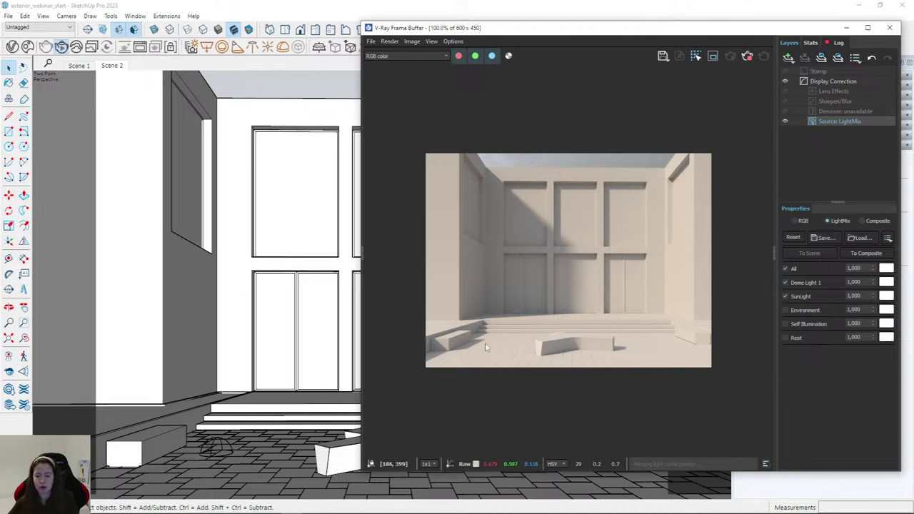
{"action": "left_click", "coordinate": [847, 28]}
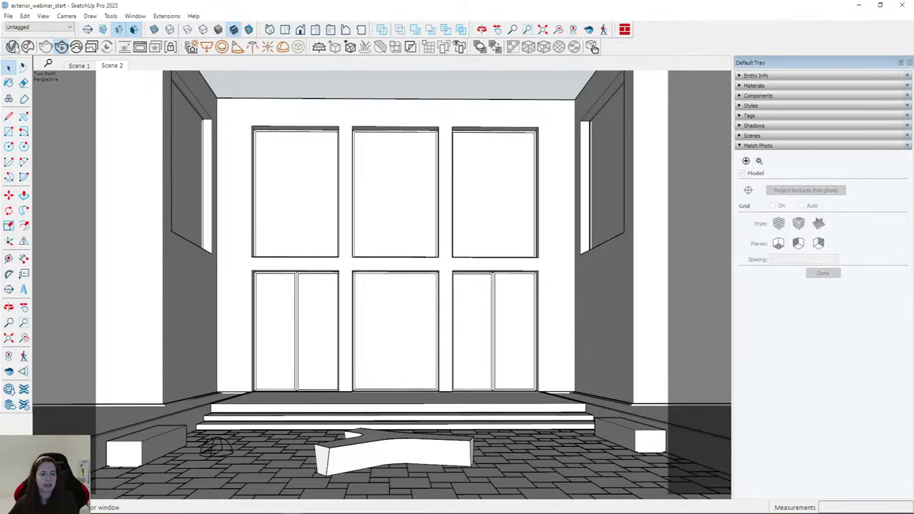
{"action": "left_click", "coordinate": [77, 46]}
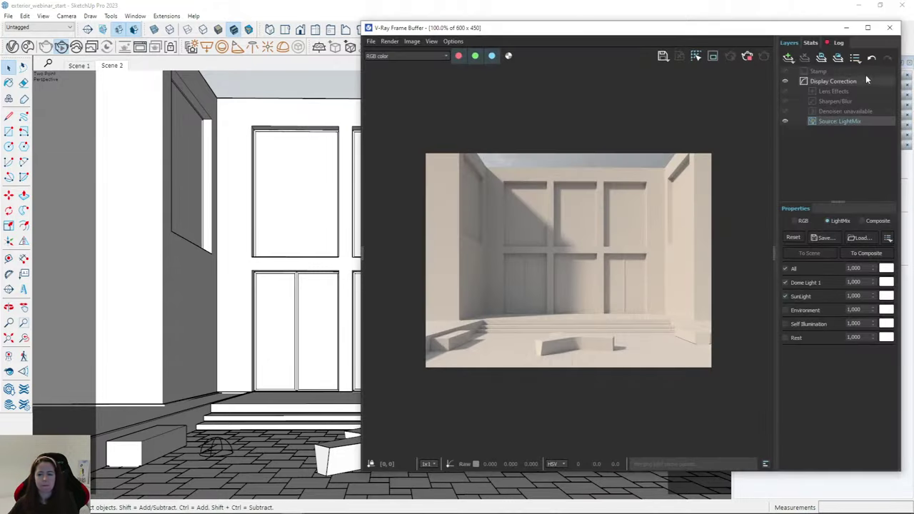
{"action": "left_click", "coordinate": [847, 28]}
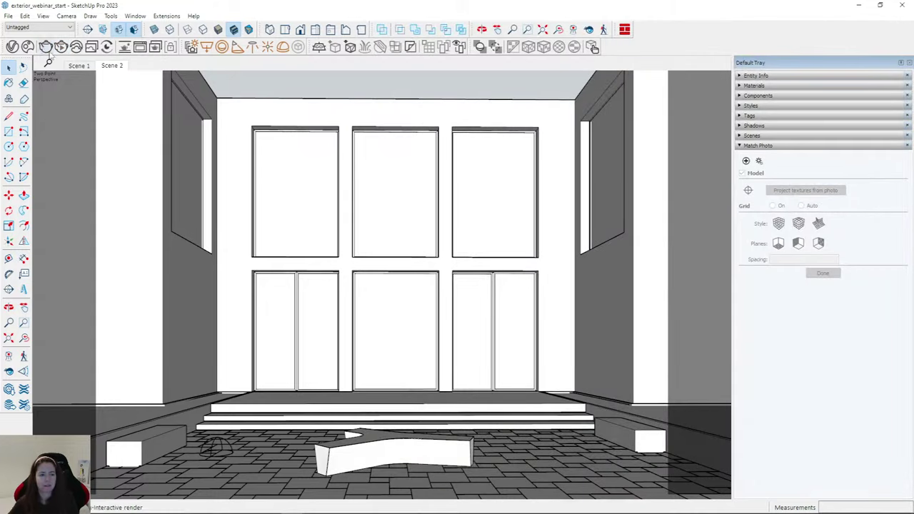
Reopen the Asset Editor beside the facade, create a Generic material and name it wall.
{"action": "left_click", "coordinate": [12, 46]}
{"action": "left_click_drag", "start_coordinate": [87, 73], "coordinate": [510, 61]}
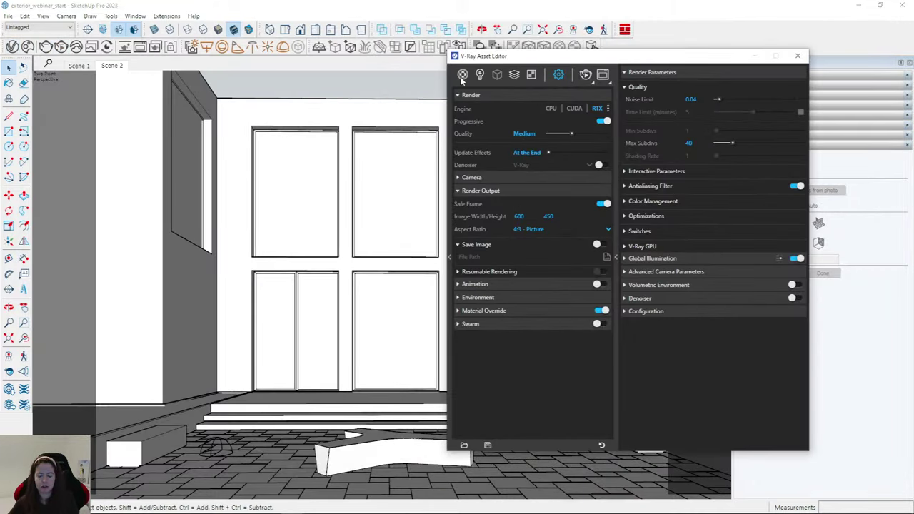
{"action": "mouse_move", "coordinate": [463, 76]}
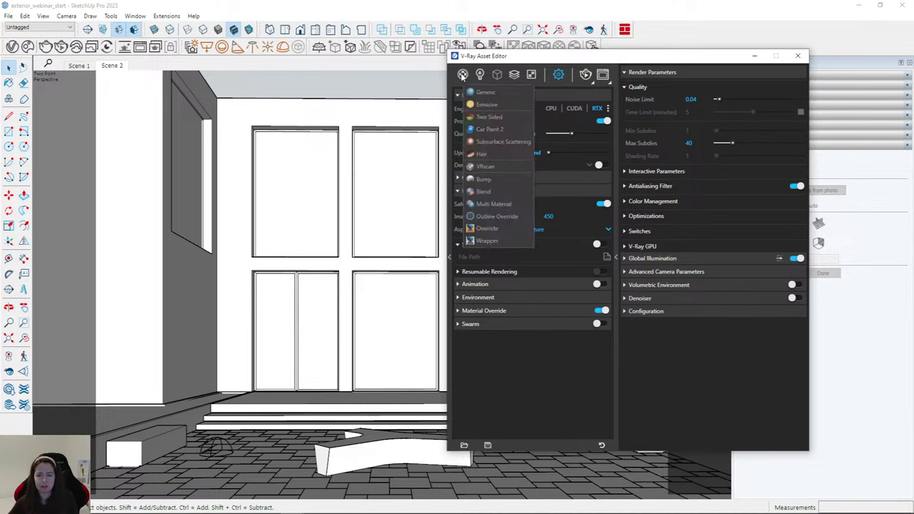
{"action": "left_click", "coordinate": [486, 92]}
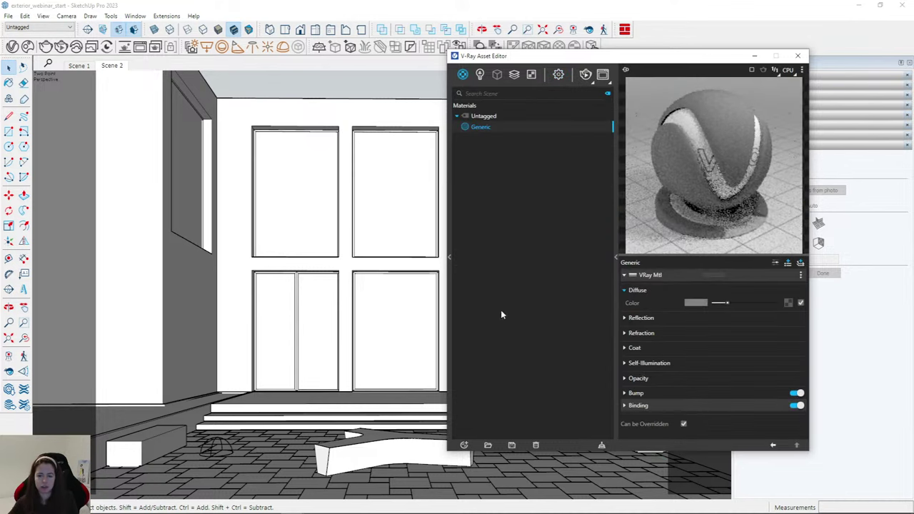
{"action": "double_click", "coordinate": [481, 126]}
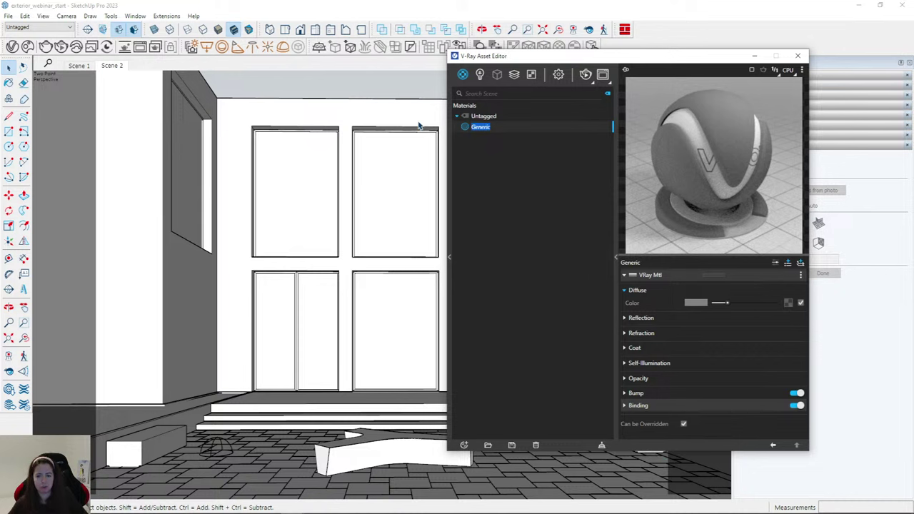
{"action": "type", "text": "wall"}
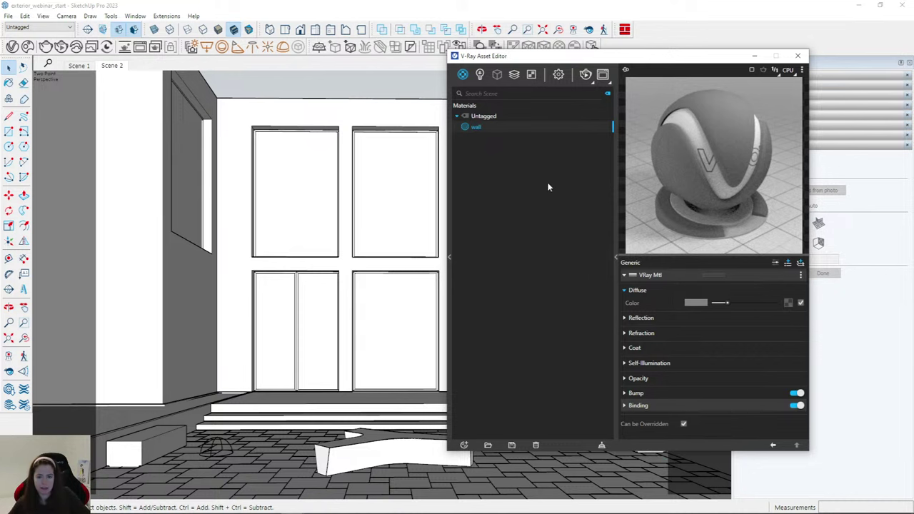
Switch to File Explorer, open the Webinar_exterior Maps folder and locate the wall_normal and wall_reflection_glossiness textures.
{"action": "left_click", "coordinate": [214, 505]}
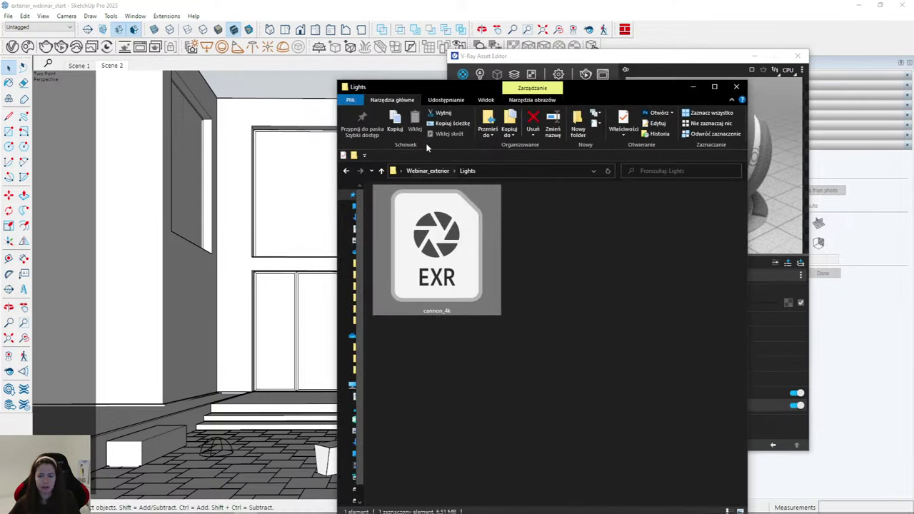
{"action": "left_click", "coordinate": [436, 170]}
{"action": "double_click", "coordinate": [609, 250]}
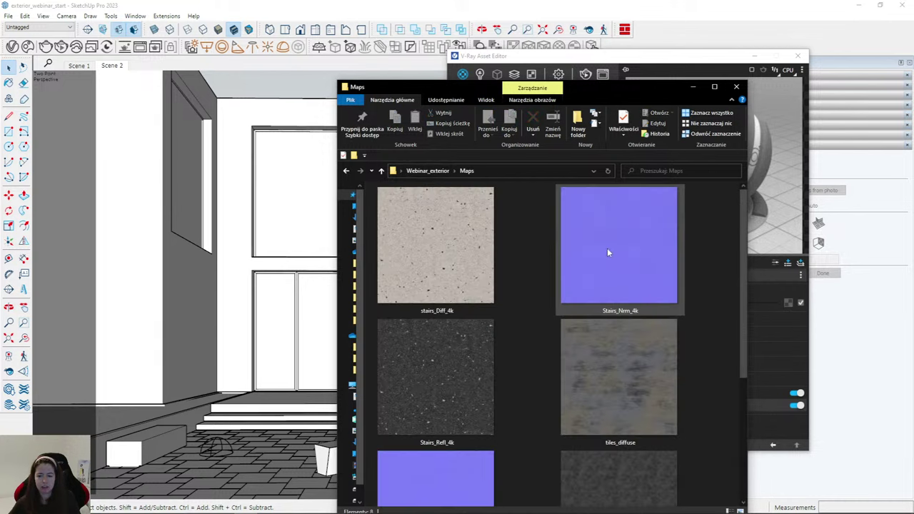
{"action": "left_click_drag", "start_coordinate": [465, 90], "coordinate": [472, 40]}
{"action": "scroll", "coordinate": [712, 340], "scroll_direction": "down", "scroll_amount": 3}
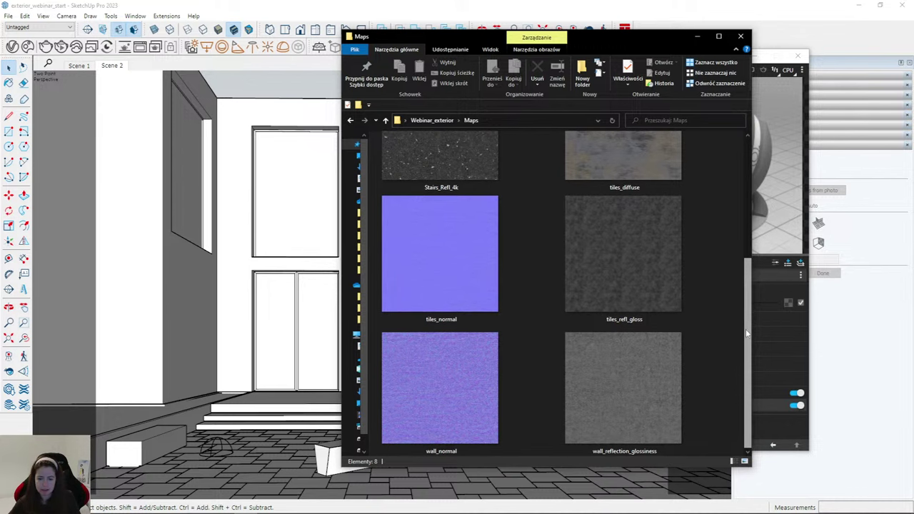
{"action": "left_click", "coordinate": [624, 386]}
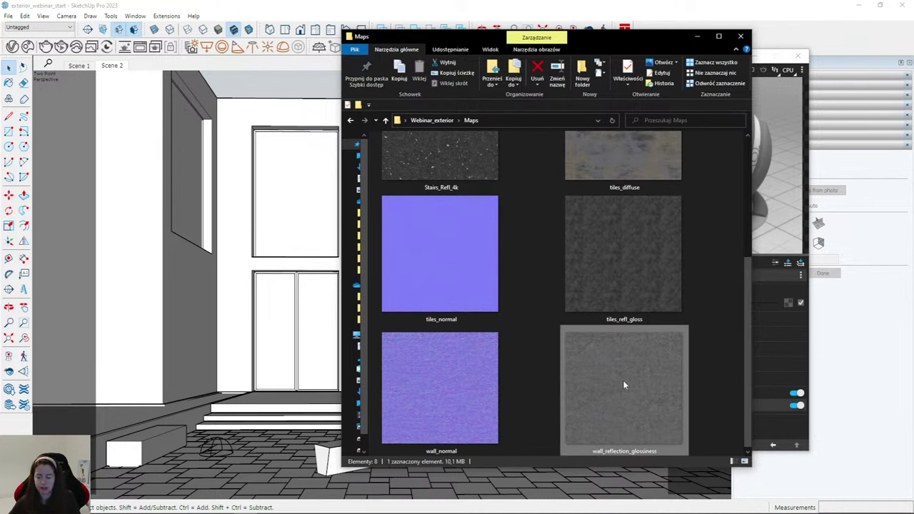
{"action": "left_click", "coordinate": [478, 400]}
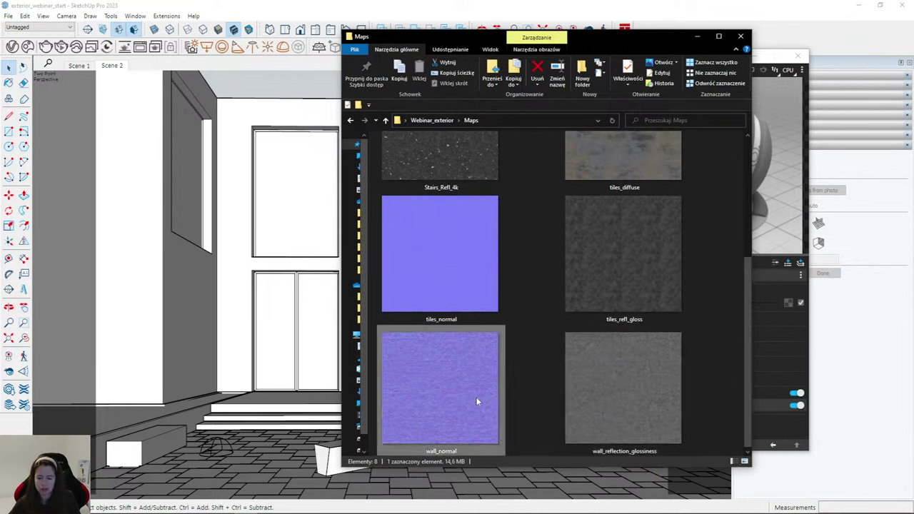
View wall_reflection_glossiness full screen in IrfanView, page back through wall_normal and tiles_refl_gloss, and close the viewer.
{"action": "left_click", "coordinate": [616, 379]}
{"action": "right_click", "coordinate": [616, 379]}
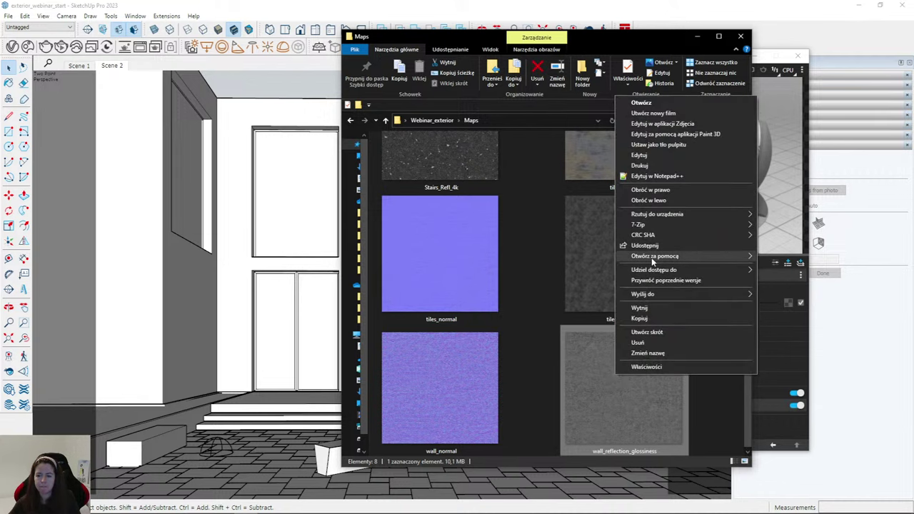
{"action": "mouse_move", "coordinate": [651, 257]}
{"action": "left_click", "coordinate": [786, 278]}
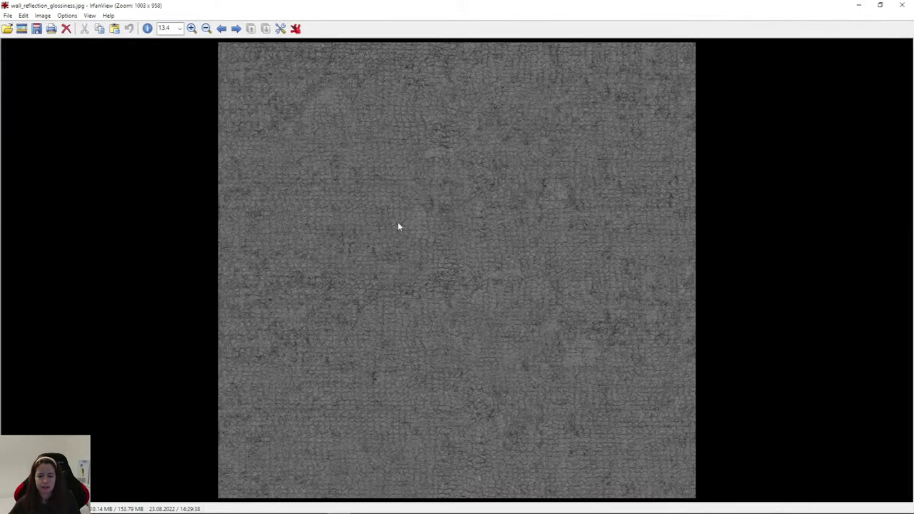
{"action": "key", "text": "Return"}
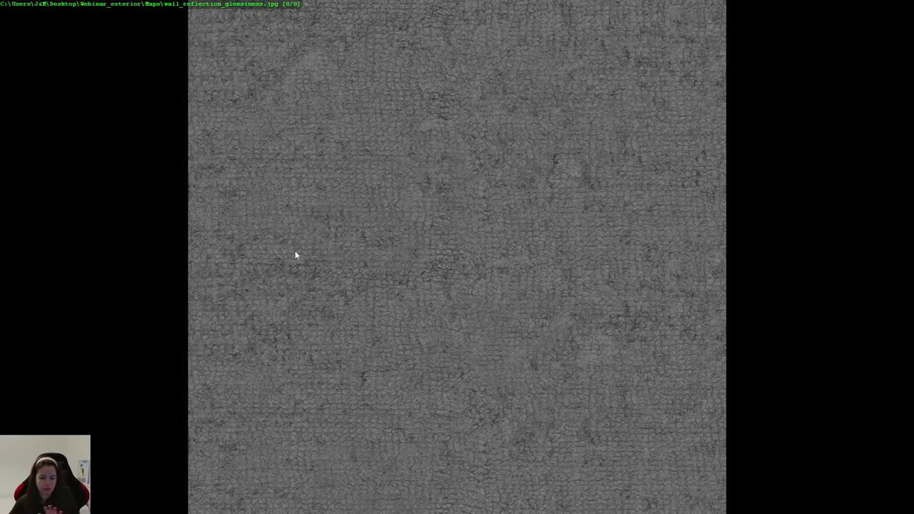
{"action": "key", "text": "Left"}
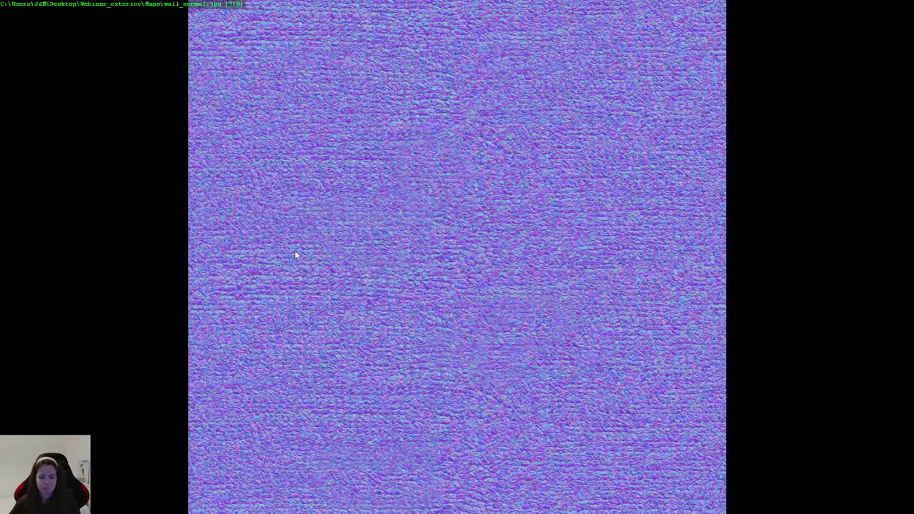
{"action": "key", "text": "Left"}
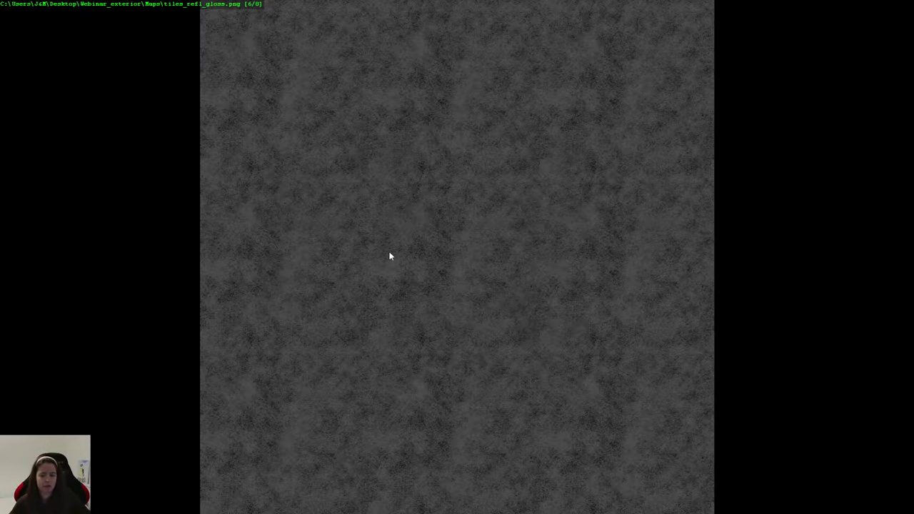
{"action": "key", "text": "Return"}
{"action": "left_click", "coordinate": [902, 5]}
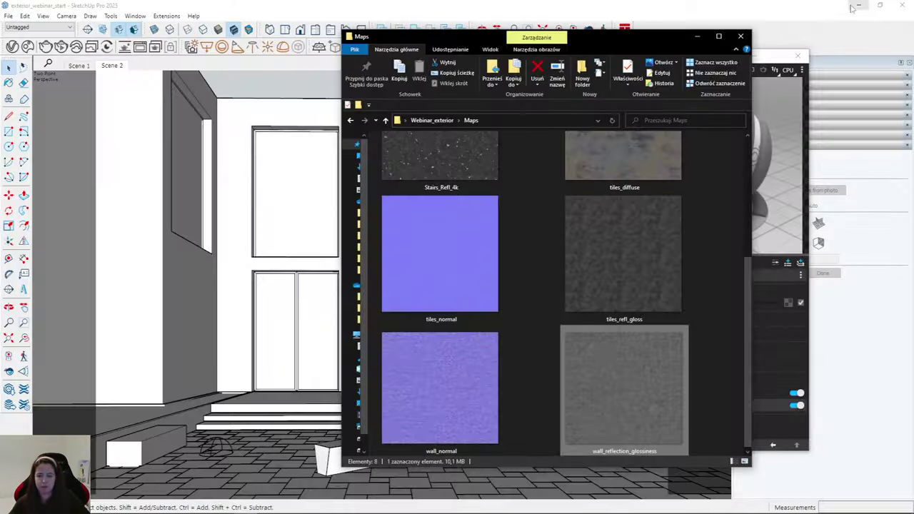
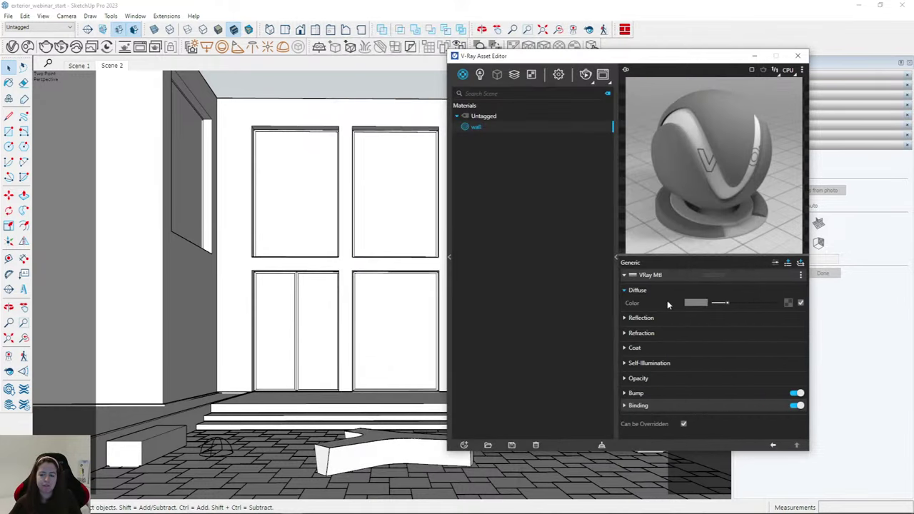
Set the wall material's diffuse color to RGB 200, 200, 200 using the 0 to 255 range.
{"action": "left_click", "coordinate": [696, 303]}
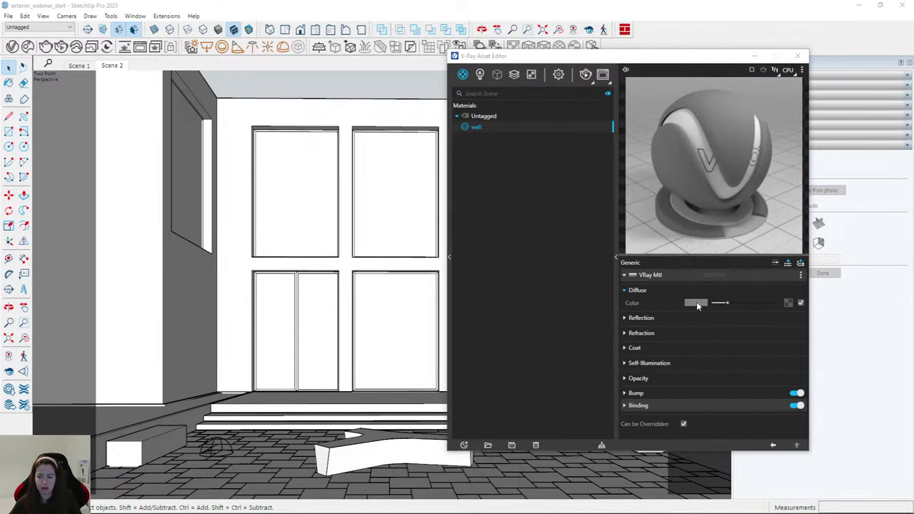
{"action": "left_click", "coordinate": [506, 205]}
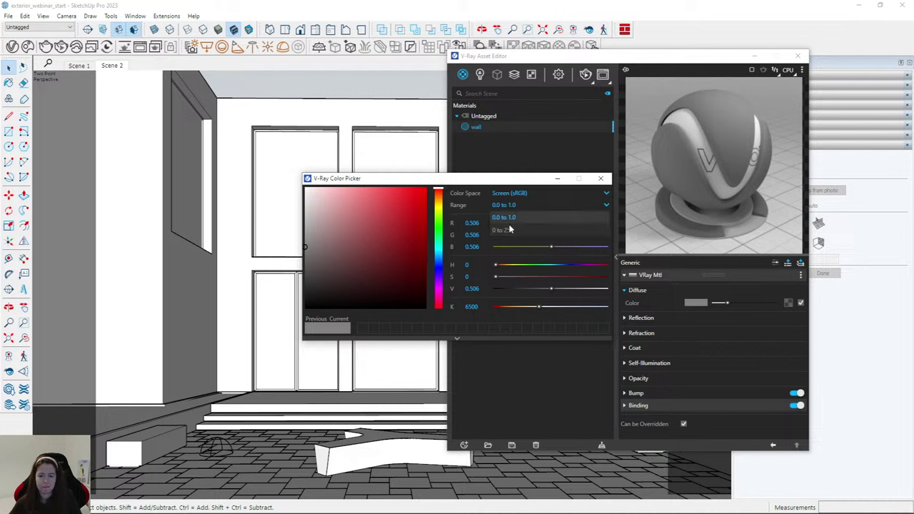
{"action": "left_click", "coordinate": [511, 230]}
{"action": "left_click_drag", "start_coordinate": [283, 243], "coordinate": [266, 222]}
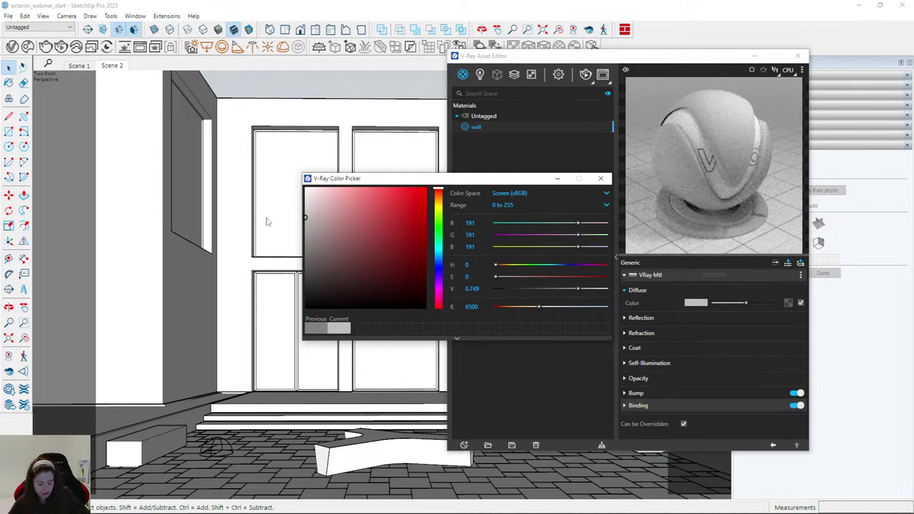
{"action": "left_click", "coordinate": [306, 188]}
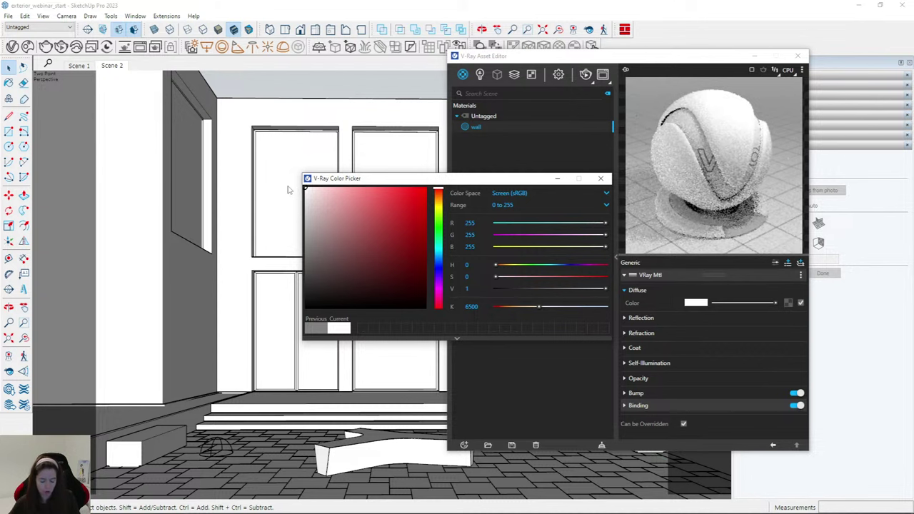
{"action": "left_click_drag", "start_coordinate": [288, 190], "coordinate": [275, 218]}
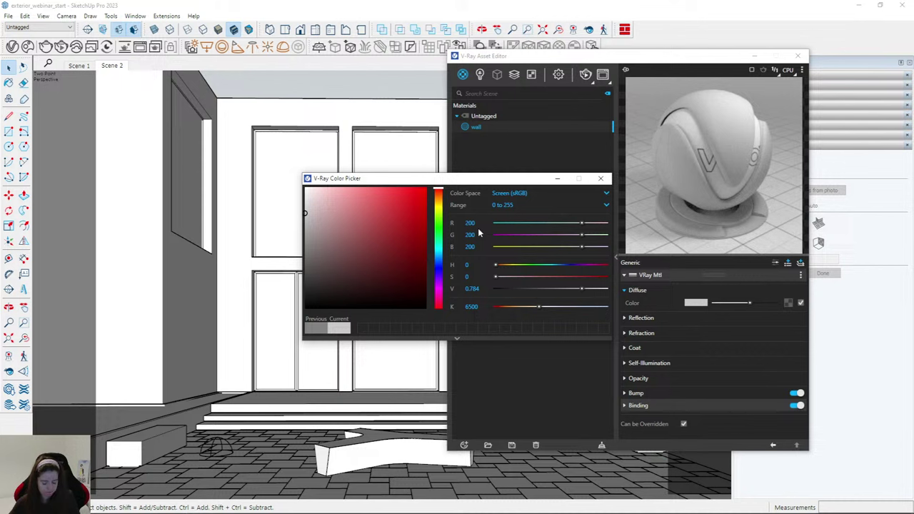
{"action": "left_click", "coordinate": [601, 179]}
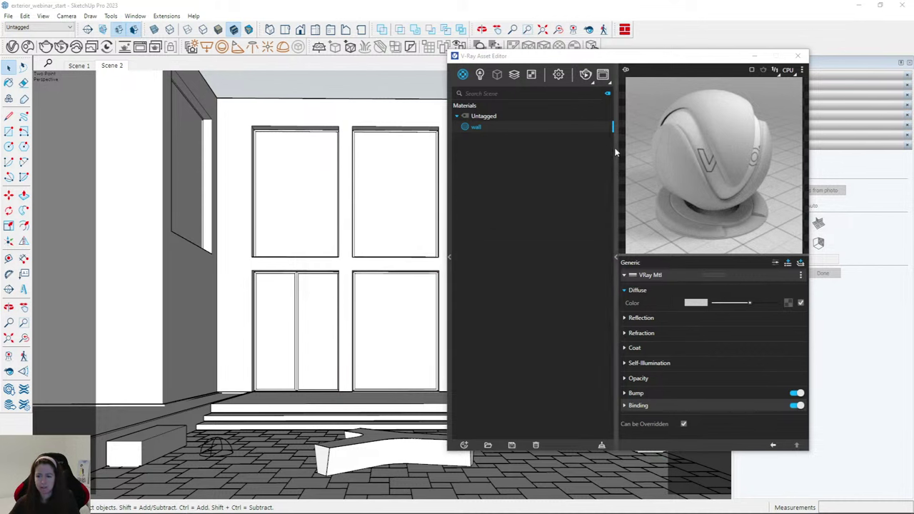
Raise the wall material's reflection color to light grey and check the wall_reflection_glossiness file in the Maps folder.
{"action": "left_click", "coordinate": [643, 318]}
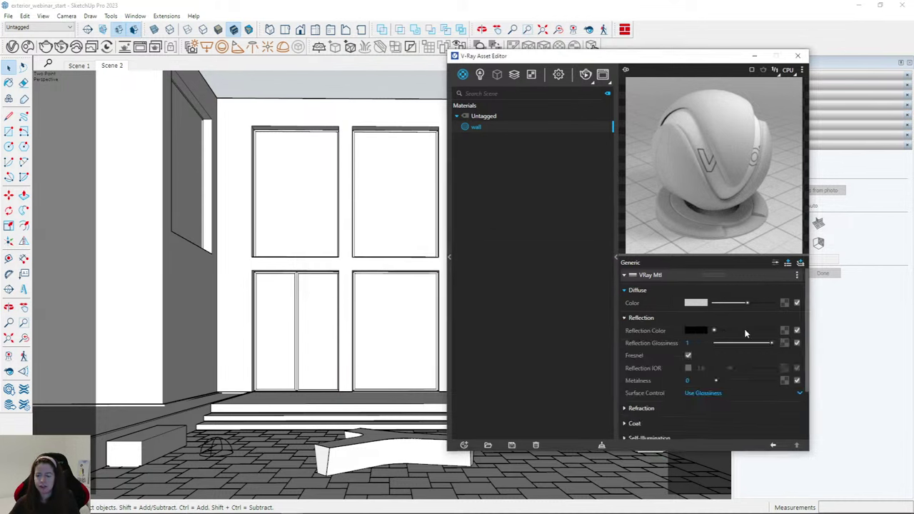
{"action": "left_click_drag", "start_coordinate": [714, 331], "coordinate": [749, 333]}
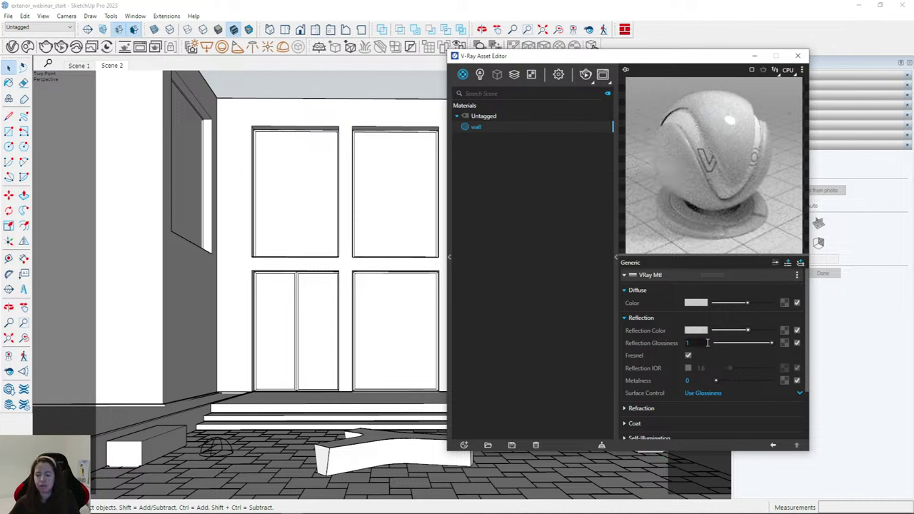
{"action": "left_click", "coordinate": [245, 505]}
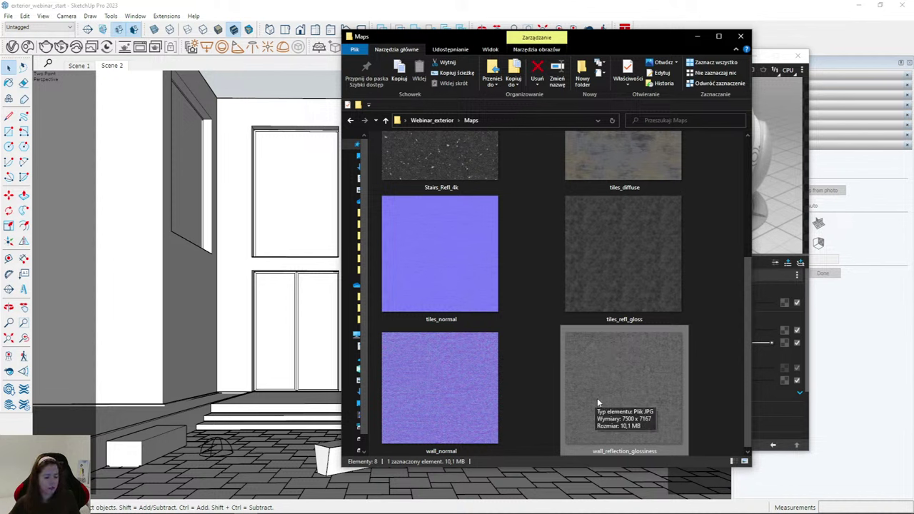
{"action": "left_click", "coordinate": [762, 288]}
{"action": "left_click", "coordinate": [762, 290]}
{"action": "left_click", "coordinate": [692, 291]}
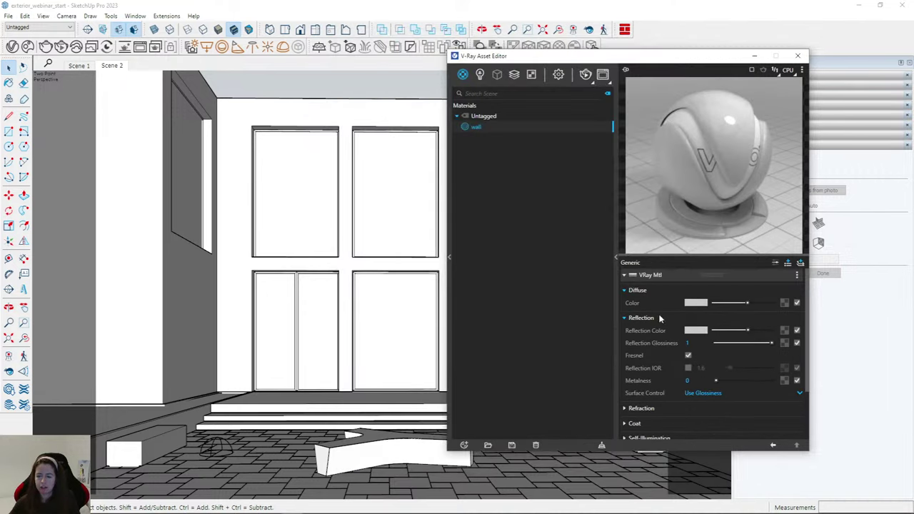
Load the wall_reflection_glossiness image from the Maps folder as a Bitmap for Reflection Glossiness and return to the wall material.
{"action": "left_click", "coordinate": [788, 346]}
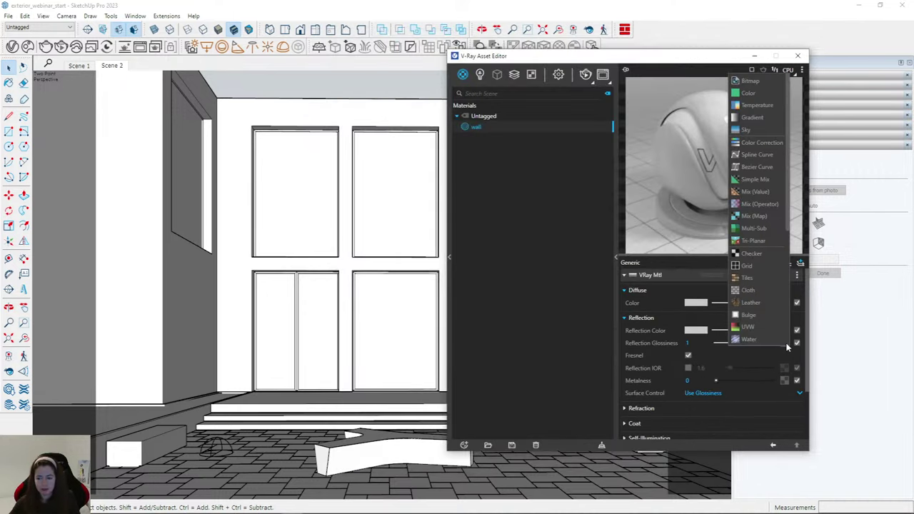
{"action": "left_click", "coordinate": [751, 82]}
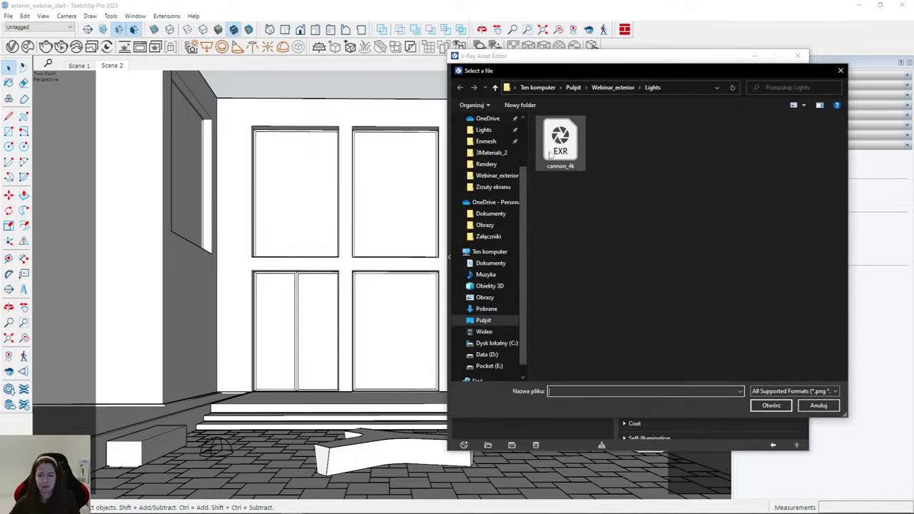
{"action": "left_click", "coordinate": [613, 88]}
{"action": "double_click", "coordinate": [719, 206]}
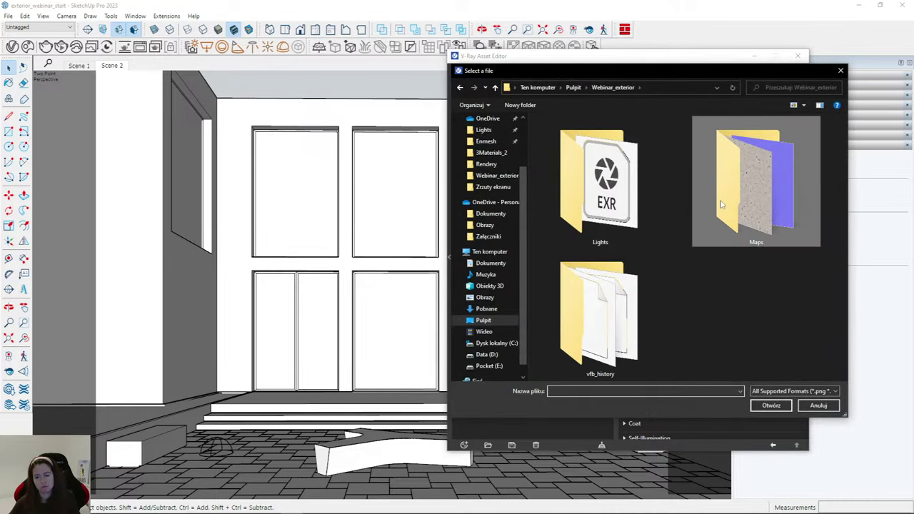
{"action": "left_click", "coordinate": [601, 192]}
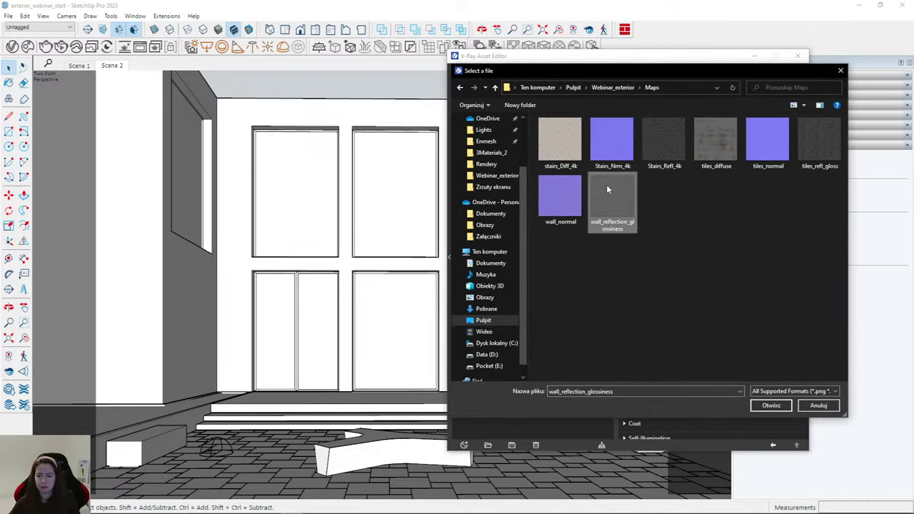
{"action": "double_click", "coordinate": [616, 203]}
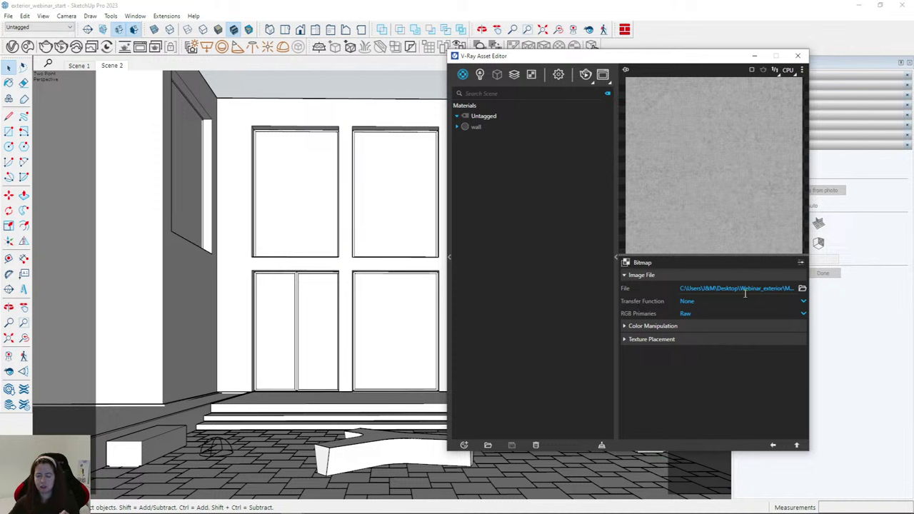
{"action": "left_click", "coordinate": [775, 445]}
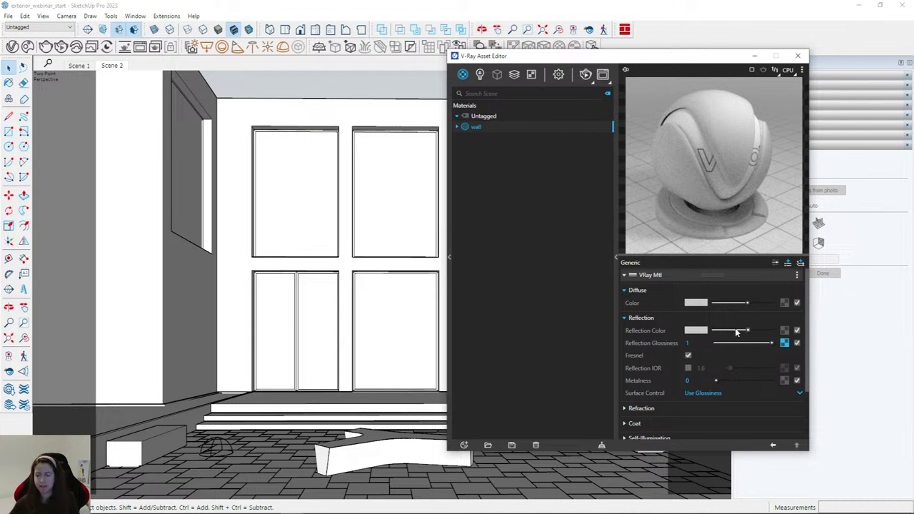
Brighten the wall material's reflection color to a very light grey and review the glossiness bitmap's settings.
{"action": "left_click_drag", "start_coordinate": [756, 331], "coordinate": [772, 330]}
{"action": "left_click", "coordinate": [755, 331]}
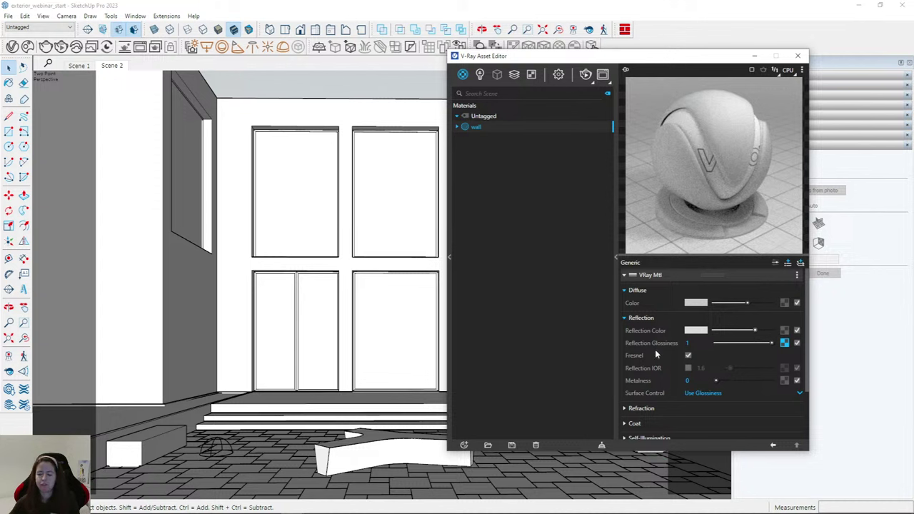
{"action": "left_click", "coordinate": [785, 343]}
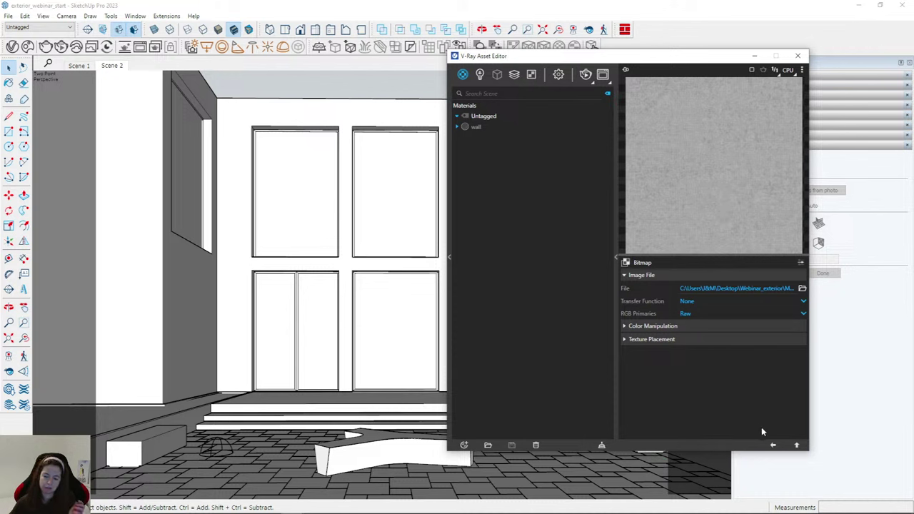
{"action": "left_click", "coordinate": [774, 447]}
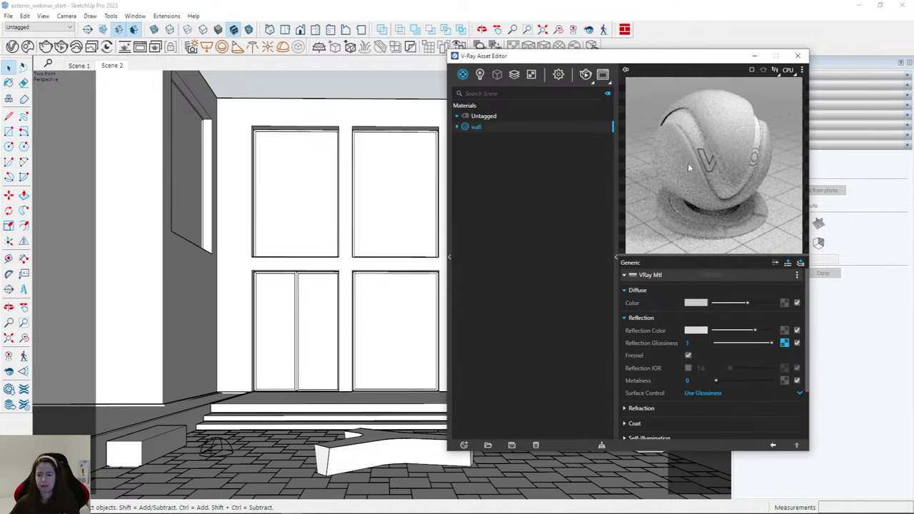
Expand the wall material's Bump settings and switch the bump mode to Normal Map.
{"action": "scroll", "coordinate": [657, 380], "scroll_direction": "down", "scroll_amount": 2}
{"action": "left_click", "coordinate": [650, 421]}
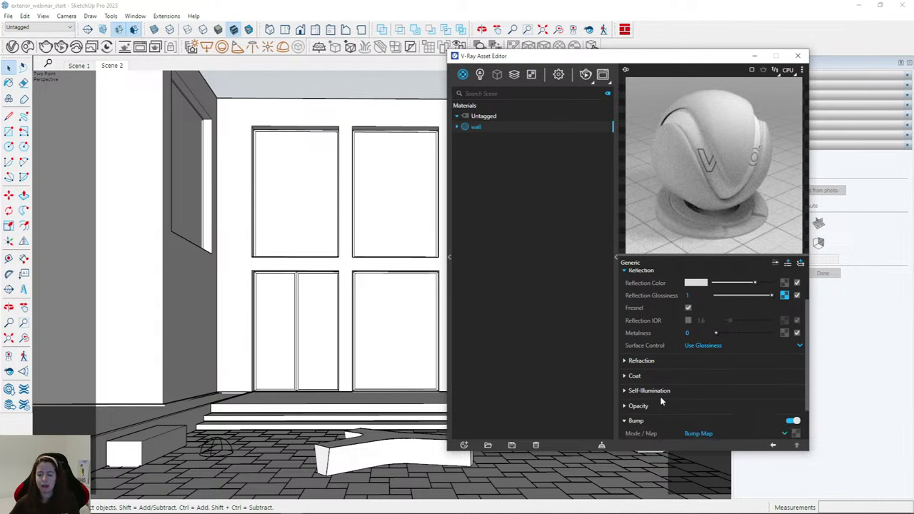
{"action": "scroll", "coordinate": [628, 400], "scroll_direction": "down", "scroll_amount": 2}
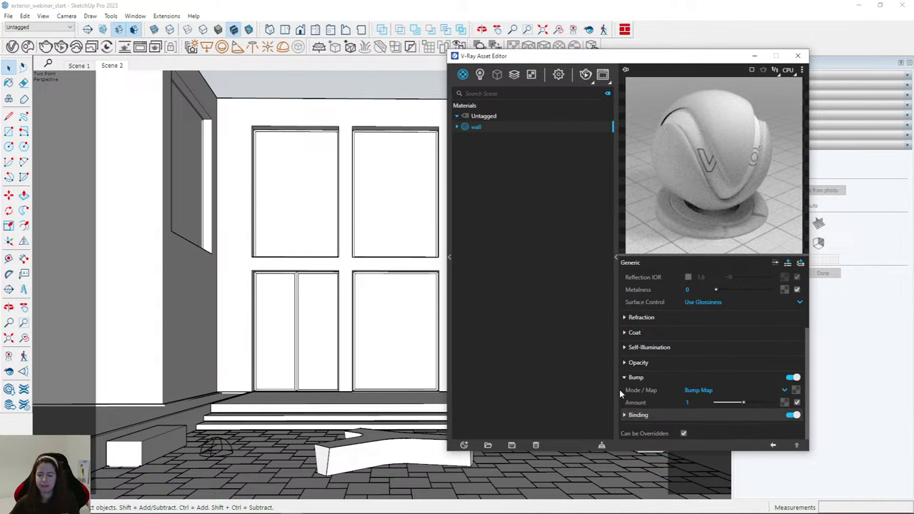
{"action": "left_click", "coordinate": [705, 390]}
{"action": "left_click", "coordinate": [701, 415]}
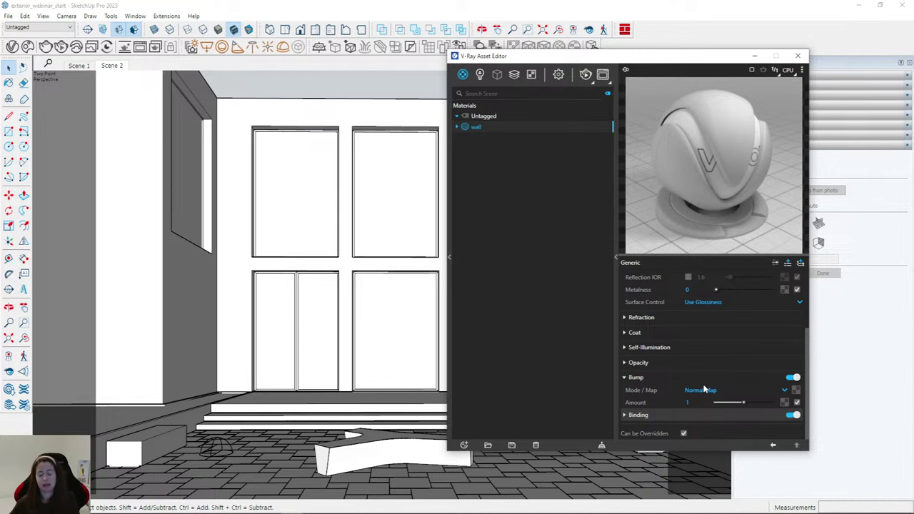
Load the wall_normal image from the Maps folder as a Bitmap for the normal map and return to the wall material.
{"action": "left_click", "coordinate": [796, 391]}
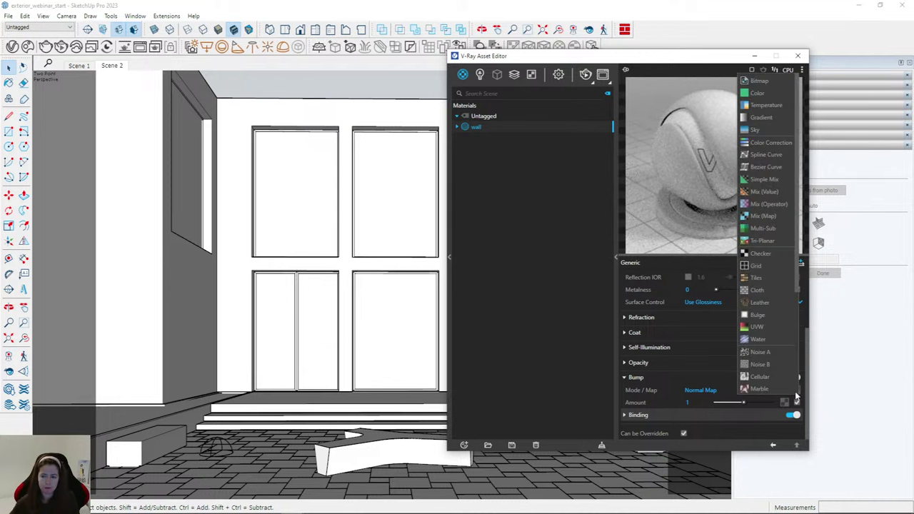
{"action": "left_click", "coordinate": [768, 80]}
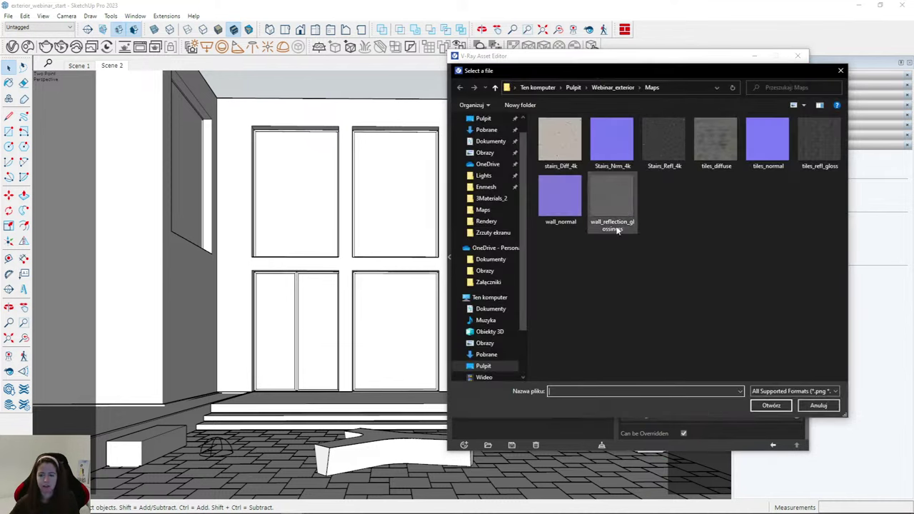
{"action": "right_click", "coordinate": [593, 269]}
{"action": "mouse_move", "coordinate": [631, 275]}
{"action": "left_click", "coordinate": [741, 279]}
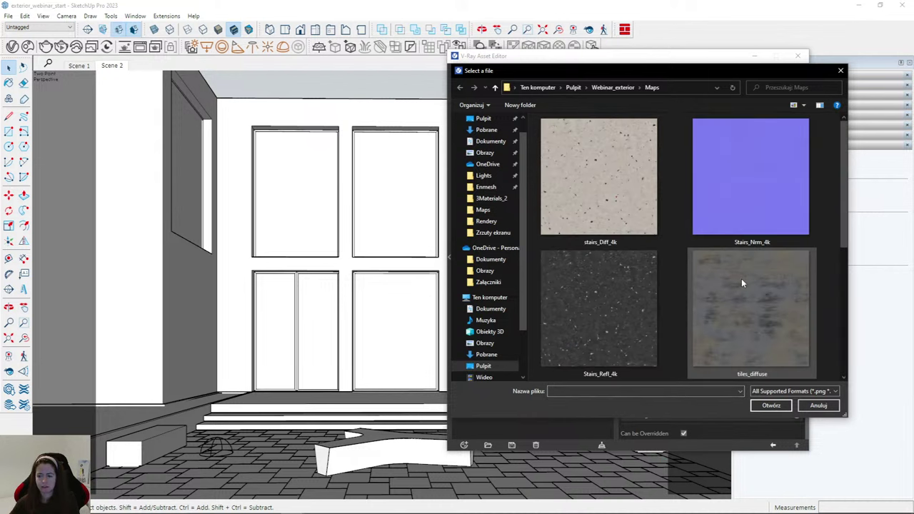
{"action": "scroll", "coordinate": [742, 283], "scroll_direction": "down", "scroll_amount": 3}
{"action": "left_click", "coordinate": [633, 229]}
{"action": "left_click", "coordinate": [614, 339]}
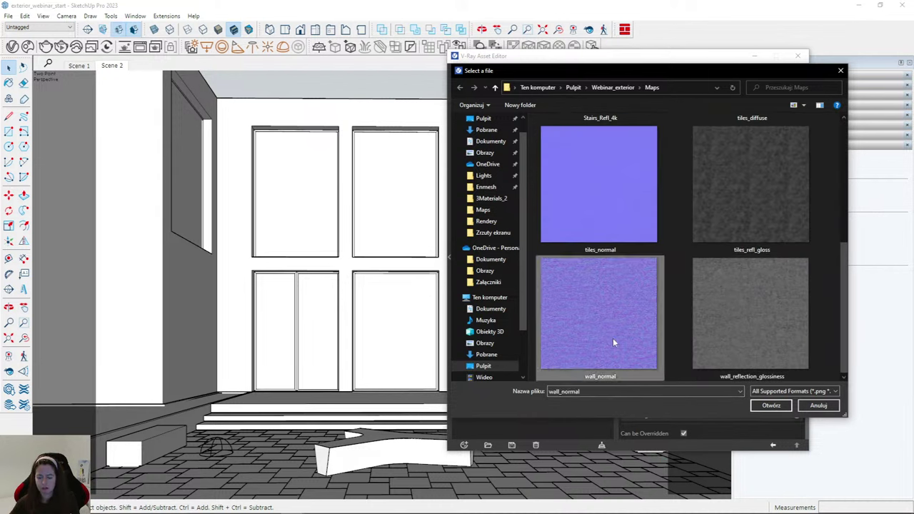
{"action": "double_click", "coordinate": [576, 296]}
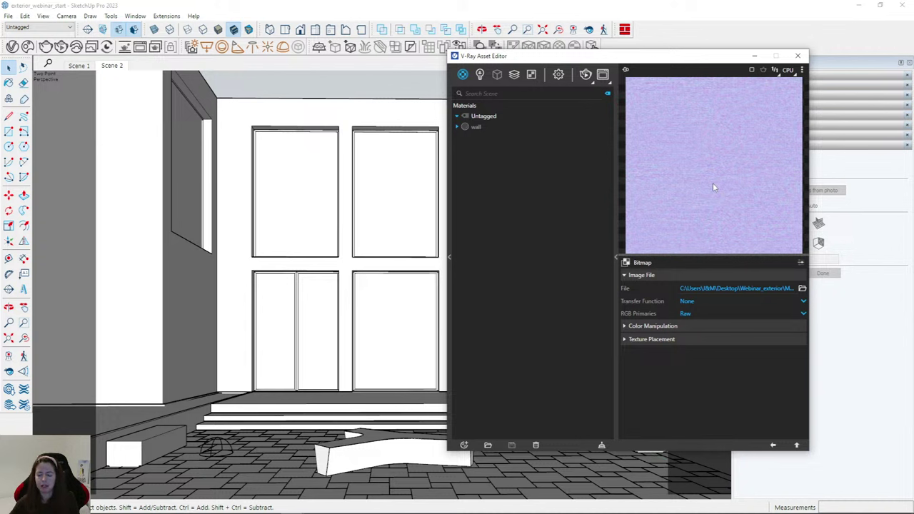
{"action": "left_click", "coordinate": [773, 445]}
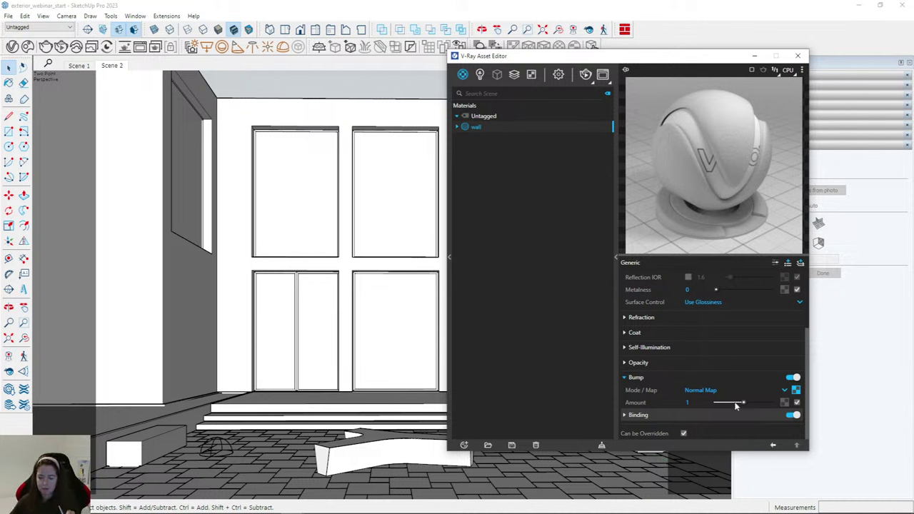
Reduce the normal map's bump amount to 0.31 and reposition and enlarge the Asset Editor window.
{"action": "left_click_drag", "start_coordinate": [738, 406], "coordinate": [726, 405]}
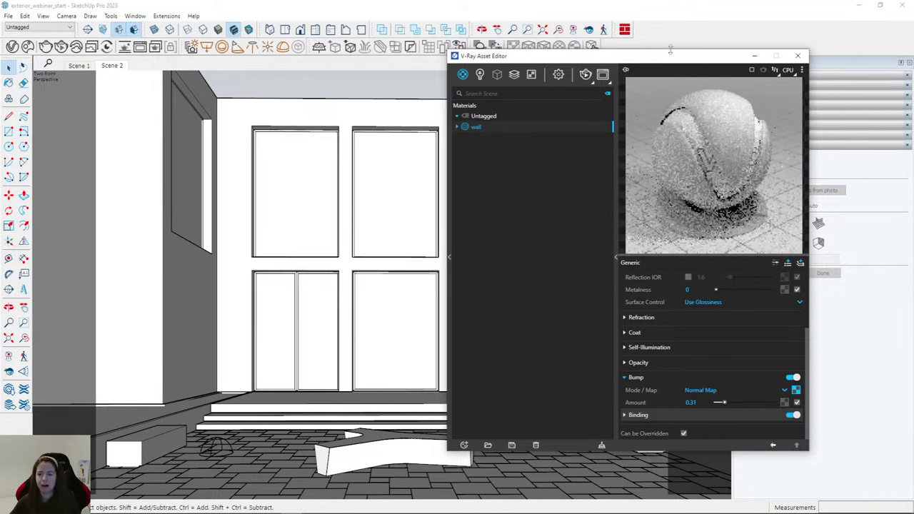
{"action": "left_click_drag", "start_coordinate": [671, 57], "coordinate": [555, 18]}
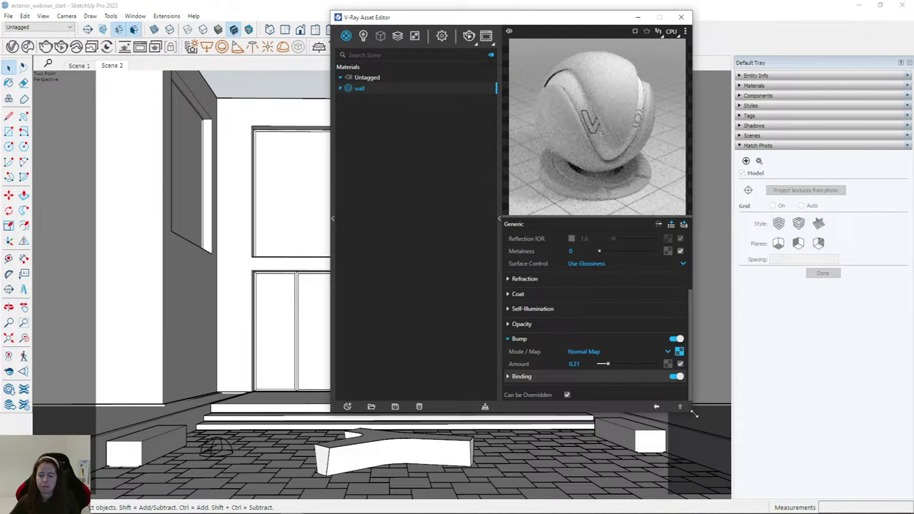
{"action": "left_click_drag", "start_coordinate": [692, 413], "coordinate": [690, 484]}
{"action": "scroll", "coordinate": [606, 383], "scroll_direction": "up", "scroll_amount": 3}
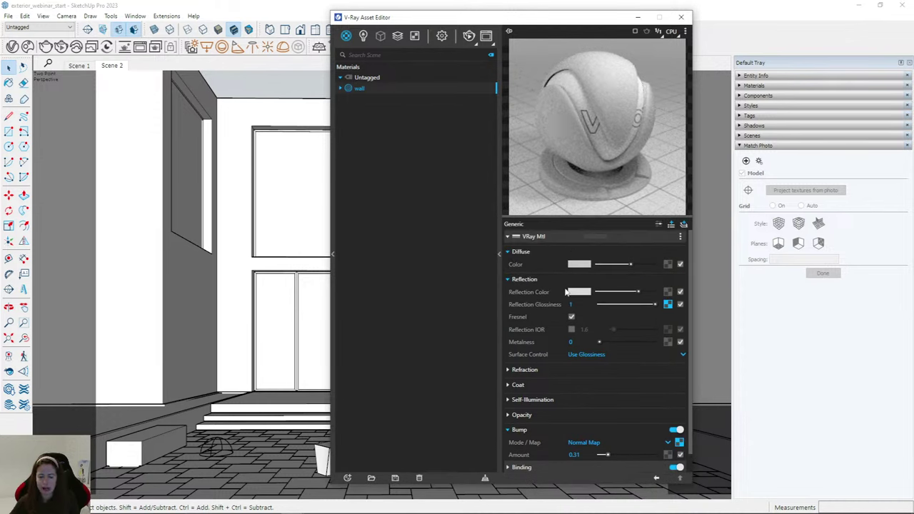
Expand the wall material's Binding settings and copy the Reflection Glossiness bitmap.
{"action": "scroll", "coordinate": [536, 421], "scroll_direction": "down", "scroll_amount": 1}
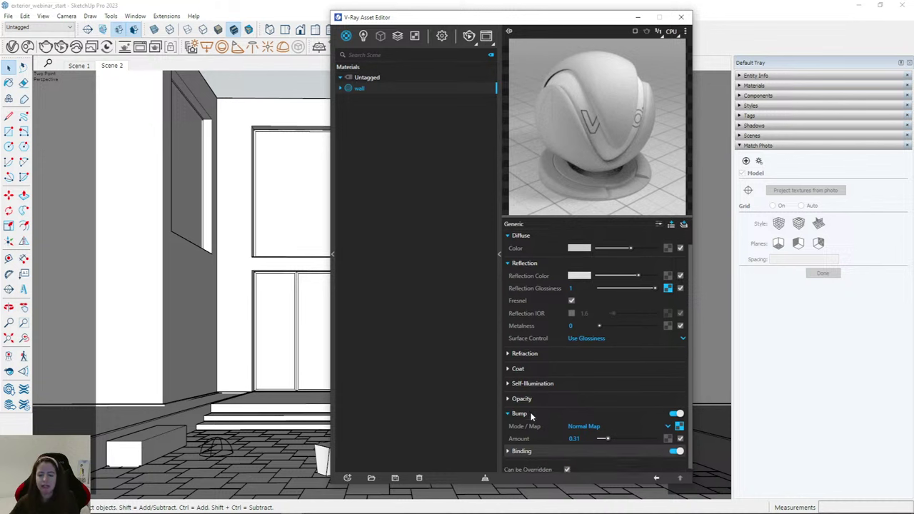
{"action": "left_click", "coordinate": [509, 448]}
{"action": "scroll", "coordinate": [538, 420], "scroll_direction": "down", "scroll_amount": 1}
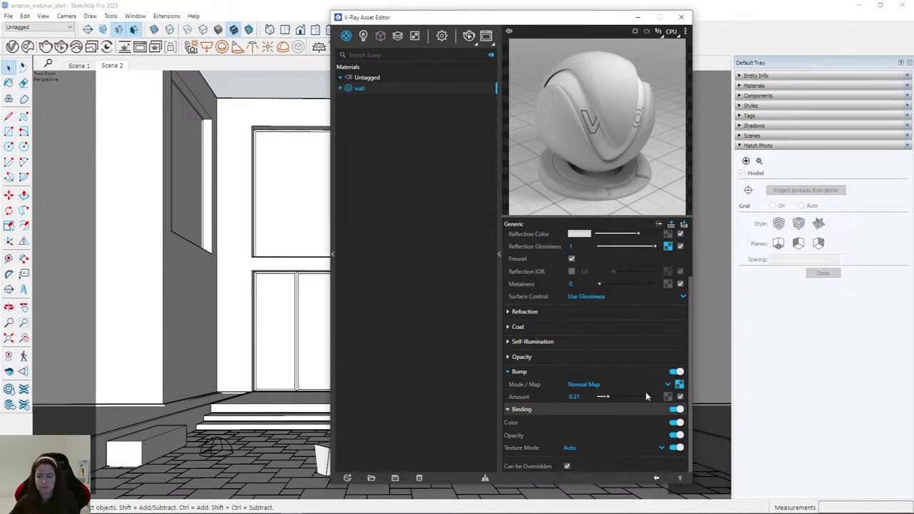
{"action": "right_click", "coordinate": [668, 247]}
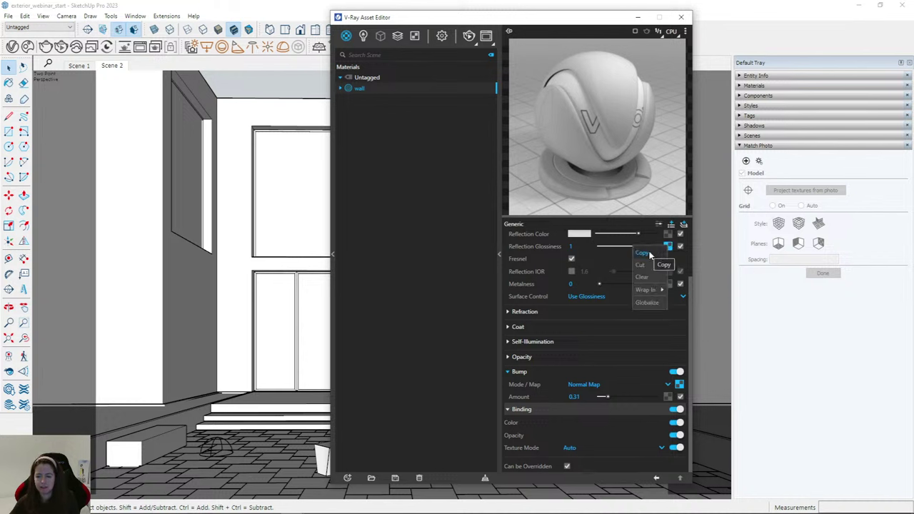
{"action": "left_click", "coordinate": [643, 253]}
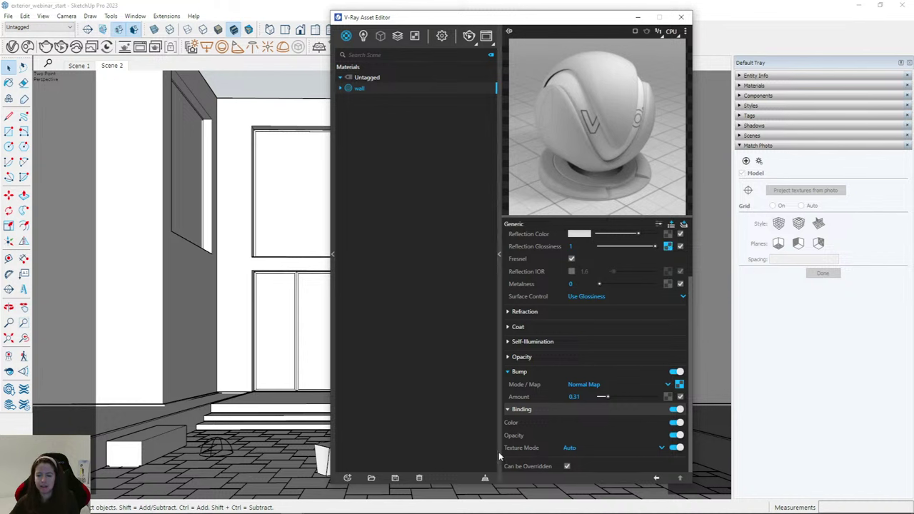
Set the binding's Texture Mode to Custom and paste the glossiness bitmap as a copy into its texture slot.
{"action": "left_click", "coordinate": [579, 450]}
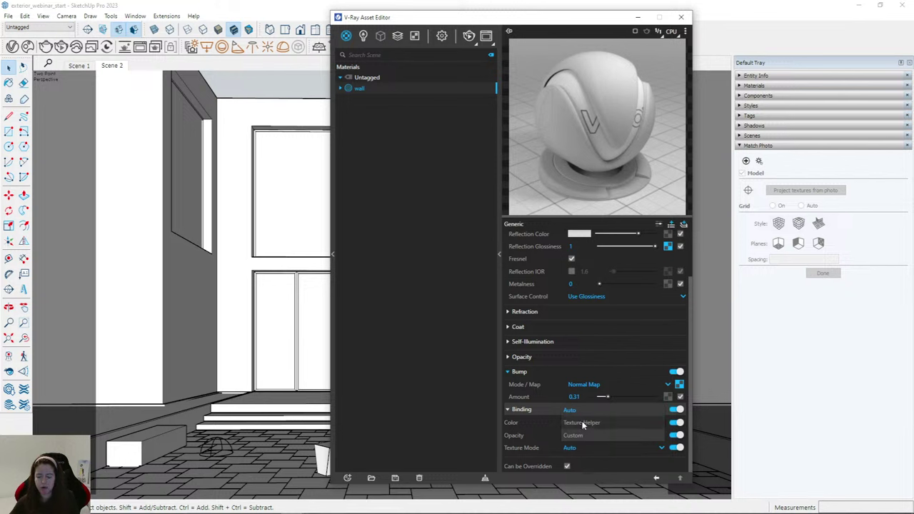
{"action": "left_click", "coordinate": [582, 424]}
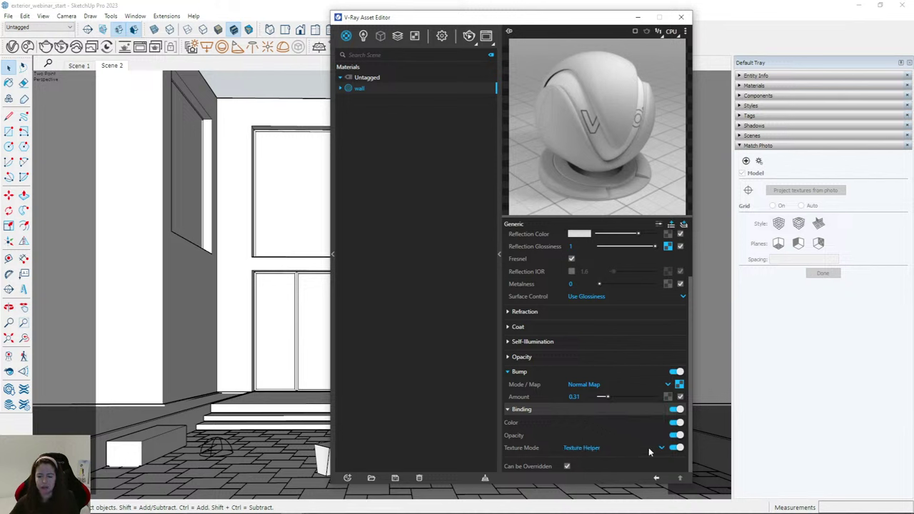
{"action": "left_click", "coordinate": [651, 450]}
{"action": "left_click", "coordinate": [588, 438]}
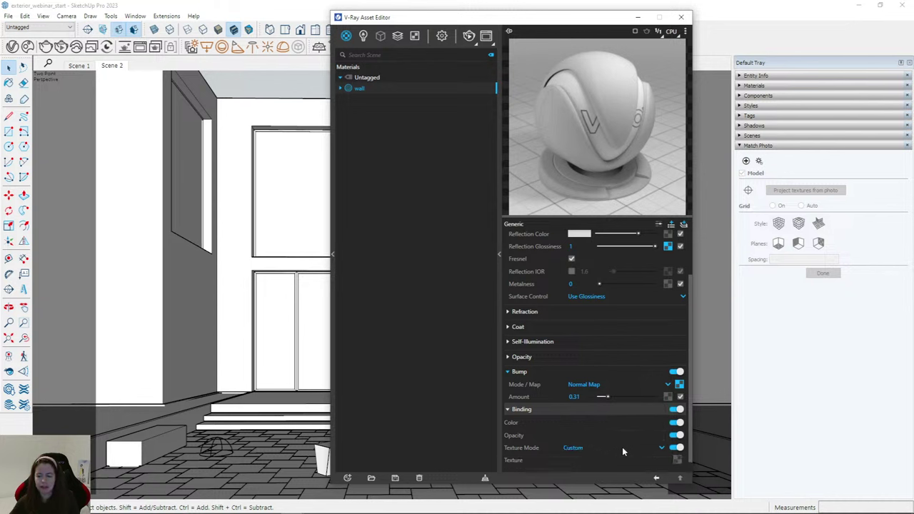
{"action": "right_click", "coordinate": [678, 461]}
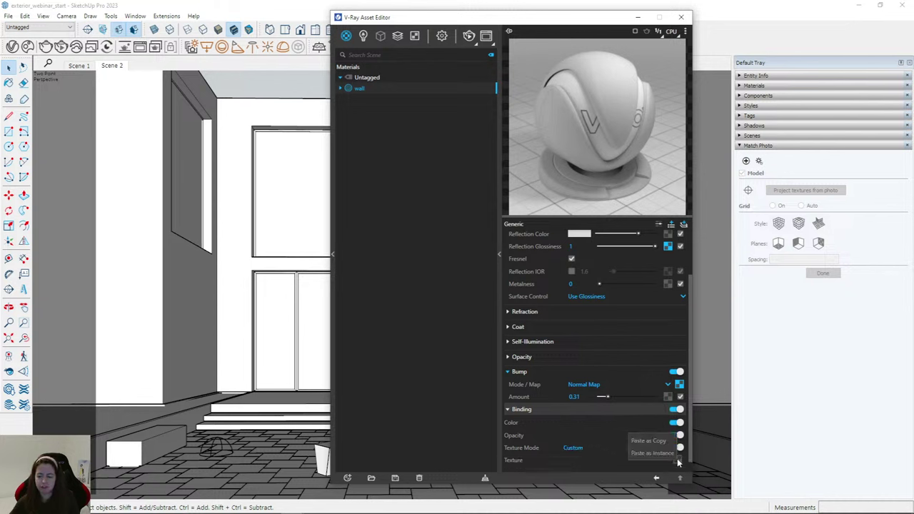
{"action": "left_click", "coordinate": [656, 440]}
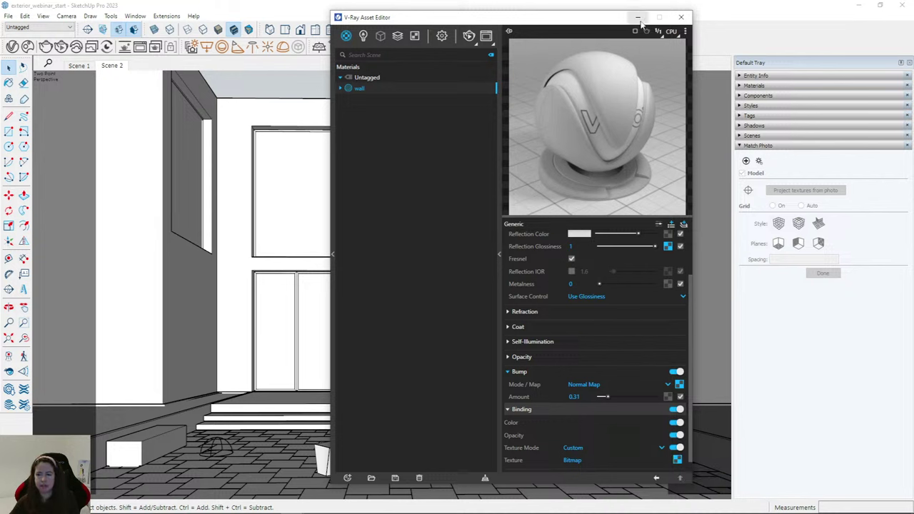
Minimize the V-Ray Asset Editor and paint the building's walls with the wall material.
{"action": "left_click", "coordinate": [752, 86]}
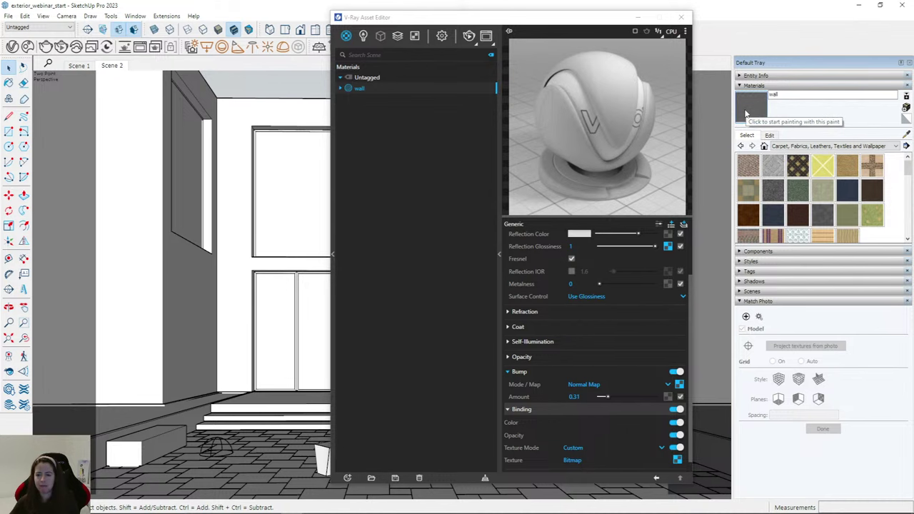
{"action": "left_click", "coordinate": [638, 17]}
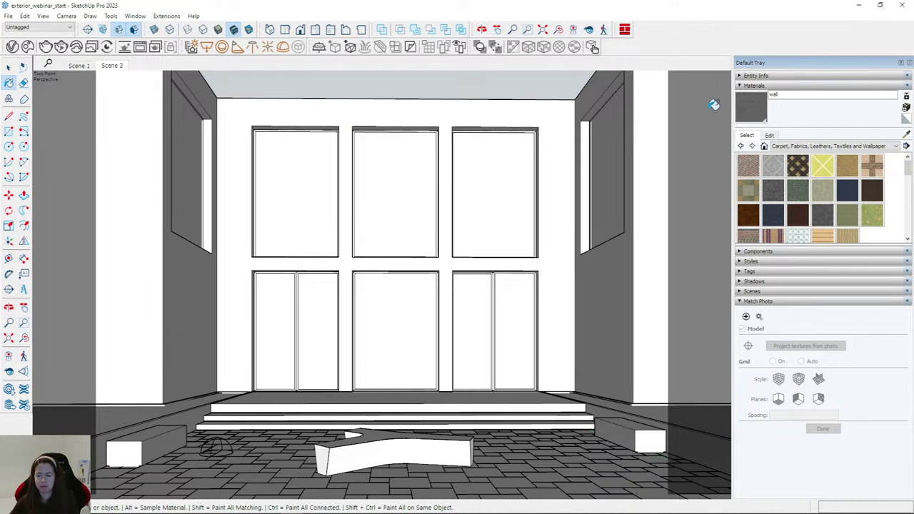
{"action": "left_click", "coordinate": [659, 135]}
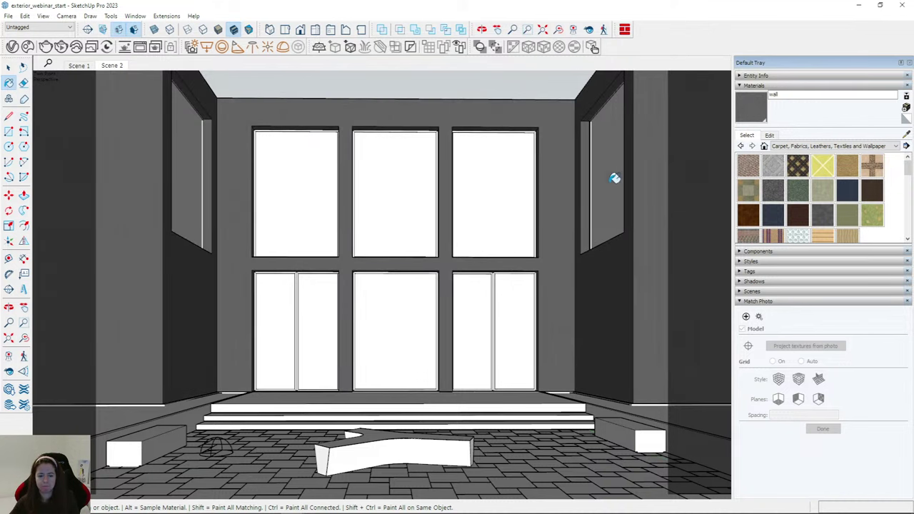
Set the wall material's texture width to 254 cm while viewing the facade up close.
{"action": "scroll", "coordinate": [612, 245], "scroll_direction": "up", "scroll_amount": 10}
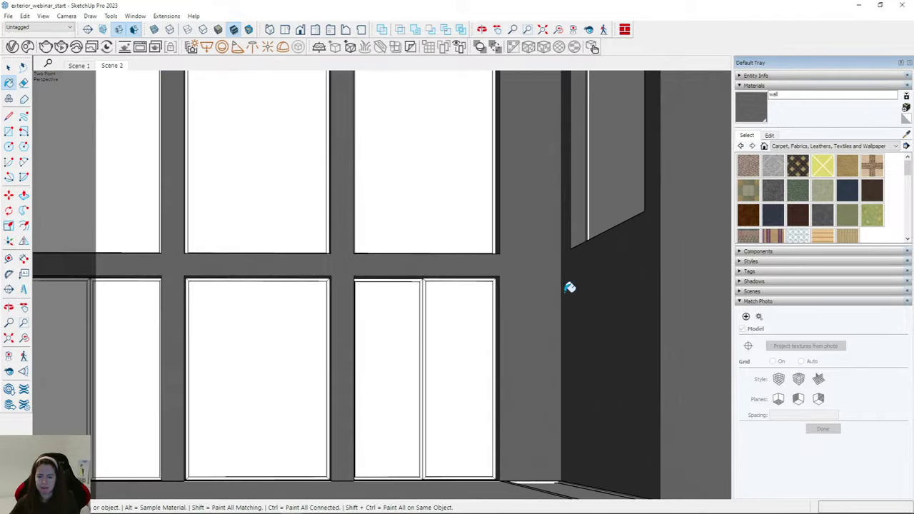
{"action": "scroll", "coordinate": [460, 247], "scroll_direction": "up", "scroll_amount": 3}
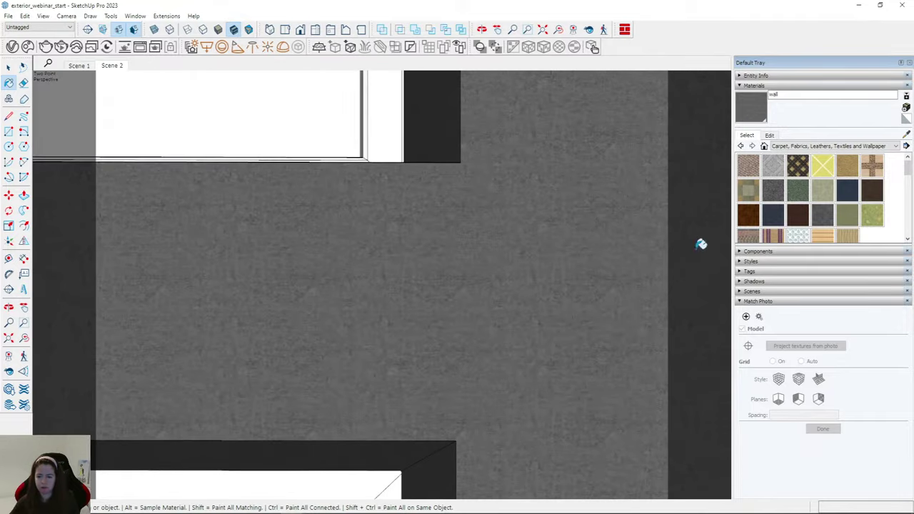
{"action": "left_click", "coordinate": [770, 135]}
{"action": "left_click", "coordinate": [768, 271]}
{"action": "key", "text": "BackSpace"}
{"action": "key", "text": "Return"}
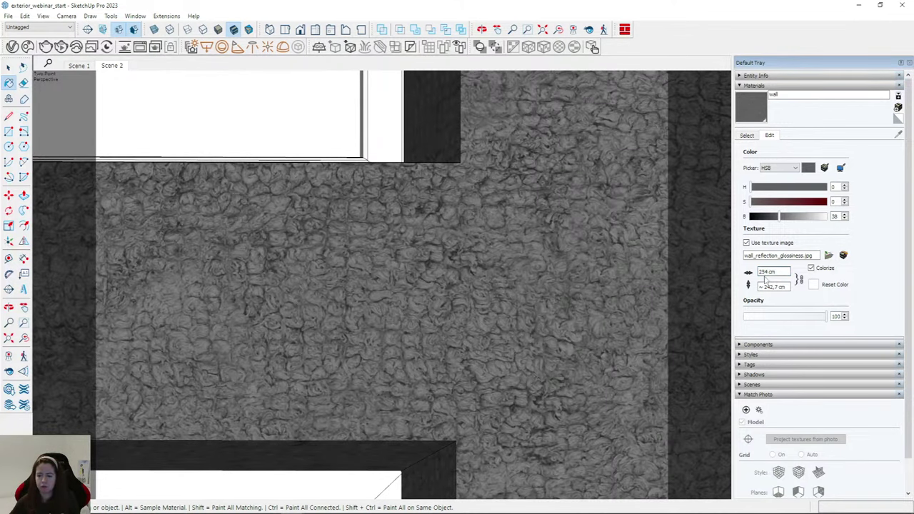
Check the texture scale on the facade and set the wall material's texture width to 204 cm.
{"action": "scroll", "coordinate": [550, 266], "scroll_direction": "down", "scroll_amount": 6}
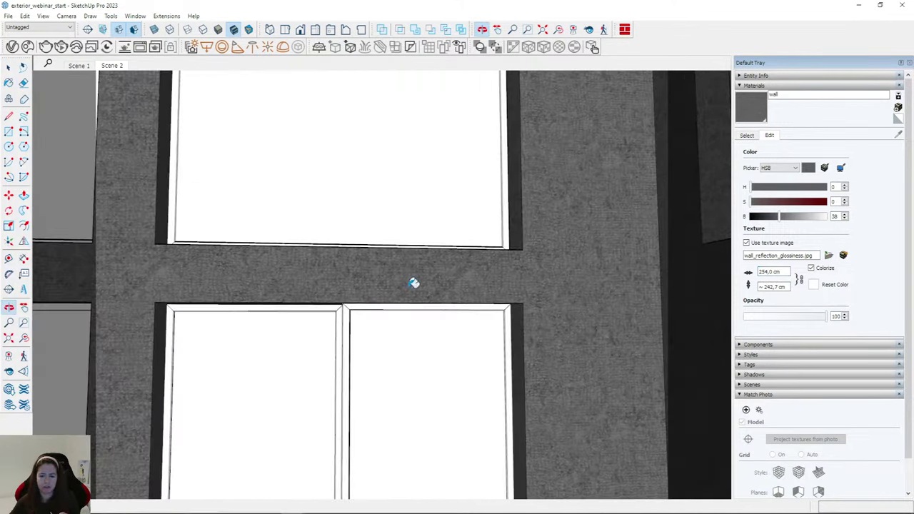
{"action": "scroll", "coordinate": [387, 293], "scroll_direction": "up", "scroll_amount": 4}
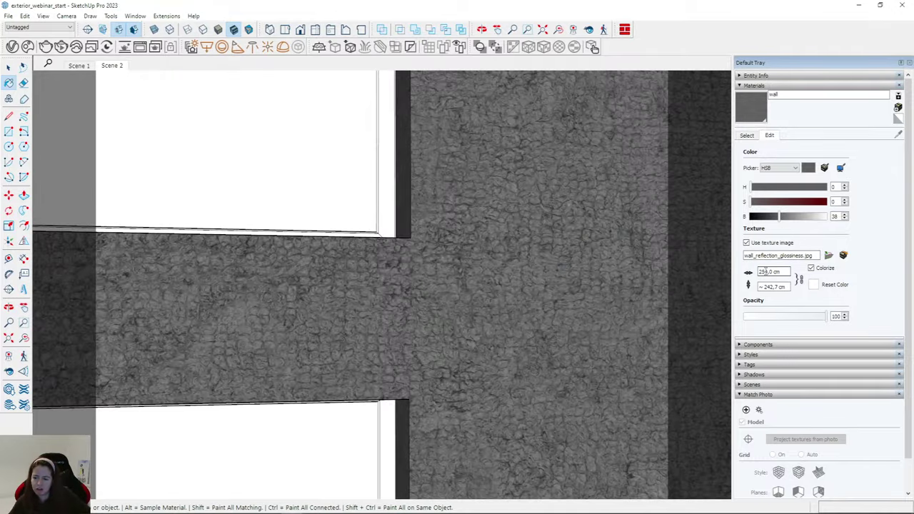
{"action": "triple_click", "coordinate": [766, 272]}
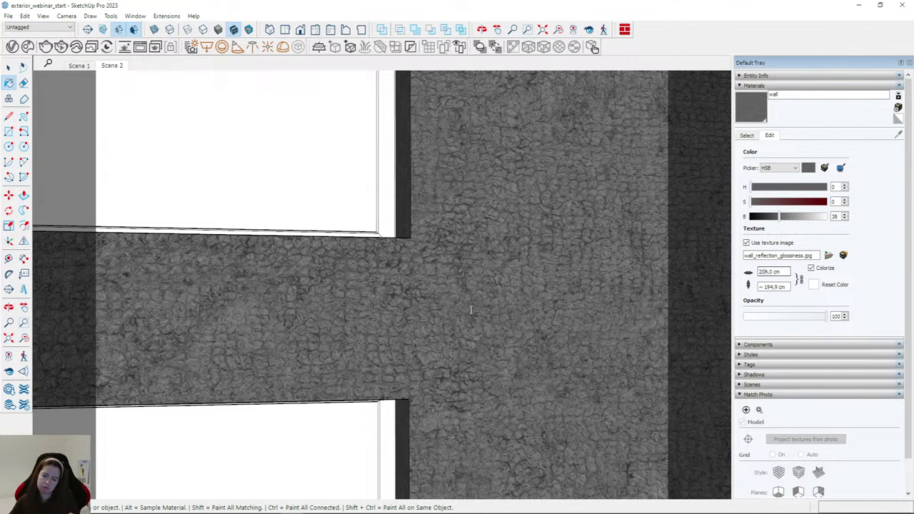
{"action": "scroll", "coordinate": [470, 309], "scroll_direction": "down", "scroll_amount": 6}
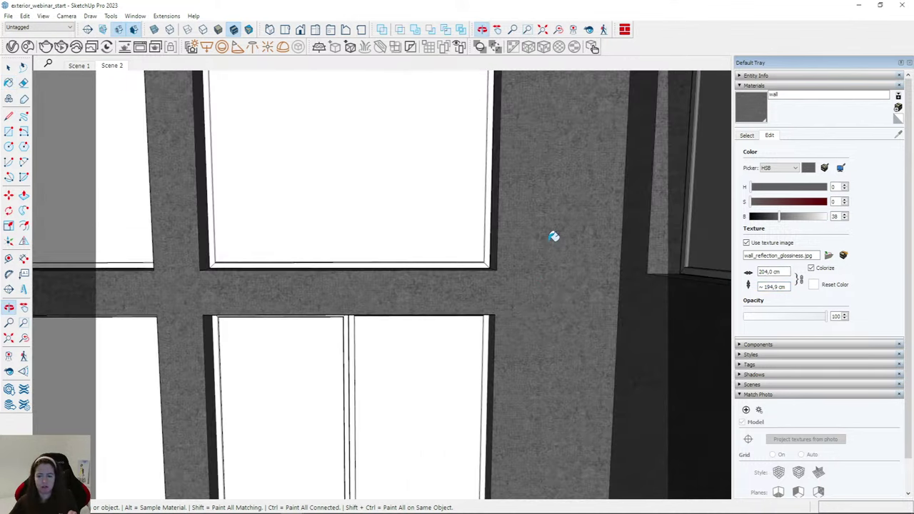
Paint the rectangular side benches and the low wall at the left of the stairs with the wall material.
{"action": "scroll", "coordinate": [537, 261], "scroll_direction": "down", "scroll_amount": 8}
{"action": "scroll", "coordinate": [356, 293], "scroll_direction": "down", "scroll_amount": 3}
{"action": "scroll", "coordinate": [400, 291], "scroll_direction": "up", "scroll_amount": 5}
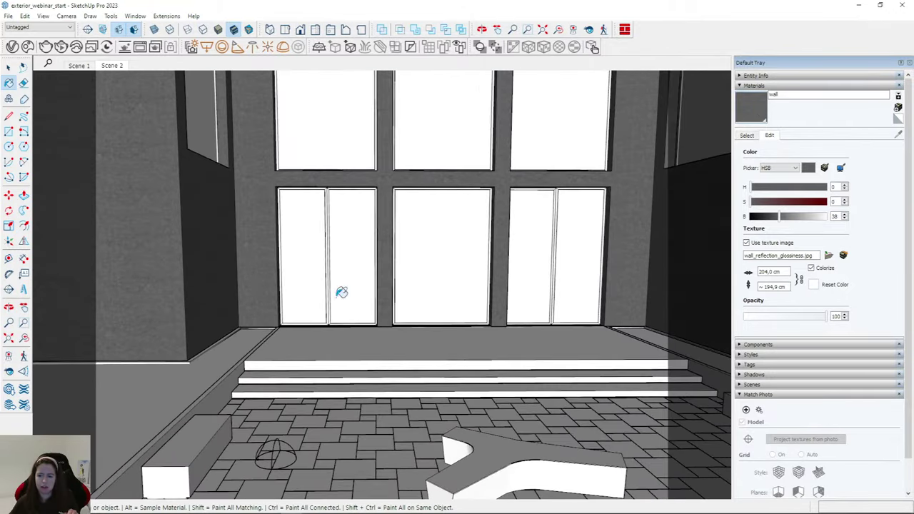
{"action": "scroll", "coordinate": [189, 420], "scroll_direction": "up", "scroll_amount": 3}
{"action": "left_click", "coordinate": [214, 409]}
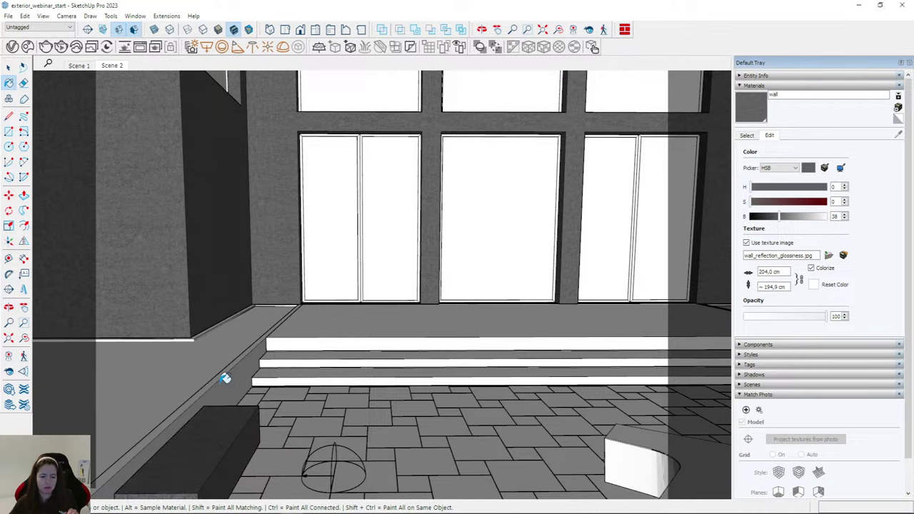
{"action": "left_click", "coordinate": [225, 379]}
{"action": "middle_click_drag", "start_coordinate": [171, 288], "coordinate": [210, 316]}
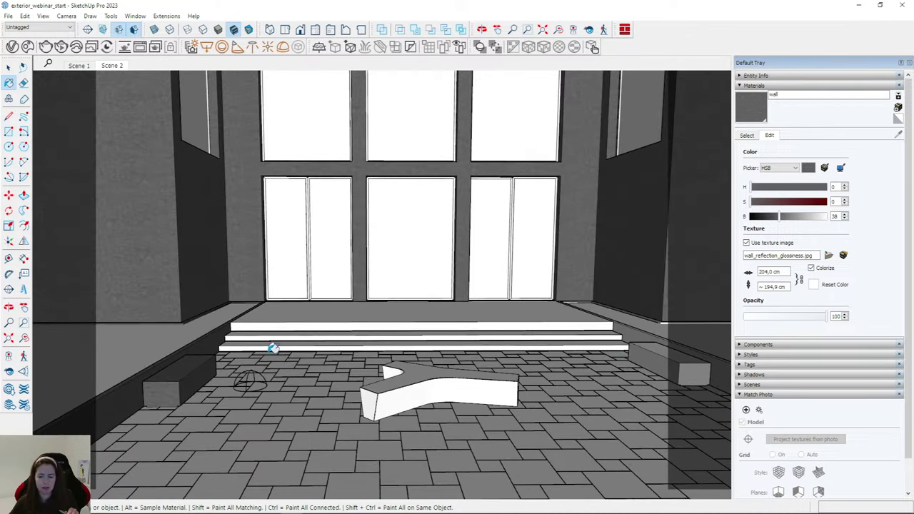
Apply the wall material to the Y-shaped bench in the courtyard and the low wall at the right of the stairs.
{"action": "left_click", "coordinate": [433, 384]}
{"action": "scroll", "coordinate": [679, 357], "scroll_direction": "up", "scroll_amount": 5}
{"action": "left_click", "coordinate": [613, 313]}
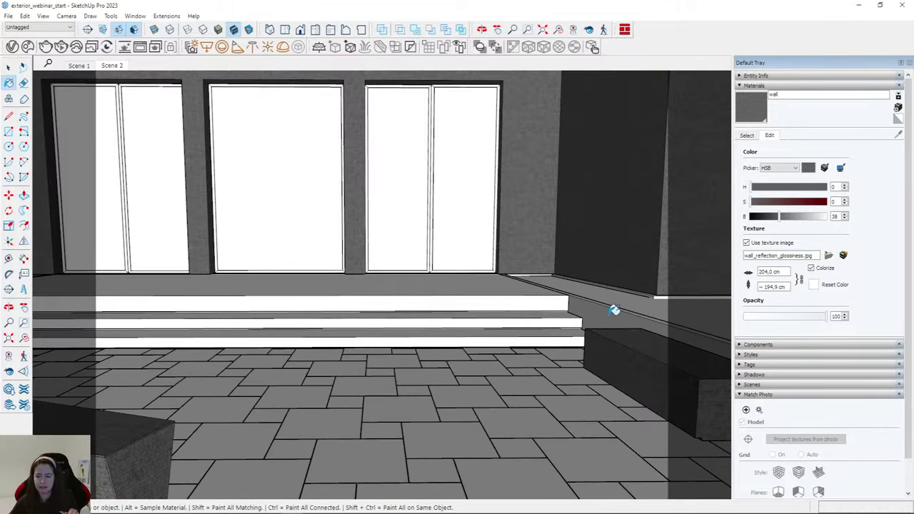
Paint the remaining ledge of the low wall right of the stairs with the wall material and check the facade texture from Scene 2.
{"action": "left_click", "coordinate": [613, 311]}
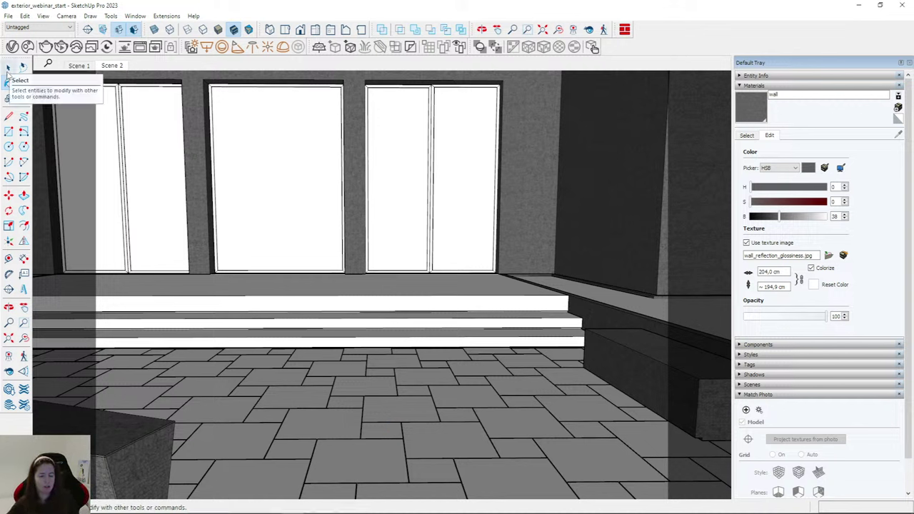
{"action": "left_click", "coordinate": [112, 66]}
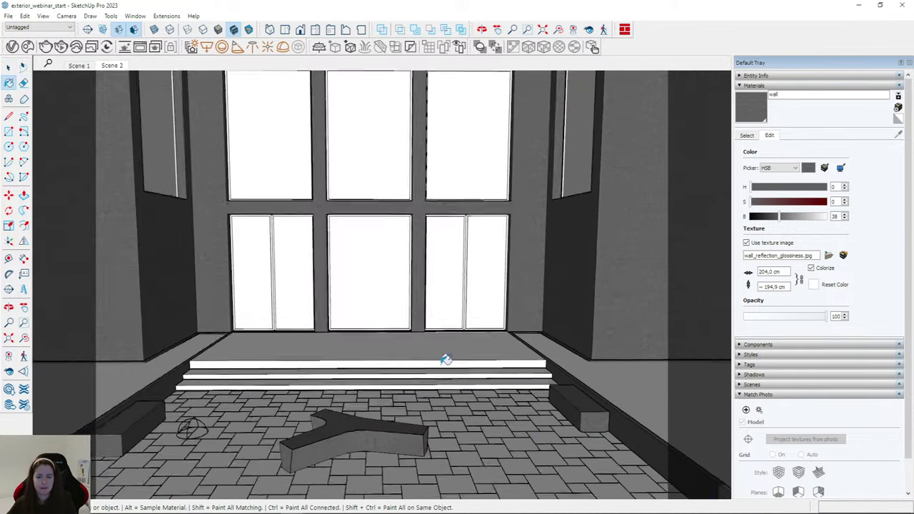
{"action": "scroll", "coordinate": [310, 88], "scroll_direction": "up", "scroll_amount": 5}
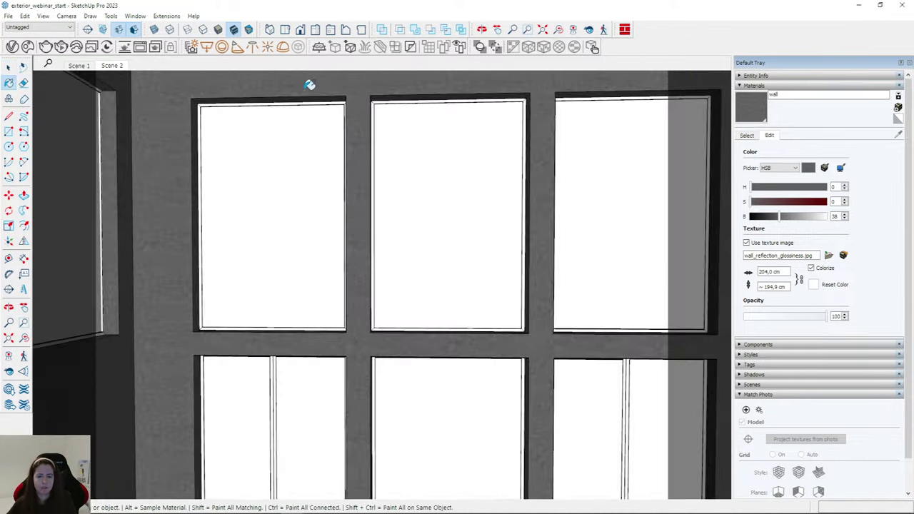
{"action": "scroll", "coordinate": [283, 287], "scroll_direction": "down", "scroll_amount": 5}
{"action": "scroll", "coordinate": [224, 178], "scroll_direction": "up", "scroll_amount": 5}
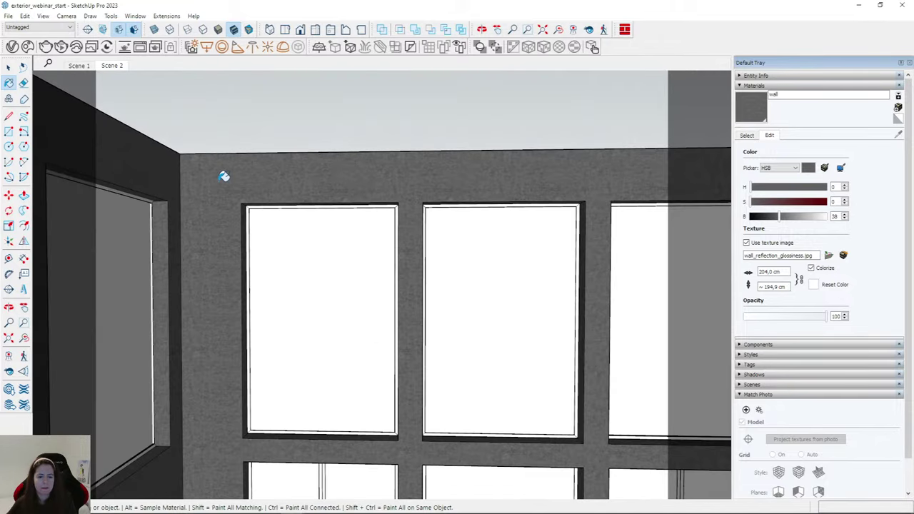
{"action": "scroll", "coordinate": [225, 178], "scroll_direction": "up", "scroll_amount": 1}
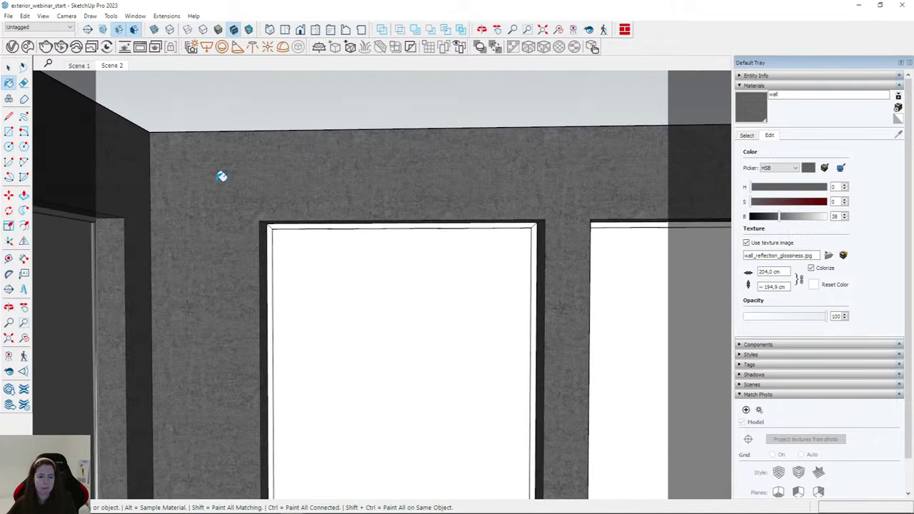
{"action": "left_click", "coordinate": [111, 66]}
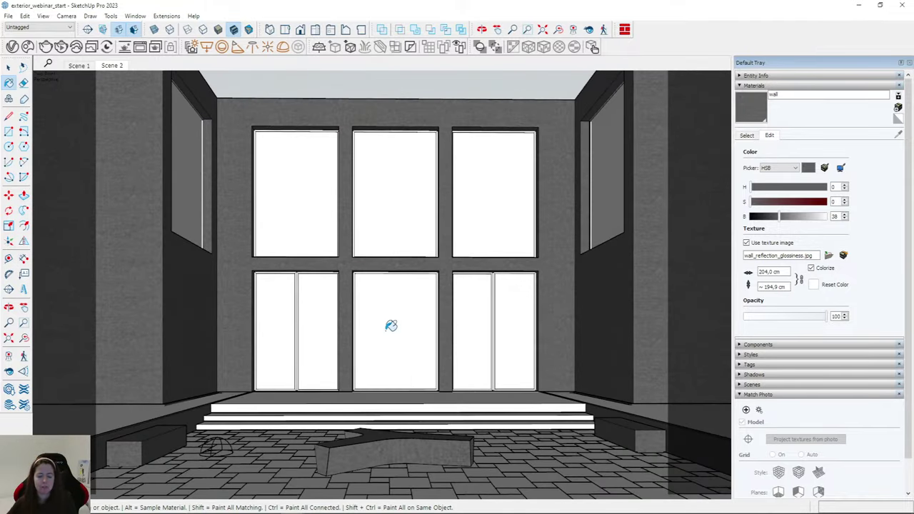
Check the Material Override setting in the V-Ray render settings and the wall material's Can be Overridden option.
{"action": "left_click", "coordinate": [12, 47]}
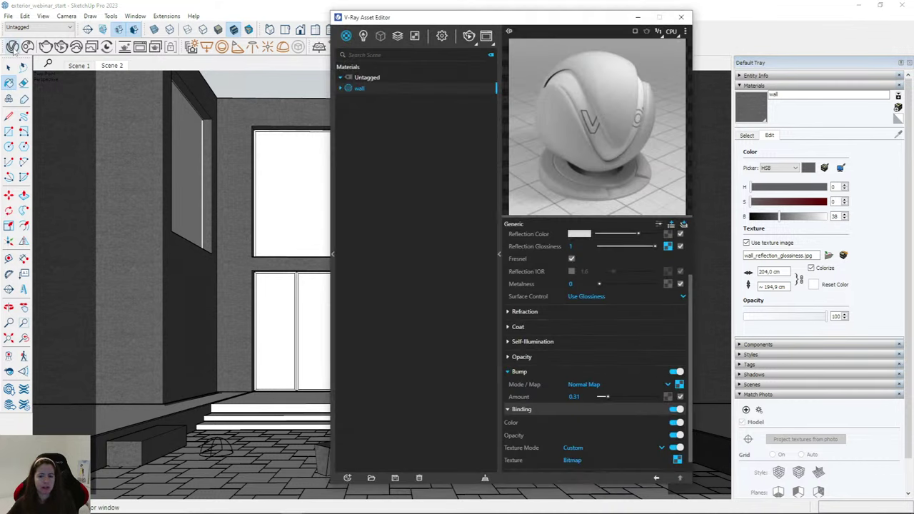
{"action": "left_click", "coordinate": [443, 37]}
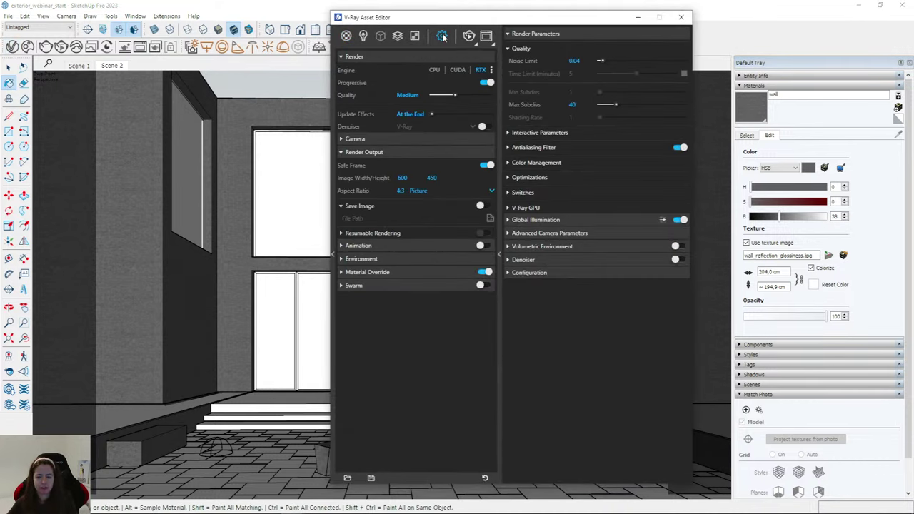
{"action": "left_click", "coordinate": [347, 37]}
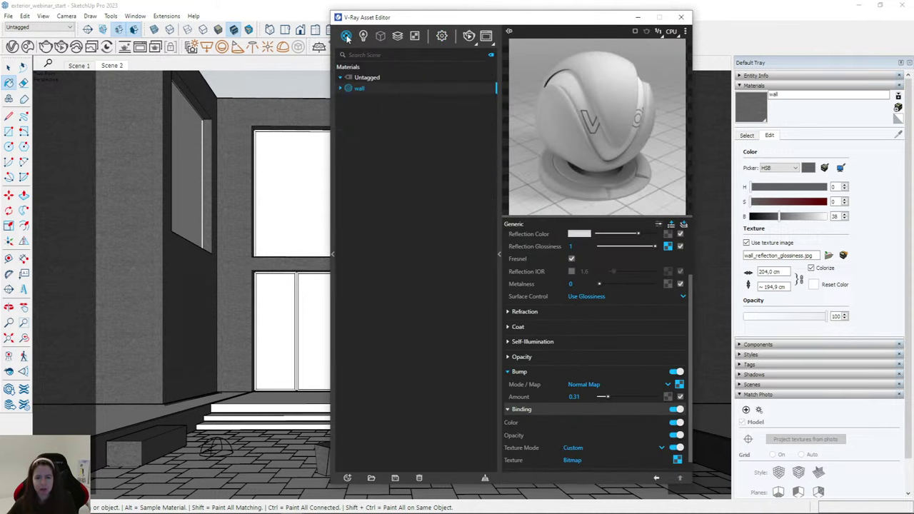
{"action": "scroll", "coordinate": [544, 424], "scroll_direction": "down", "scroll_amount": 1}
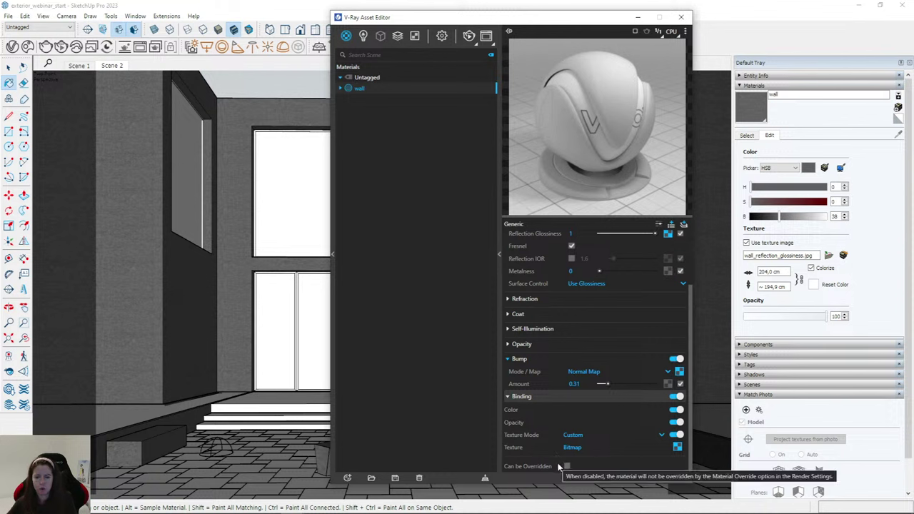
{"action": "left_click", "coordinate": [442, 37]}
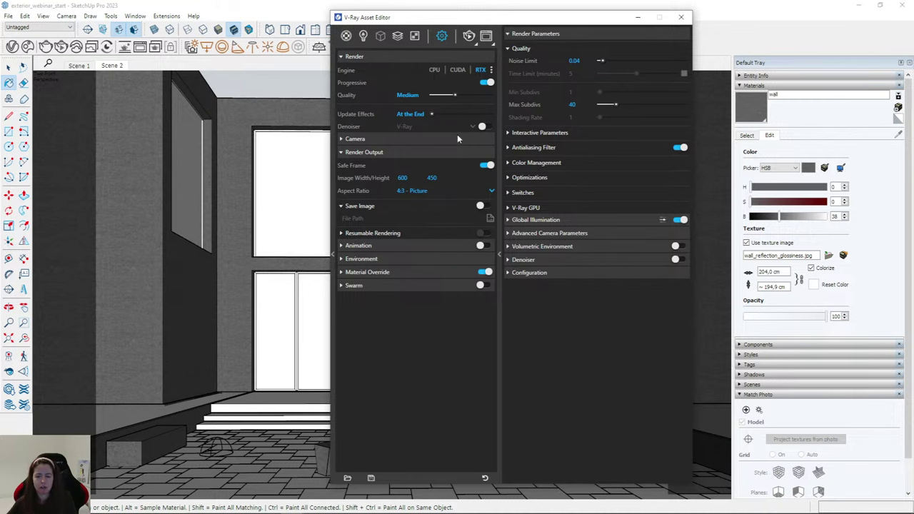
Render the Scene 2 view with V-Ray and maximize the frame buffer window.
{"action": "left_click", "coordinate": [478, 48]}
{"action": "left_click", "coordinate": [468, 60]}
{"action": "left_click_drag", "start_coordinate": [609, 41], "coordinate": [468, 1]}
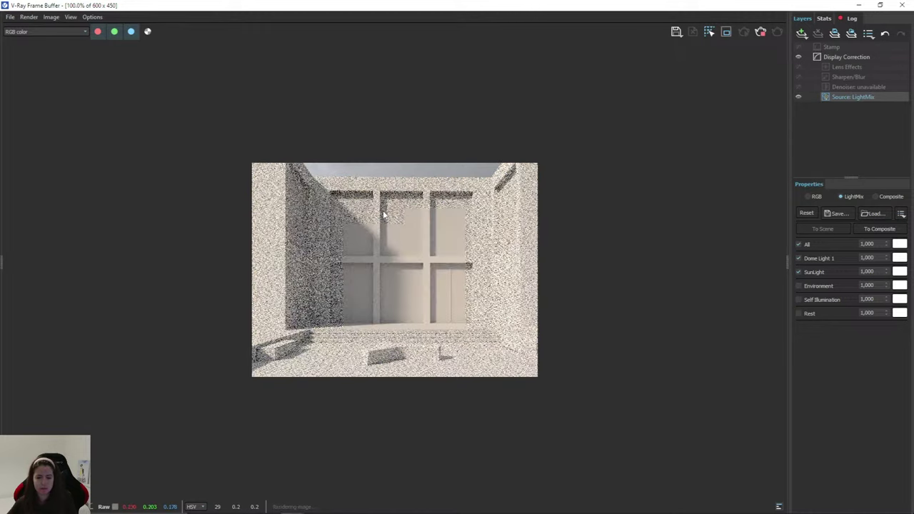
Examine the rendered wall material up close on the facade, side walls and benches, and minimize the frame buffer.
{"action": "scroll", "coordinate": [257, 298], "scroll_direction": "up", "scroll_amount": 2}
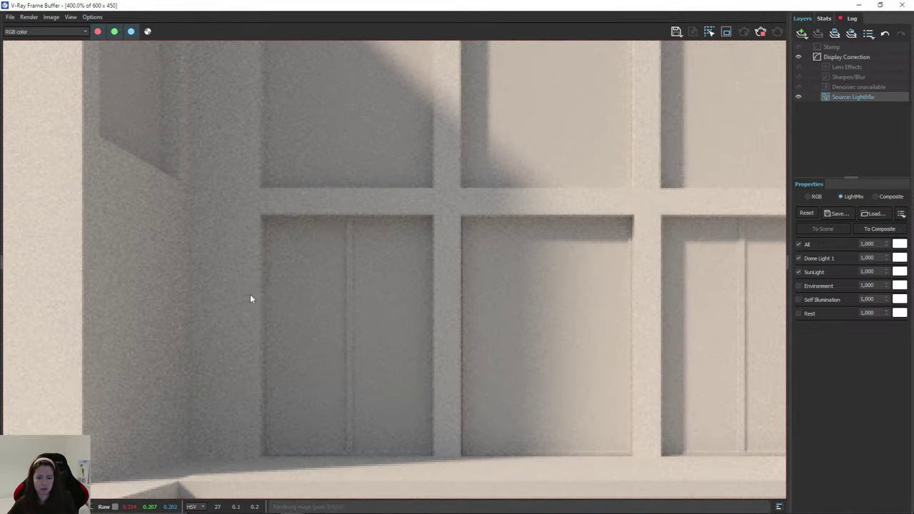
{"action": "scroll", "coordinate": [162, 301], "scroll_direction": "down", "scroll_amount": 1}
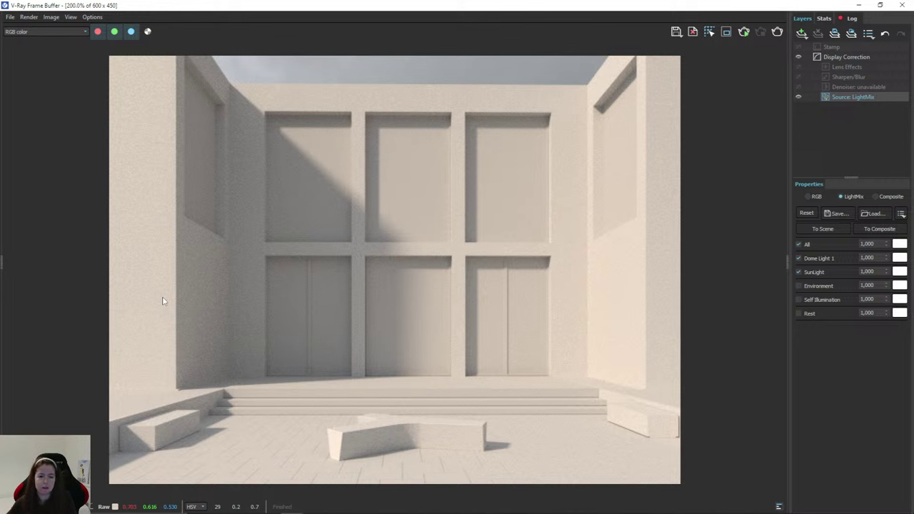
{"action": "scroll", "coordinate": [132, 260], "scroll_direction": "up", "scroll_amount": 1}
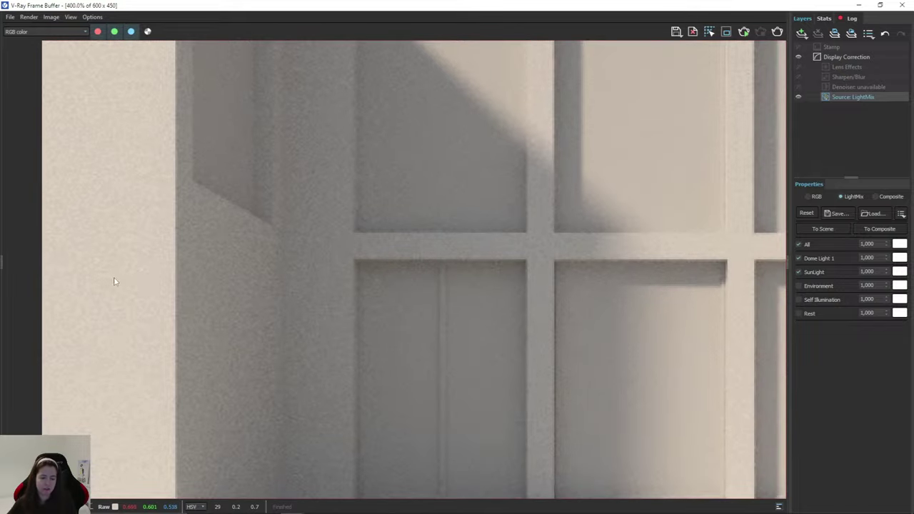
{"action": "scroll", "coordinate": [176, 398], "scroll_direction": "down", "scroll_amount": 1}
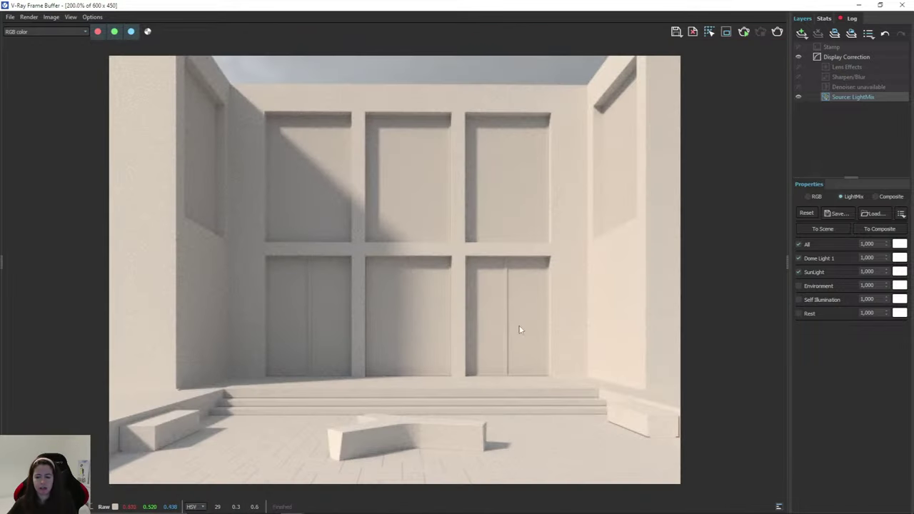
{"action": "scroll", "coordinate": [641, 307], "scroll_direction": "up", "scroll_amount": 1}
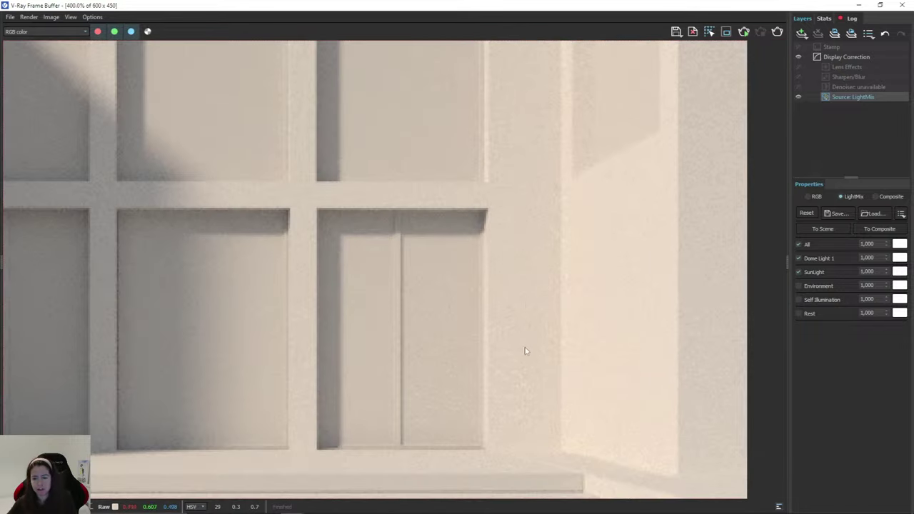
{"action": "scroll", "coordinate": [588, 299], "scroll_direction": "down", "scroll_amount": 1}
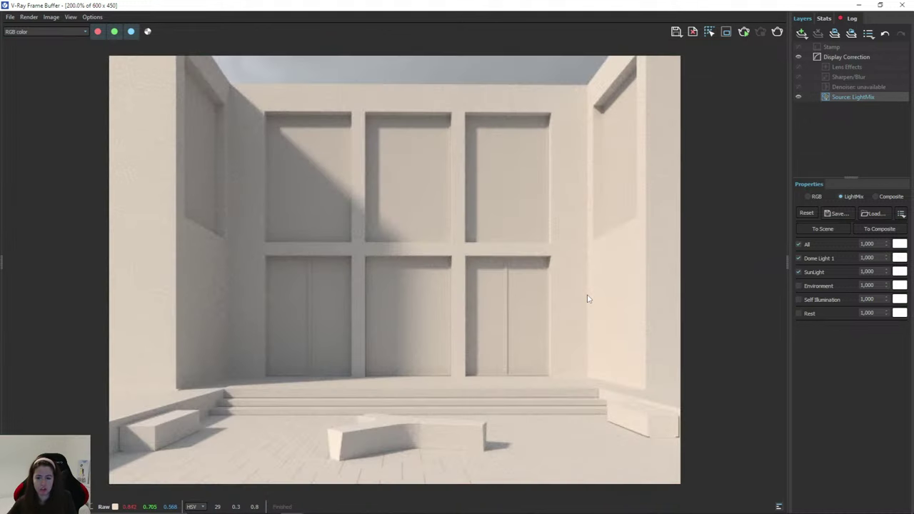
{"action": "scroll", "coordinate": [458, 231], "scroll_direction": "up", "scroll_amount": 1}
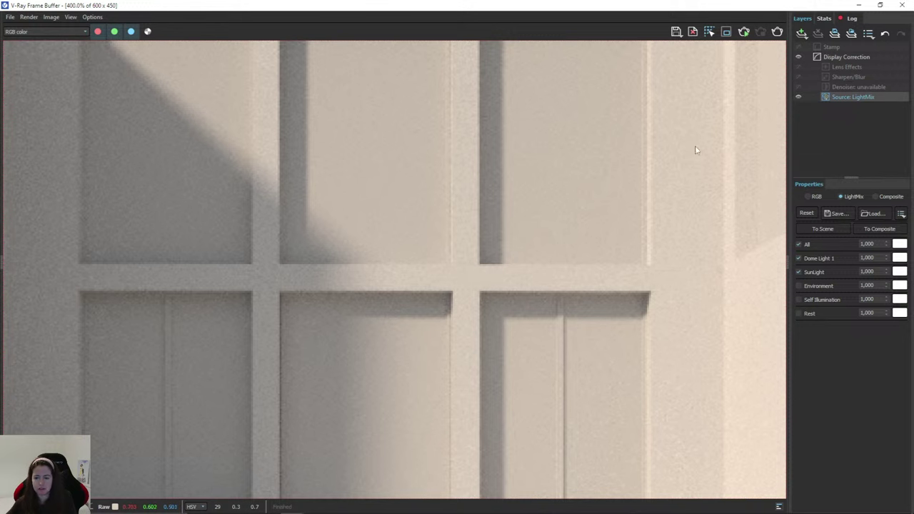
{"action": "scroll", "coordinate": [451, 410], "scroll_direction": "down", "scroll_amount": 1}
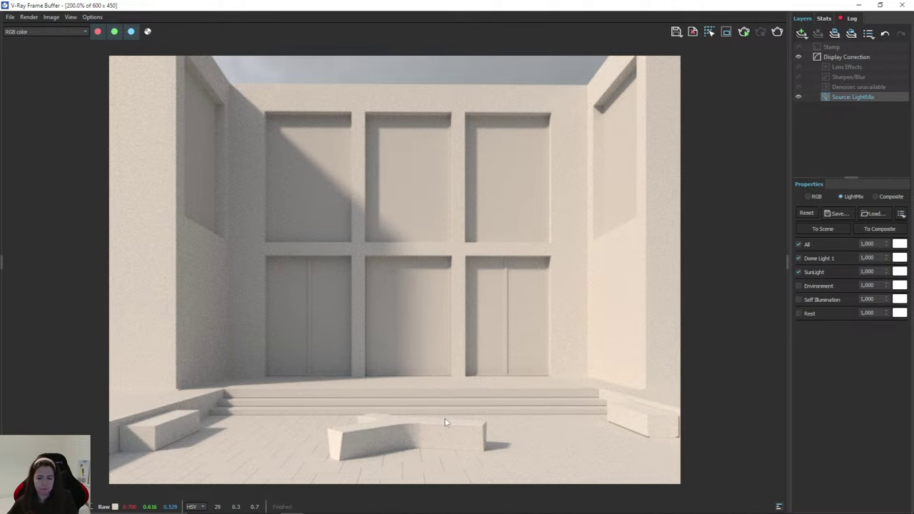
{"action": "left_click", "coordinate": [859, 5]}
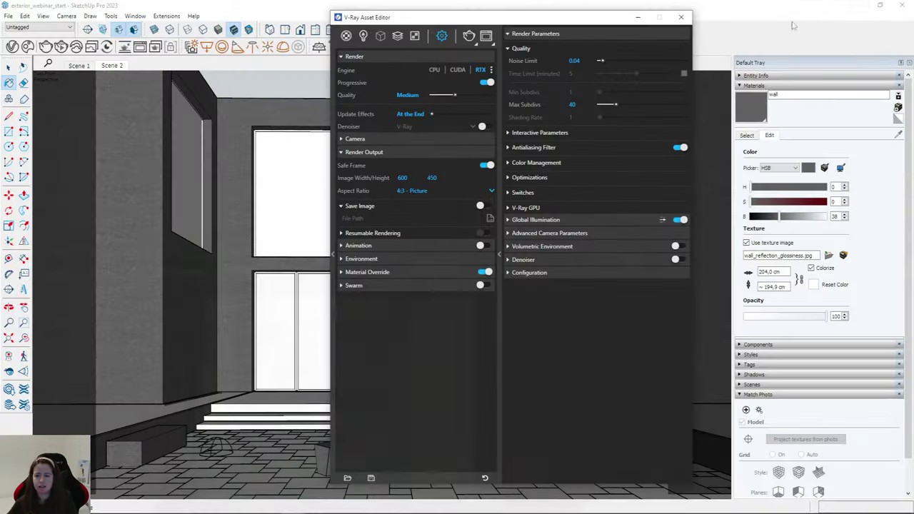
Create a new Generic V-Ray material and name it "window frame".
{"action": "left_click", "coordinate": [348, 37]}
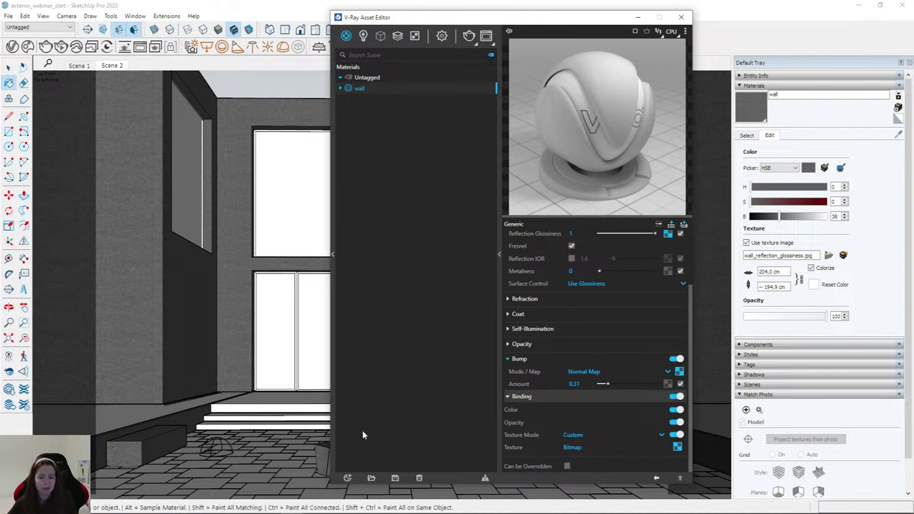
{"action": "left_click", "coordinate": [348, 478]}
{"action": "left_click", "coordinate": [421, 317]}
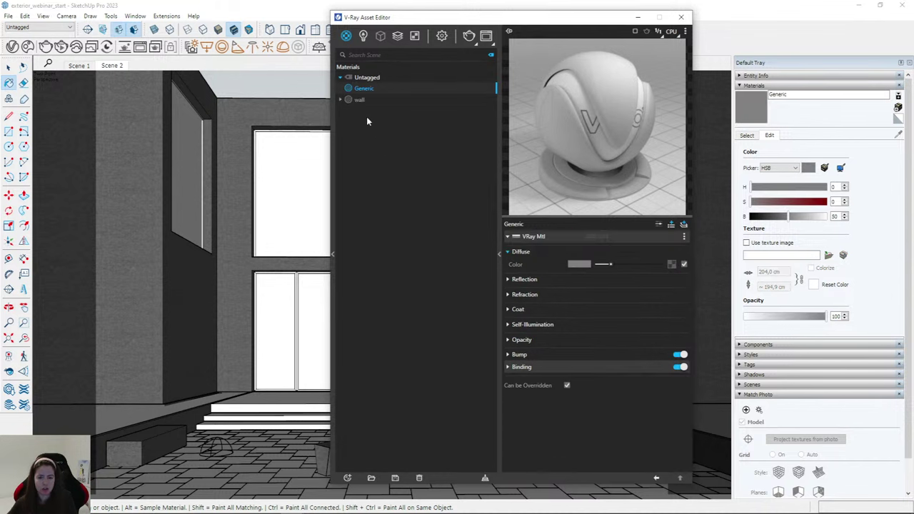
{"action": "double_click", "coordinate": [362, 89]}
{"action": "type", "text": "window frame"}
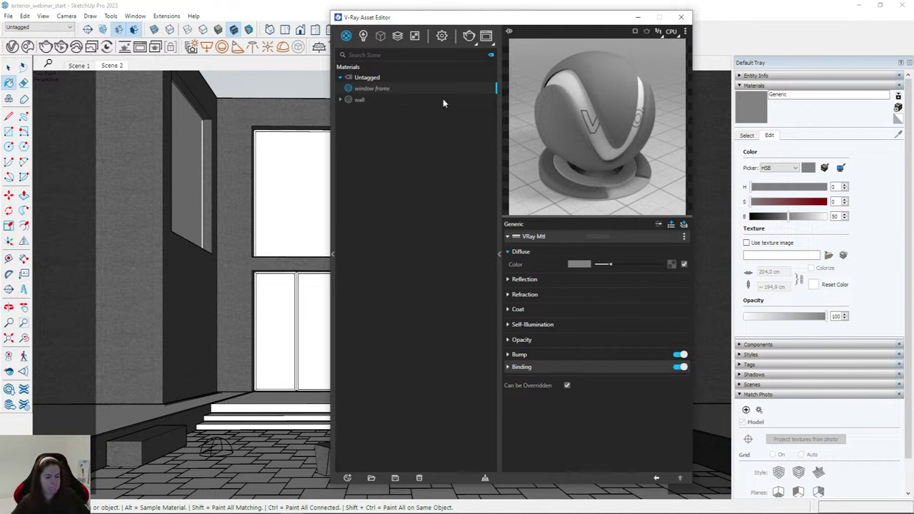
{"action": "key", "text": "Return"}
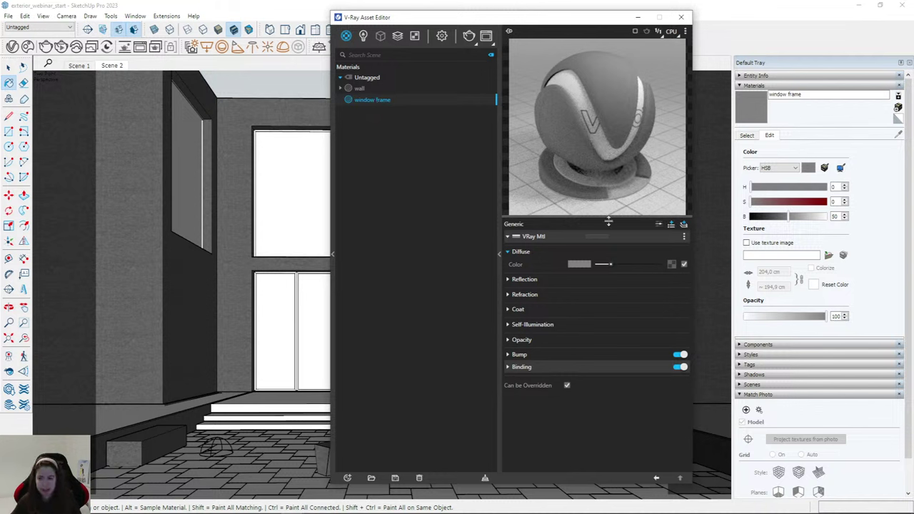
Set the window frame material's diffuse color to a dark neutral grey with a brightness of about 16.
{"action": "left_click", "coordinate": [580, 265]}
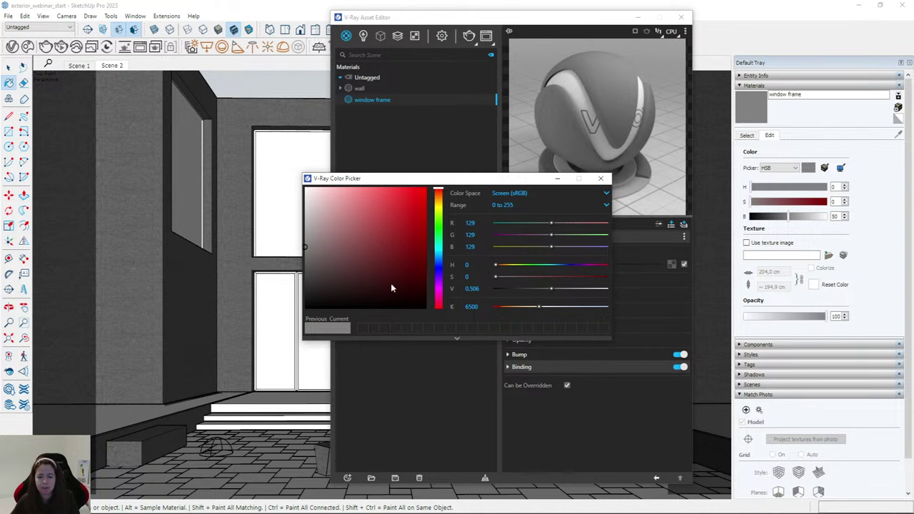
{"action": "mouse_move", "coordinate": [312, 266]}
{"action": "left_mouse_down"}
{"action": "mouse_move", "coordinate": [276, 278]}
{"action": "mouse_move", "coordinate": [269, 293]}
{"action": "left_mouse_up"}
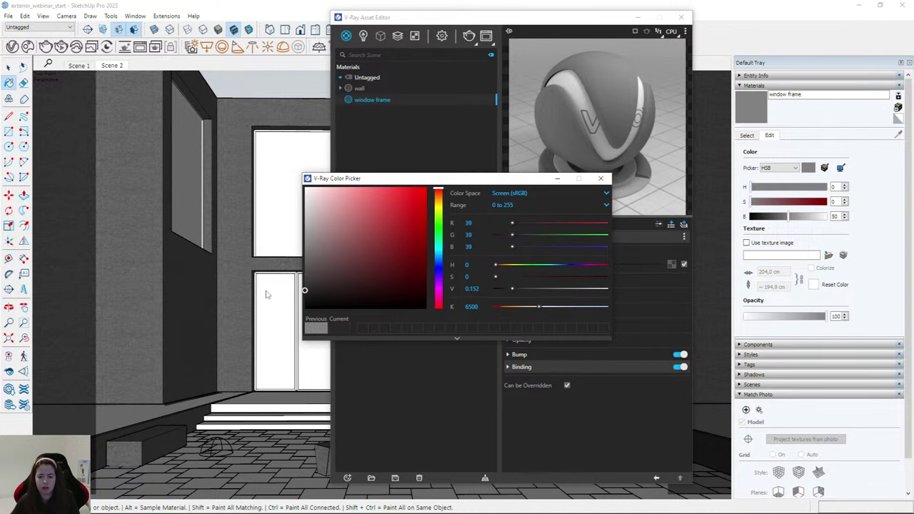
{"action": "left_click_drag", "start_coordinate": [357, 178], "coordinate": [187, 91]}
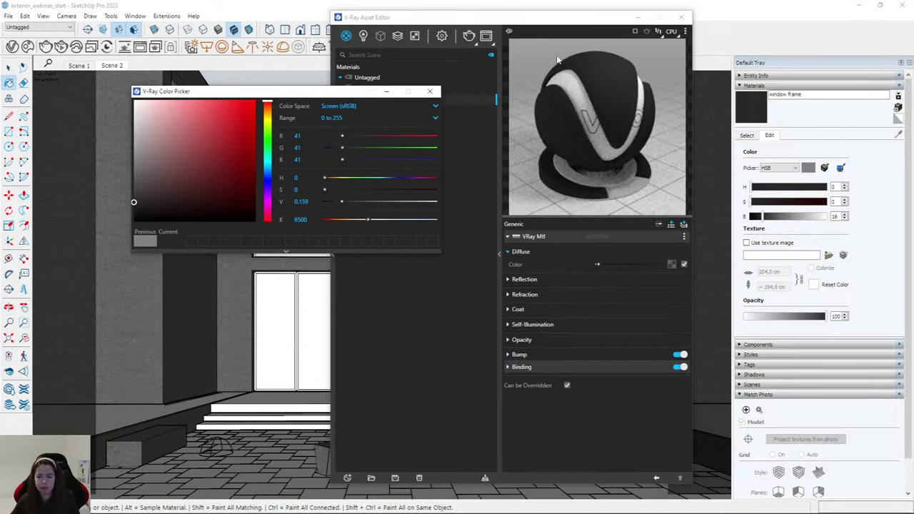
{"action": "left_click_drag", "start_coordinate": [164, 193], "coordinate": [133, 221]}
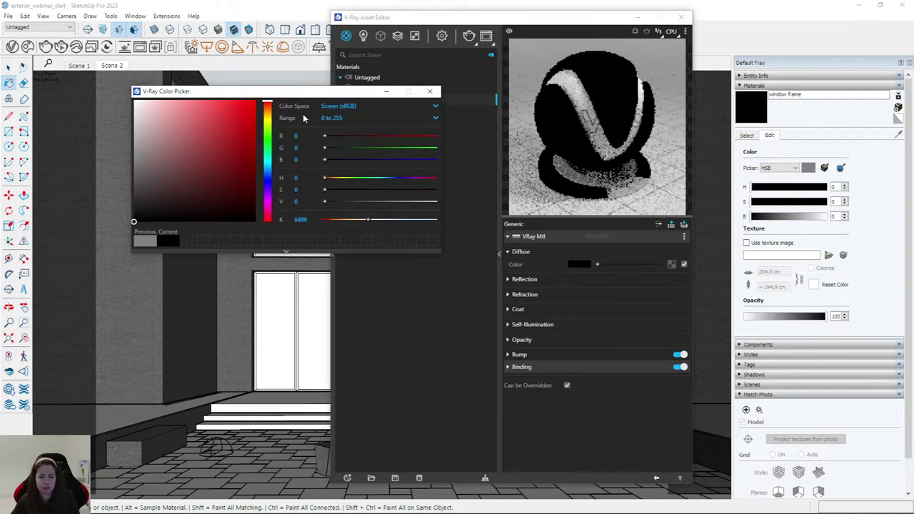
{"action": "left_click", "coordinate": [131, 202]}
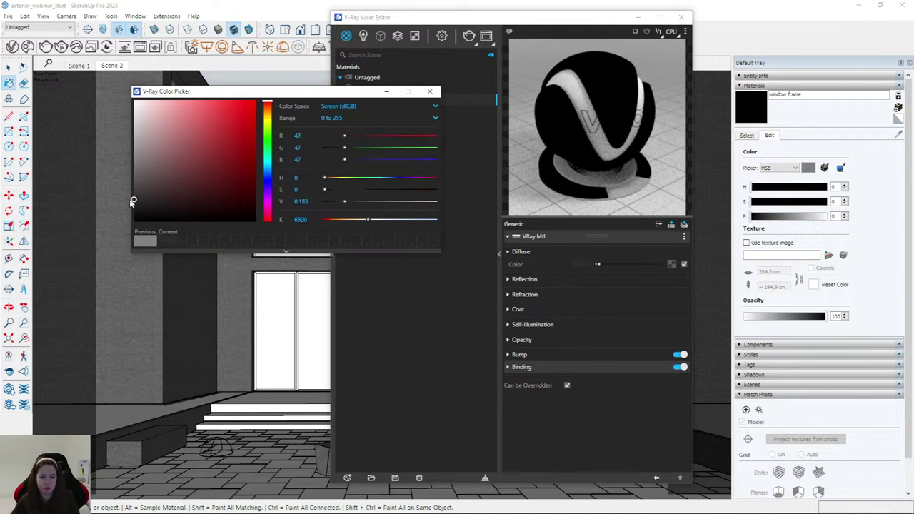
{"action": "left_click", "coordinate": [431, 93]}
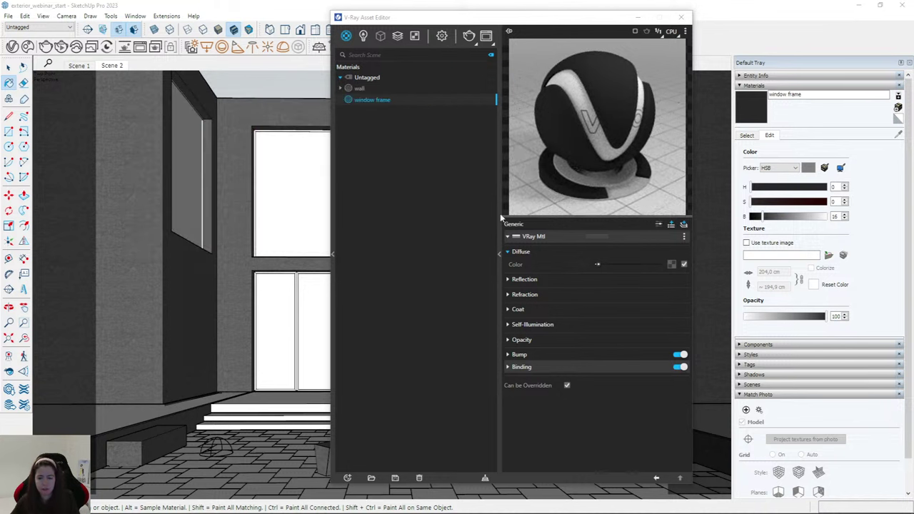
Set the window frame material's reflection color to a light grey of RGB 208, 208, 208.
{"action": "left_click", "coordinate": [526, 279]}
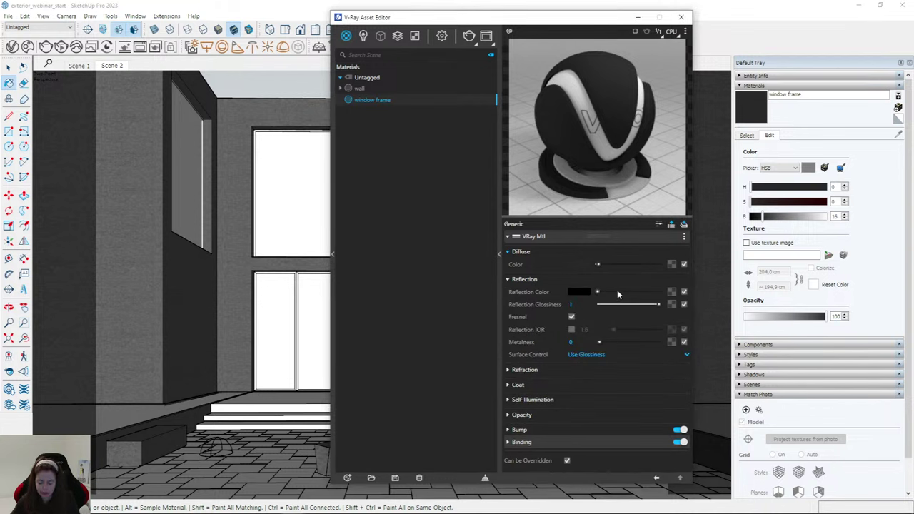
{"action": "left_click_drag", "start_coordinate": [618, 293], "coordinate": [636, 292]}
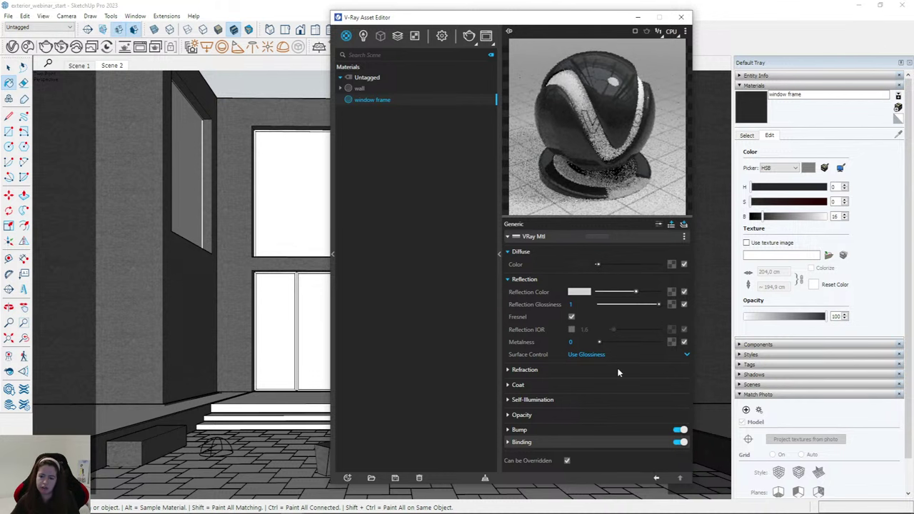
{"action": "left_click", "coordinate": [579, 293]}
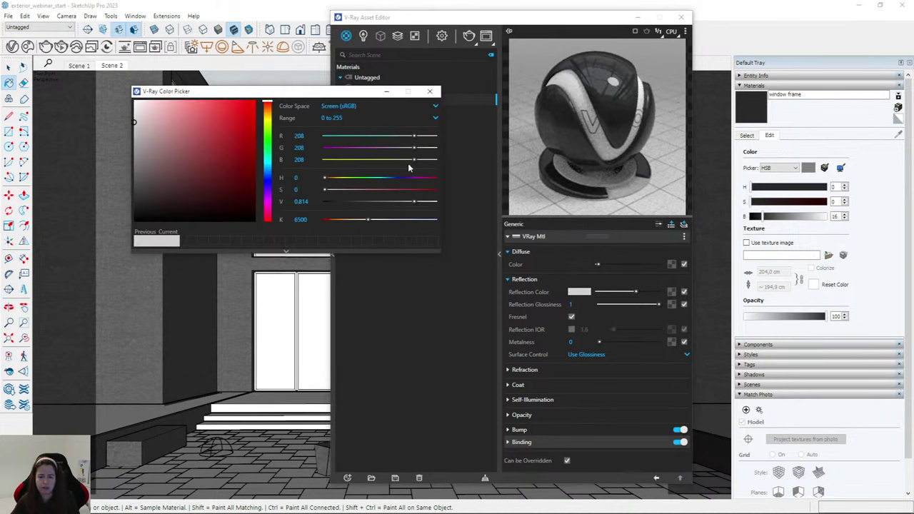
{"action": "left_click", "coordinate": [432, 91]}
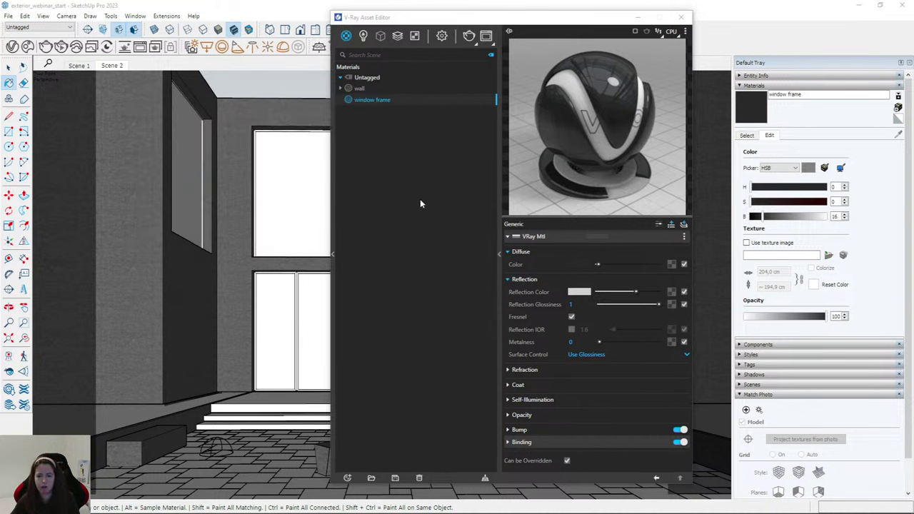
Apply the window frame material to the upper and lower frames of the facade's left and middle windows, including both door panels.
{"action": "left_click", "coordinate": [639, 20]}
{"action": "scroll", "coordinate": [198, 253], "scroll_direction": "up", "scroll_amount": 5}
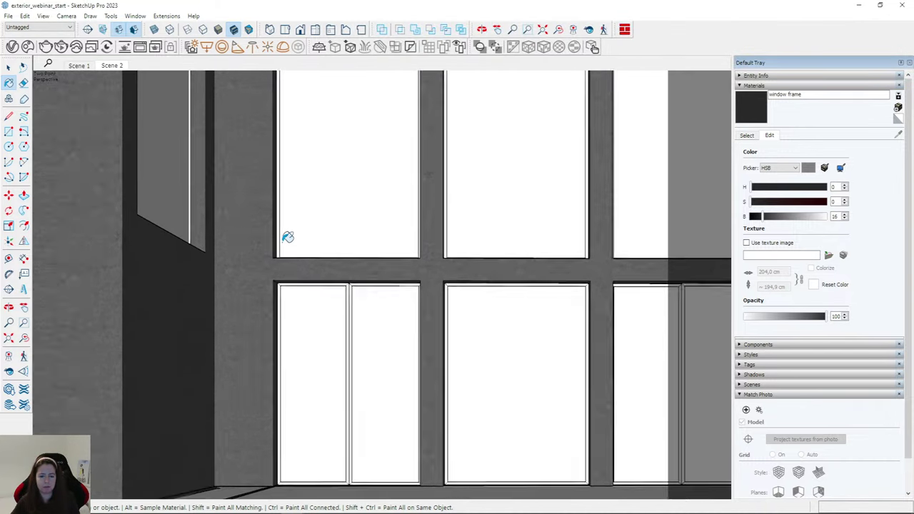
{"action": "scroll", "coordinate": [286, 246], "scroll_direction": "up", "scroll_amount": 3}
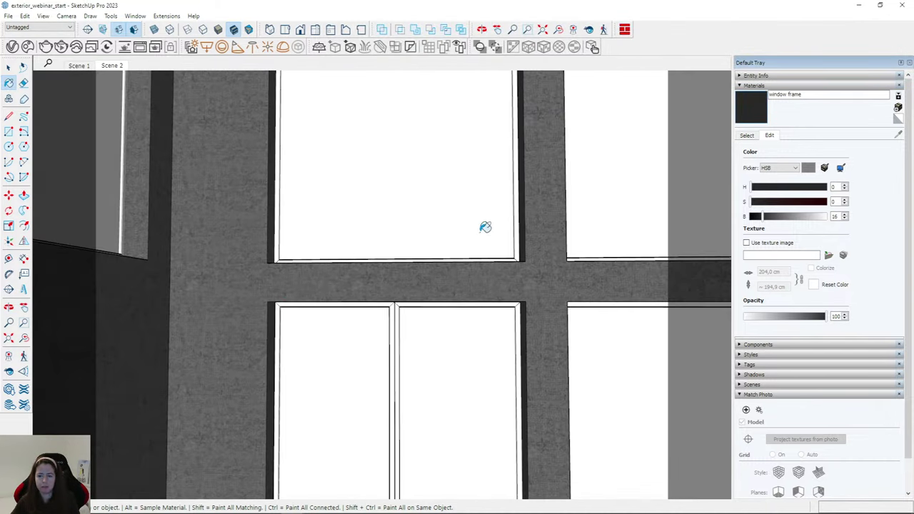
{"action": "scroll", "coordinate": [521, 245], "scroll_direction": "up", "scroll_amount": 3}
{"action": "left_click", "coordinate": [521, 249]}
{"action": "left_click", "coordinate": [525, 347]}
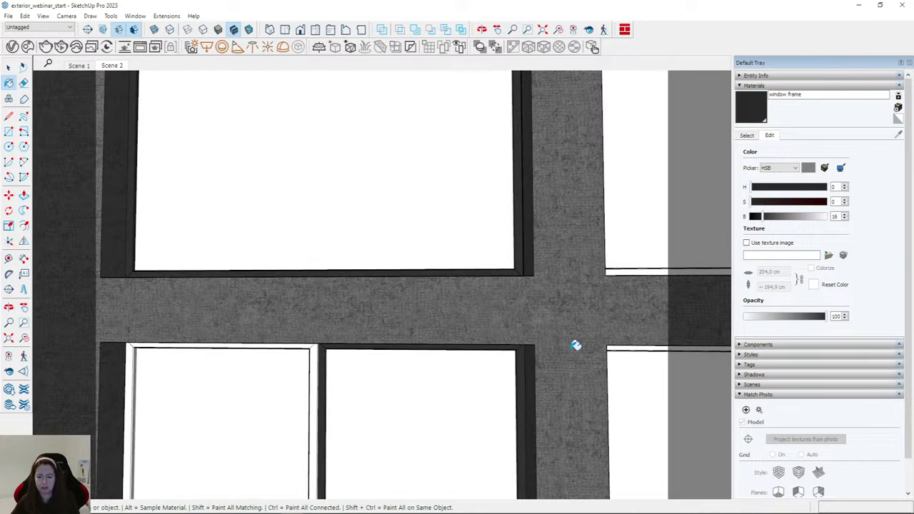
{"action": "left_click", "coordinate": [628, 348]}
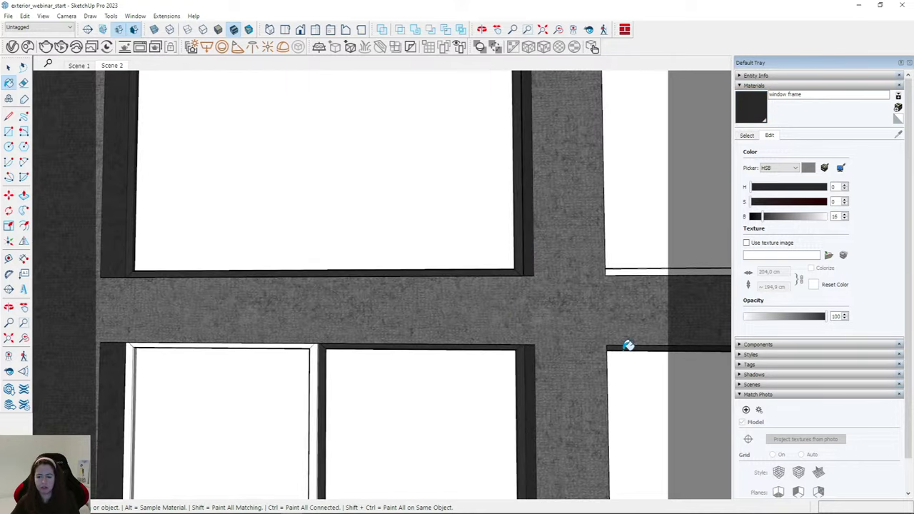
{"action": "left_click", "coordinate": [613, 267]}
{"action": "left_click", "coordinate": [317, 351]}
Apply the window frame material to the facade's right-hand upper window frame and both lower door panel frames.
{"action": "scroll", "coordinate": [82, 251], "scroll_direction": "down", "scroll_amount": 1}
{"action": "scroll", "coordinate": [82, 251], "scroll_direction": "down", "scroll_amount": 2}
{"action": "scroll", "coordinate": [461, 253], "scroll_direction": "up", "scroll_amount": 5}
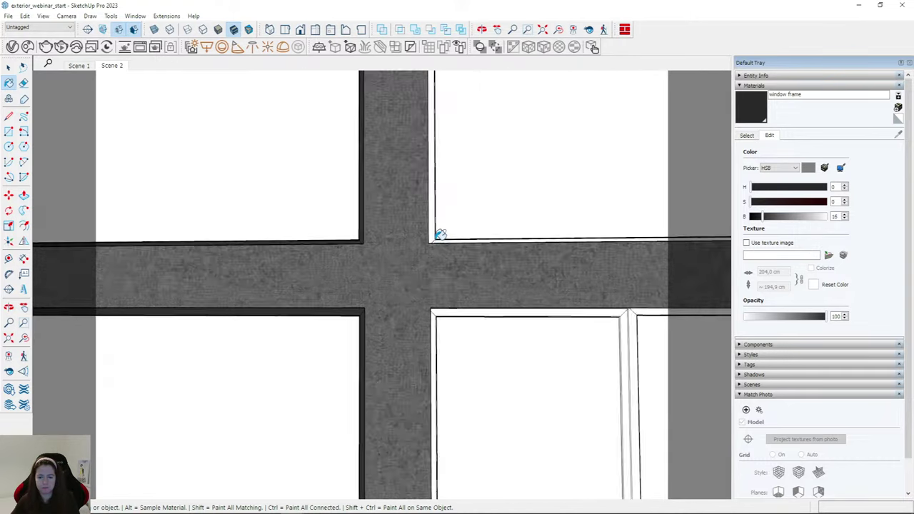
{"action": "scroll", "coordinate": [441, 234], "scroll_direction": "up", "scroll_amount": 1}
{"action": "left_click", "coordinate": [440, 236]}
{"action": "left_click", "coordinate": [437, 334]}
{"action": "scroll", "coordinate": [200, 298], "scroll_direction": "down", "scroll_amount": 2}
{"action": "scroll", "coordinate": [500, 316], "scroll_direction": "up", "scroll_amount": 3}
{"action": "left_click", "coordinate": [477, 315]}
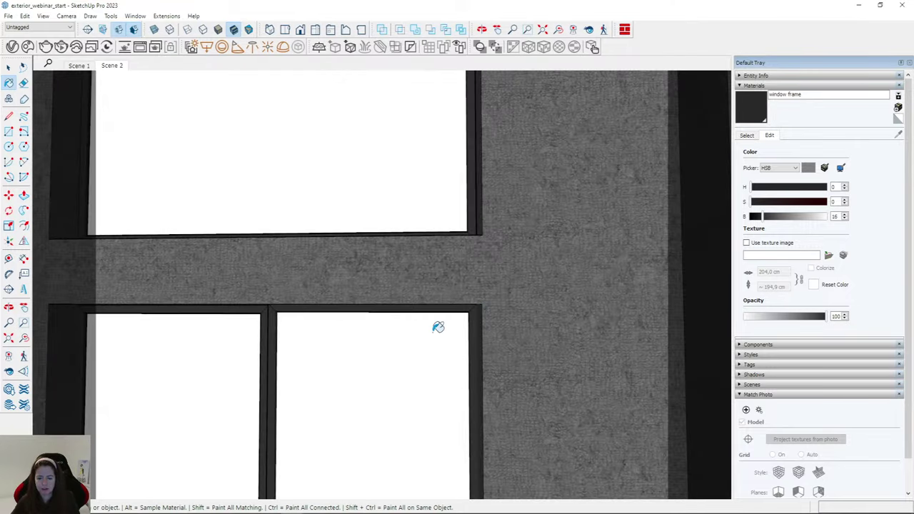
Apply the window frame material to the window frames in both side walls and return to the Scene 2 view.
{"action": "scroll", "coordinate": [289, 397], "scroll_direction": "down", "scroll_amount": 2}
{"action": "scroll", "coordinate": [629, 277], "scroll_direction": "up", "scroll_amount": 3}
{"action": "scroll", "coordinate": [607, 265], "scroll_direction": "up", "scroll_amount": 1}
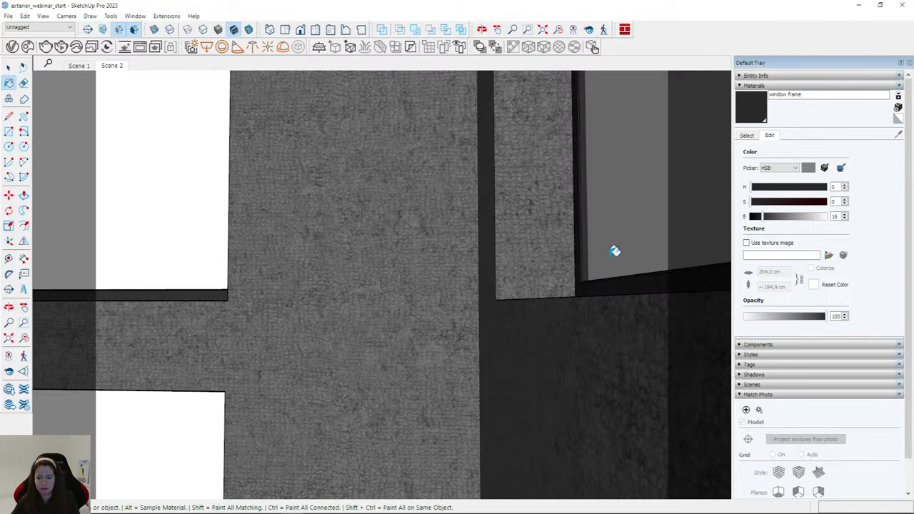
{"action": "scroll", "coordinate": [639, 243], "scroll_direction": "down", "scroll_amount": 3}
{"action": "scroll", "coordinate": [642, 242], "scroll_direction": "down", "scroll_amount": 5}
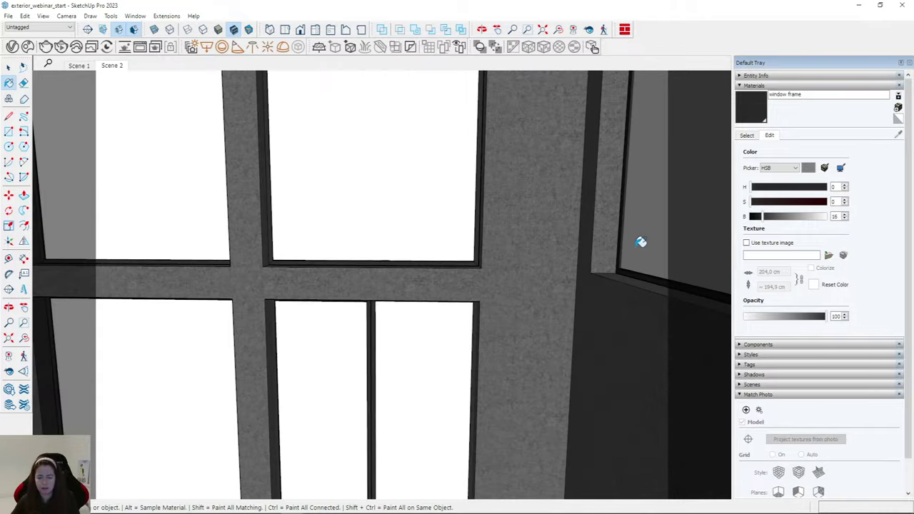
{"action": "scroll", "coordinate": [158, 244], "scroll_direction": "up", "scroll_amount": 6}
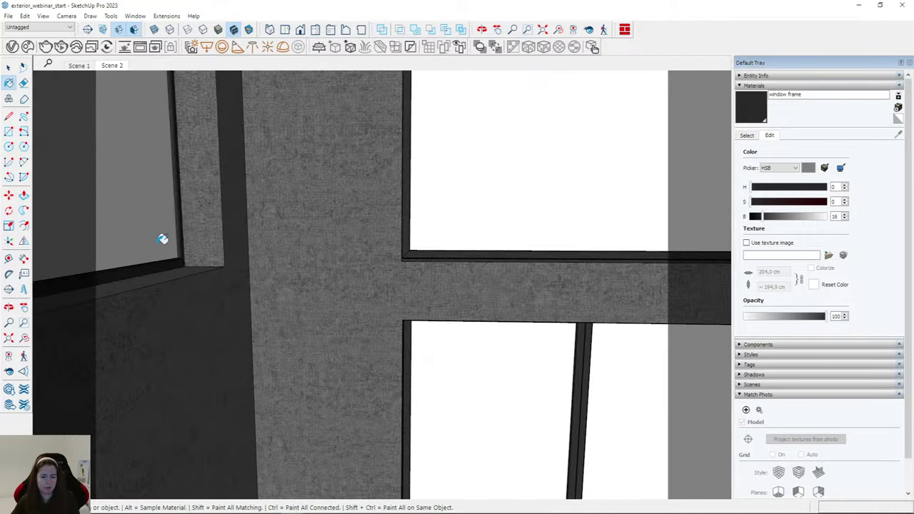
{"action": "scroll", "coordinate": [128, 204], "scroll_direction": "down", "scroll_amount": 3}
{"action": "key", "text": "space"}
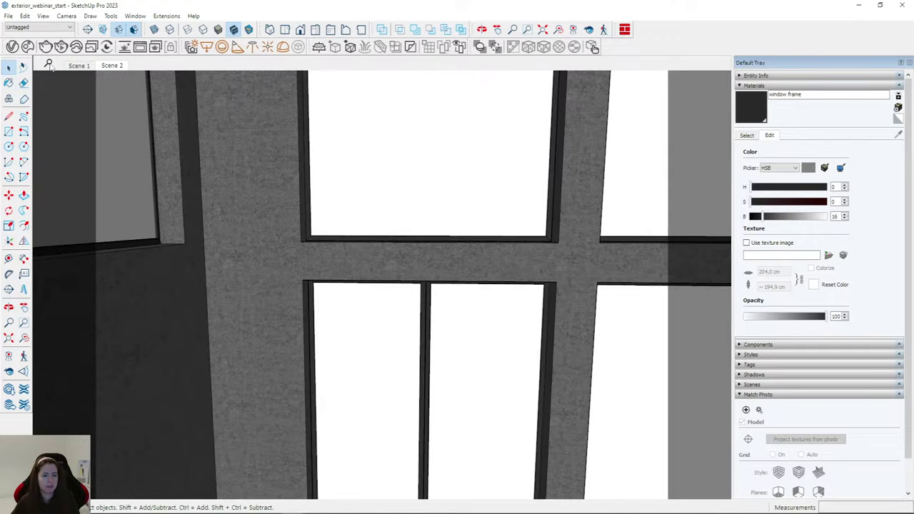
{"action": "left_click", "coordinate": [116, 66]}
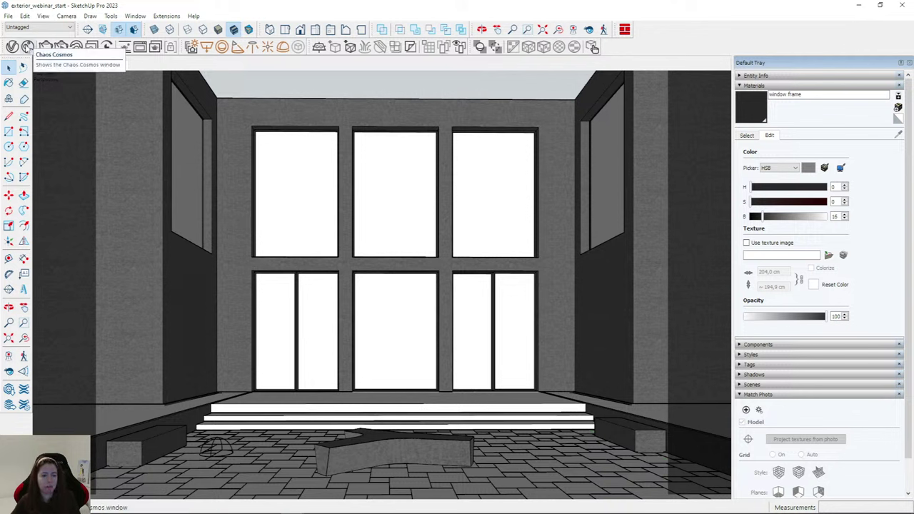
Open the Chaos Cosmos library beside the model and search it for "window".
{"action": "left_click", "coordinate": [27, 46]}
{"action": "left_click_drag", "start_coordinate": [110, 67], "coordinate": [566, 54]}
{"action": "left_click", "coordinate": [542, 113]}
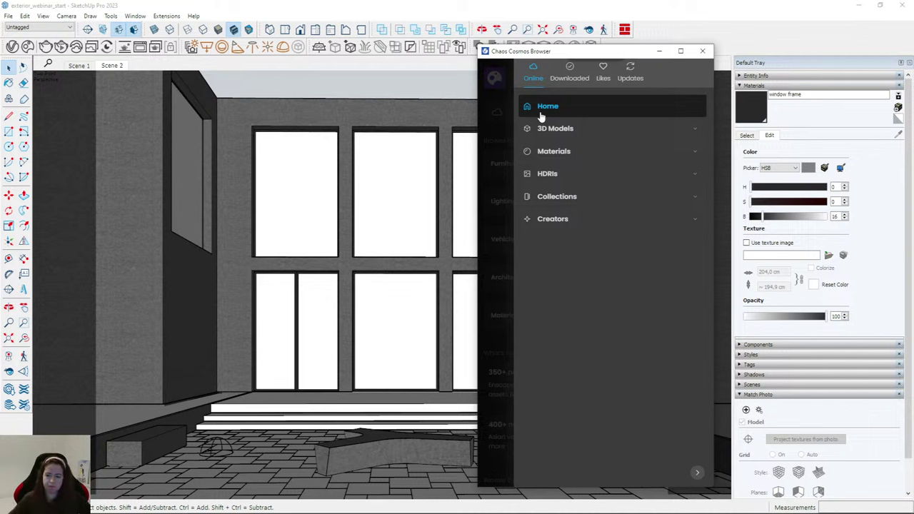
{"action": "left_click", "coordinate": [500, 128]}
{"action": "left_click", "coordinate": [548, 117]}
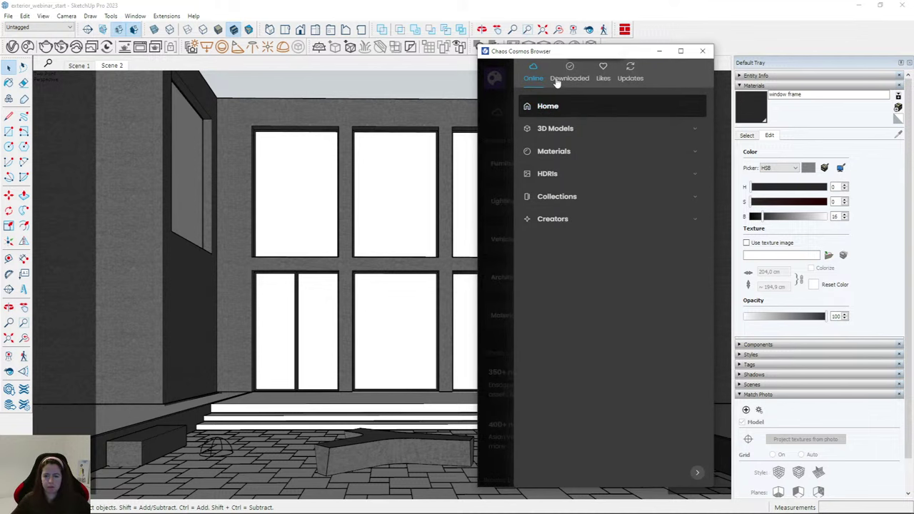
{"action": "left_click", "coordinate": [504, 116]}
{"action": "left_click", "coordinate": [548, 79]}
{"action": "type", "text": "window"}
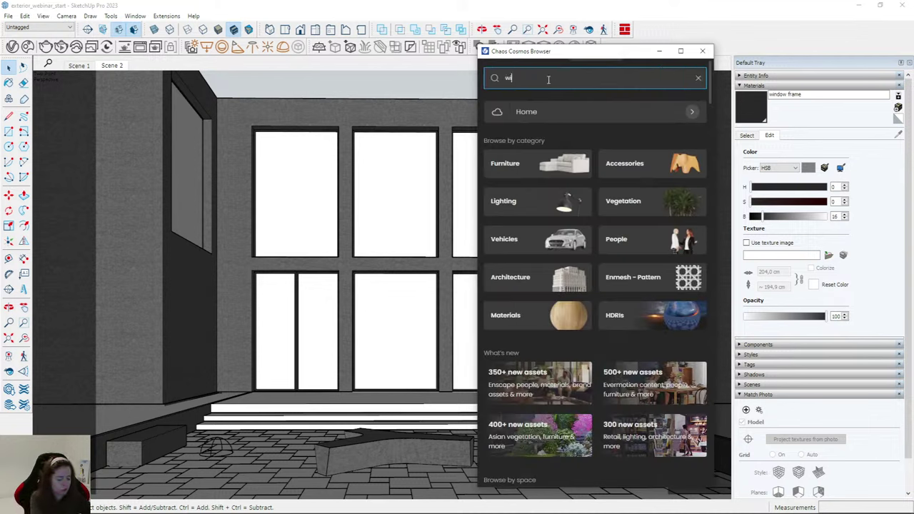
{"action": "key", "text": "Return"}
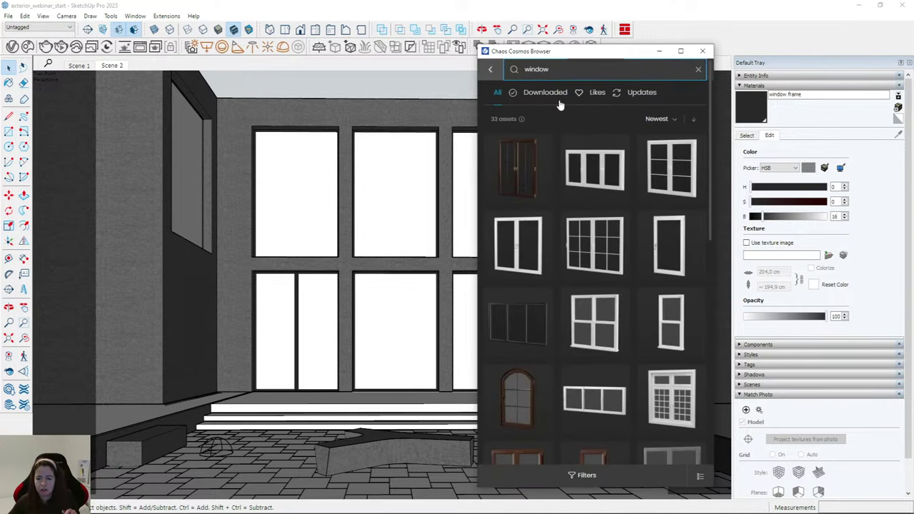
Find the Glass Window Neutral material among the window assets and import it into the scene.
{"action": "scroll", "coordinate": [592, 289], "scroll_direction": "down", "scroll_amount": 5}
{"action": "scroll", "coordinate": [556, 196], "scroll_direction": "down", "scroll_amount": 2}
{"action": "mouse_move", "coordinate": [507, 379]}
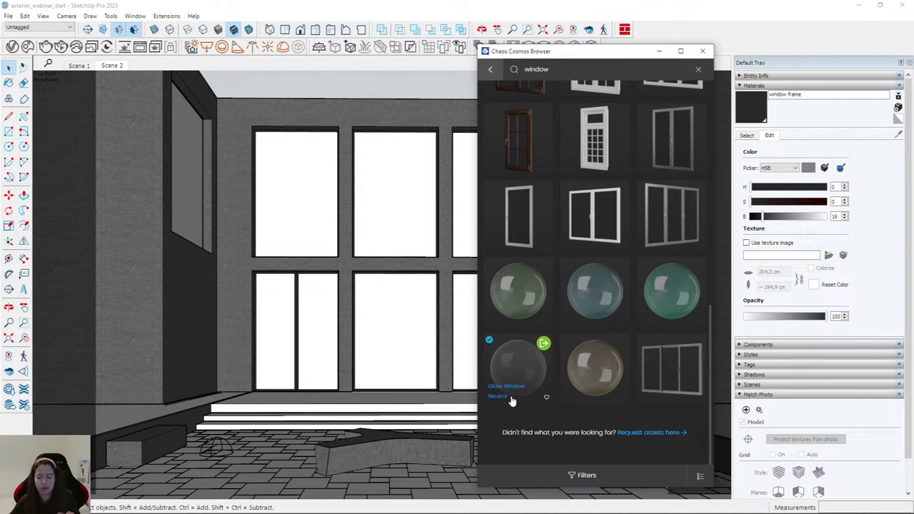
{"action": "left_click", "coordinate": [544, 344]}
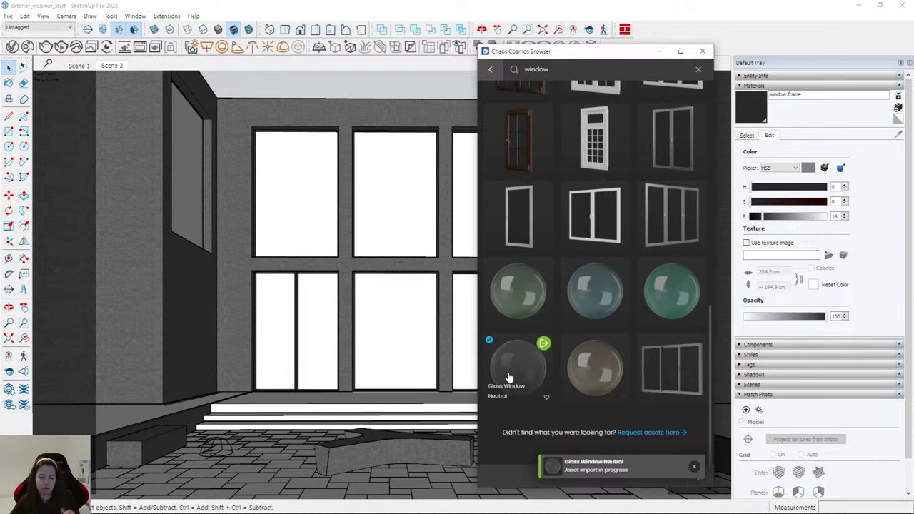
Bring up the V-Ray Asset Editor beside the library and inspect Glass Window Neutral's reflection and refraction settings.
{"action": "left_click", "coordinate": [416, 44]}
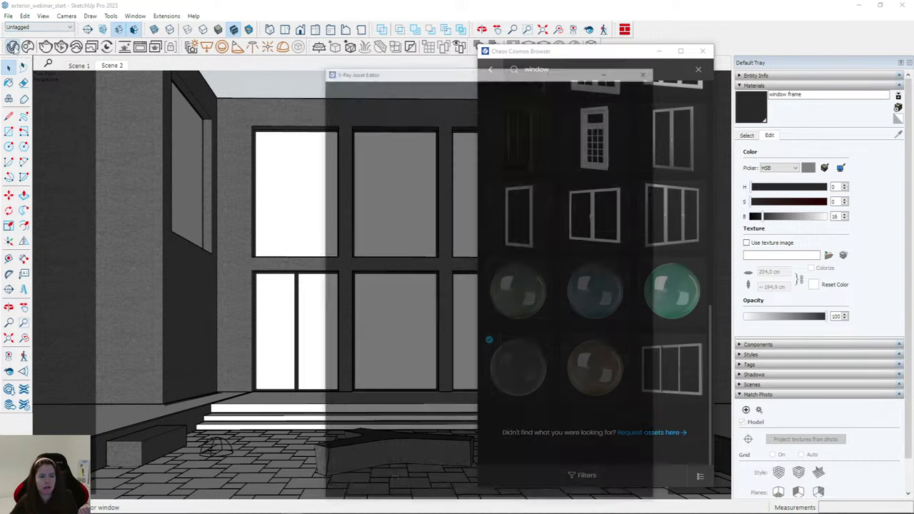
{"action": "left_click_drag", "start_coordinate": [399, 21], "coordinate": [160, 53]}
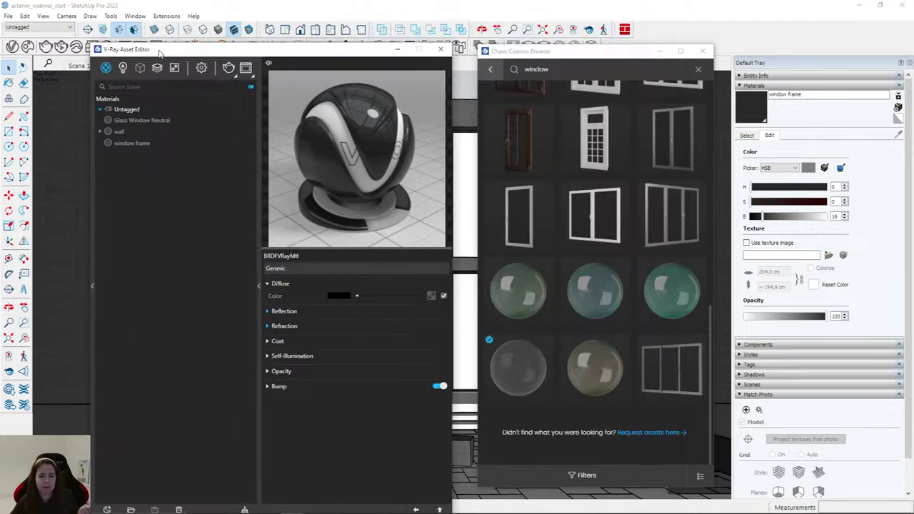
{"action": "left_click", "coordinate": [143, 121]}
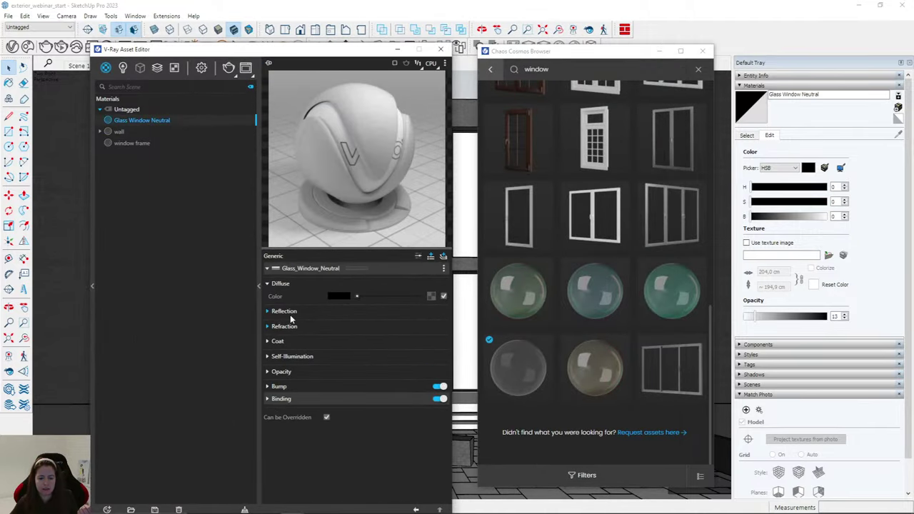
{"action": "left_click", "coordinate": [289, 312]}
{"action": "left_click", "coordinate": [288, 402]}
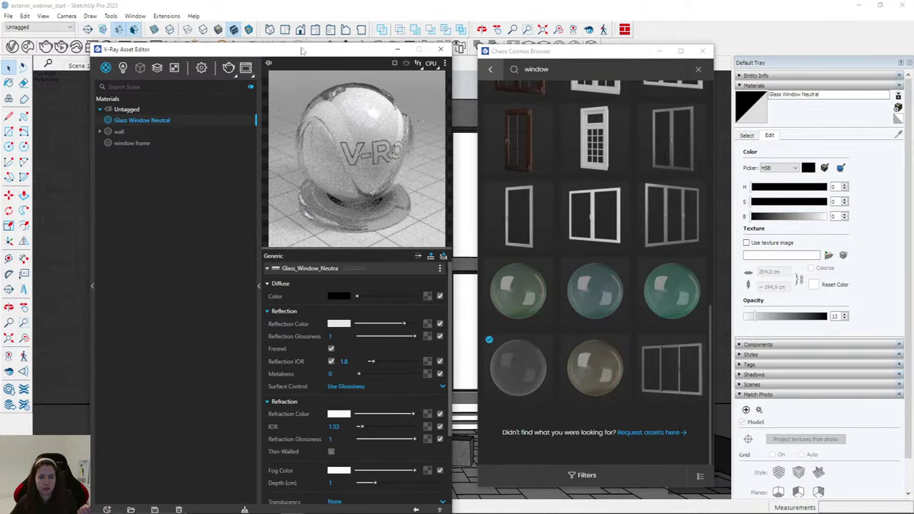
Examine the Glass Window Neutral material's reflection color, reflection IOR, refraction color and refraction IOR.
{"action": "left_click_drag", "start_coordinate": [300, 47], "coordinate": [276, 6]}
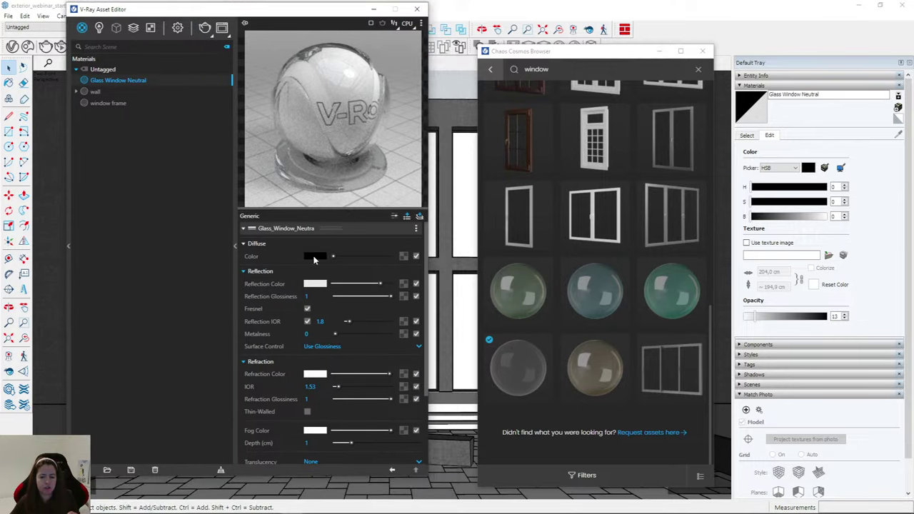
{"action": "left_click", "coordinate": [315, 285]}
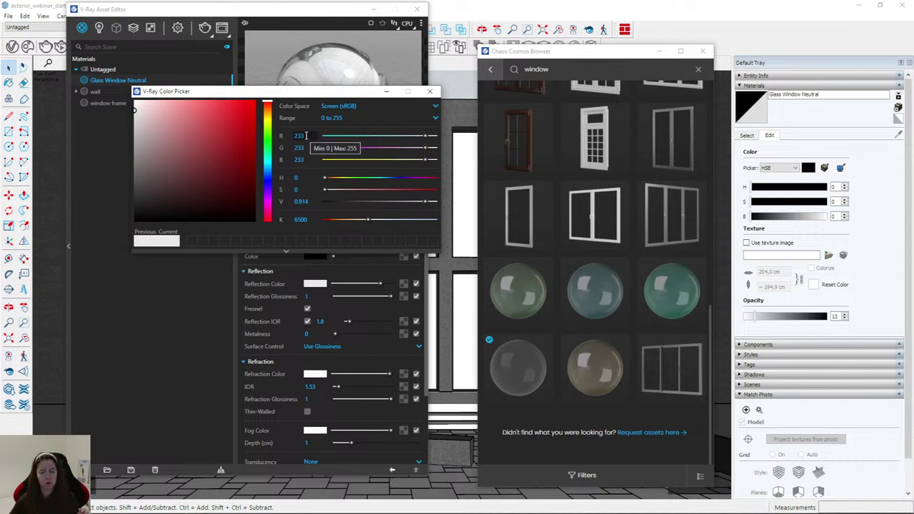
{"action": "left_click", "coordinate": [430, 91]}
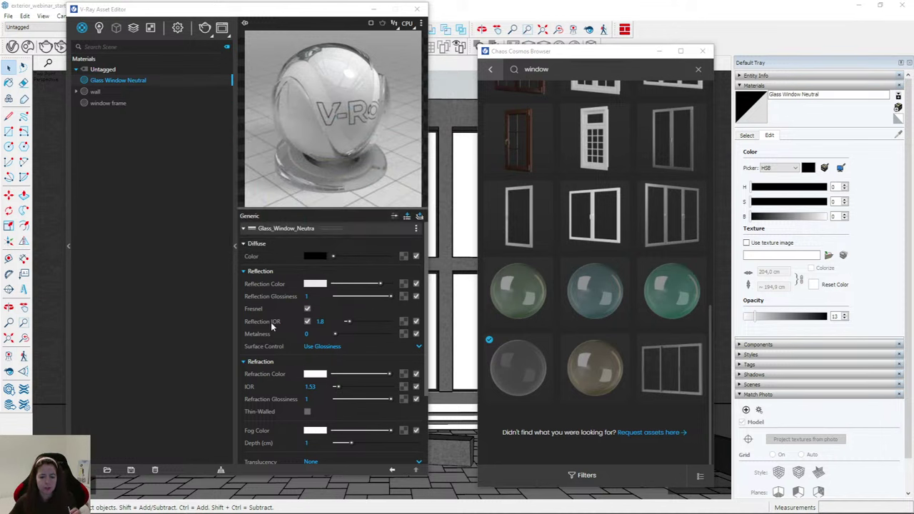
{"action": "left_click", "coordinate": [323, 321]}
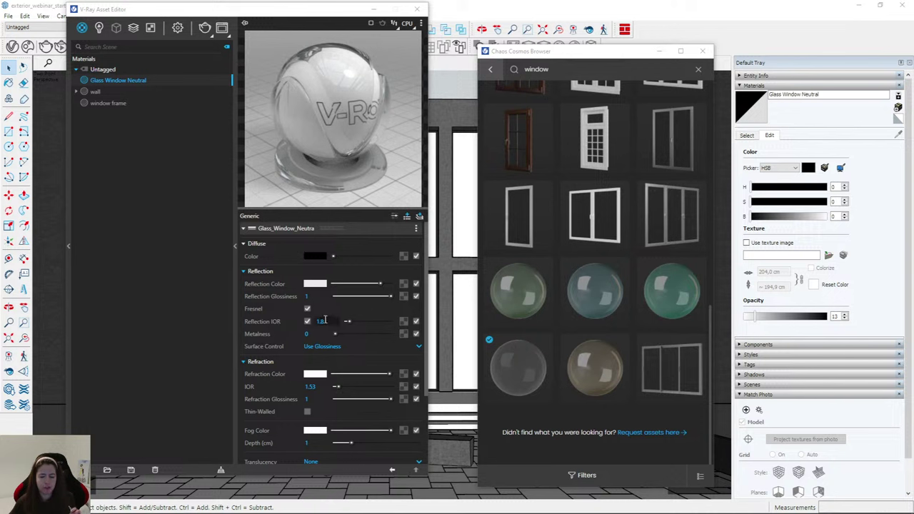
{"action": "left_click", "coordinate": [314, 374]}
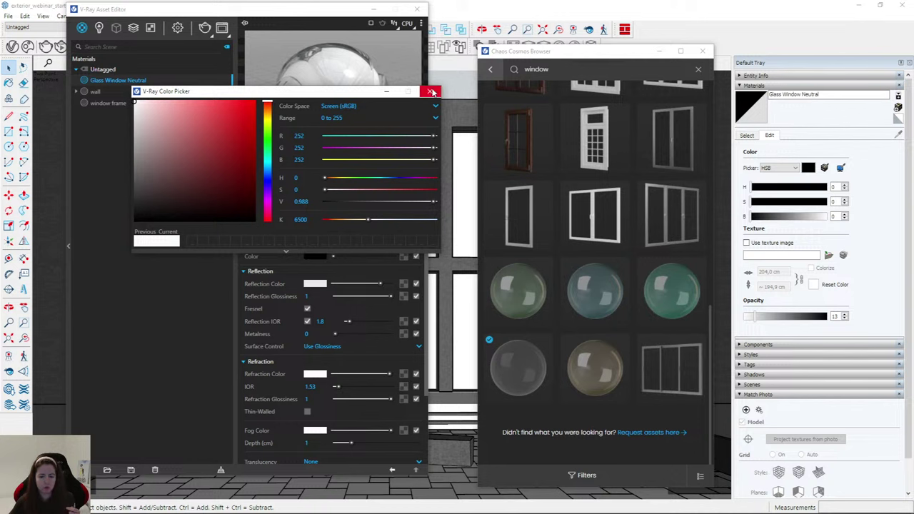
{"action": "left_click", "coordinate": [429, 91]}
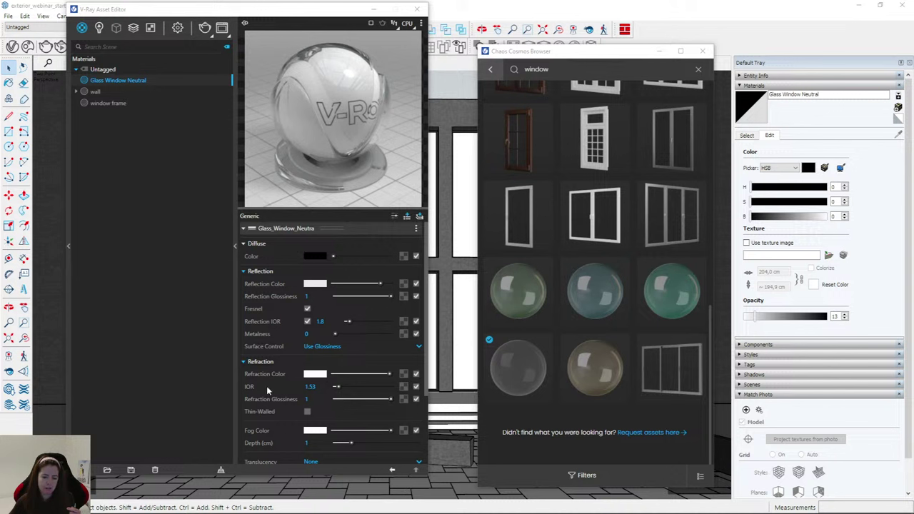
{"action": "left_click", "coordinate": [311, 387]}
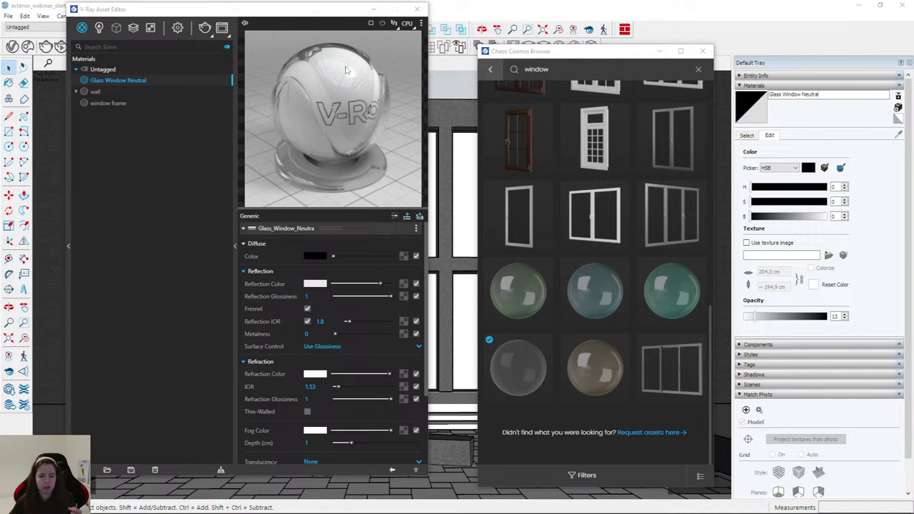
Set the Glass Window Neutral material's refraction color to a light gray of RGB 240, 240, 240.
{"action": "left_click", "coordinate": [387, 378]}
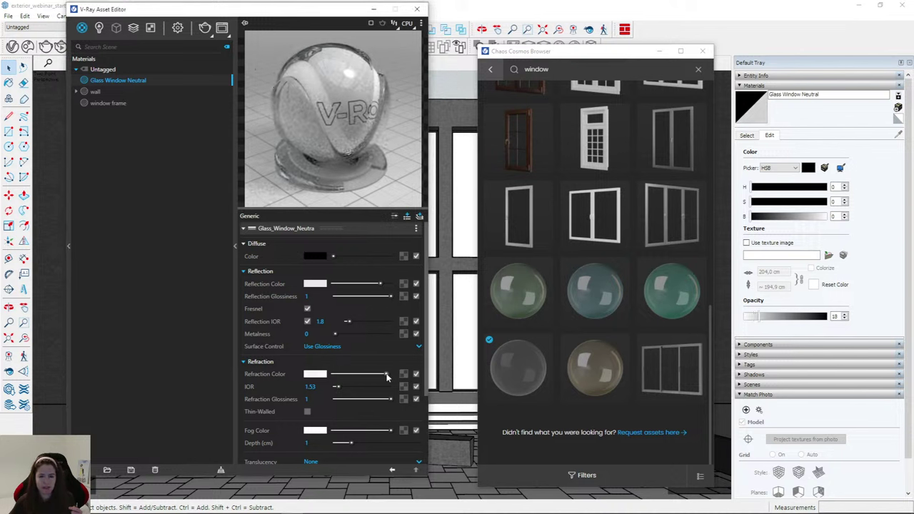
{"action": "left_click", "coordinate": [321, 378]}
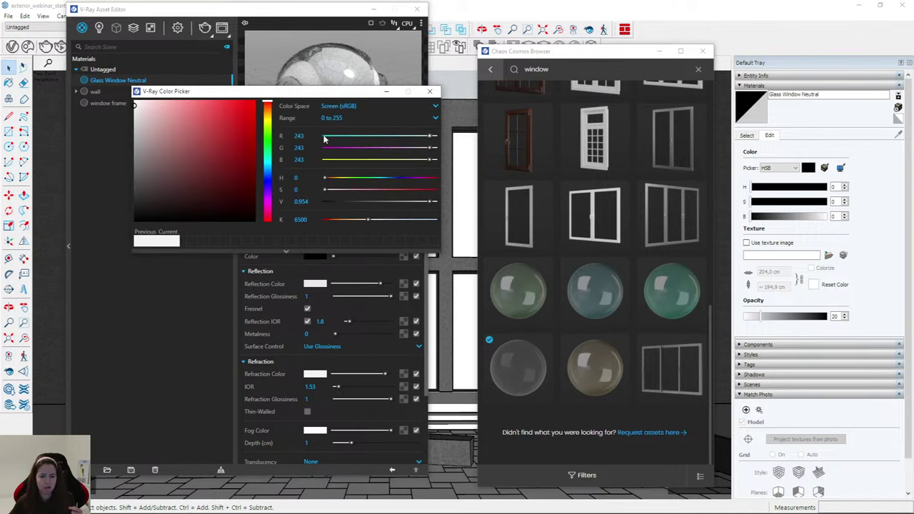
{"action": "left_click", "coordinate": [132, 106]}
{"action": "left_click_drag", "start_coordinate": [128, 104], "coordinate": [127, 108]}
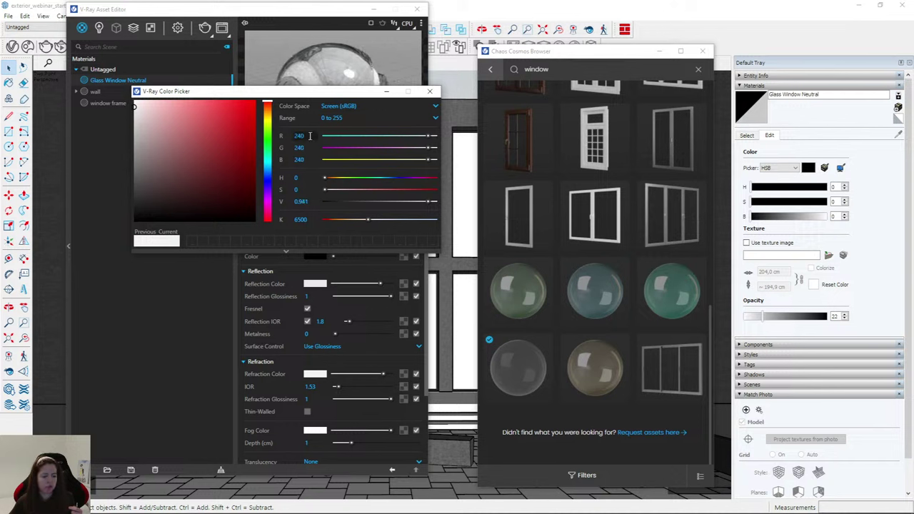
{"action": "left_click", "coordinate": [429, 92]}
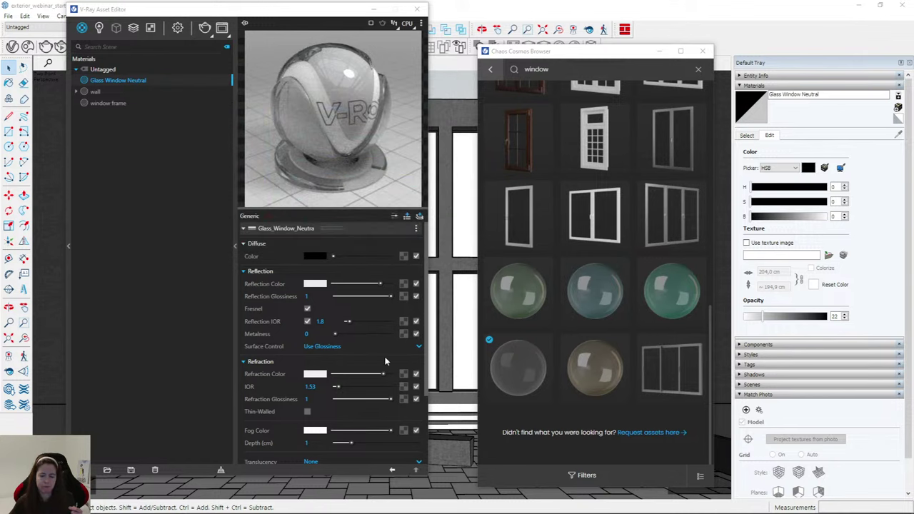
Paint the two side windows and all the front facade windows with the Glass Window Neutral material.
{"action": "left_click", "coordinate": [373, 10]}
{"action": "left_click", "coordinate": [680, 51]}
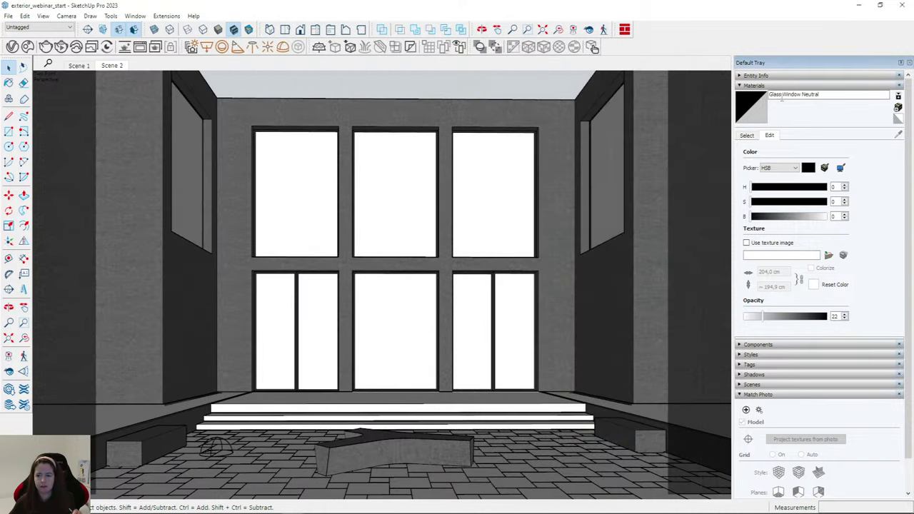
{"action": "left_click", "coordinate": [602, 157]}
{"action": "left_click", "coordinate": [194, 161]}
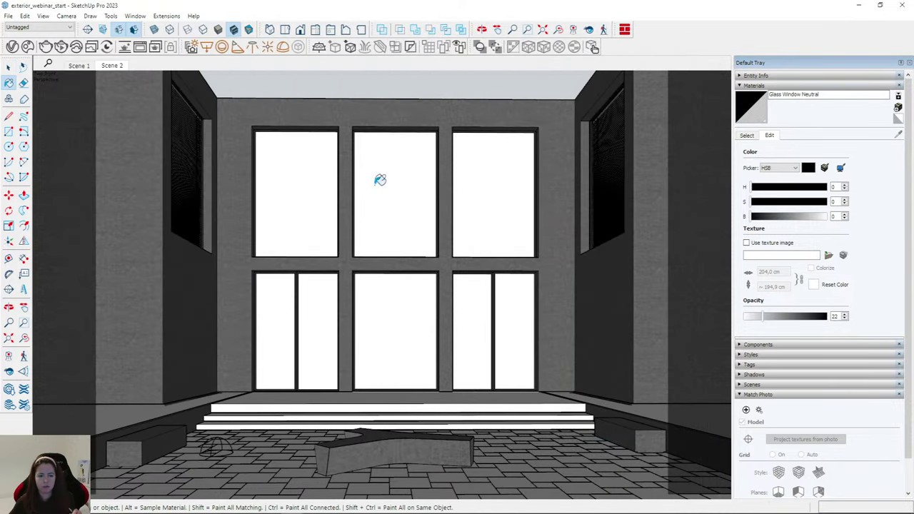
{"action": "left_click", "coordinate": [331, 179]}
{"action": "left_click", "coordinate": [398, 181]}
{"action": "left_click", "coordinate": [479, 181]}
{"action": "left_click", "coordinate": [484, 307]}
{"action": "left_click", "coordinate": [410, 318]}
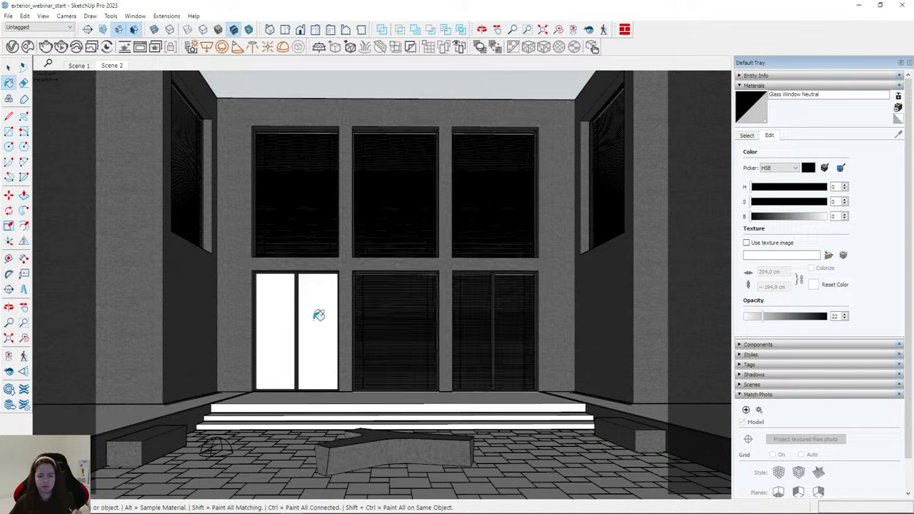
{"action": "left_click", "coordinate": [318, 315]}
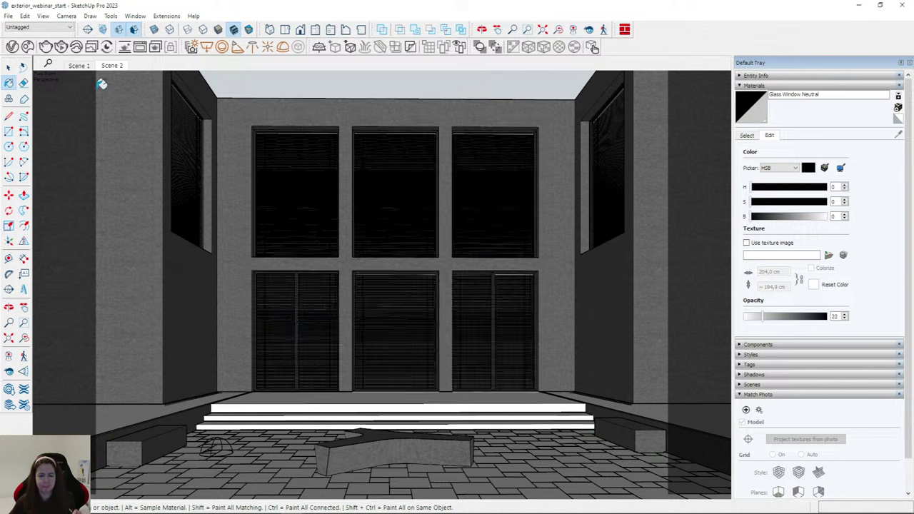
{"action": "key", "text": "space"}
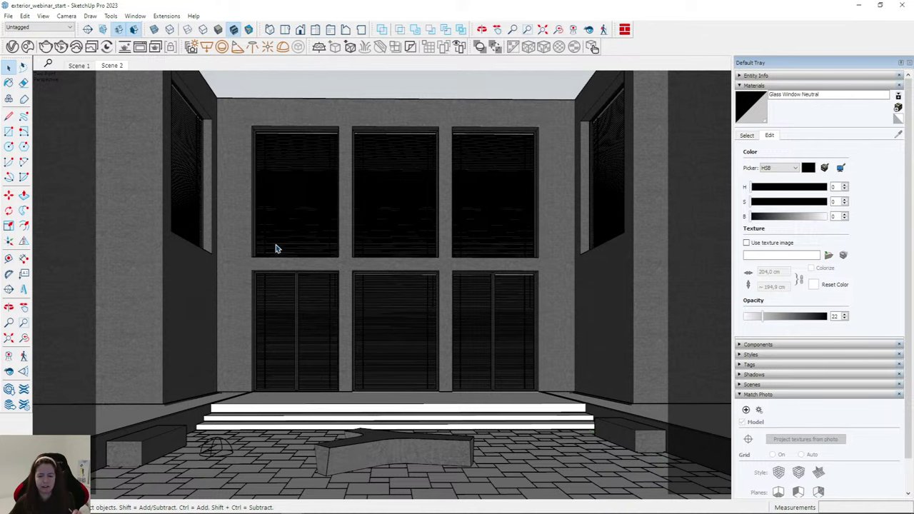
Hide the building's roof to expose the interior behind the facade windows.
{"action": "mouse_move", "coordinate": [260, 185]}
{"action": "middle_mouse_down"}
{"action": "mouse_move", "coordinate": [267, 261]}
{"action": "mouse_move", "coordinate": [253, 171]}
{"action": "middle_mouse_up"}
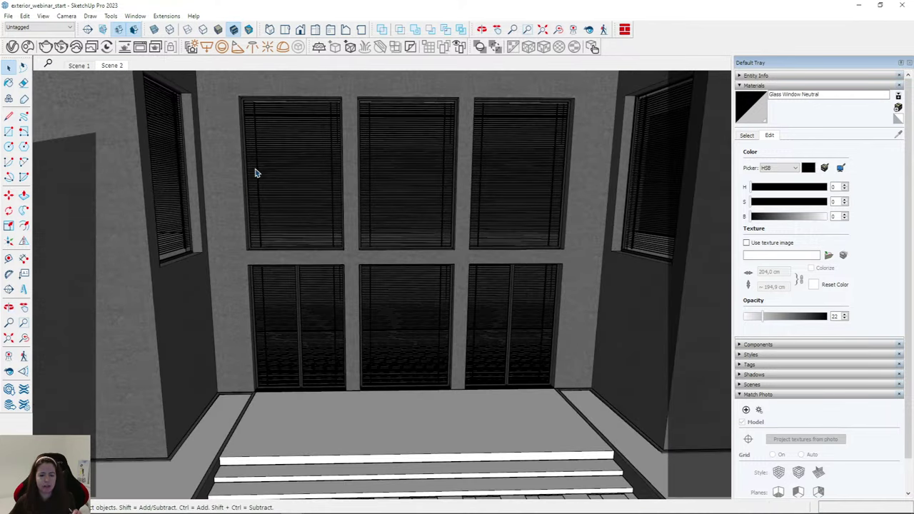
{"action": "scroll", "coordinate": [257, 193], "scroll_direction": "up", "scroll_amount": 3}
{"action": "scroll", "coordinate": [261, 214], "scroll_direction": "up", "scroll_amount": 2}
{"action": "middle_click_drag", "start_coordinate": [261, 212], "coordinate": [365, 230]}
{"action": "left_click", "coordinate": [365, 231]}
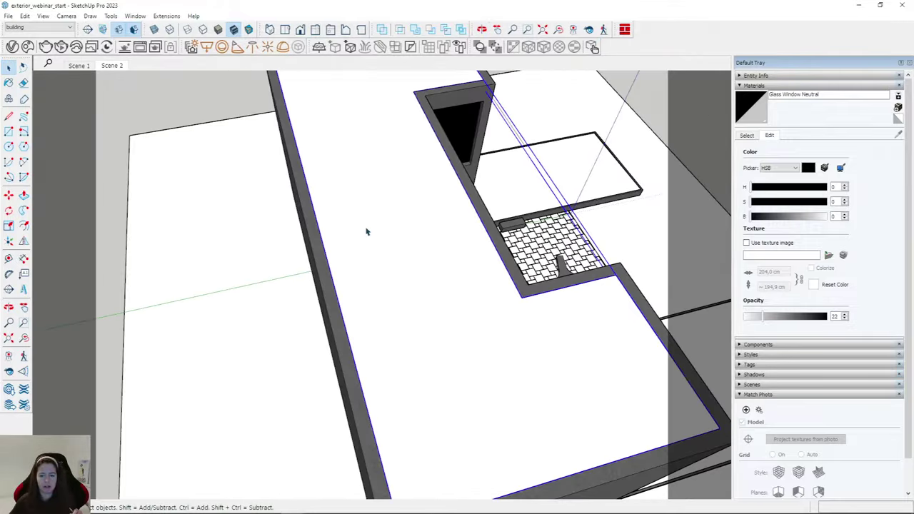
{"action": "right_click", "coordinate": [382, 201]}
{"action": "left_click", "coordinate": [398, 226]}
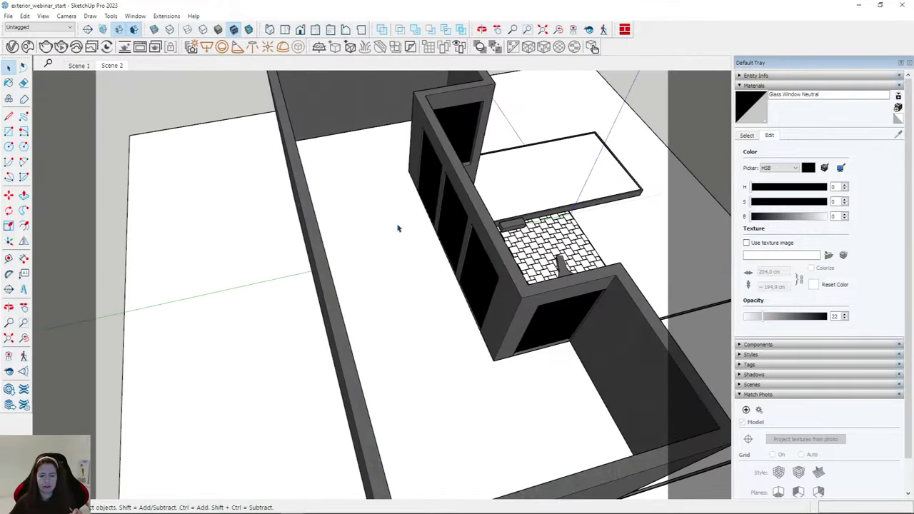
Select the blinds of the upper end window from inside the building and examine their slats up close.
{"action": "middle_click_drag", "start_coordinate": [340, 293], "coordinate": [522, 300]}
{"action": "scroll", "coordinate": [450, 188], "scroll_direction": "up", "scroll_amount": 3}
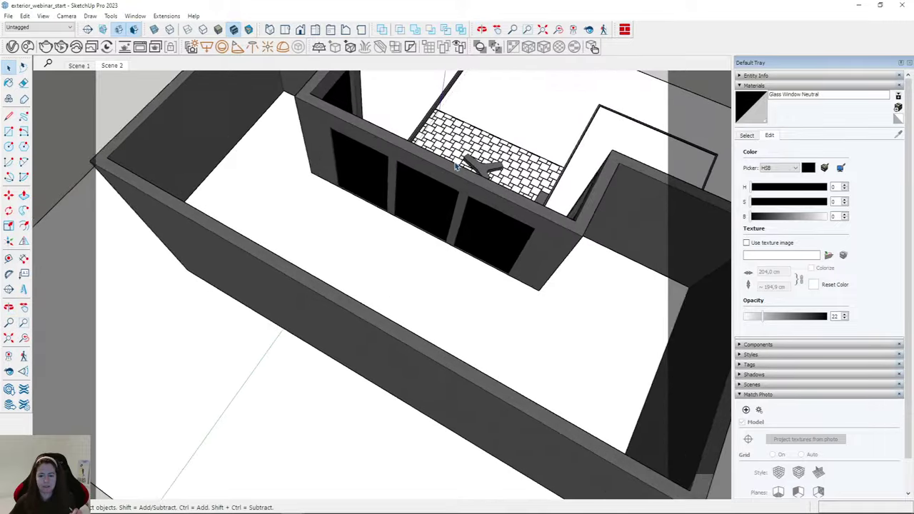
{"action": "scroll", "coordinate": [450, 188], "scroll_direction": "up", "scroll_amount": 5}
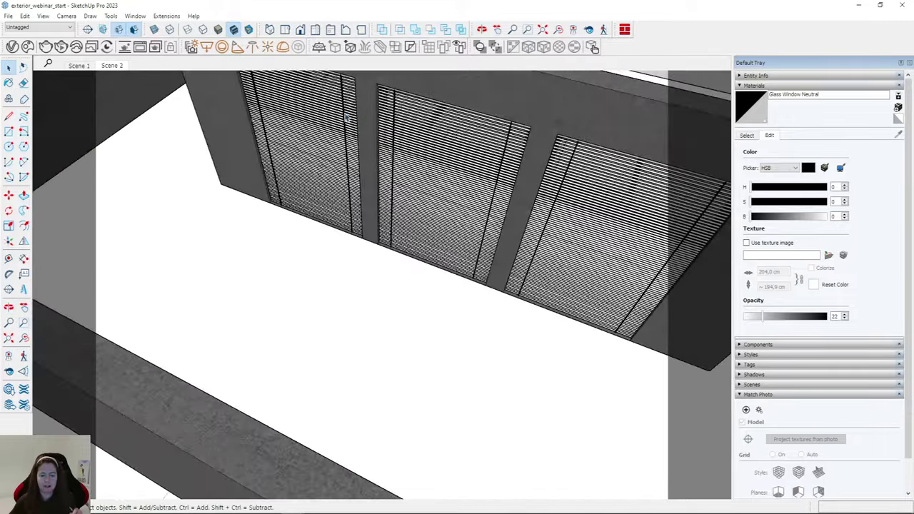
{"action": "scroll", "coordinate": [347, 116], "scroll_direction": "up", "scroll_amount": 6}
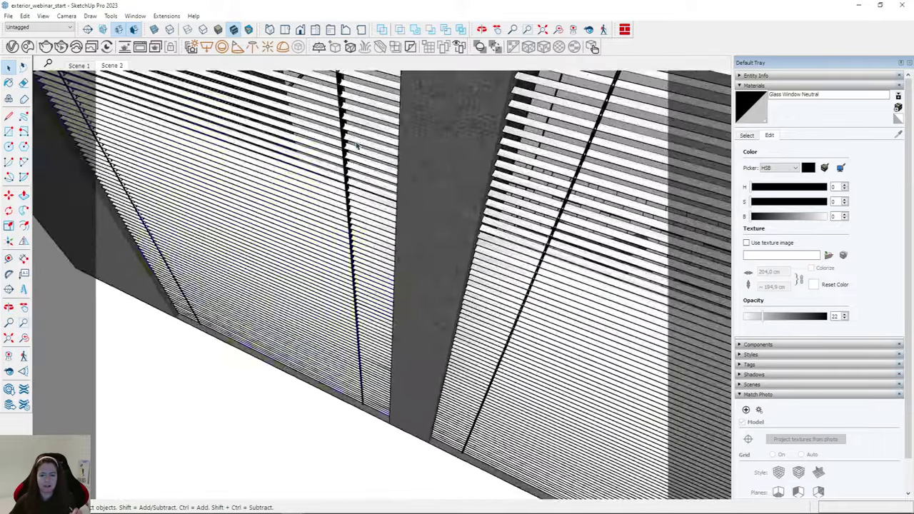
{"action": "left_click", "coordinate": [359, 147]}
{"action": "middle_click_drag", "start_coordinate": [358, 148], "coordinate": [153, 228]}
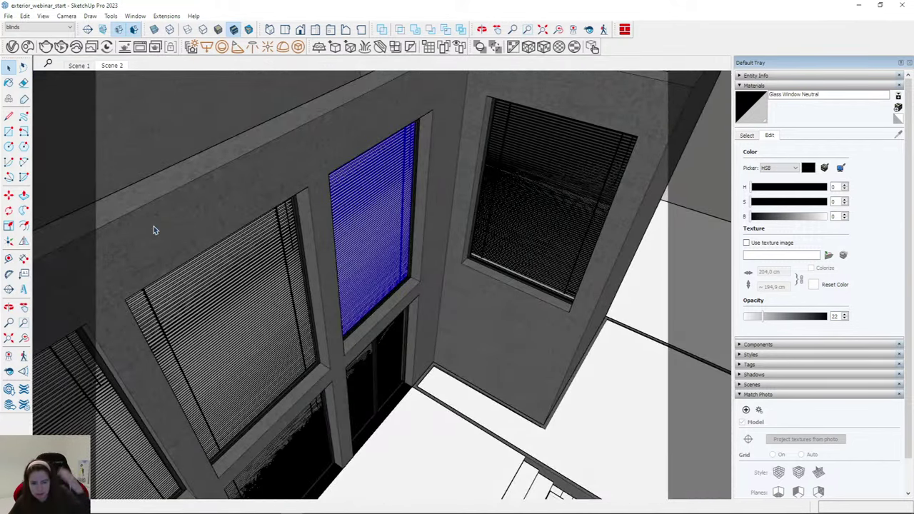
{"action": "middle_click_drag", "start_coordinate": [206, 247], "coordinate": [529, 259]}
{"action": "scroll", "coordinate": [267, 229], "scroll_direction": "up", "scroll_amount": 3}
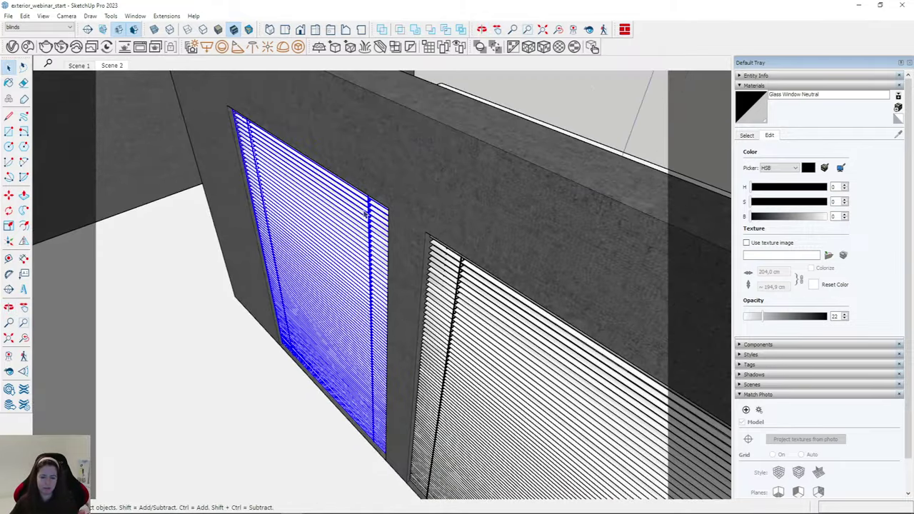
{"action": "scroll", "coordinate": [348, 216], "scroll_direction": "up", "scroll_amount": 5}
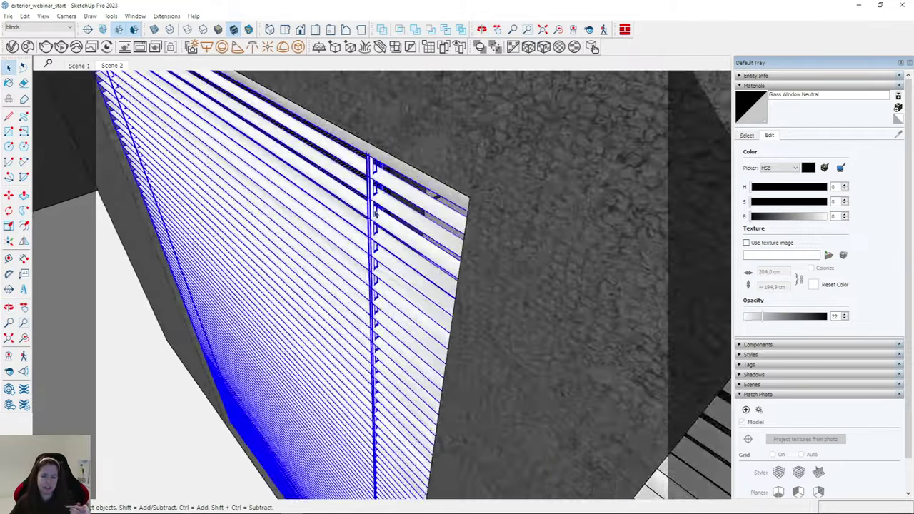
{"action": "scroll", "coordinate": [376, 212], "scroll_direction": "up", "scroll_amount": 4}
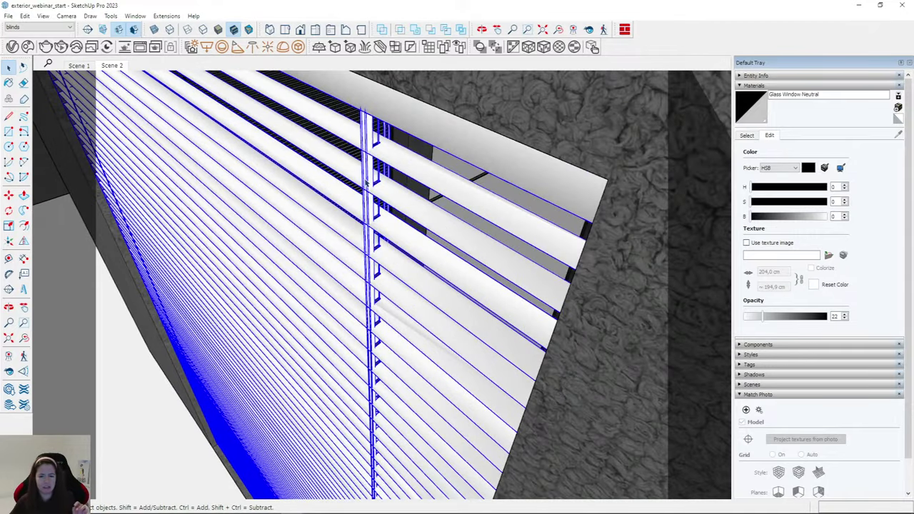
Create a new Generic V-Ray material and name it blinds.
{"action": "left_click", "coordinate": [12, 46]}
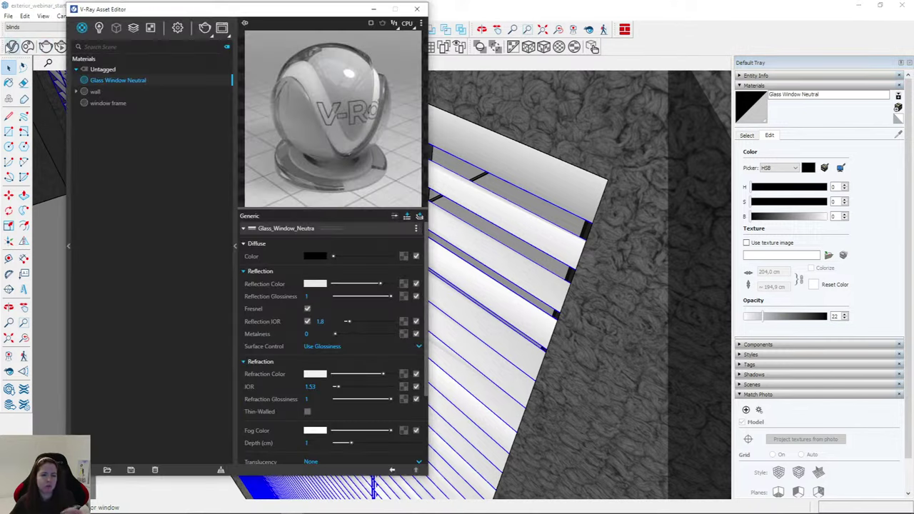
{"action": "left_click_drag", "start_coordinate": [130, 9], "coordinate": [510, 28]}
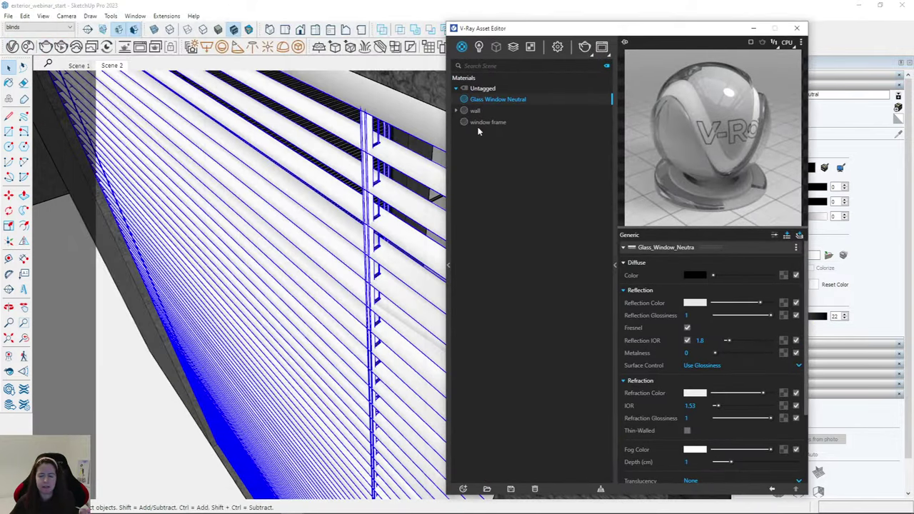
{"action": "left_click", "coordinate": [463, 490]}
{"action": "mouse_move", "coordinate": [476, 476]}
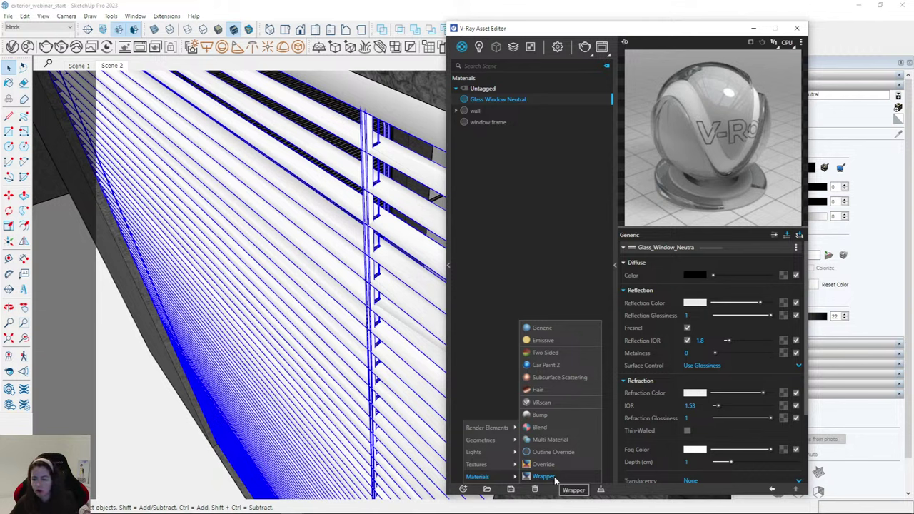
{"action": "left_click", "coordinate": [542, 328]}
{"action": "double_click", "coordinate": [492, 100]}
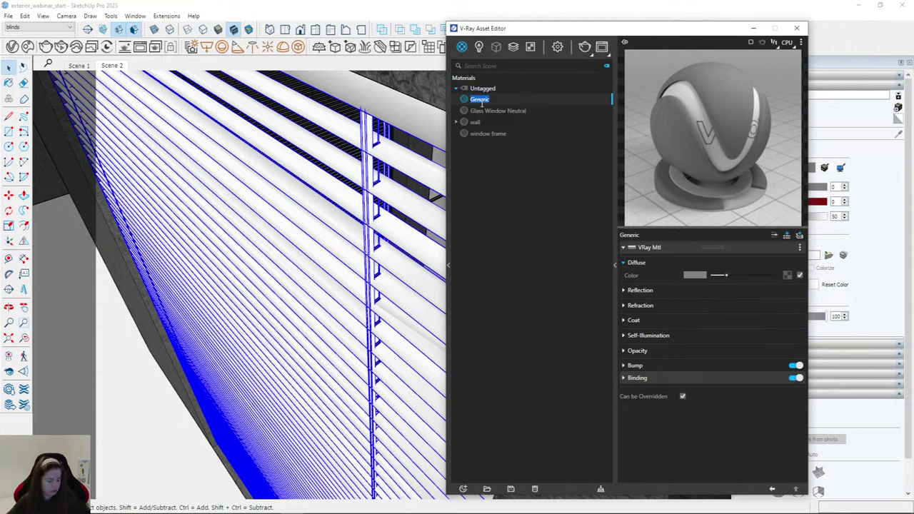
{"action": "type", "text": "blinds"}
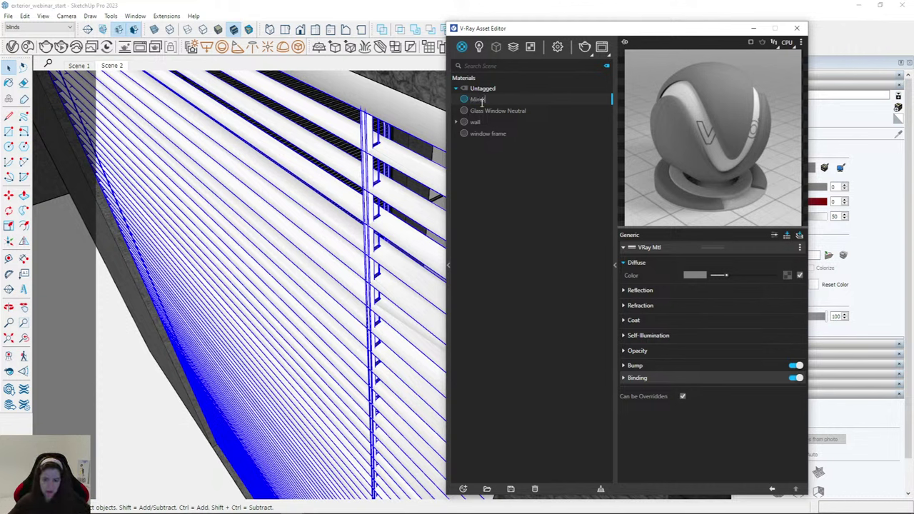
{"action": "key", "text": "Return"}
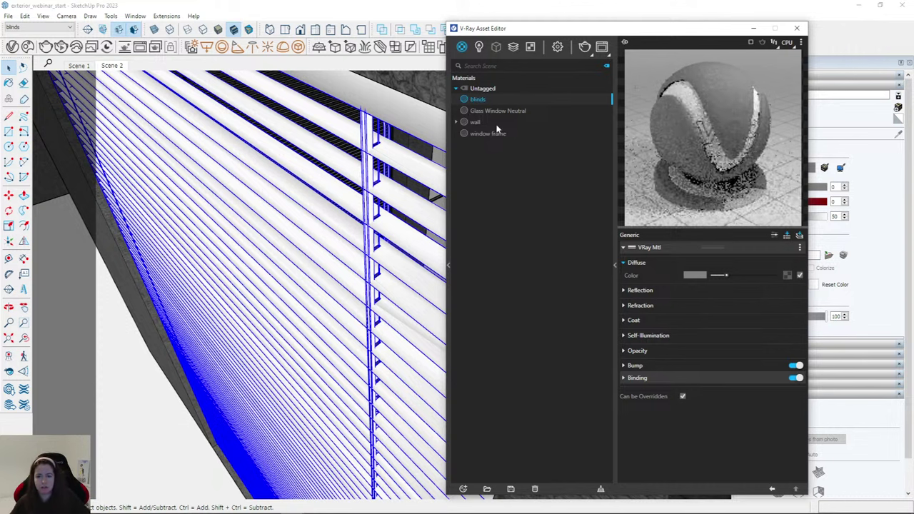
Give the blinds material a light reflection color and set its reflection glossiness to 0.7.
{"action": "left_click", "coordinate": [695, 275]}
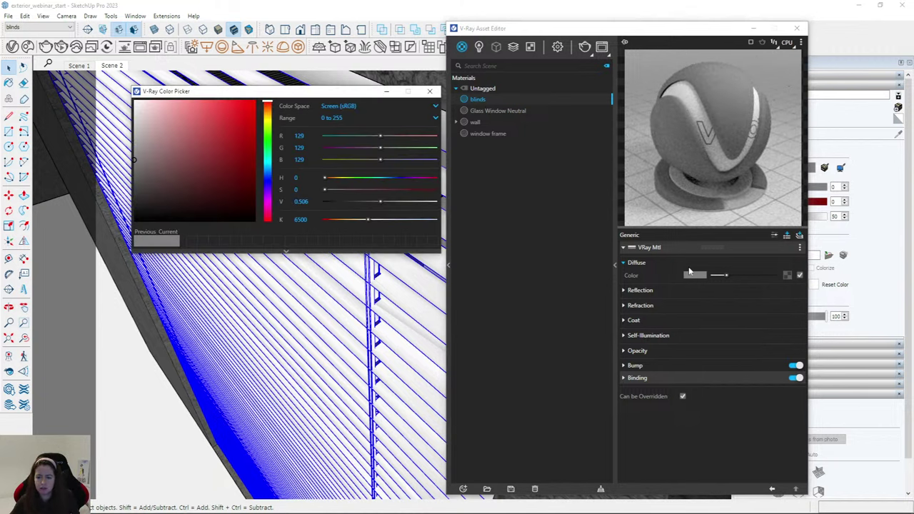
{"action": "left_click", "coordinate": [429, 91]}
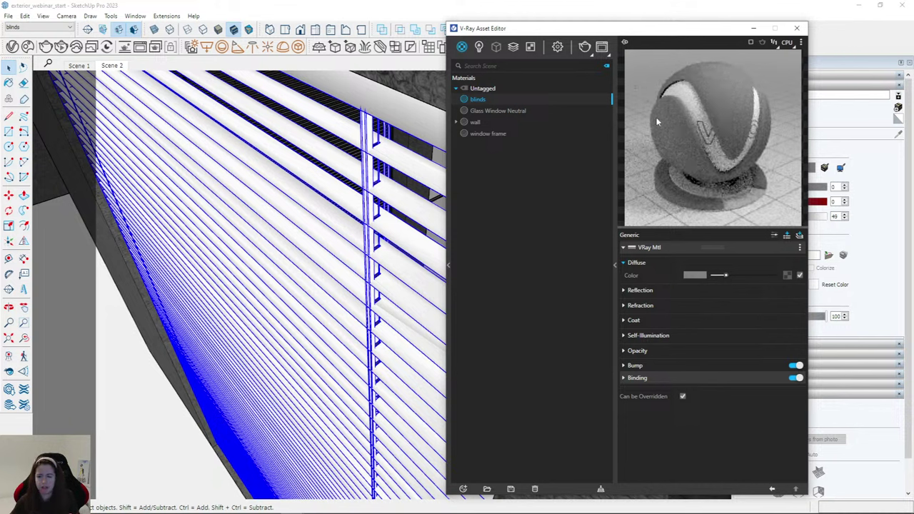
{"action": "left_click", "coordinate": [640, 291]}
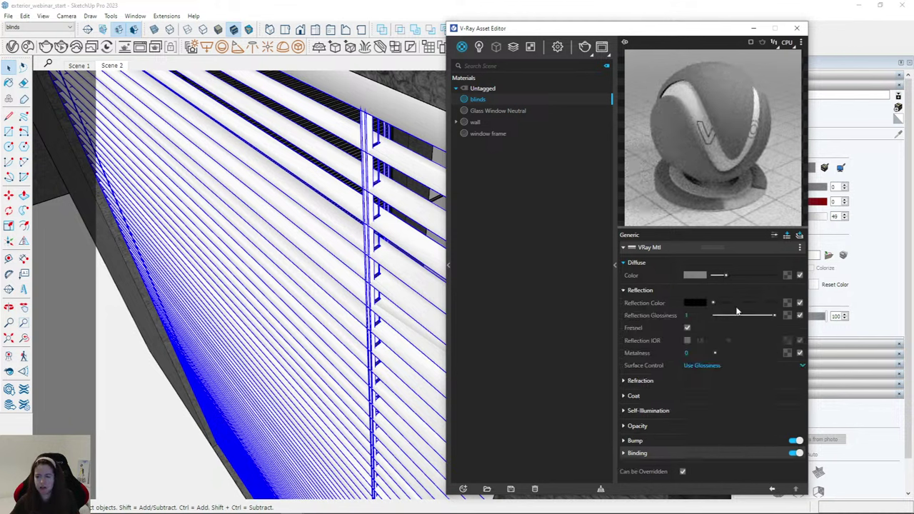
{"action": "left_click", "coordinate": [757, 303]}
{"action": "left_click", "coordinate": [752, 315]}
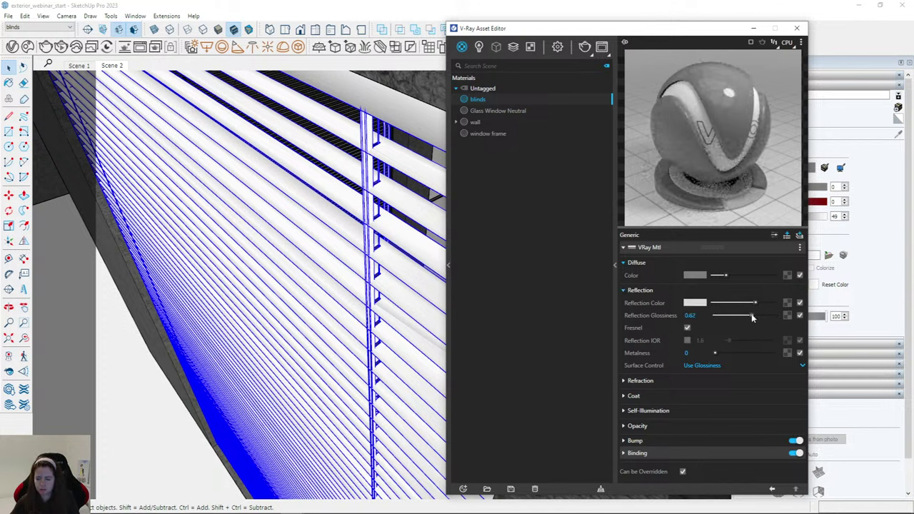
{"action": "left_click", "coordinate": [756, 315]}
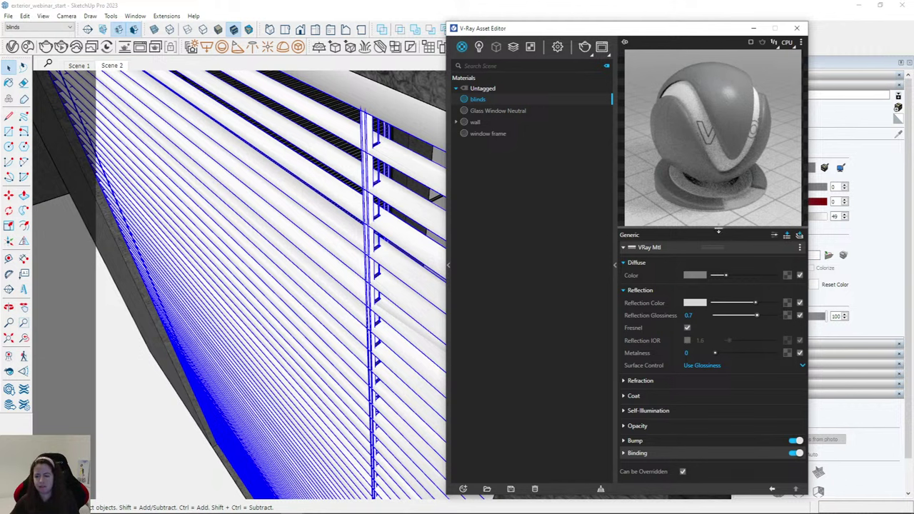
{"action": "left_click", "coordinate": [725, 291]}
{"action": "left_click", "coordinate": [677, 291]}
Paint the selected blinds and the blinds of the other two upper front windows with the blinds material.
{"action": "scroll", "coordinate": [363, 212], "scroll_direction": "down", "scroll_amount": 6}
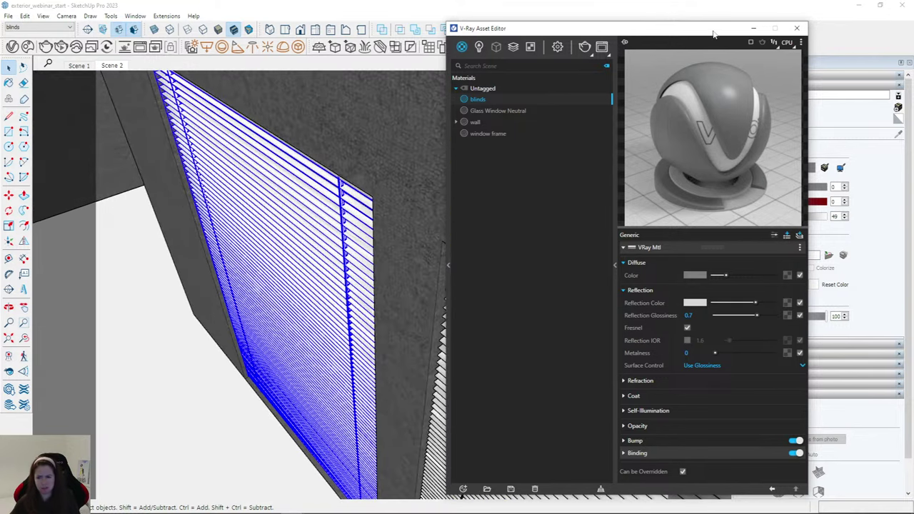
{"action": "left_click_drag", "start_coordinate": [743, 30], "coordinate": [655, 47]}
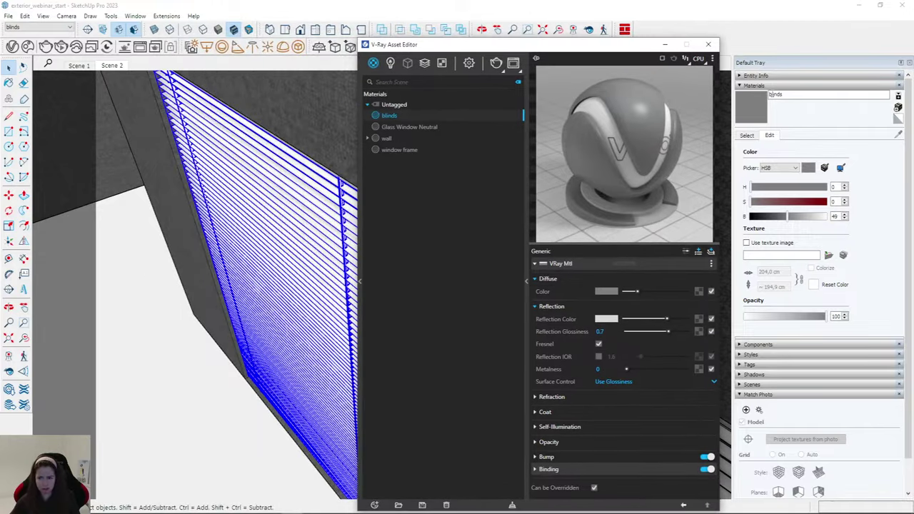
{"action": "left_click", "coordinate": [756, 113]}
{"action": "left_click", "coordinate": [320, 208]}
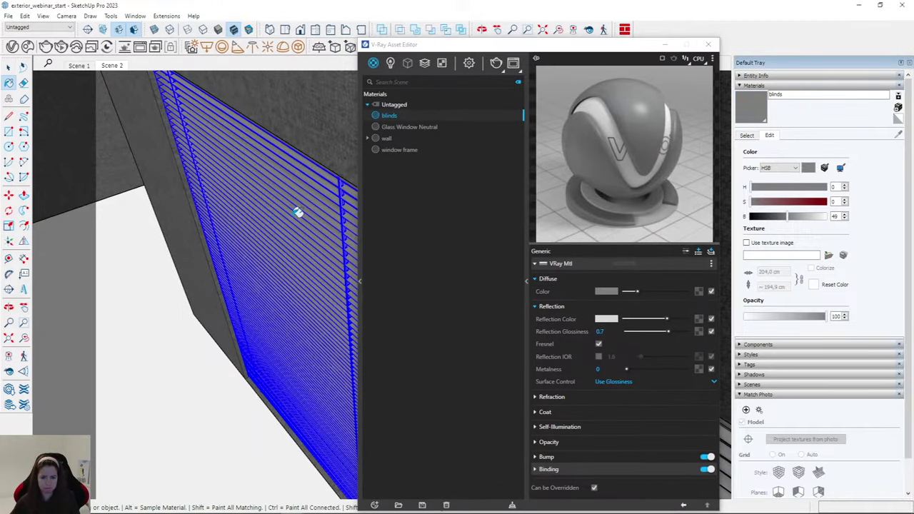
{"action": "scroll", "coordinate": [274, 167], "scroll_direction": "down", "scroll_amount": 1}
{"action": "left_click", "coordinate": [709, 58]}
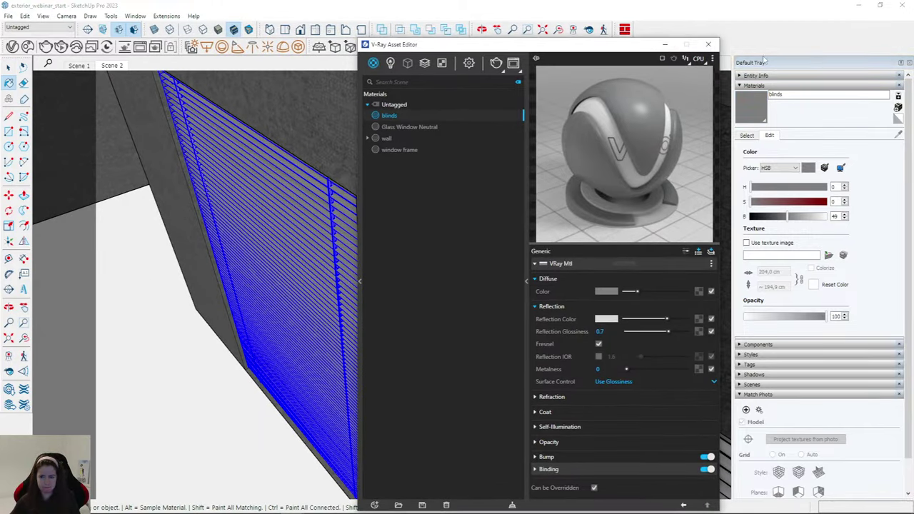
{"action": "left_click_drag", "start_coordinate": [579, 49], "coordinate": [777, 57]}
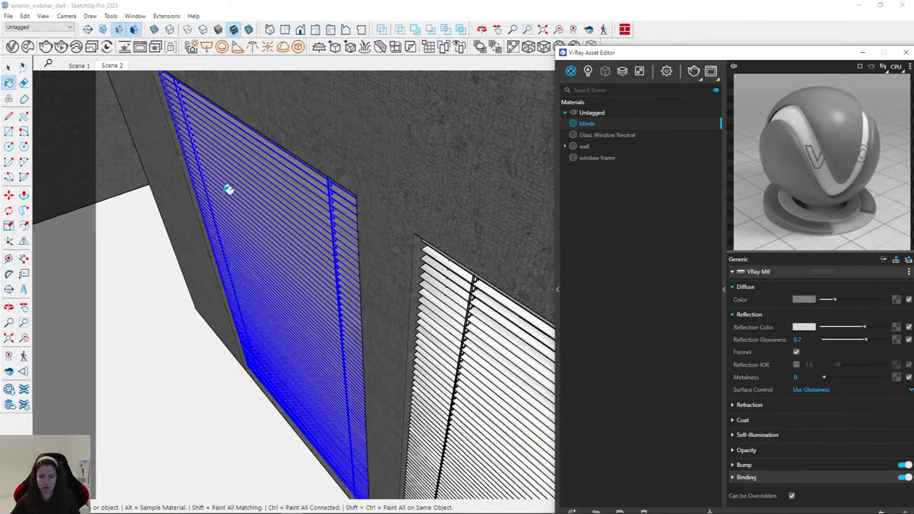
{"action": "scroll", "coordinate": [421, 303], "scroll_direction": "down", "scroll_amount": 3}
{"action": "left_click", "coordinate": [419, 357]}
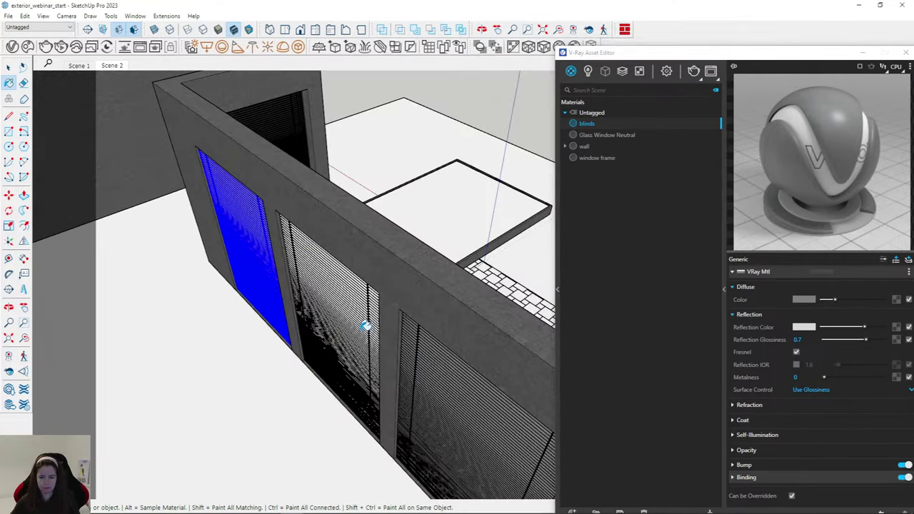
{"action": "left_click", "coordinate": [366, 326]}
Clear the blinds selection and paint the blinds of the lower row of front windows with the blinds material.
{"action": "key", "text": "space"}
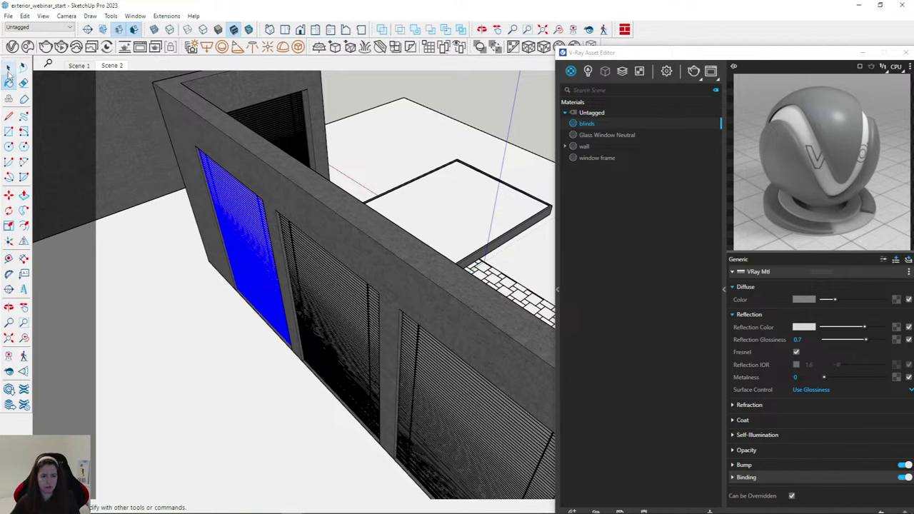
{"action": "right_click", "coordinate": [160, 301]}
{"action": "left_click", "coordinate": [179, 327]}
{"action": "middle_click_drag", "start_coordinate": [159, 243], "coordinate": [371, 264]}
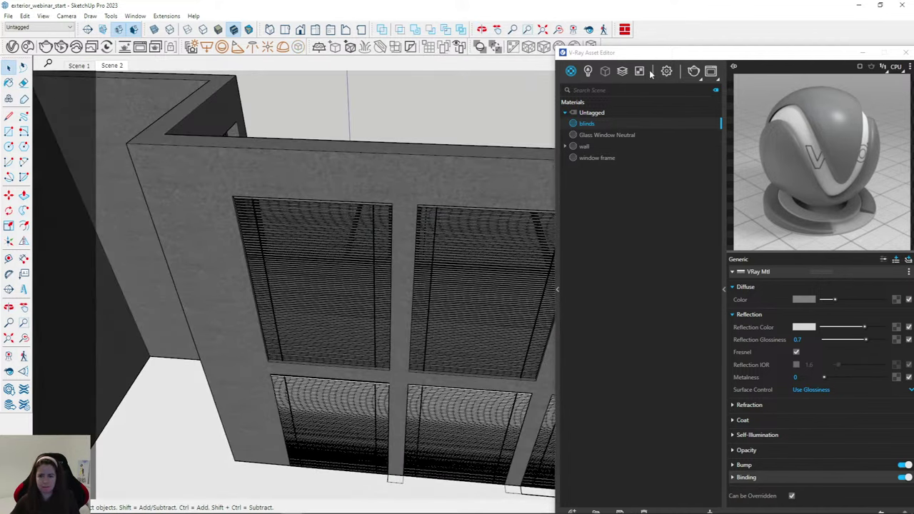
{"action": "left_click_drag", "start_coordinate": [799, 54], "coordinate": [623, 54]}
{"action": "left_click", "coordinate": [652, 45]}
{"action": "key", "text": "b"}
{"action": "scroll", "coordinate": [578, 429], "scroll_direction": "up", "scroll_amount": 5}
{"action": "left_click", "coordinate": [560, 408]}
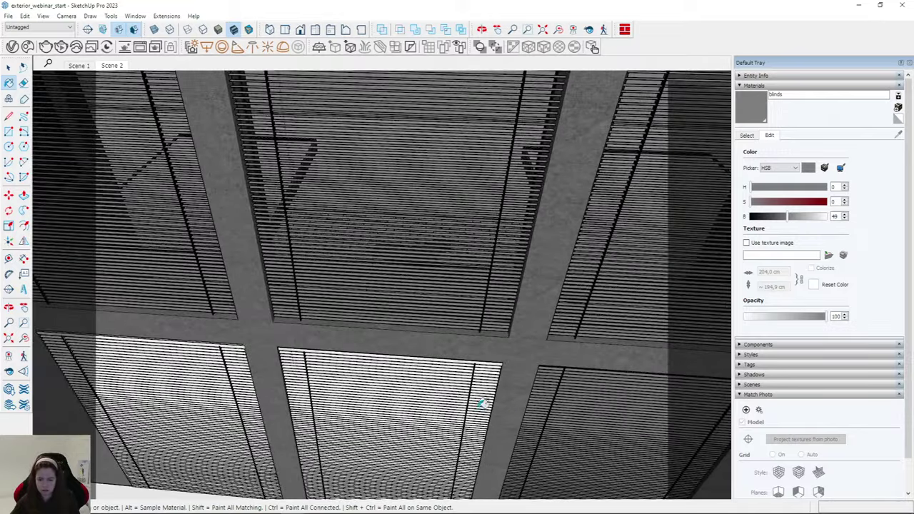
{"action": "left_click", "coordinate": [455, 397]}
{"action": "left_click", "coordinate": [157, 393]}
Paint the side window blinds with the blinds material and return to the Scene 2 view.
{"action": "scroll", "coordinate": [469, 404], "scroll_direction": "down", "scroll_amount": 5}
{"action": "mouse_move", "coordinate": [519, 381]}
{"action": "middle_mouse_down"}
{"action": "mouse_move", "coordinate": [255, 224]}
{"action": "mouse_move", "coordinate": [472, 202]}
{"action": "mouse_move", "coordinate": [82, 265]}
{"action": "mouse_move", "coordinate": [198, 281]}
{"action": "mouse_move", "coordinate": [167, 216]}
{"action": "middle_mouse_up"}
{"action": "left_click", "coordinate": [246, 270]}
{"action": "scroll", "coordinate": [455, 316], "scroll_direction": "up", "scroll_amount": 2}
{"action": "left_click", "coordinate": [468, 316]}
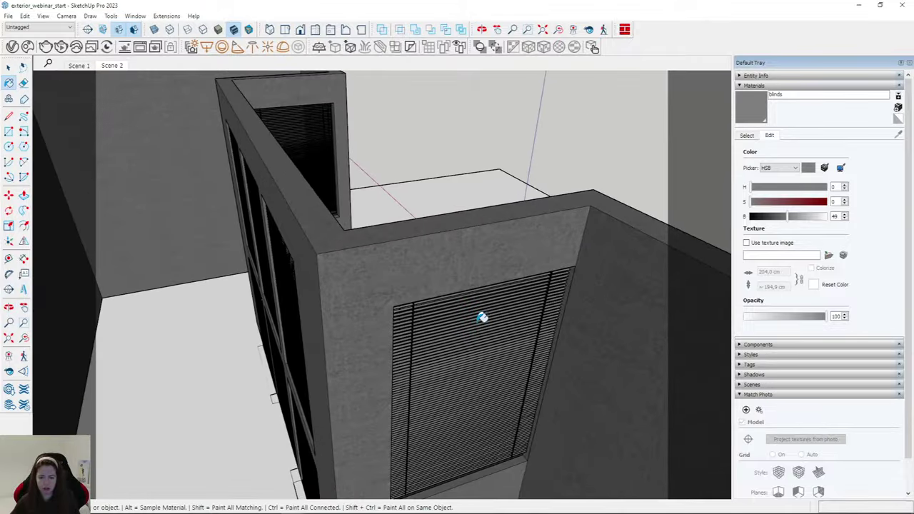
{"action": "left_click", "coordinate": [112, 65]}
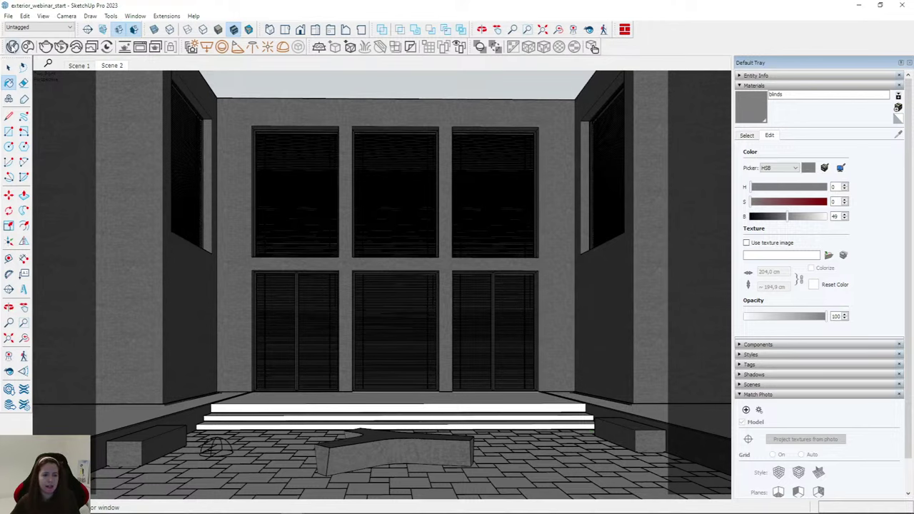
Exclude the blinds and window frame materials from the material override, checking the Glass Window Neutral and wall materials as well.
{"action": "left_click", "coordinate": [12, 46]}
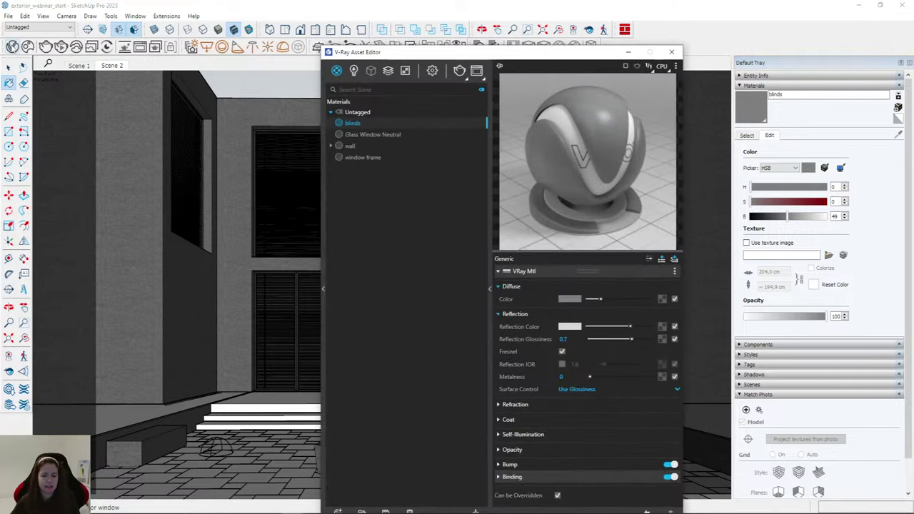
{"action": "left_click_drag", "start_coordinate": [394, 65], "coordinate": [375, 37]}
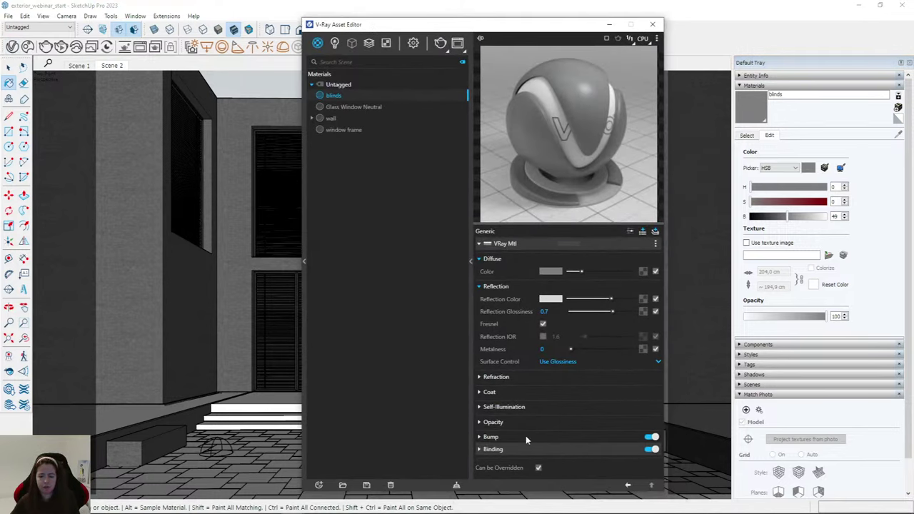
{"action": "left_click", "coordinate": [363, 106]}
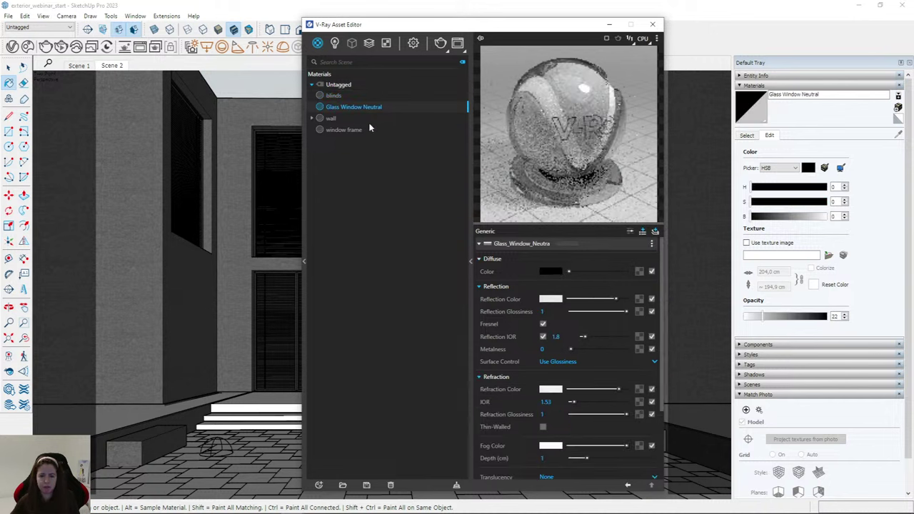
{"action": "scroll", "coordinate": [528, 448], "scroll_direction": "down", "scroll_amount": 3}
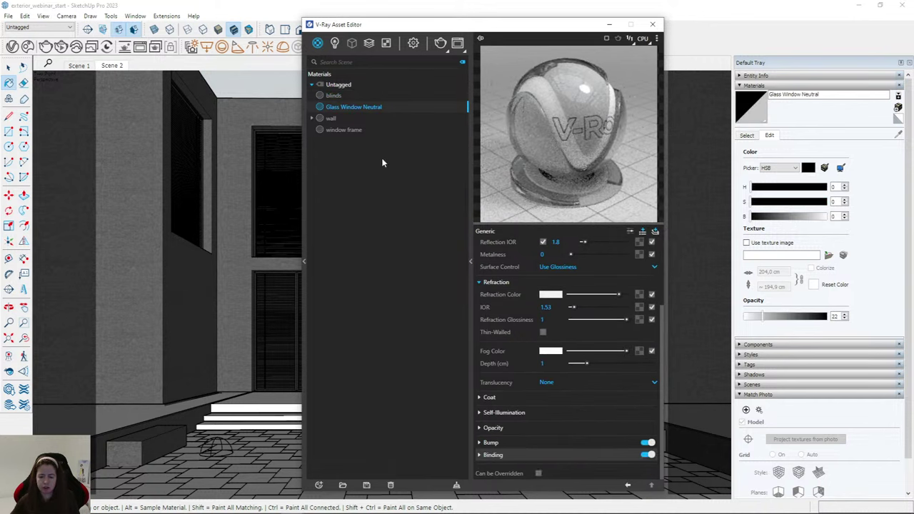
{"action": "left_click", "coordinate": [336, 120]}
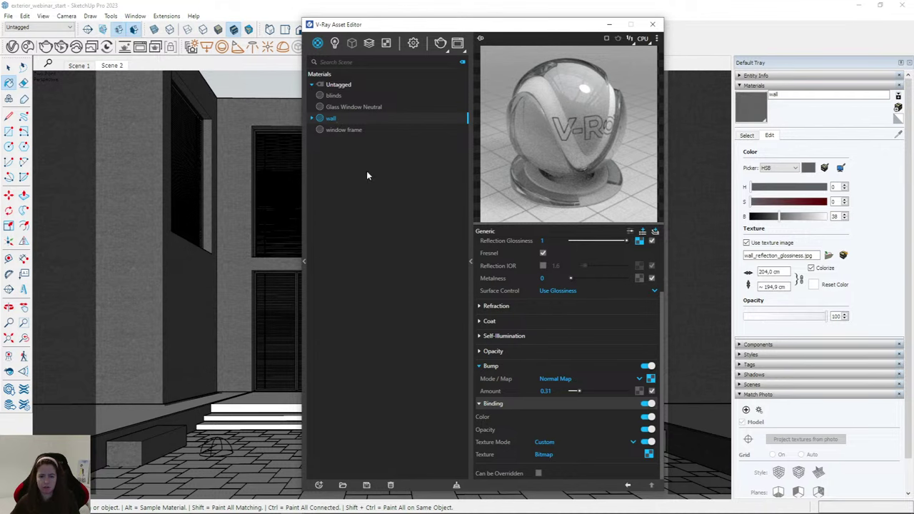
{"action": "left_click", "coordinate": [351, 129]}
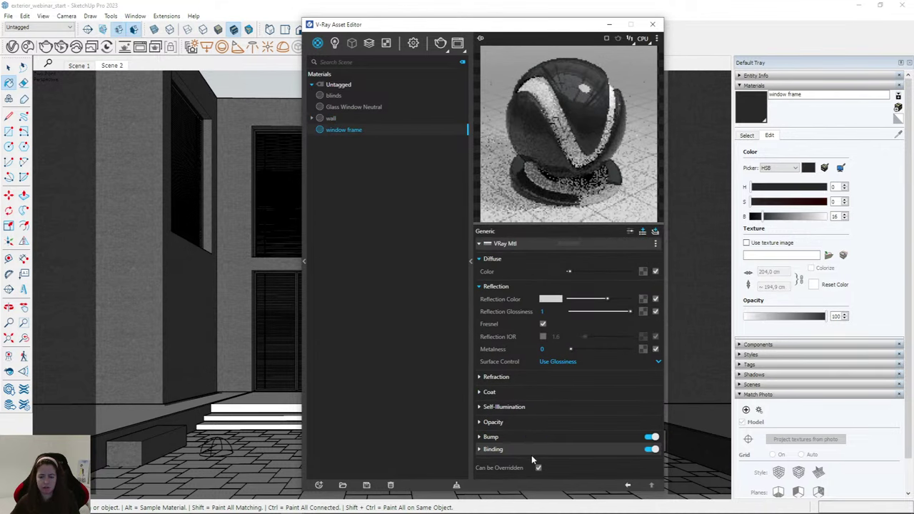
Render the scene and examine the blinds behind the window glass in the enlarged frame buffer.
{"action": "left_click", "coordinate": [440, 44]}
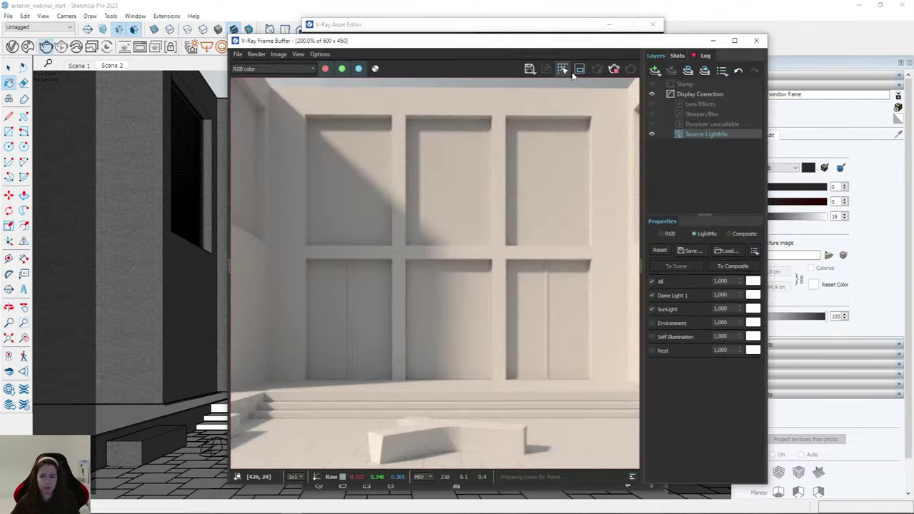
{"action": "left_click", "coordinate": [735, 41]}
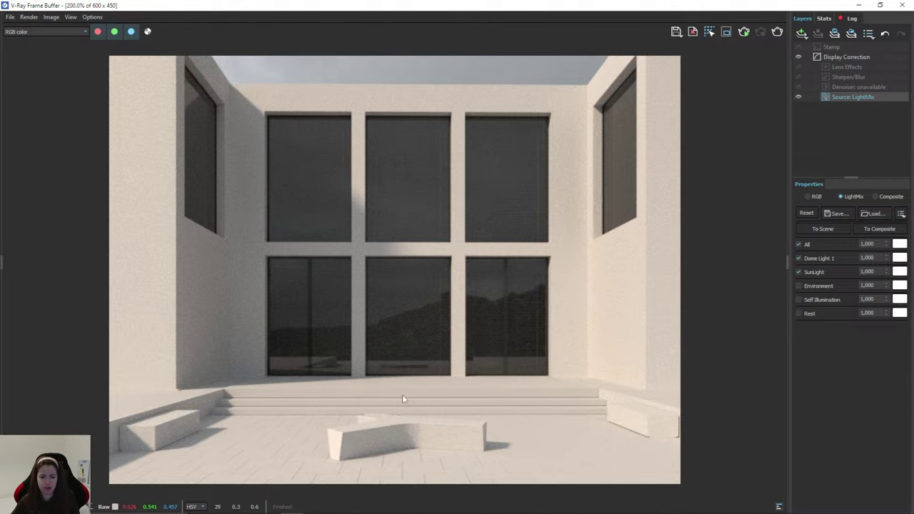
{"action": "left_click", "coordinate": [860, 6]}
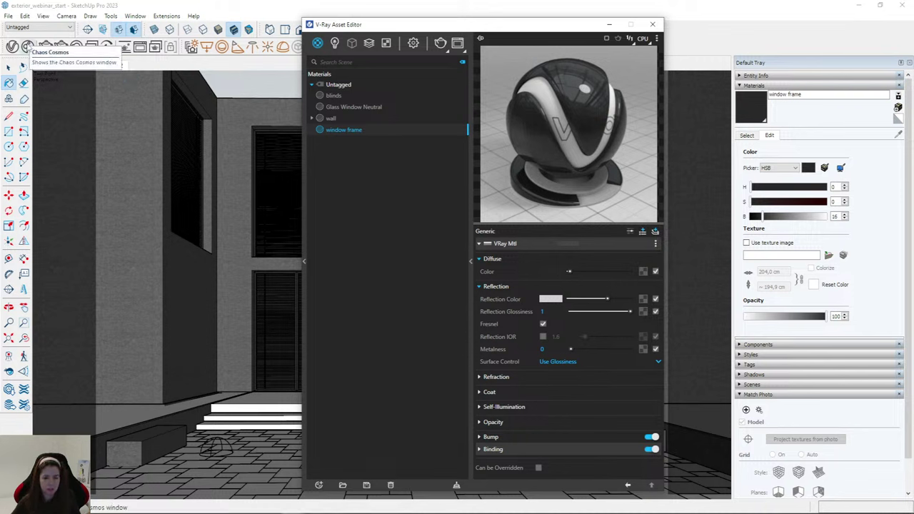
Look through the Maps folder for the stairs diffuse and reflection textures.
{"action": "left_click", "coordinate": [246, 506]}
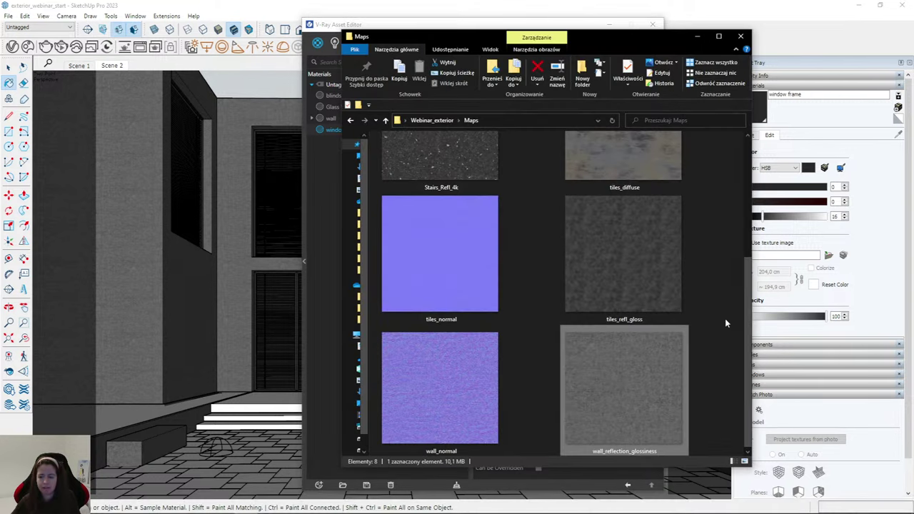
{"action": "left_click_drag", "start_coordinate": [747, 324], "coordinate": [731, 167]}
{"action": "left_click", "coordinate": [433, 187]}
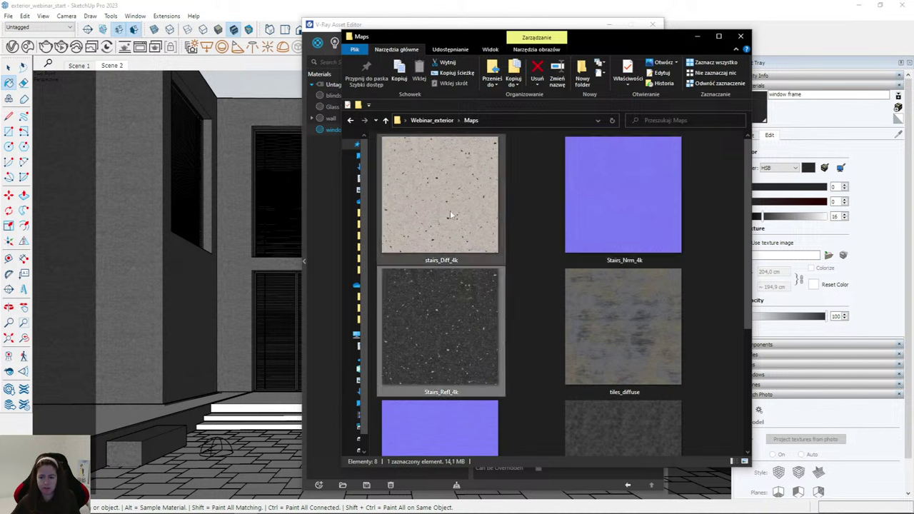
{"action": "left_click", "coordinate": [459, 286]}
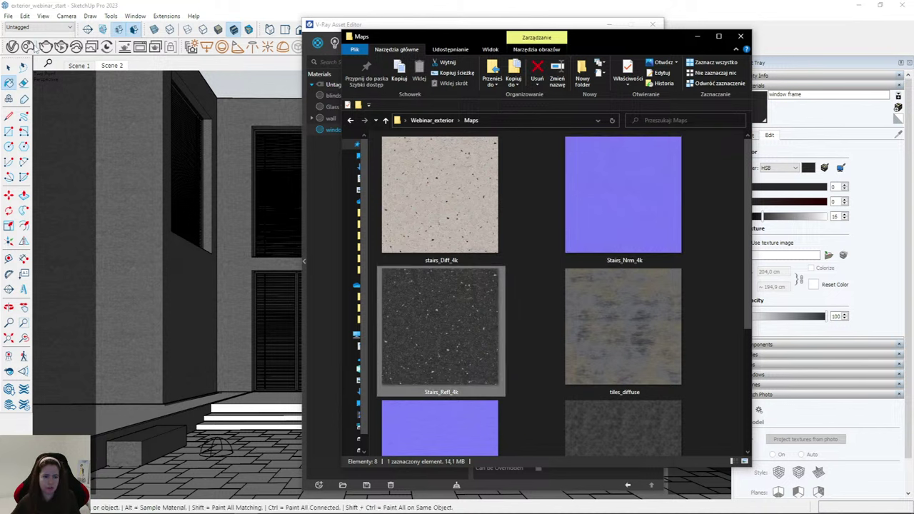
Create a new Generic V-Ray material and name it stairs.
{"action": "mouse_move", "coordinate": [294, 467]}
{"action": "middle_mouse_down"}
{"action": "mouse_move", "coordinate": [265, 416]}
{"action": "mouse_move", "coordinate": [234, 425]}
{"action": "mouse_move", "coordinate": [197, 279]}
{"action": "mouse_move", "coordinate": [239, 377]}
{"action": "mouse_move", "coordinate": [196, 387]}
{"action": "mouse_move", "coordinate": [183, 307]}
{"action": "mouse_move", "coordinate": [300, 270]}
{"action": "middle_mouse_up"}
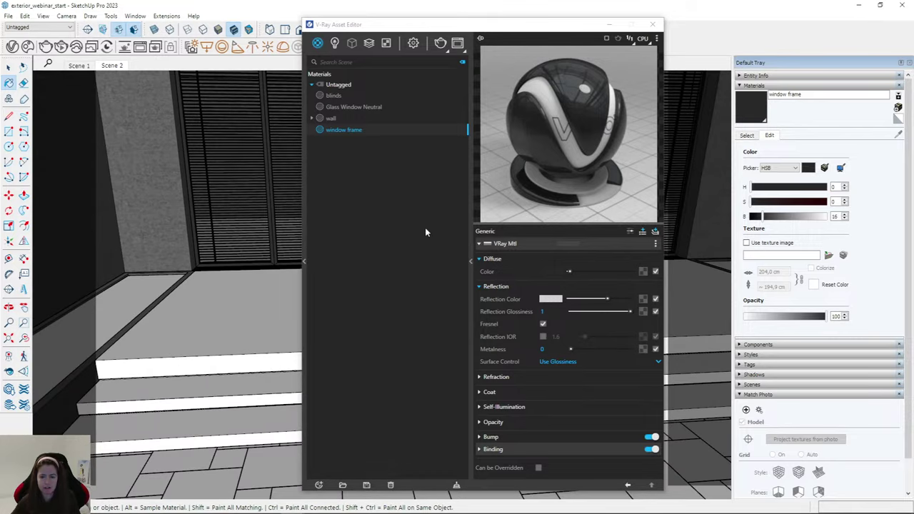
{"action": "left_click", "coordinate": [319, 486]}
{"action": "mouse_move", "coordinate": [333, 473]}
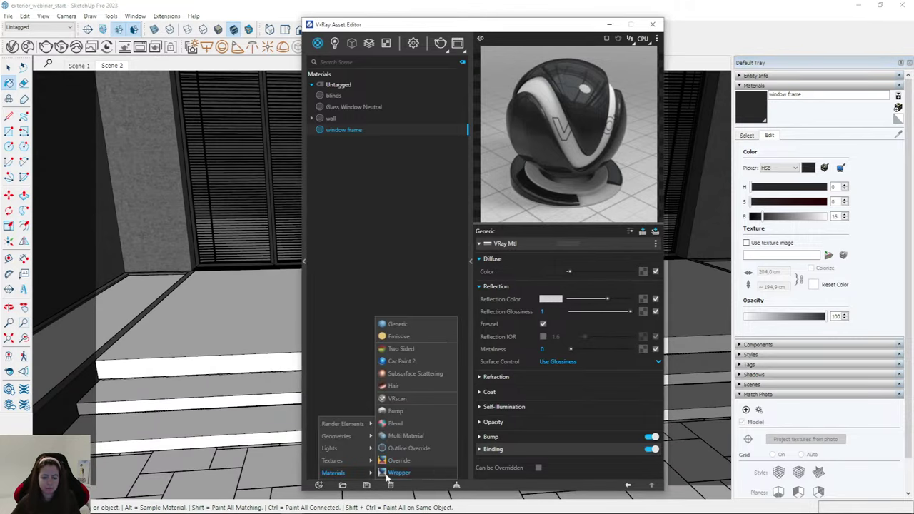
{"action": "left_click", "coordinate": [400, 324]}
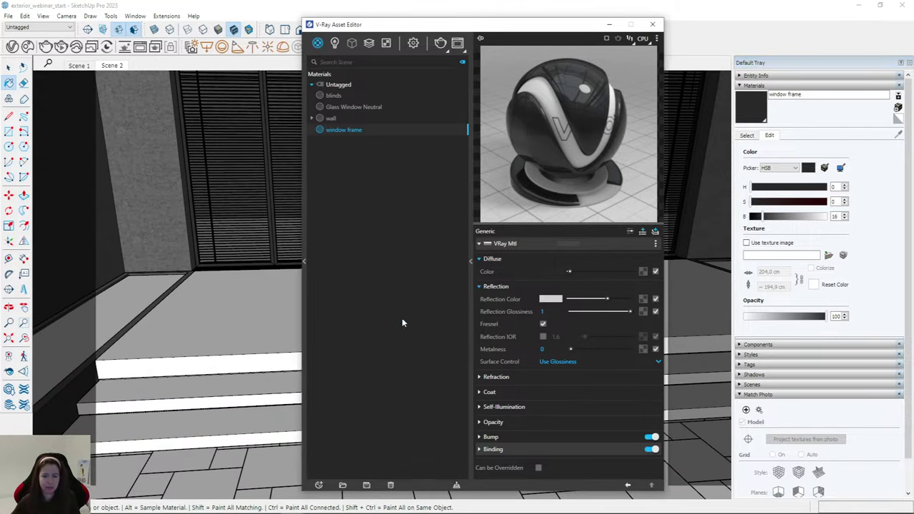
{"action": "double_click", "coordinate": [336, 108]}
{"action": "key", "text": "BackSpace"}
{"action": "type", "text": "floor"}
{"action": "key", "text": "Escape"}
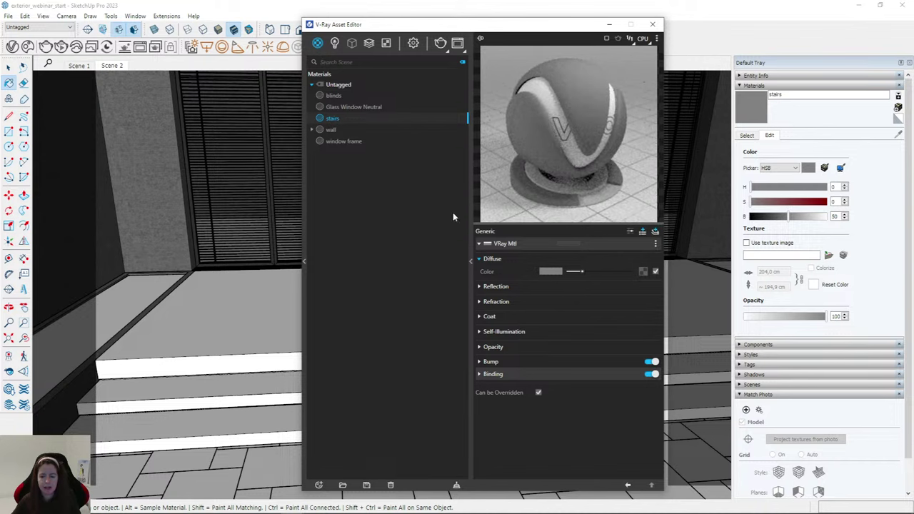
Load stairs_Diff_4k from the Maps folder as the diffuse color bitmap of the stairs material.
{"action": "left_click", "coordinate": [653, 271]}
{"action": "left_click", "coordinate": [620, 50]}
{"action": "left_click", "coordinate": [490, 204]}
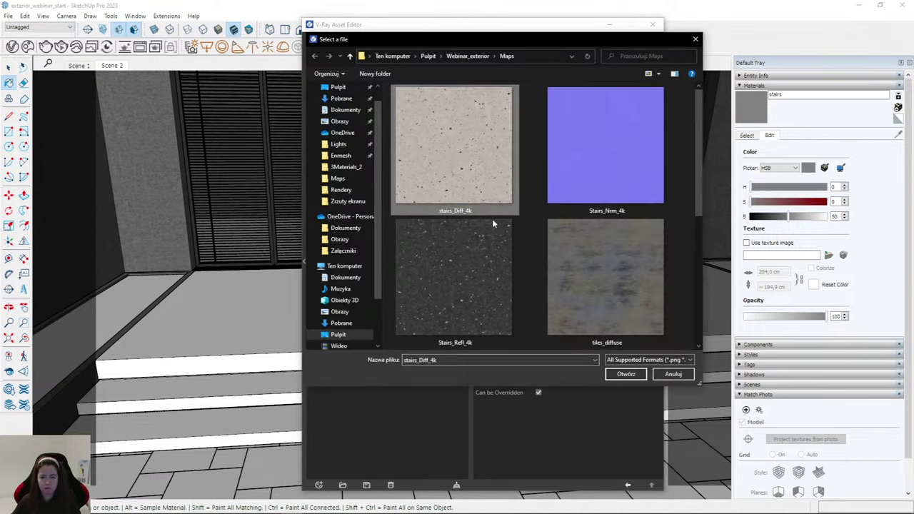
{"action": "double_click", "coordinate": [474, 141]}
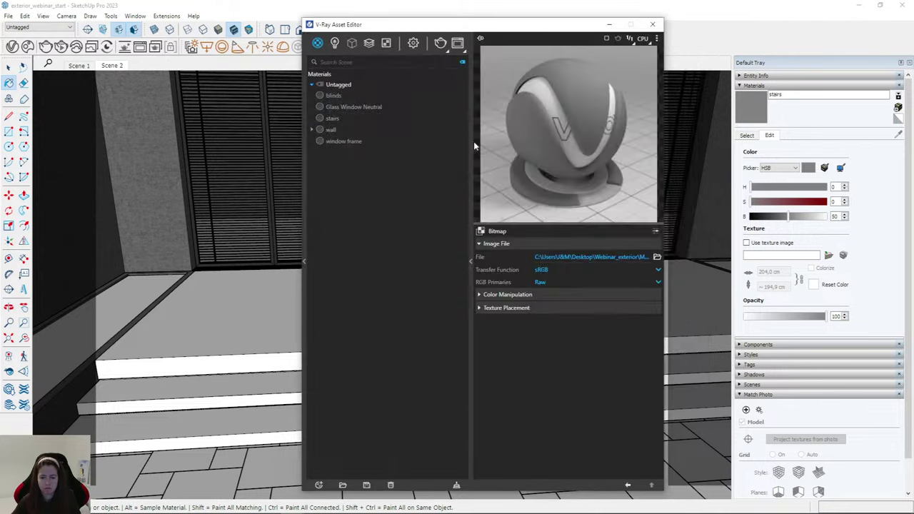
{"action": "left_click", "coordinate": [628, 485]}
Set the stairs material's reflection color to full white and load Stairs_Refl_4k as its reflection glossiness bitmap.
{"action": "left_click", "coordinate": [503, 287]}
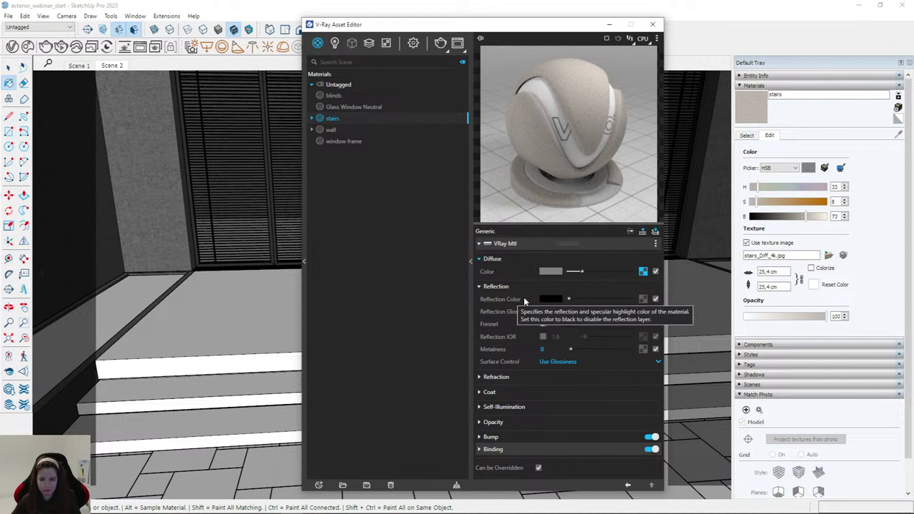
{"action": "left_click_drag", "start_coordinate": [569, 299], "coordinate": [631, 301]}
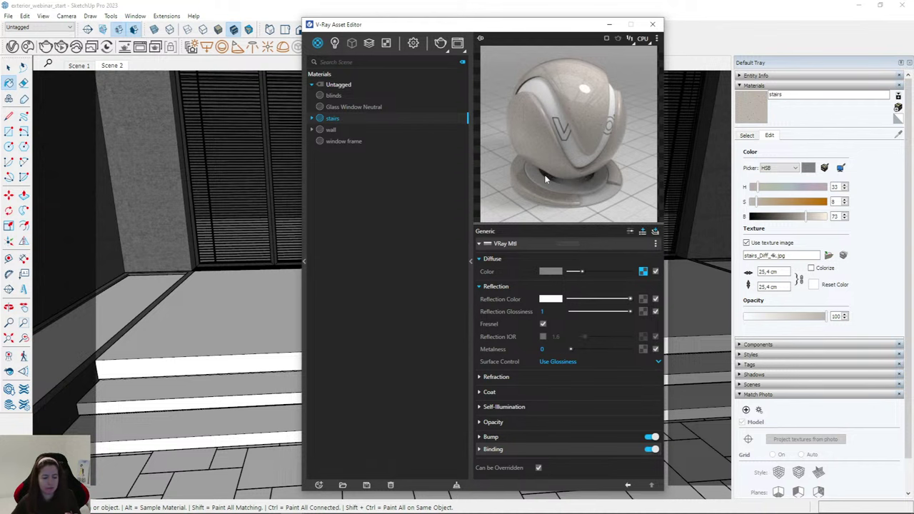
{"action": "left_click", "coordinate": [643, 311]}
{"action": "left_click", "coordinate": [628, 48]}
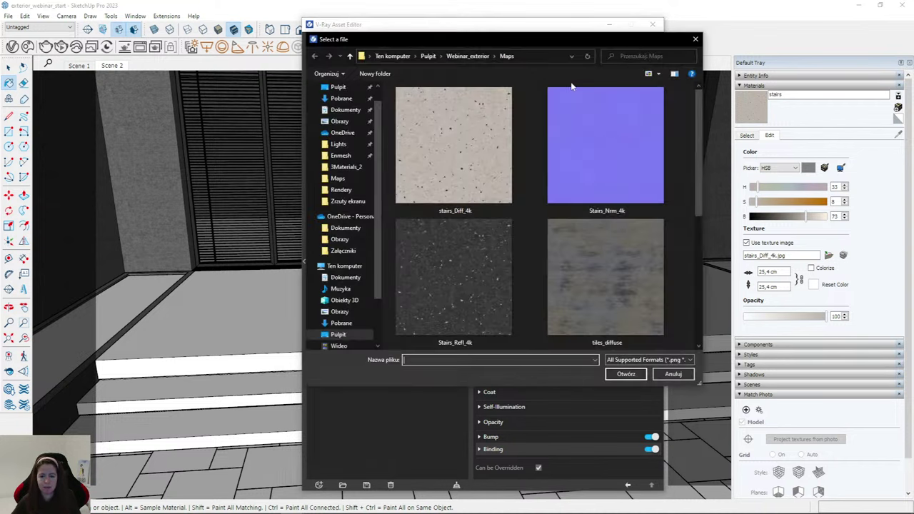
{"action": "left_click", "coordinate": [473, 228]}
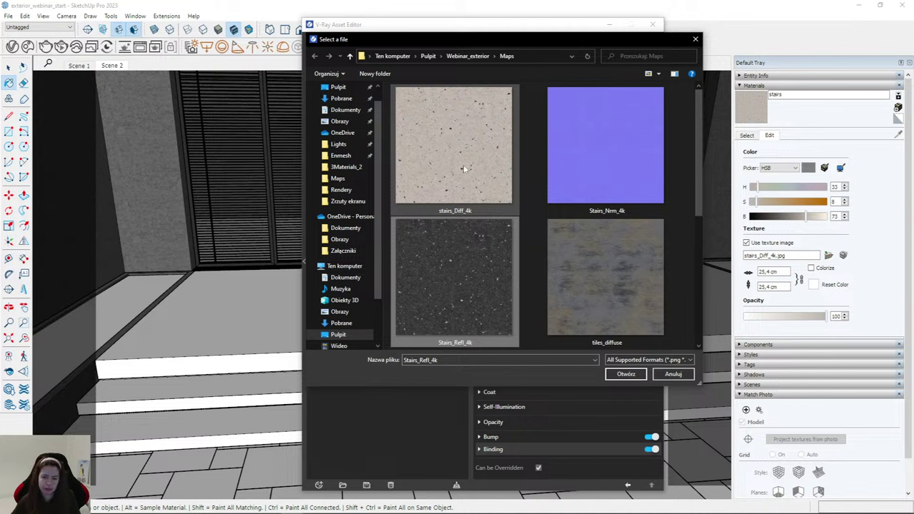
{"action": "mouse_move", "coordinate": [443, 136]}
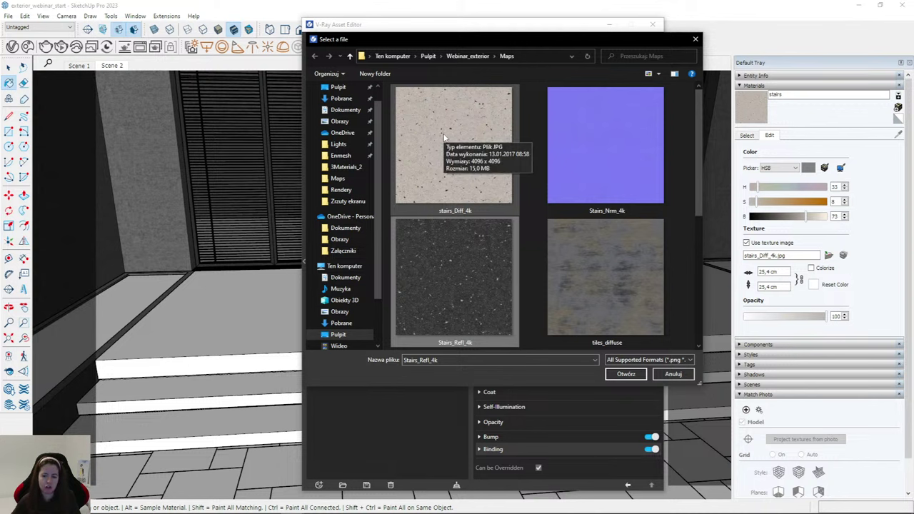
{"action": "double_click", "coordinate": [424, 260]}
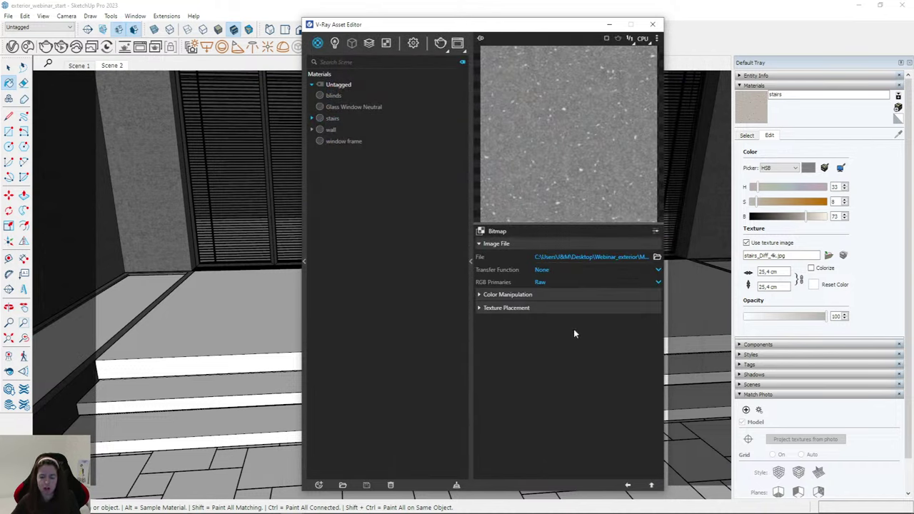
{"action": "left_click", "coordinate": [628, 485]}
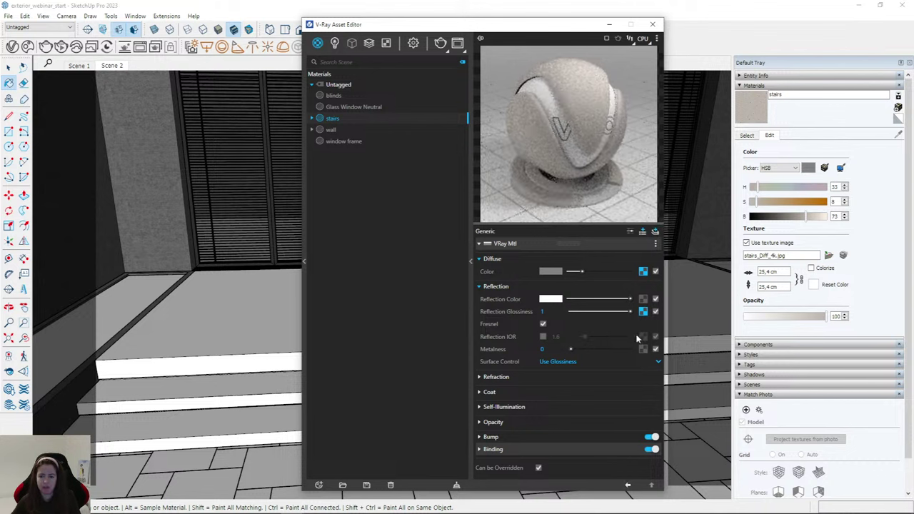
Switch the reflection glossiness bitmap's transfer function to Custom Gamma Curve with a gamma of 2.
{"action": "left_click", "coordinate": [643, 312]}
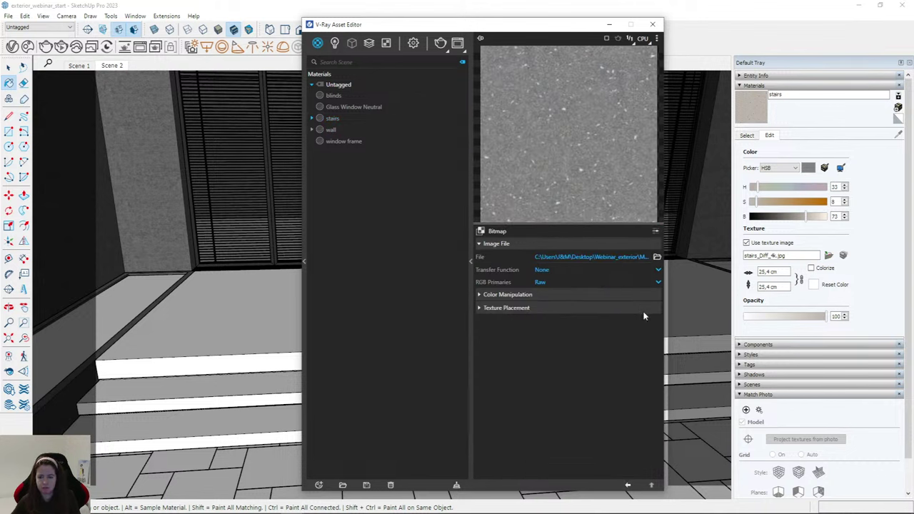
{"action": "left_click", "coordinate": [628, 485]}
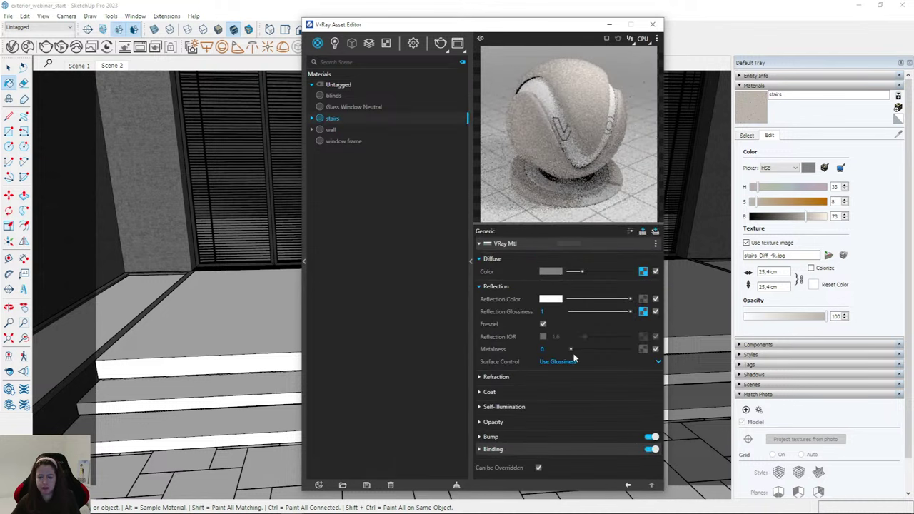
{"action": "left_click", "coordinate": [643, 312]}
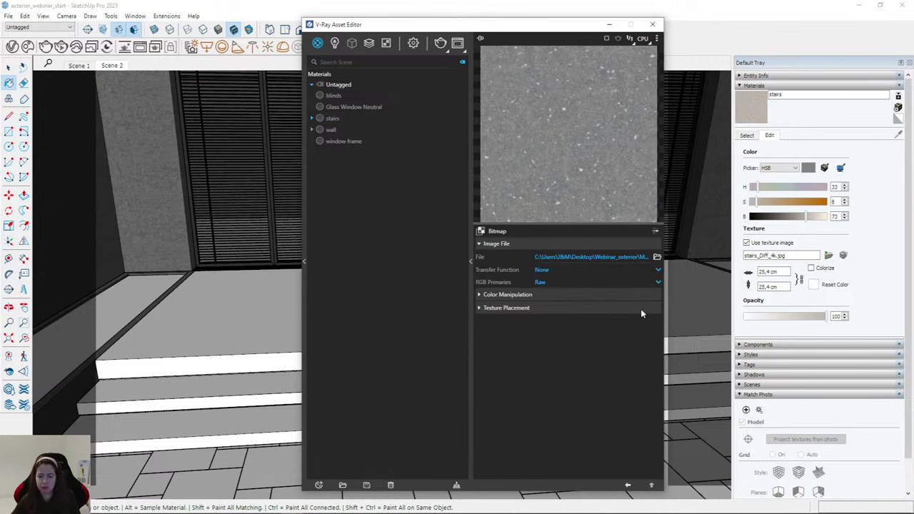
{"action": "left_click", "coordinate": [543, 270]}
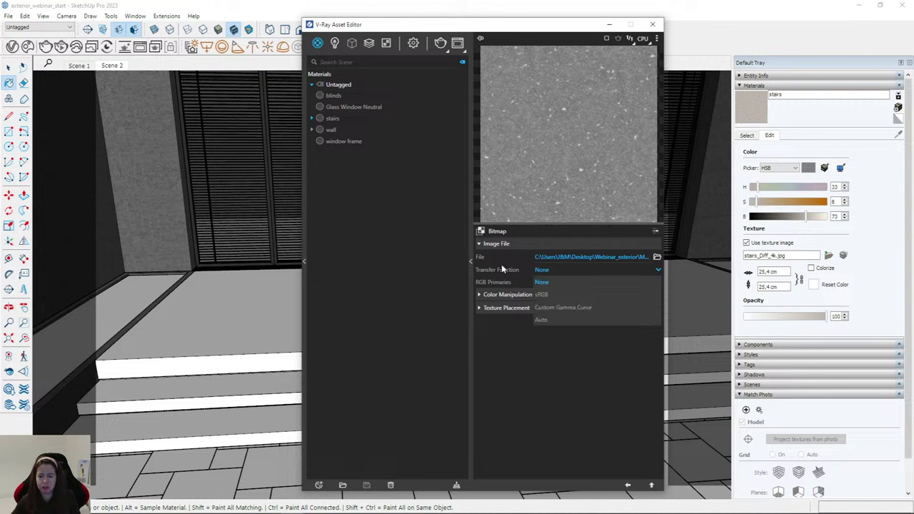
{"action": "left_click", "coordinate": [551, 306]}
{"action": "left_click", "coordinate": [574, 295]}
{"action": "left_click_drag", "start_coordinate": [574, 295], "coordinate": [611, 295]}
{"action": "left_click", "coordinate": [629, 486]}
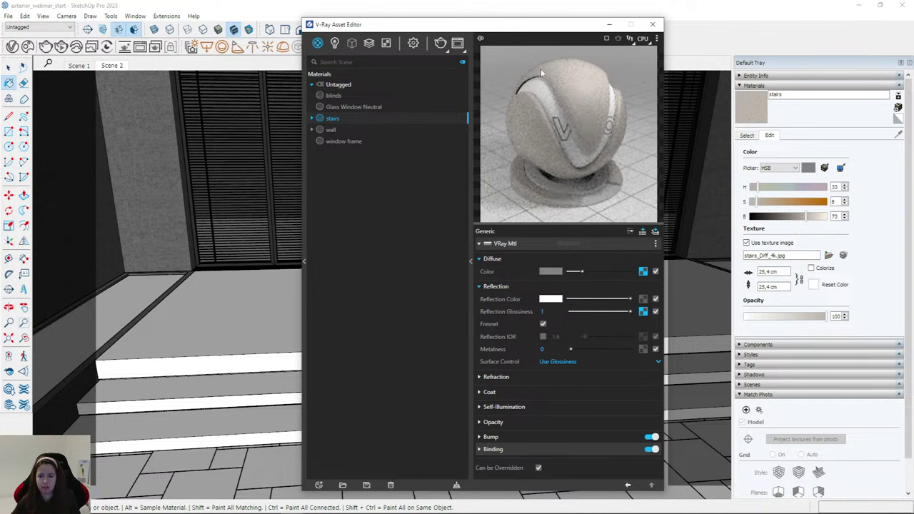
Set the gamma of the reflection glossiness bitmap to 1.4.
{"action": "left_click", "coordinate": [643, 311]}
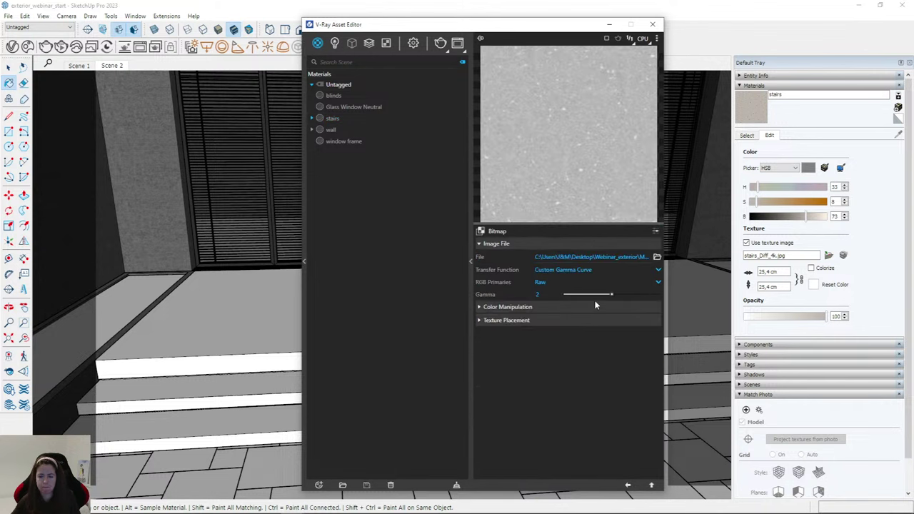
{"action": "left_click", "coordinate": [595, 300]}
{"action": "left_click", "coordinate": [591, 296]}
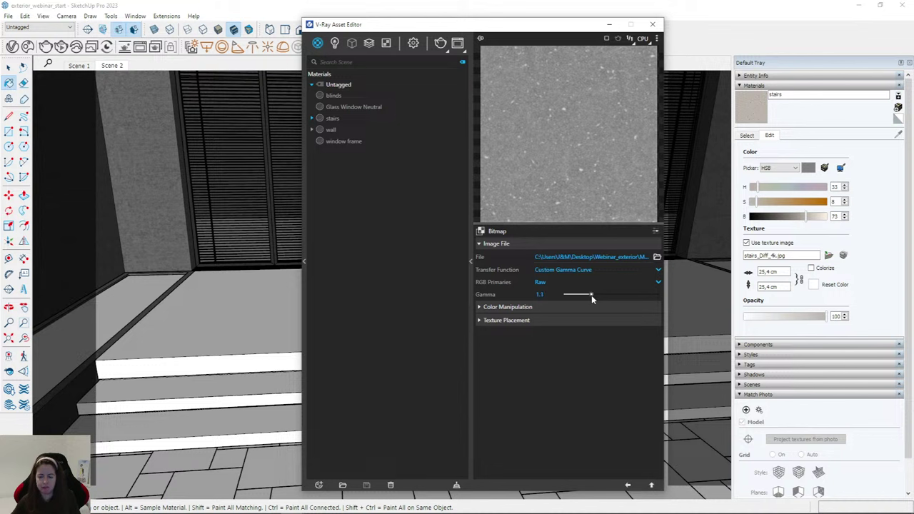
{"action": "left_click_drag", "start_coordinate": [592, 295], "coordinate": [599, 298]}
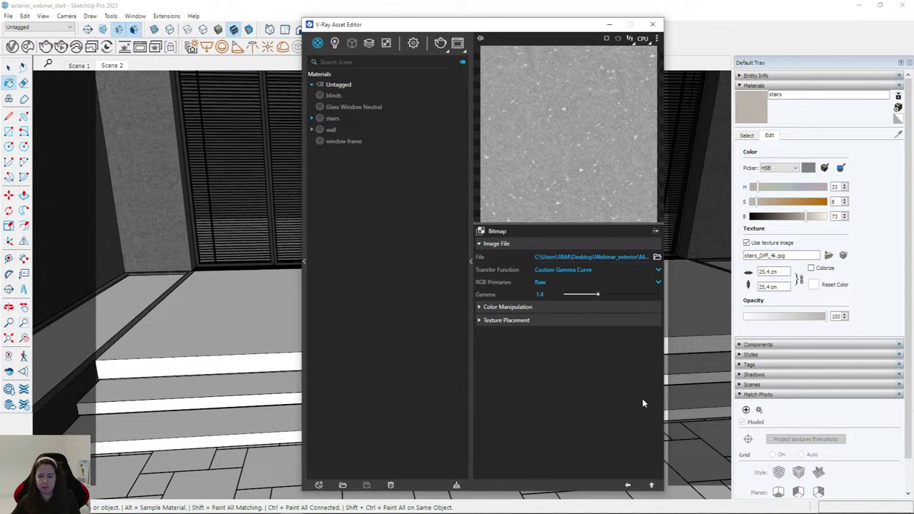
Set the glossiness bitmap's RGB primaries to ACEScg Primaries, keep Custom Gamma Curve as transfer function, and return to the stairs material.
{"action": "left_click", "coordinate": [540, 283]}
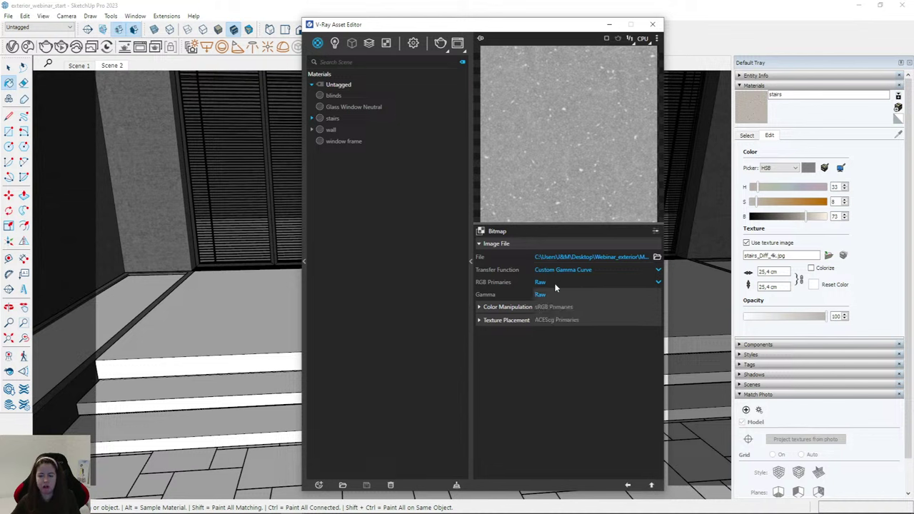
{"action": "left_click", "coordinate": [560, 322]}
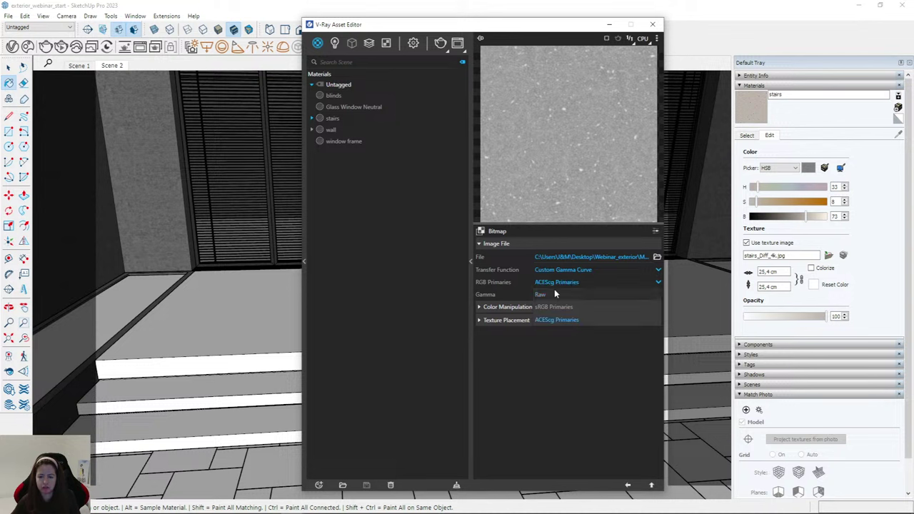
{"action": "left_click", "coordinate": [559, 270]}
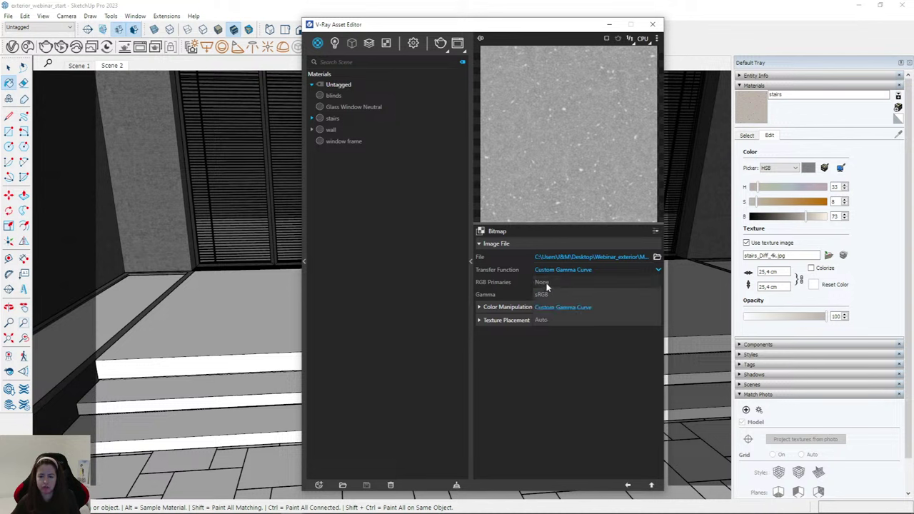
{"action": "left_click", "coordinate": [562, 307]}
{"action": "left_click", "coordinate": [628, 486]}
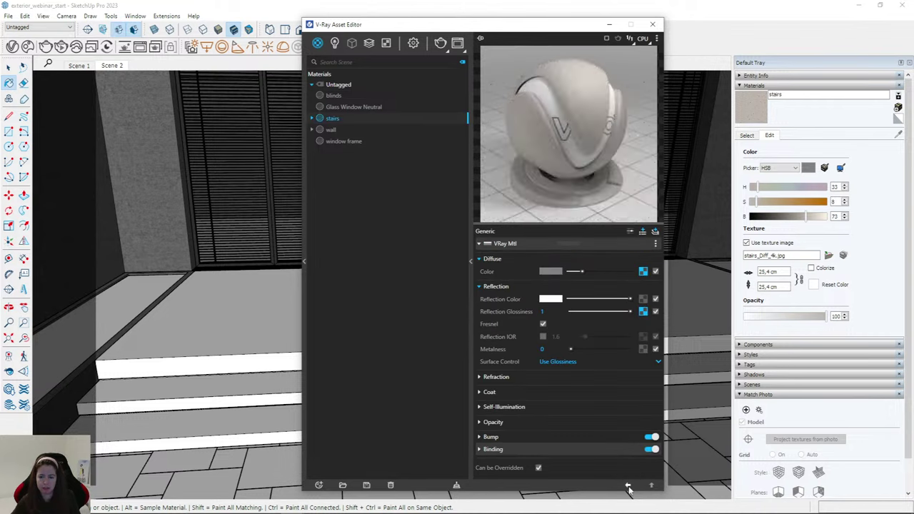
Load Stairs_Nrm_4k from the Maps folder as the bitmap for the stairs material's bump in Normal Map mode.
{"action": "left_click", "coordinate": [507, 437]}
{"action": "left_click", "coordinate": [588, 448]}
{"action": "left_click", "coordinate": [560, 426]}
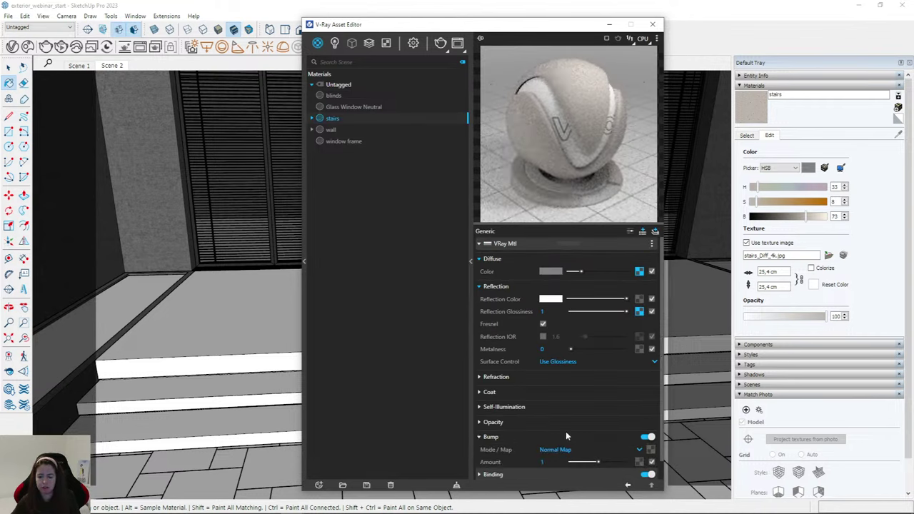
{"action": "left_click", "coordinate": [650, 451]}
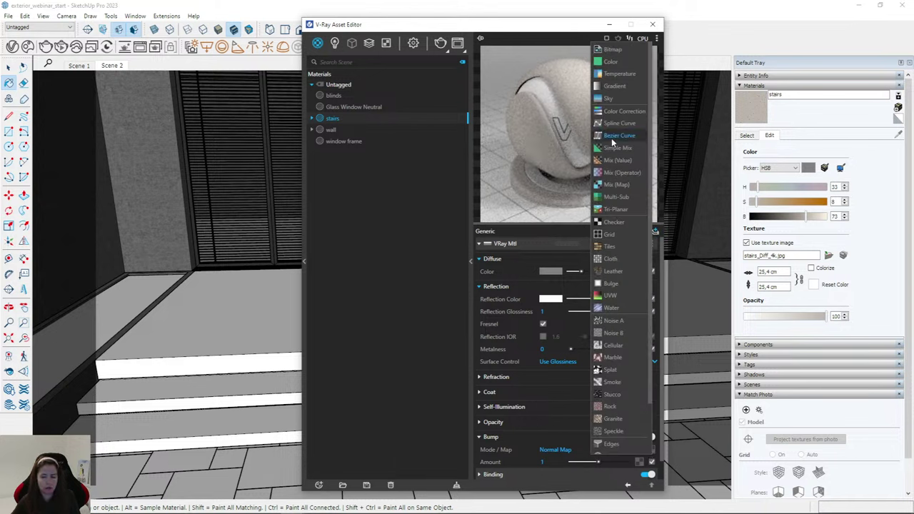
{"action": "left_click", "coordinate": [609, 48]}
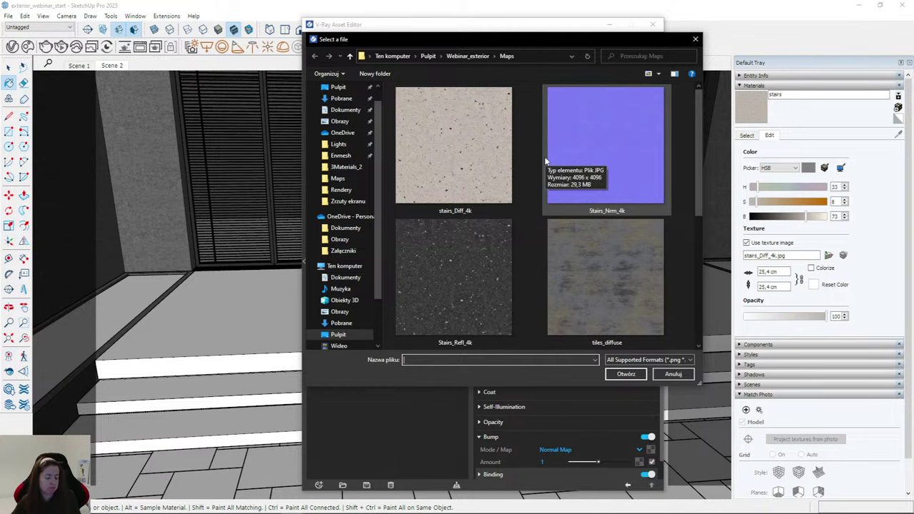
{"action": "left_click_drag", "start_coordinate": [440, 46], "coordinate": [664, 103]}
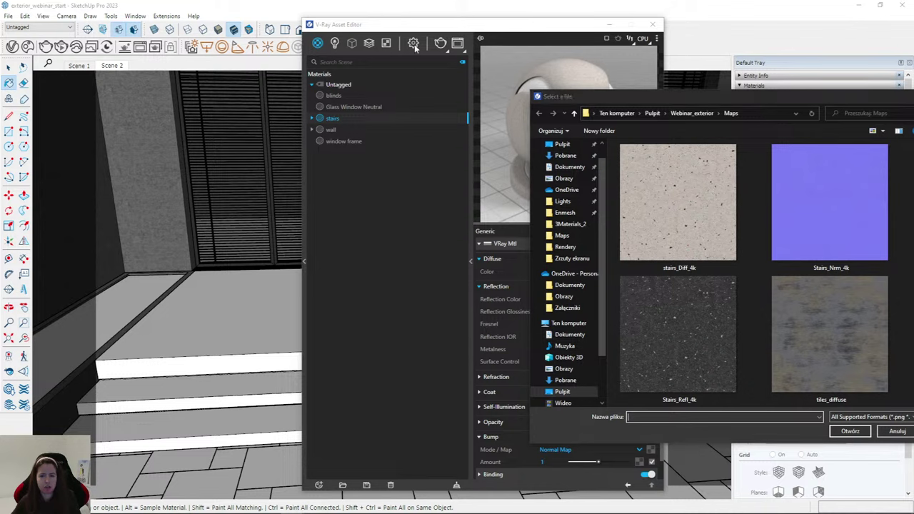
{"action": "left_click_drag", "start_coordinate": [590, 96], "coordinate": [450, 41]}
{"action": "left_click", "coordinate": [720, 161]}
{"action": "double_click", "coordinate": [720, 160]}
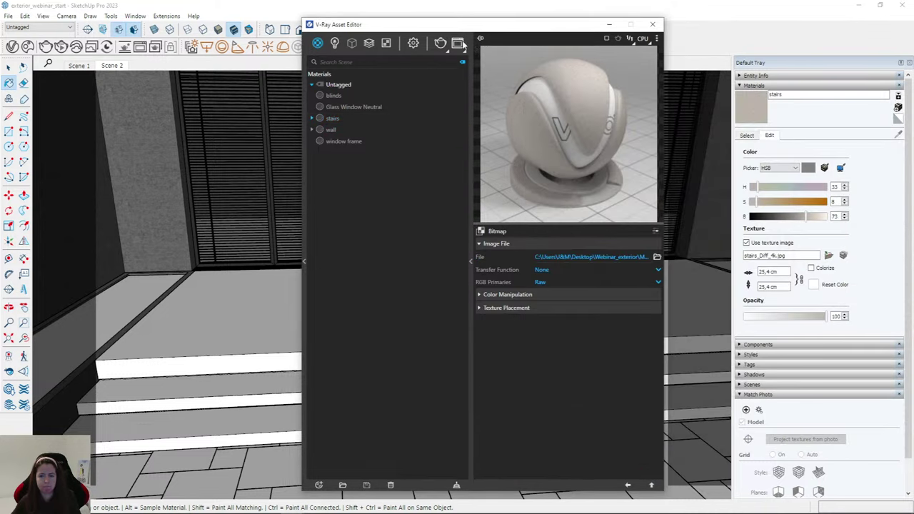
Enable Material Override in the render settings, expand its options, and minimize the Asset Editor.
{"action": "left_click", "coordinate": [414, 44]}
{"action": "left_click", "coordinate": [453, 279]}
{"action": "left_click", "coordinate": [359, 280]}
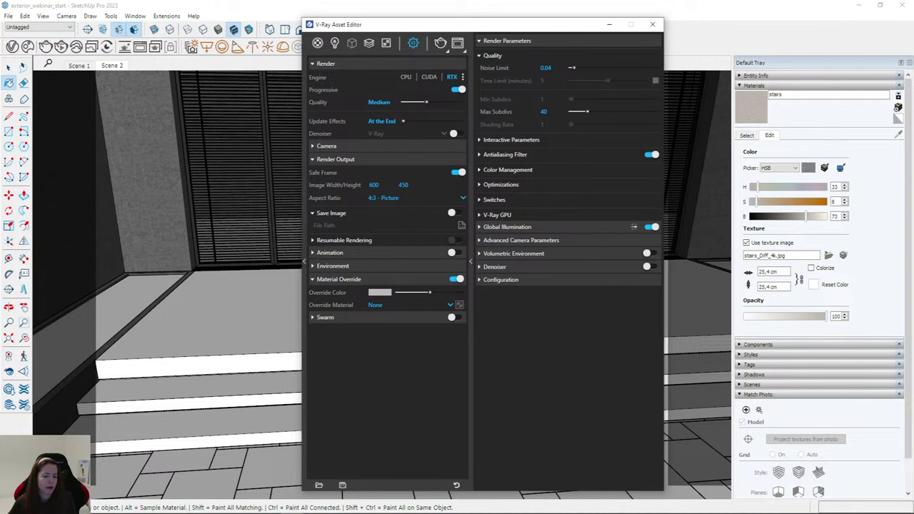
{"action": "left_click", "coordinate": [609, 25]}
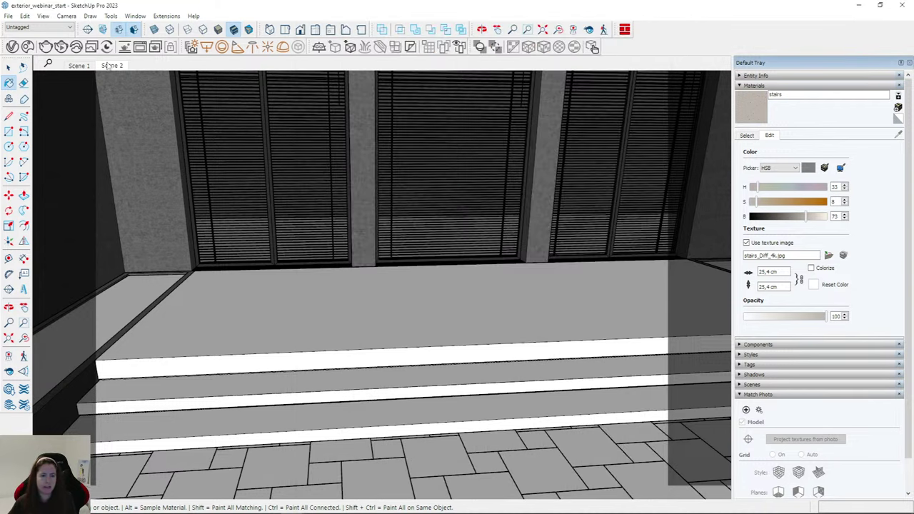
Set the normal map bump amount of the stairs material to 0.21.
{"action": "left_click", "coordinate": [111, 65]}
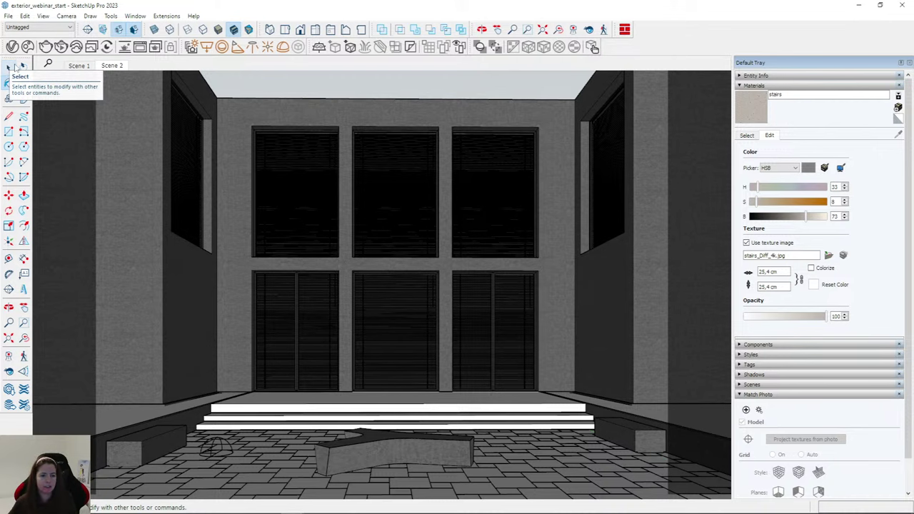
{"action": "left_click", "coordinate": [9, 83]}
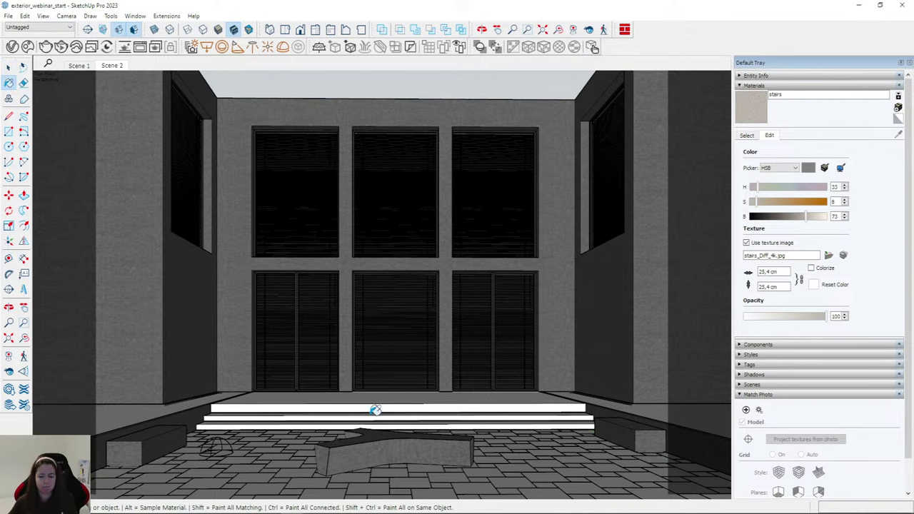
{"action": "scroll", "coordinate": [375, 407], "scroll_direction": "up", "scroll_amount": 3}
{"action": "scroll", "coordinate": [357, 414], "scroll_direction": "down", "scroll_amount": 2}
{"action": "left_click", "coordinate": [12, 47]}
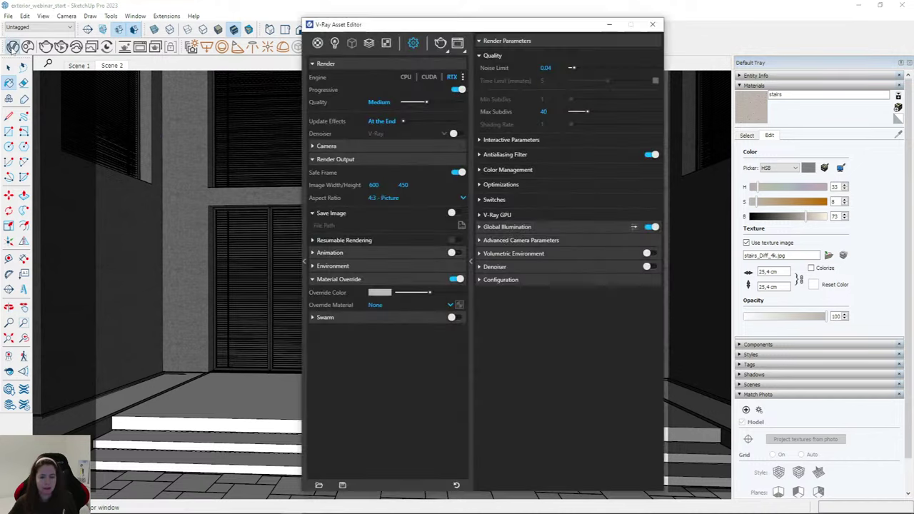
{"action": "left_click", "coordinate": [319, 44]}
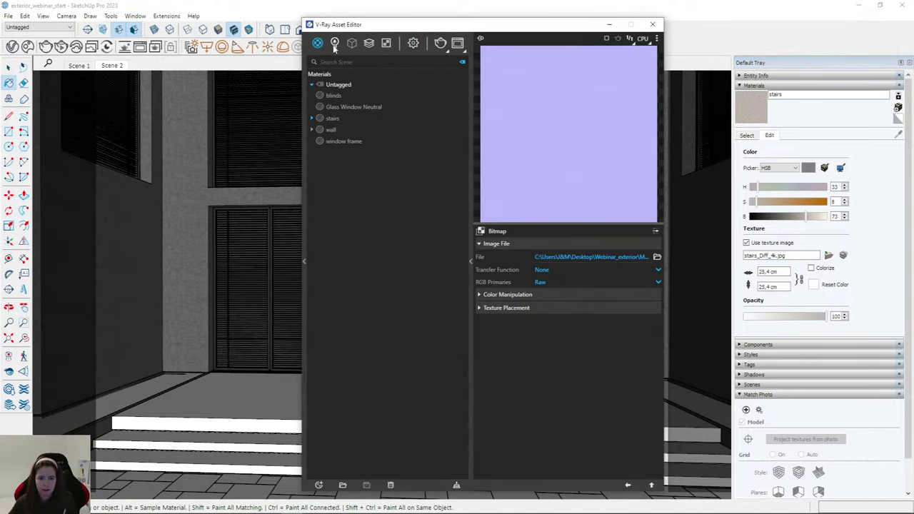
{"action": "left_click", "coordinate": [331, 120]}
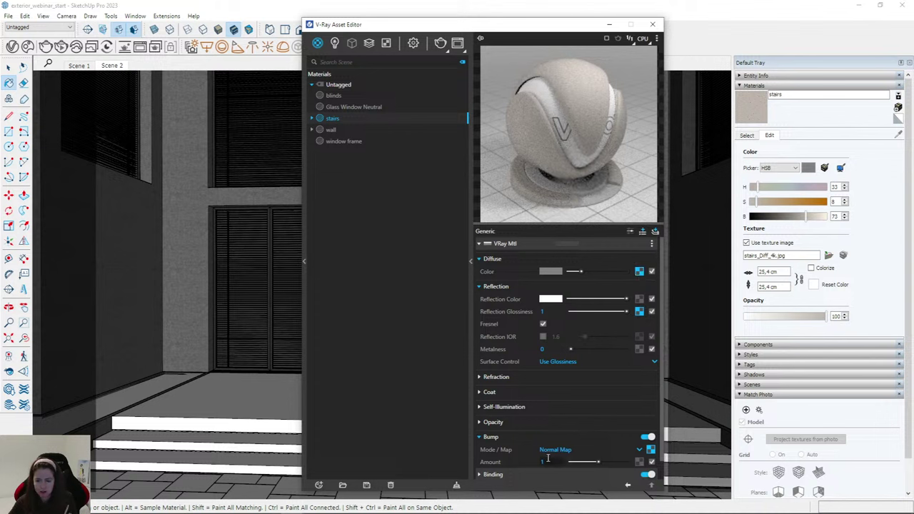
{"action": "left_click_drag", "start_coordinate": [581, 464], "coordinate": [576, 465]}
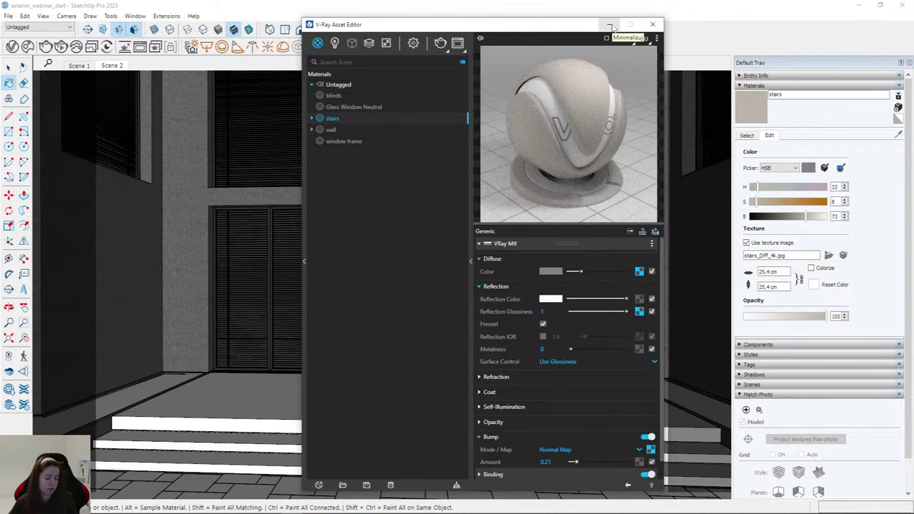
Minimize the Asset Editor, return to the Scene 2 view, and paint the stairs with the stairs material.
{"action": "left_click", "coordinate": [611, 26]}
{"action": "left_click", "coordinate": [112, 65]}
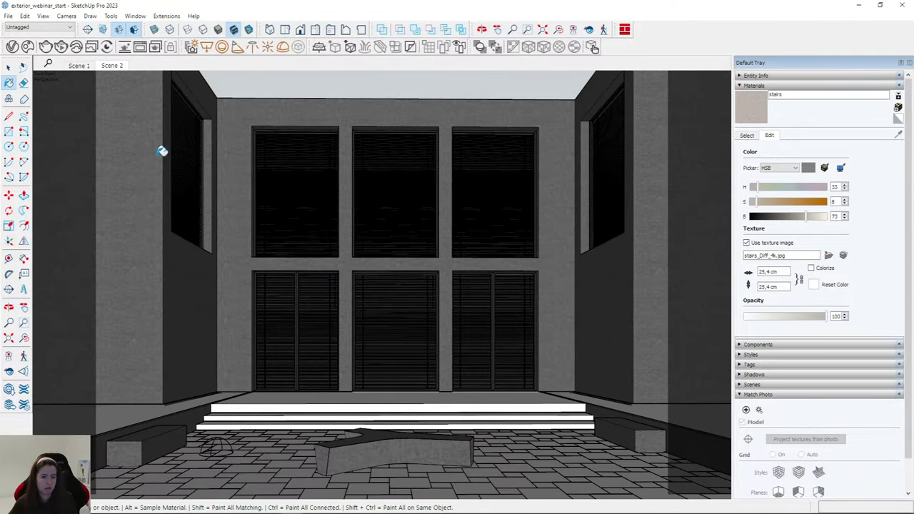
{"action": "left_click", "coordinate": [9, 66]}
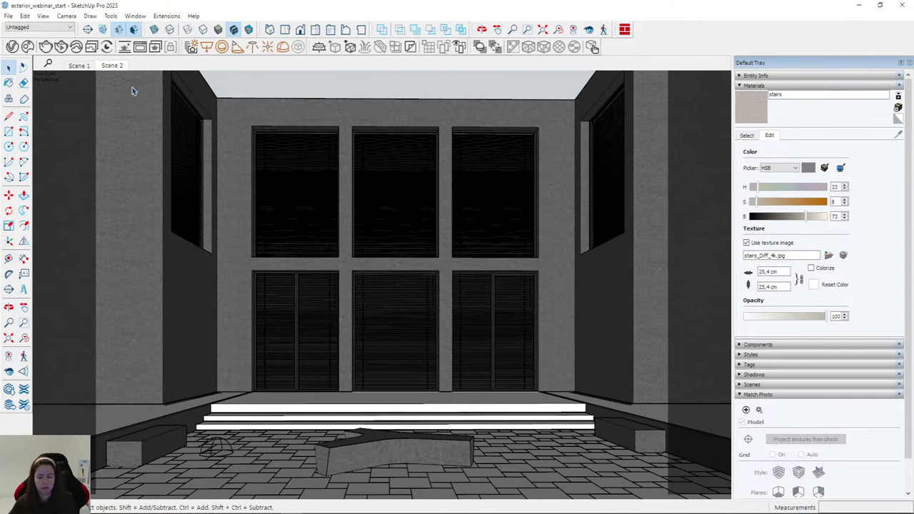
{"action": "key", "text": "b"}
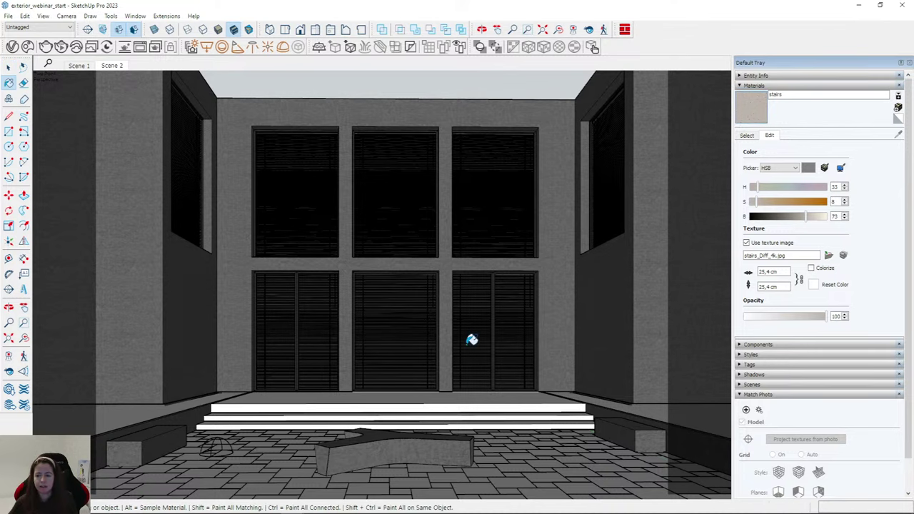
{"action": "scroll", "coordinate": [463, 400], "scroll_direction": "up", "scroll_amount": 4}
{"action": "scroll", "coordinate": [464, 412], "scroll_direction": "up", "scroll_amount": 2}
{"action": "middle_click_drag", "start_coordinate": [410, 388], "coordinate": [275, 233]}
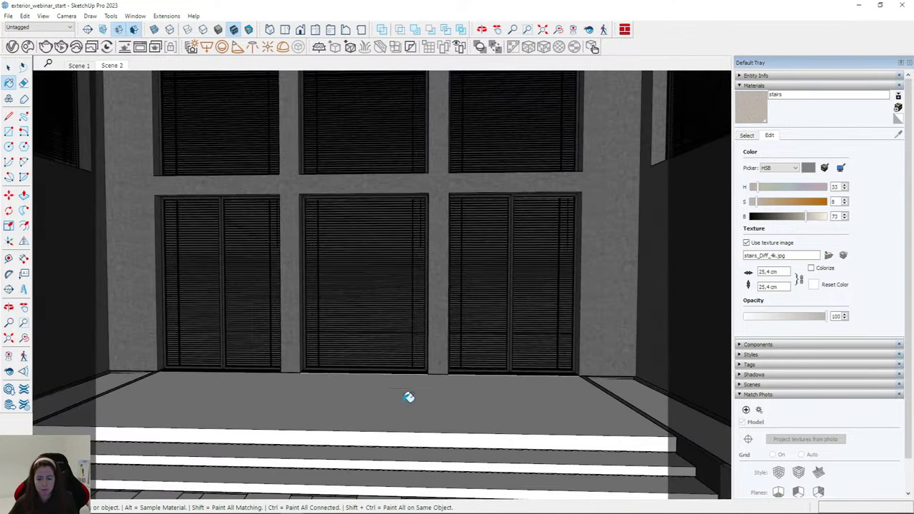
{"action": "scroll", "coordinate": [132, 427], "scroll_direction": "up", "scroll_amount": 5}
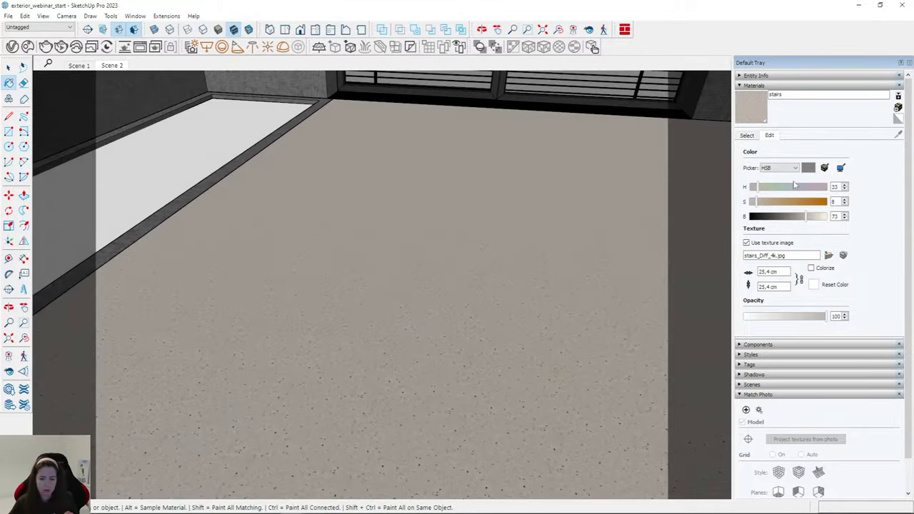
Set the stairs material's texture width to 254 cm with the proportions kept locked.
{"action": "left_click", "coordinate": [770, 272]}
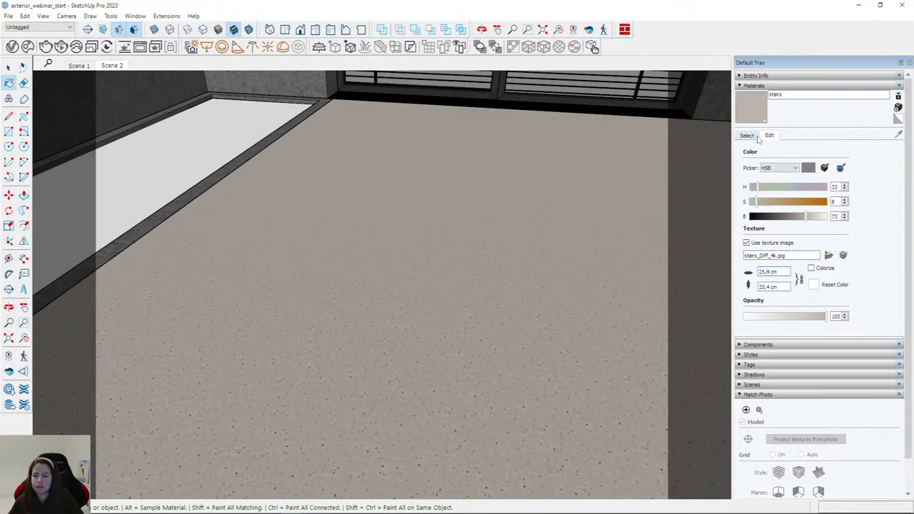
{"action": "type", "text": "254"}
{"action": "key", "text": "Return"}
{"action": "scroll", "coordinate": [341, 235], "scroll_direction": "down", "scroll_amount": 5}
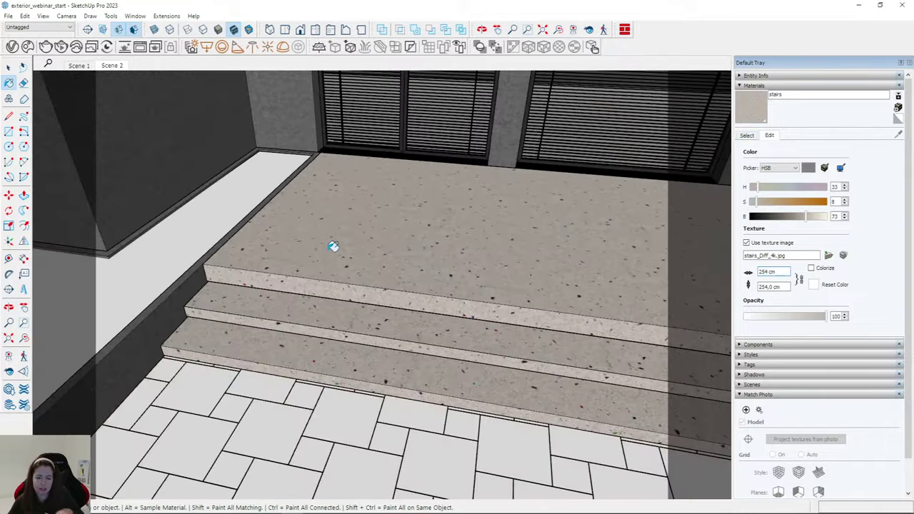
Examine the rescaled stairs texture up close on the risers and treads next to the side wall.
{"action": "middle_click_drag", "start_coordinate": [322, 231], "coordinate": [404, 167]}
{"action": "scroll", "coordinate": [335, 178], "scroll_direction": "up", "scroll_amount": 8}
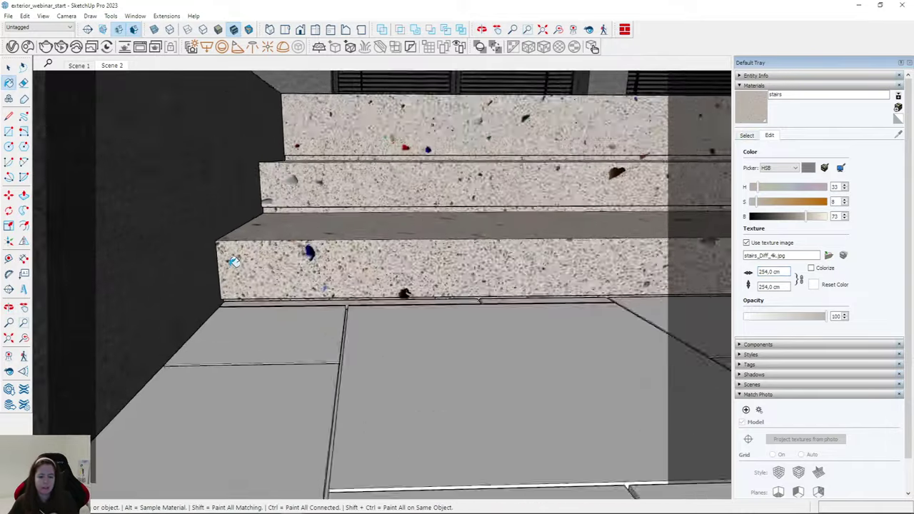
{"action": "mouse_move", "coordinate": [238, 257]}
{"action": "middle_mouse_down"}
{"action": "mouse_move", "coordinate": [245, 347]}
{"action": "mouse_move", "coordinate": [179, 317]}
{"action": "mouse_move", "coordinate": [141, 340]}
{"action": "mouse_move", "coordinate": [81, 337]}
{"action": "mouse_move", "coordinate": [45, 323]}
{"action": "mouse_move", "coordinate": [239, 364]}
{"action": "mouse_move", "coordinate": [253, 397]}
{"action": "middle_mouse_up"}
{"action": "scroll", "coordinate": [250, 338], "scroll_direction": "up", "scroll_amount": 5}
{"action": "scroll", "coordinate": [253, 397], "scroll_direction": "down", "scroll_amount": 5}
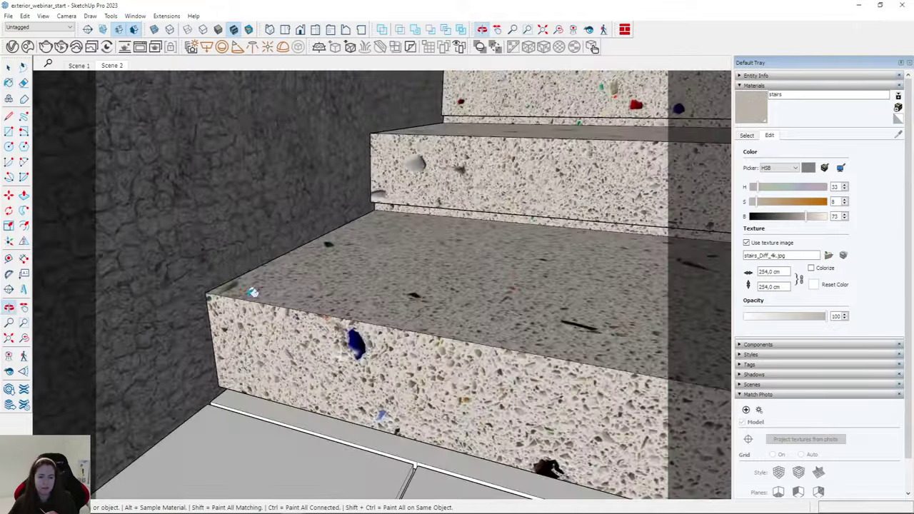
{"action": "scroll", "coordinate": [408, 188], "scroll_direction": "up", "scroll_amount": 4}
{"action": "scroll", "coordinate": [408, 188], "scroll_direction": "up", "scroll_amount": 3}
{"action": "mouse_move", "coordinate": [363, 206]}
{"action": "middle_mouse_down", "text": "shift"}
{"action": "mouse_move", "coordinate": [300, 179]}
{"action": "mouse_move", "coordinate": [292, 149]}
{"action": "mouse_move", "coordinate": [275, 322]}
{"action": "middle_mouse_up", "text": "shift"}
{"action": "scroll", "coordinate": [275, 322], "scroll_direction": "down", "scroll_amount": 5}
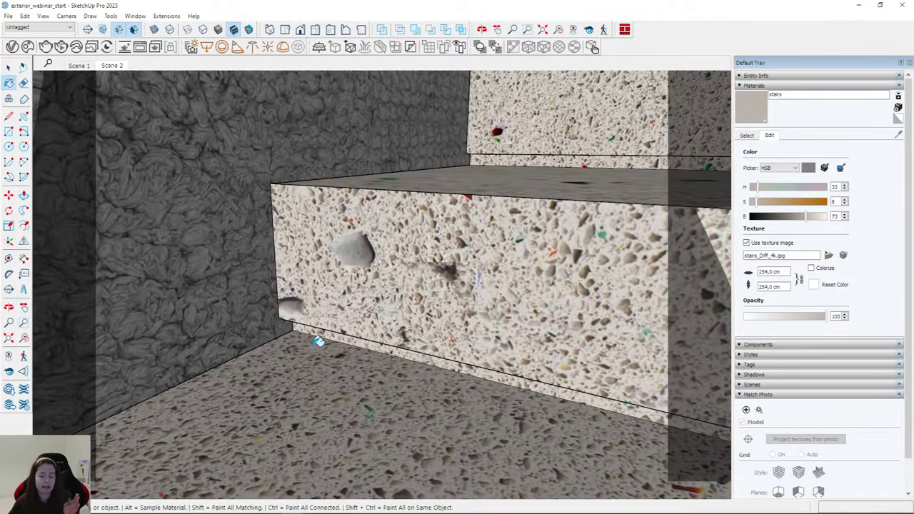
{"action": "scroll", "coordinate": [269, 379], "scroll_direction": "down", "scroll_amount": 3}
{"action": "scroll", "coordinate": [269, 379], "scroll_direction": "down", "scroll_amount": 5}
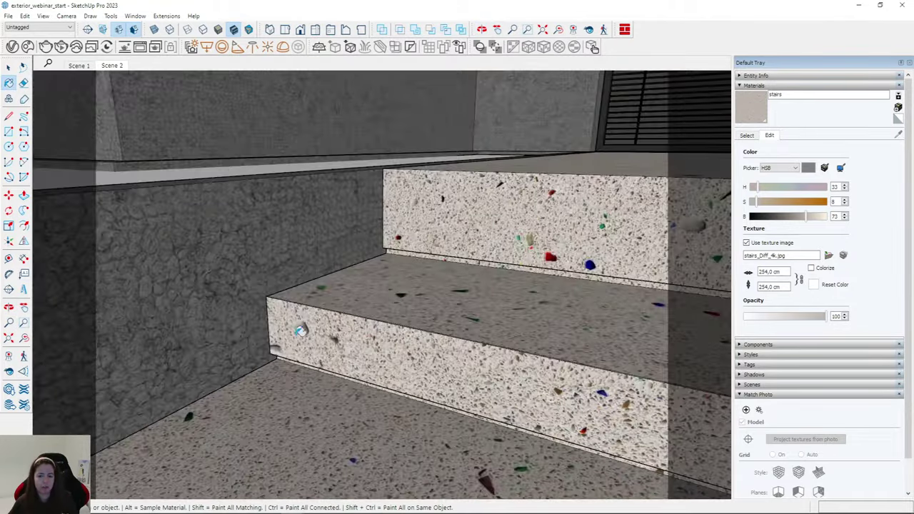
{"action": "scroll", "coordinate": [228, 348], "scroll_direction": "down", "scroll_amount": 5}
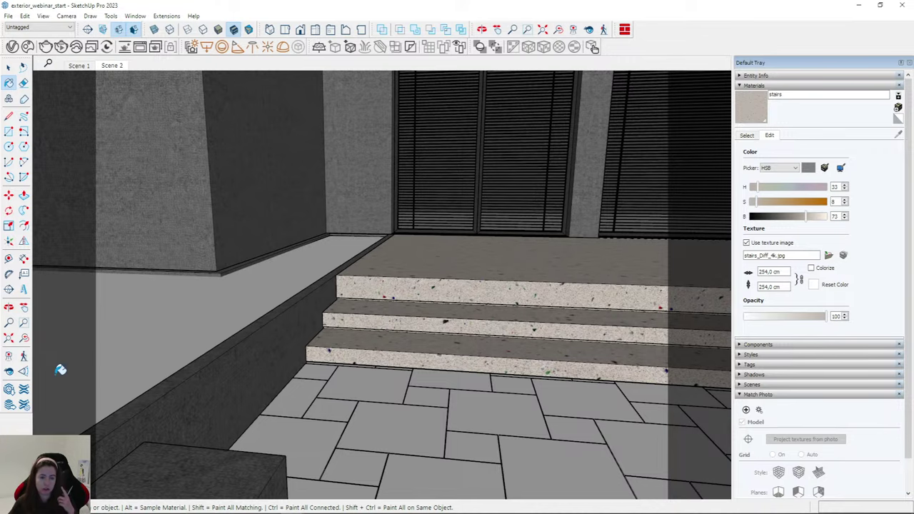
Return to the Scene 2 view and examine the base of the block bench beside the stairs up close.
{"action": "left_click", "coordinate": [111, 66]}
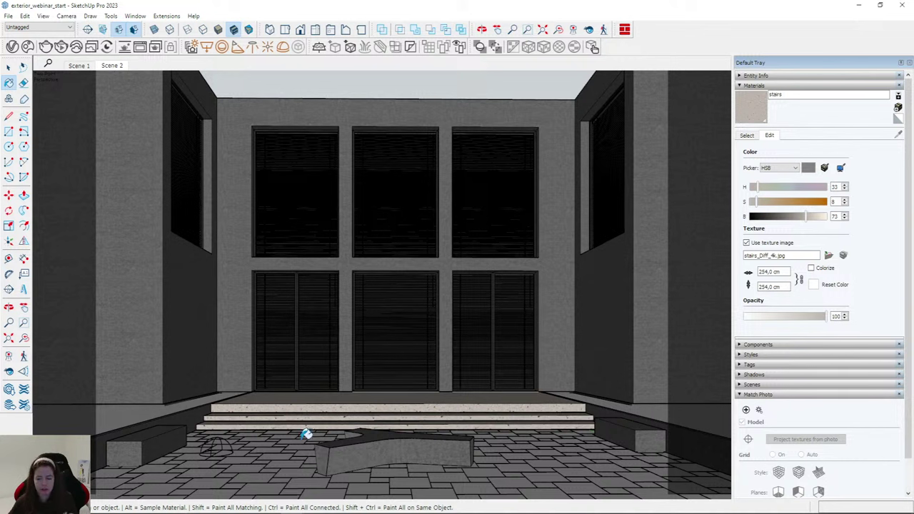
{"action": "scroll", "coordinate": [686, 441], "scroll_direction": "up", "scroll_amount": 4}
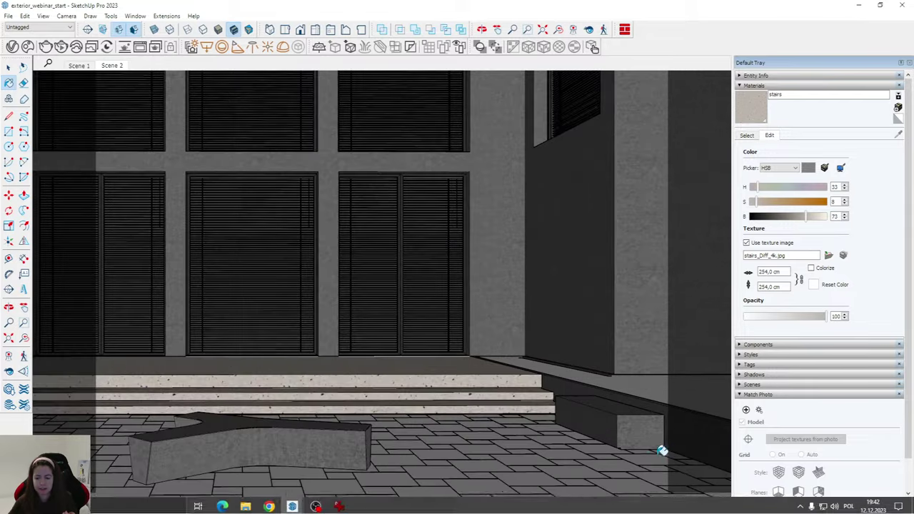
{"action": "scroll", "coordinate": [639, 442], "scroll_direction": "up", "scroll_amount": 5}
{"action": "scroll", "coordinate": [551, 429], "scroll_direction": "down", "scroll_amount": 2}
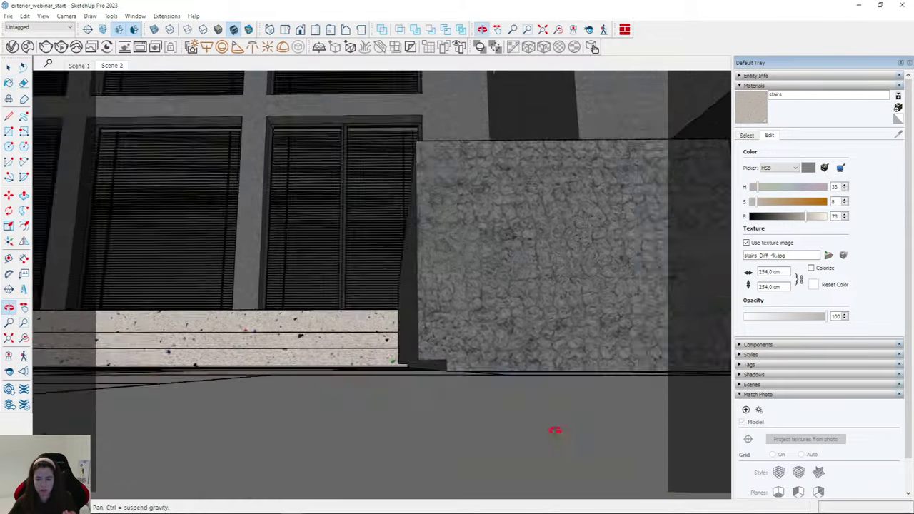
{"action": "scroll", "coordinate": [515, 406], "scroll_direction": "down", "scroll_amount": 1}
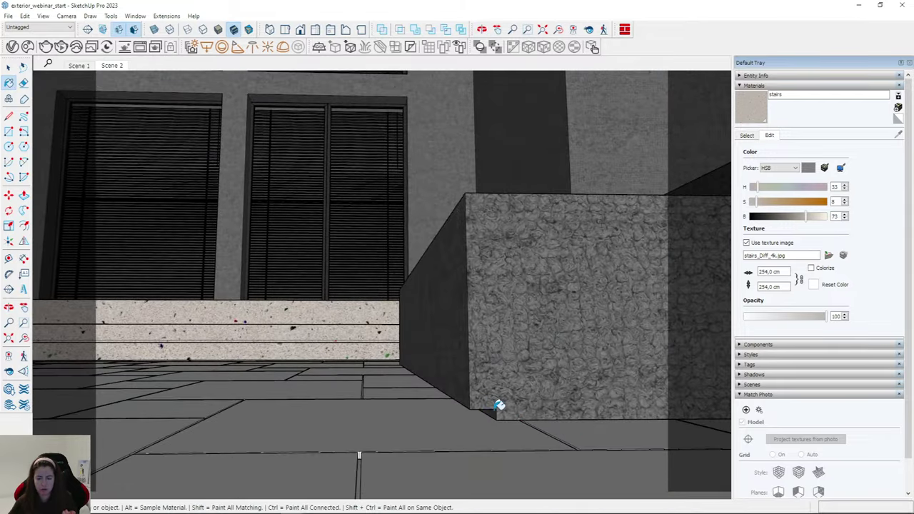
Back in the Scene 2 view, sample Glass Window Neutral from a side window and repaint the middle upper window pane with it.
{"action": "left_click", "coordinate": [112, 65]}
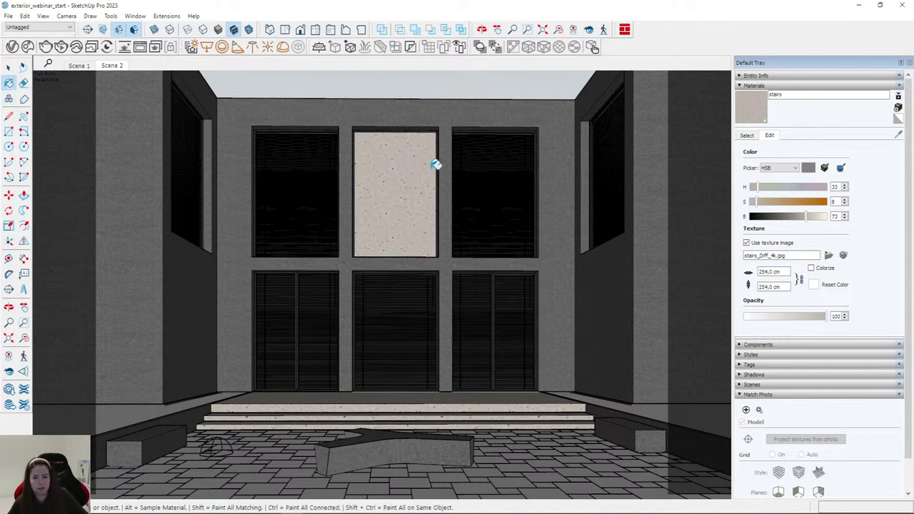
{"action": "left_click", "coordinate": [613, 158], "text": "alt"}
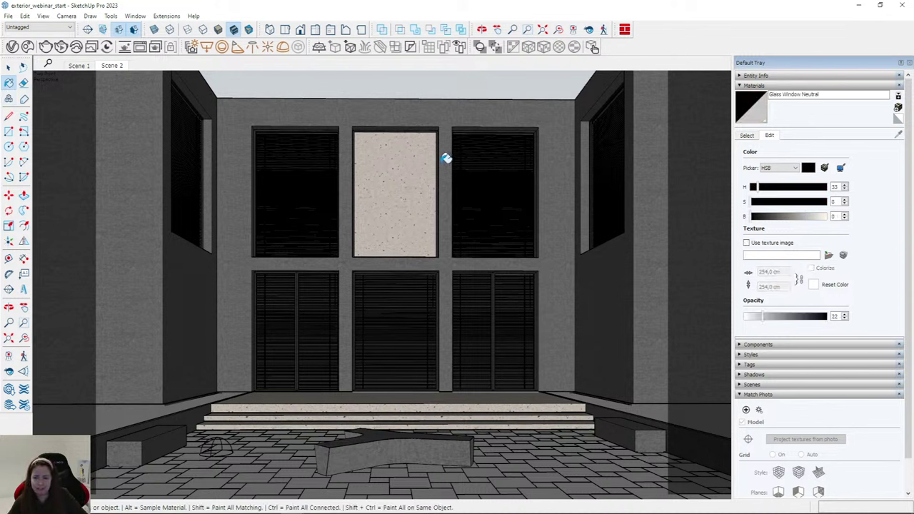
{"action": "left_click", "coordinate": [380, 156]}
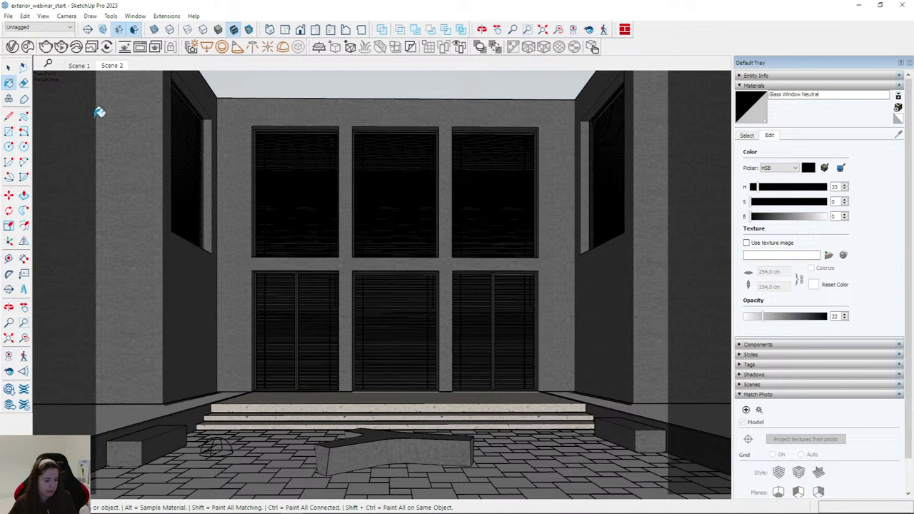
{"action": "left_click", "coordinate": [8, 67]}
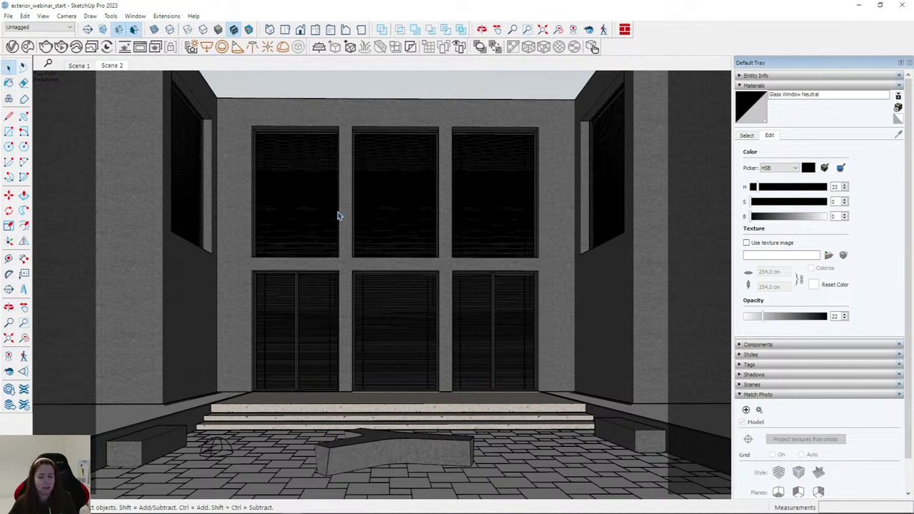
Select the stairs material in the Asset Editor, render the scene, and review the image in the maximized frame buffer before minimizing it.
{"action": "left_click", "coordinate": [13, 47]}
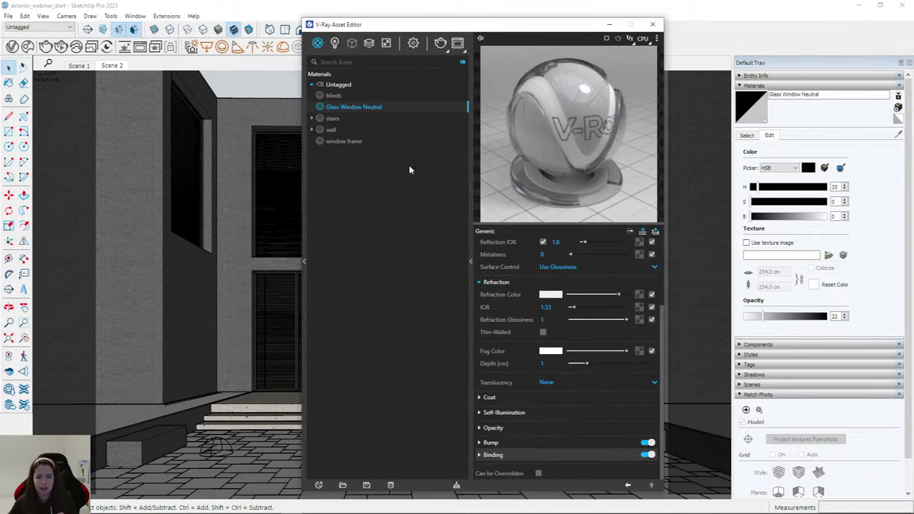
{"action": "left_click", "coordinate": [333, 118]}
{"action": "scroll", "coordinate": [559, 442], "scroll_direction": "down", "scroll_amount": 1}
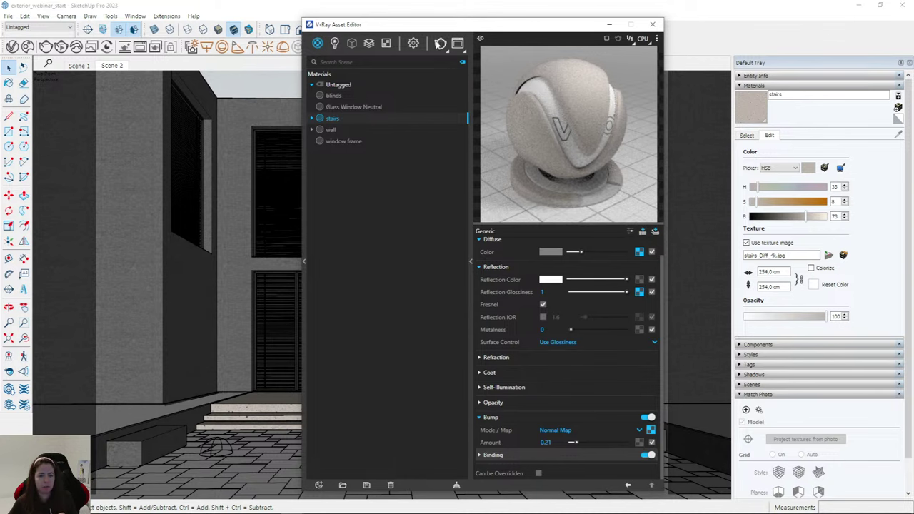
{"action": "left_click", "coordinate": [439, 43]}
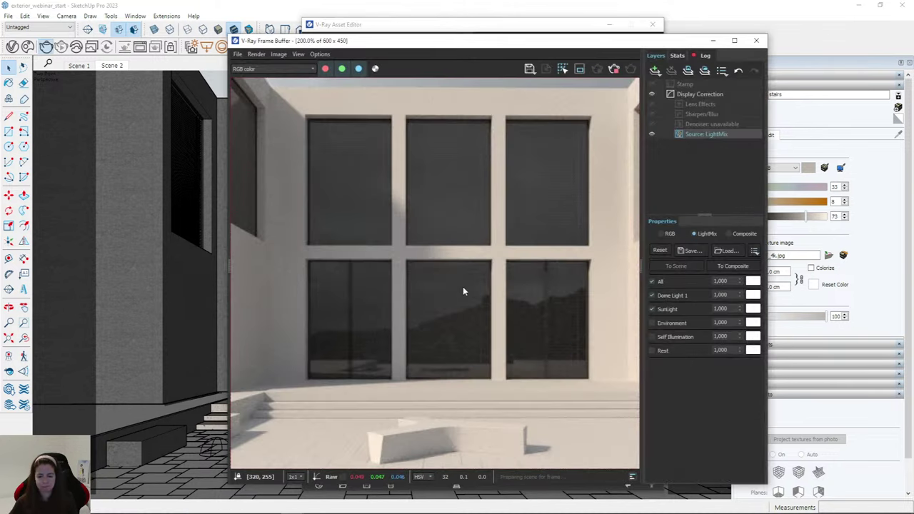
{"action": "left_click", "coordinate": [734, 41]}
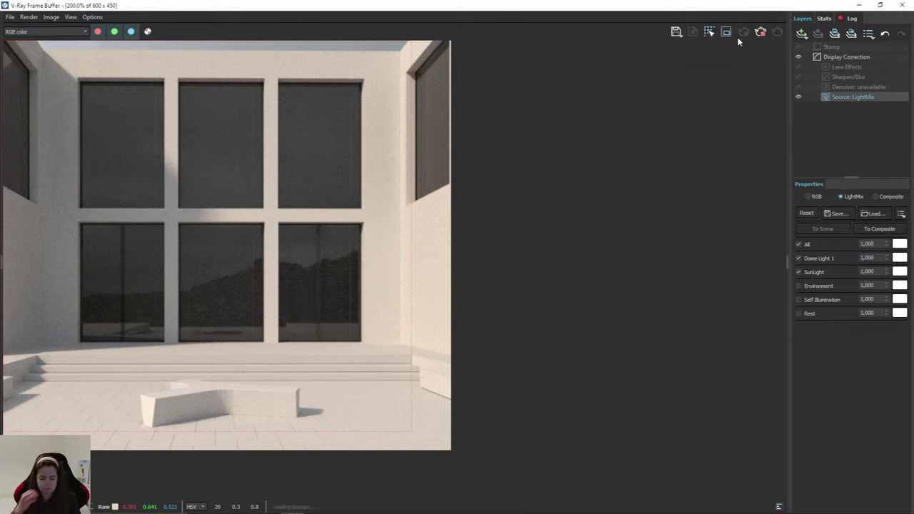
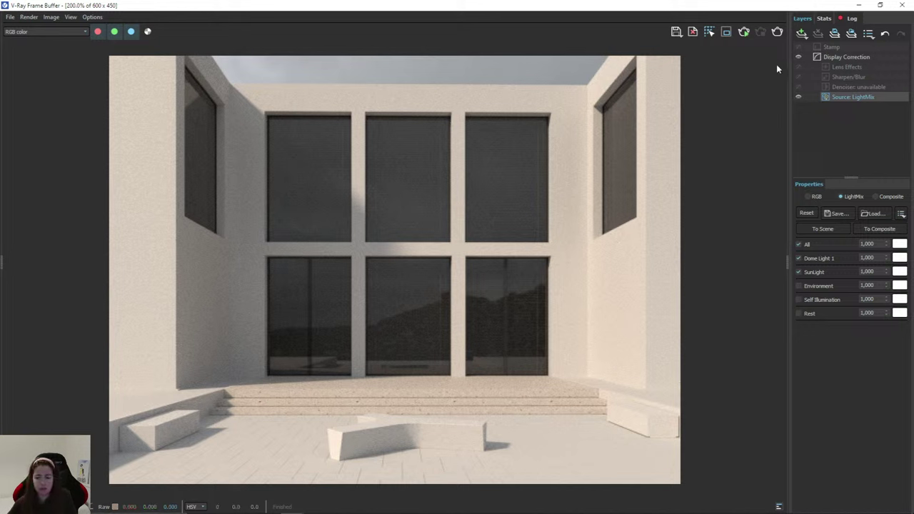
{"action": "left_click", "coordinate": [862, 6]}
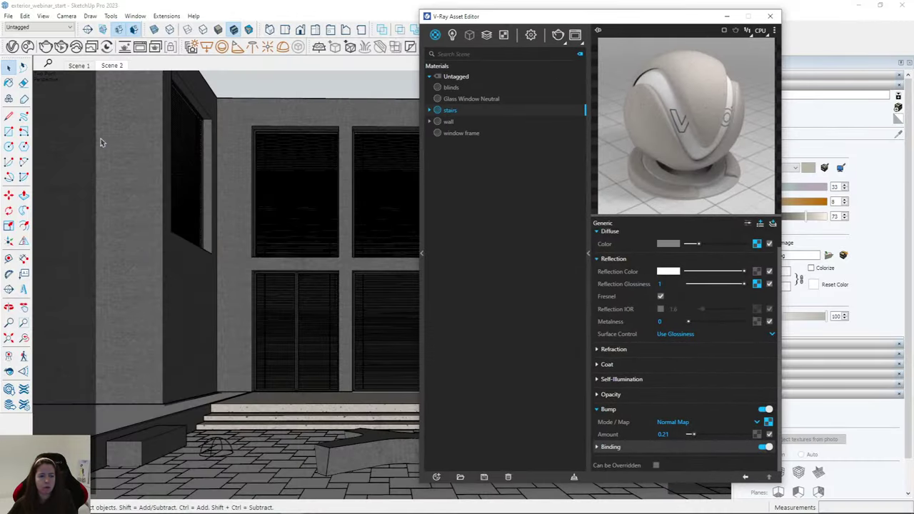
Search Chaos Cosmos for "soil" and import the Soil B01 200cm material into the scene.
{"action": "mouse_move", "coordinate": [298, 309]}
{"action": "middle_mouse_down"}
{"action": "mouse_move", "coordinate": [179, 414]}
{"action": "mouse_move", "coordinate": [107, 410]}
{"action": "middle_mouse_up"}
{"action": "scroll", "coordinate": [107, 410], "scroll_direction": "up", "scroll_amount": 5}
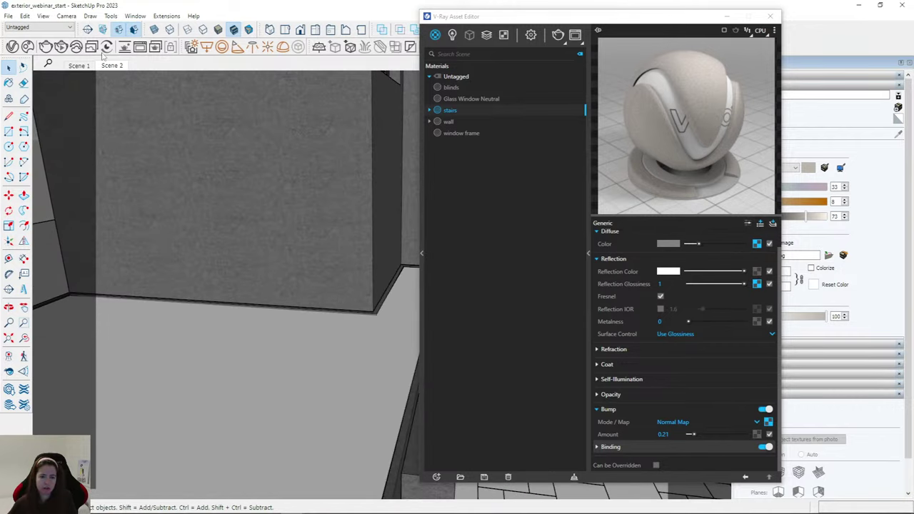
{"action": "left_click", "coordinate": [28, 47]}
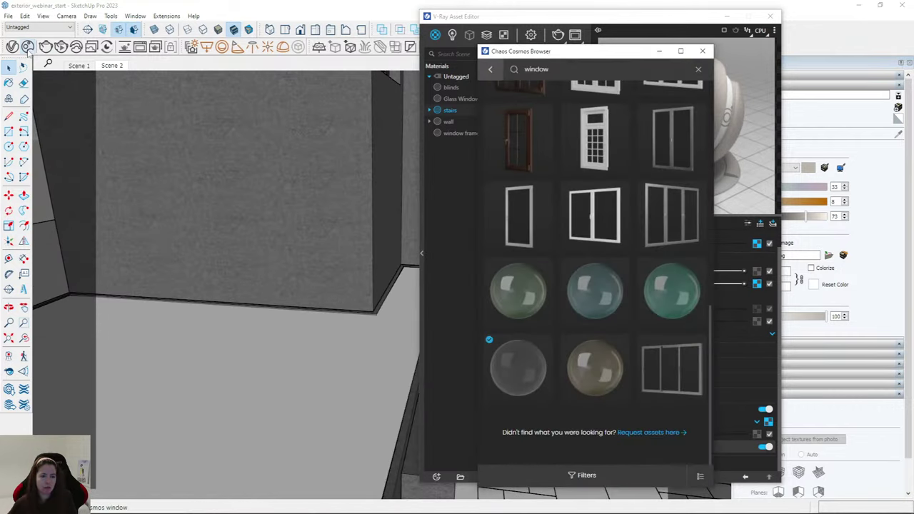
{"action": "left_click", "coordinate": [495, 79]}
{"action": "left_click", "coordinate": [569, 76]}
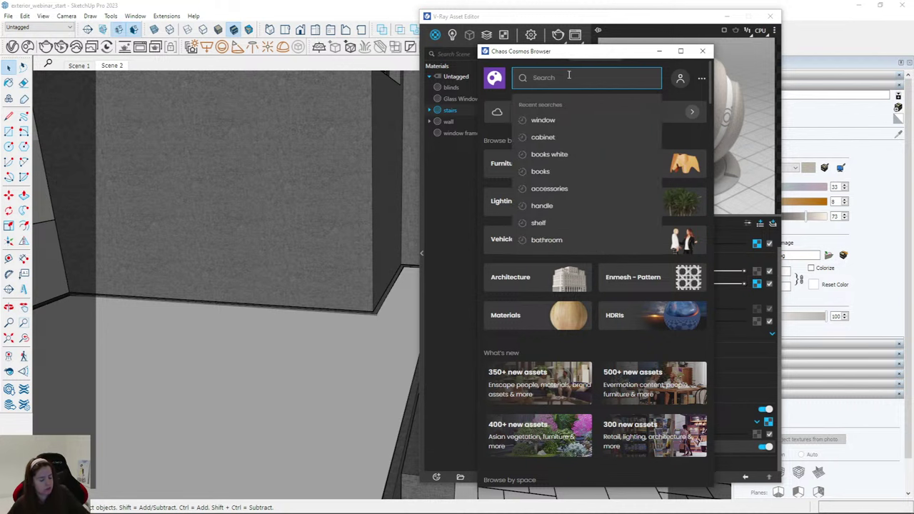
{"action": "type", "text": "soil"}
{"action": "key", "text": "Return"}
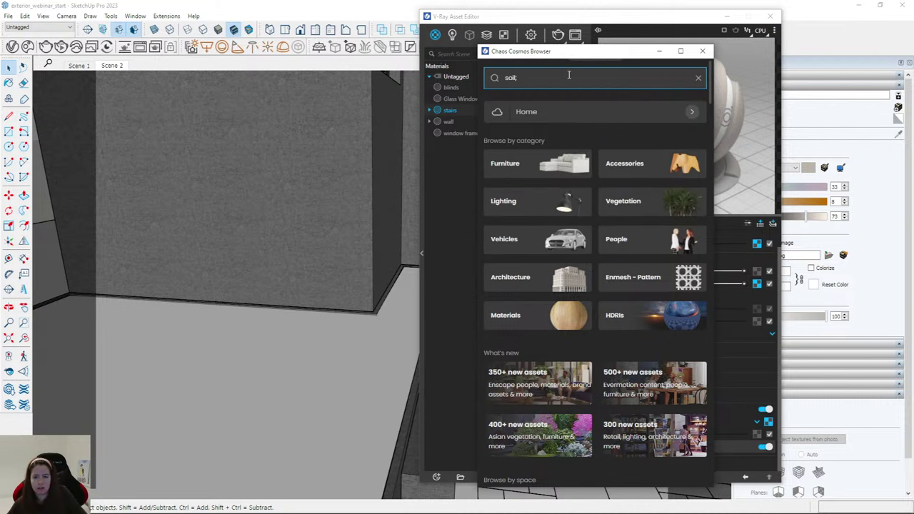
{"action": "mouse_move", "coordinate": [547, 183]}
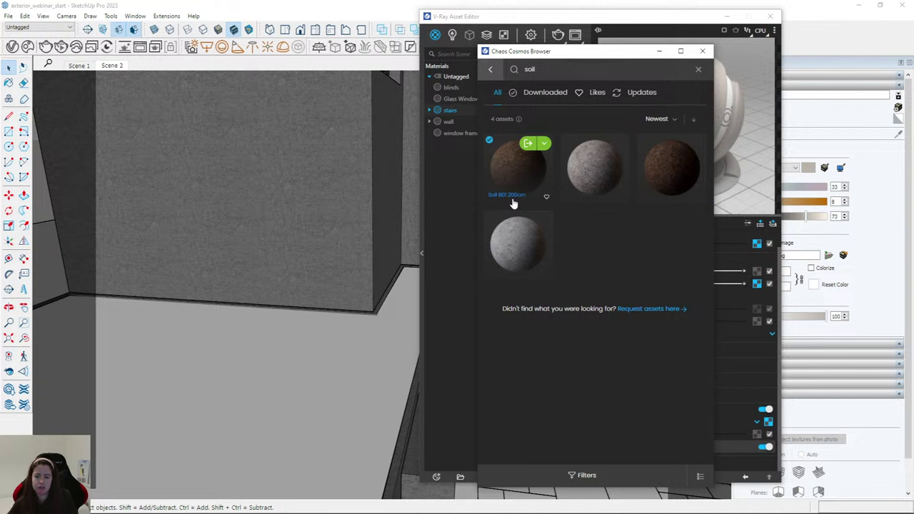
{"action": "left_click", "coordinate": [528, 145]}
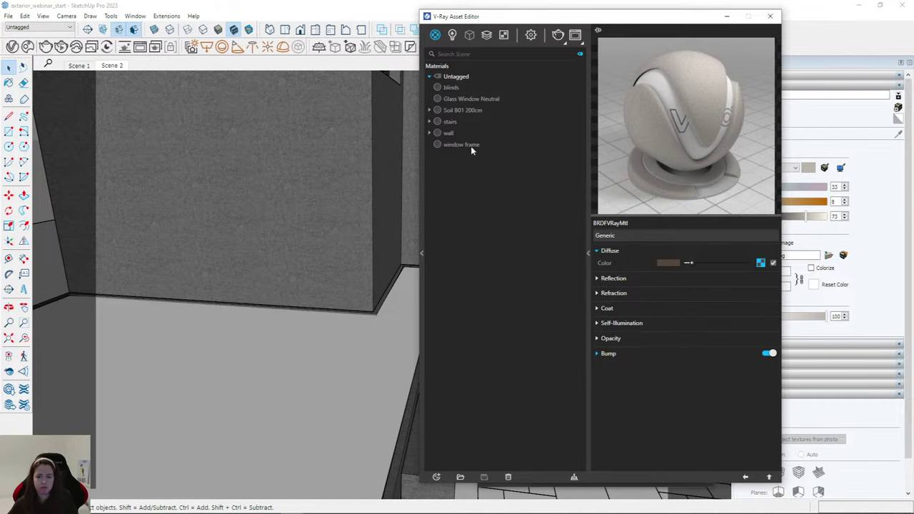
Select the Soil B01 200cm material and paint the raised planter surface beside the stairs with it.
{"action": "left_click", "coordinate": [463, 111]}
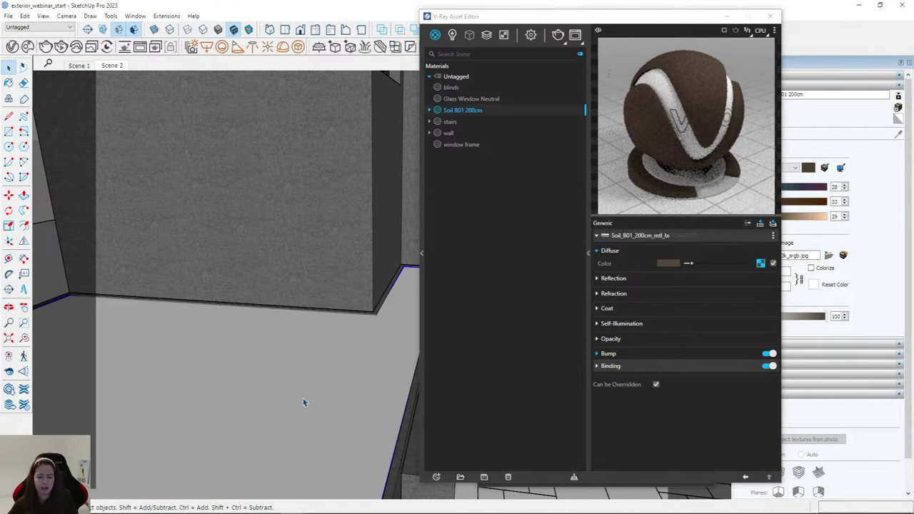
{"action": "left_click", "coordinate": [727, 16]}
{"action": "key", "text": "b"}
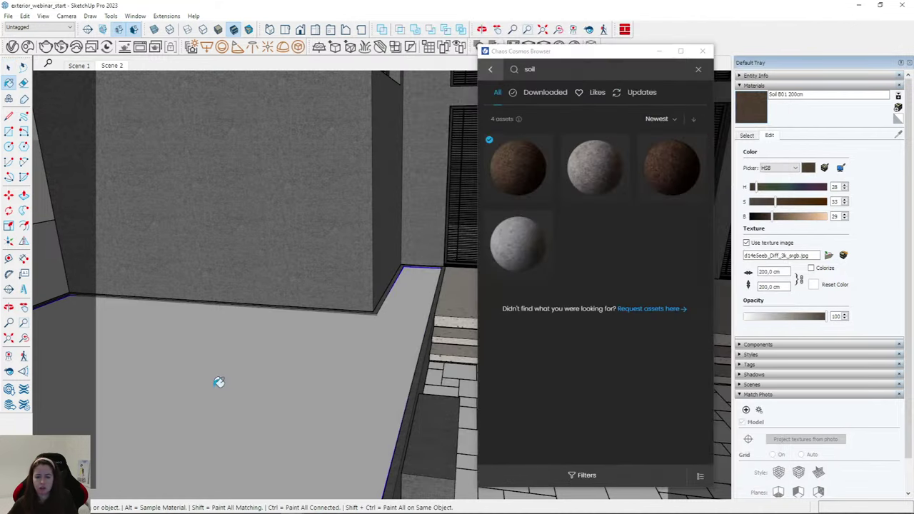
{"action": "left_click", "coordinate": [219, 381]}
{"action": "scroll", "coordinate": [171, 231], "scroll_direction": "down", "scroll_amount": 6}
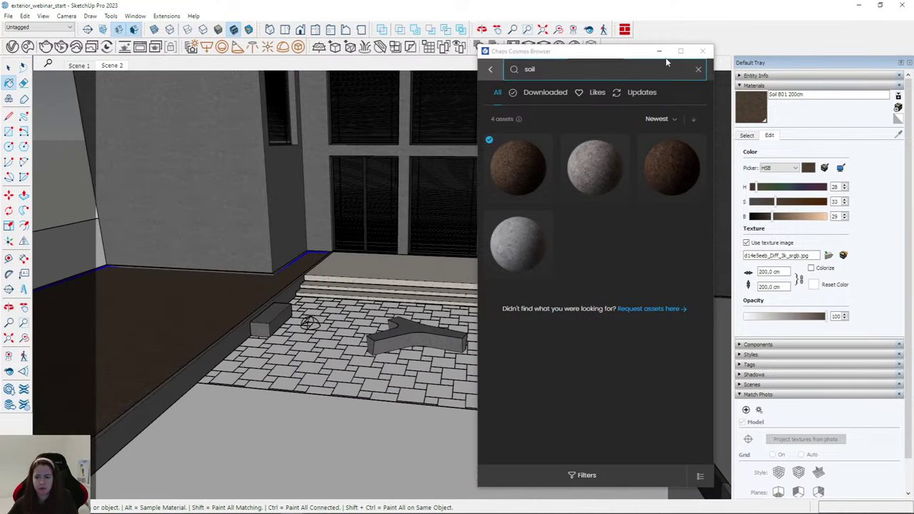
Close the Cosmos browser and paint the planter surface on the other side of the stairs with the Soil B01 200cm material.
{"action": "left_click", "coordinate": [703, 50]}
{"action": "scroll", "coordinate": [255, 269], "scroll_direction": "down", "scroll_amount": 3}
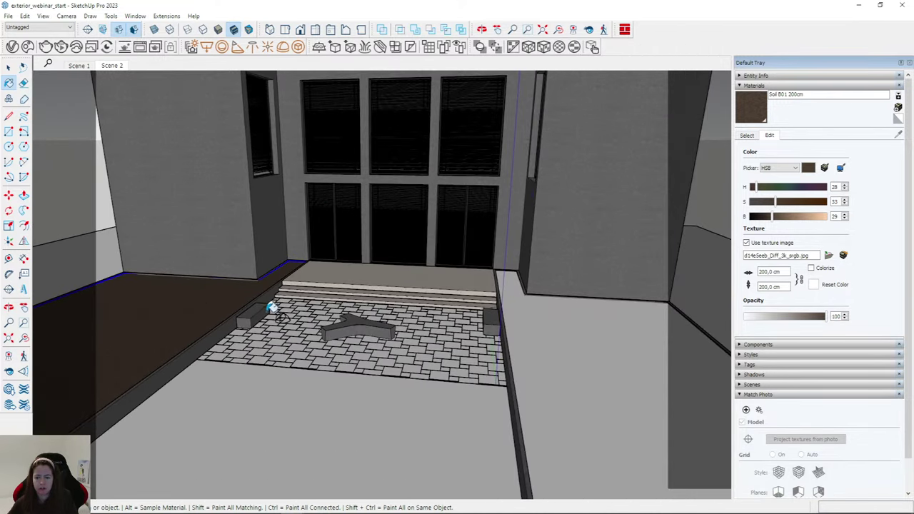
{"action": "left_click", "coordinate": [619, 323]}
{"action": "mouse_move", "coordinate": [629, 363]}
{"action": "middle_mouse_down", "text": "shift"}
{"action": "mouse_move", "coordinate": [645, 395]}
{"action": "mouse_move", "coordinate": [639, 381]}
{"action": "mouse_move", "coordinate": [472, 347]}
{"action": "middle_mouse_up", "text": "shift"}
{"action": "scroll", "coordinate": [445, 364], "scroll_direction": "up", "scroll_amount": 8}
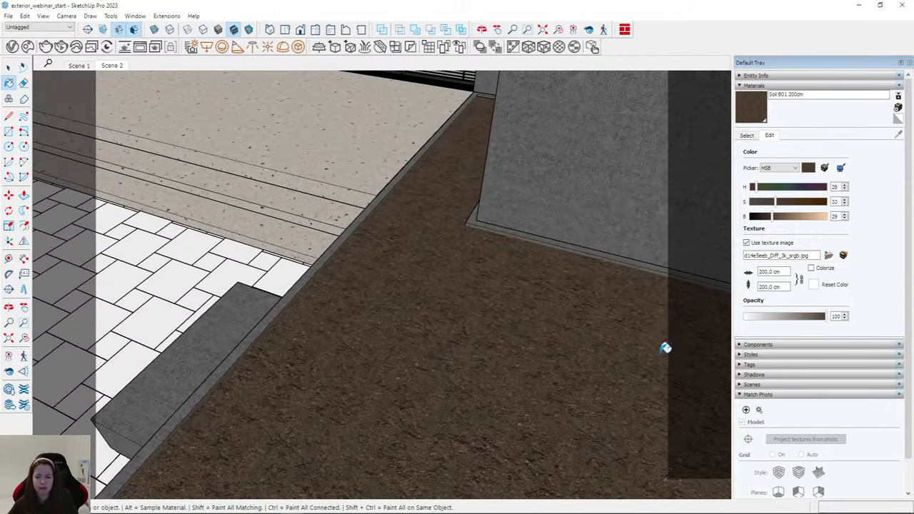
{"action": "scroll", "coordinate": [588, 351], "scroll_direction": "down", "scroll_amount": 10}
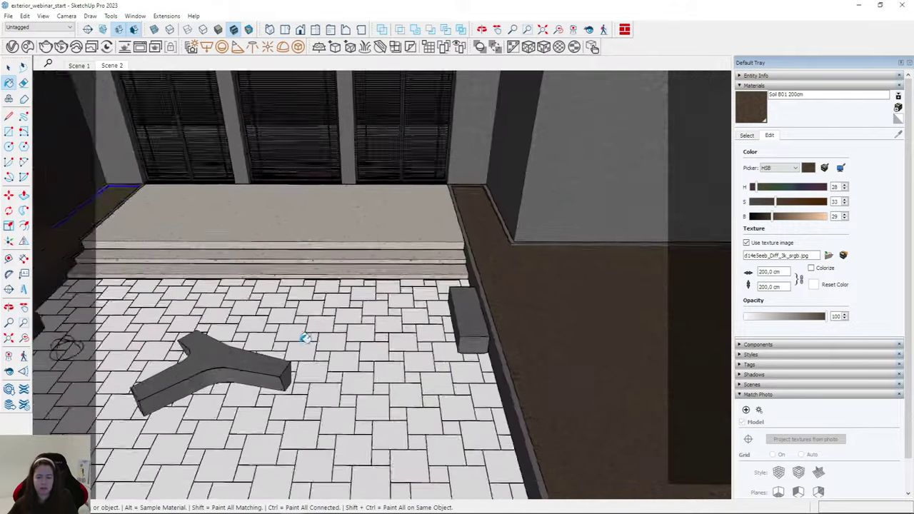
{"action": "scroll", "coordinate": [304, 336], "scroll_direction": "down", "scroll_amount": 4}
{"action": "mouse_move", "coordinate": [557, 314]}
{"action": "middle_mouse_down"}
{"action": "mouse_move", "coordinate": [576, 310]}
{"action": "mouse_move", "coordinate": [595, 286]}
{"action": "middle_mouse_up"}
{"action": "scroll", "coordinate": [597, 285], "scroll_direction": "up", "scroll_amount": 6}
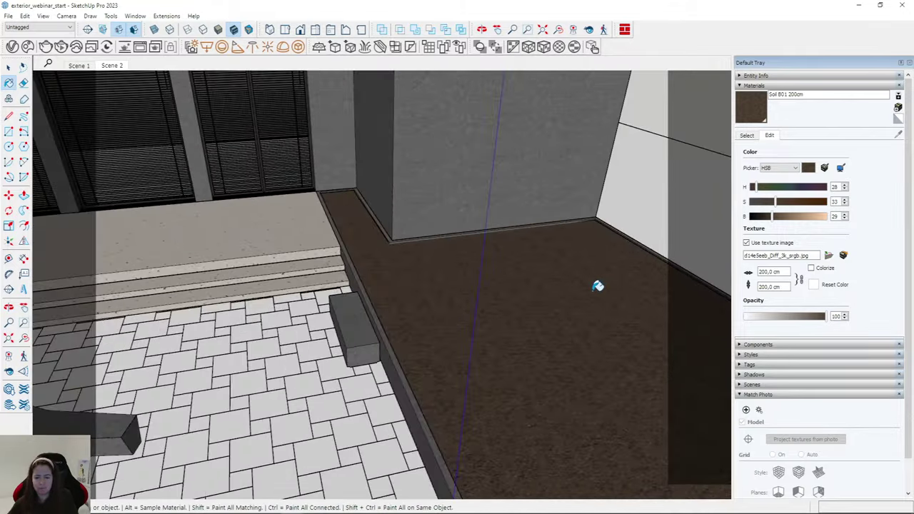
{"action": "scroll", "coordinate": [597, 286], "scroll_direction": "down", "scroll_amount": 5}
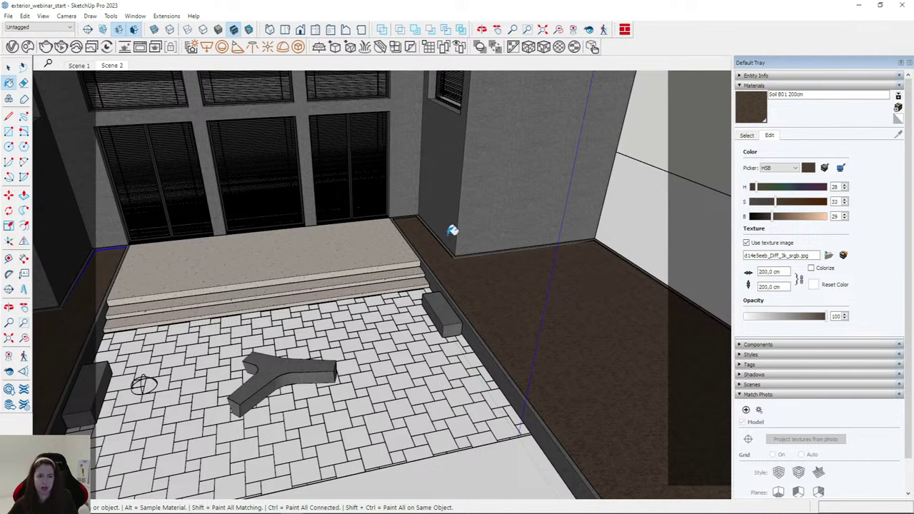
Switch to the Select tool and select the tiled pavement in front of the stairs.
{"action": "left_click", "coordinate": [9, 66]}
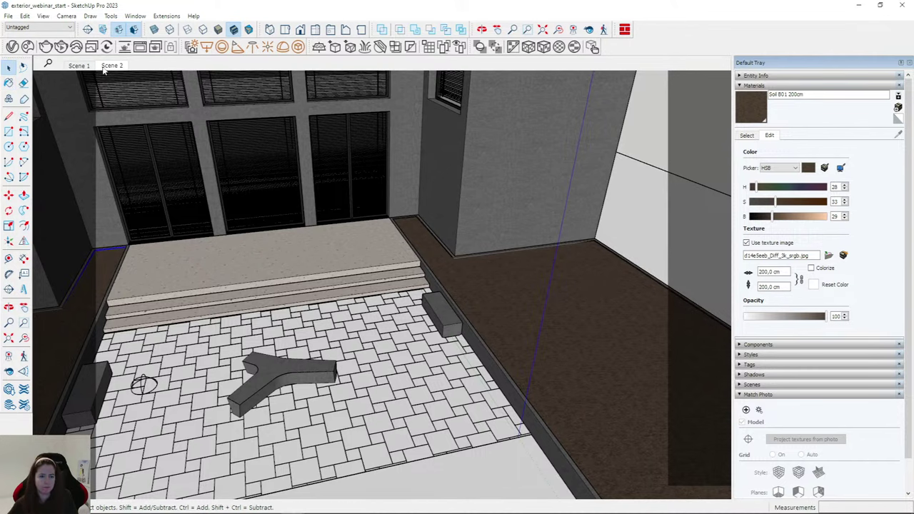
{"action": "scroll", "coordinate": [543, 286], "scroll_direction": "down", "scroll_amount": 4}
{"action": "middle_click_drag", "start_coordinate": [543, 286], "coordinate": [304, 322]}
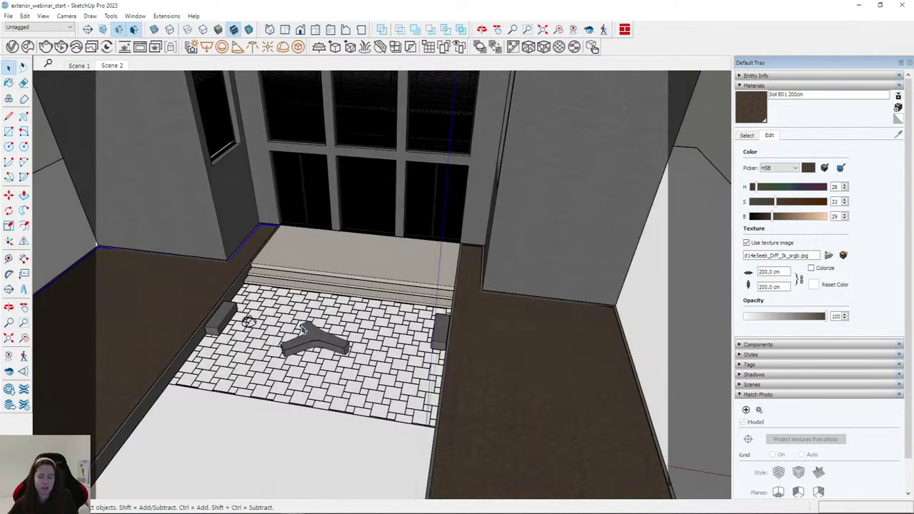
{"action": "scroll", "coordinate": [304, 329], "scroll_direction": "up", "scroll_amount": 4}
{"action": "scroll", "coordinate": [266, 287], "scroll_direction": "up", "scroll_amount": 8}
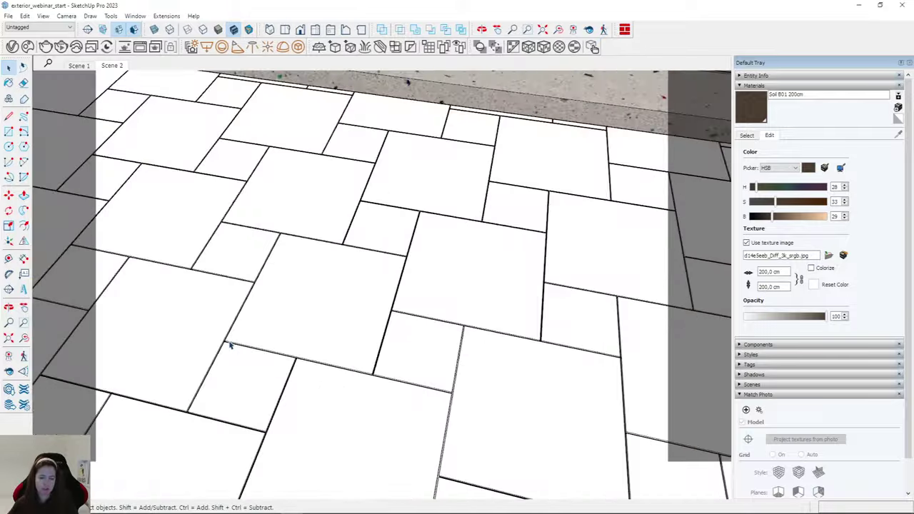
{"action": "scroll", "coordinate": [342, 205], "scroll_direction": "down", "scroll_amount": 6}
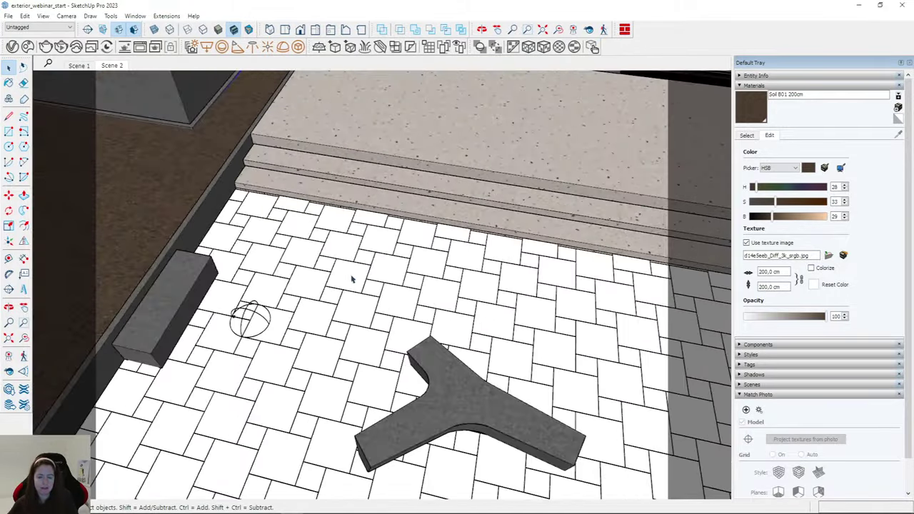
{"action": "scroll", "coordinate": [314, 282], "scroll_direction": "up", "scroll_amount": 5}
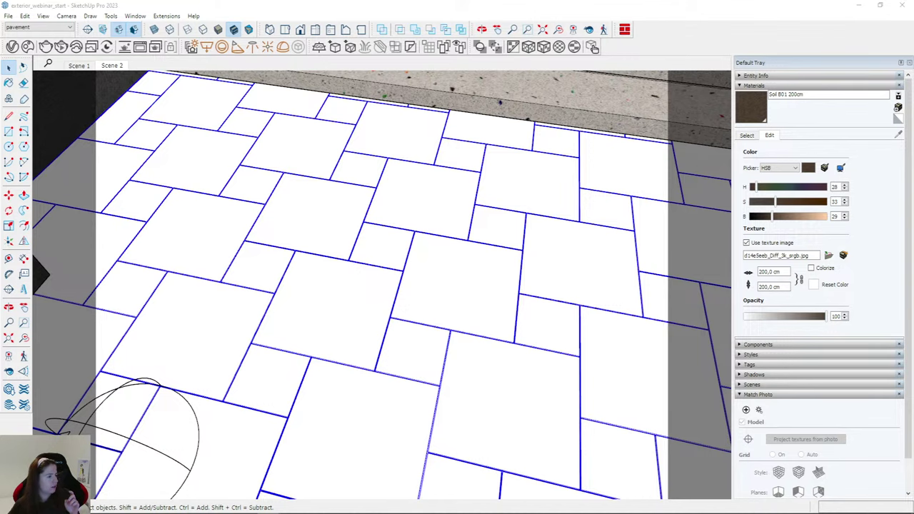
Switch to the Instagram page in the browser, read the Floor Generator plugin post, and return to SketchUp.
{"action": "key", "text": "alt+Tab"}
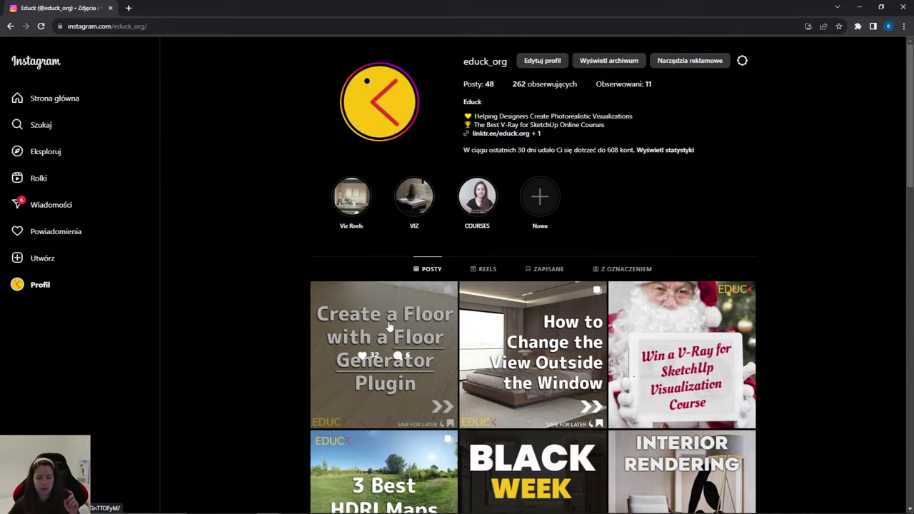
{"action": "left_click", "coordinate": [389, 326]}
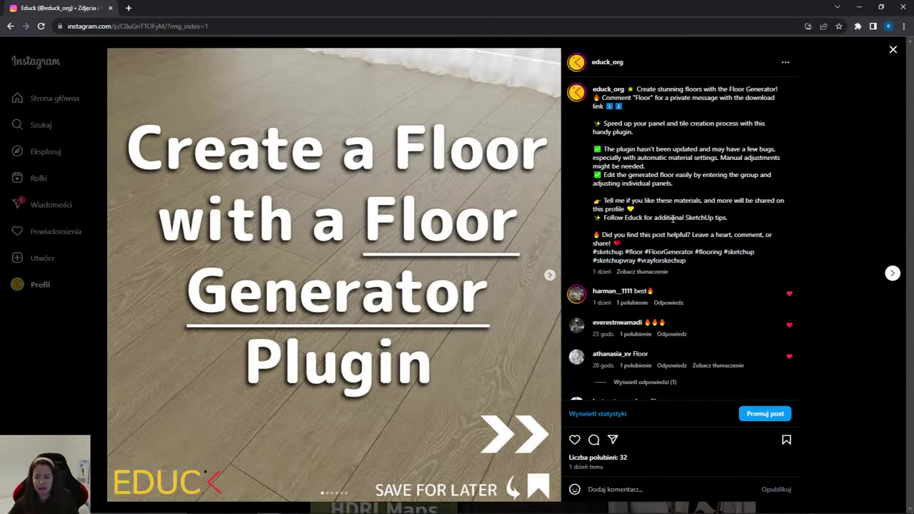
{"action": "scroll", "coordinate": [672, 279], "scroll_direction": "down", "scroll_amount": 1}
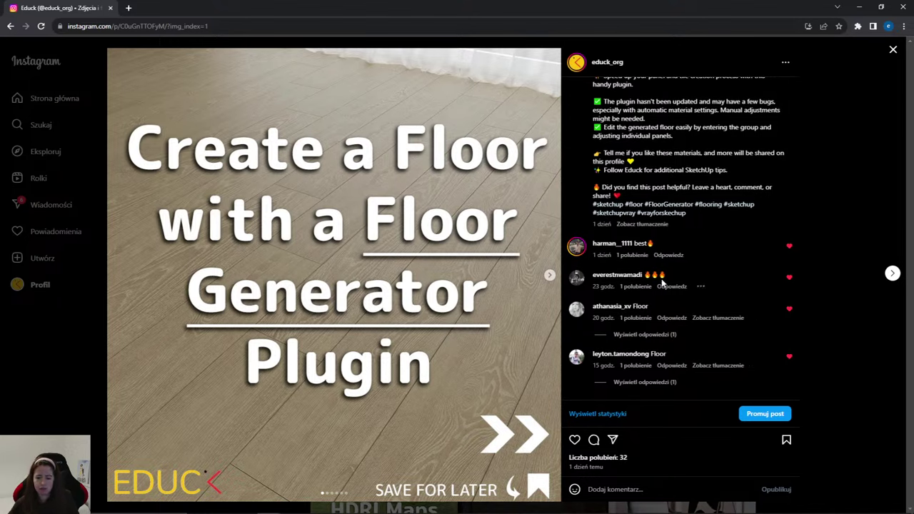
{"action": "scroll", "coordinate": [662, 286], "scroll_direction": "up", "scroll_amount": 1}
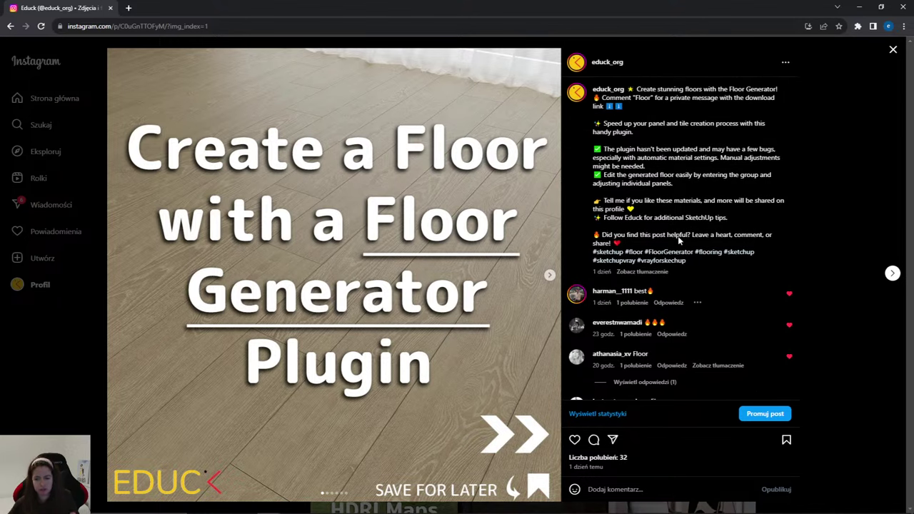
{"action": "left_click", "coordinate": [894, 51]}
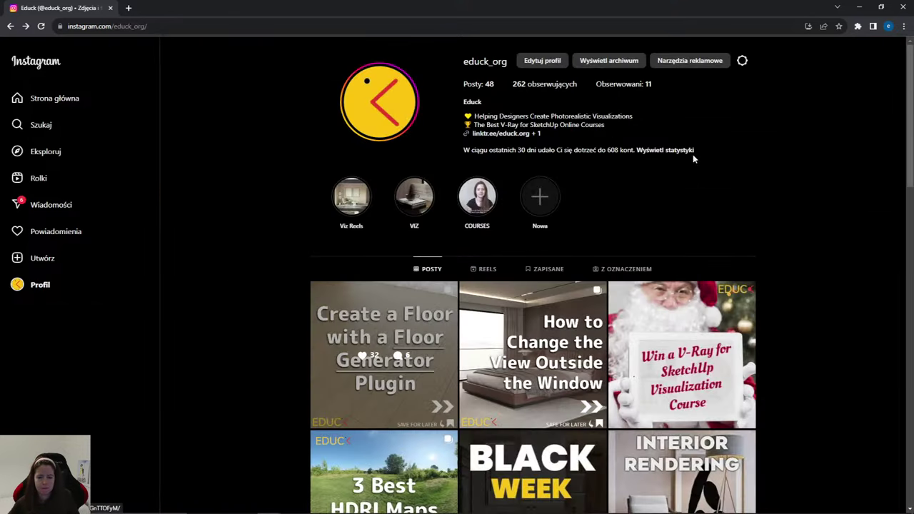
{"action": "left_click", "coordinate": [861, 9]}
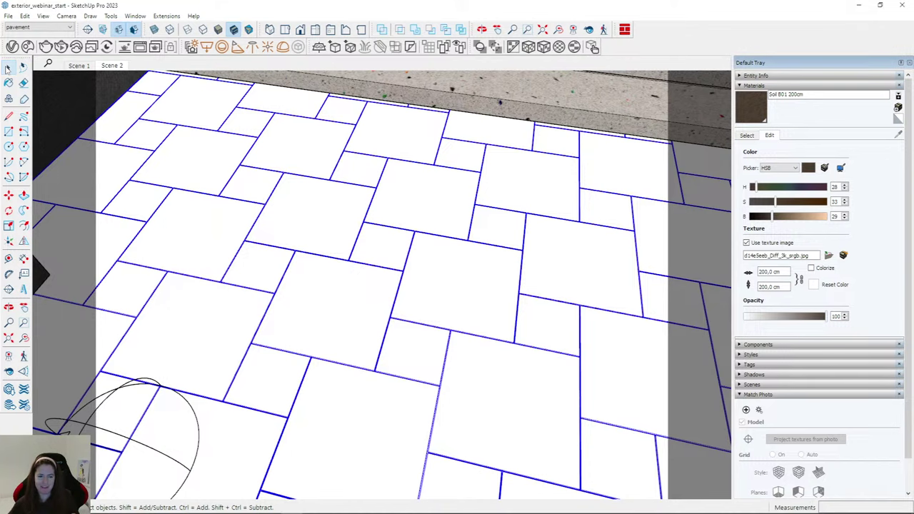
Create a Generic V-Ray material in the Asset Editor and name it "tiles".
{"action": "scroll", "coordinate": [386, 263], "scroll_direction": "down", "scroll_amount": 5}
{"action": "scroll", "coordinate": [385, 266], "scroll_direction": "up", "scroll_amount": 2}
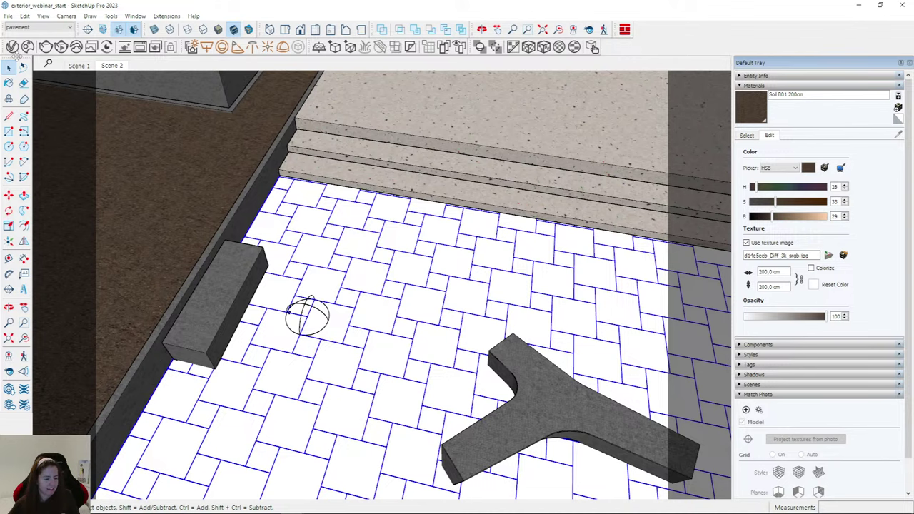
{"action": "left_click", "coordinate": [12, 47]}
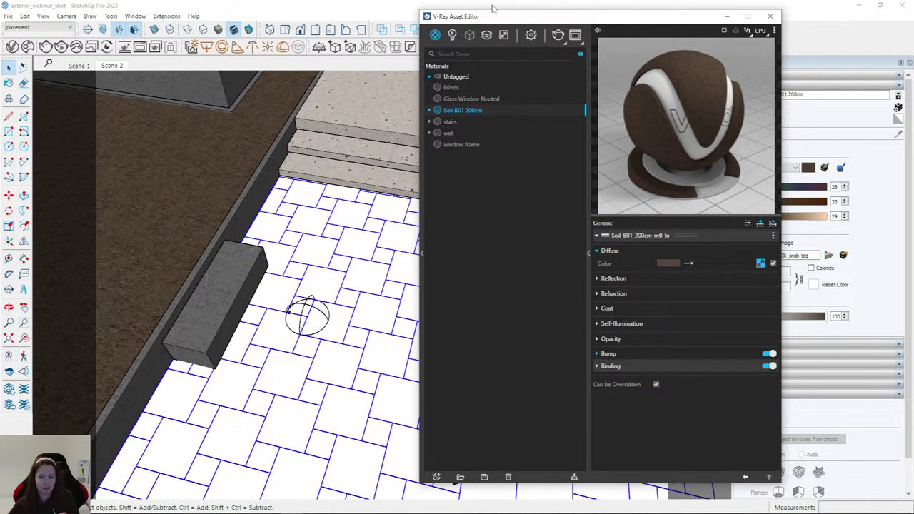
{"action": "left_click_drag", "start_coordinate": [545, 28], "coordinate": [466, 25]}
{"action": "left_click", "coordinate": [356, 475]}
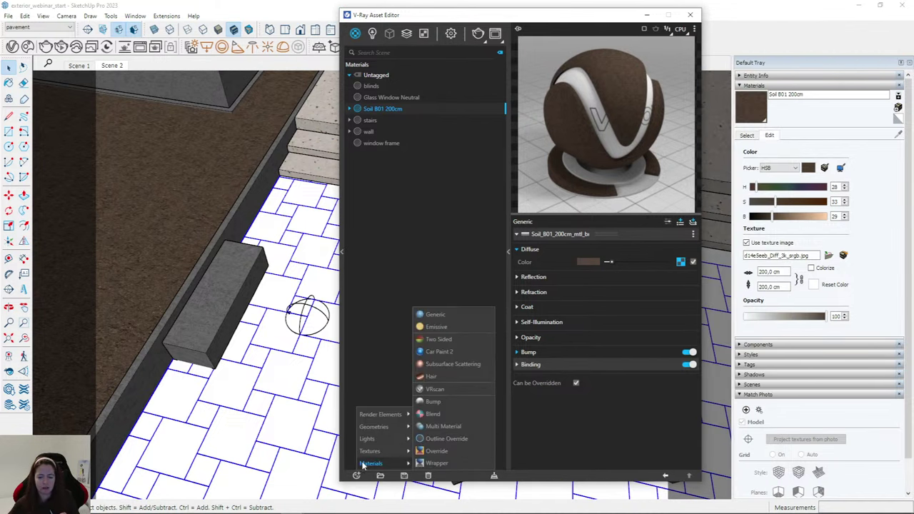
{"action": "left_click", "coordinate": [452, 315]}
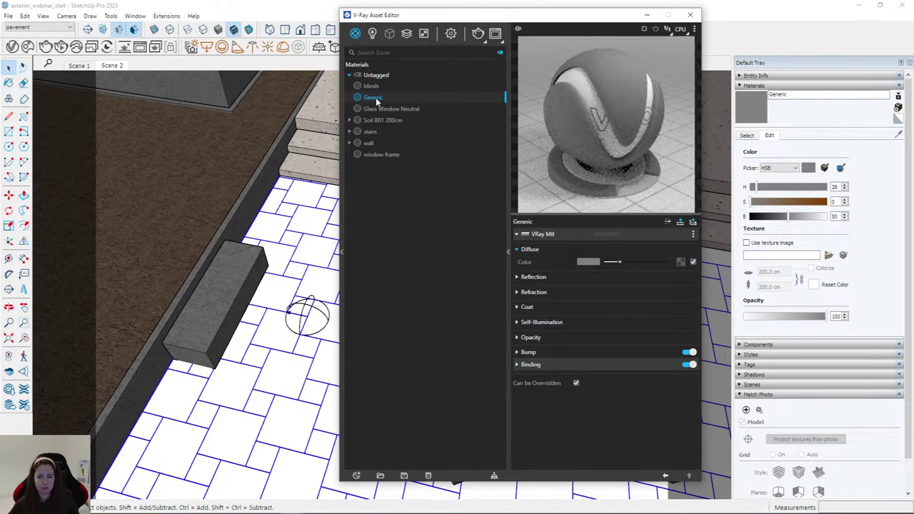
{"action": "double_click", "coordinate": [386, 97]}
{"action": "type", "text": "tile"}
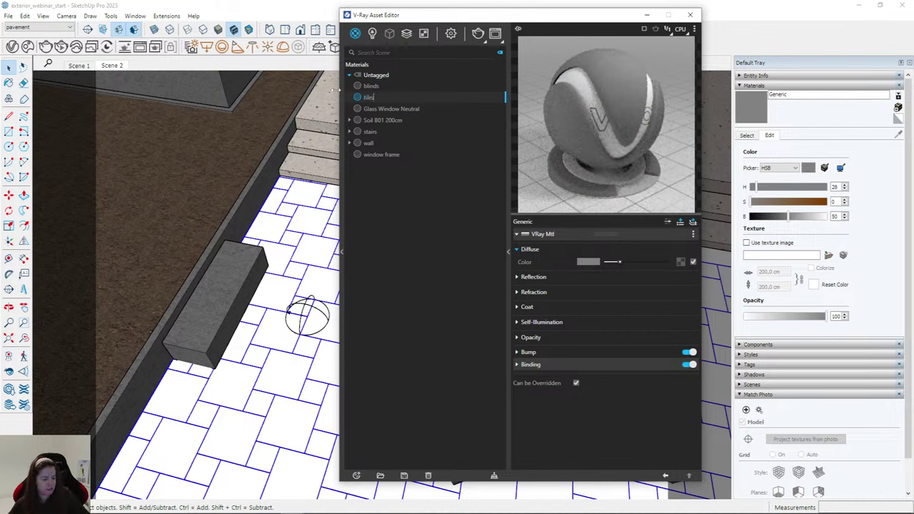
{"action": "key", "text": "Return"}
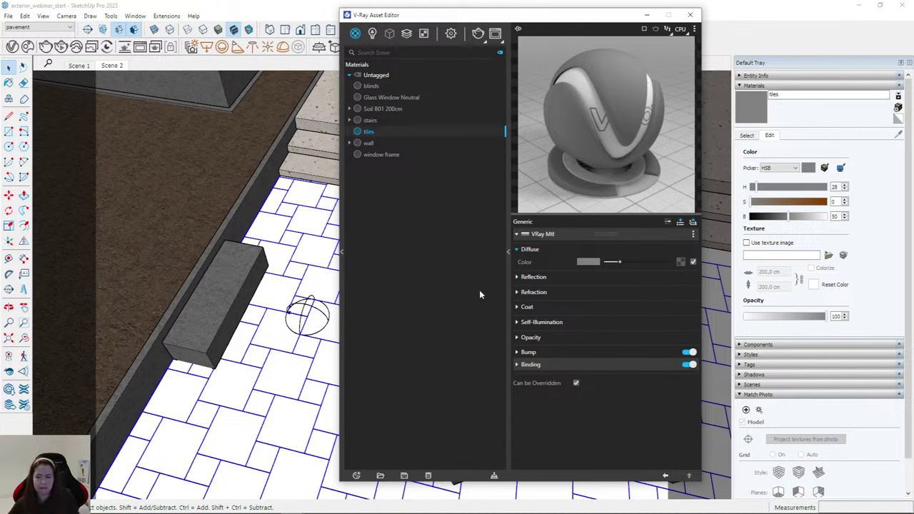
Open the tiles_diffuse image from the Webinar_exterior Maps folder in File Explorer, view it, and close the viewer.
{"action": "left_click", "coordinate": [247, 504]}
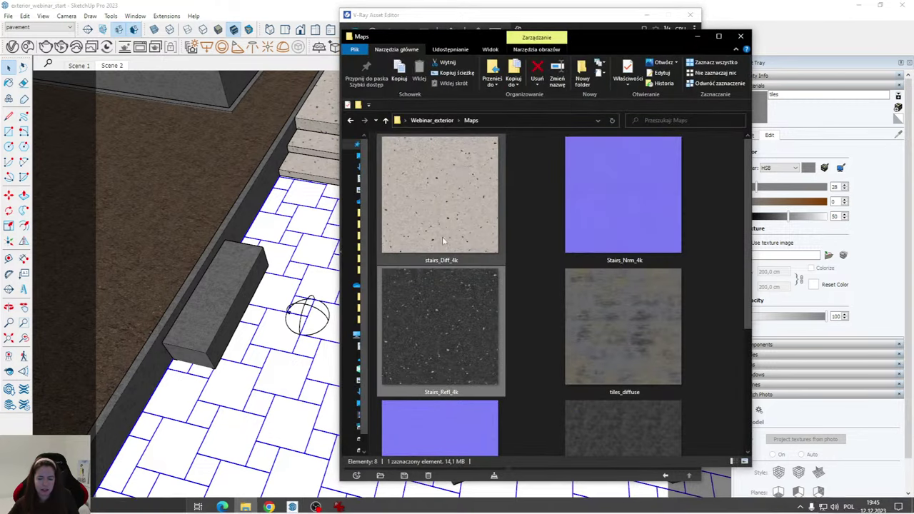
{"action": "left_click", "coordinate": [630, 336]}
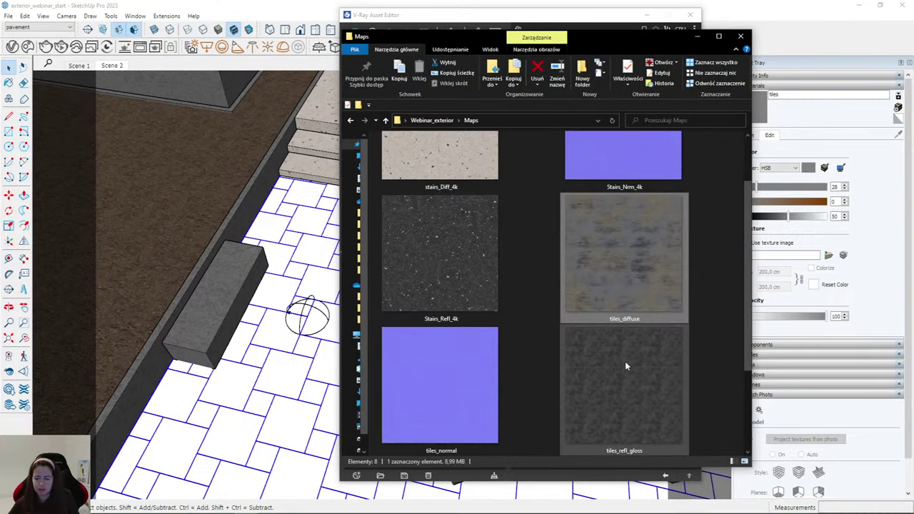
{"action": "double_click", "coordinate": [638, 225]}
{"action": "double_click", "coordinate": [429, 277]}
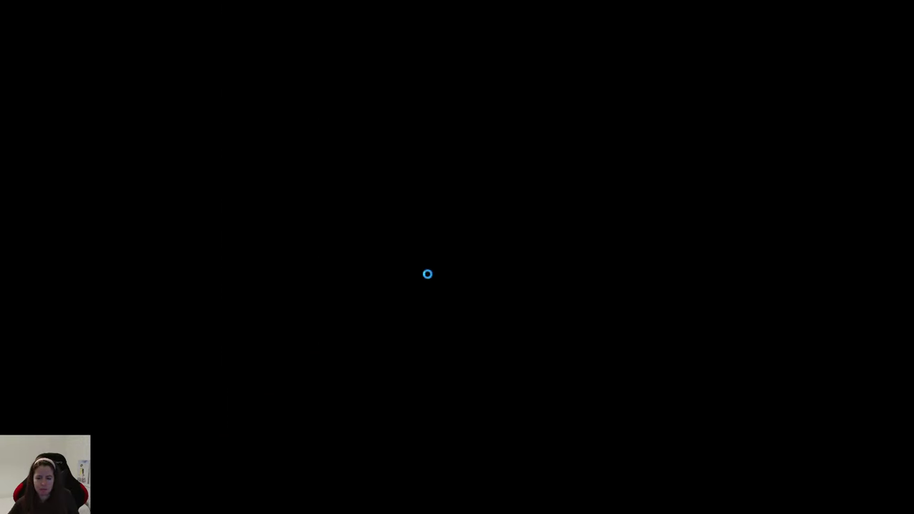
{"action": "key", "text": "Delete"}
{"action": "left_click", "coordinate": [531, 302]}
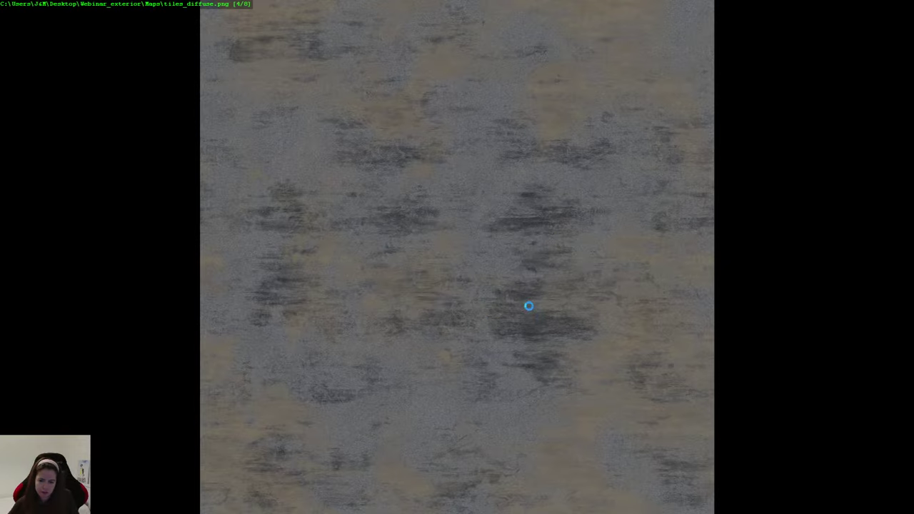
{"action": "scroll", "coordinate": [511, 285], "scroll_direction": "up", "scroll_amount": 1}
{"action": "scroll", "coordinate": [511, 285], "scroll_direction": "down", "scroll_amount": 1}
{"action": "key", "text": "Return"}
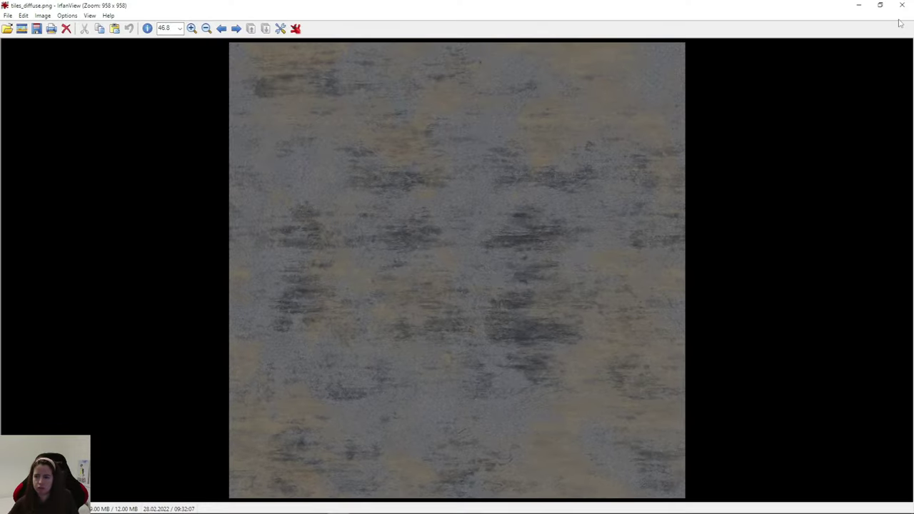
{"action": "left_click", "coordinate": [903, 7]}
Reopen the tiles_diffuse image, examine its surface detail up close and as a whole, and return to the V-Ray Asset Editor.
{"action": "double_click", "coordinate": [598, 272]}
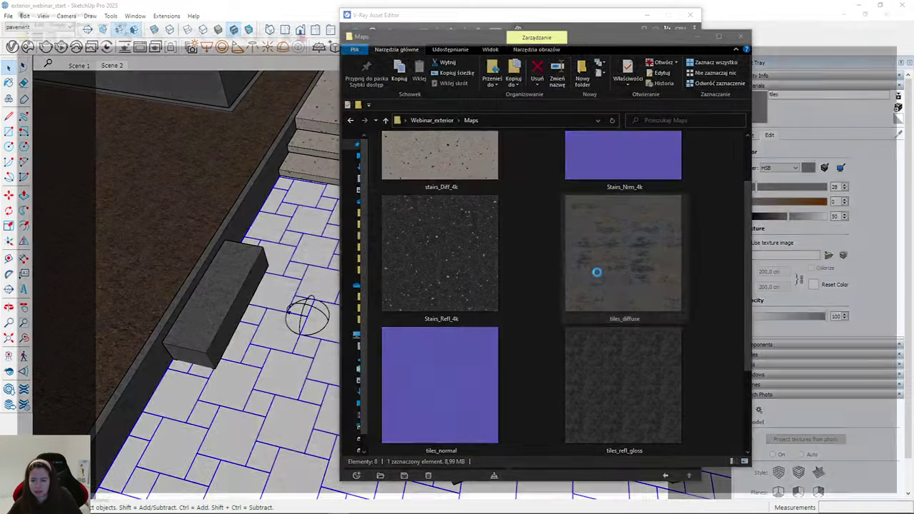
{"action": "left_click", "coordinate": [191, 29]}
{"action": "left_click", "coordinate": [191, 29]}
{"action": "left_click", "coordinate": [191, 28]}
{"action": "left_click", "coordinate": [192, 28]}
{"action": "left_click", "coordinate": [192, 29]}
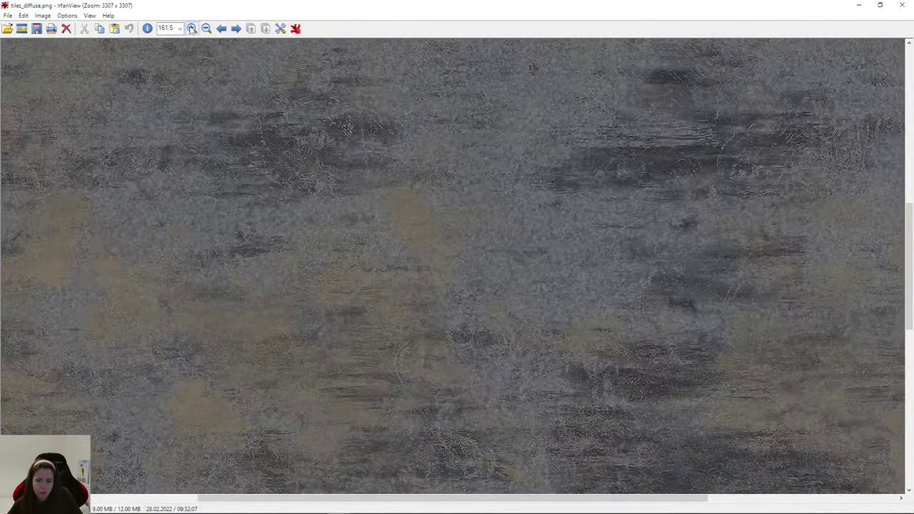
{"action": "left_click", "coordinate": [207, 29]}
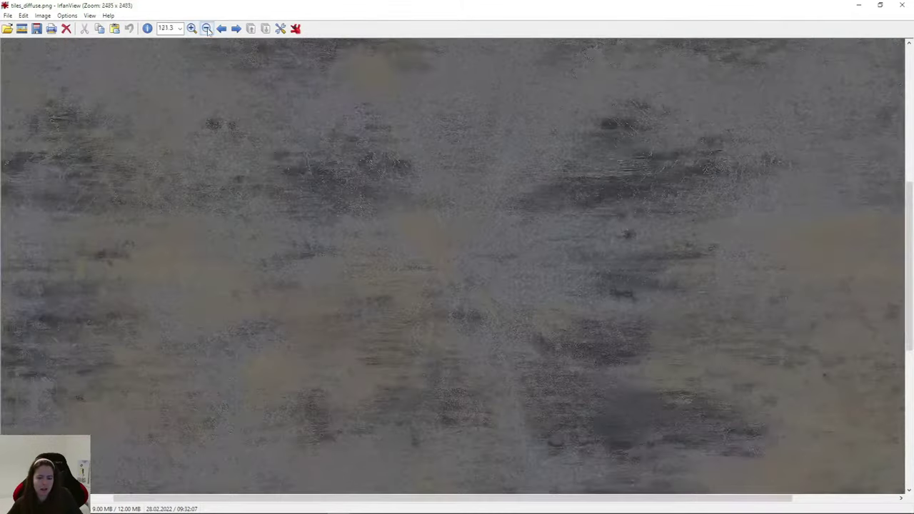
{"action": "left_click", "coordinate": [207, 28]}
{"action": "left_click", "coordinate": [206, 28]}
{"action": "left_click", "coordinate": [207, 28]}
{"action": "left_click", "coordinate": [206, 29]}
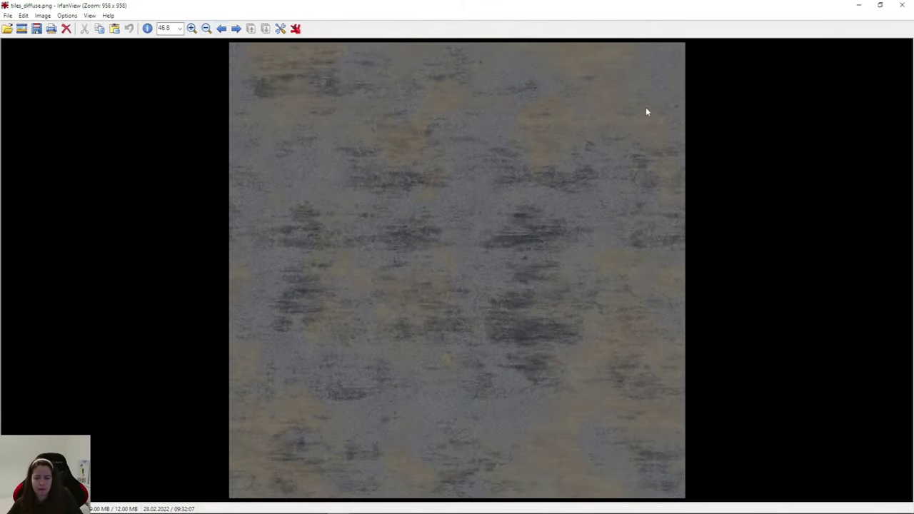
{"action": "left_click", "coordinate": [859, 5]}
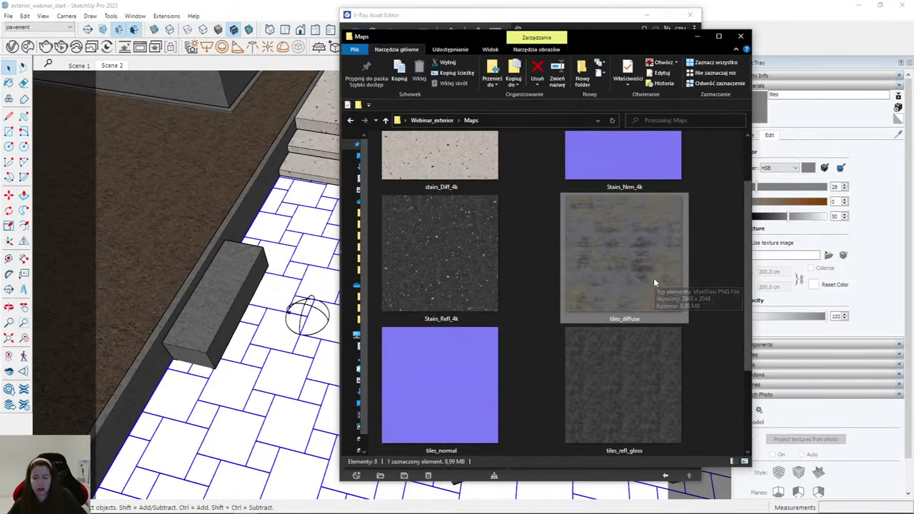
{"action": "left_click", "coordinate": [696, 36]}
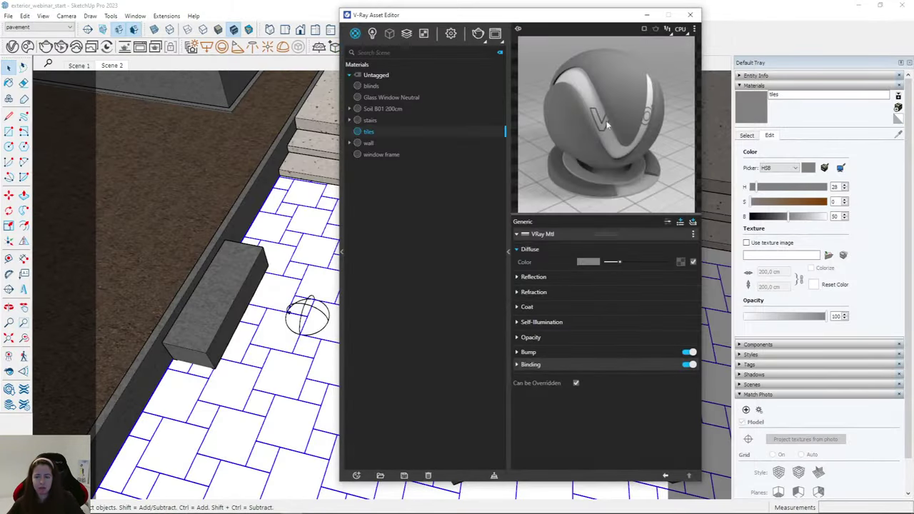
Add a Bitmap texture to the tiles material's diffuse color using tiles_diffuse.png.
{"action": "left_click", "coordinate": [681, 262]}
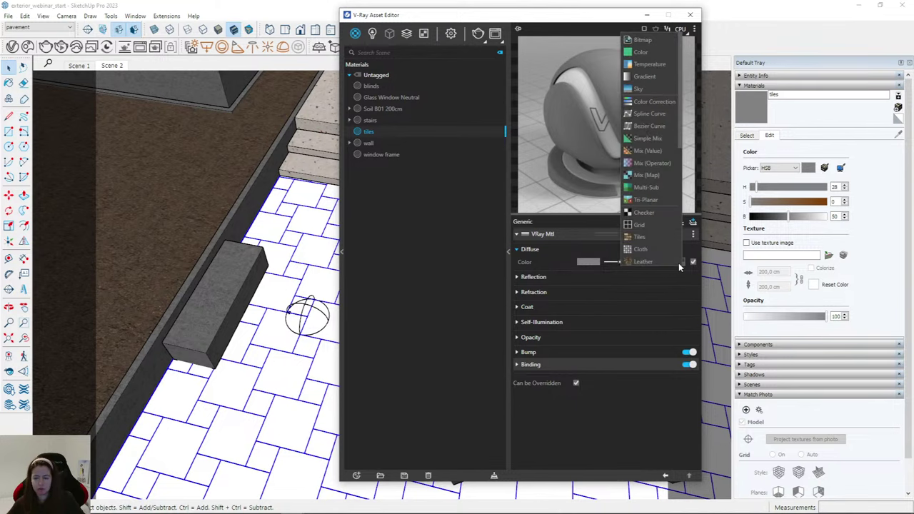
{"action": "left_click", "coordinate": [647, 38]}
{"action": "double_click", "coordinate": [640, 252]}
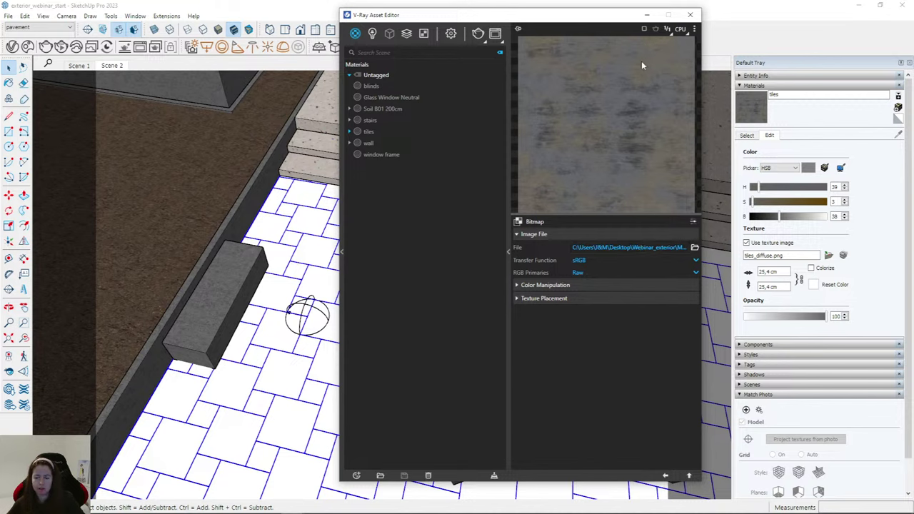
Minimize the V-Ray Asset Editor and paint the selected pavement with the tiles material.
{"action": "left_click", "coordinate": [647, 14]}
{"action": "key", "text": "b"}
{"action": "scroll", "coordinate": [424, 298], "scroll_direction": "up", "scroll_amount": 5}
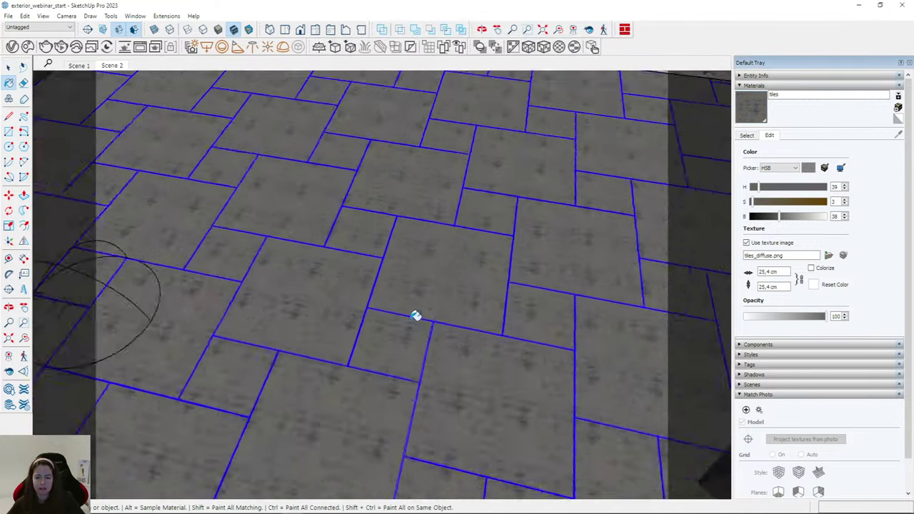
{"action": "scroll", "coordinate": [414, 316], "scroll_direction": "down", "scroll_amount": 1}
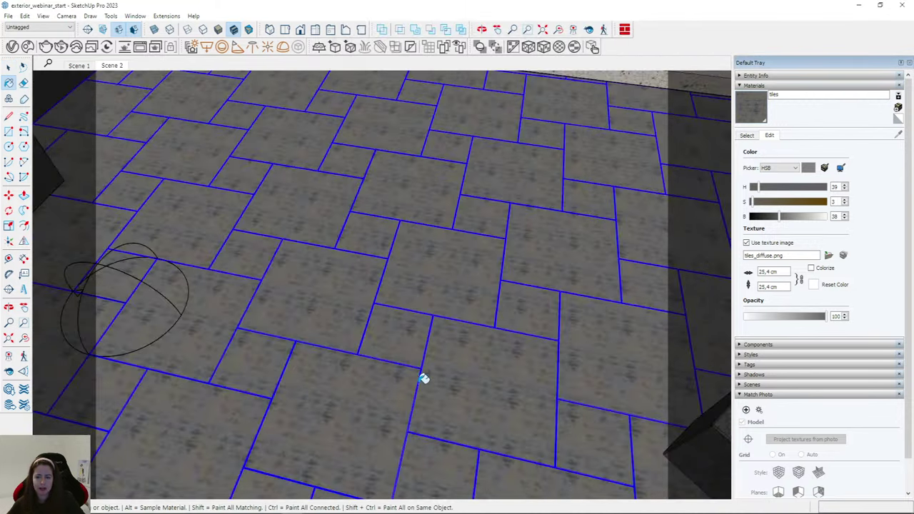
{"action": "scroll", "coordinate": [381, 268], "scroll_direction": "down", "scroll_amount": 4}
{"action": "scroll", "coordinate": [350, 306], "scroll_direction": "up", "scroll_amount": 6}
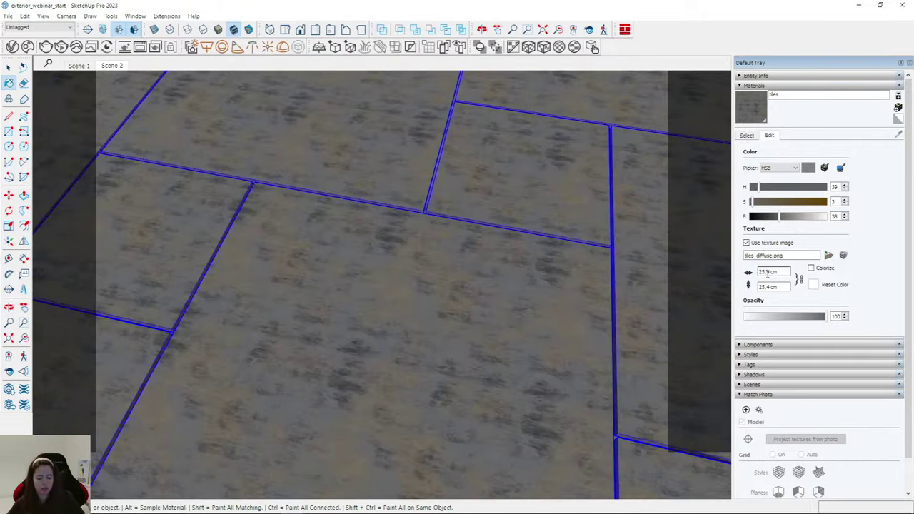
Set the tiles material's texture width to 254 cm and check the pattern on the pavement.
{"action": "left_click", "coordinate": [767, 271]}
{"action": "key", "text": "BackSpace"}
{"action": "key", "text": "Return"}
{"action": "scroll", "coordinate": [402, 279], "scroll_direction": "down", "scroll_amount": 6}
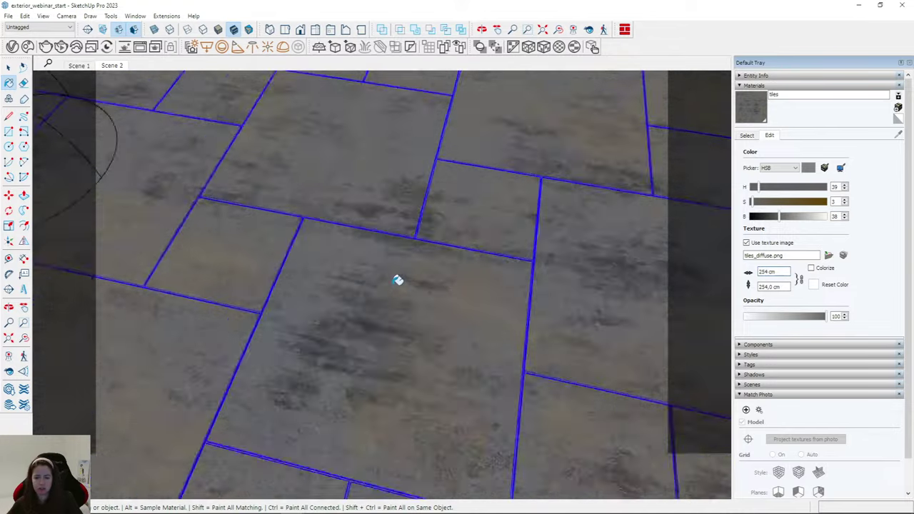
{"action": "scroll", "coordinate": [328, 264], "scroll_direction": "down", "scroll_amount": 2}
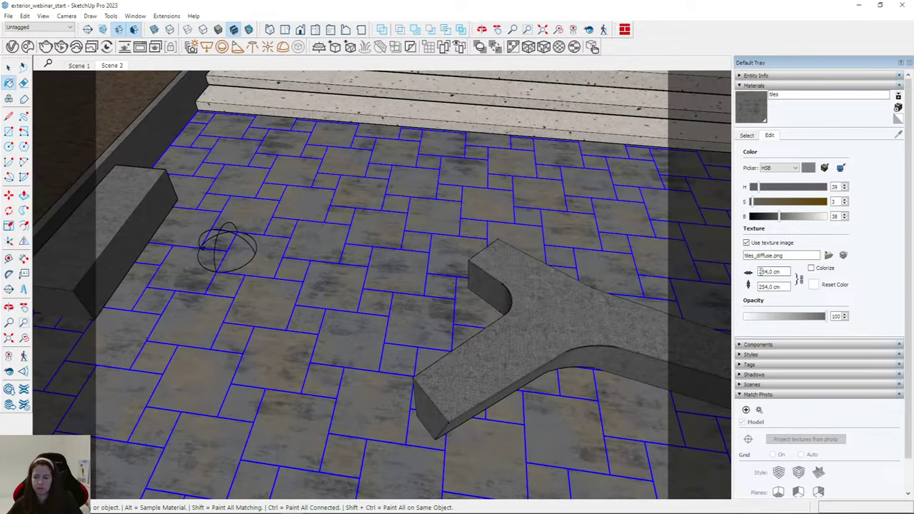
Set the tiles material's texture width to 354 cm and inspect the paving from near and far.
{"action": "type", "text": "354"}
{"action": "key", "text": "Return"}
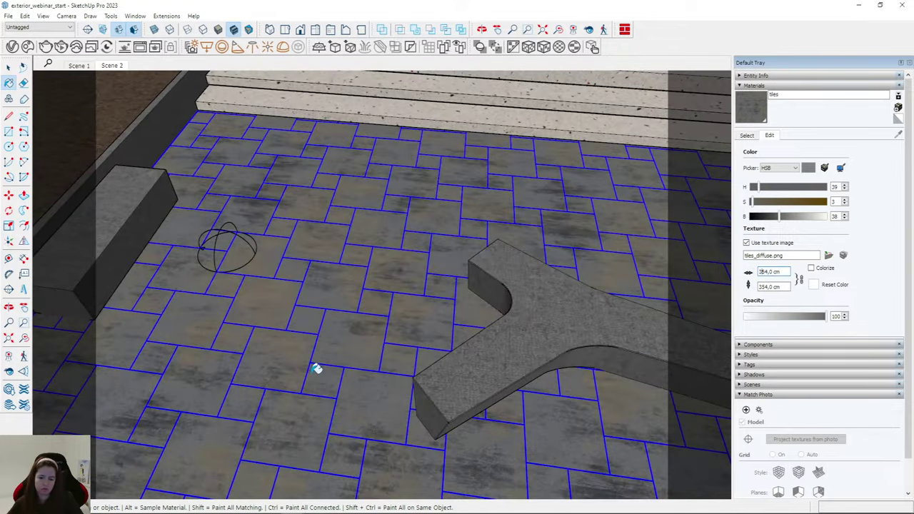
{"action": "scroll", "coordinate": [330, 321], "scroll_direction": "up", "scroll_amount": 4}
{"action": "scroll", "coordinate": [549, 284], "scroll_direction": "up", "scroll_amount": 3}
{"action": "scroll", "coordinate": [427, 341], "scroll_direction": "down", "scroll_amount": 5}
{"action": "mouse_move", "coordinate": [194, 188]}
{"action": "middle_mouse_down"}
{"action": "mouse_move", "coordinate": [205, 174]}
{"action": "mouse_move", "coordinate": [200, 182]}
{"action": "middle_mouse_up"}
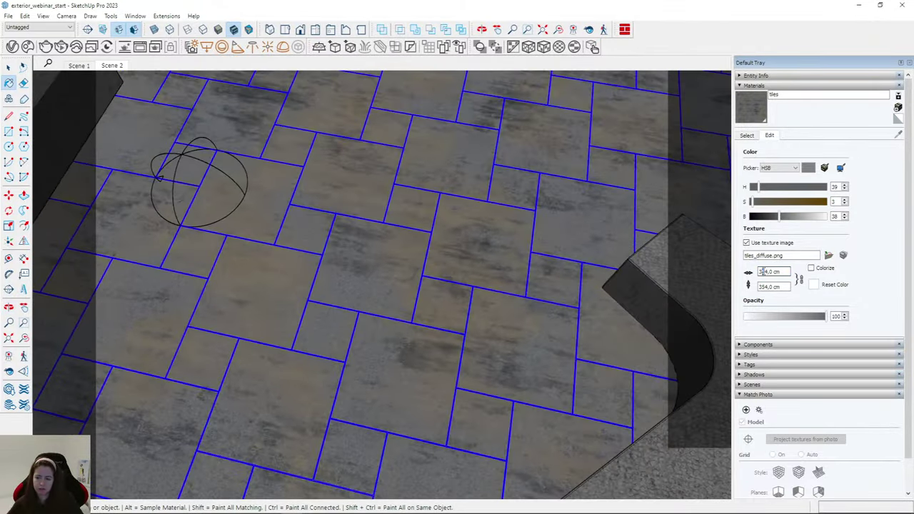
Set the tiles material's texture width to 384 cm and review the whole pavement up to the stairs.
{"action": "scroll", "coordinate": [572, 313], "scroll_direction": "down", "scroll_amount": 3}
{"action": "mouse_move", "coordinate": [572, 313]}
{"action": "middle_mouse_down"}
{"action": "mouse_move", "coordinate": [202, 343]}
{"action": "mouse_move", "coordinate": [271, 312]}
{"action": "mouse_move", "coordinate": [366, 229]}
{"action": "mouse_move", "coordinate": [293, 240]}
{"action": "middle_mouse_up"}
{"action": "scroll", "coordinate": [292, 239], "scroll_direction": "down", "scroll_amount": 2}
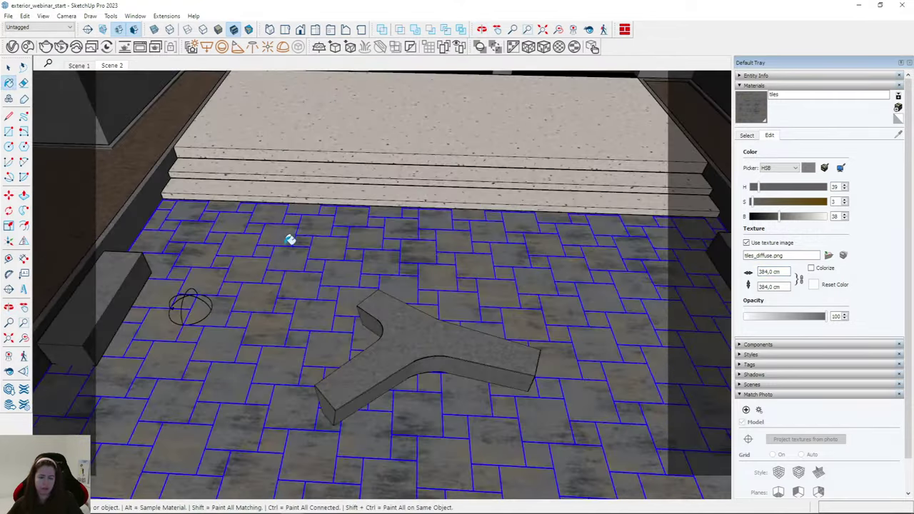
Reopen the V-Ray Asset Editor, go back to the tiles material's settings, and raise its reflection color to near white.
{"action": "left_click", "coordinate": [12, 46]}
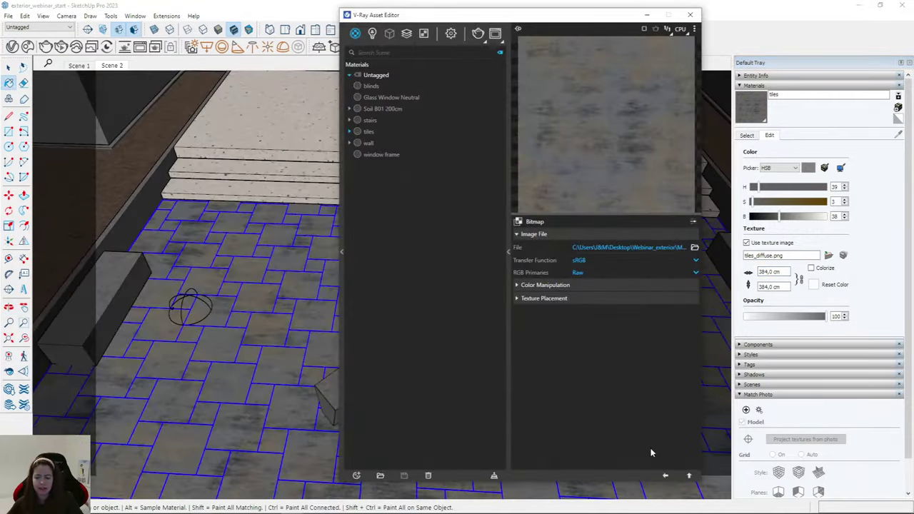
{"action": "left_click", "coordinate": [667, 479]}
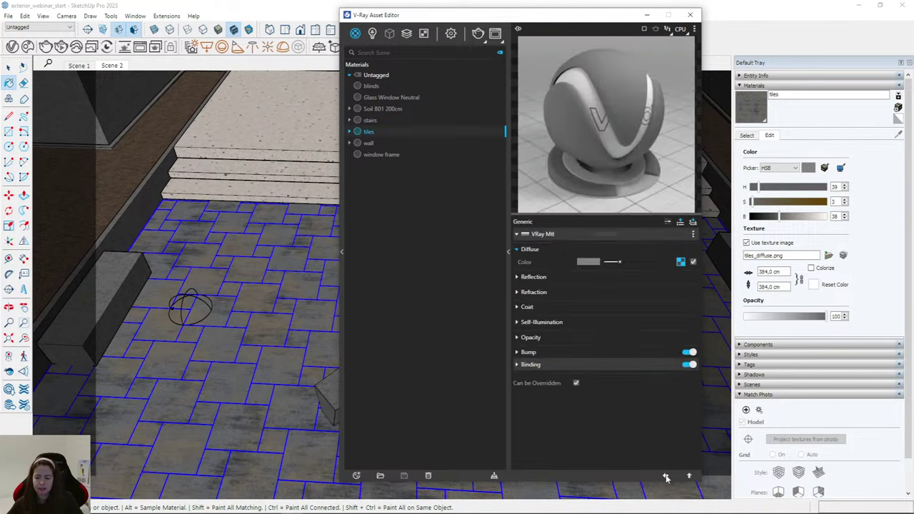
{"action": "left_click", "coordinate": [533, 277]}
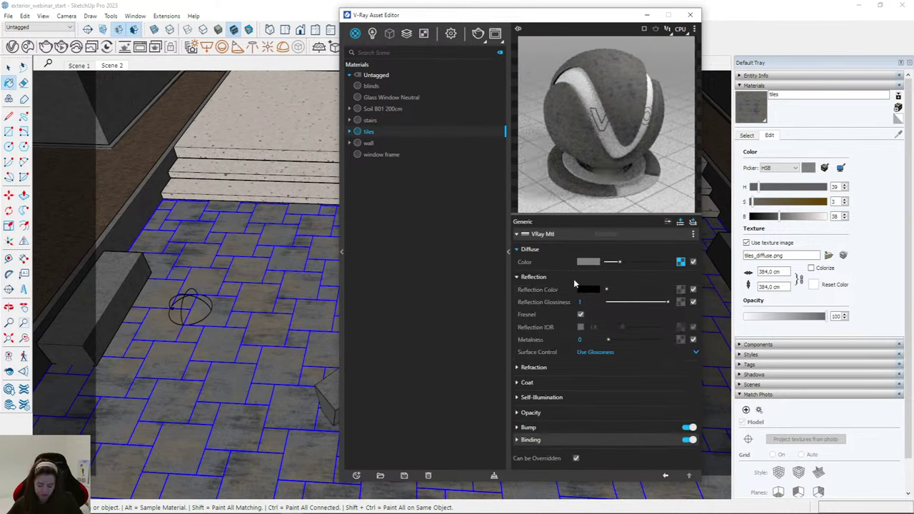
{"action": "left_click_drag", "start_coordinate": [606, 289], "coordinate": [653, 291]}
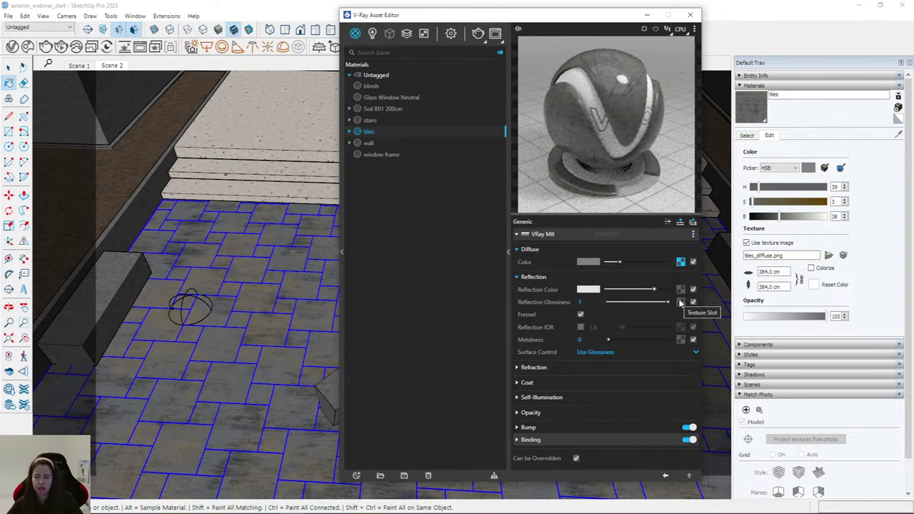
Start adding a Bitmap texture to the tiles material's reflection glossiness and locate the tile maps in the Maps folder.
{"action": "left_click", "coordinate": [680, 303]}
{"action": "left_click", "coordinate": [645, 41]}
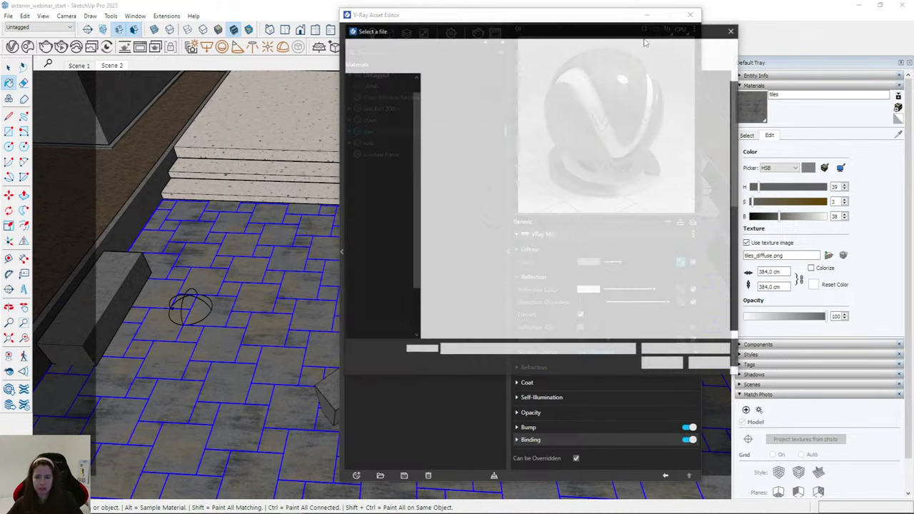
{"action": "scroll", "coordinate": [573, 229], "scroll_direction": "down", "scroll_amount": 2}
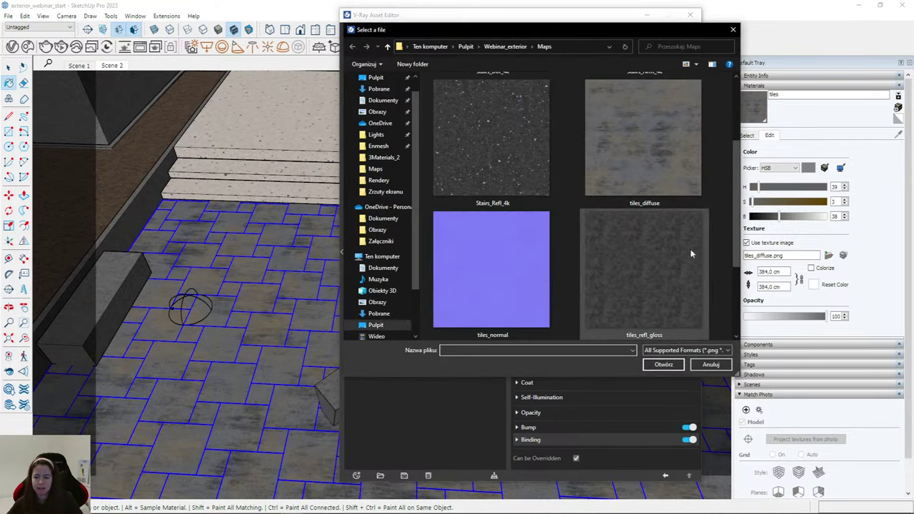
{"action": "right_click", "coordinate": [726, 252]}
{"action": "left_click", "coordinate": [713, 231]}
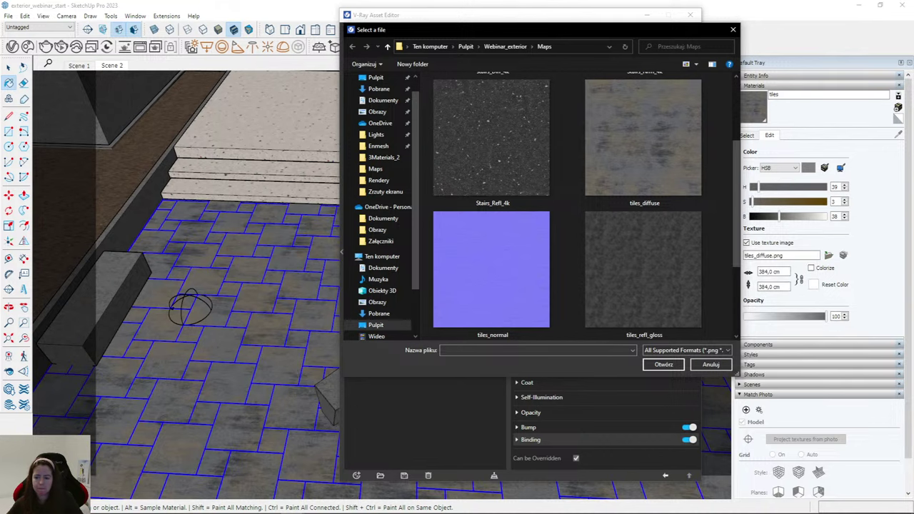
Open the tiles_refl_gloss image from File Explorer, examine its tonal variation, close the viewer, and minimize the Maps folder window.
{"action": "left_click", "coordinate": [245, 508]}
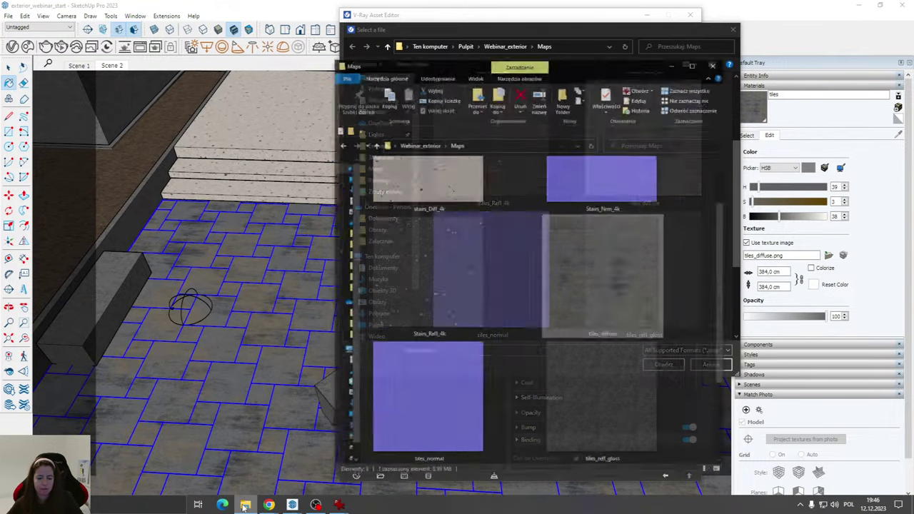
{"action": "double_click", "coordinate": [613, 363]}
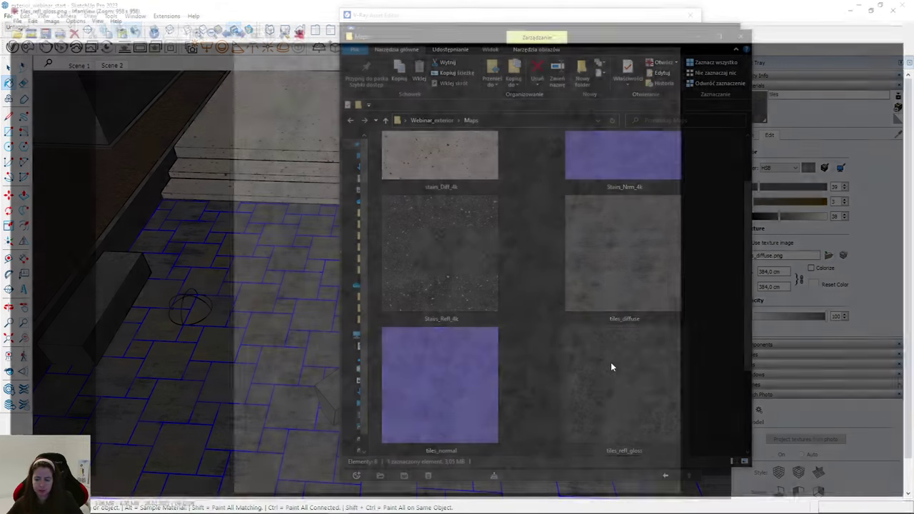
{"action": "key", "text": "Left"}
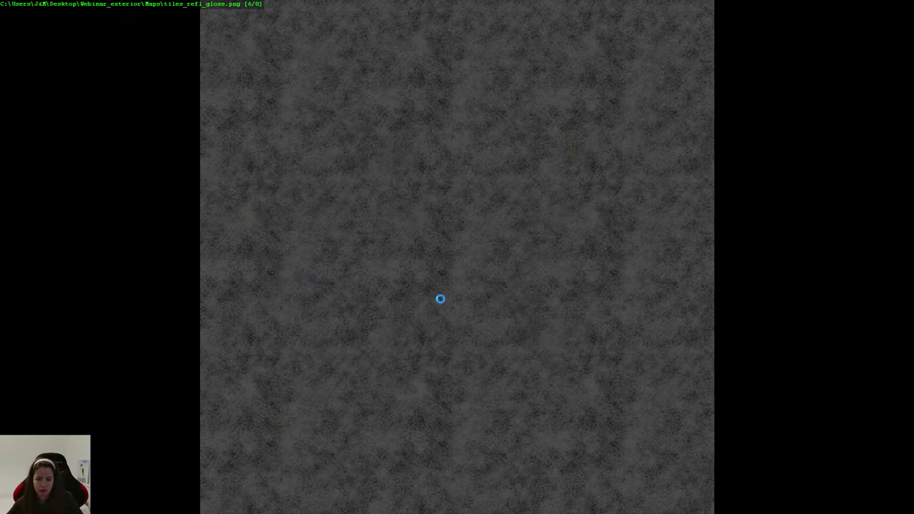
{"action": "key", "text": "Right"}
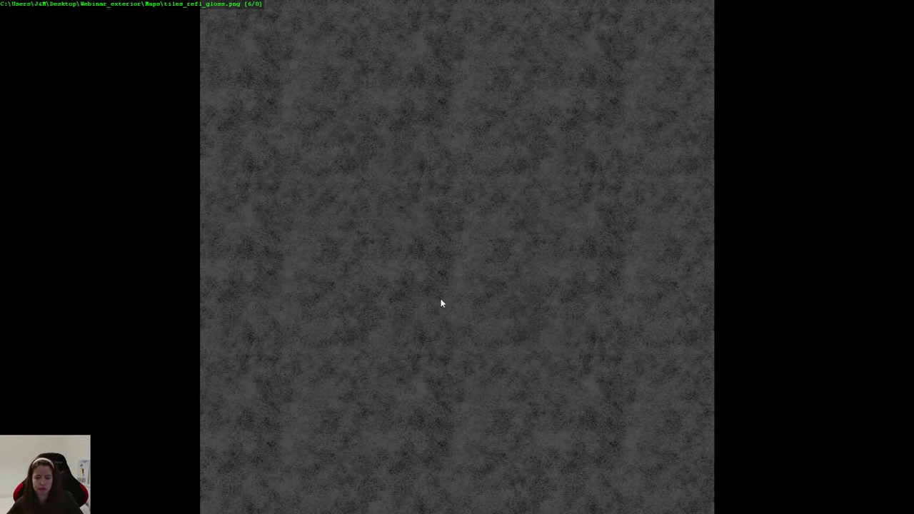
{"action": "key", "text": "Return"}
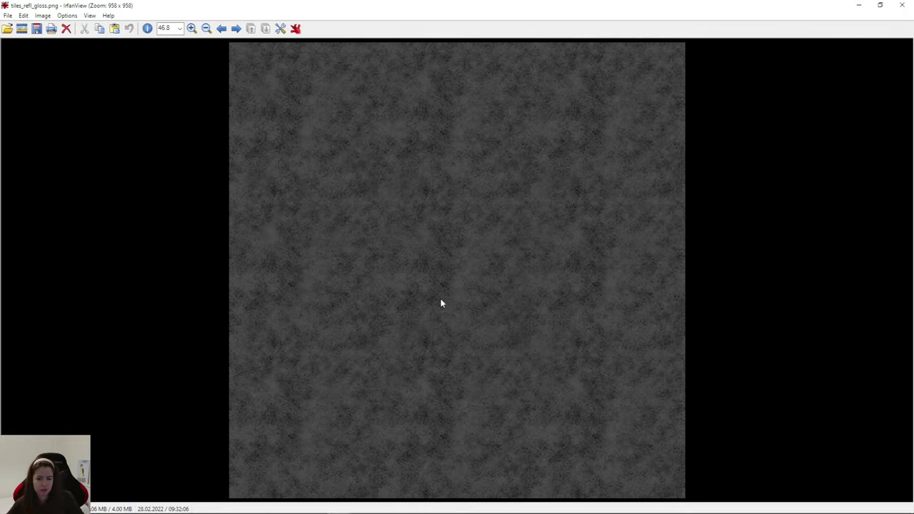
{"action": "left_click", "coordinate": [898, 6]}
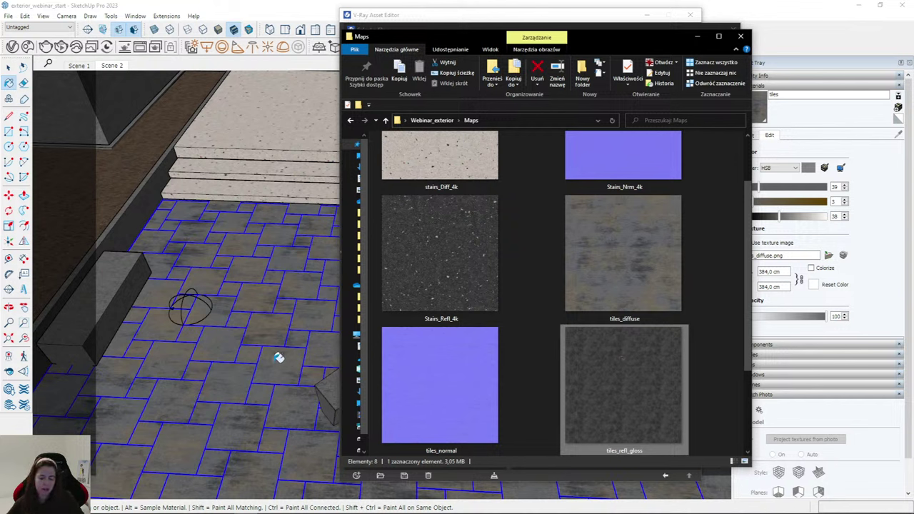
{"action": "left_click", "coordinate": [711, 331]}
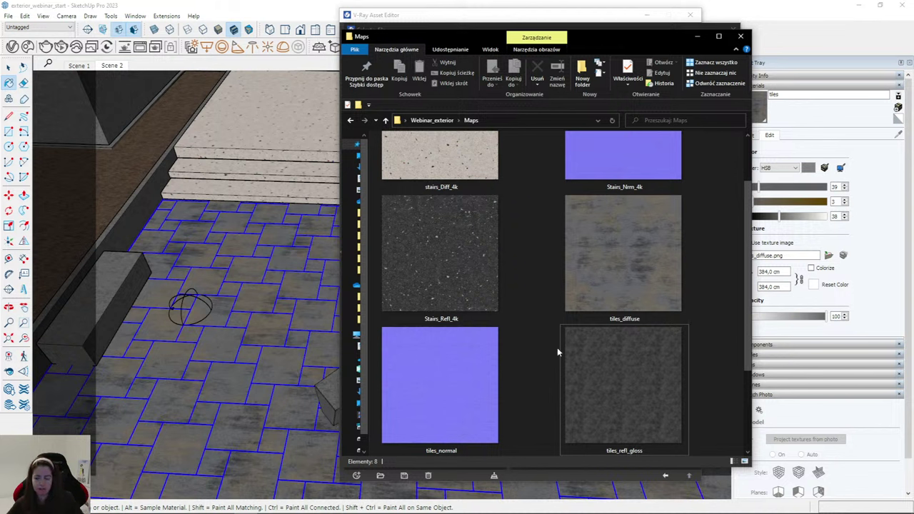
{"action": "left_click", "coordinate": [490, 384]}
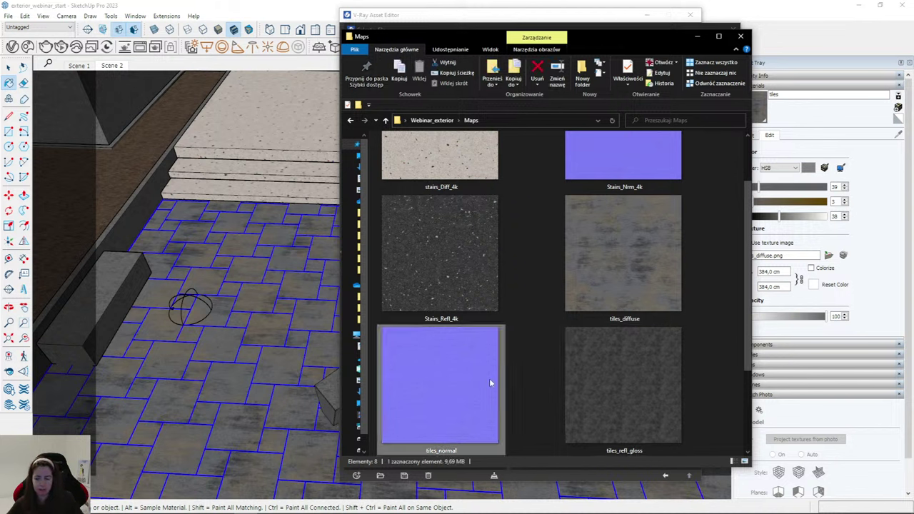
{"action": "left_click", "coordinate": [699, 367]}
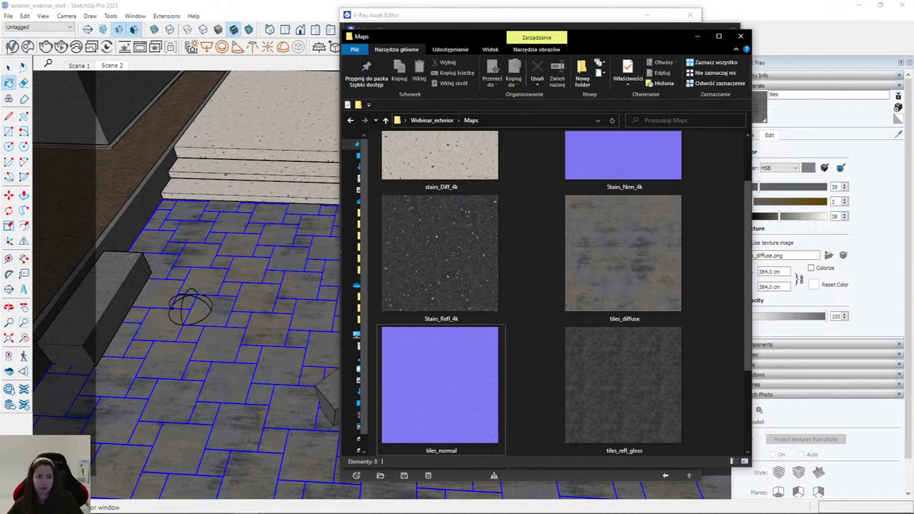
{"action": "left_click", "coordinate": [698, 39]}
Load tiles_refl_gloss as the reflection glossiness bitmap, return to the tiles material, and set its reflection color to white.
{"action": "double_click", "coordinate": [620, 264]}
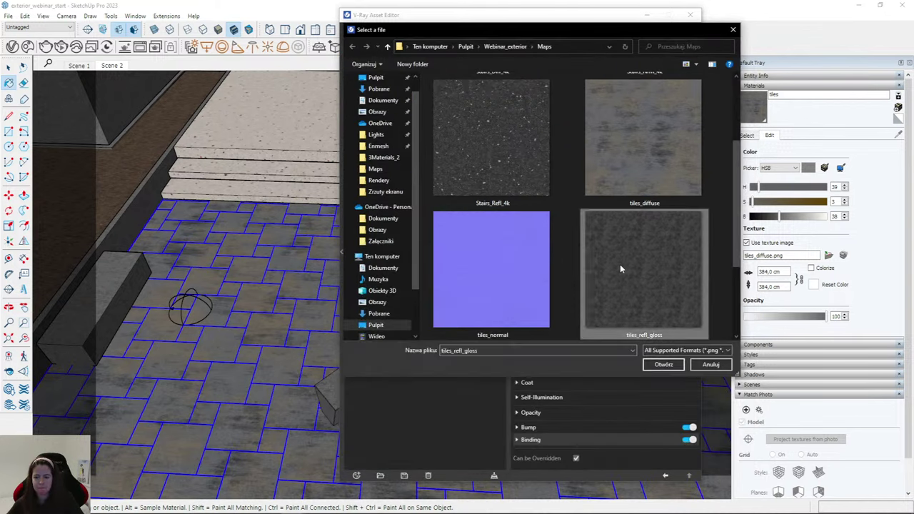
{"action": "left_click", "coordinate": [665, 476]}
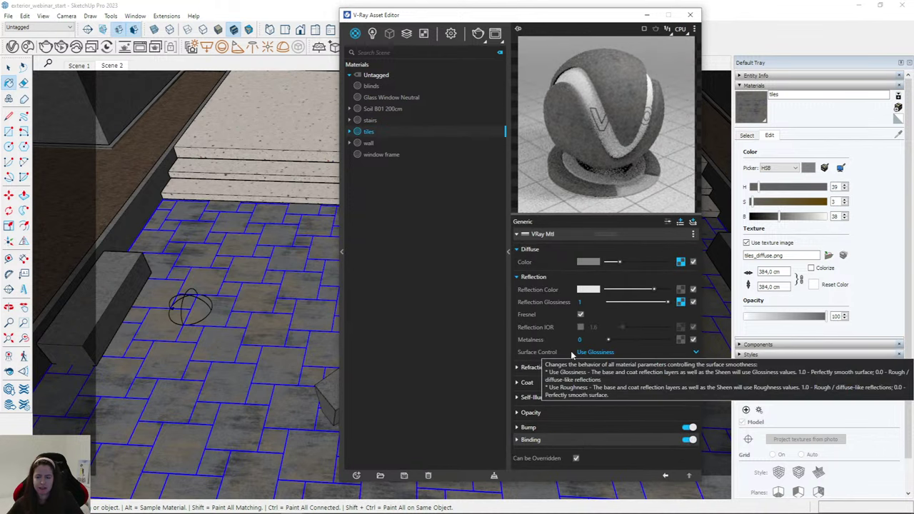
{"action": "left_click_drag", "start_coordinate": [655, 289], "coordinate": [689, 291]}
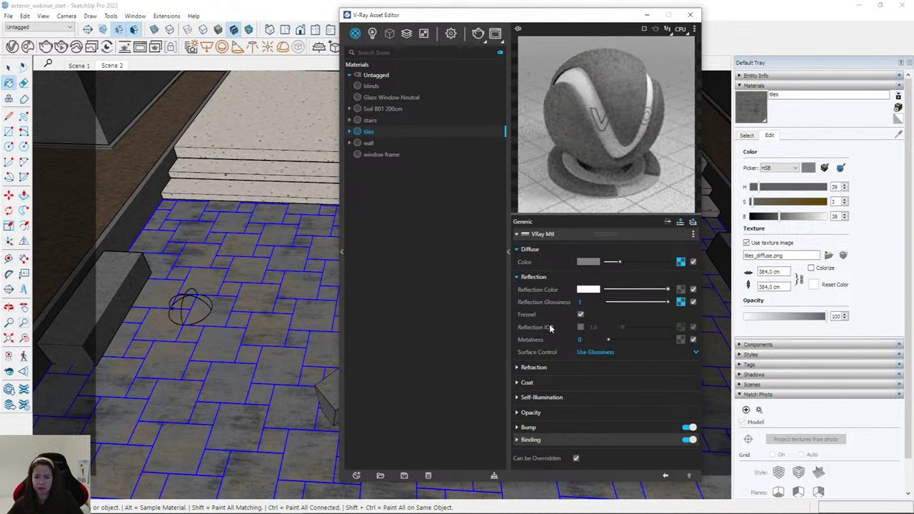
Add a Bitmap texture to the tiles material's bump map using the tiles_normal image.
{"action": "left_click", "coordinate": [536, 429]}
{"action": "scroll", "coordinate": [567, 400], "scroll_direction": "down", "scroll_amount": 1}
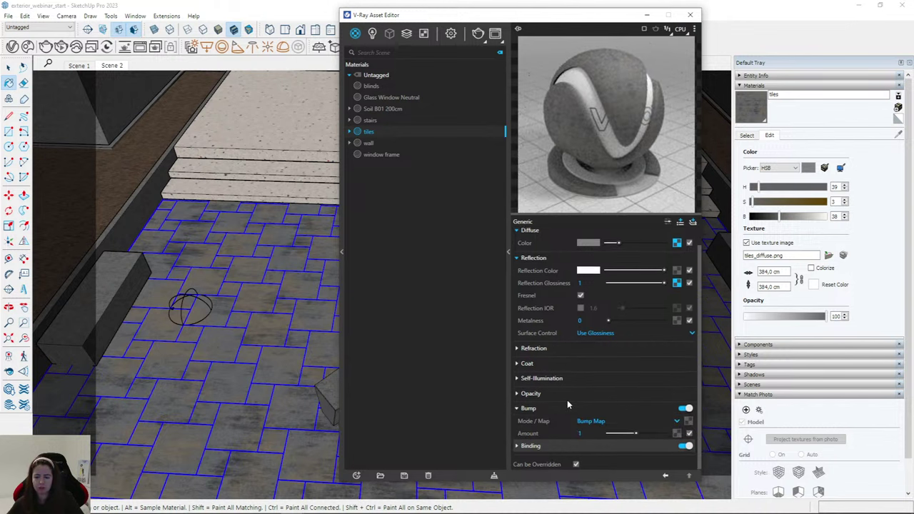
{"action": "left_click", "coordinate": [687, 423]}
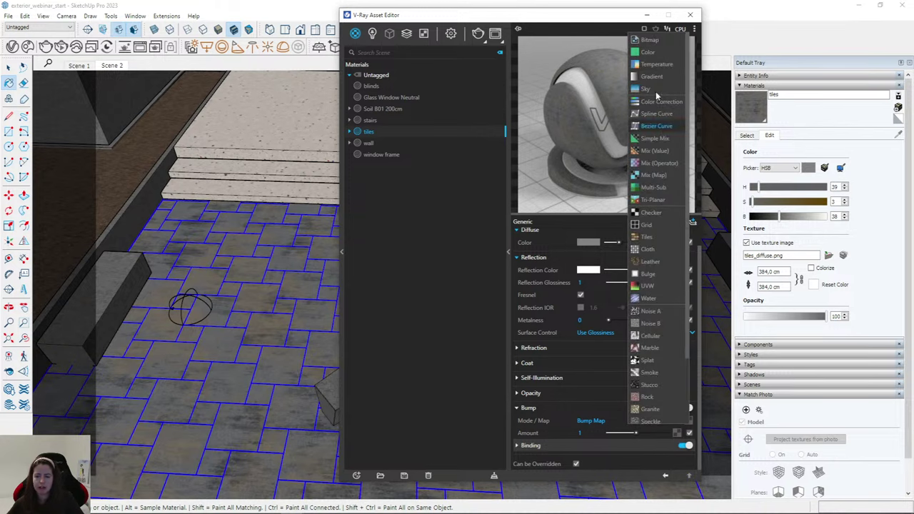
{"action": "left_click", "coordinate": [654, 40]}
{"action": "scroll", "coordinate": [615, 179], "scroll_direction": "down", "scroll_amount": 3}
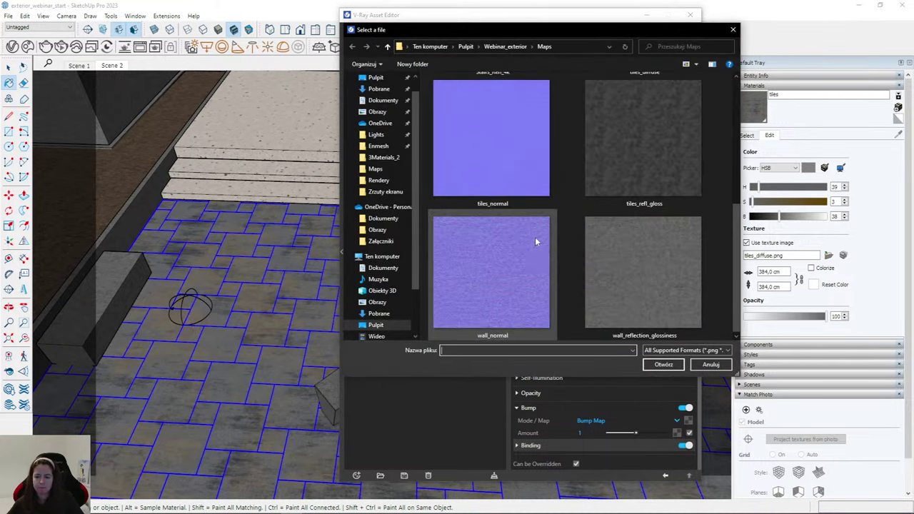
{"action": "left_click", "coordinate": [506, 263]}
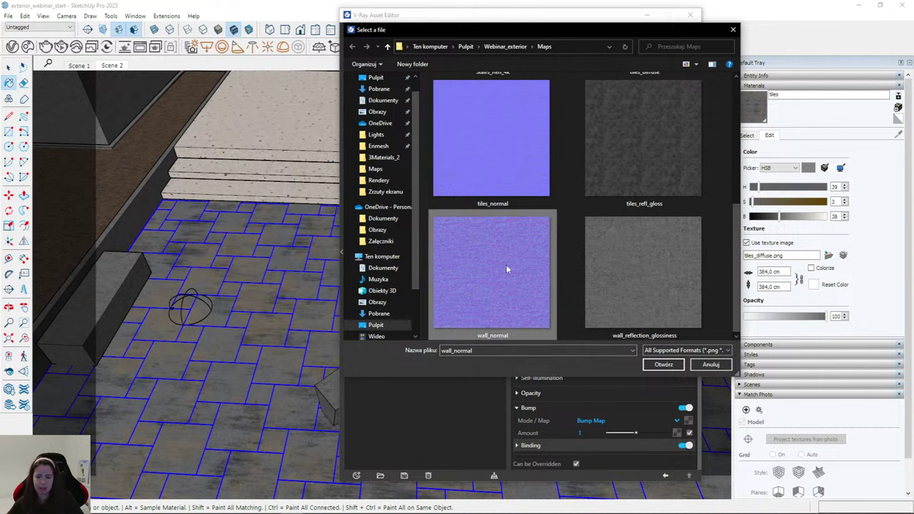
{"action": "left_click", "coordinate": [500, 176]}
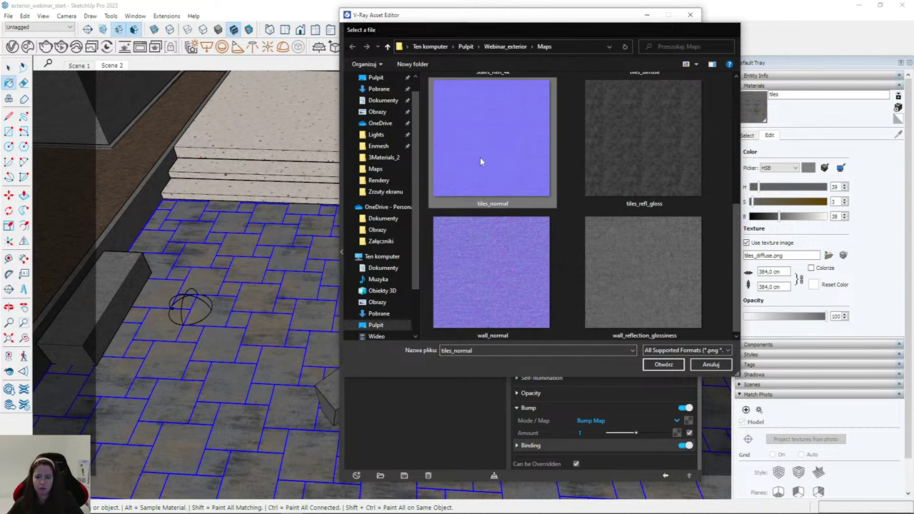
{"action": "double_click", "coordinate": [480, 158]}
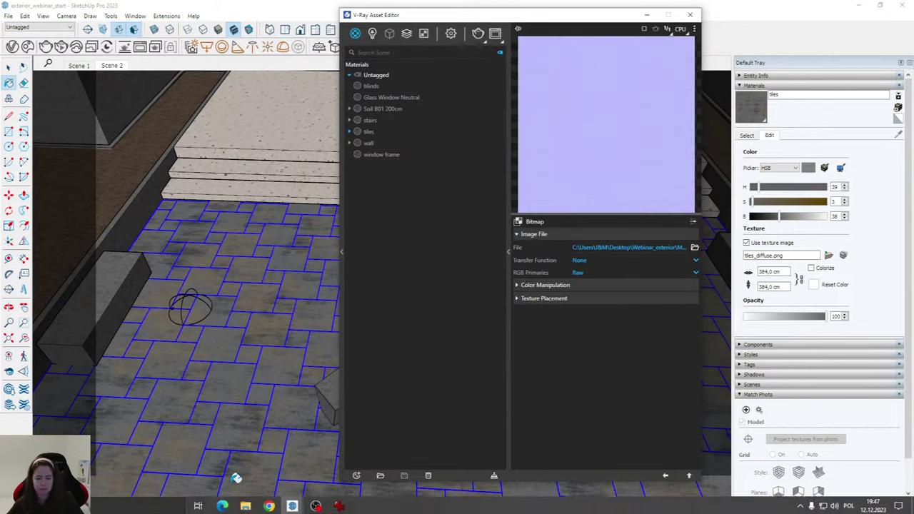
Open the tiles_normal image from the Maps folder in File Explorer and examine its surface relief.
{"action": "left_click", "coordinate": [245, 505]}
{"action": "double_click", "coordinate": [418, 378]}
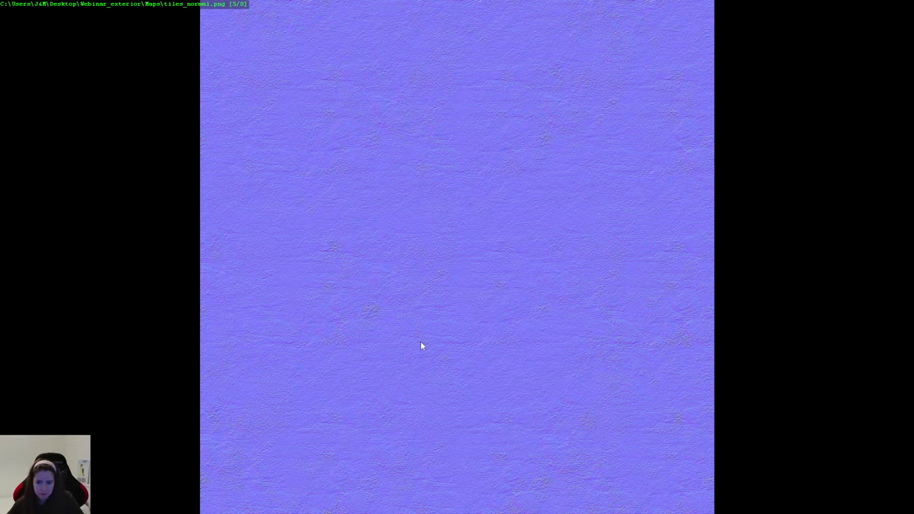
{"action": "key", "text": "Left"}
{"action": "key", "text": "Right"}
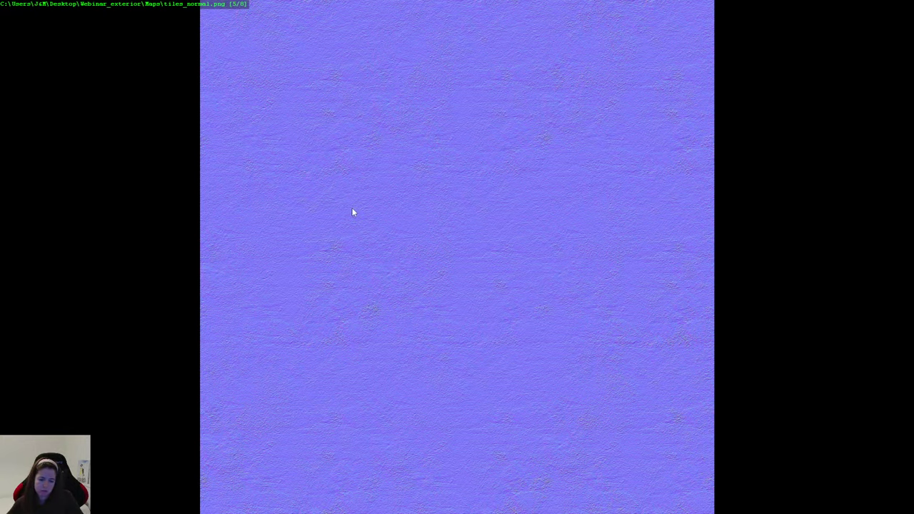
Examine the tiles_diffuse image for comparison, close the image viewer, and minimize the Maps folder window.
{"action": "key", "text": "Left"}
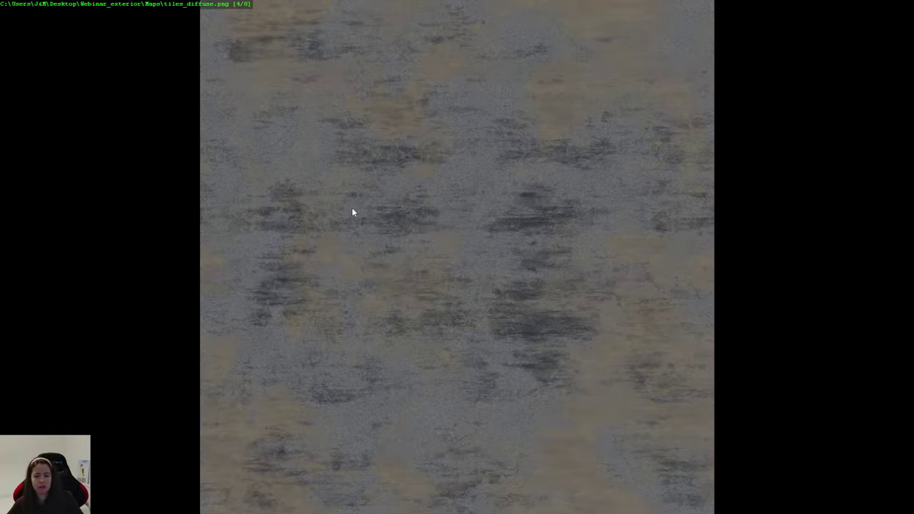
{"action": "key", "text": "Return"}
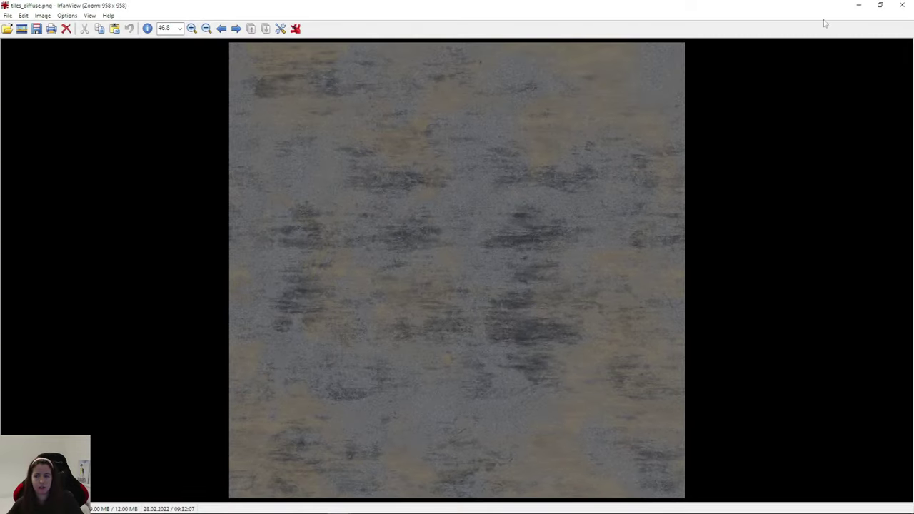
{"action": "left_click", "coordinate": [903, 5]}
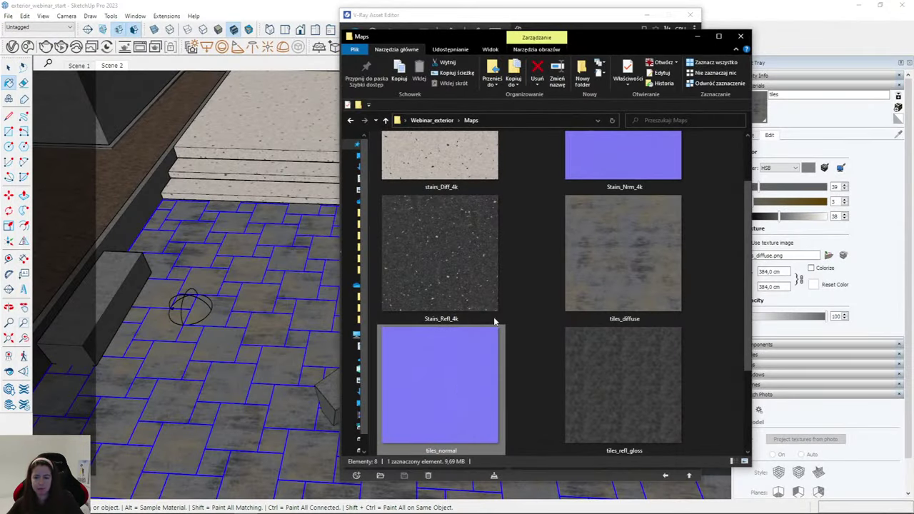
{"action": "left_click", "coordinate": [697, 36]}
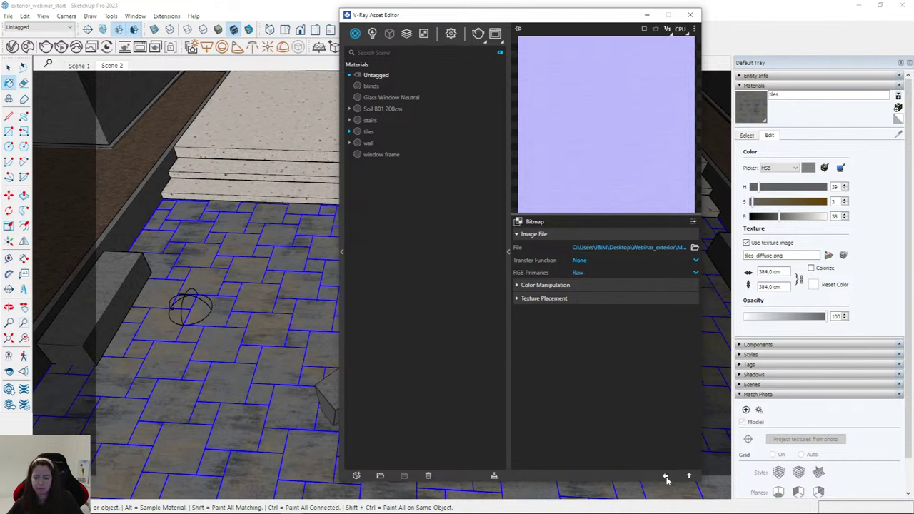
Set the tiles material's bump mode to Normal Map with an amount of 0.4 and minimize the V-Ray Asset Editor.
{"action": "left_click", "coordinate": [590, 422]}
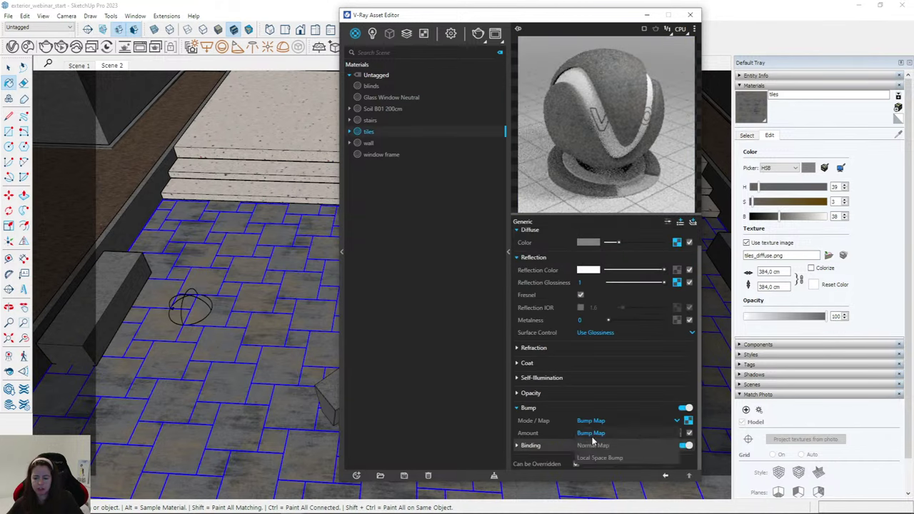
{"action": "left_click", "coordinate": [594, 445]}
{"action": "left_click", "coordinate": [621, 433]}
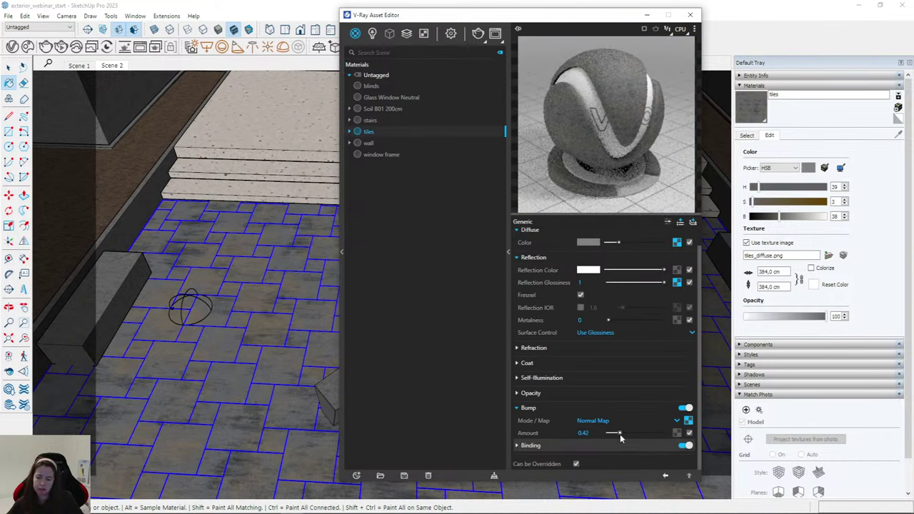
{"action": "left_click", "coordinate": [619, 436]}
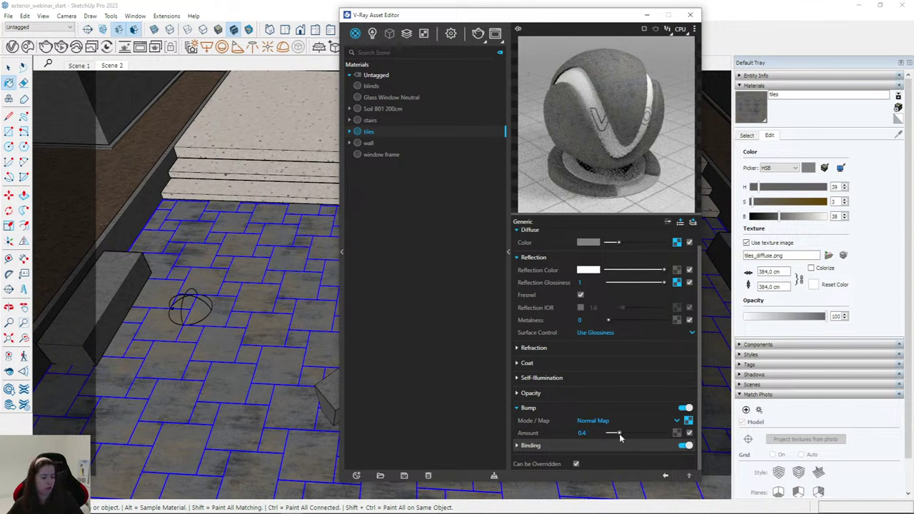
{"action": "left_click", "coordinate": [646, 15]}
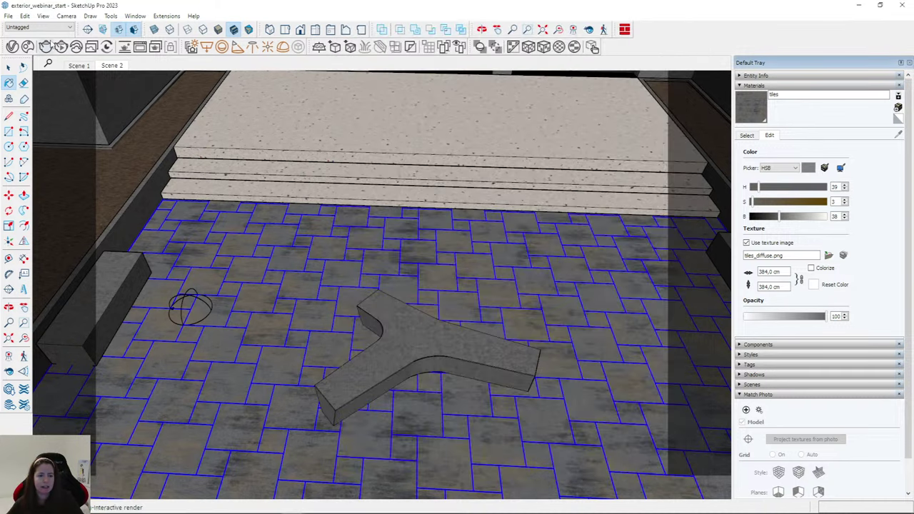
Restore the Scene 2 view, turn off Material Override, and set the render output width to 800.
{"action": "left_click", "coordinate": [112, 65]}
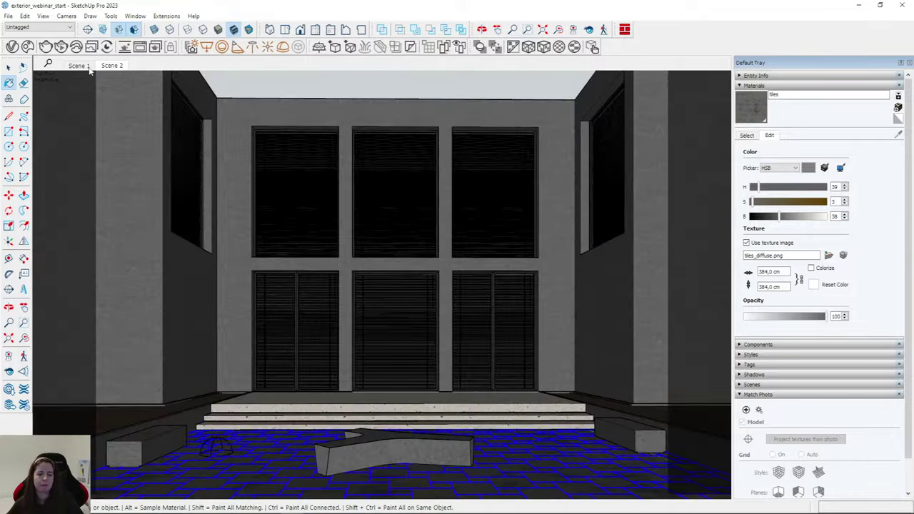
{"action": "left_click", "coordinate": [13, 46]}
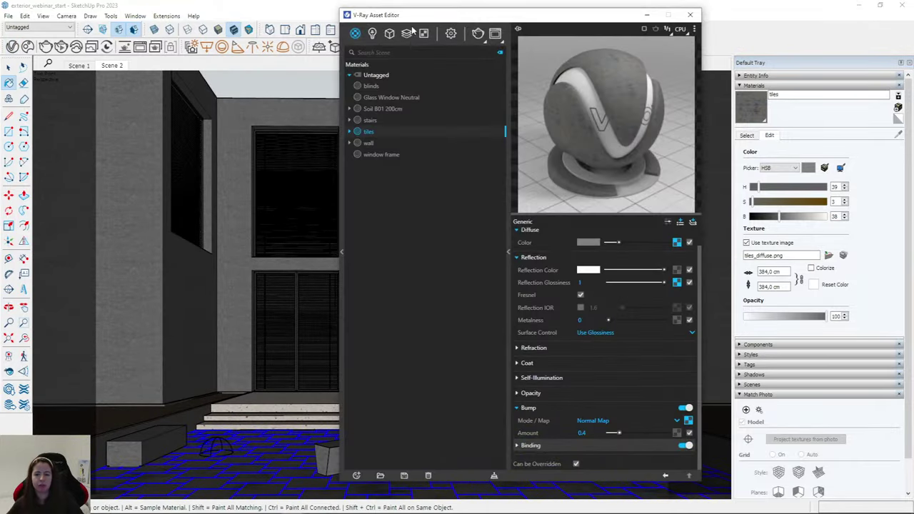
{"action": "left_click", "coordinate": [451, 34]}
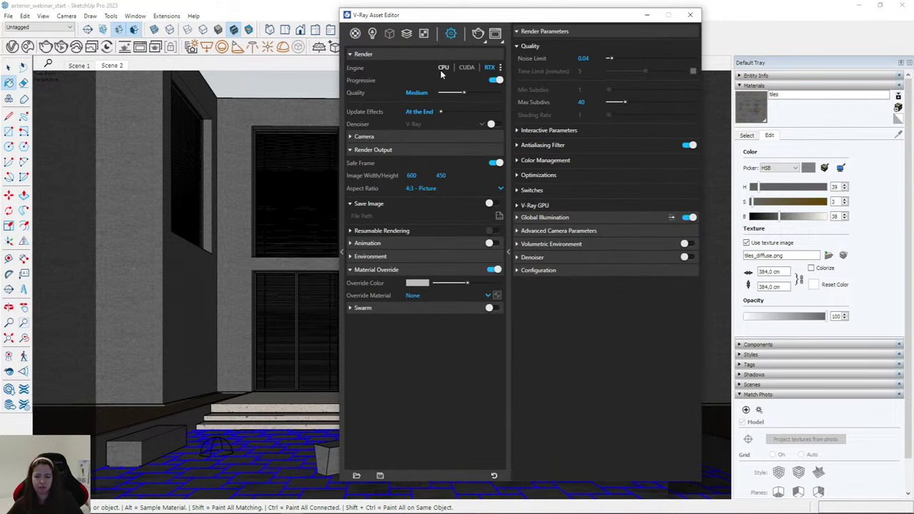
{"action": "left_click", "coordinate": [496, 270]}
{"action": "type", "text": "8"}
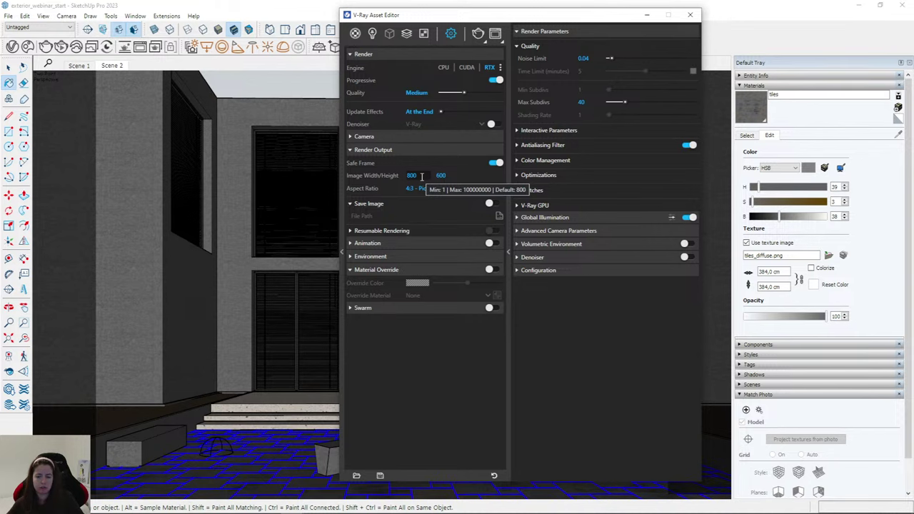
Render the Scene 2 view, examine the materials in the maximized frame buffer, and minimize the V-Ray windows.
{"action": "left_click", "coordinate": [478, 34]}
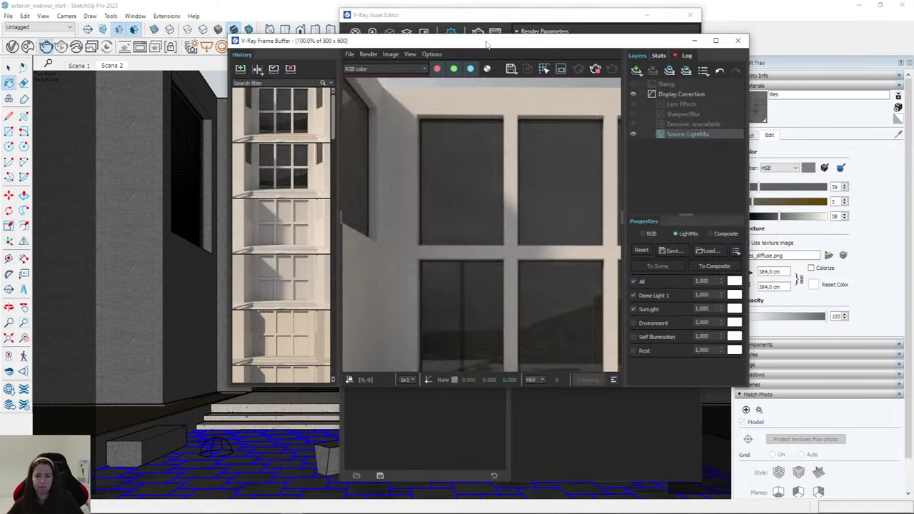
{"action": "double_click", "coordinate": [488, 43]}
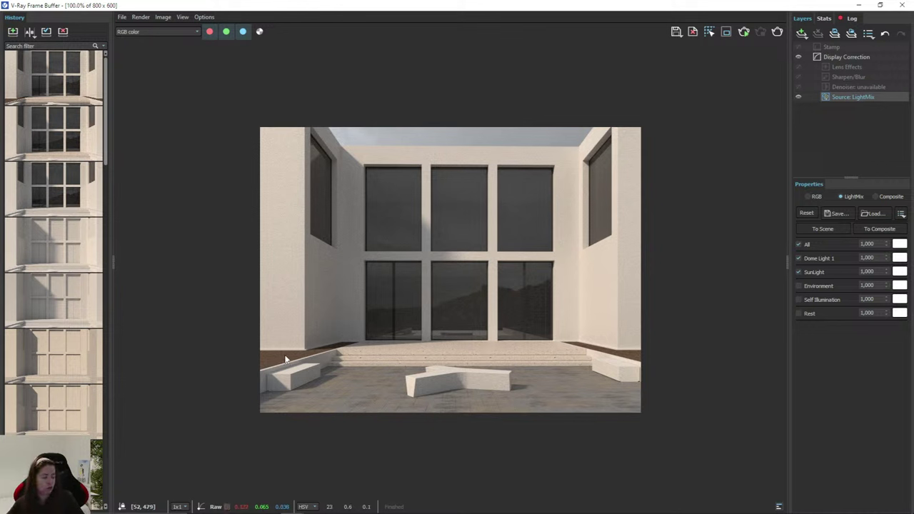
{"action": "left_click", "coordinate": [859, 5]}
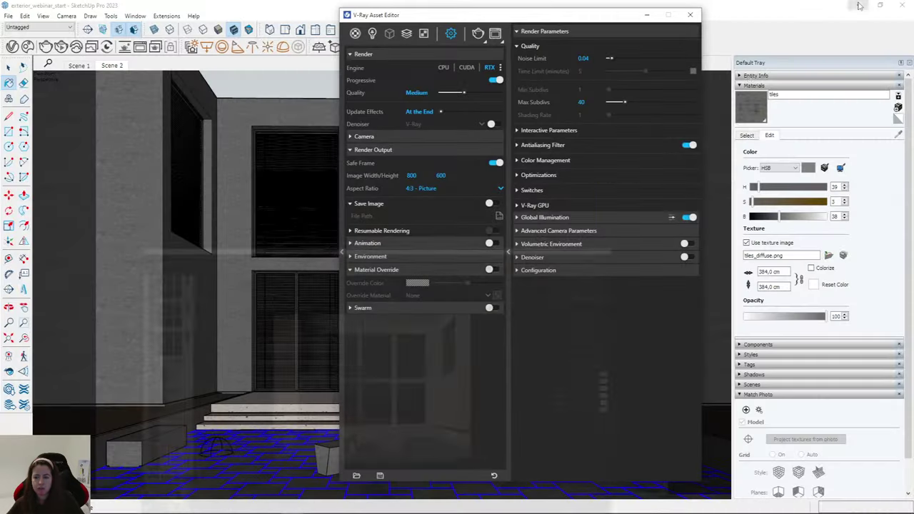
{"action": "left_click", "coordinate": [647, 14]}
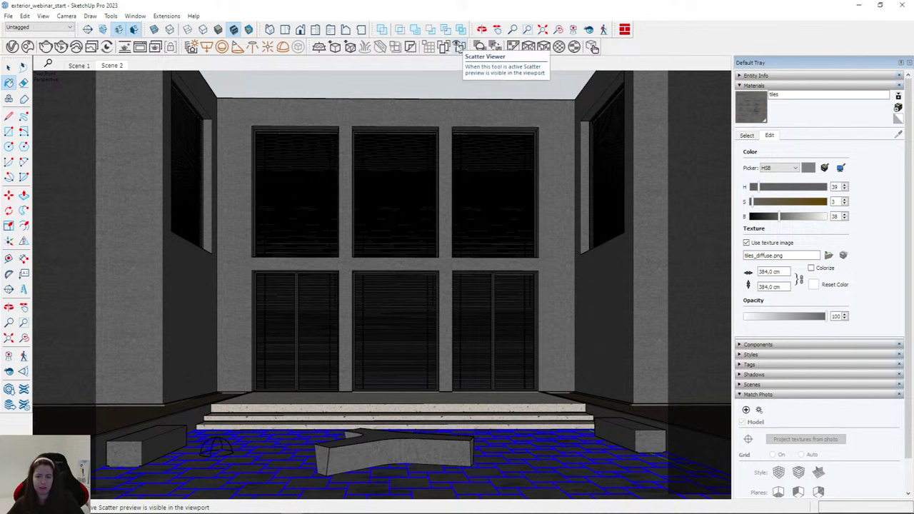
Hide the V-Ray Utilities and V-Ray Objects toolbars, and show both of them again.
{"action": "right_click", "coordinate": [641, 49]}
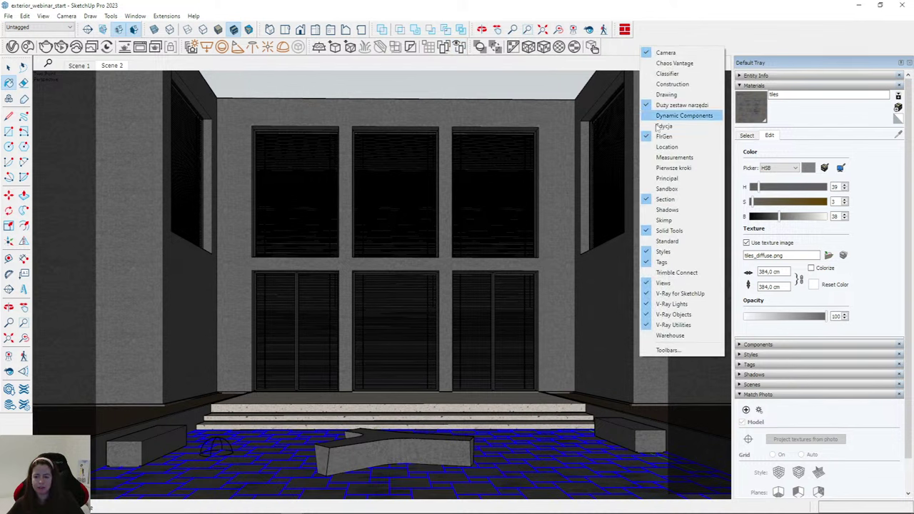
{"action": "left_click", "coordinate": [682, 323]}
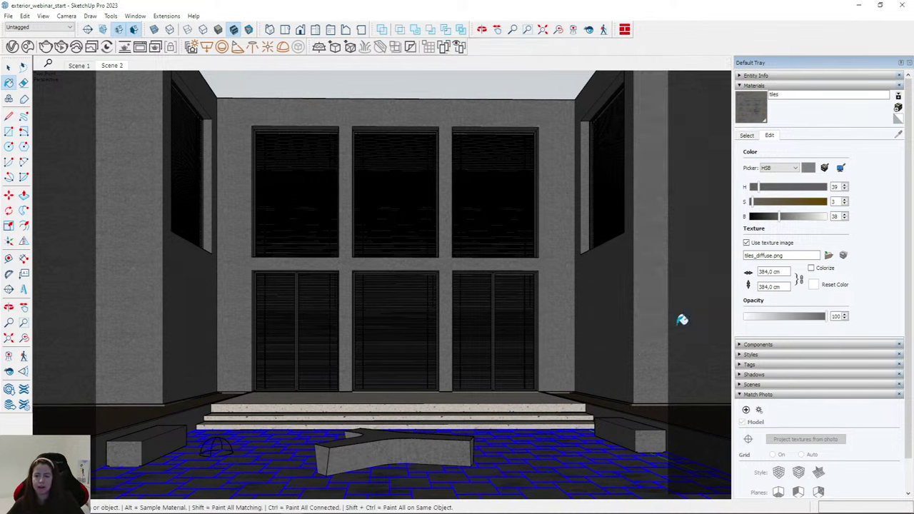
{"action": "right_click", "coordinate": [625, 50]}
{"action": "left_click", "coordinate": [676, 319]}
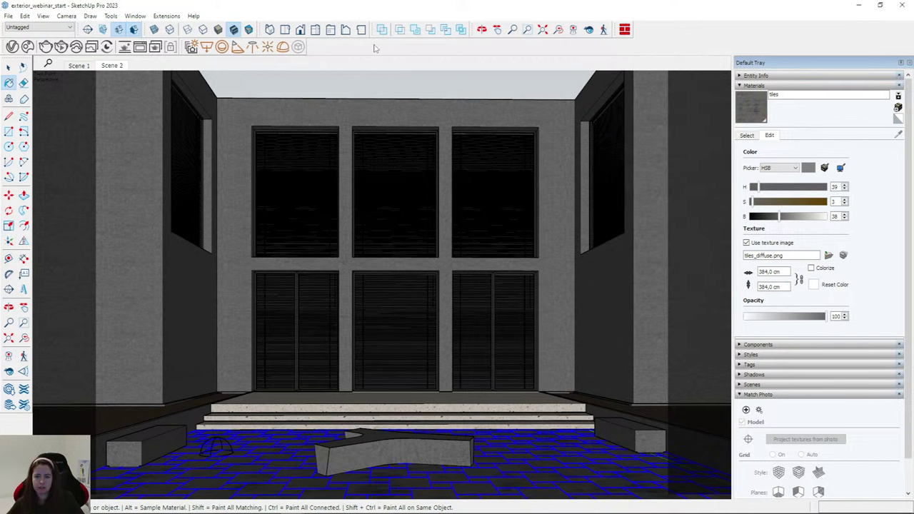
{"action": "right_click", "coordinate": [377, 49]}
{"action": "left_click", "coordinate": [413, 316]}
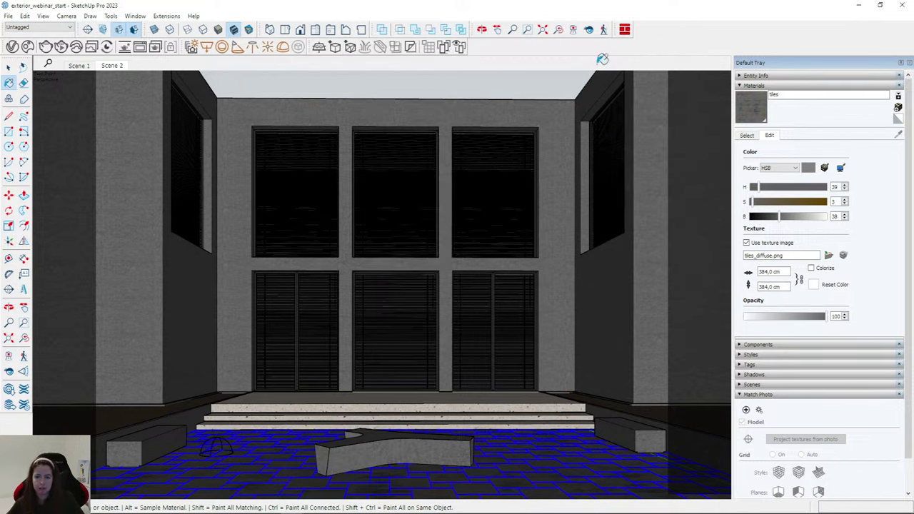
{"action": "right_click", "coordinate": [582, 52]}
{"action": "left_click", "coordinate": [605, 327]}
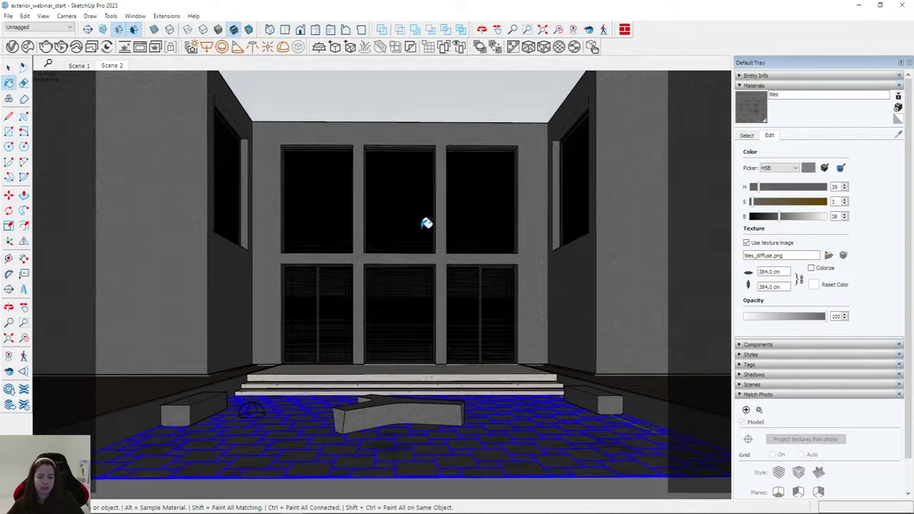
Examine the soil beds in front of the building from above, select the left bed, and restore the Scene 2 view.
{"action": "scroll", "coordinate": [427, 224], "scroll_direction": "down", "scroll_amount": 3}
{"action": "key", "text": "space"}
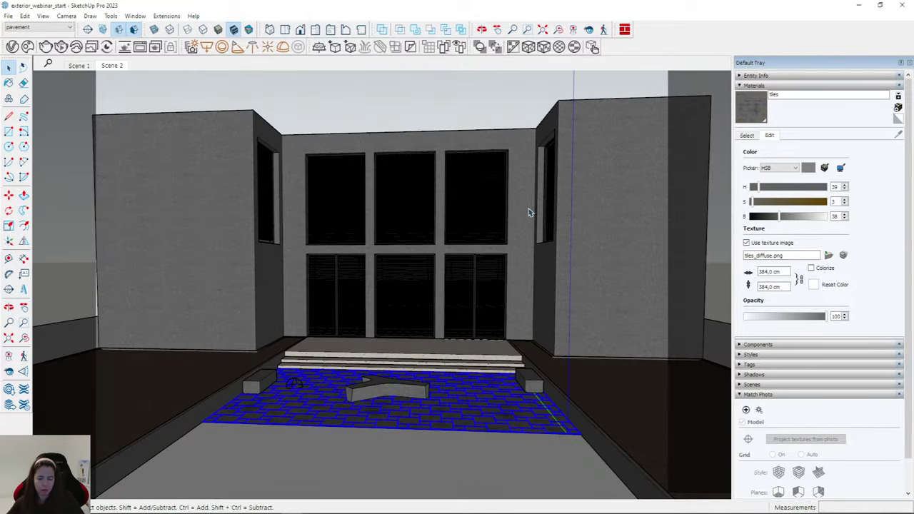
{"action": "scroll", "coordinate": [532, 367], "scroll_direction": "down", "scroll_amount": 3}
{"action": "middle_click_drag", "start_coordinate": [531, 367], "coordinate": [250, 341]}
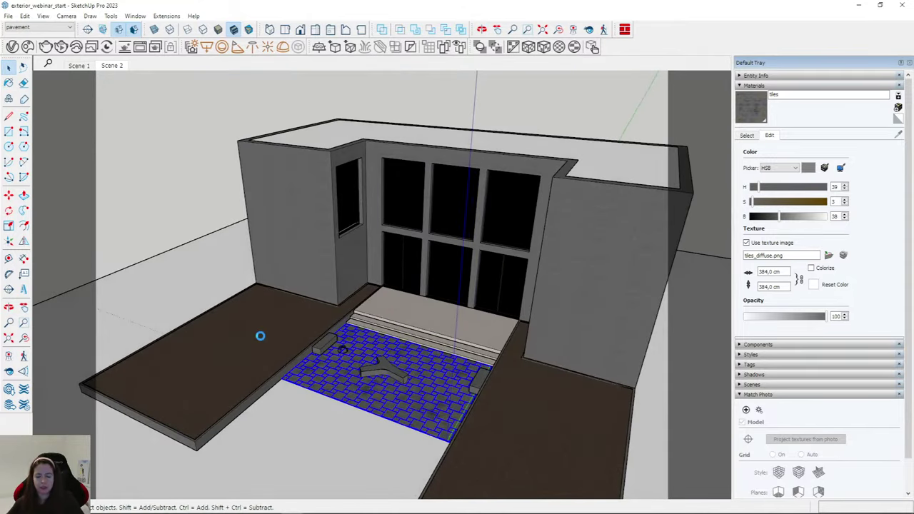
{"action": "left_click", "coordinate": [275, 322]}
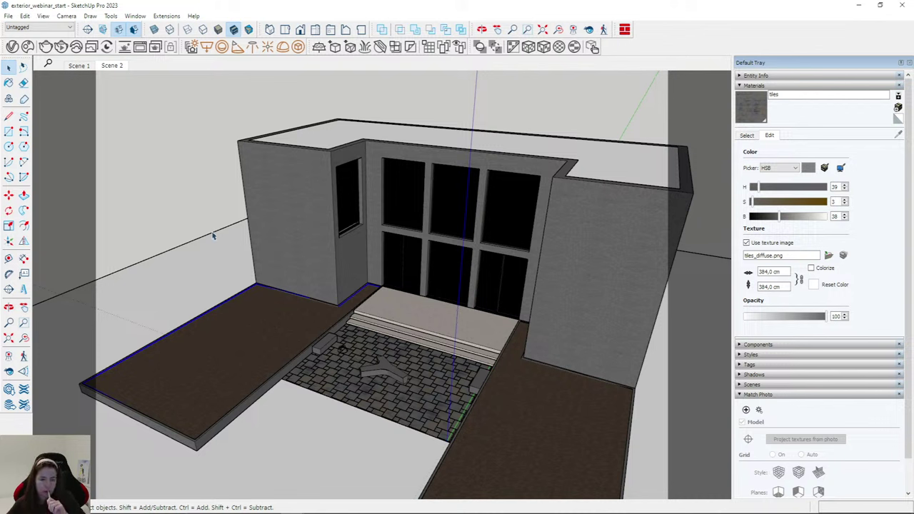
{"action": "left_click", "coordinate": [114, 66]}
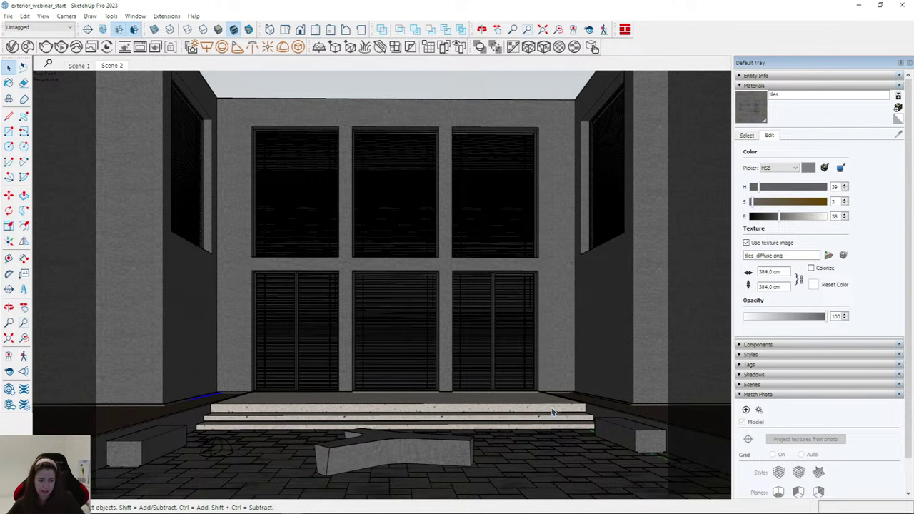
Open the left soil bed group for editing and select the front edge of its soil surface.
{"action": "middle_click_drag", "start_coordinate": [473, 335], "coordinate": [255, 408]}
{"action": "scroll", "coordinate": [439, 302], "scroll_direction": "down", "scroll_amount": 5}
{"action": "scroll", "coordinate": [272, 366], "scroll_direction": "up", "scroll_amount": 5}
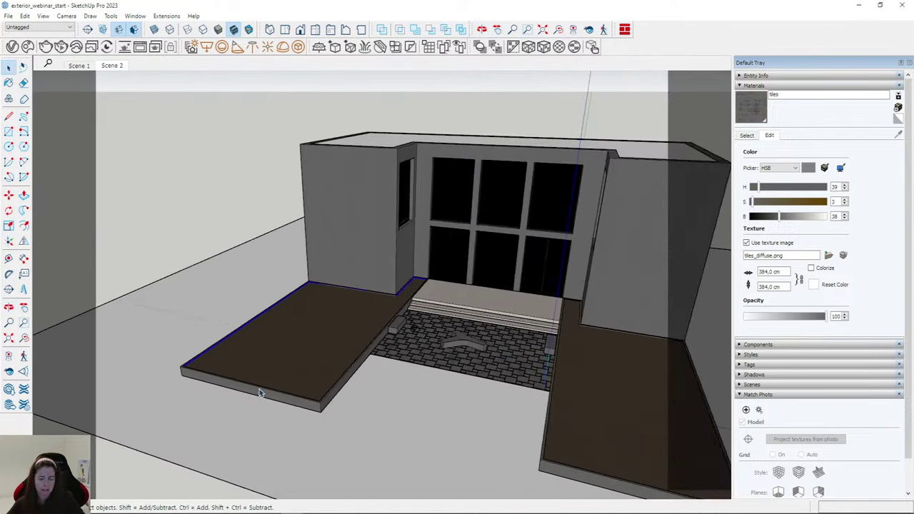
{"action": "double_click", "coordinate": [278, 370]}
{"action": "left_click", "coordinate": [279, 370]}
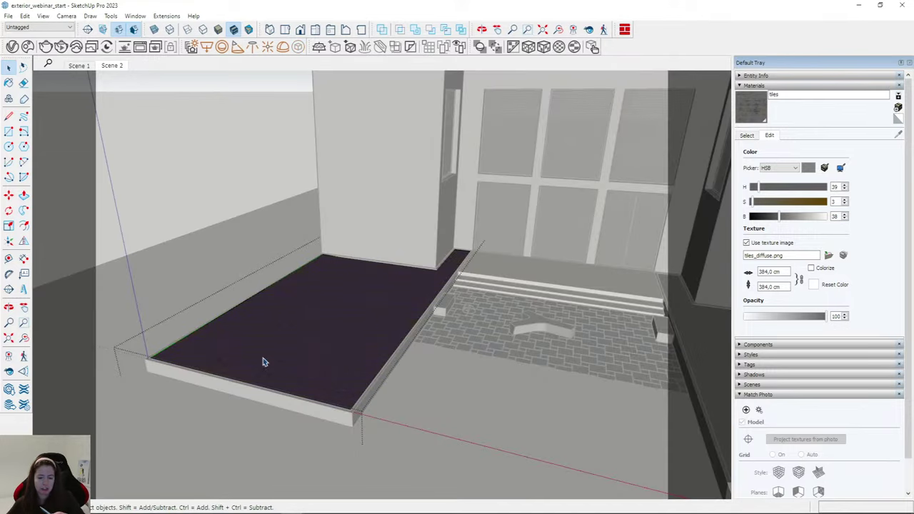
{"action": "key", "text": "Escape"}
{"action": "middle_click_drag", "start_coordinate": [300, 325], "coordinate": [232, 311]}
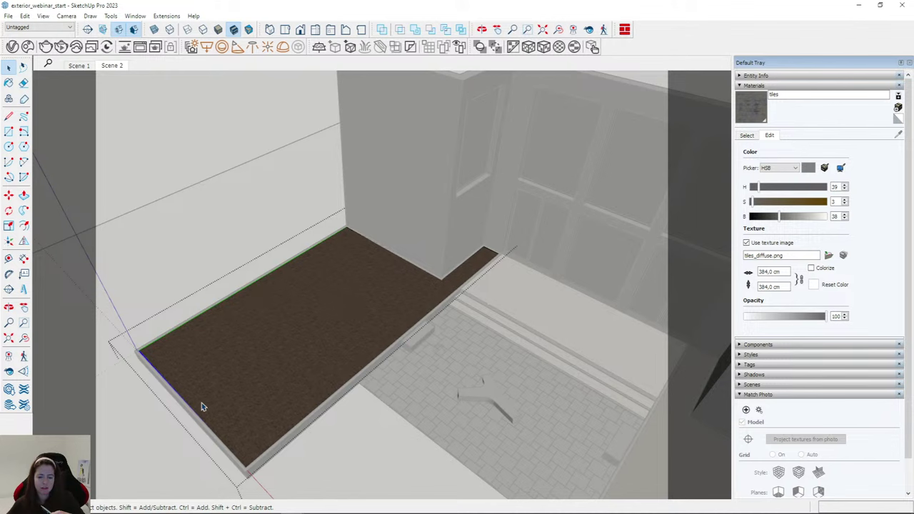
{"action": "scroll", "coordinate": [247, 258], "scroll_direction": "down", "scroll_amount": 4}
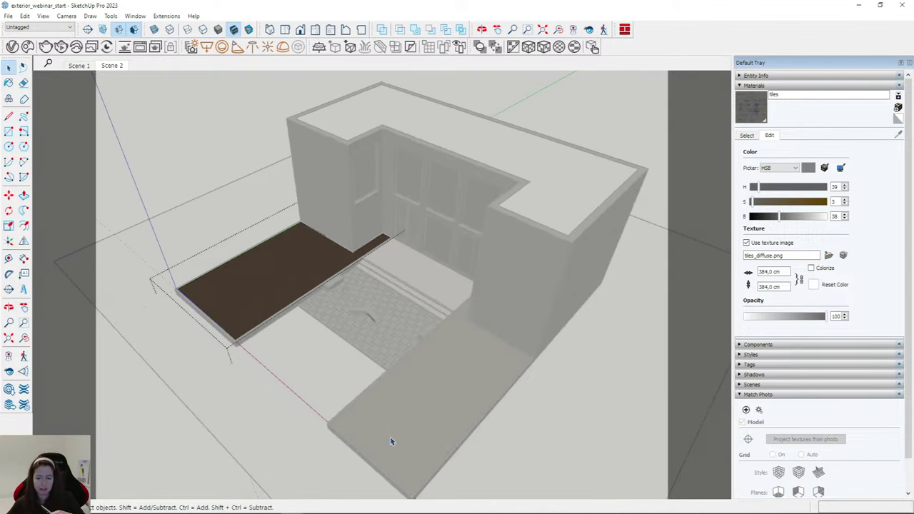
{"action": "scroll", "coordinate": [143, 302], "scroll_direction": "up", "scroll_amount": 5}
{"action": "left_click_drag", "start_coordinate": [167, 262], "coordinate": [388, 479]}
Move the selected front edge of the left soil surface back toward the building to shorten the bed.
{"action": "key", "text": "m"}
{"action": "left_click", "coordinate": [237, 288]}
{"action": "left_click", "coordinate": [264, 274]}
{"action": "scroll", "coordinate": [308, 262], "scroll_direction": "up", "scroll_amount": 2}
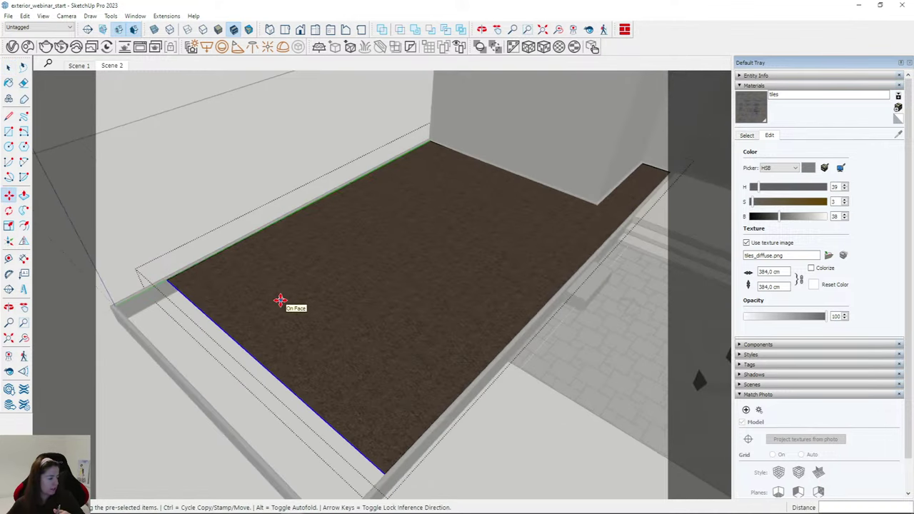
{"action": "left_click", "coordinate": [228, 346]}
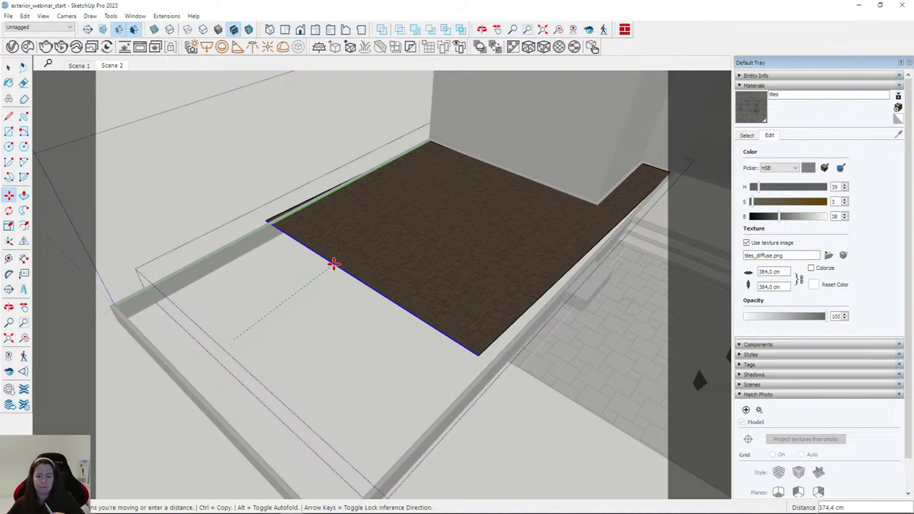
{"action": "left_click", "coordinate": [344, 265]}
Move the soil surface's front edge still closer to the building wing and restore the Scene 2 view.
{"action": "scroll", "coordinate": [531, 139], "scroll_direction": "up", "scroll_amount": 3}
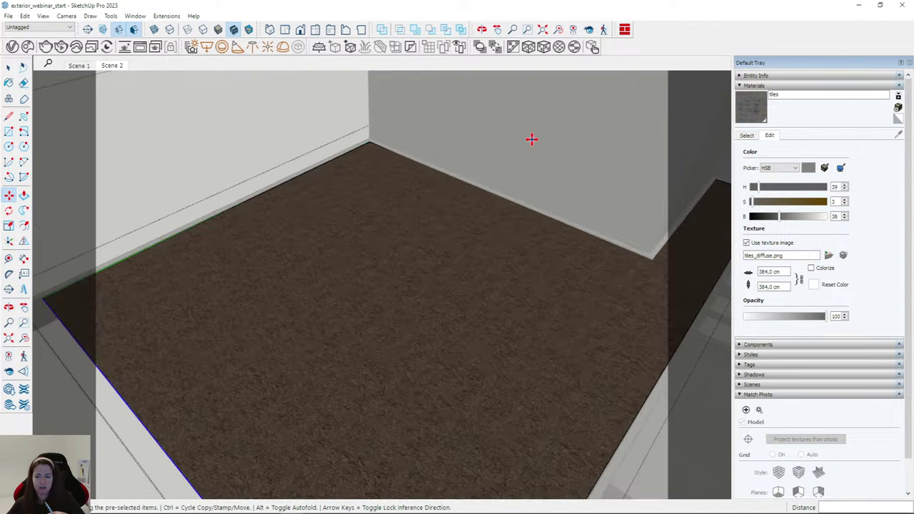
{"action": "scroll", "coordinate": [321, 200], "scroll_direction": "down", "scroll_amount": 4}
{"action": "left_click", "coordinate": [304, 287]}
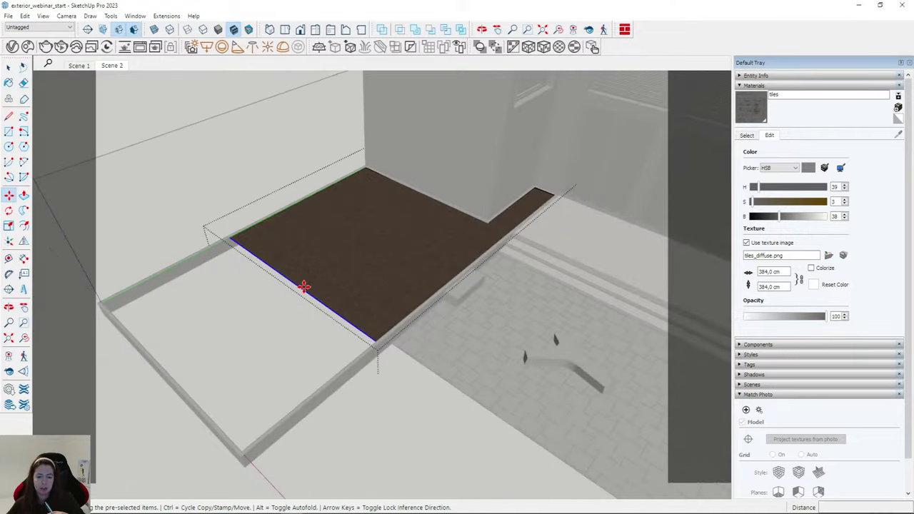
{"action": "left_click", "coordinate": [369, 247]}
{"action": "key", "text": "space"}
{"action": "left_click", "coordinate": [111, 65]}
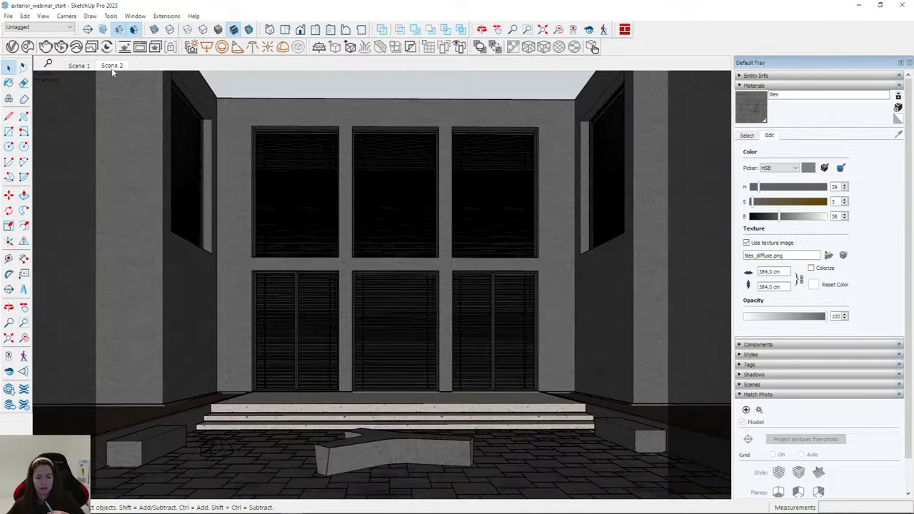
{"action": "middle_click_drag", "start_coordinate": [303, 288], "coordinate": [194, 368]}
{"action": "left_click_drag", "start_coordinate": [194, 364], "coordinate": [297, 486]}
{"action": "left_click", "coordinate": [9, 195]}
{"action": "left_click", "coordinate": [288, 372]}
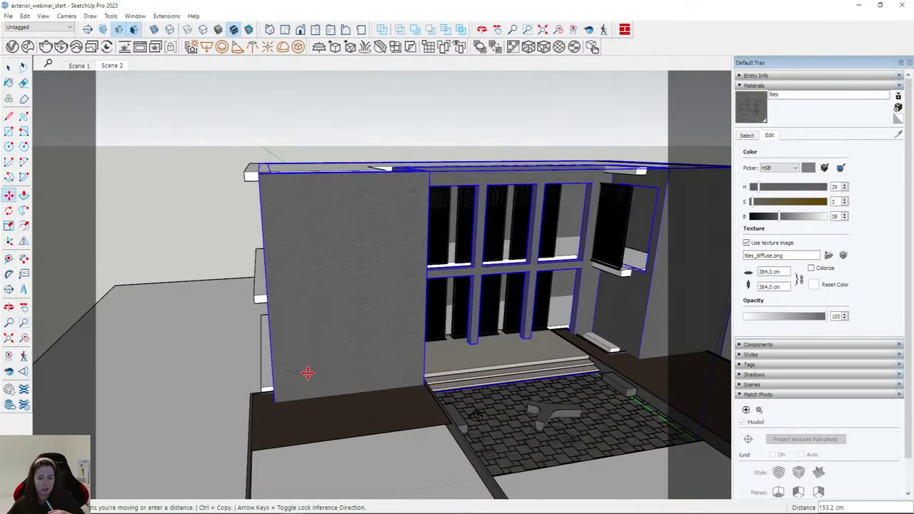
{"action": "key", "text": "space"}
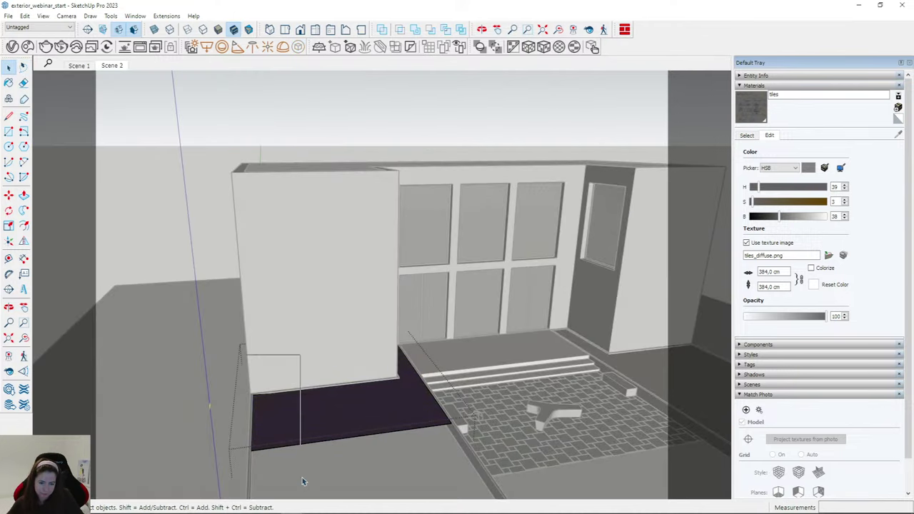
Narrow the left soil surface by moving its outer side edge inward about 404 cm, and fine-tune it in the Scene 2 view.
{"action": "left_click", "coordinate": [8, 194]}
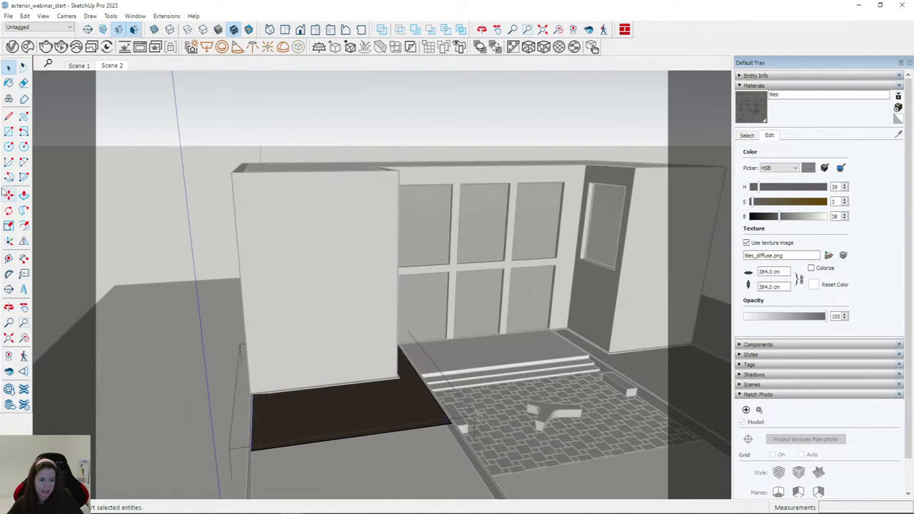
{"action": "left_click", "coordinate": [283, 476]}
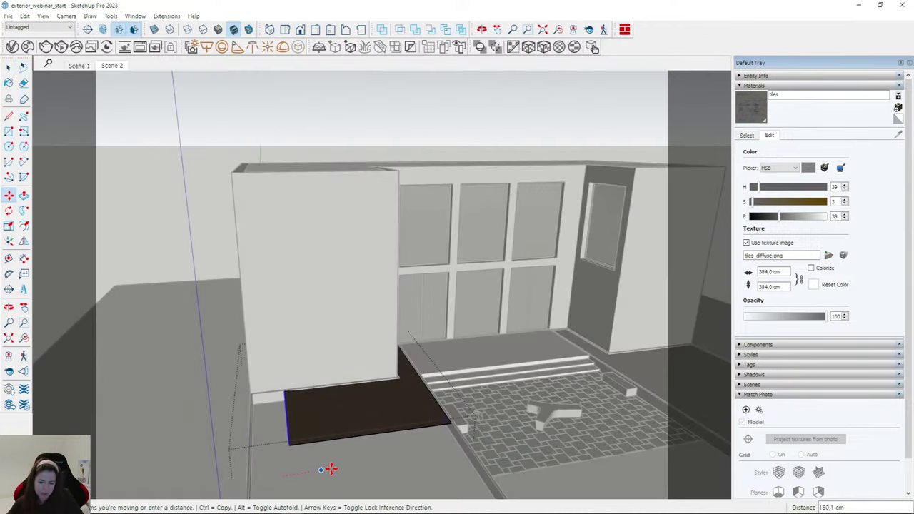
{"action": "left_click", "coordinate": [386, 459]}
{"action": "middle_click_drag", "start_coordinate": [120, 73], "coordinate": [152, 240]}
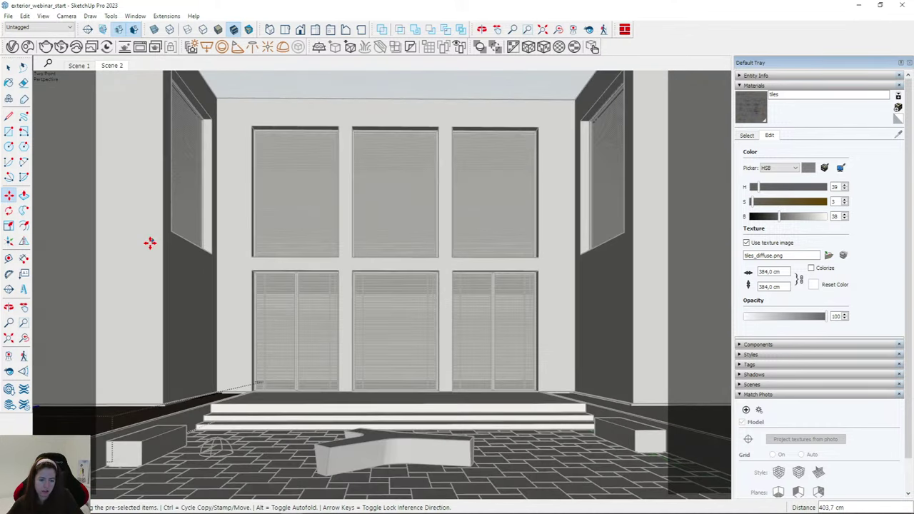
{"action": "left_click", "coordinate": [77, 242]}
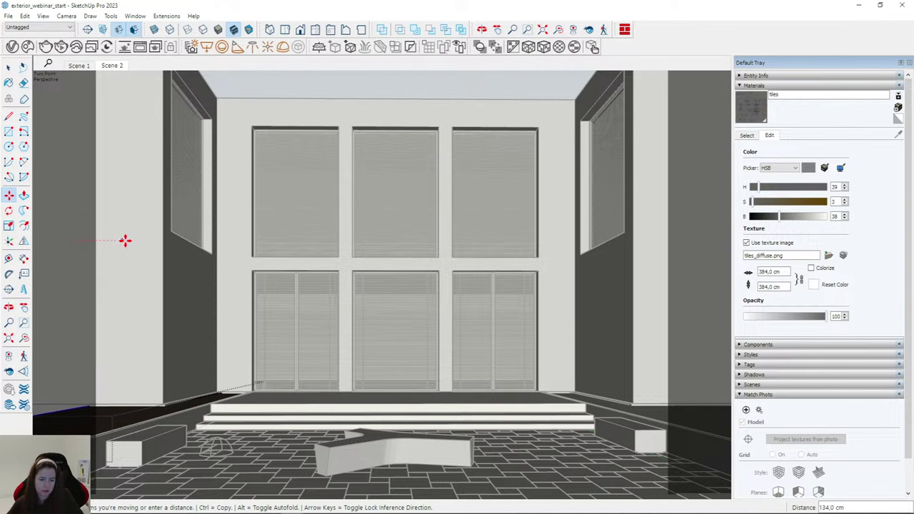
{"action": "key", "text": "space"}
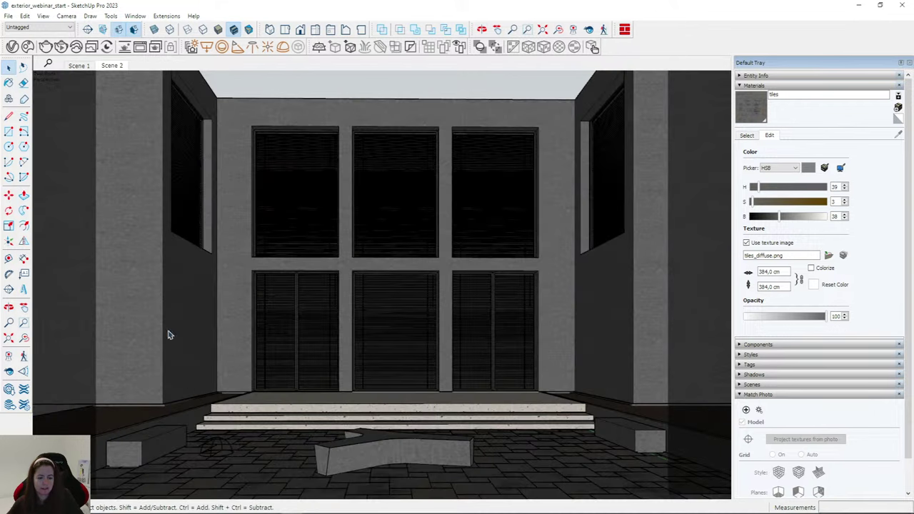
Open the right soil bed group for editing and move its soil surface's front edge back close to the building wing.
{"action": "middle_click_drag", "start_coordinate": [169, 335], "coordinate": [344, 384]}
{"action": "scroll", "coordinate": [344, 384], "scroll_direction": "down", "scroll_amount": 5}
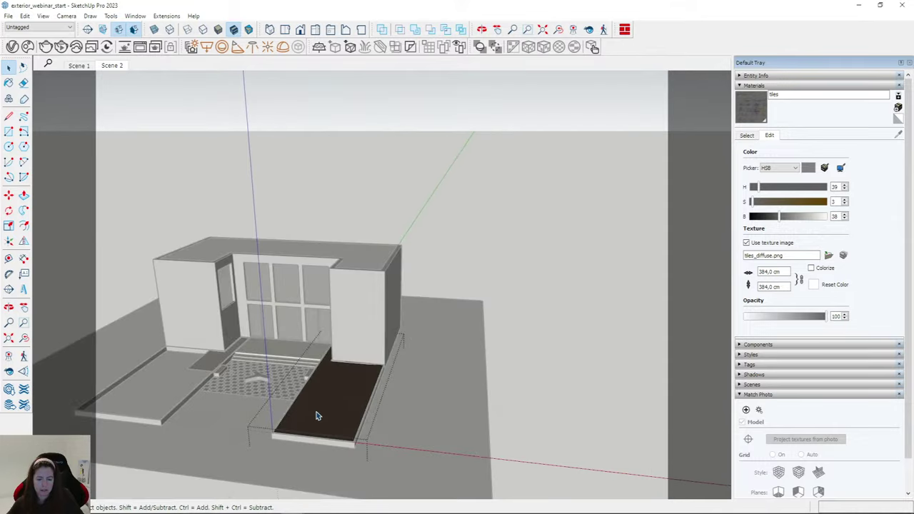
{"action": "left_click", "coordinate": [276, 443]}
{"action": "key", "text": "m"}
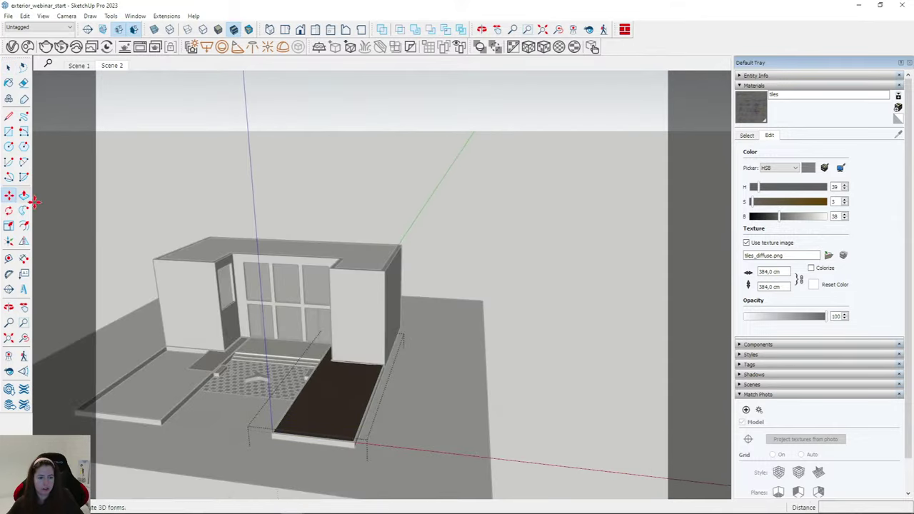
{"action": "left_click", "coordinate": [376, 425]}
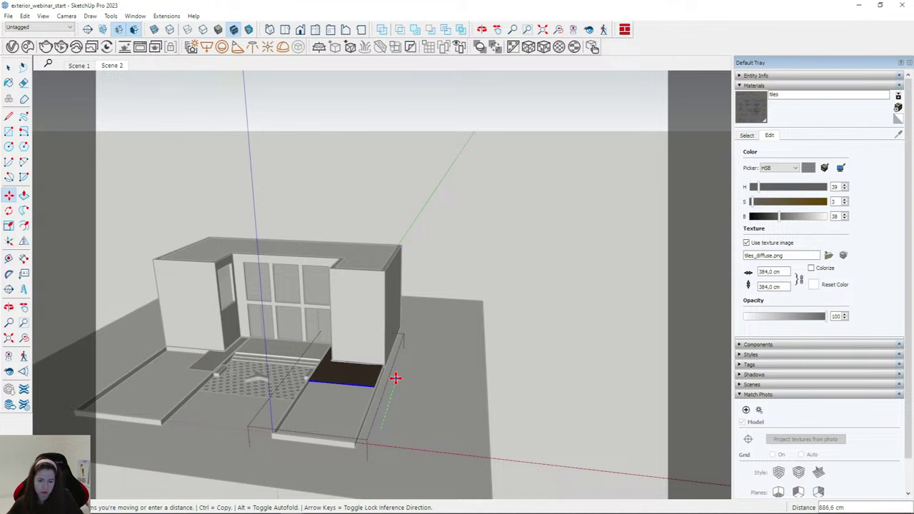
{"action": "left_click", "coordinate": [398, 371]}
{"action": "left_click", "coordinate": [9, 66]}
Move the outer side edge of the right soil surface inward about 291 cm, leave the group, and restore the Scene 2 view.
{"action": "scroll", "coordinate": [248, 353], "scroll_direction": "up", "scroll_amount": 2}
{"action": "scroll", "coordinate": [348, 379], "scroll_direction": "up", "scroll_amount": 2}
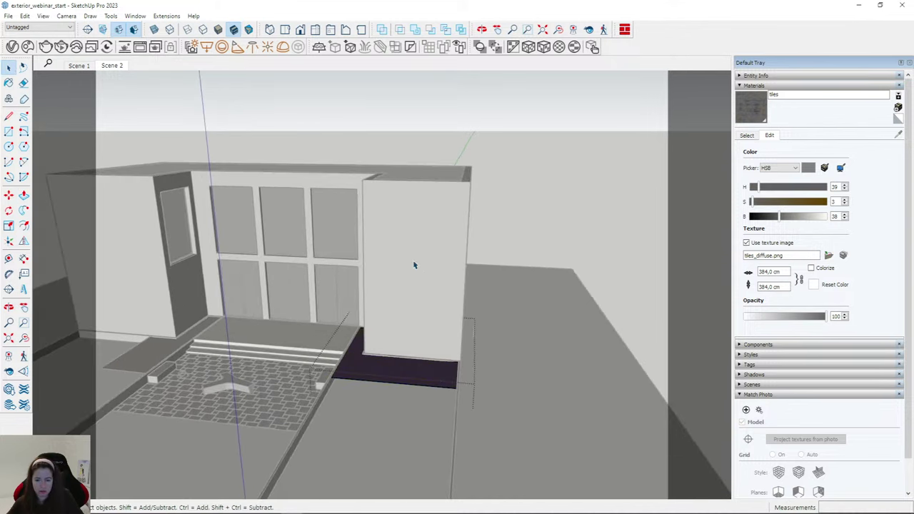
{"action": "left_click", "coordinate": [9, 194]}
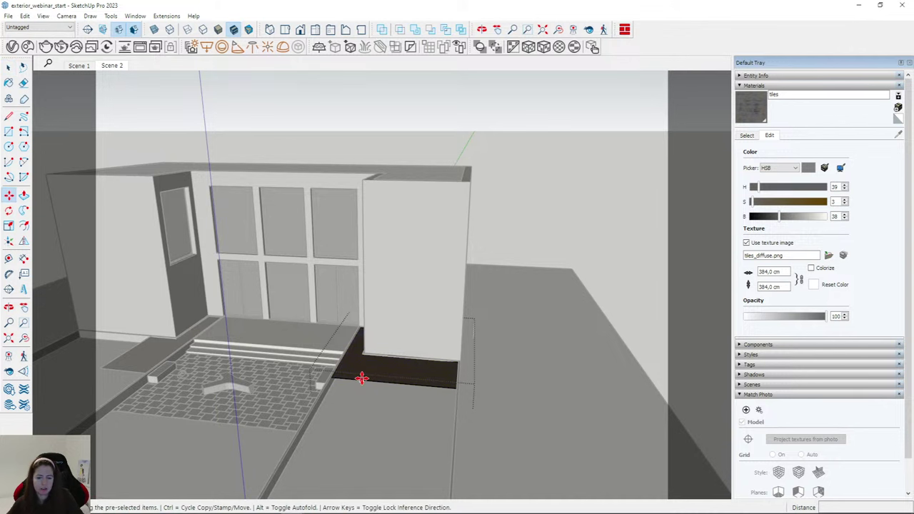
{"action": "middle_click_drag", "start_coordinate": [362, 379], "coordinate": [622, 448]}
{"action": "left_click", "coordinate": [611, 448]}
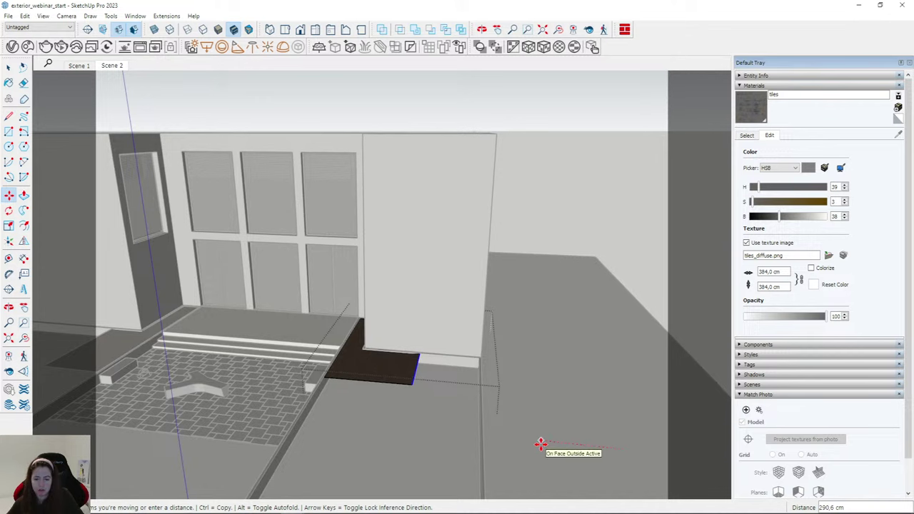
{"action": "left_click", "coordinate": [541, 445]}
{"action": "key", "text": "space"}
{"action": "left_click", "coordinate": [111, 65]}
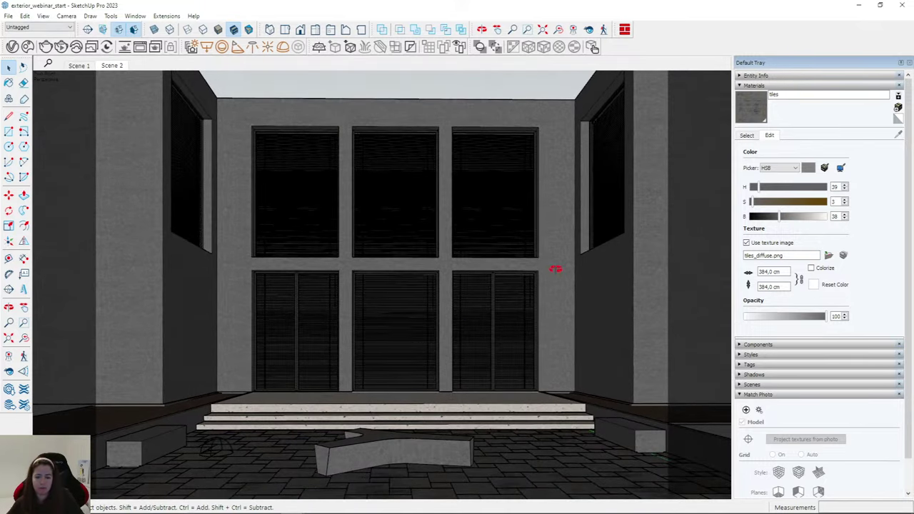
Reopen the right soil bed, shift the front and outer edges of its soil surface about 52 cm, and restore the Scene 2 view.
{"action": "middle_click_drag", "start_coordinate": [564, 262], "coordinate": [391, 383]}
{"action": "scroll", "coordinate": [390, 384], "scroll_direction": "down", "scroll_amount": 6}
{"action": "middle_click_drag", "start_coordinate": [326, 272], "coordinate": [312, 365]}
{"action": "left_click", "coordinate": [457, 375]}
{"action": "left_click", "coordinate": [8, 194]}
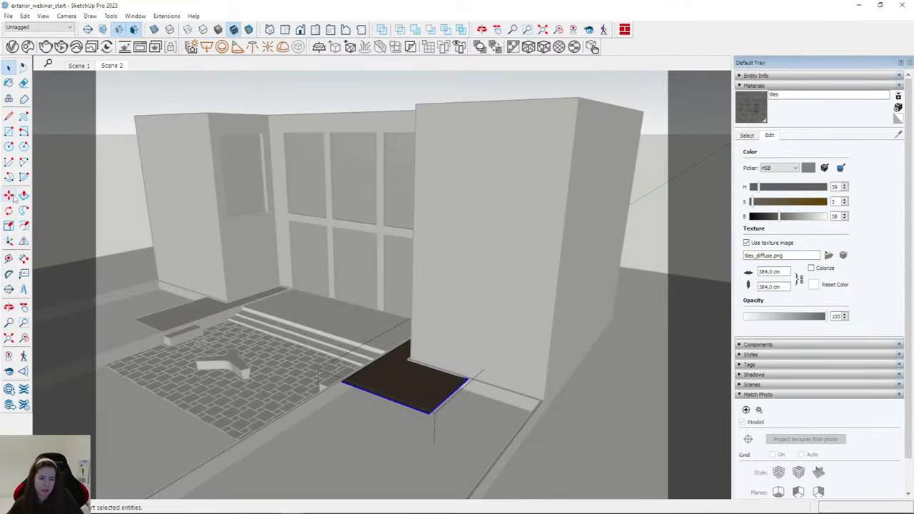
{"action": "scroll", "coordinate": [328, 416], "scroll_direction": "up", "scroll_amount": 3}
{"action": "left_click", "coordinate": [351, 419]}
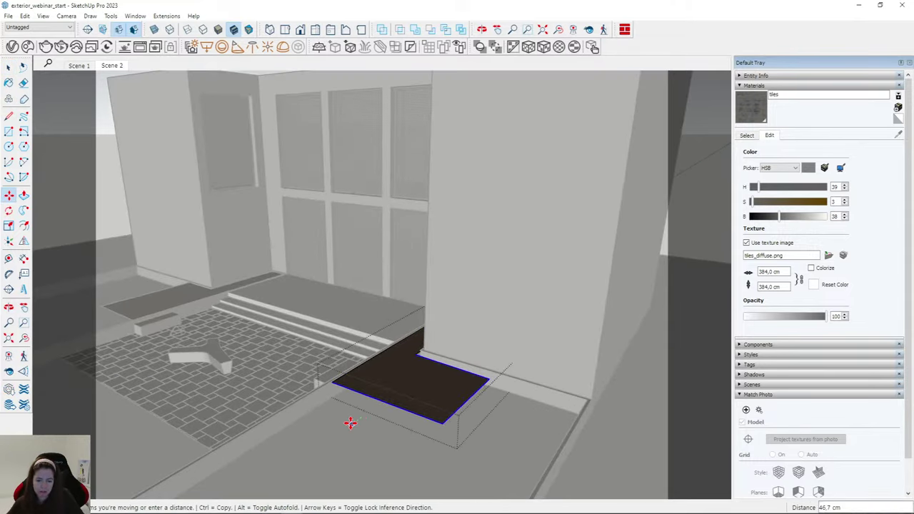
{"action": "left_click", "coordinate": [111, 66]}
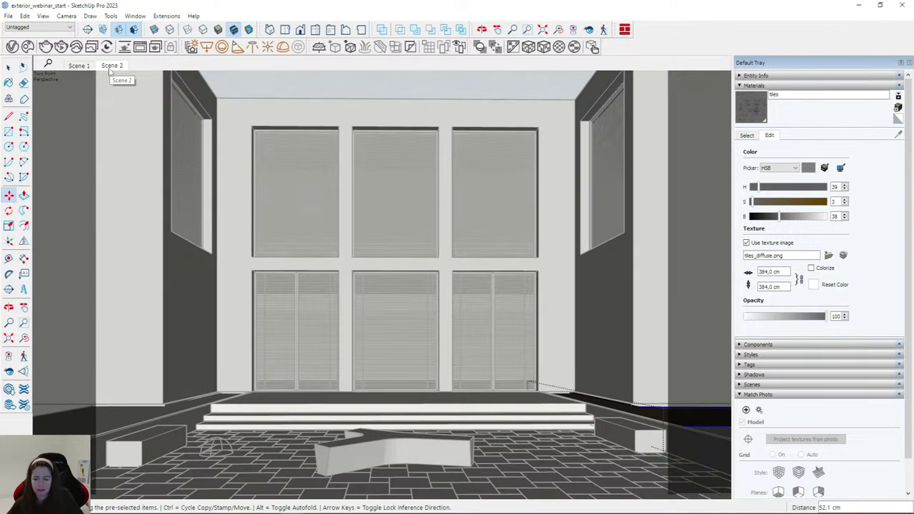
{"action": "left_click", "coordinate": [9, 66]}
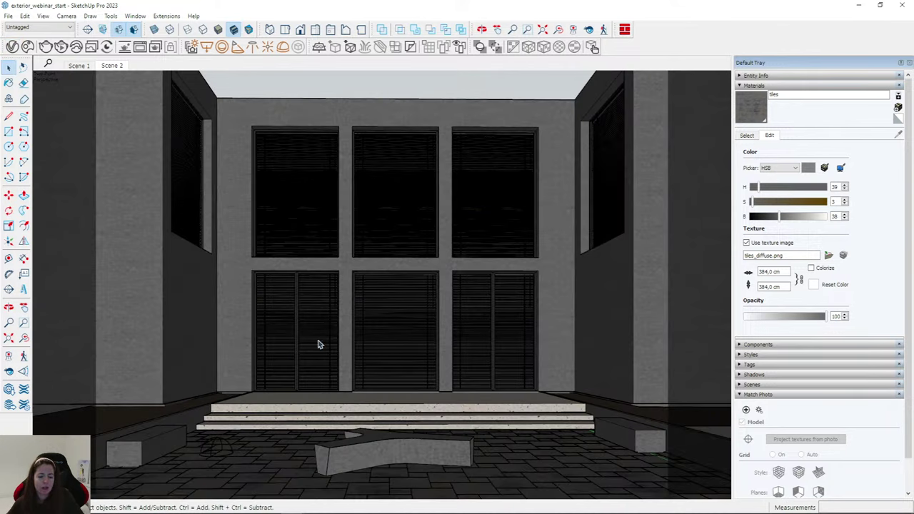
Select the left soil bed and add a V-Ray Scatter modifier to it.
{"action": "scroll", "coordinate": [343, 325], "scroll_direction": "down", "scroll_amount": 3}
{"action": "middle_click_drag", "start_coordinate": [361, 307], "coordinate": [167, 433]}
{"action": "scroll", "coordinate": [220, 379], "scroll_direction": "up", "scroll_amount": 2}
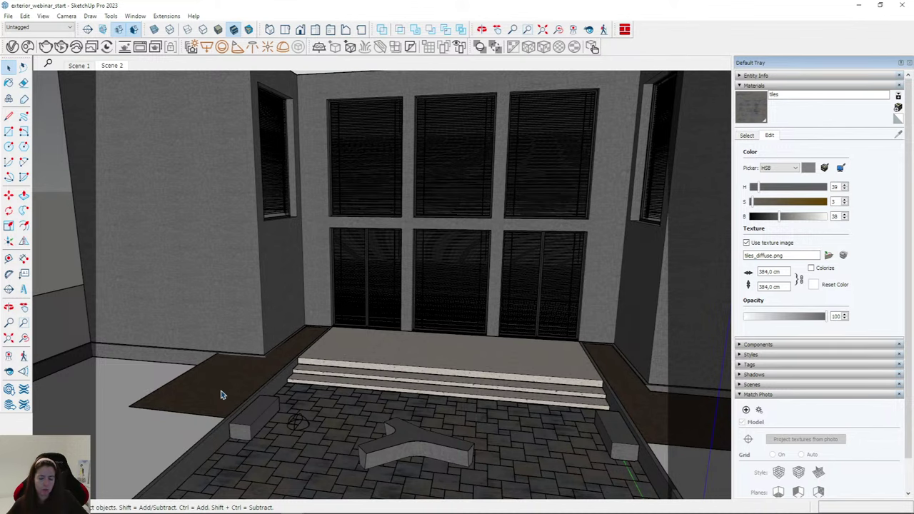
{"action": "left_click", "coordinate": [221, 395]}
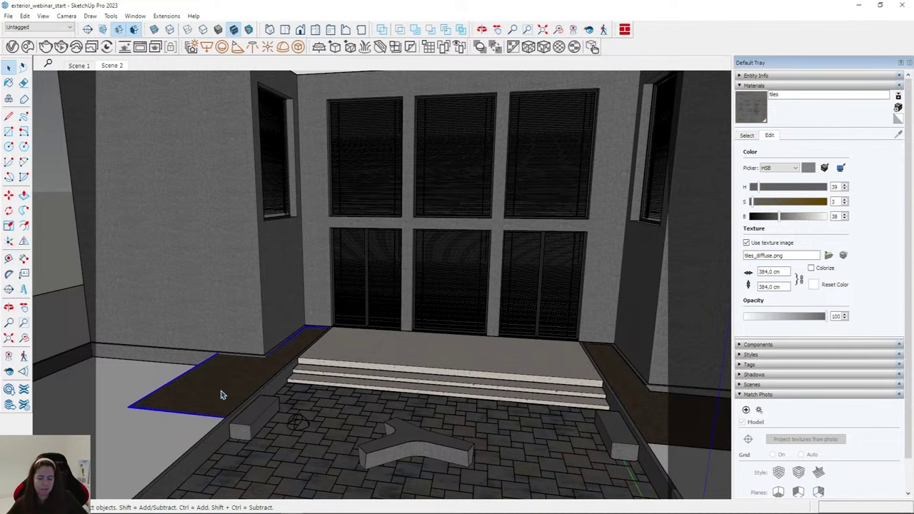
{"action": "scroll", "coordinate": [170, 413], "scroll_direction": "up", "scroll_amount": 2}
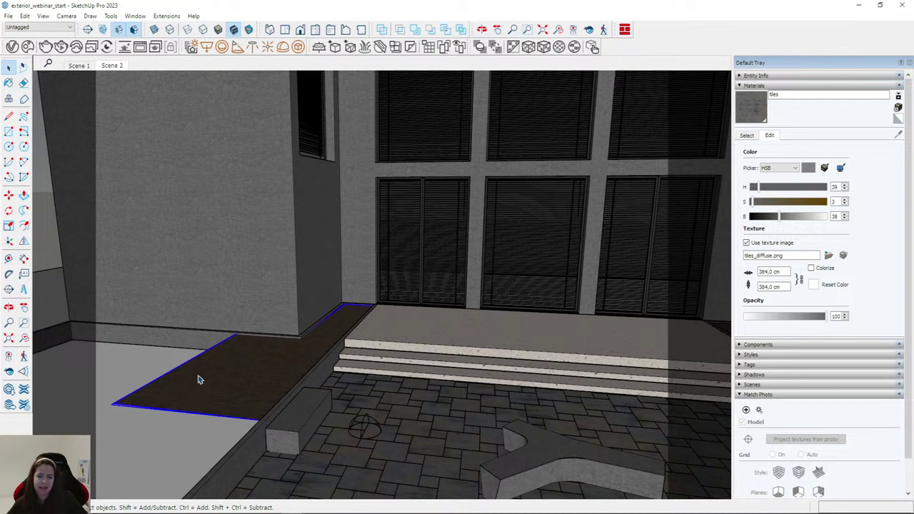
{"action": "left_click", "coordinate": [444, 47]}
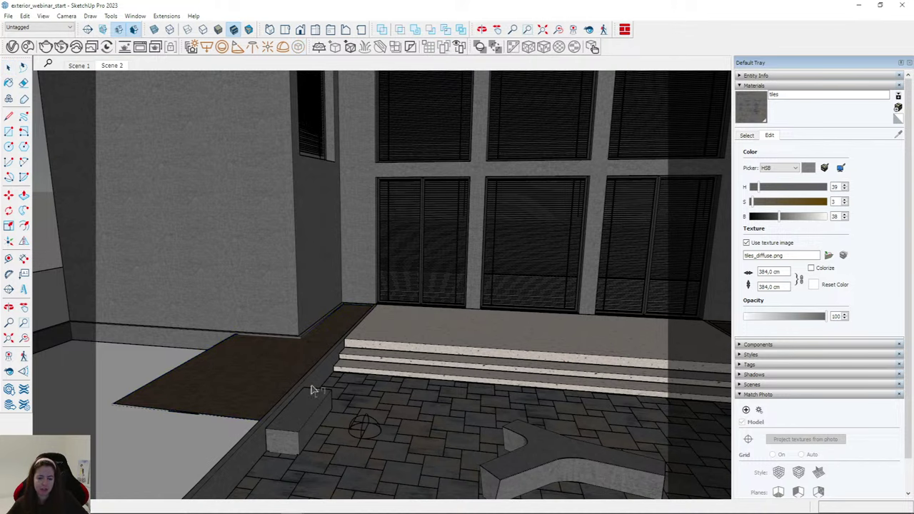
Select the right soil bed and add a separate V-Ray Scatter modifier to it.
{"action": "scroll", "coordinate": [214, 418], "scroll_direction": "up", "scroll_amount": 5}
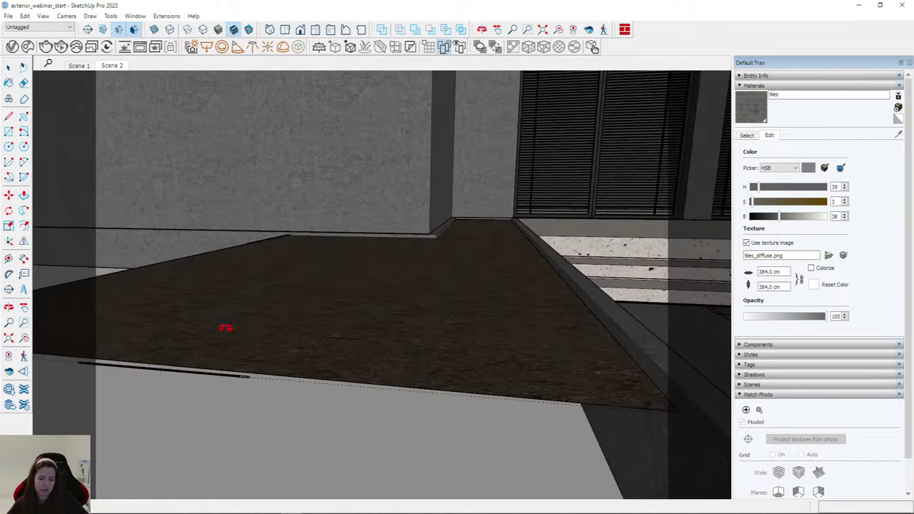
{"action": "middle_click_drag", "start_coordinate": [228, 331], "coordinate": [215, 429]}
{"action": "scroll", "coordinate": [214, 429], "scroll_direction": "down", "scroll_amount": 5}
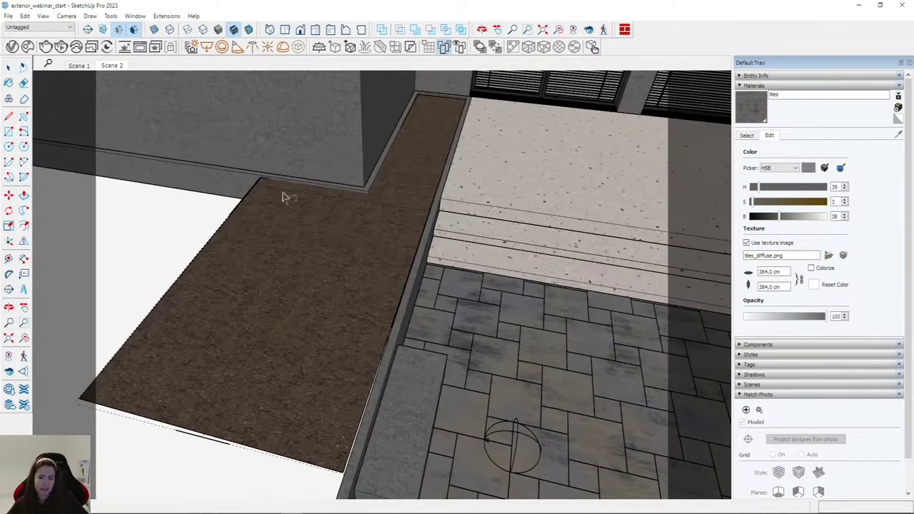
{"action": "middle_click_drag", "start_coordinate": [279, 413], "coordinate": [98, 322]}
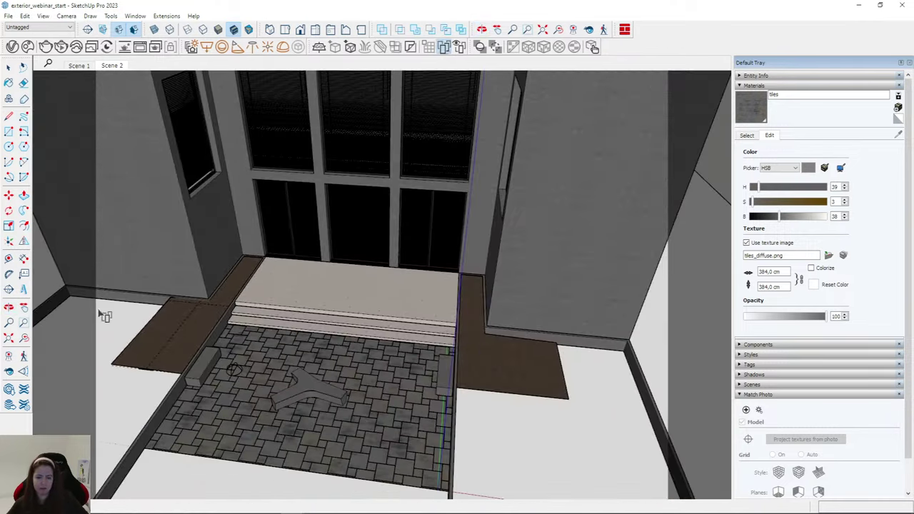
{"action": "left_click", "coordinate": [9, 65]}
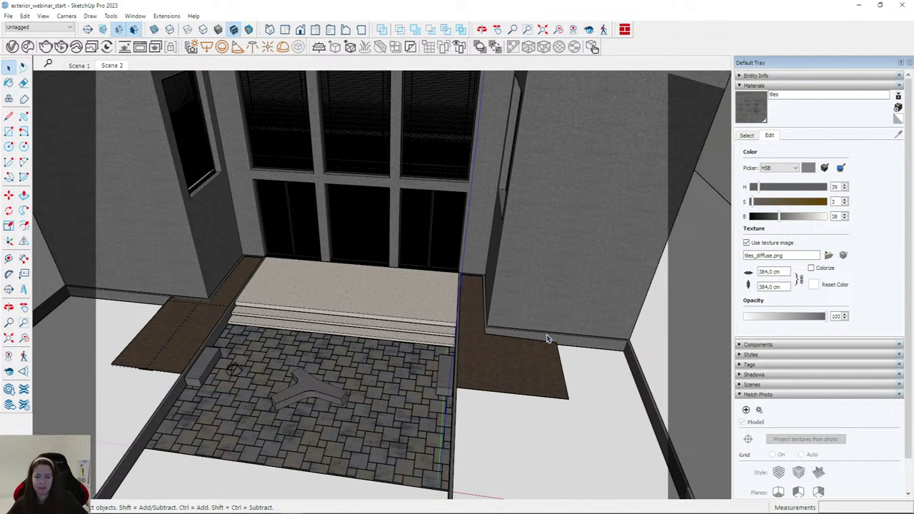
{"action": "left_click", "coordinate": [501, 366]}
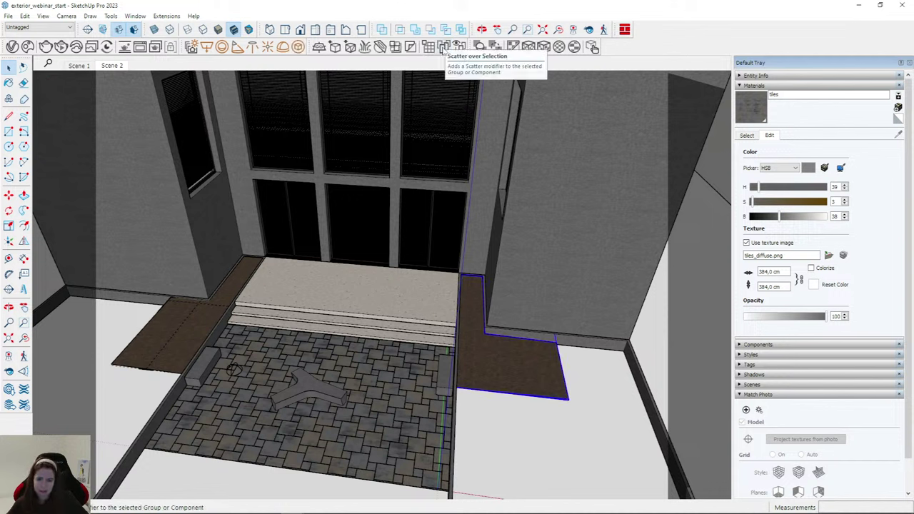
{"action": "key", "text": "ctrl+t"}
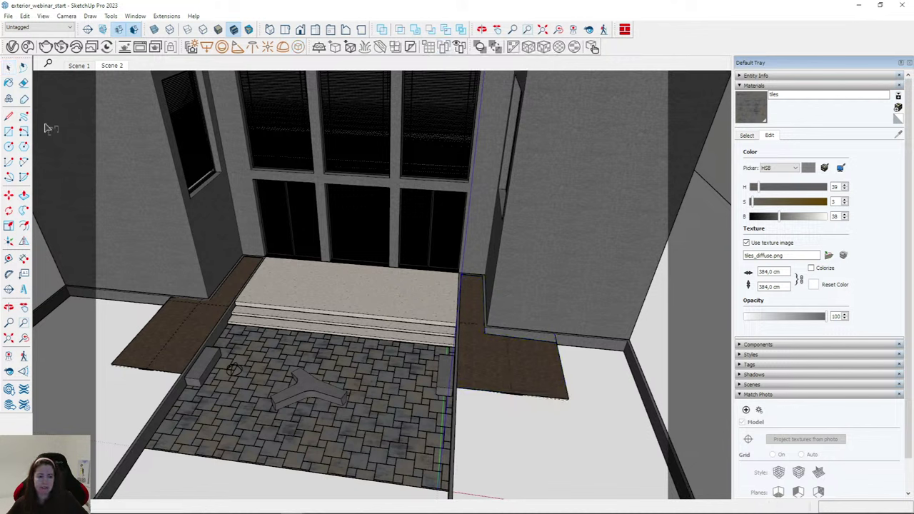
Open the scene geometries in the V-Ray Asset Editor and rename the first scatter as Grass left.
{"action": "left_click", "coordinate": [11, 47]}
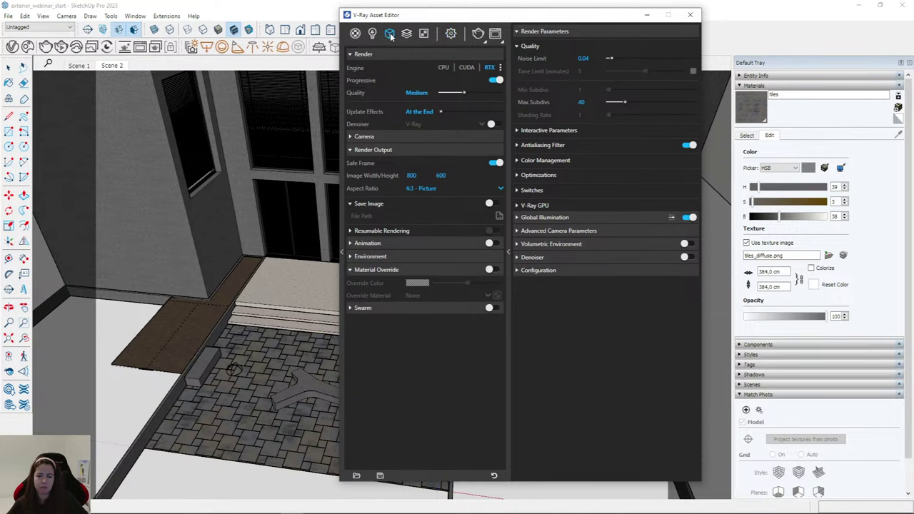
{"action": "left_click", "coordinate": [390, 34]}
{"action": "left_click_drag", "start_coordinate": [379, 24], "coordinate": [540, 56]}
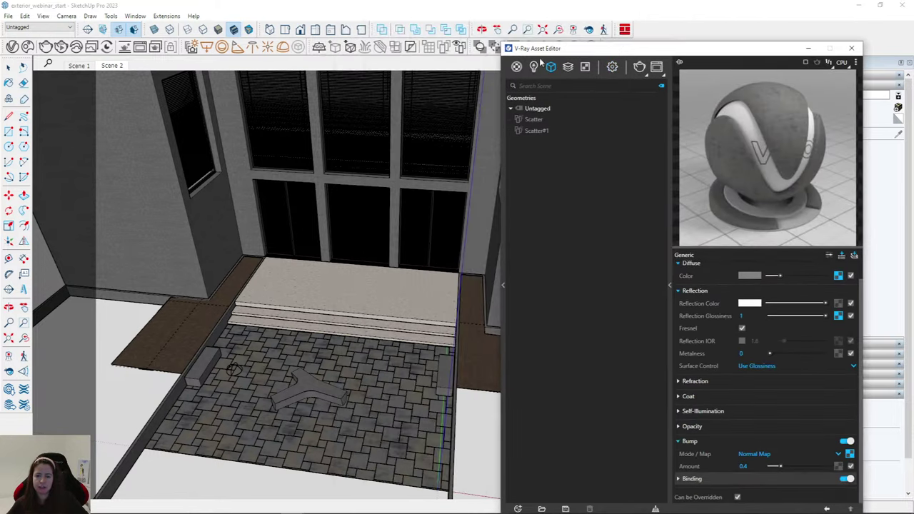
{"action": "left_click_drag", "start_coordinate": [661, 45], "coordinate": [648, 32]}
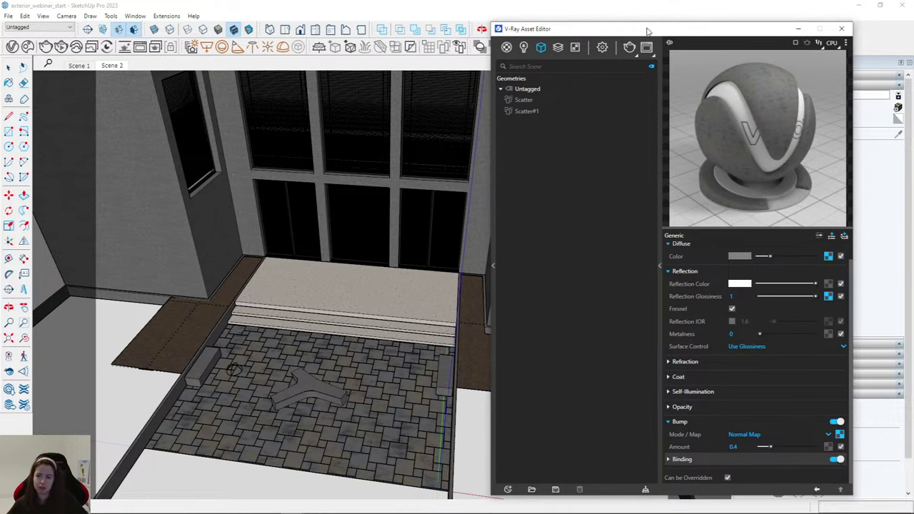
{"action": "left_click", "coordinate": [526, 100]}
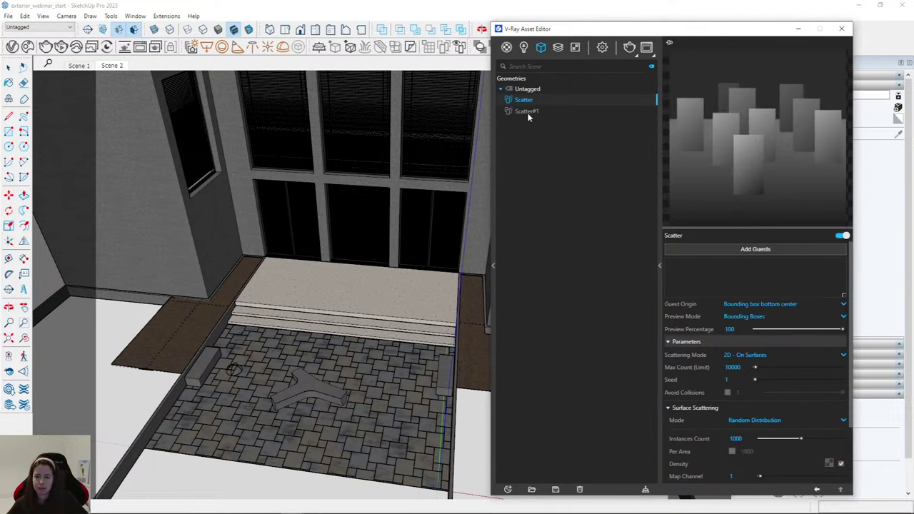
{"action": "double_click", "coordinate": [523, 100]}
{"action": "type", "text": "G"}
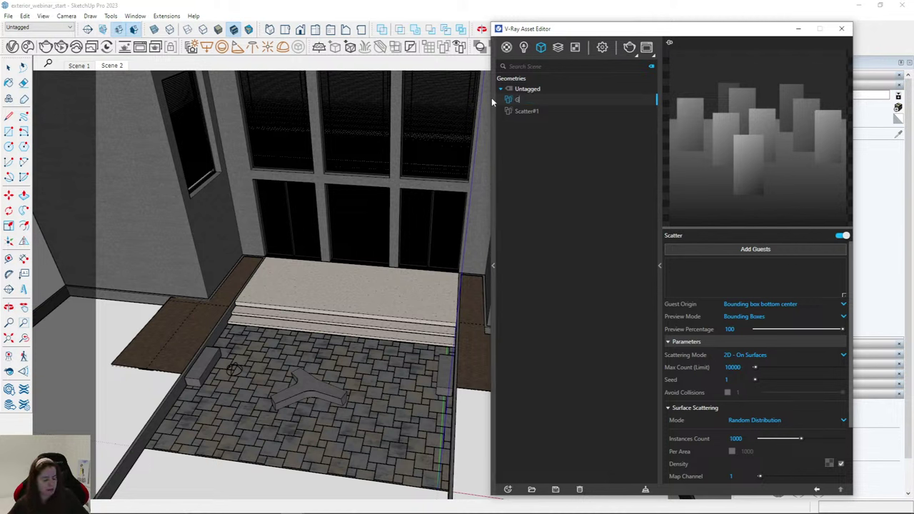
{"action": "type", "text": "rass left"}
{"action": "key", "text": "Return"}
Rename the Scatter#1 geometry as grass right.
{"action": "double_click", "coordinate": [535, 112]}
{"action": "type", "text": "grass r"}
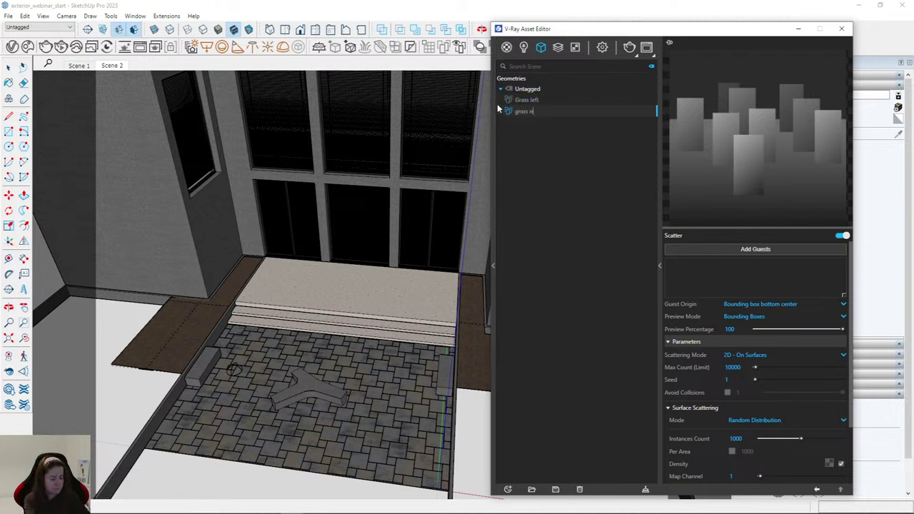
{"action": "type", "text": "ight"}
{"action": "key", "text": "Escape"}
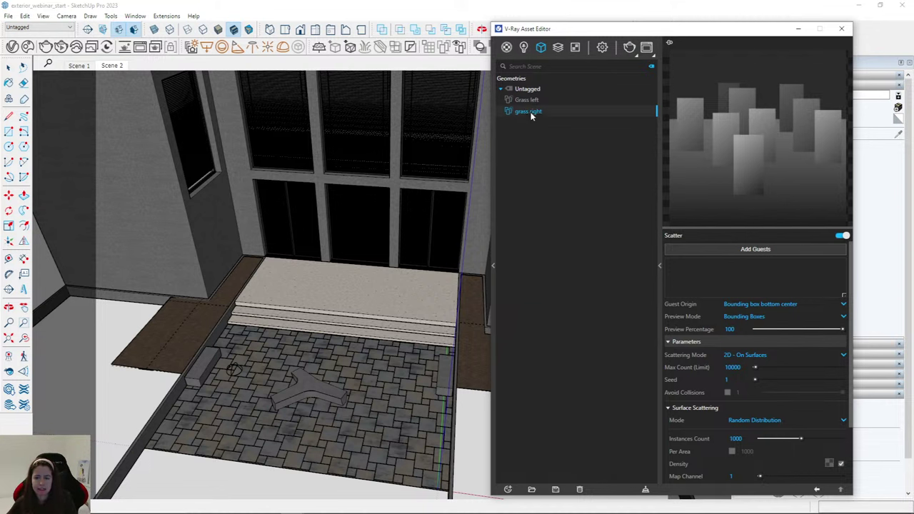
Open the Chaos Cosmos browser and search its Vegetation category for grass.
{"action": "mouse_move", "coordinate": [484, 219]}
{"action": "middle_mouse_down"}
{"action": "mouse_move", "coordinate": [321, 279]}
{"action": "mouse_move", "coordinate": [167, 313]}
{"action": "middle_mouse_up"}
{"action": "scroll", "coordinate": [316, 272], "scroll_direction": "up", "scroll_amount": 5}
{"action": "scroll", "coordinate": [257, 318], "scroll_direction": "down", "scroll_amount": 3}
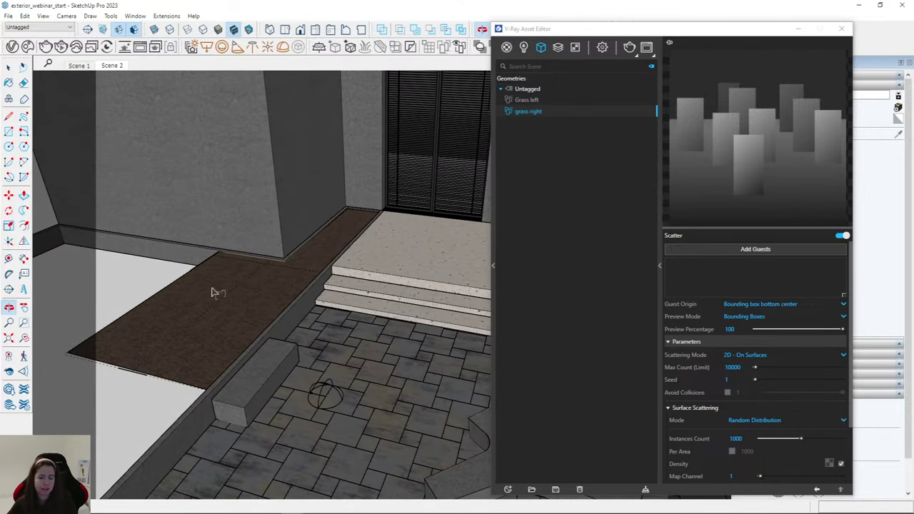
{"action": "left_click", "coordinate": [27, 47]}
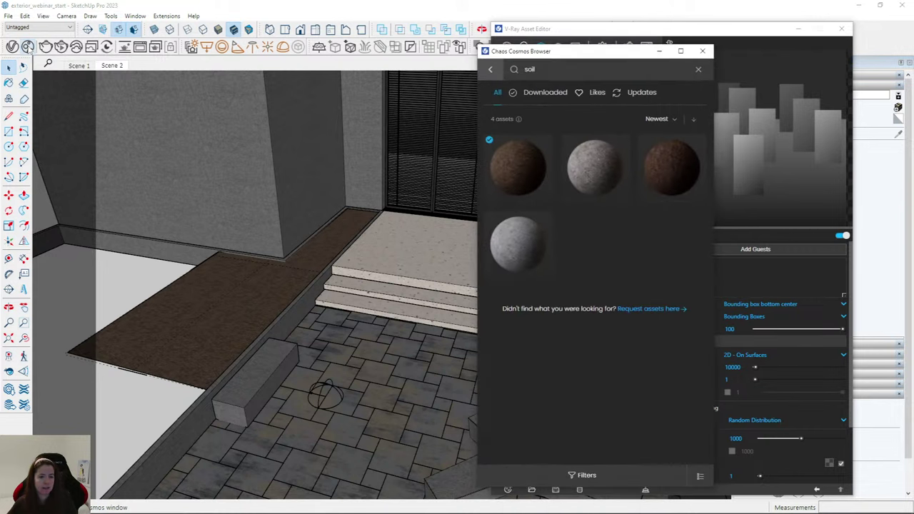
{"action": "left_click", "coordinate": [492, 67]}
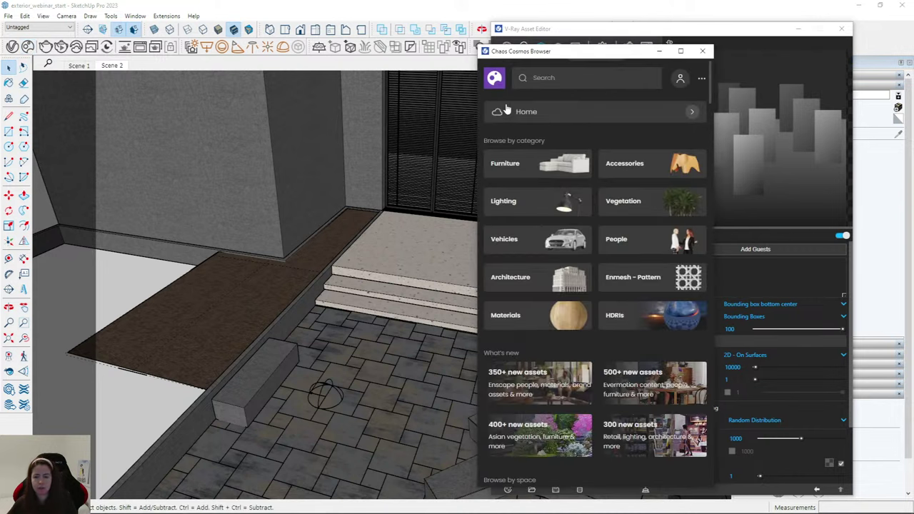
{"action": "left_click", "coordinate": [561, 80]}
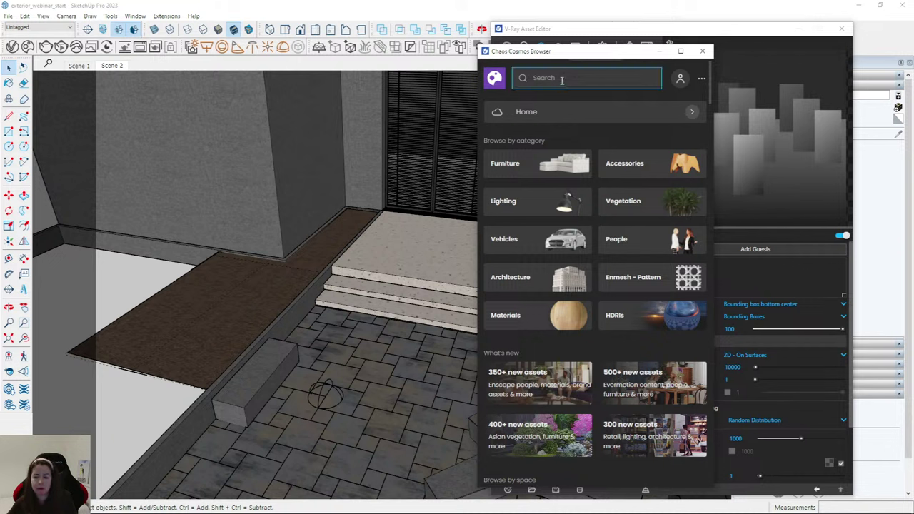
{"action": "left_click", "coordinate": [642, 211]}
{"action": "left_click", "coordinate": [602, 77]}
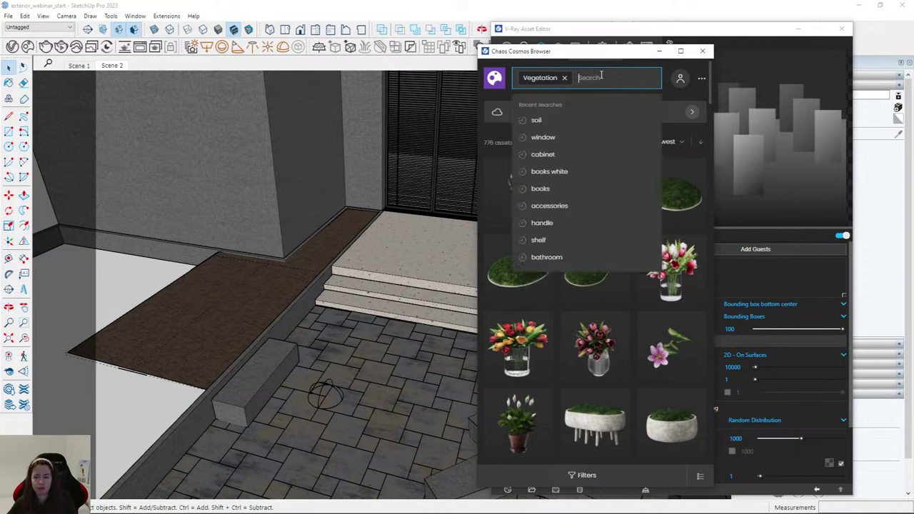
{"action": "type", "text": "grass"}
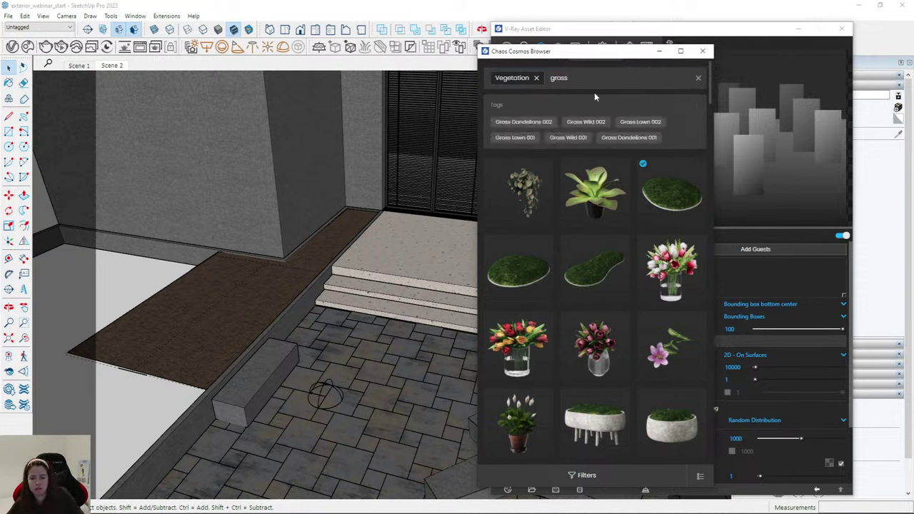
{"action": "key", "text": "Return"}
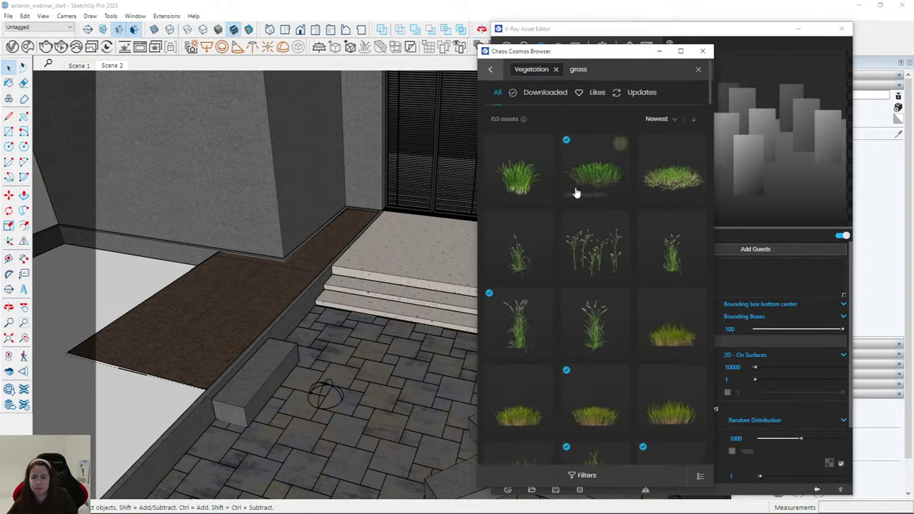
Look through the grass assets and narrow the Vegetation search to ray grass.
{"action": "scroll", "coordinate": [535, 195], "scroll_direction": "down", "scroll_amount": 3}
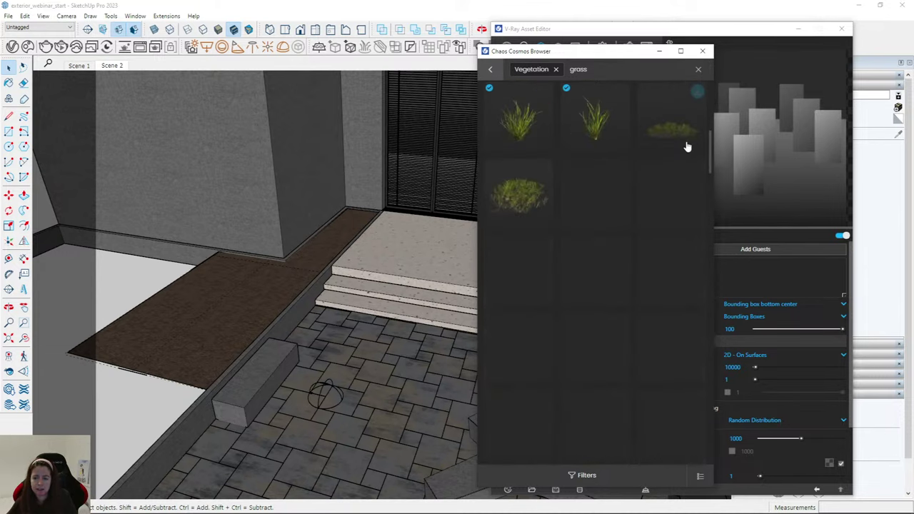
{"action": "left_click_drag", "start_coordinate": [707, 143], "coordinate": [684, 117]}
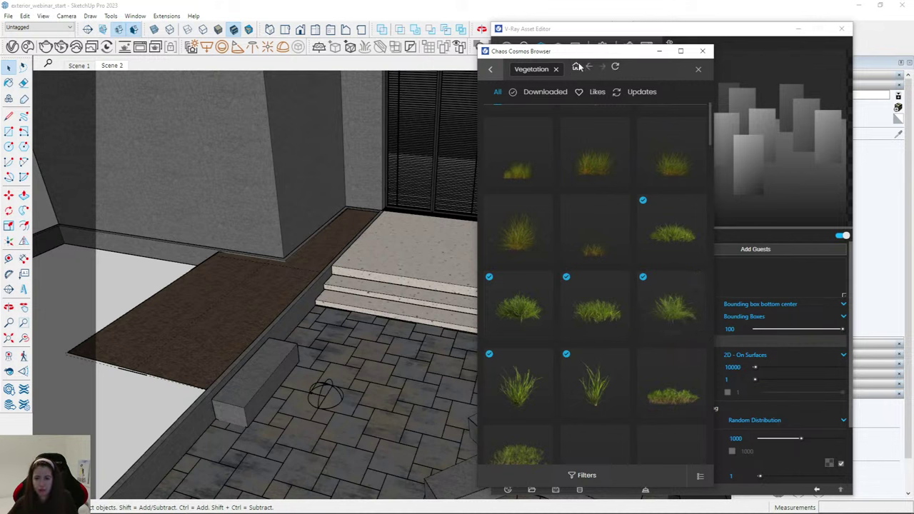
{"action": "scroll", "coordinate": [565, 347], "scroll_direction": "down", "scroll_amount": 5}
{"action": "double_click", "coordinate": [580, 70]}
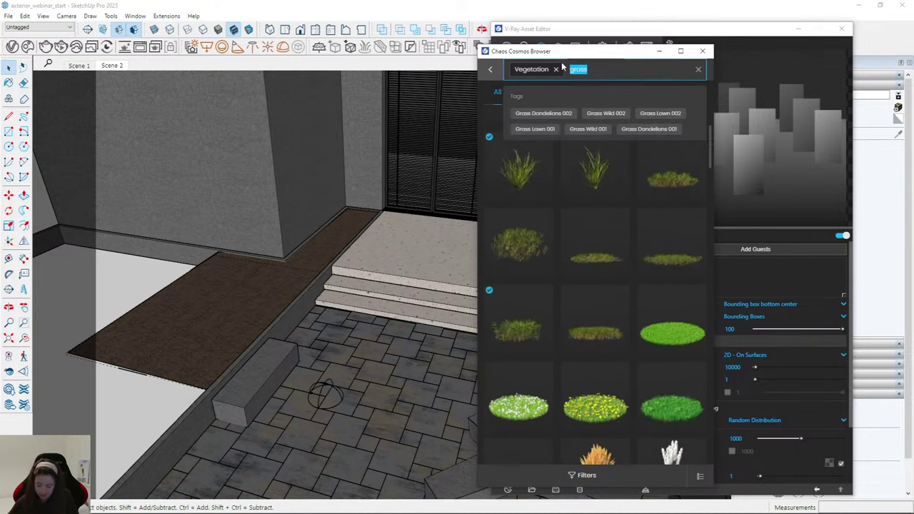
{"action": "type", "text": "ray"}
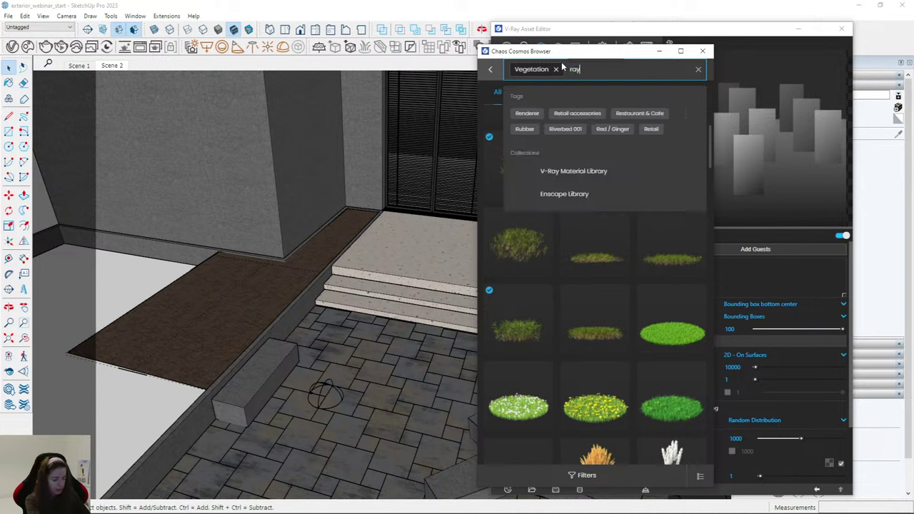
{"action": "type", "text": " gro"}
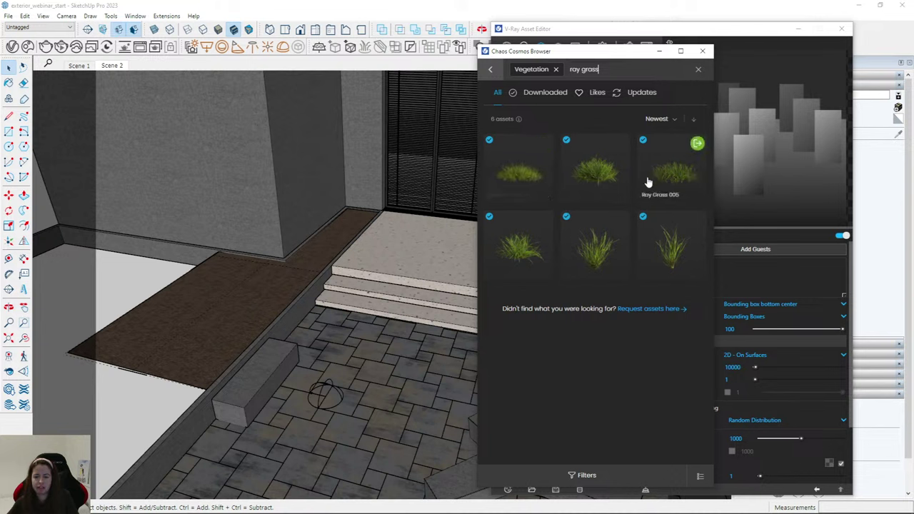
Import the Ray Grass 006 asset and place it near the outer corner of the left soil bed.
{"action": "left_click", "coordinate": [544, 144]}
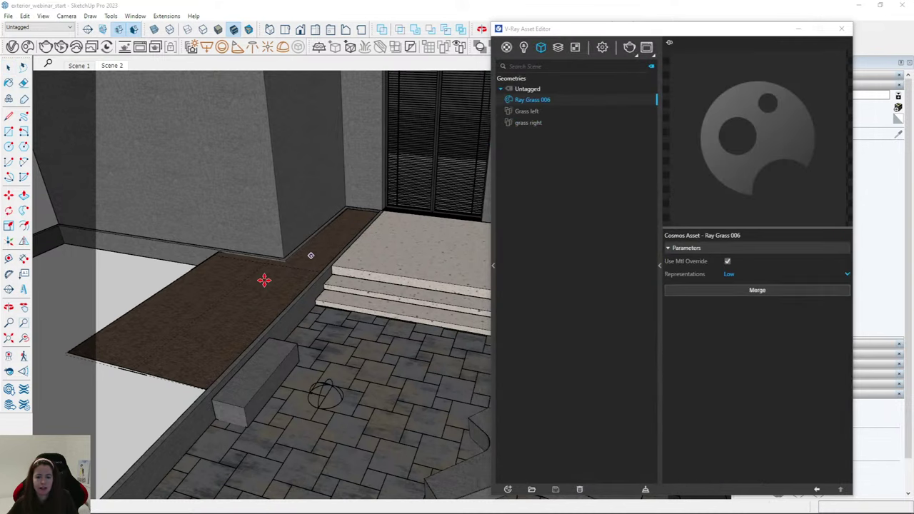
{"action": "scroll", "coordinate": [100, 341], "scroll_direction": "up", "scroll_amount": 1}
{"action": "scroll", "coordinate": [100, 341], "scroll_direction": "up", "scroll_amount": 2}
{"action": "scroll", "coordinate": [264, 324], "scroll_direction": "up", "scroll_amount": 2}
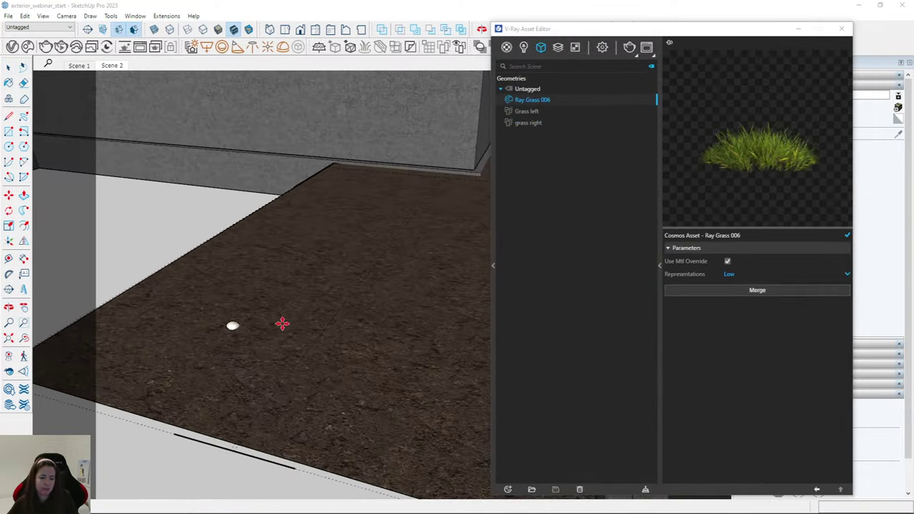
{"action": "scroll", "coordinate": [197, 333], "scroll_direction": "down", "scroll_amount": 2}
{"action": "scroll", "coordinate": [225, 322], "scroll_direction": "up", "scroll_amount": 2}
{"action": "left_click", "coordinate": [218, 327]}
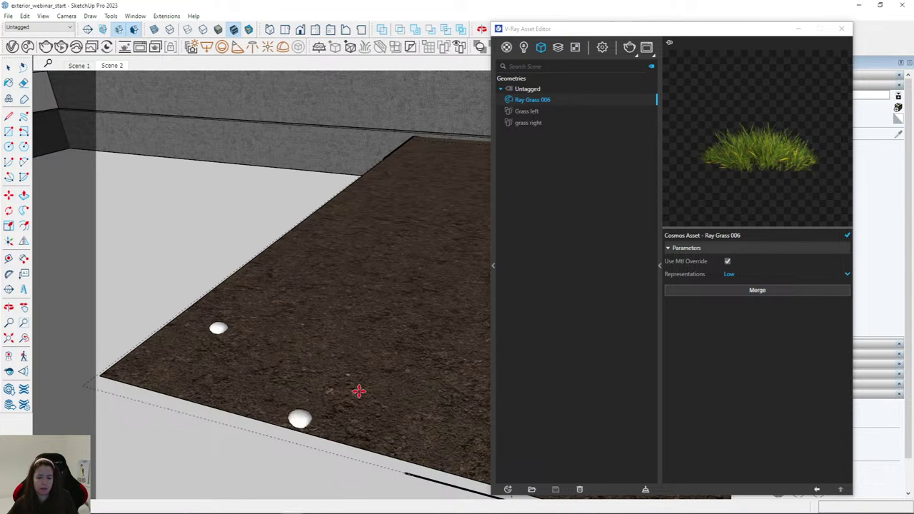
Import the Ray Grass 004 asset from Chaos Cosmos and place it beside the first grass clump.
{"action": "left_click", "coordinate": [28, 47]}
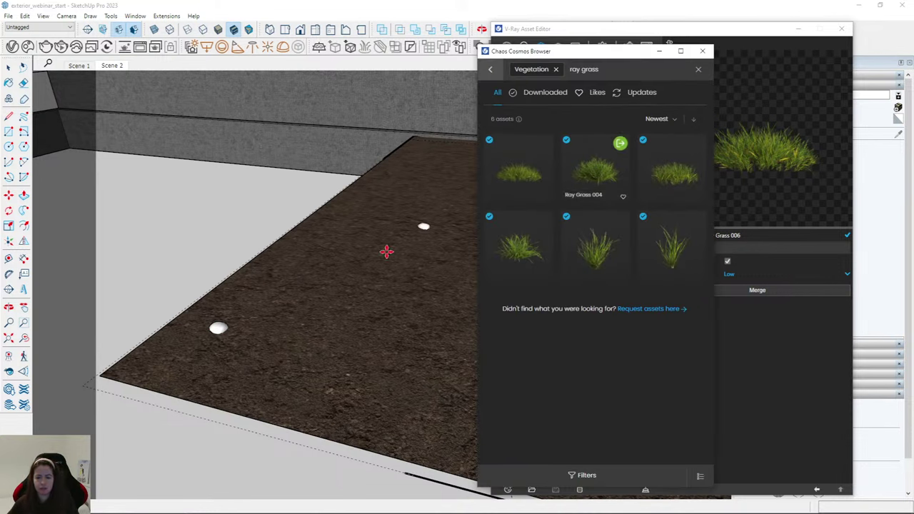
{"action": "left_click", "coordinate": [9, 65]}
{"action": "left_click", "coordinate": [219, 326]}
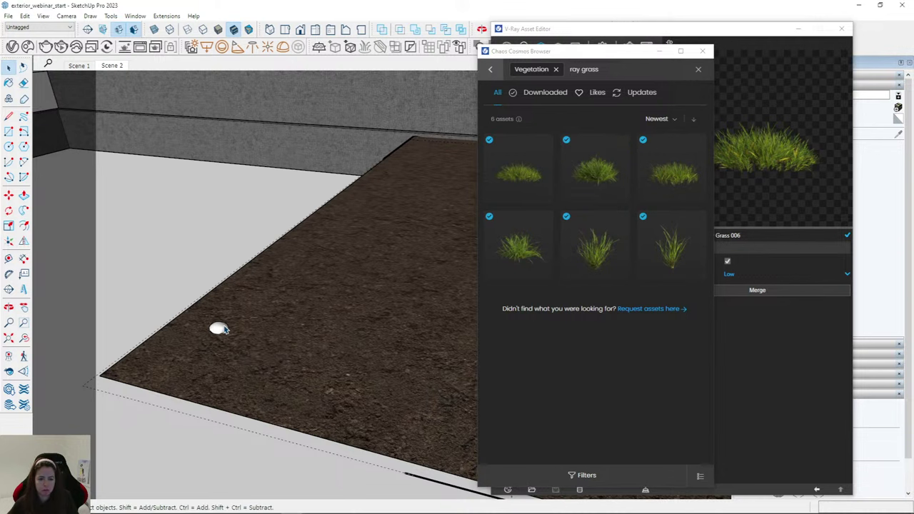
{"action": "left_click", "coordinate": [743, 35]}
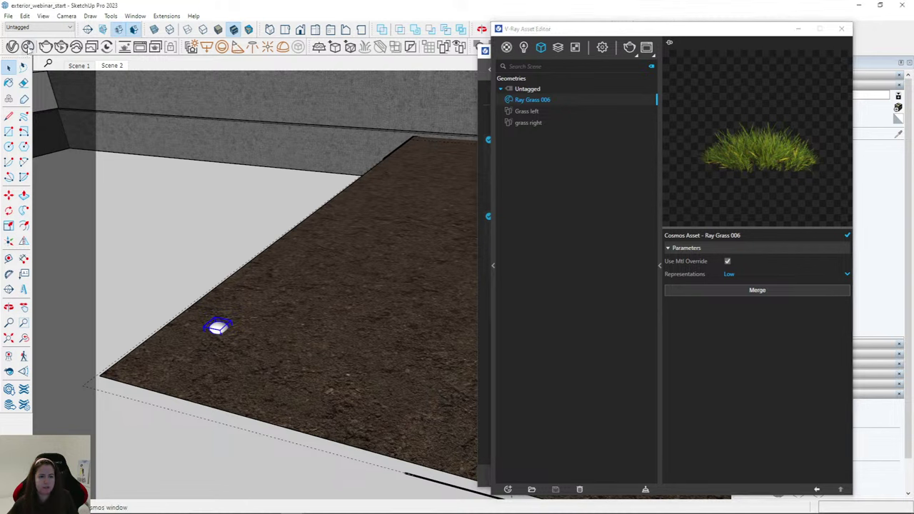
{"action": "left_click", "coordinate": [28, 48]}
{"action": "left_click", "coordinate": [621, 144]}
{"action": "left_click", "coordinate": [240, 339]}
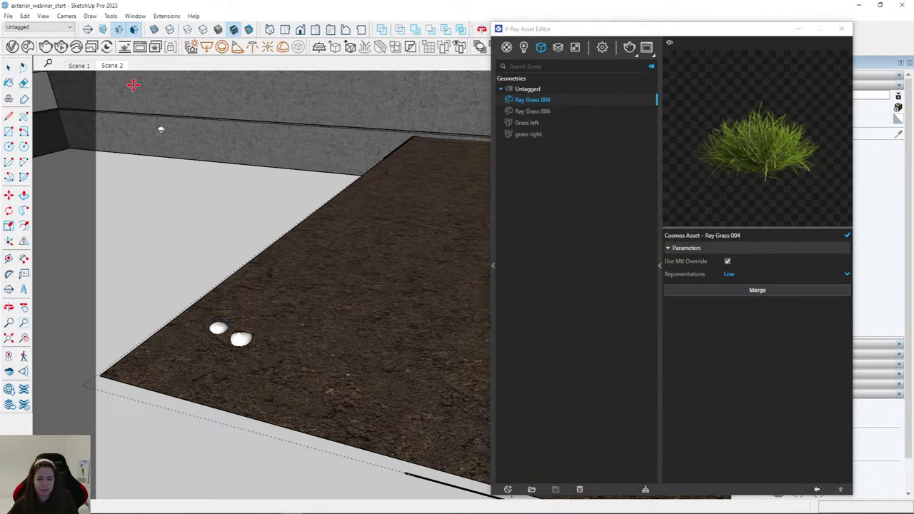
Import the Ray Grass 005 asset, place it next to the other two clumps, and end the placement.
{"action": "left_click", "coordinate": [28, 47]}
{"action": "mouse_move", "coordinate": [664, 150]}
{"action": "left_click", "coordinate": [697, 143]}
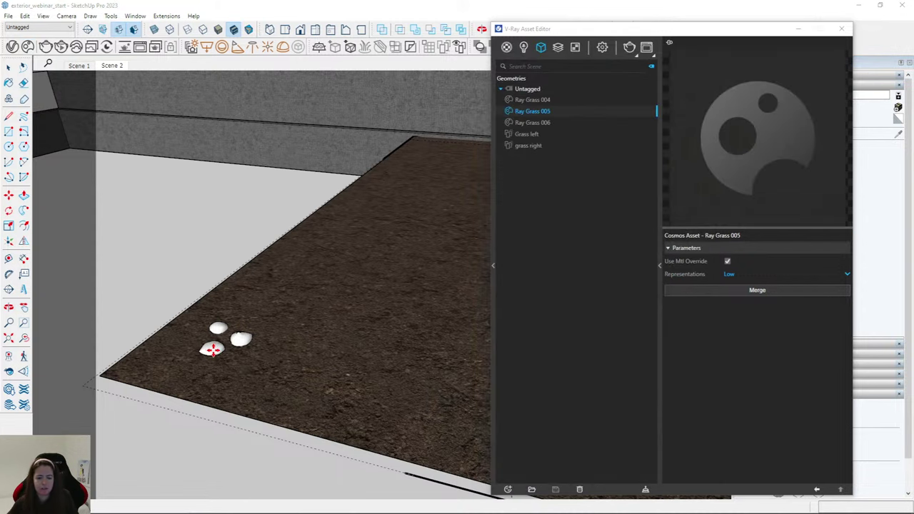
{"action": "left_click", "coordinate": [212, 350]}
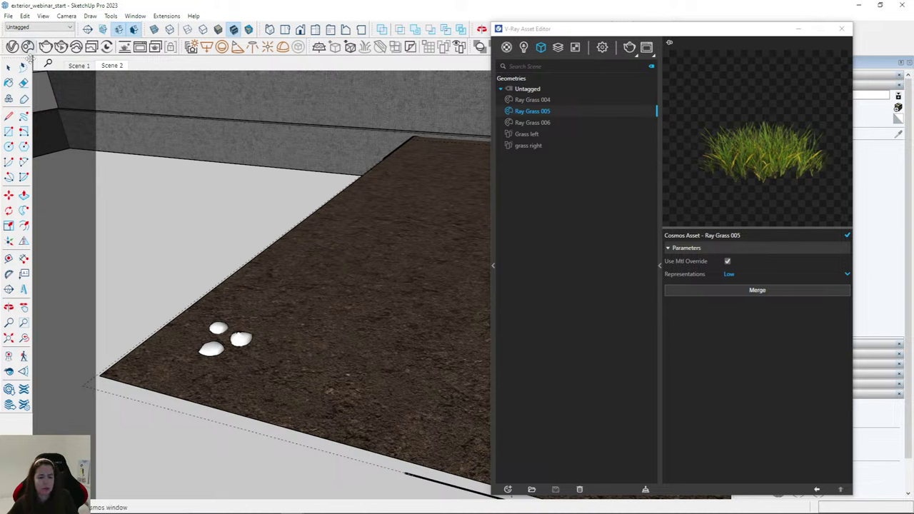
{"action": "scroll", "coordinate": [215, 353], "scroll_direction": "up", "scroll_amount": 6}
{"action": "middle_click_drag", "start_coordinate": [214, 355], "coordinate": [266, 207]}
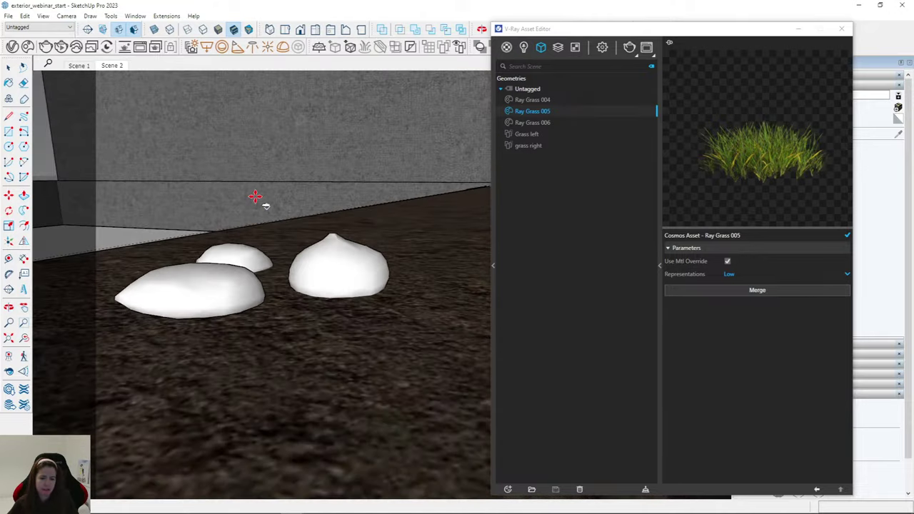
{"action": "left_click", "coordinate": [8, 66]}
{"action": "scroll", "coordinate": [214, 393], "scroll_direction": "down", "scroll_amount": 5}
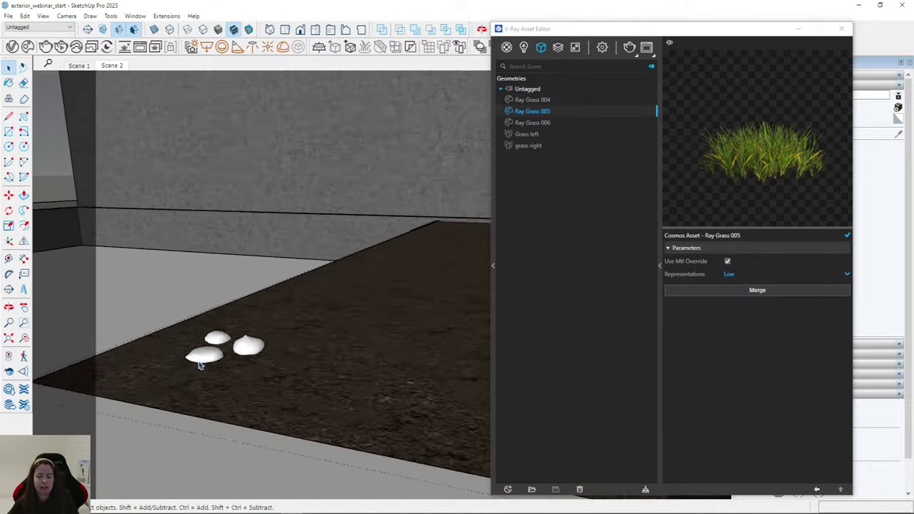
{"action": "scroll", "coordinate": [200, 365], "scroll_direction": "down", "scroll_amount": 4}
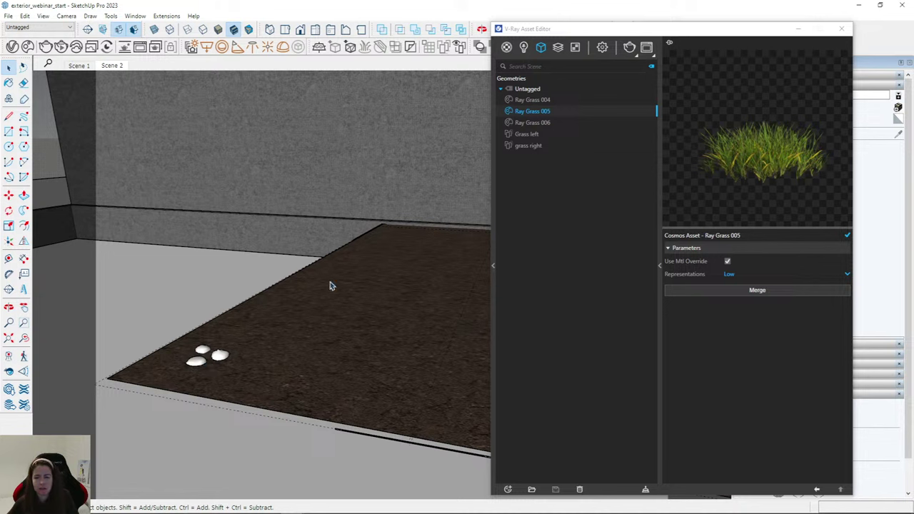
Select the three placed ray grass clumps and add them as guests of the Grass left scatter.
{"action": "left_click", "coordinate": [541, 48]}
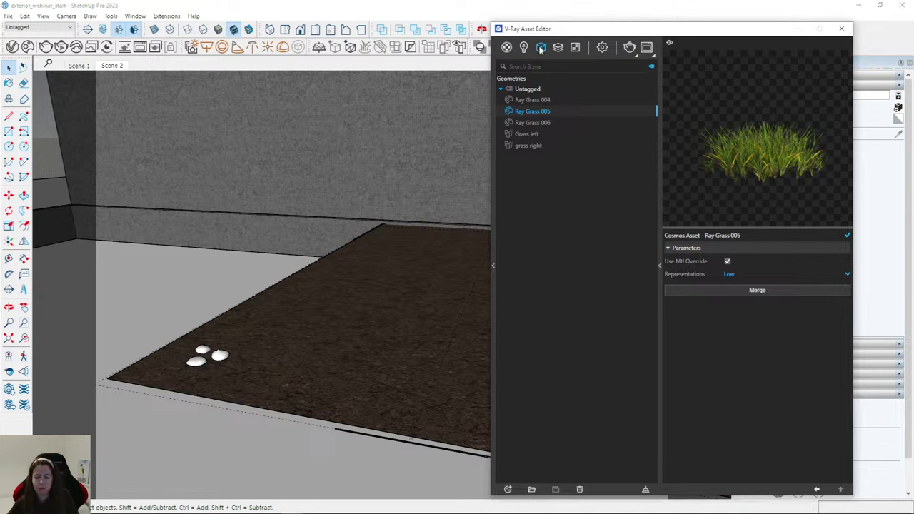
{"action": "left_click", "coordinate": [528, 134]}
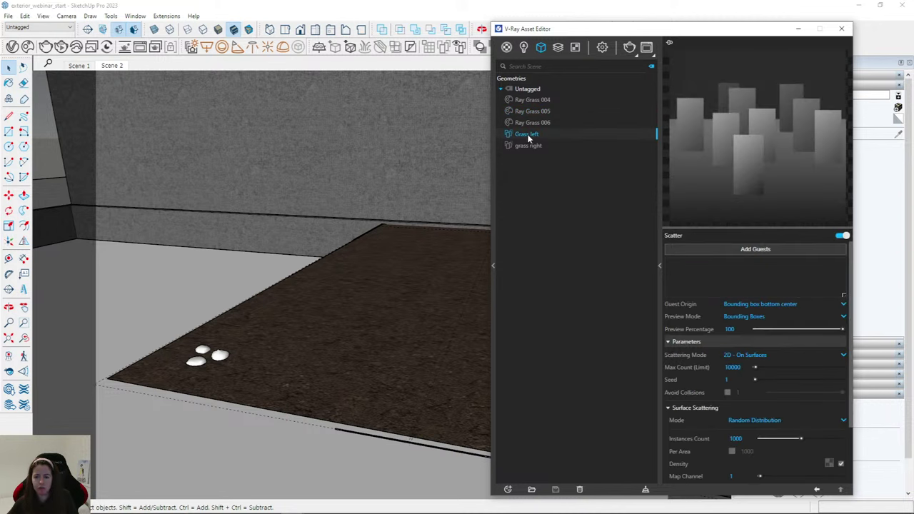
{"action": "left_click_drag", "start_coordinate": [603, 32], "coordinate": [556, 18]}
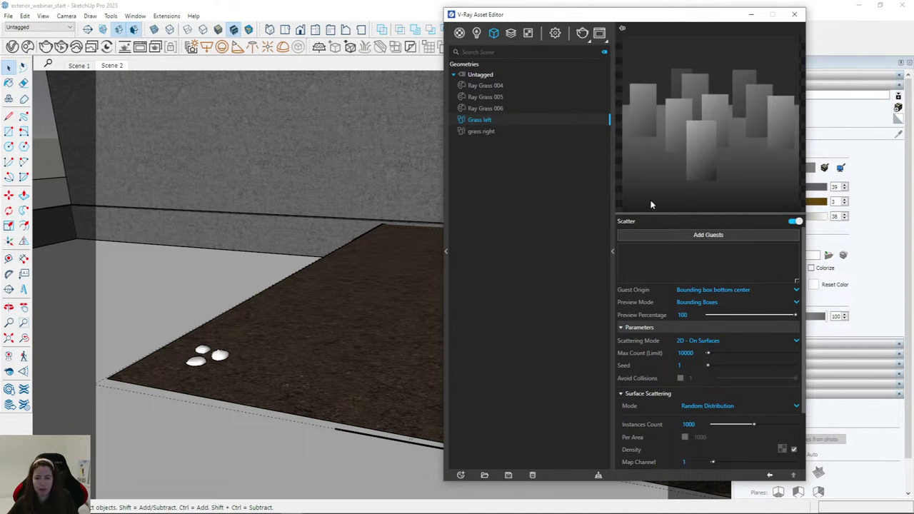
{"action": "scroll", "coordinate": [198, 367], "scroll_direction": "up", "scroll_amount": 5}
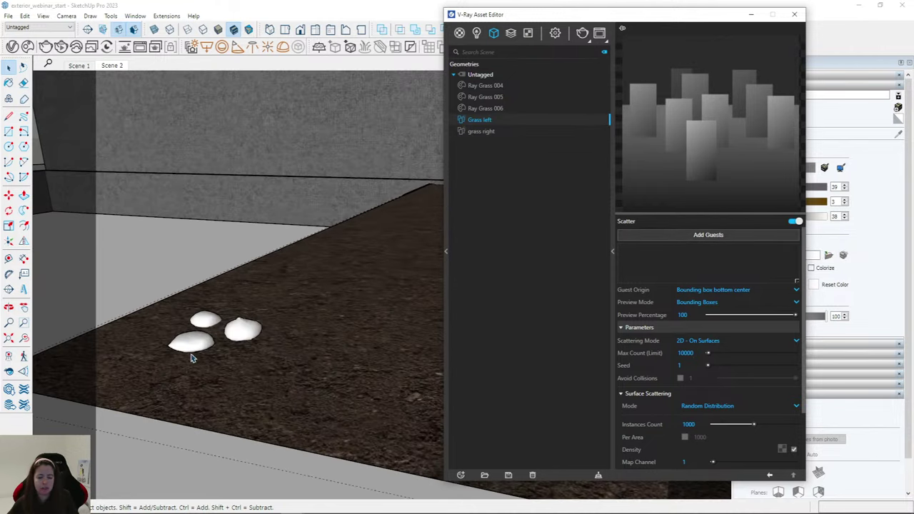
{"action": "left_click", "coordinate": [192, 355]}
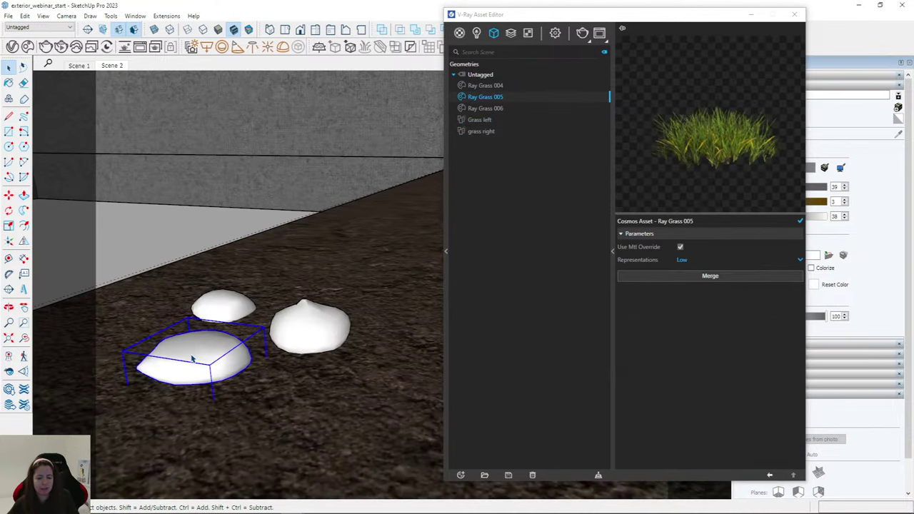
{"action": "left_click", "coordinate": [226, 312], "text": "ctrl"}
{"action": "left_click", "coordinate": [309, 327], "text": "ctrl"}
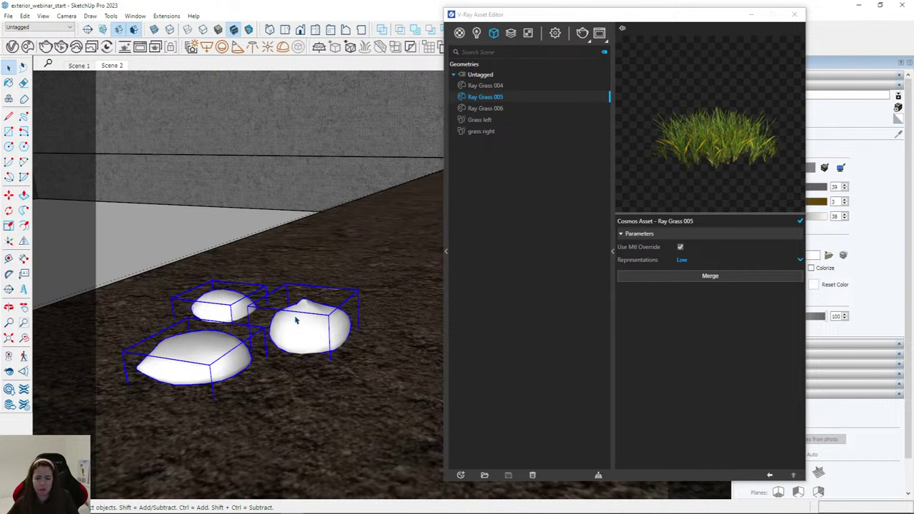
{"action": "left_click", "coordinate": [477, 121]}
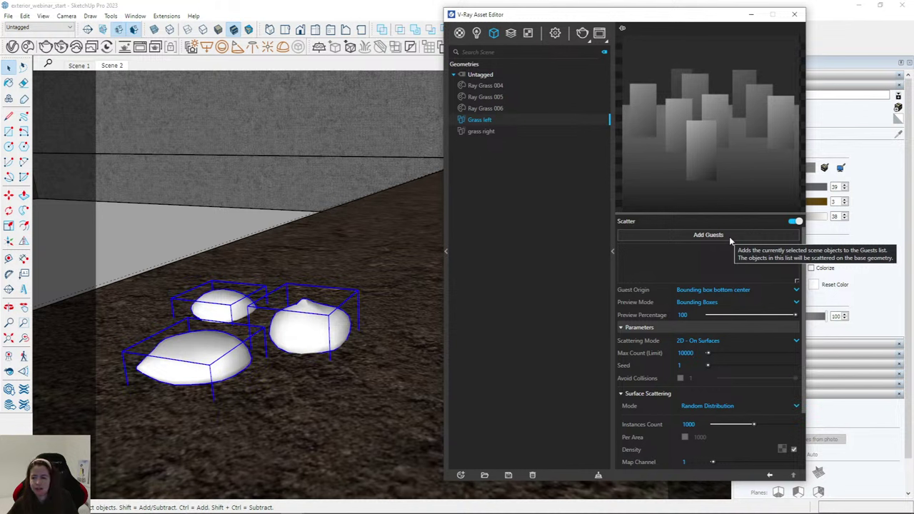
{"action": "left_click", "coordinate": [729, 237]}
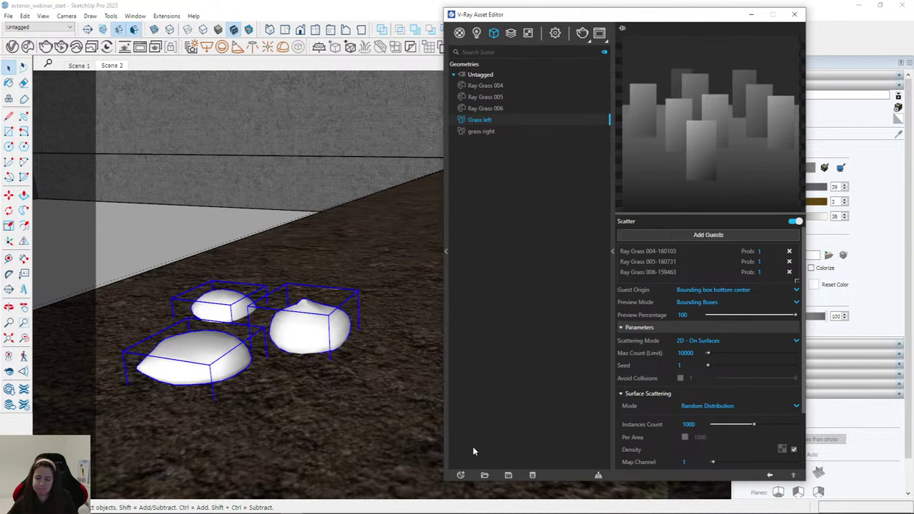
Reposition and enlarge the V-Ray Asset Editor to review the Grass left scatter parameters.
{"action": "left_click_drag", "start_coordinate": [615, 16], "coordinate": [589, 9]}
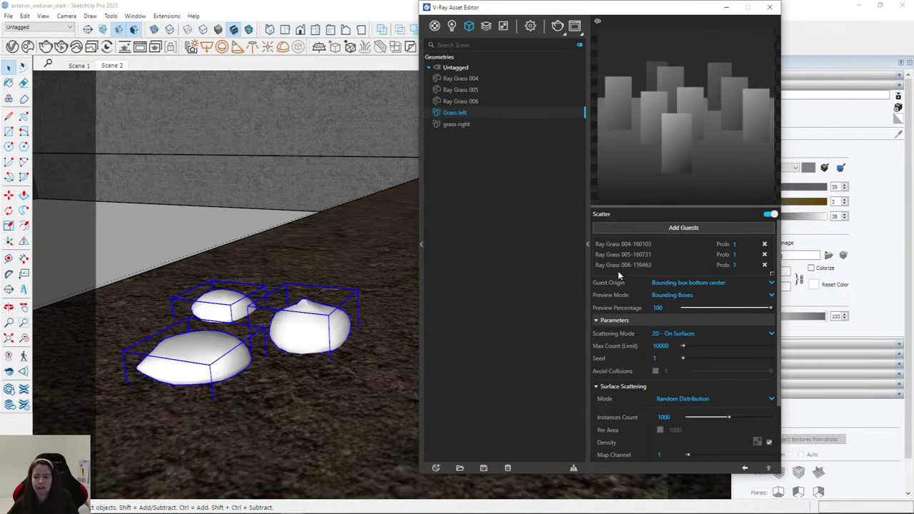
{"action": "mouse_move", "coordinate": [641, 475]}
{"action": "left_mouse_down"}
{"action": "mouse_move", "coordinate": [640, 466]}
{"action": "mouse_move", "coordinate": [638, 489]}
{"action": "left_mouse_up"}
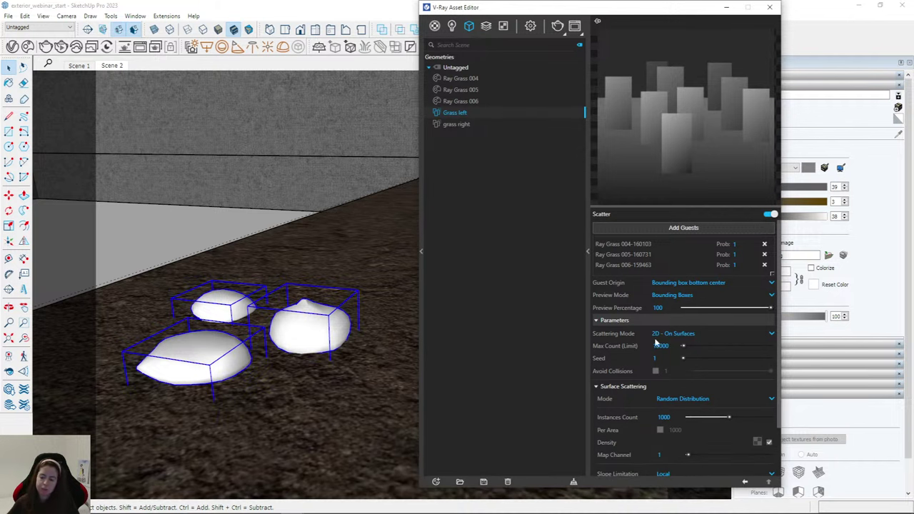
{"action": "scroll", "coordinate": [620, 350], "scroll_direction": "down", "scroll_amount": 2}
{"action": "scroll", "coordinate": [779, 321], "scroll_direction": "up", "scroll_amount": 2}
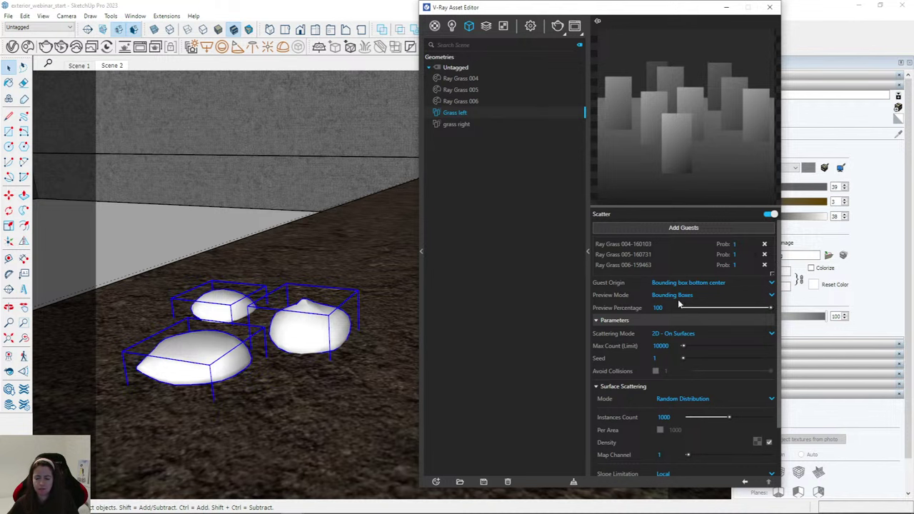
Examine the Grass left scatter's preview, parameter and surface scattering settings, and view the soil bed around the three grass clumps.
{"action": "scroll", "coordinate": [678, 357], "scroll_direction": "down", "scroll_amount": 2}
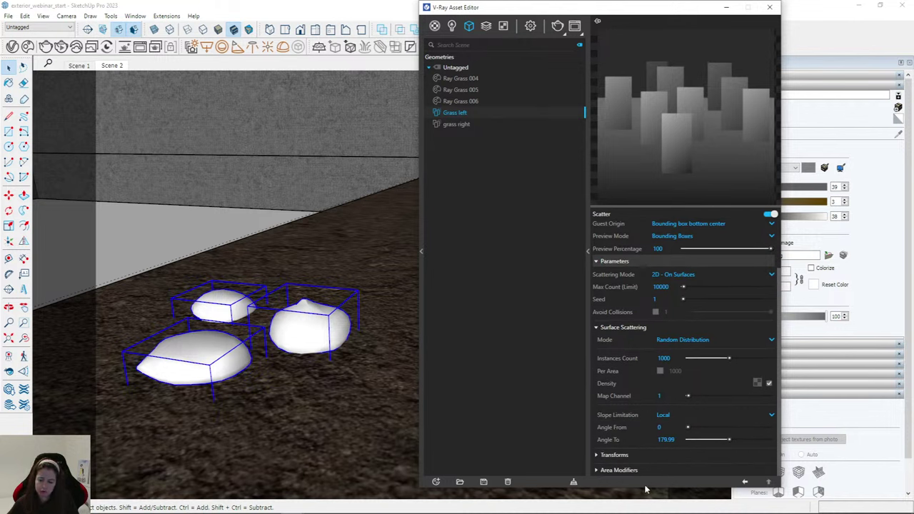
{"action": "left_click_drag", "start_coordinate": [644, 489], "coordinate": [644, 494]}
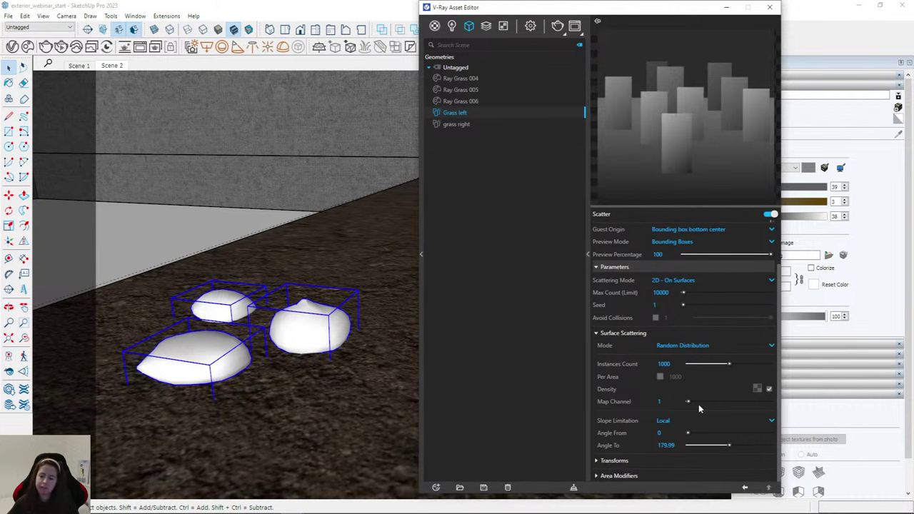
{"action": "scroll", "coordinate": [699, 407], "scroll_direction": "up", "scroll_amount": 2}
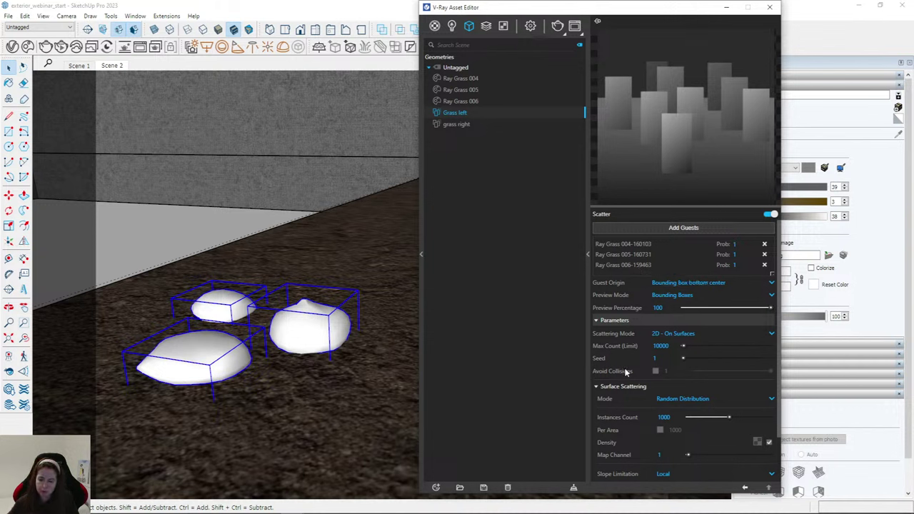
{"action": "scroll", "coordinate": [631, 424], "scroll_direction": "down", "scroll_amount": 2}
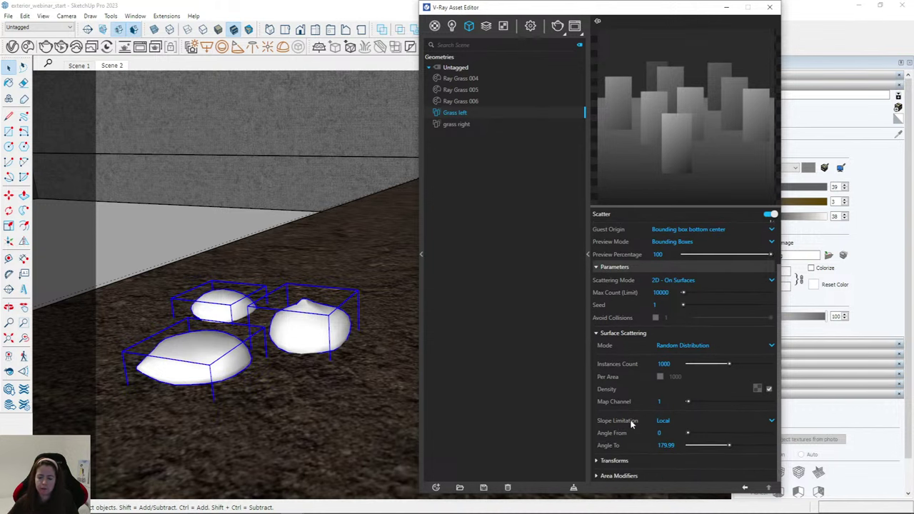
{"action": "scroll", "coordinate": [153, 323], "scroll_direction": "down", "scroll_amount": 10}
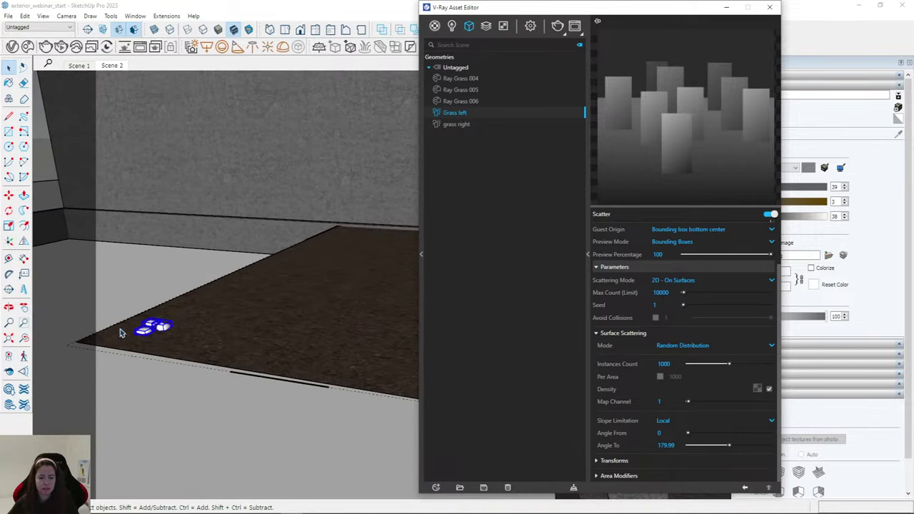
{"action": "middle_click_drag", "start_coordinate": [119, 331], "coordinate": [263, 325]}
{"action": "scroll", "coordinate": [163, 326], "scroll_direction": "up", "scroll_amount": 5}
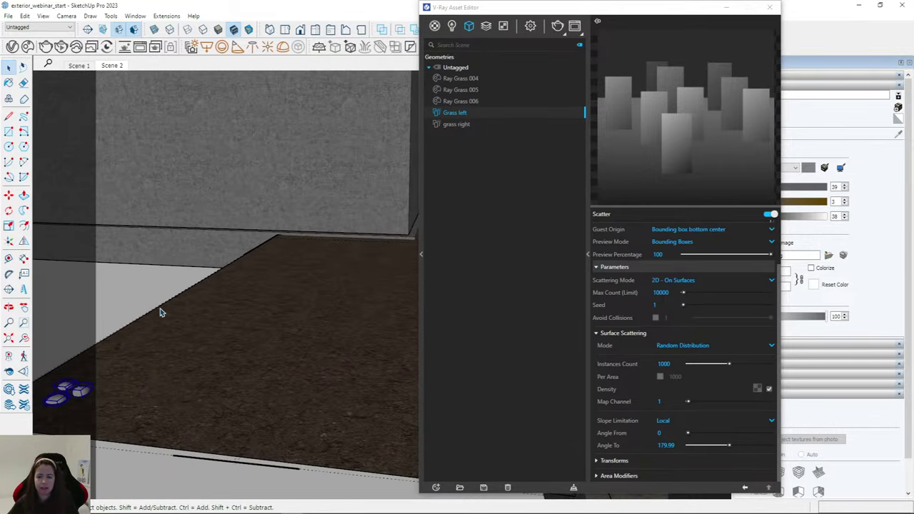
{"action": "scroll", "coordinate": [652, 297], "scroll_direction": "up", "scroll_amount": 3}
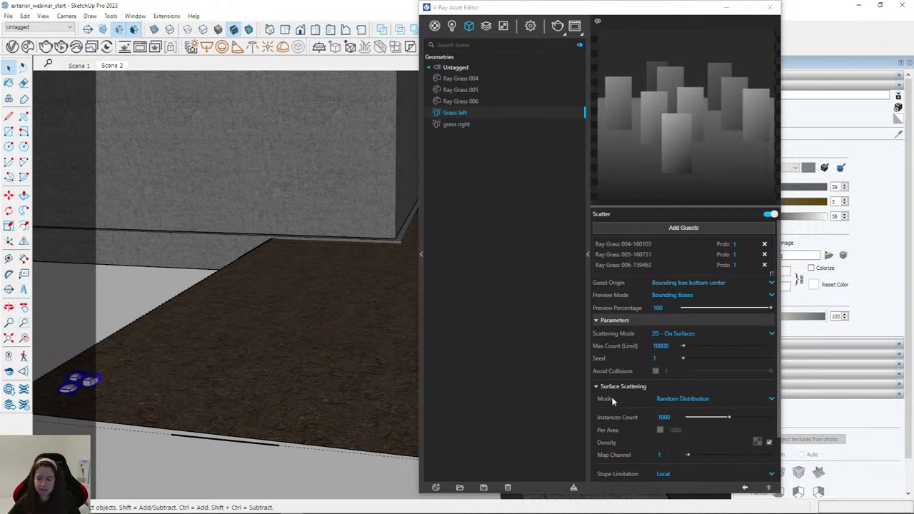
Expand the Transforms settings of the Grass left scatter and examine the random translation, rotation and scale options.
{"action": "scroll", "coordinate": [615, 400], "scroll_direction": "down", "scroll_amount": 3}
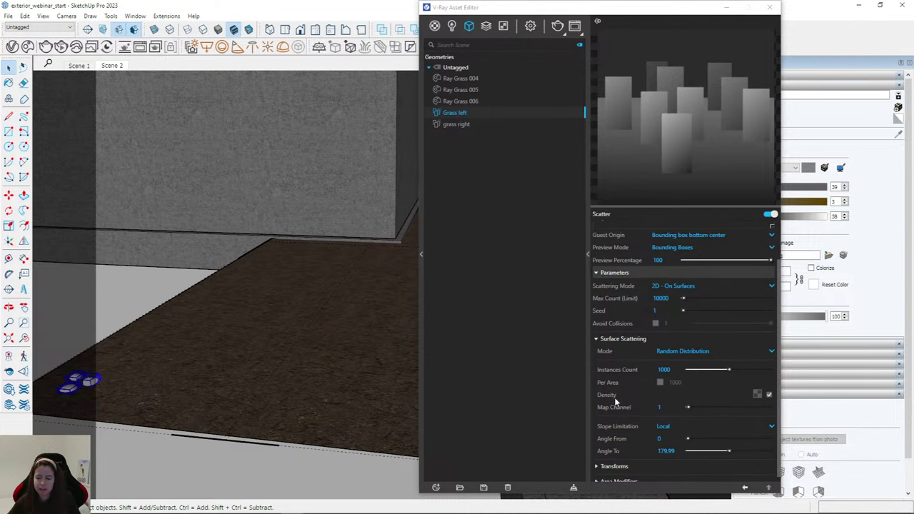
{"action": "left_click", "coordinate": [614, 461]}
{"action": "scroll", "coordinate": [620, 386], "scroll_direction": "down", "scroll_amount": 5}
{"action": "scroll", "coordinate": [608, 302], "scroll_direction": "up", "scroll_amount": 1}
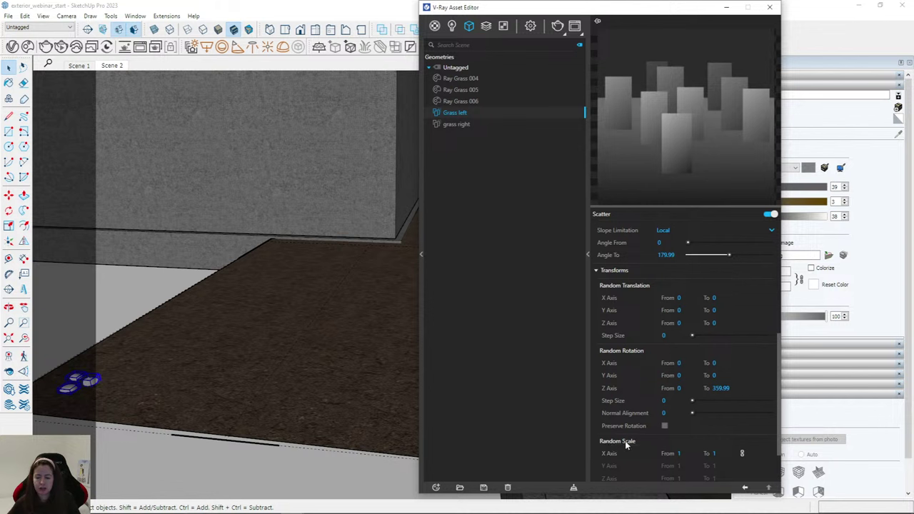
{"action": "scroll", "coordinate": [639, 438], "scroll_direction": "down", "scroll_amount": 1}
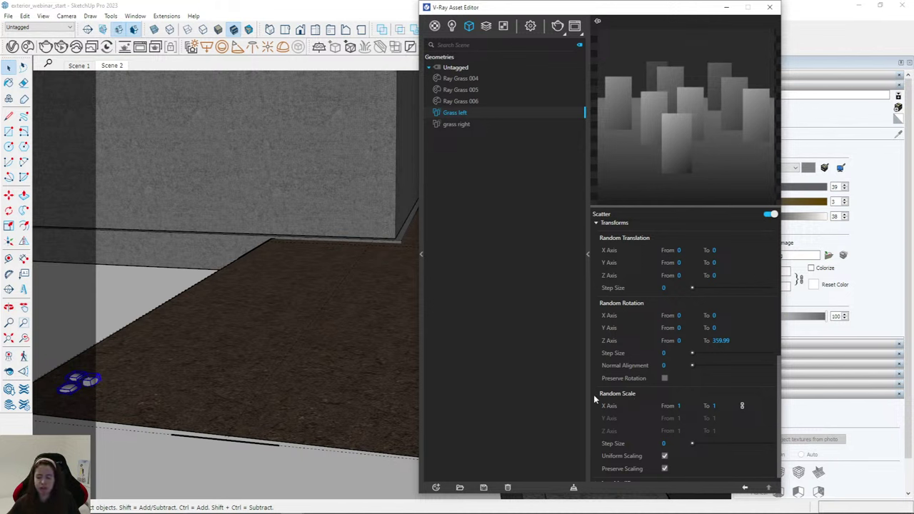
{"action": "scroll", "coordinate": [635, 391], "scroll_direction": "down", "scroll_amount": 1}
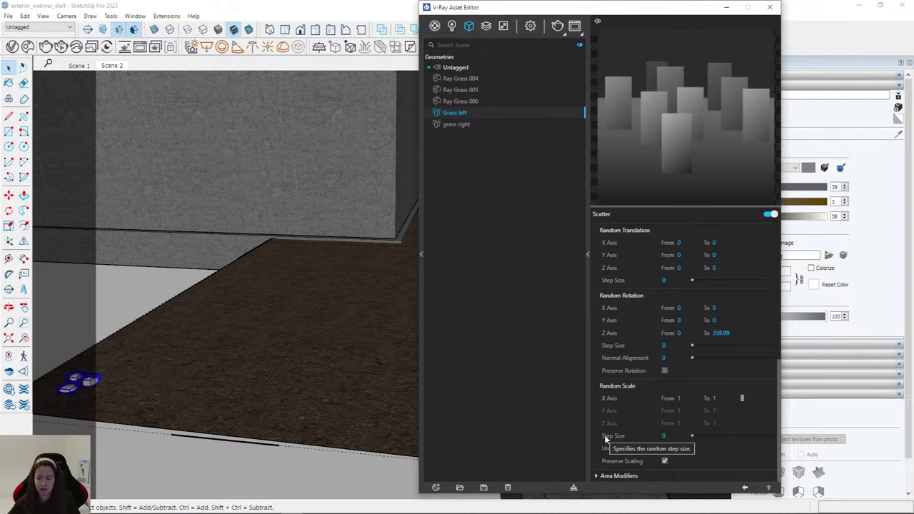
Move the V-Ray Asset Editor clear of the soil bed and open the list of render modes.
{"action": "mouse_move", "coordinate": [592, 13]}
{"action": "left_mouse_down"}
{"action": "mouse_move", "coordinate": [671, 14]}
{"action": "mouse_move", "coordinate": [717, 27]}
{"action": "mouse_move", "coordinate": [698, 23]}
{"action": "left_mouse_up"}
{"action": "left_click", "coordinate": [669, 40]}
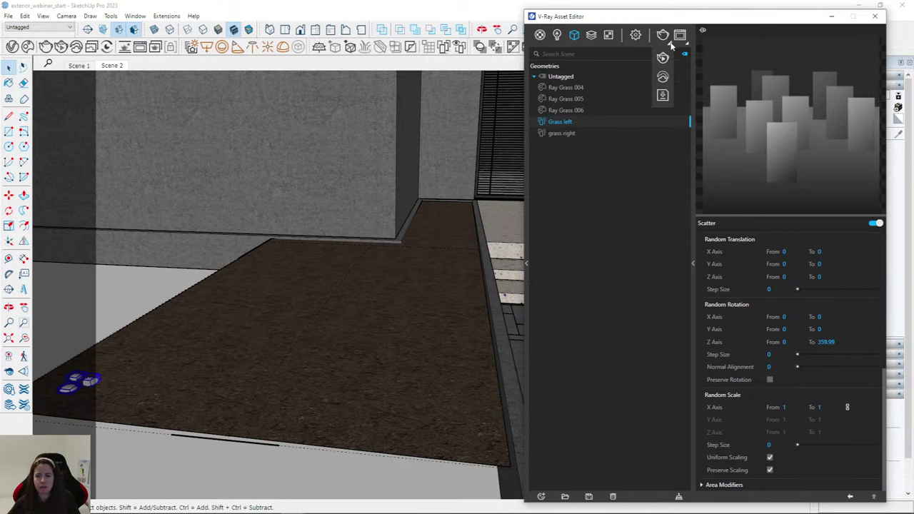
Start an interactive render of the grass bed and arrange the frame buffer and Asset Editor side by side.
{"action": "left_click", "coordinate": [663, 60]}
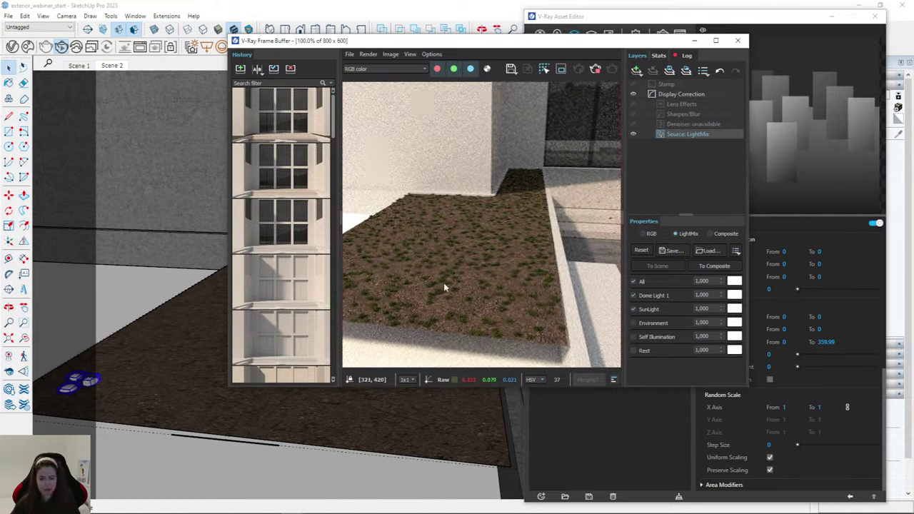
{"action": "scroll", "coordinate": [444, 300], "scroll_direction": "up", "scroll_amount": 1}
{"action": "scroll", "coordinate": [446, 297], "scroll_direction": "down", "scroll_amount": 1}
{"action": "scroll", "coordinate": [451, 293], "scroll_direction": "up", "scroll_amount": 1}
{"action": "left_click_drag", "start_coordinate": [612, 45], "coordinate": [469, 26]}
{"action": "left_click", "coordinate": [686, 18]}
{"action": "left_click_drag", "start_coordinate": [685, 18], "coordinate": [658, 18]}
Try a lower Instances Count of 211 on the Grass left scatter and set it back to 1000.
{"action": "scroll", "coordinate": [723, 382], "scroll_direction": "up", "scroll_amount": 3}
{"action": "scroll", "coordinate": [706, 375], "scroll_direction": "up", "scroll_amount": 6}
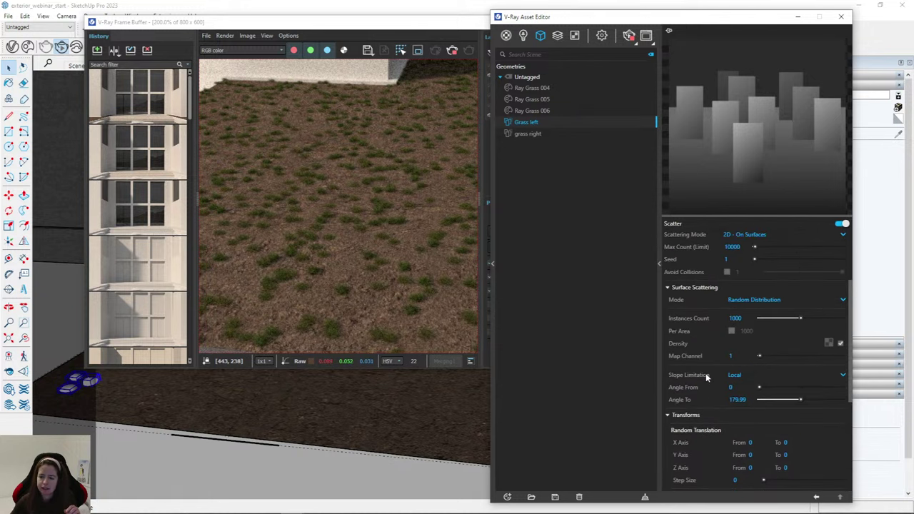
{"action": "scroll", "coordinate": [704, 304], "scroll_direction": "up", "scroll_amount": 1}
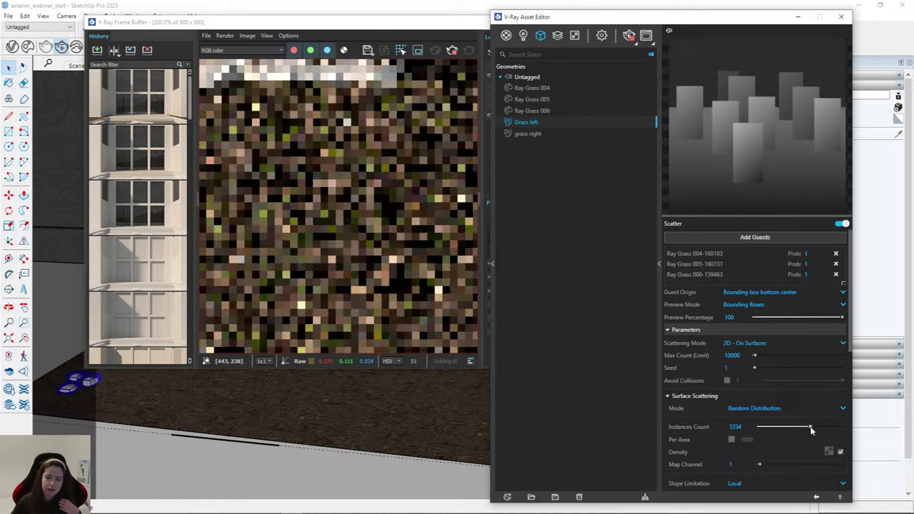
{"action": "left_click_drag", "start_coordinate": [811, 429], "coordinate": [770, 427]}
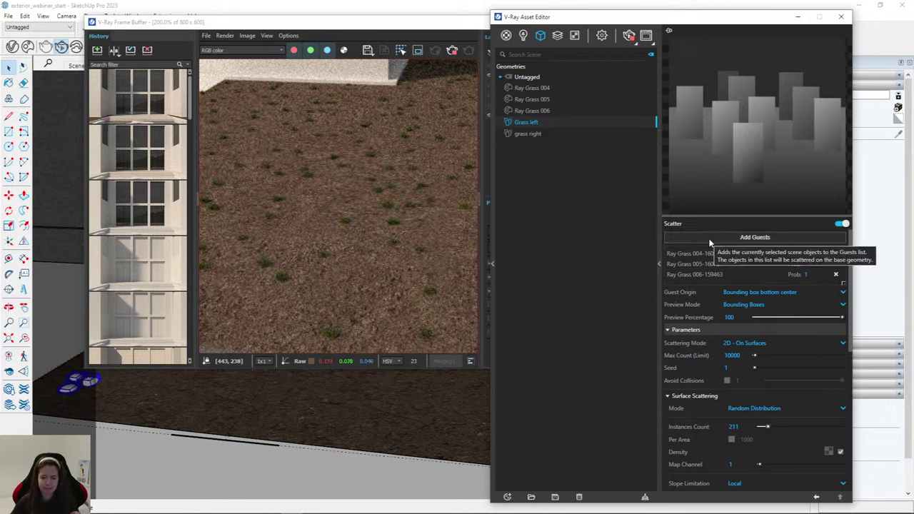
{"action": "left_click_drag", "start_coordinate": [770, 428], "coordinate": [803, 429]}
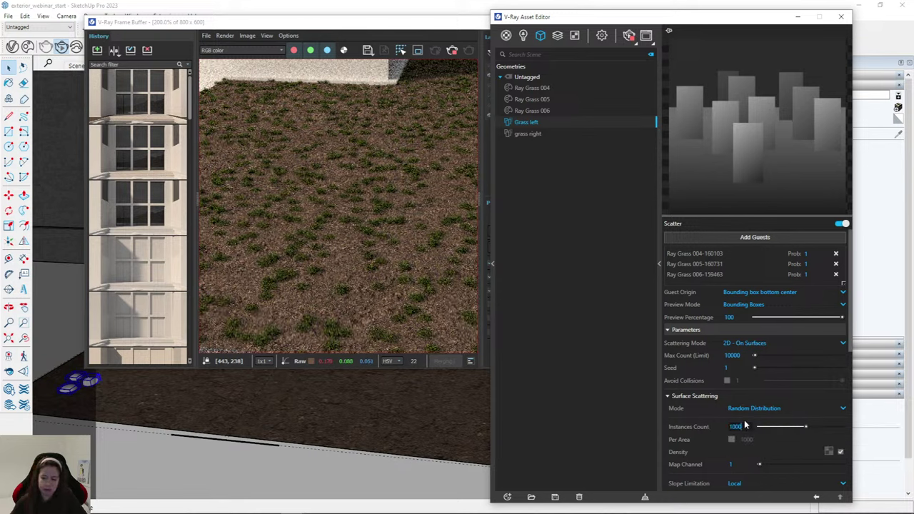
{"action": "key", "text": "Return"}
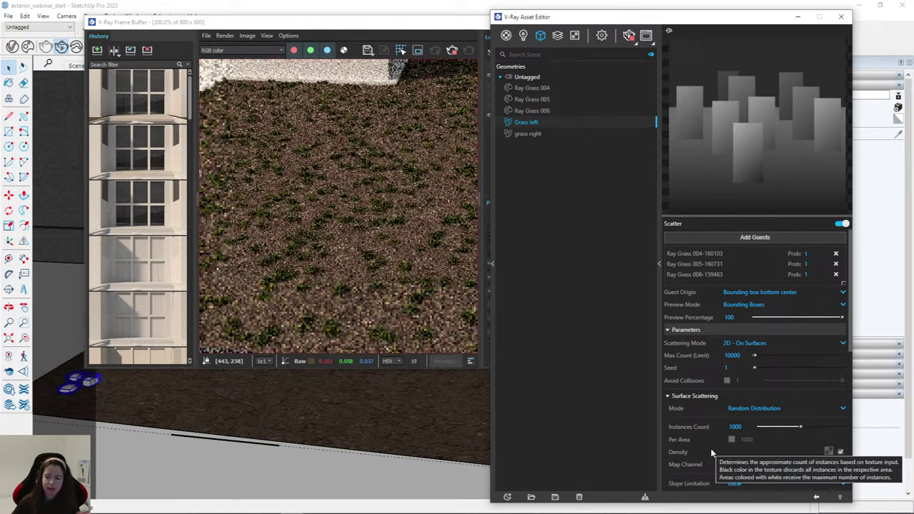
Raise the Grass left scatter's Random Scale on the X Axis to 2 and on to 3, for both From and To.
{"action": "scroll", "coordinate": [711, 431], "scroll_direction": "down", "scroll_amount": 5}
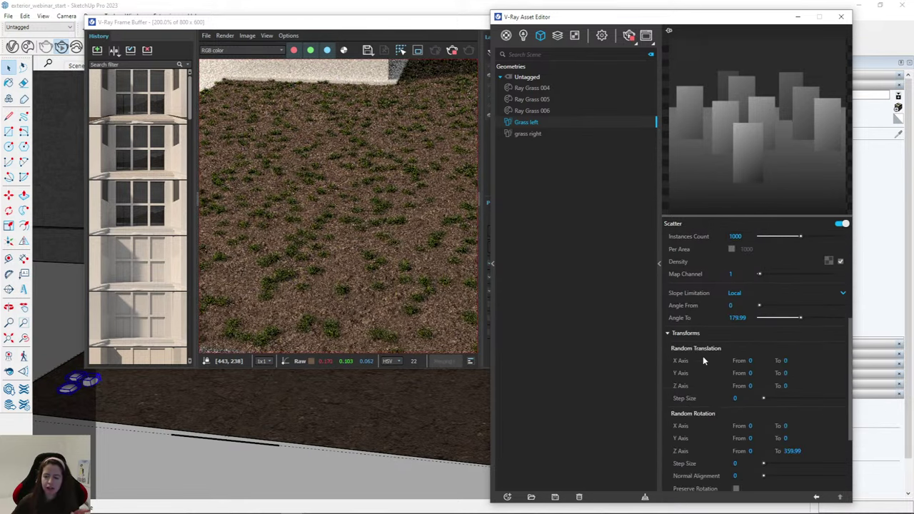
{"action": "scroll", "coordinate": [687, 338], "scroll_direction": "down", "scroll_amount": 3}
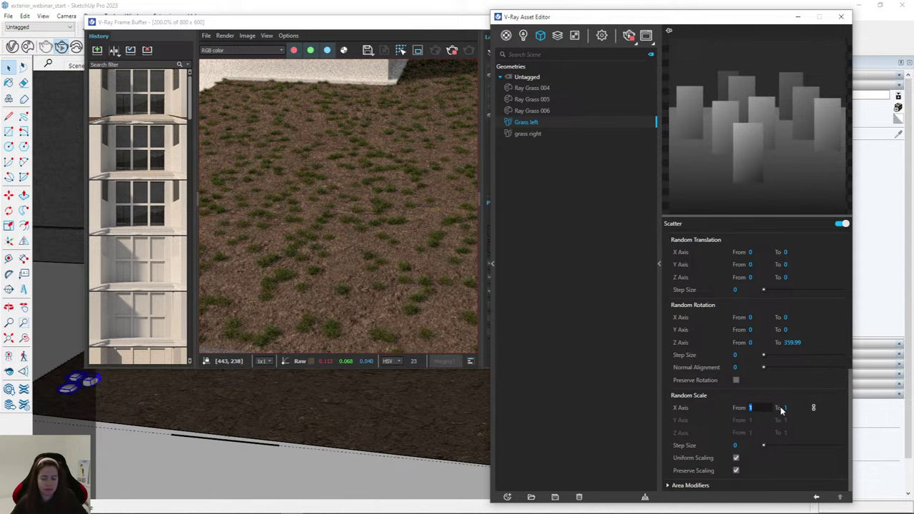
{"action": "key", "text": "Return"}
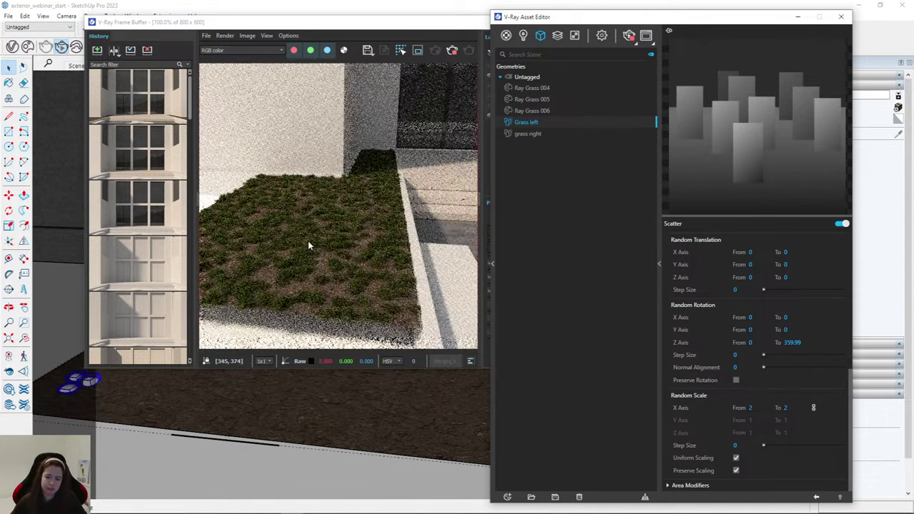
{"action": "left_click", "coordinate": [749, 408]}
{"action": "type", "text": "3"}
{"action": "key", "text": "Tab"}
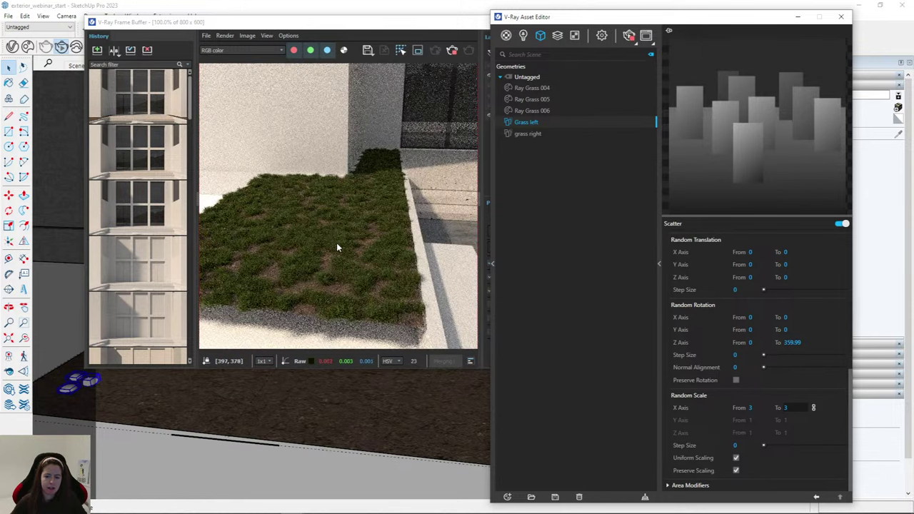
Increase the Instances Count of the Grass left scatter to 2000 and check the grass coverage in the render.
{"action": "scroll", "coordinate": [761, 361], "scroll_direction": "up", "scroll_amount": 5}
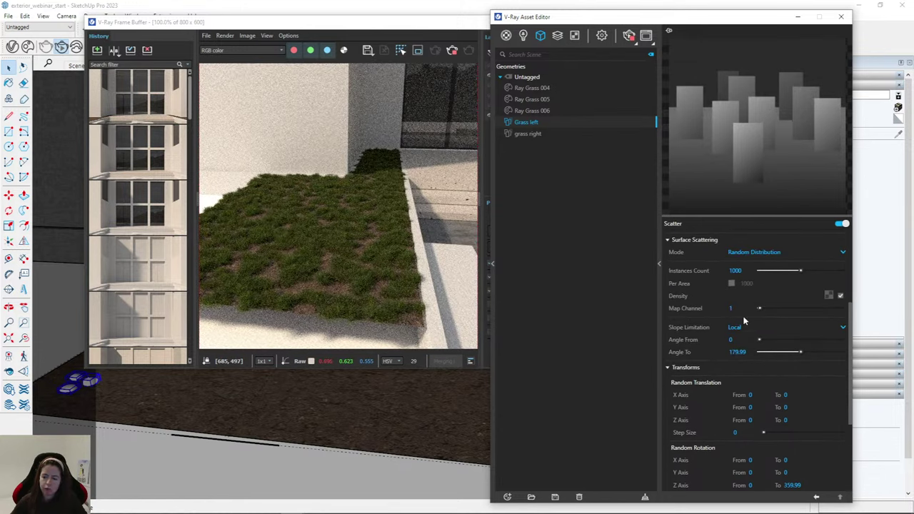
{"action": "scroll", "coordinate": [711, 300], "scroll_direction": "up", "scroll_amount": 4}
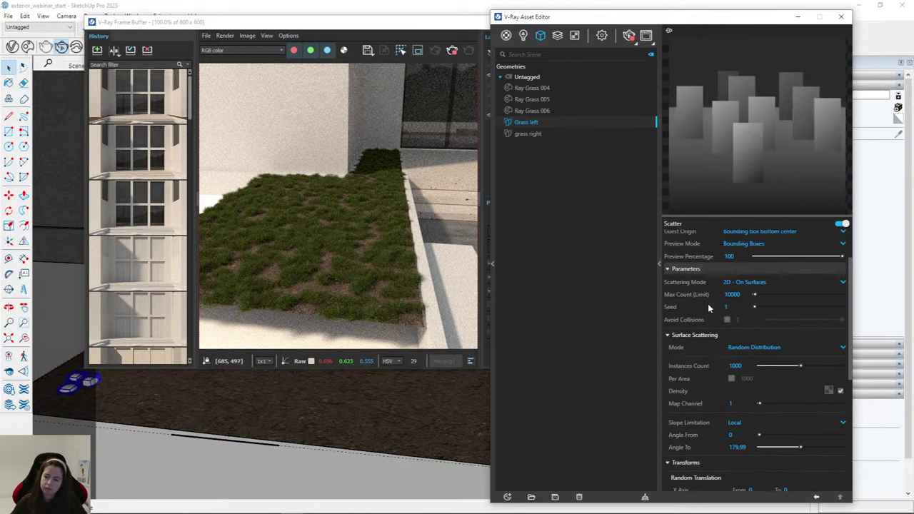
{"action": "scroll", "coordinate": [710, 308], "scroll_direction": "up", "scroll_amount": 2}
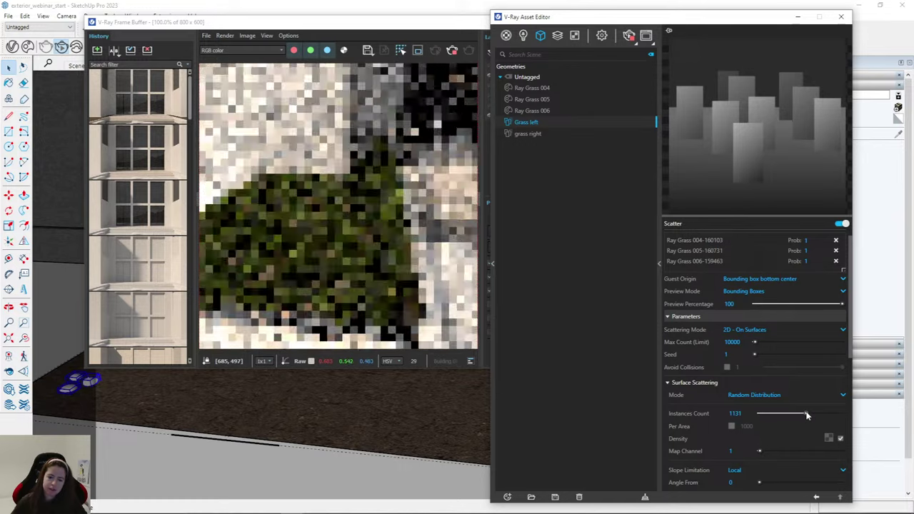
{"action": "left_click_drag", "start_coordinate": [807, 414], "coordinate": [856, 417]}
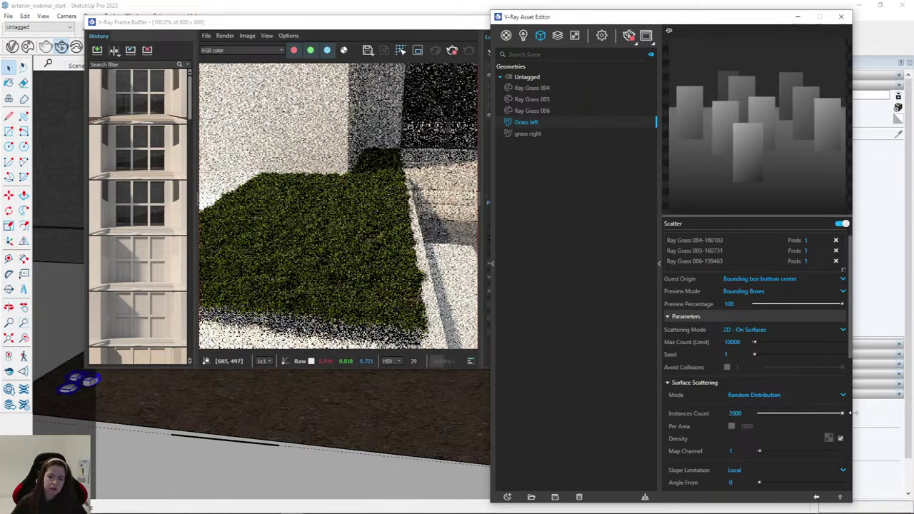
{"action": "scroll", "coordinate": [369, 291], "scroll_direction": "up", "scroll_amount": 3}
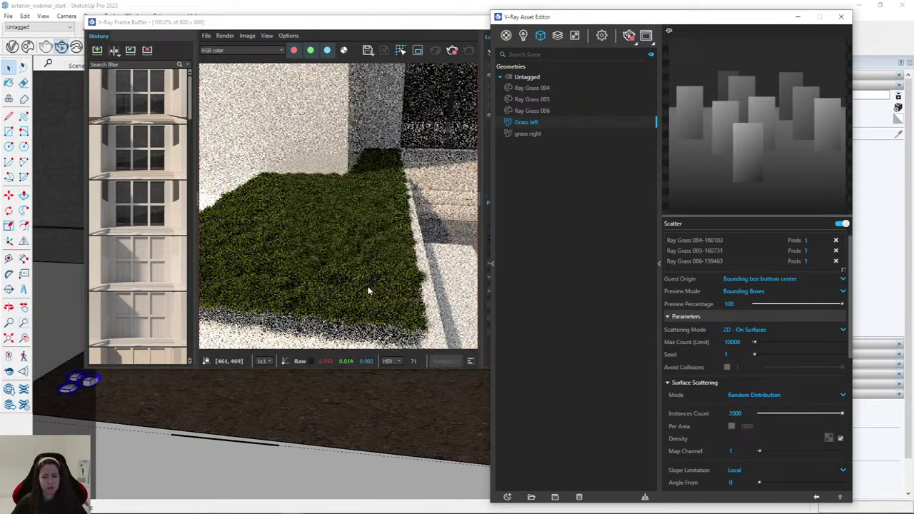
{"action": "scroll", "coordinate": [364, 261], "scroll_direction": "down", "scroll_amount": 3}
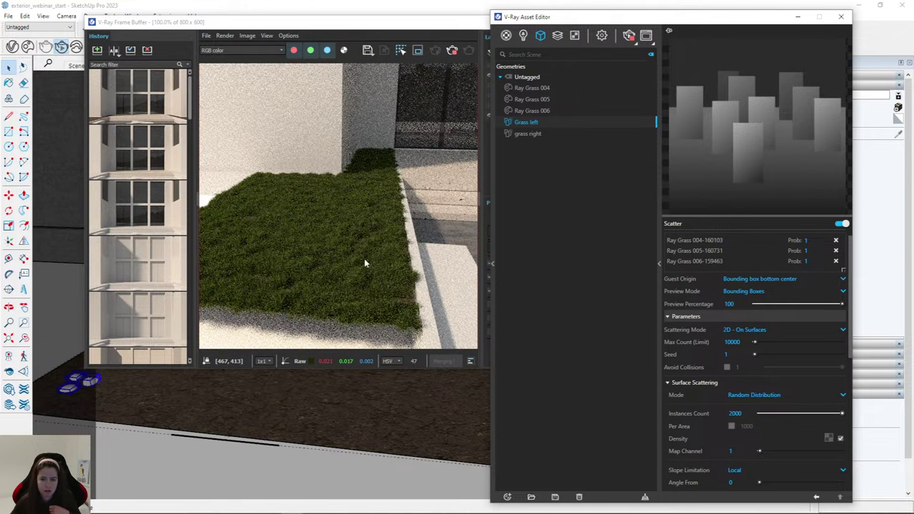
Set the From value of the Grass left scatter's X Axis Random Scale to 2.5 and inspect the grass variation.
{"action": "scroll", "coordinate": [729, 438], "scroll_direction": "down", "scroll_amount": 10}
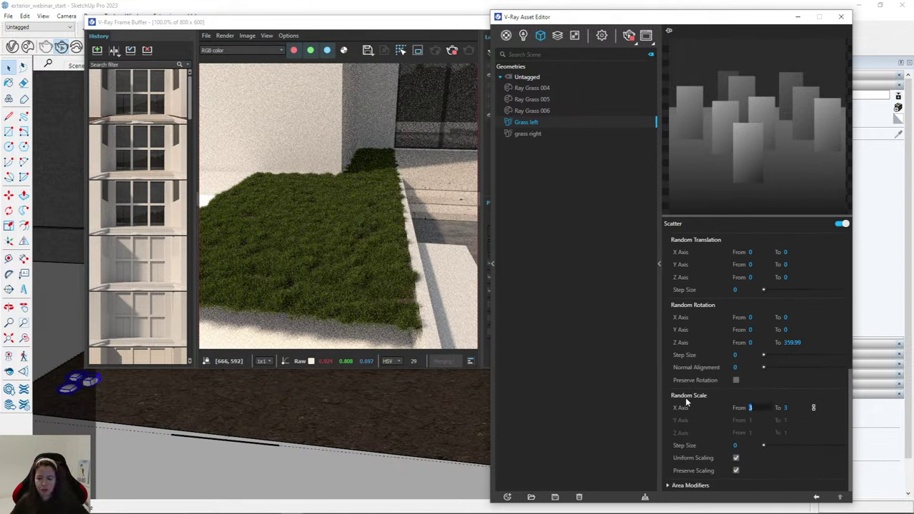
{"action": "type", "text": "2"}
{"action": "key", "text": "Return"}
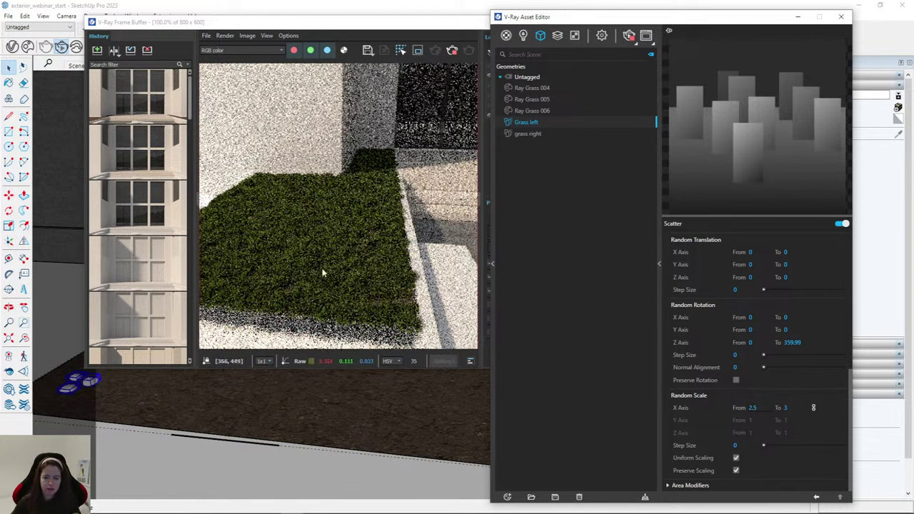
{"action": "scroll", "coordinate": [439, 270], "scroll_direction": "up", "scroll_amount": 1}
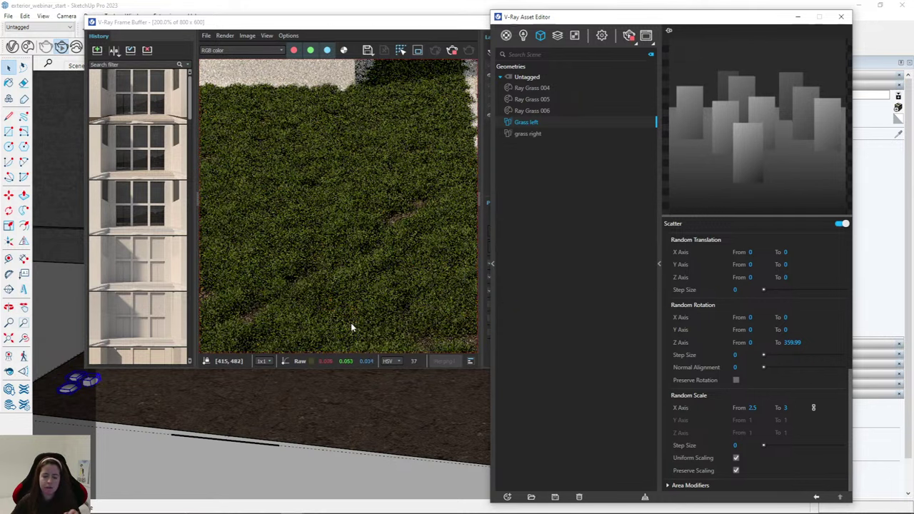
{"action": "scroll", "coordinate": [354, 312], "scroll_direction": "down", "scroll_amount": 1}
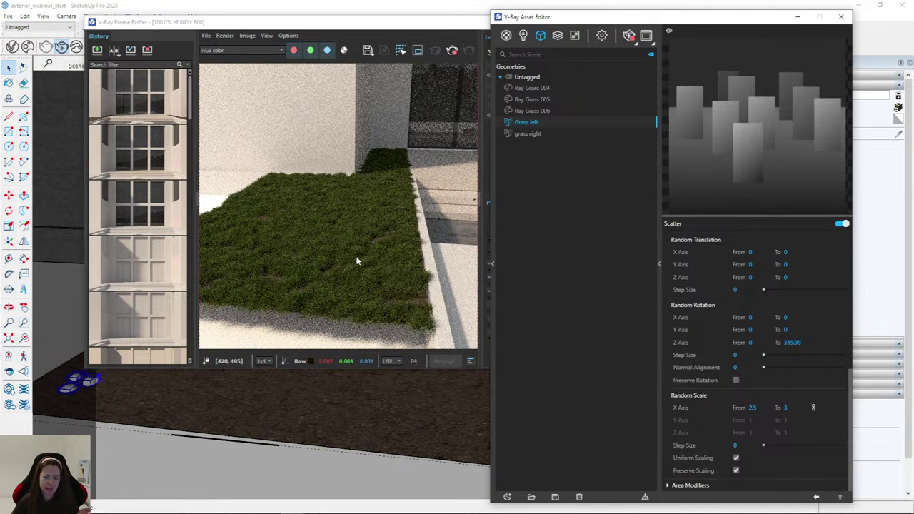
{"action": "left_click", "coordinate": [754, 407]}
Set the Instances Count of the Grass left scatter to 2500.
{"action": "scroll", "coordinate": [742, 313], "scroll_direction": "up", "scroll_amount": 4}
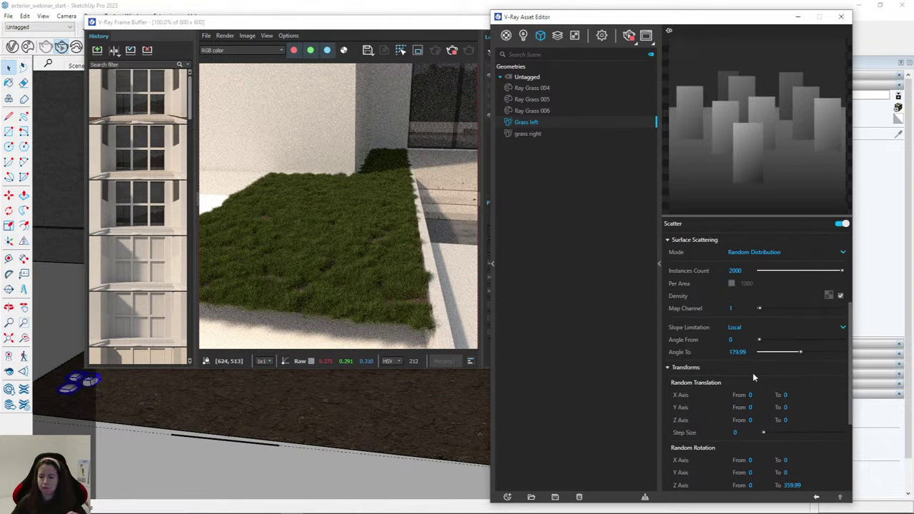
{"action": "scroll", "coordinate": [734, 362], "scroll_direction": "up", "scroll_amount": 2}
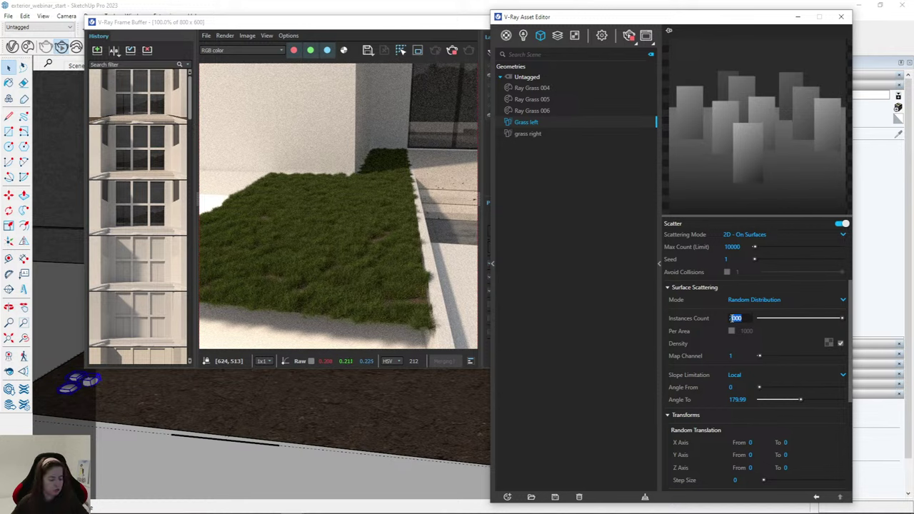
{"action": "key", "text": "Return"}
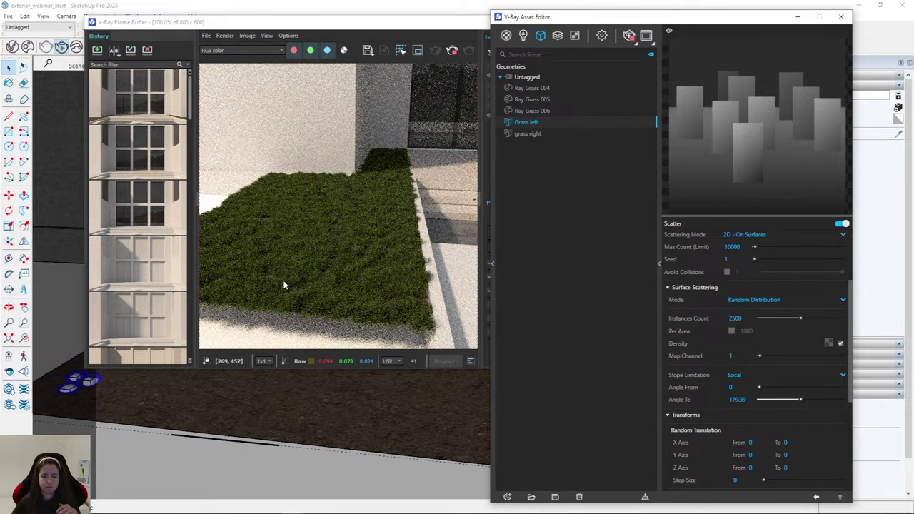
Stop the interactive render and minimise the Asset Editor and frame buffer windows.
{"action": "left_click_drag", "start_coordinate": [394, 35], "coordinate": [348, 45]}
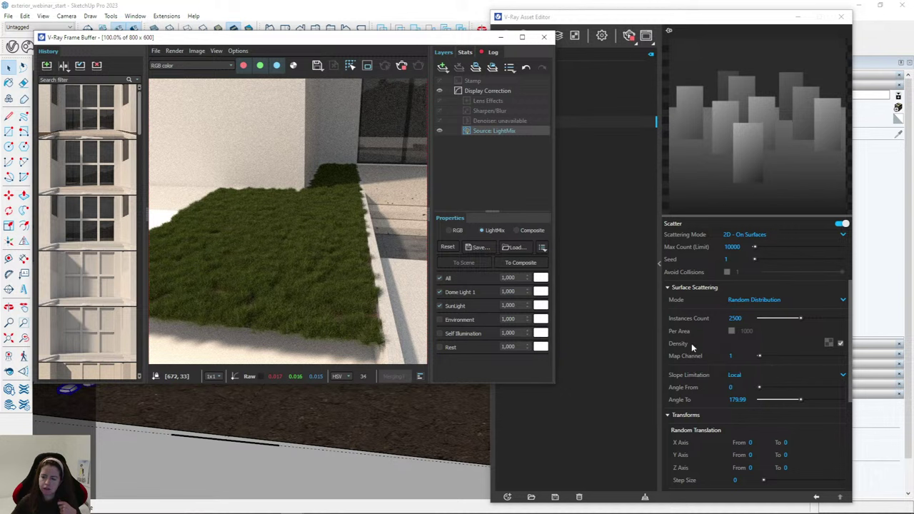
{"action": "scroll", "coordinate": [691, 343], "scroll_direction": "up", "scroll_amount": 3}
{"action": "scroll", "coordinate": [692, 368], "scroll_direction": "up", "scroll_amount": 1}
{"action": "left_click", "coordinate": [401, 65]}
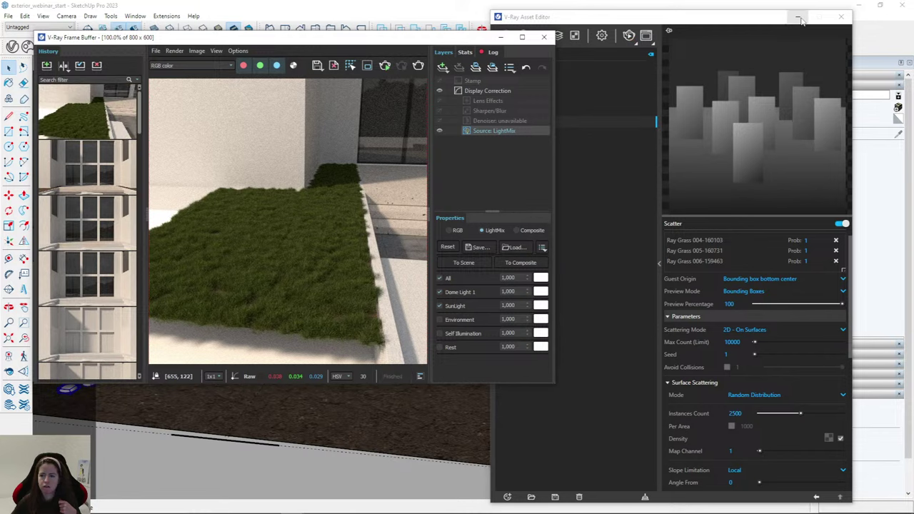
{"action": "left_click", "coordinate": [798, 16]}
{"action": "left_click", "coordinate": [500, 37]}
Add the selected Ray Grass 004, 005 and 006 objects as guests of the grass right scatter.
{"action": "middle_click_drag", "start_coordinate": [455, 95], "coordinate": [513, 351]}
{"action": "left_click", "coordinate": [12, 46]}
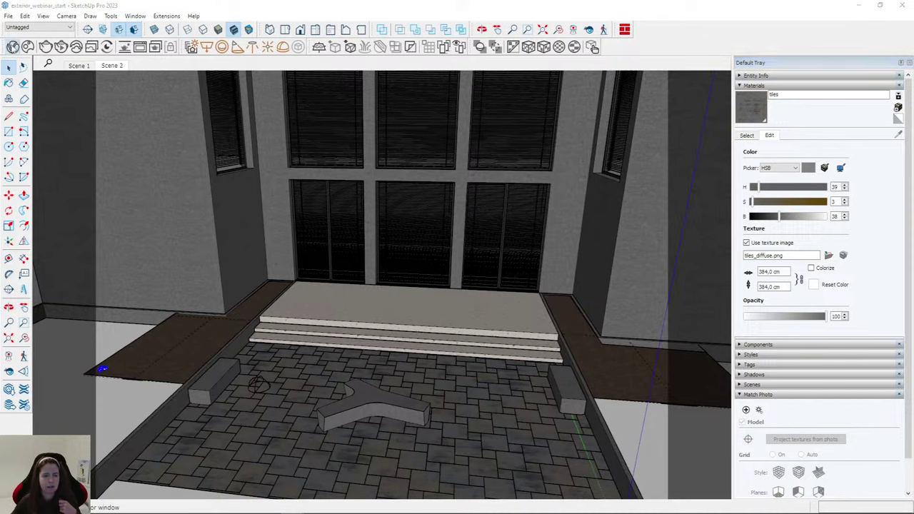
{"action": "left_click", "coordinate": [533, 137]}
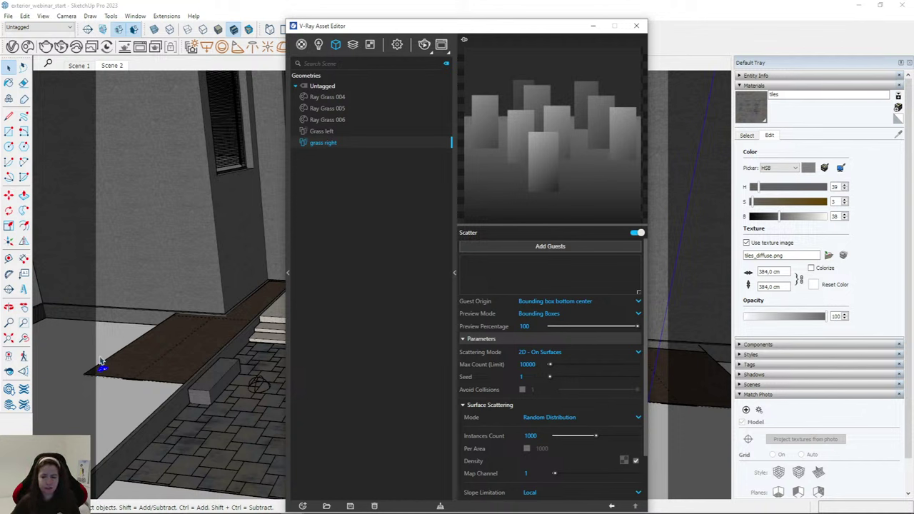
{"action": "left_click", "coordinate": [550, 248]}
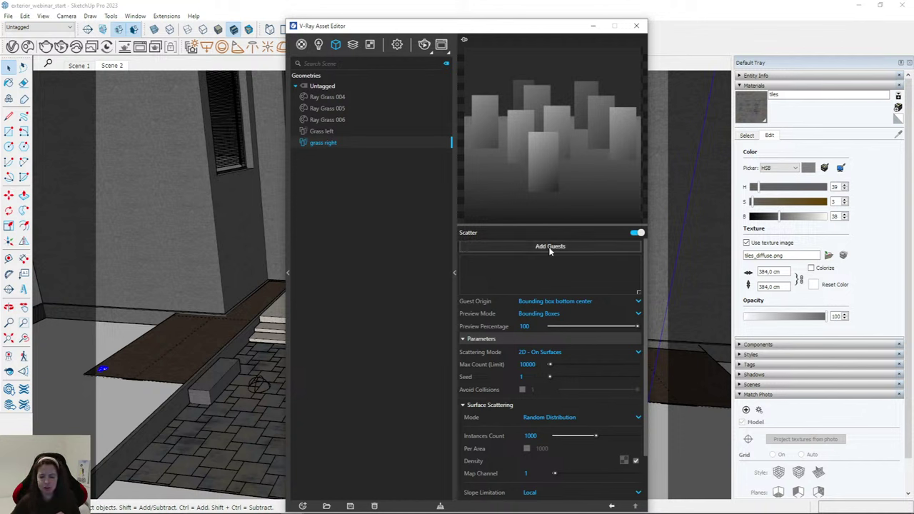
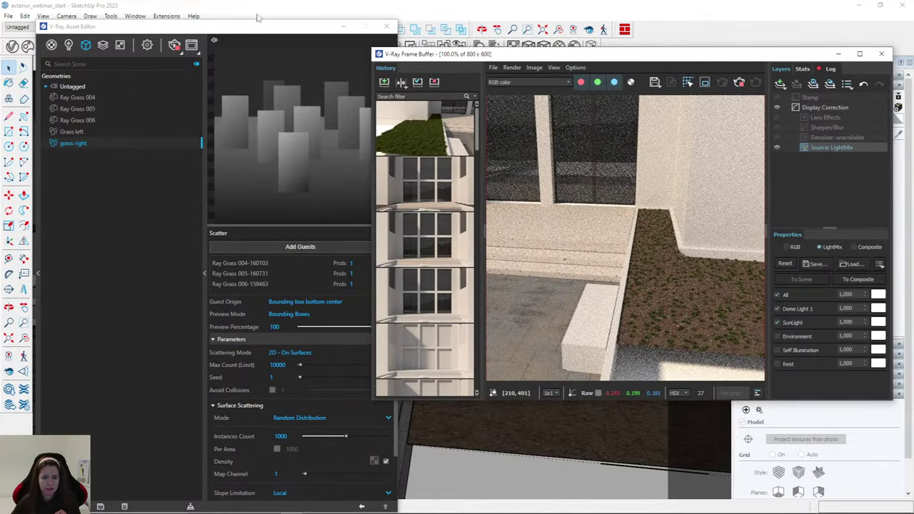
Set the grass right scatter's Random Scale on the X Axis to 3 for both From and To.
{"action": "left_click_drag", "start_coordinate": [178, 26], "coordinate": [143, 15]}
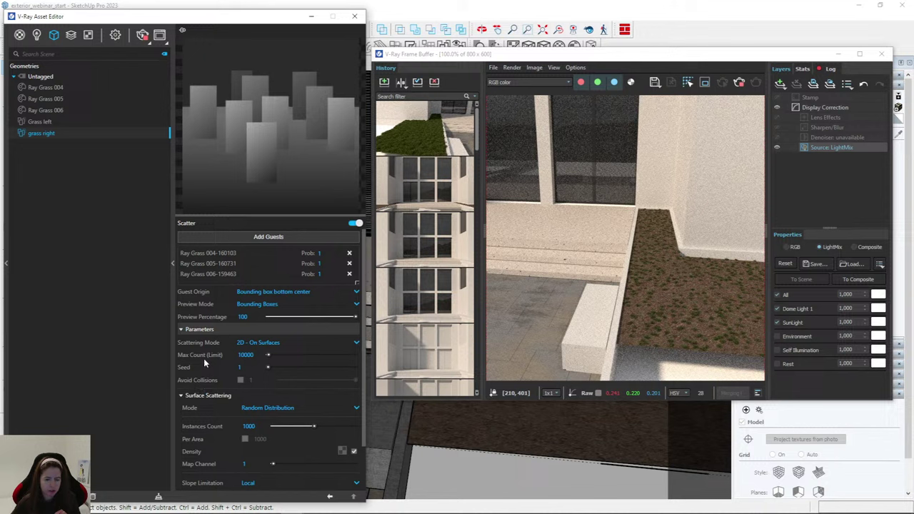
{"action": "scroll", "coordinate": [207, 428], "scroll_direction": "down", "scroll_amount": 3}
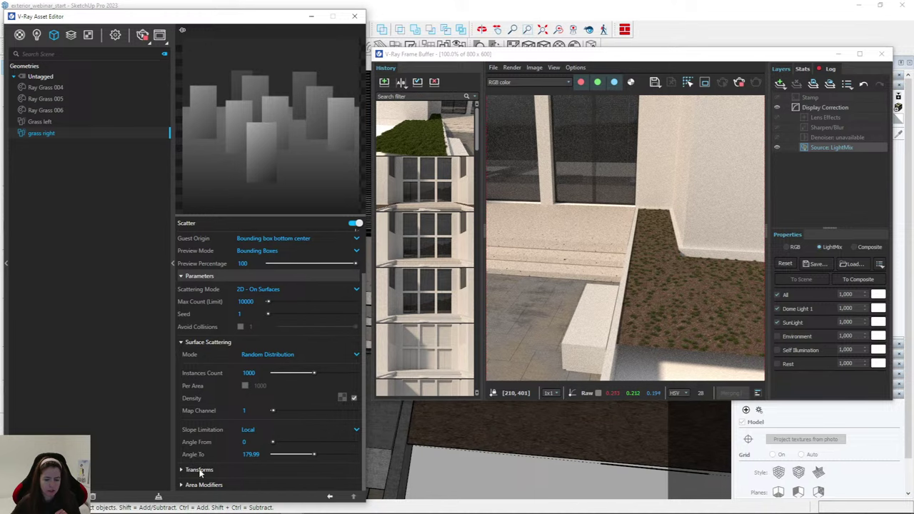
{"action": "scroll", "coordinate": [214, 403], "scroll_direction": "down", "scroll_amount": 4}
{"action": "left_click", "coordinate": [214, 404]}
{"action": "scroll", "coordinate": [214, 404], "scroll_direction": "down", "scroll_amount": 7}
{"action": "scroll", "coordinate": [214, 404], "scroll_direction": "down", "scroll_amount": 3}
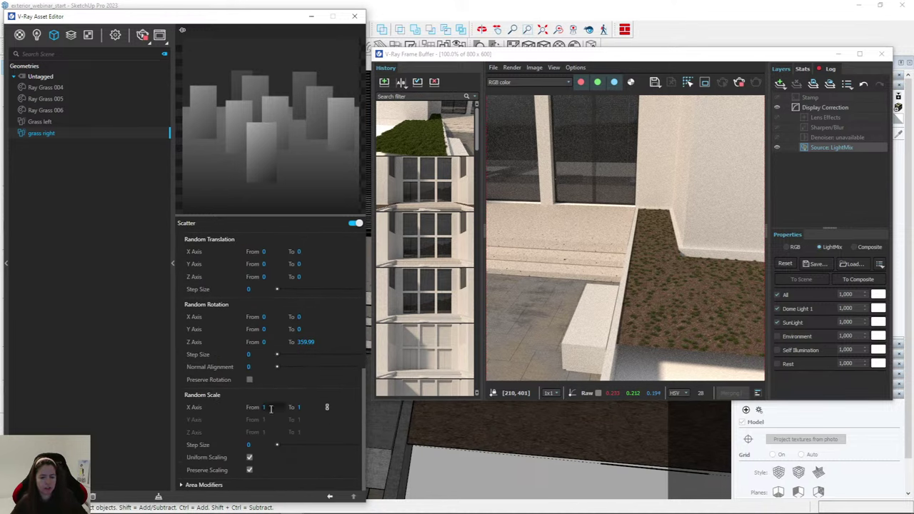
{"action": "type", "text": "3"}
{"action": "key", "text": "Return"}
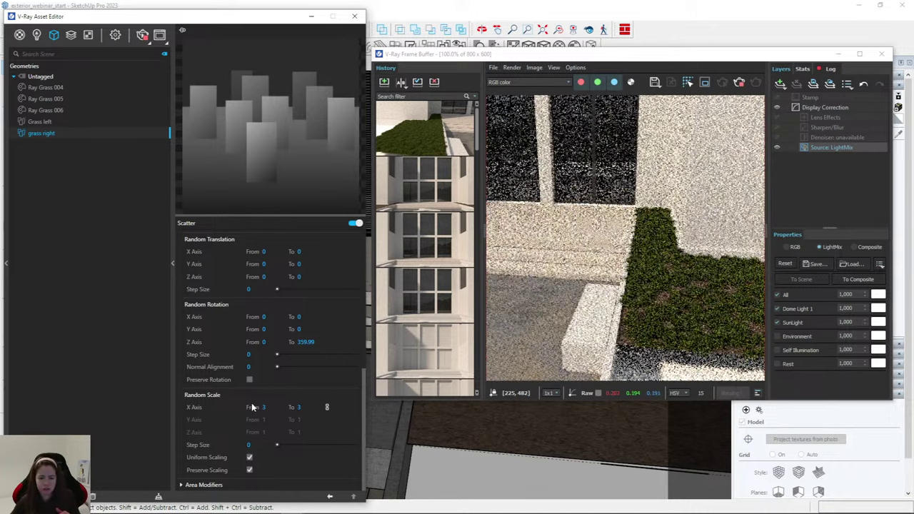
Try a higher Max Count (Limit) for the grass right scatter and restore it to 10000.
{"action": "scroll", "coordinate": [249, 406], "scroll_direction": "up", "scroll_amount": 5}
{"action": "scroll", "coordinate": [249, 401], "scroll_direction": "up", "scroll_amount": 5}
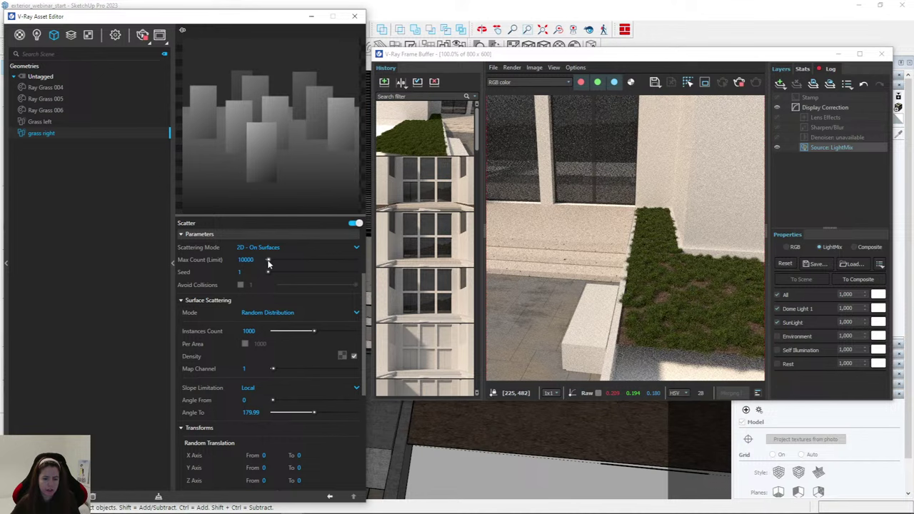
{"action": "left_click_drag", "start_coordinate": [271, 263], "coordinate": [273, 262]}
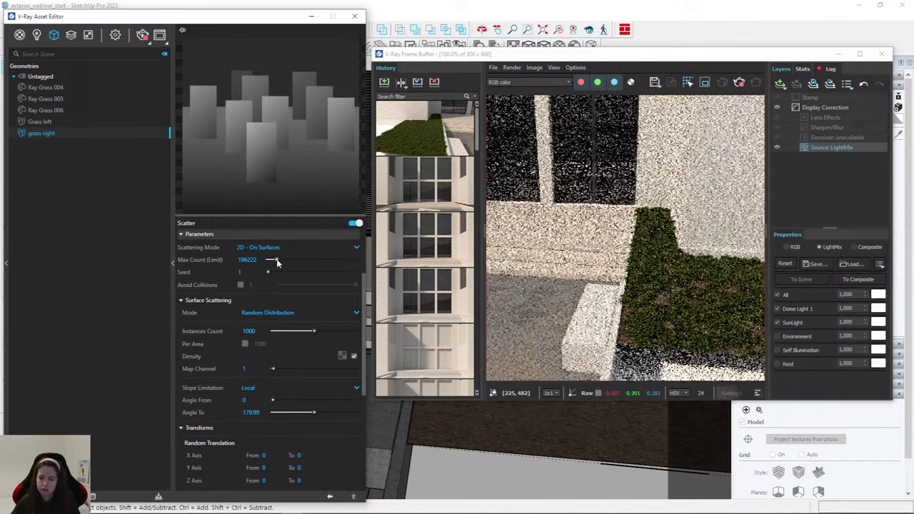
{"action": "double_click", "coordinate": [247, 260]}
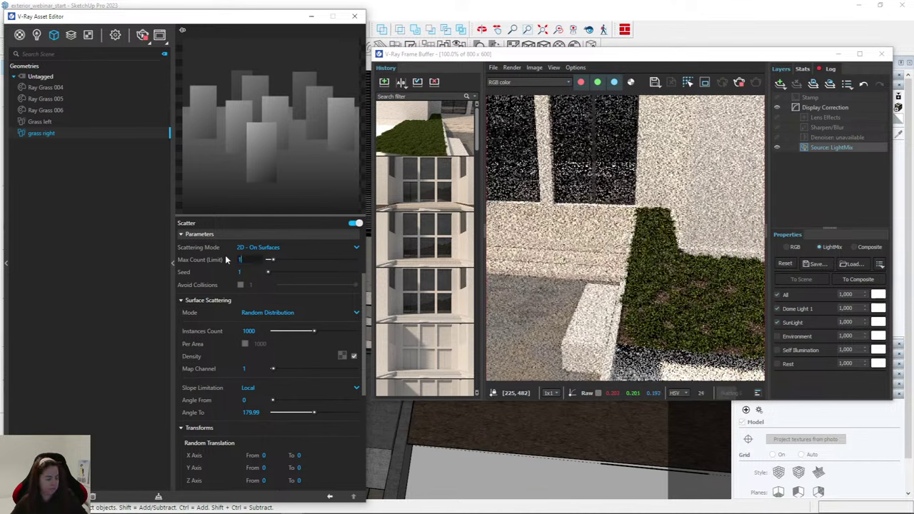
{"action": "type", "text": "10000"}
{"action": "key", "text": "Return"}
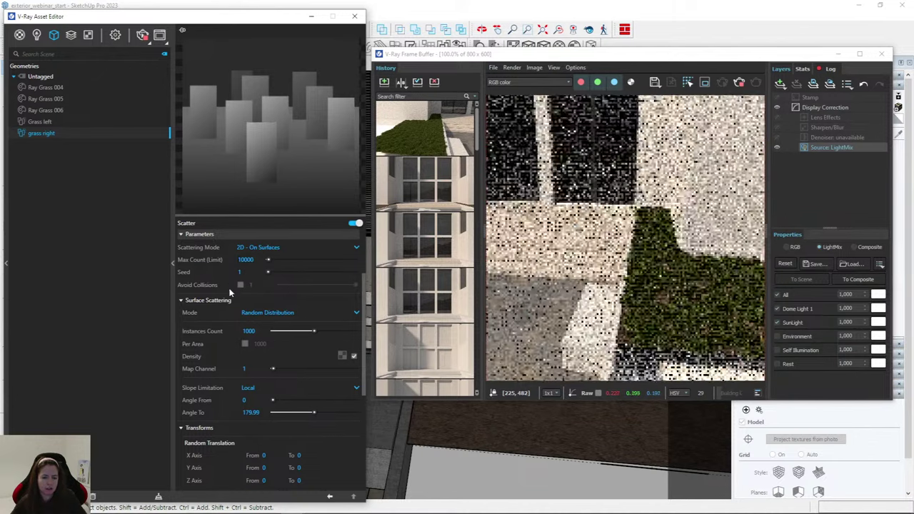
Set the grass right scatter's Instances Count to 2500.
{"action": "double_click", "coordinate": [248, 331]}
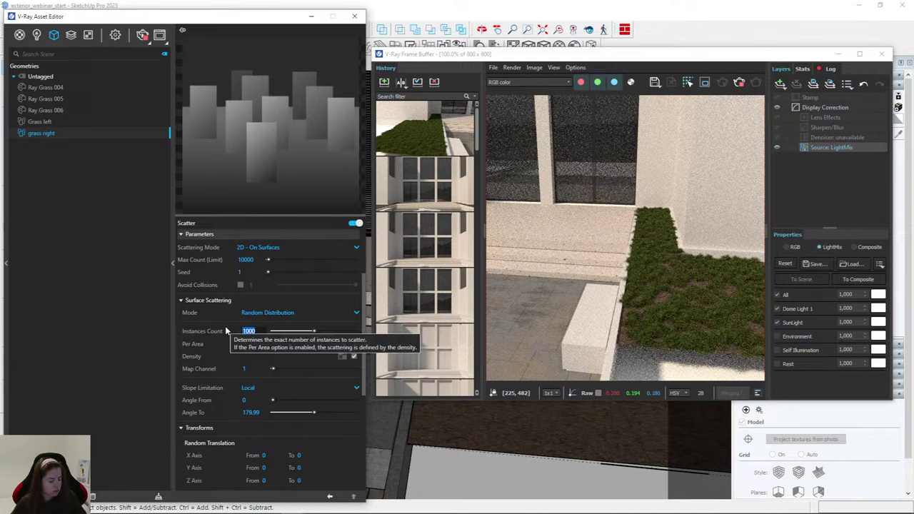
{"action": "type", "text": "2500"}
{"action": "key", "text": "Return"}
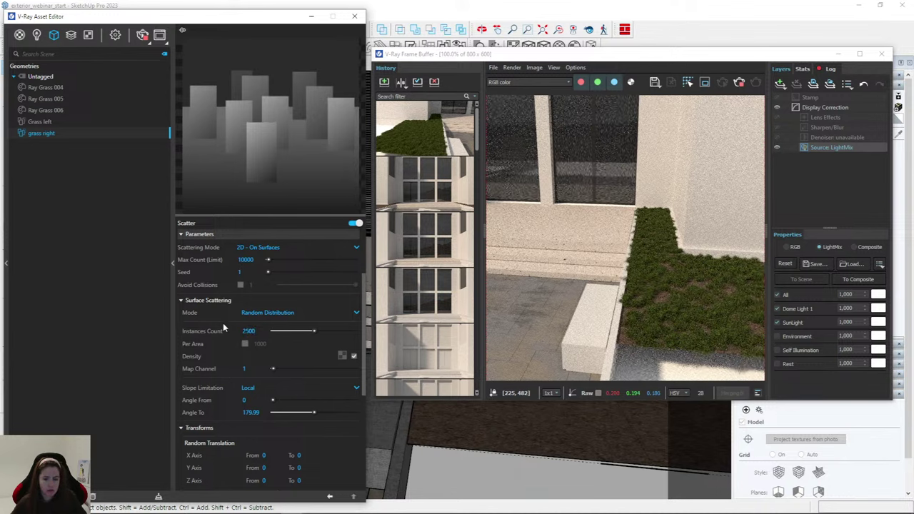
Enable Per Area for the grass right scatter's surface distribution and set it to 100.
{"action": "left_click", "coordinate": [245, 345]}
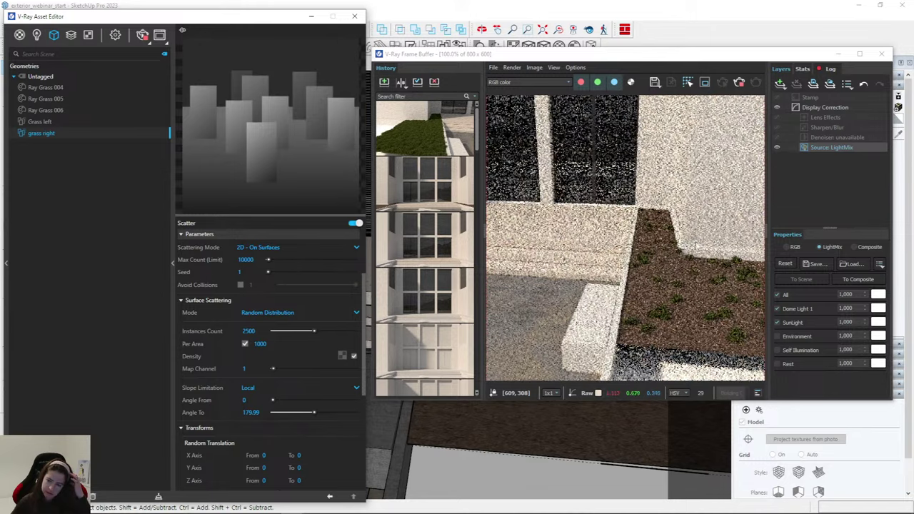
{"action": "left_click", "coordinate": [258, 345]}
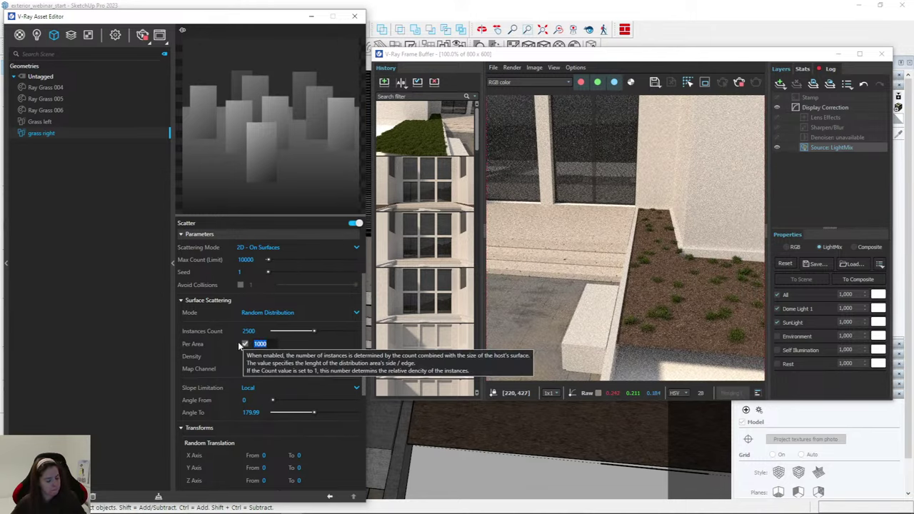
{"action": "type", "text": "10"}
{"action": "key", "text": "Return"}
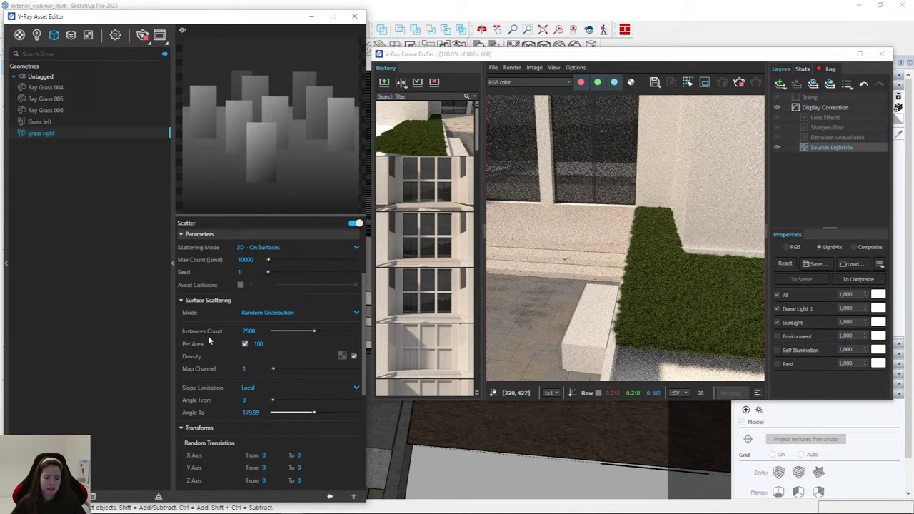
Lower the grass right scatter's Instances Count to 816 and check the grass coverage in the render.
{"action": "left_click", "coordinate": [255, 344]}
{"action": "left_click", "coordinate": [251, 332]}
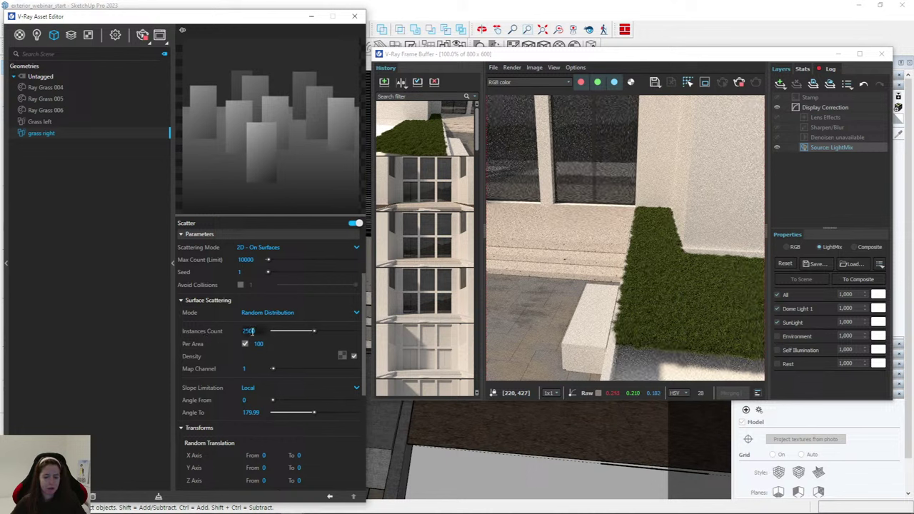
{"action": "left_click", "coordinate": [295, 332]}
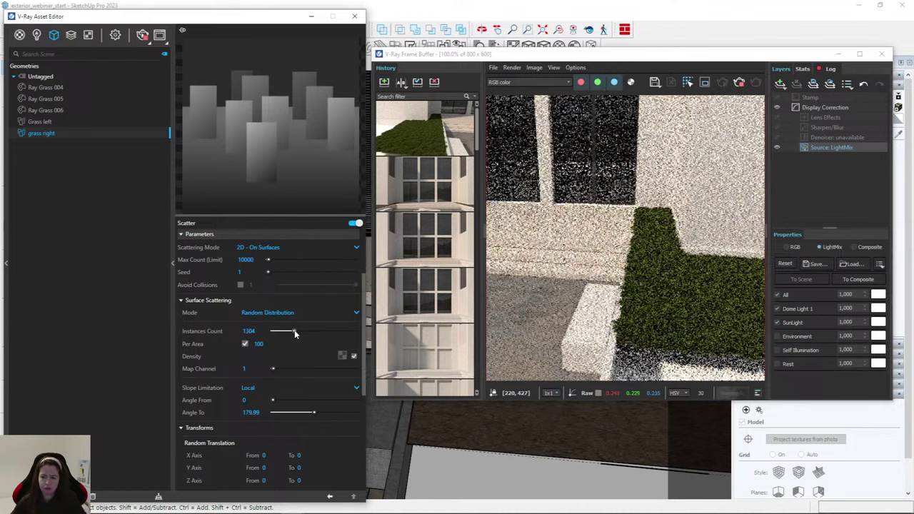
{"action": "left_click_drag", "start_coordinate": [294, 333], "coordinate": [286, 333]}
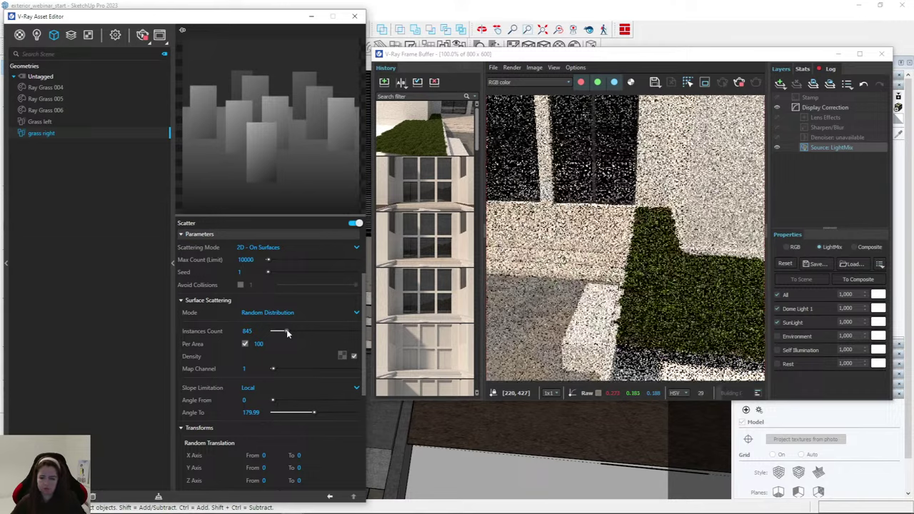
{"action": "mouse_move", "coordinate": [287, 332]}
{"action": "left_mouse_down"}
{"action": "mouse_move", "coordinate": [278, 334]}
{"action": "mouse_move", "coordinate": [286, 335]}
{"action": "left_mouse_up"}
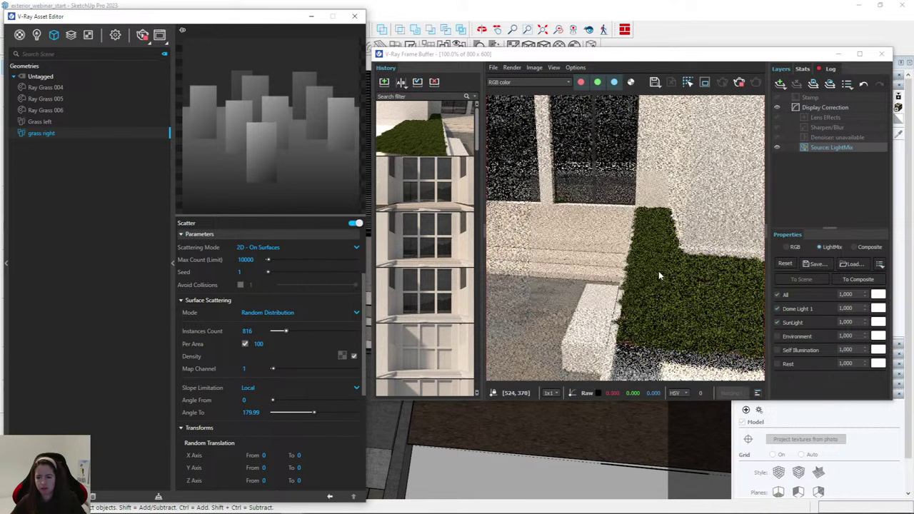
{"action": "scroll", "coordinate": [658, 271], "scroll_direction": "down", "scroll_amount": 1}
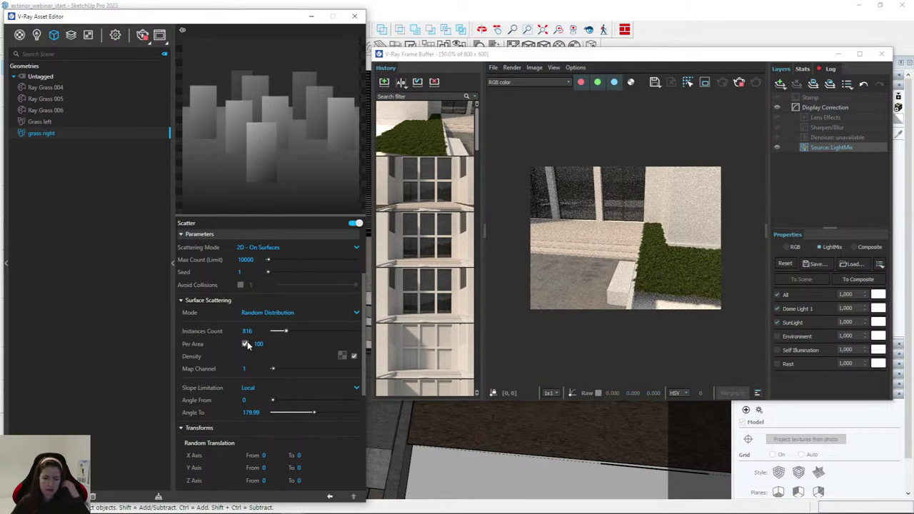
Switch to Scene 2 and check both grass beds with an interactive render in the maximised frame buffer, stopping it when done.
{"action": "left_click", "coordinate": [312, 18]}
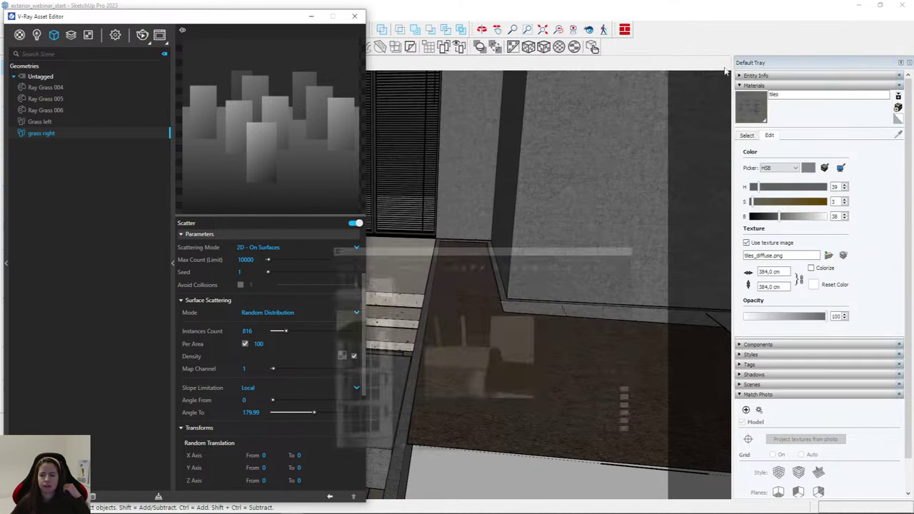
{"action": "left_click", "coordinate": [312, 16]}
{"action": "left_click", "coordinate": [115, 66]}
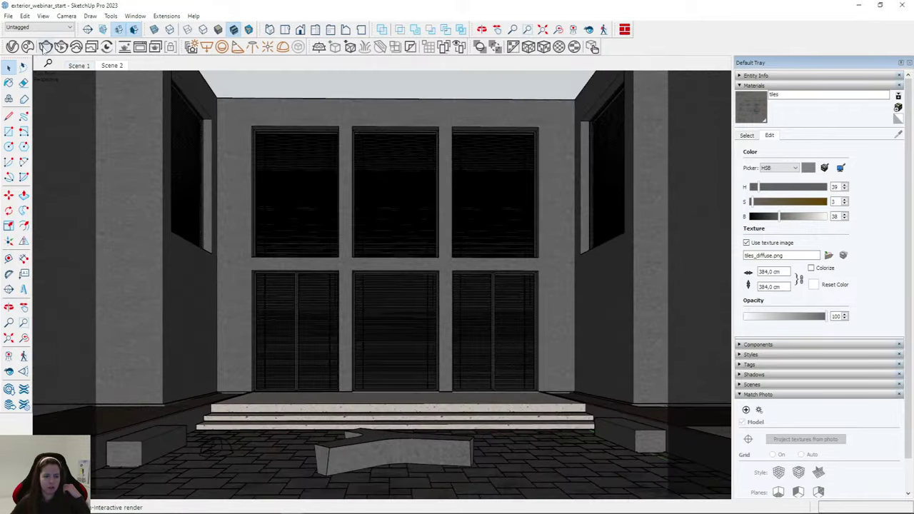
{"action": "left_click", "coordinate": [45, 47]}
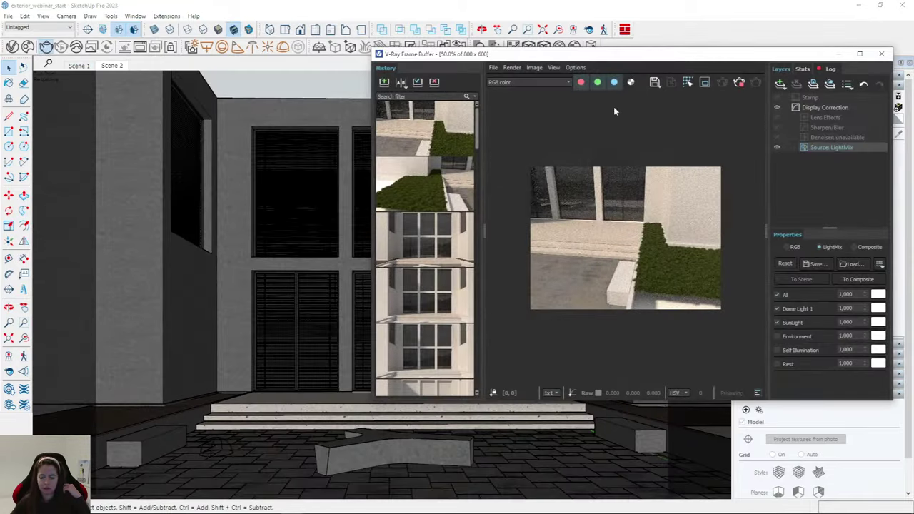
{"action": "double_click", "coordinate": [623, 56]}
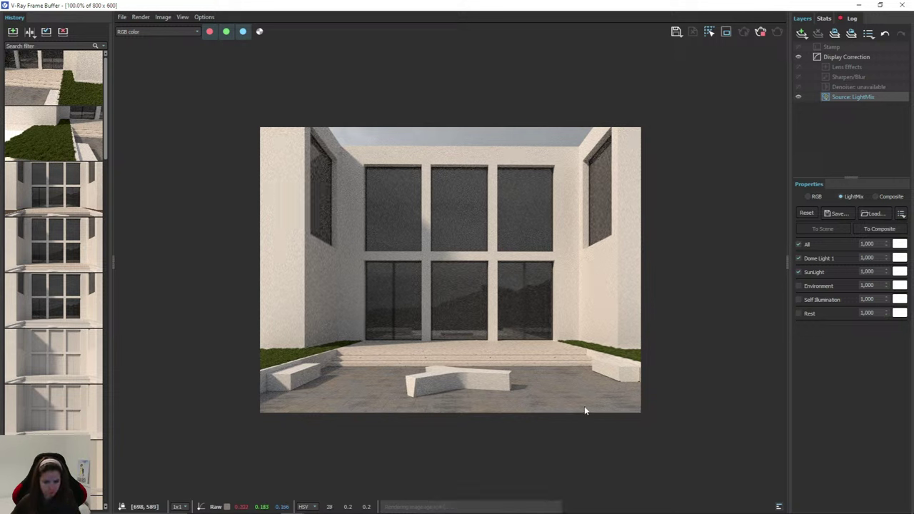
{"action": "left_click", "coordinate": [761, 32]}
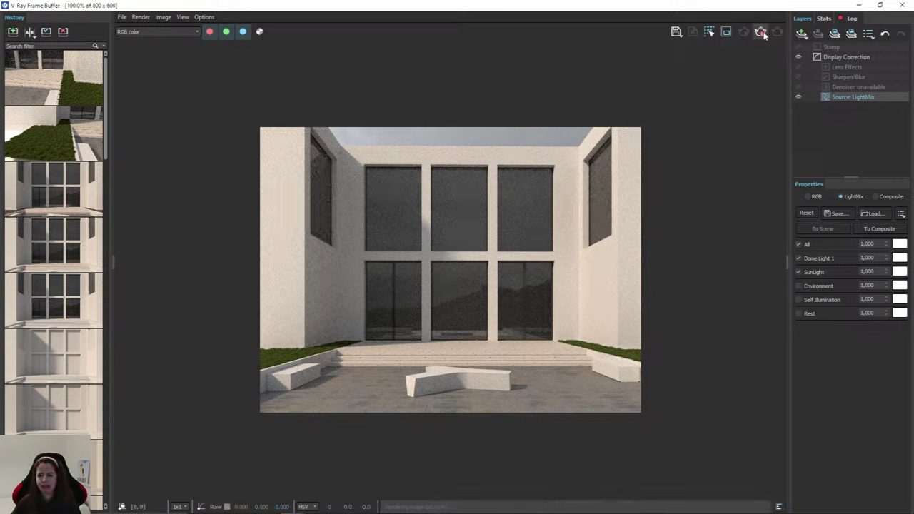
{"action": "left_click", "coordinate": [861, 5]}
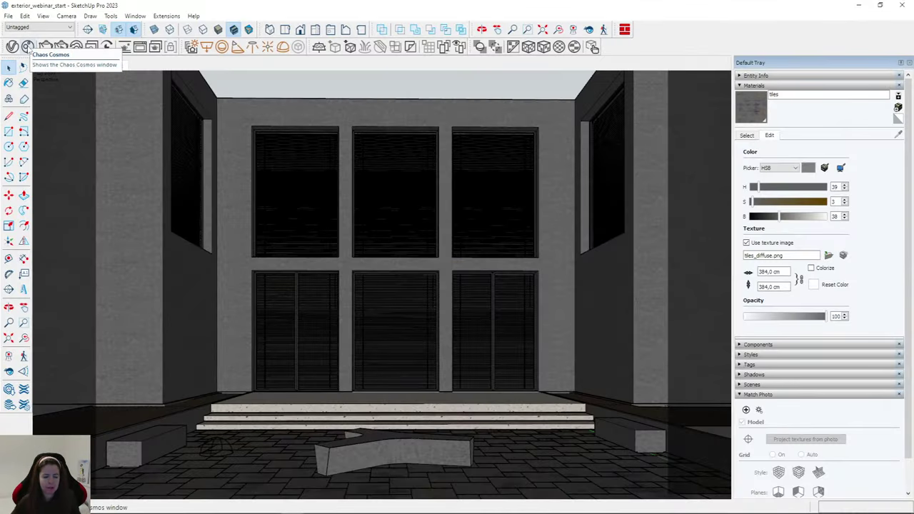
Search the Vegetation models in Chaos Cosmos for "common hazel".
{"action": "left_click", "coordinate": [27, 46]}
{"action": "left_click", "coordinate": [498, 74]}
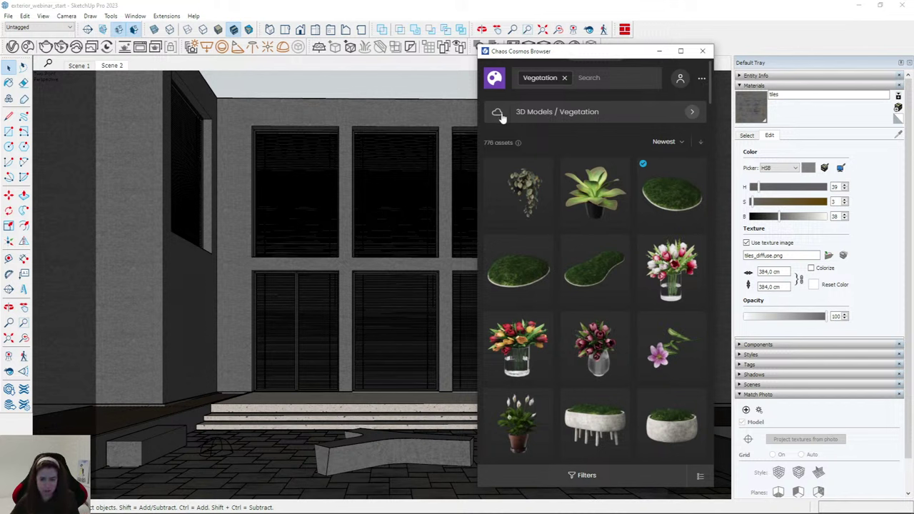
{"action": "left_click", "coordinate": [625, 74]}
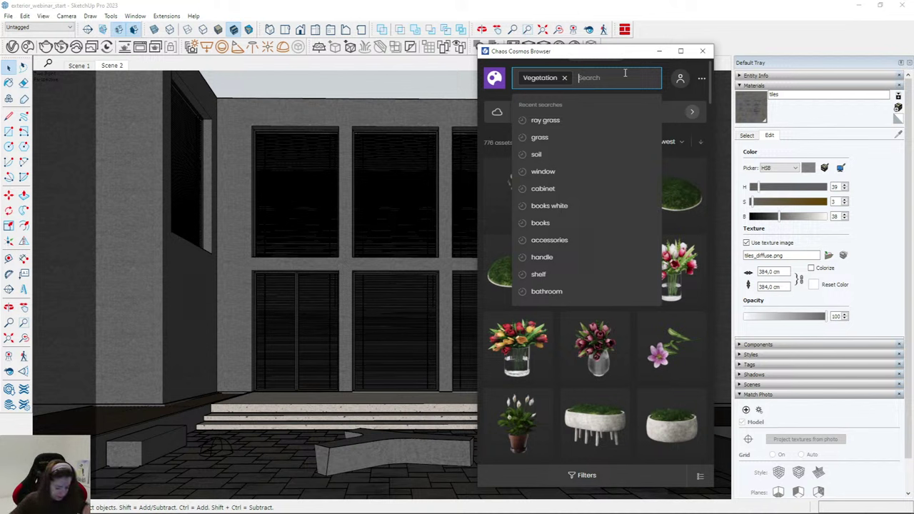
{"action": "type", "text": "coo"}
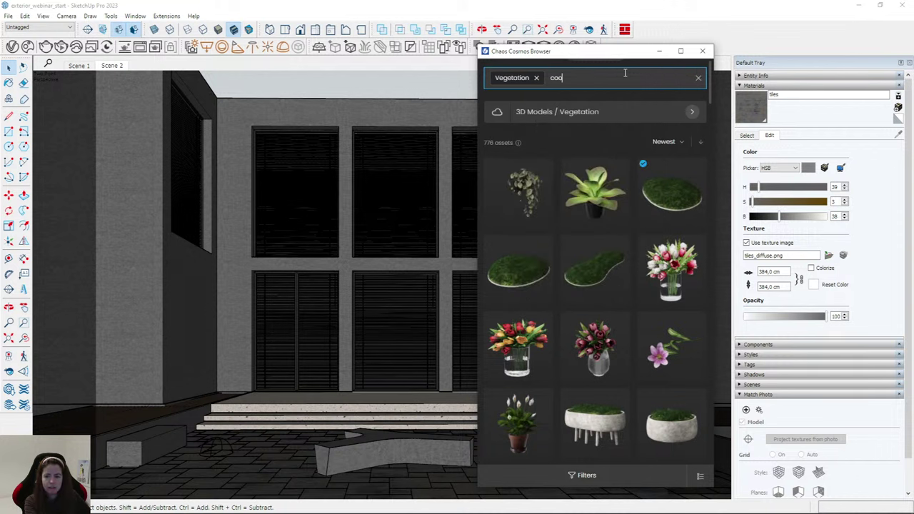
{"action": "key", "text": "BackSpace"}
{"action": "type", "text": "mmon"}
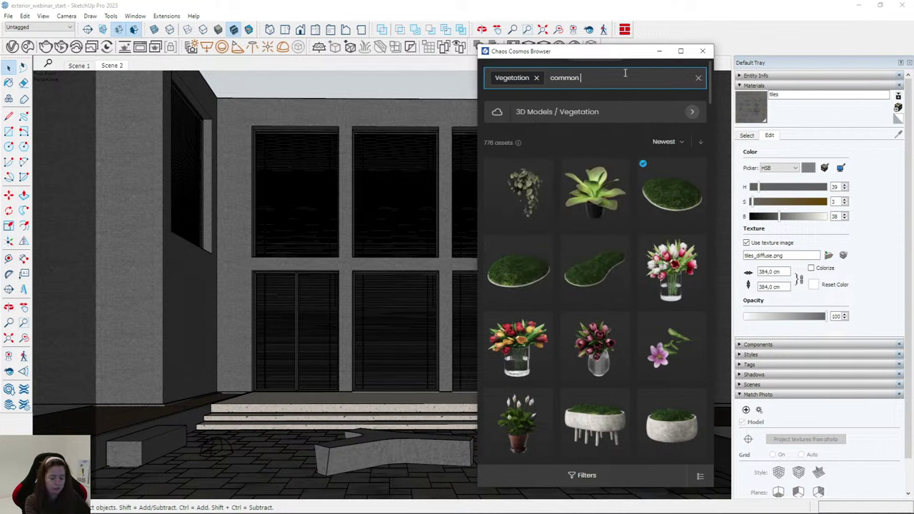
{"action": "type", "text": " hazel"}
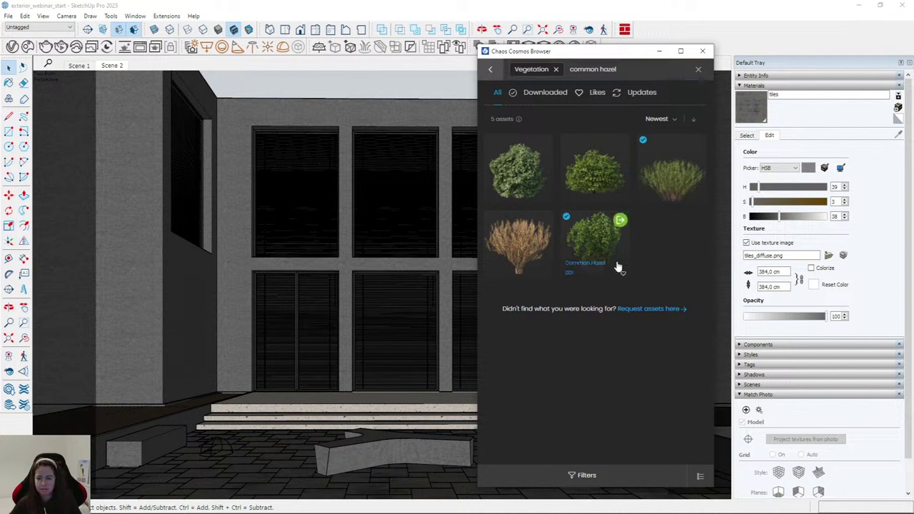
Import Common Hazel 001 and place it in the left planting bed, beside the top of the steps.
{"action": "left_click", "coordinate": [621, 221]}
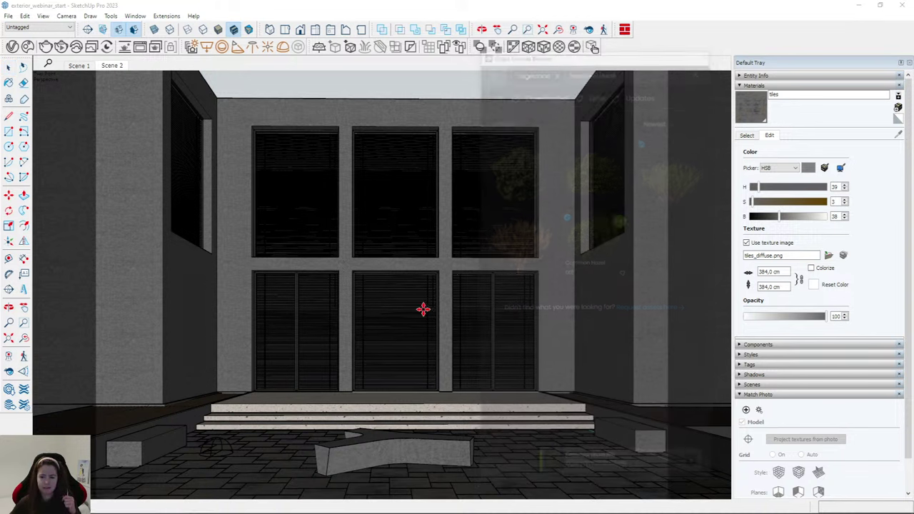
{"action": "scroll", "coordinate": [218, 391], "scroll_direction": "up", "scroll_amount": 6}
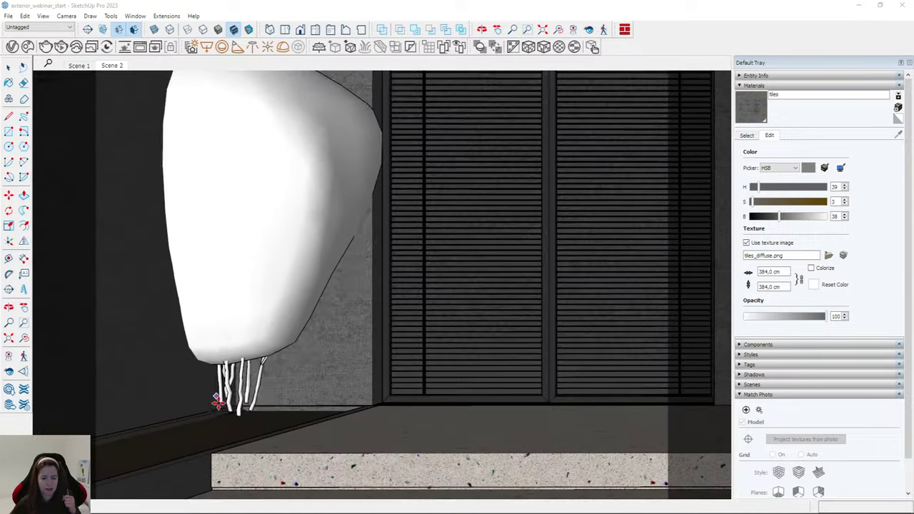
{"action": "scroll", "coordinate": [271, 358], "scroll_direction": "down", "scroll_amount": 5}
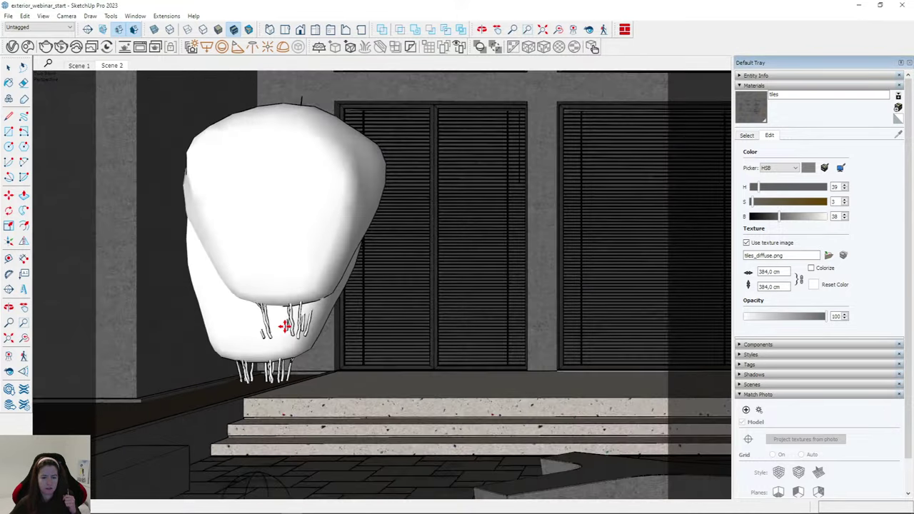
{"action": "left_click", "coordinate": [268, 361]}
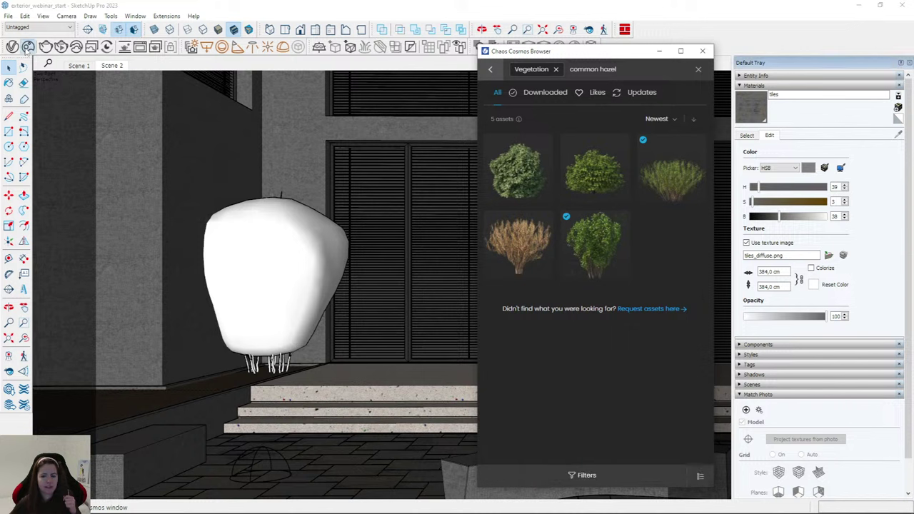
Search the Vegetation models in Chaos Cosmos for "glossy abelia".
{"action": "double_click", "coordinate": [608, 67]}
{"action": "key", "text": "ctrl+a"}
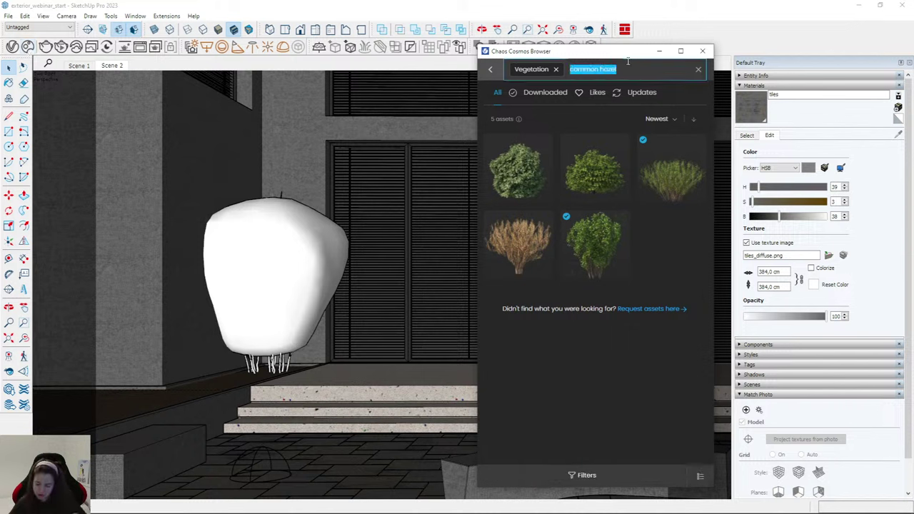
{"action": "type", "text": "gloss ab"}
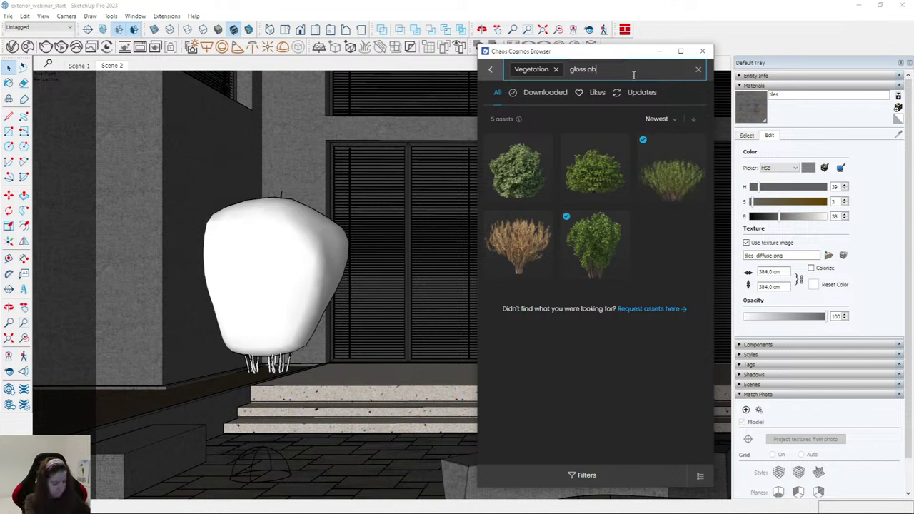
{"action": "key", "text": "BackSpace"}
{"action": "key", "text": "BackSpace"}
{"action": "key", "text": "BackSpace"}
{"action": "type", "text": "y abelia"}
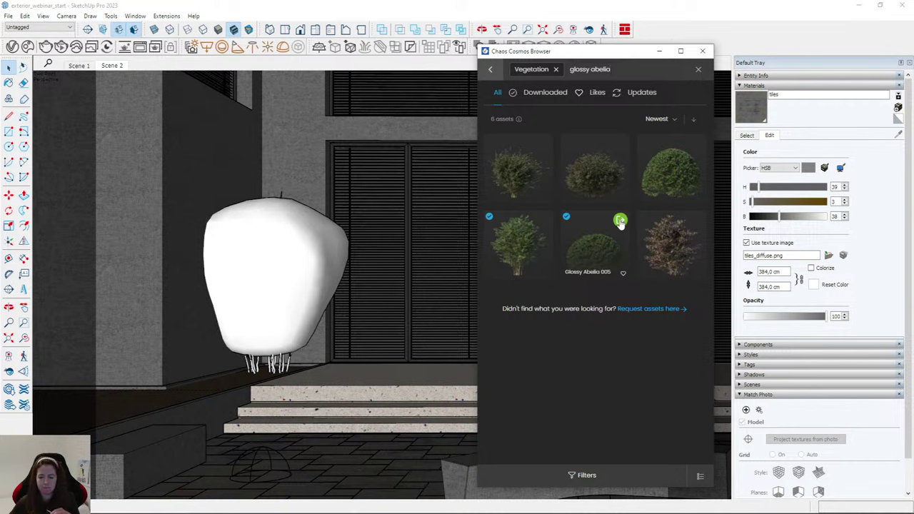
Import Glossy Abelia 005 and place it in the left planting bed, in front of the common hazel.
{"action": "left_click", "coordinate": [621, 222]}
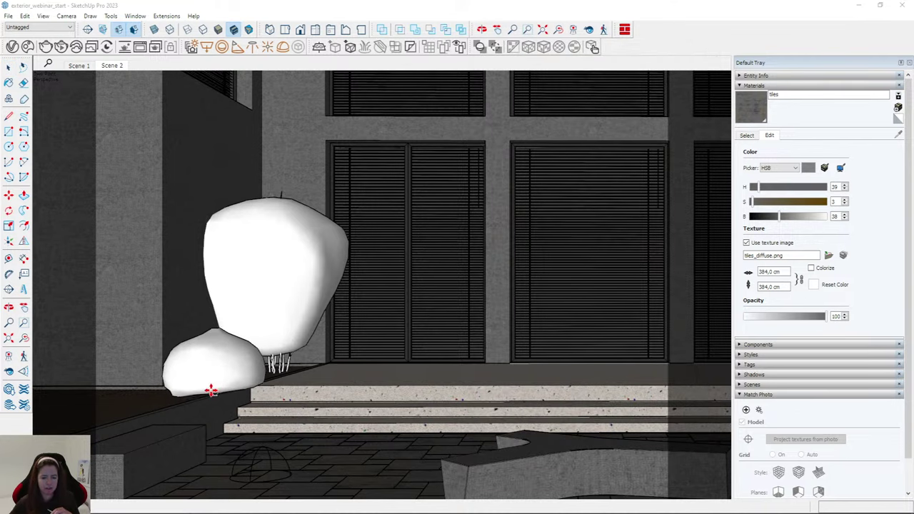
{"action": "left_click", "coordinate": [211, 391]}
Select the common hazel in the left planting bed and shift it slightly toward the terrace.
{"action": "middle_click_drag", "start_coordinate": [255, 272], "coordinate": [223, 376], "text": "shift"}
{"action": "middle_click_drag", "start_coordinate": [306, 286], "coordinate": [263, 284]}
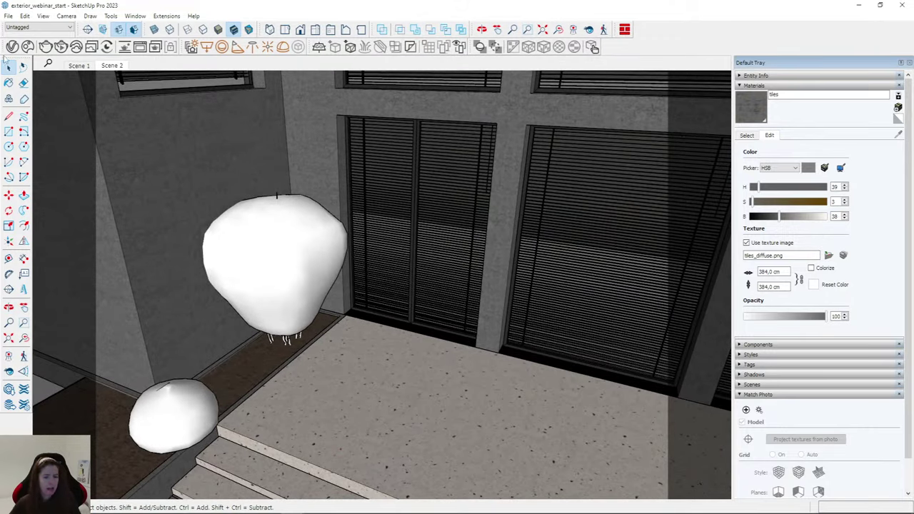
{"action": "left_click", "coordinate": [238, 265]}
{"action": "scroll", "coordinate": [270, 307], "scroll_direction": "up", "scroll_amount": 3}
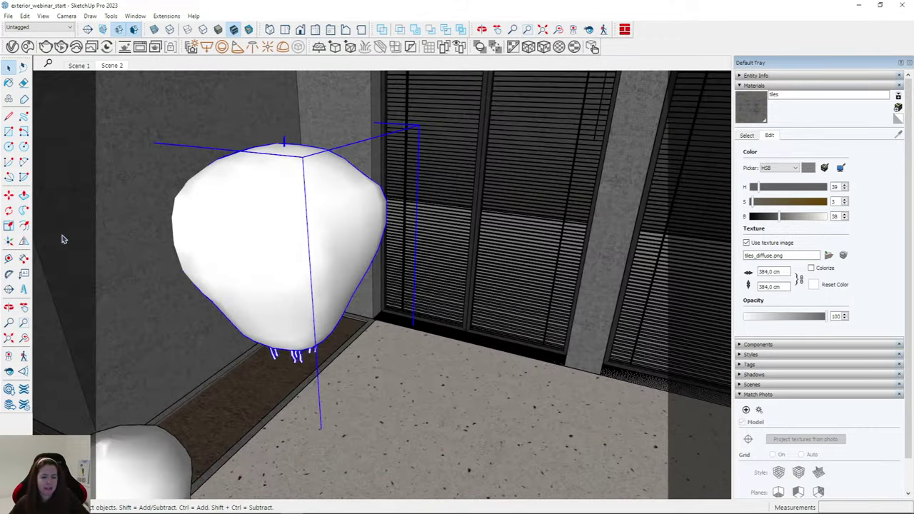
{"action": "left_click", "coordinate": [9, 195]}
{"action": "left_click", "coordinate": [327, 361]}
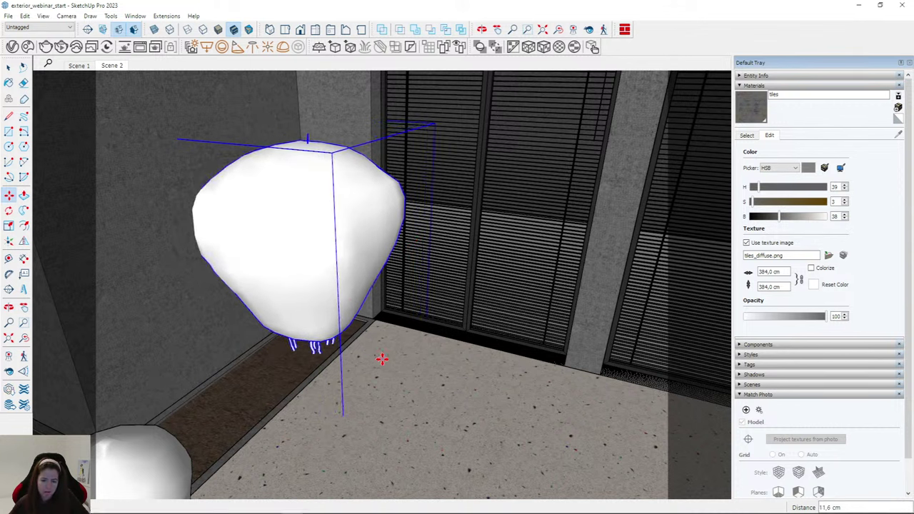
Scale the common hazel down uniformly and move it closer to the house corner of the left planting bed.
{"action": "left_click", "coordinate": [9, 226]}
{"action": "left_click_drag", "start_coordinate": [436, 127], "coordinate": [111, 168]}
{"action": "left_click", "coordinate": [10, 195]}
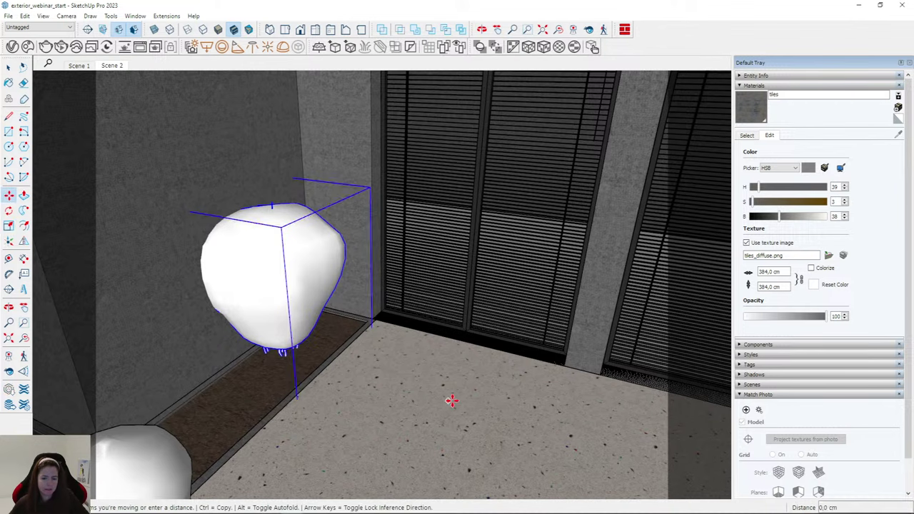
{"action": "left_click", "coordinate": [453, 400]}
{"action": "scroll", "coordinate": [307, 125], "scroll_direction": "down", "scroll_amount": 4}
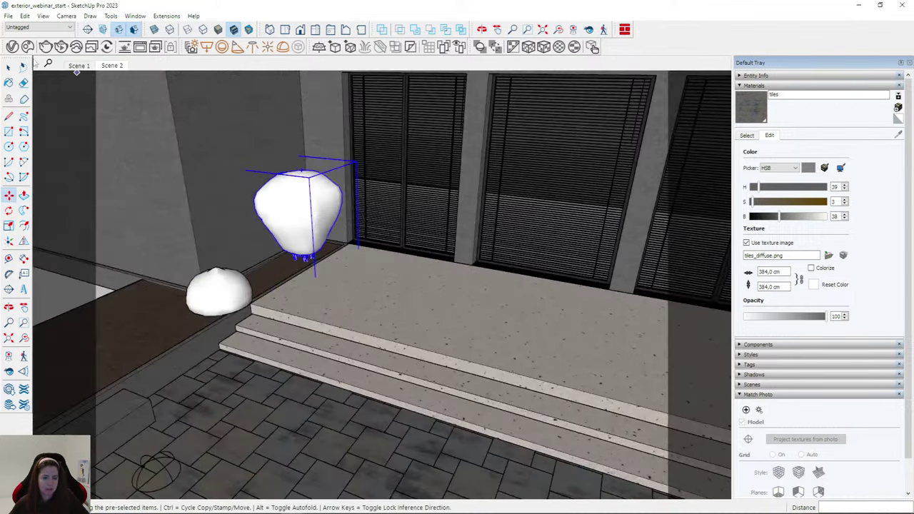
Move the glossy abelia about 48 cm along the left planting bed, away from the house.
{"action": "key", "text": "space"}
{"action": "left_click", "coordinate": [10, 195]}
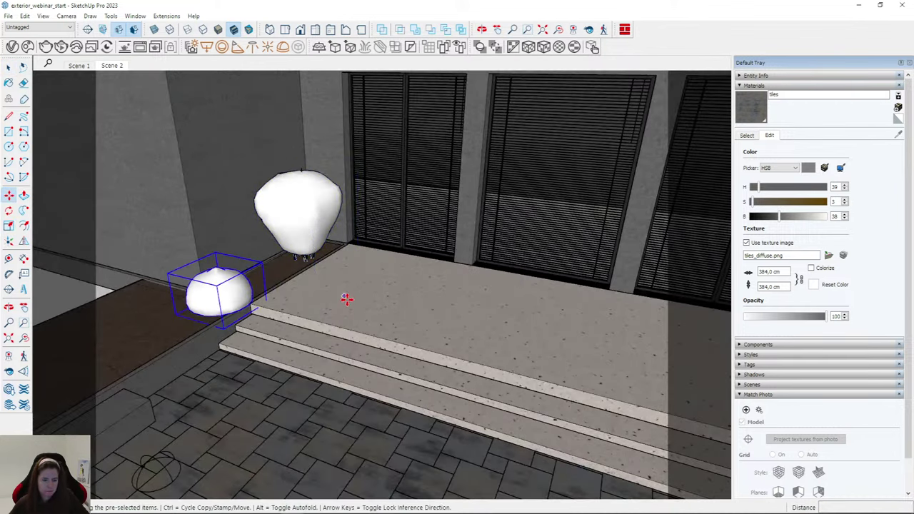
{"action": "left_click", "coordinate": [345, 293]}
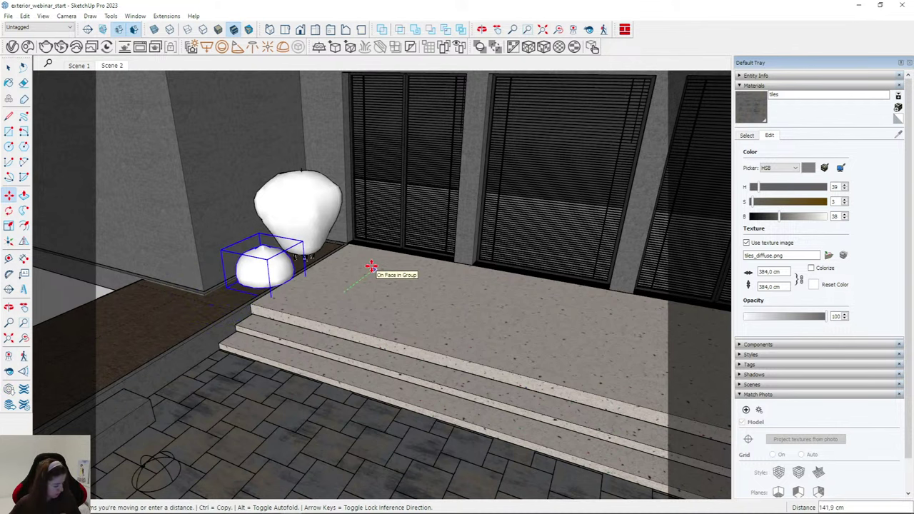
{"action": "left_click", "coordinate": [329, 297]}
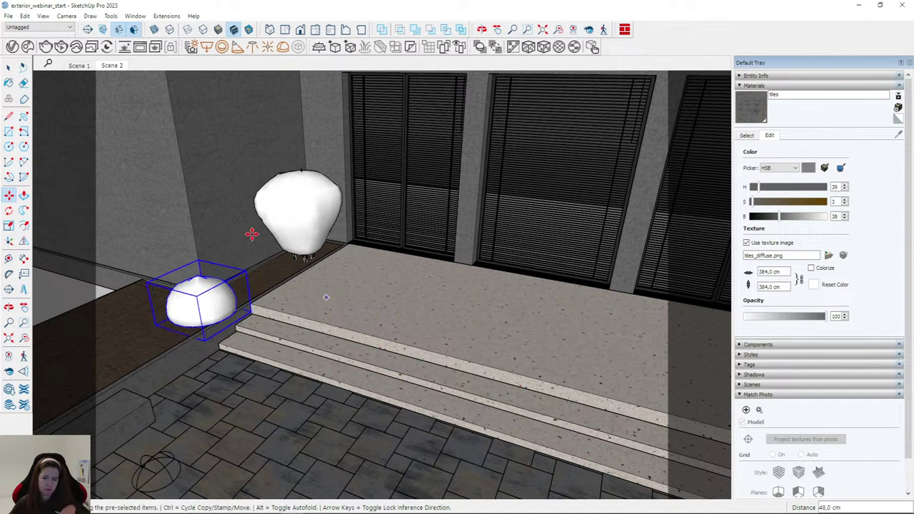
Copy the common hazel about 2 m along the left bed, between the original and the glossy abelia.
{"action": "left_click", "coordinate": [10, 66]}
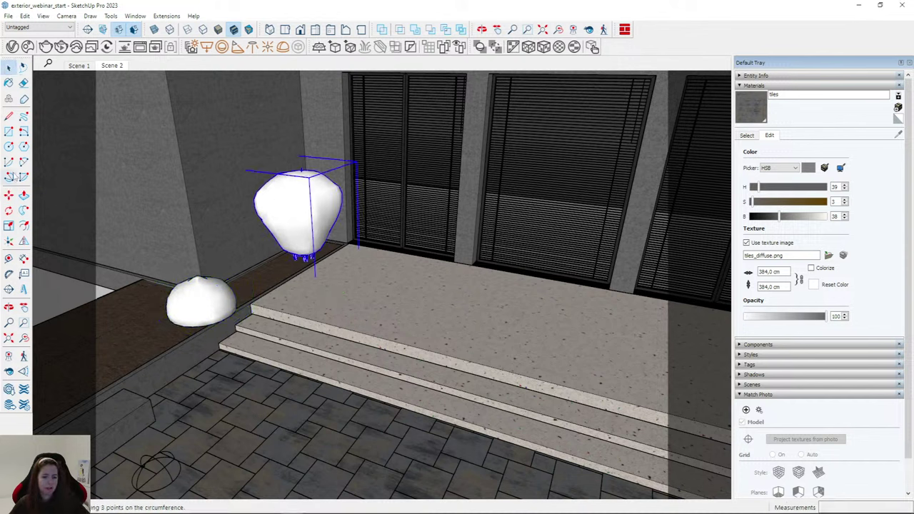
{"action": "left_click", "coordinate": [8, 195]}
{"action": "key", "text": "ctrl"}
{"action": "left_click", "coordinate": [391, 259]}
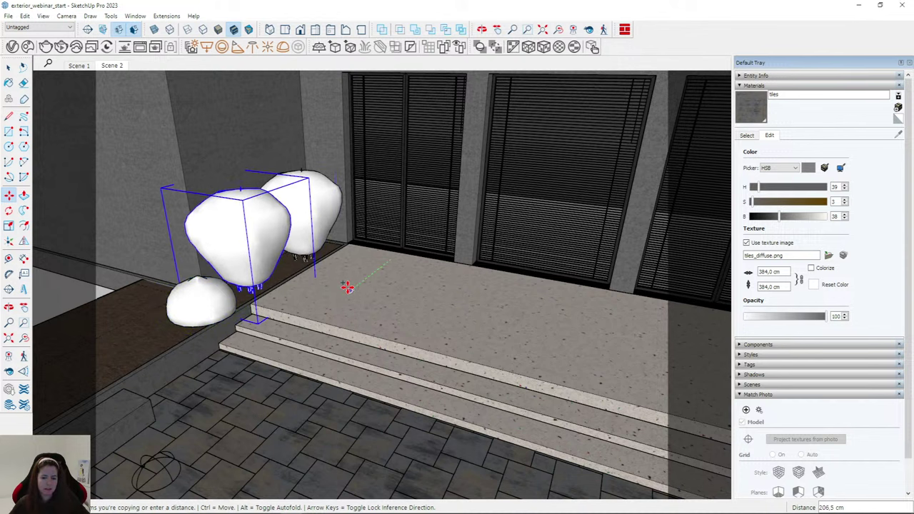
{"action": "left_click", "coordinate": [348, 285]}
Scale the copied common hazel uniformly to 0.81 and nudge it into place between the other two shrubs.
{"action": "left_click", "coordinate": [8, 226]}
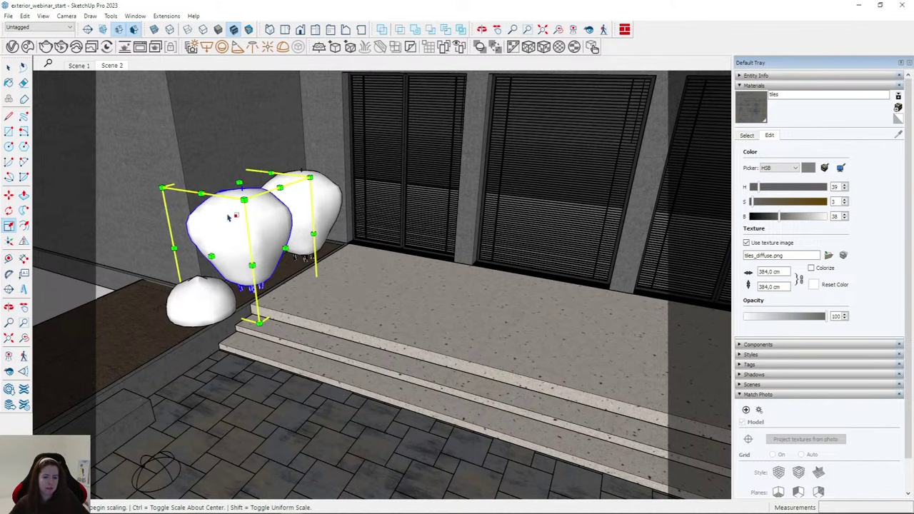
{"action": "left_click", "coordinate": [163, 187]}
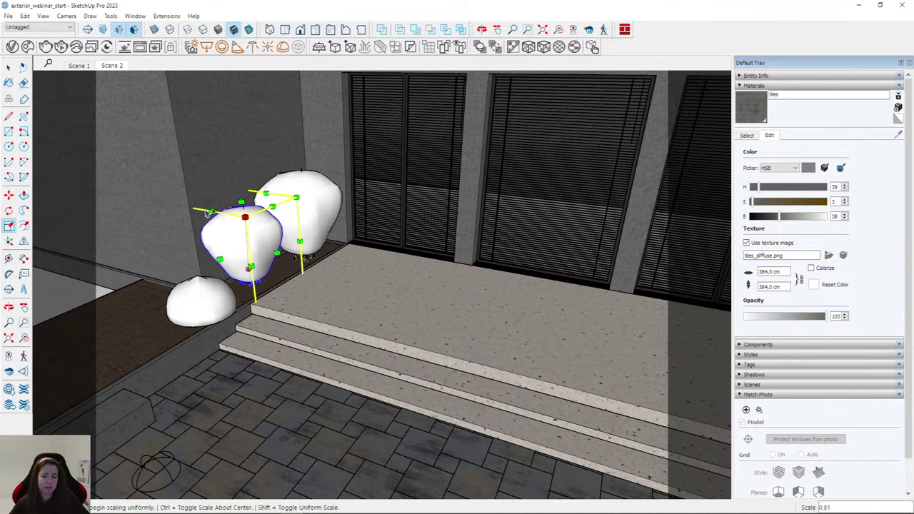
{"action": "left_click", "coordinate": [9, 195]}
{"action": "scroll", "coordinate": [231, 265], "scroll_direction": "up", "scroll_amount": 3}
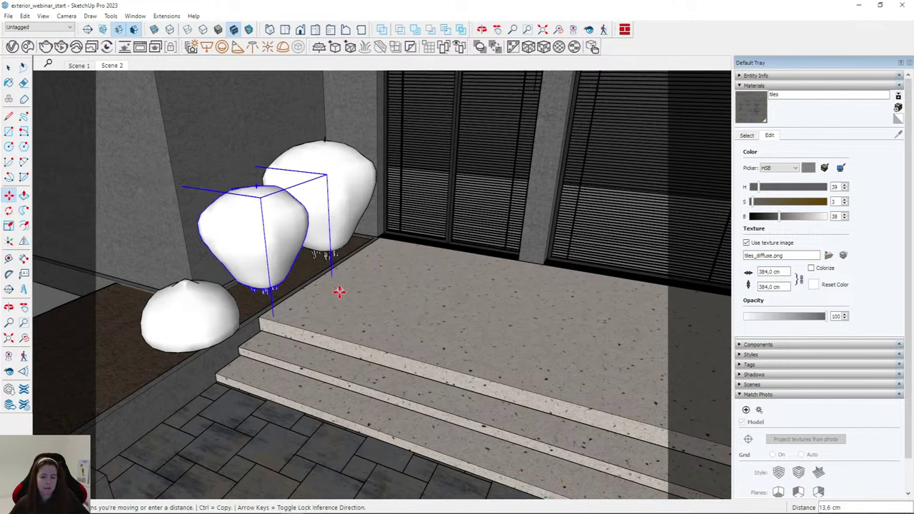
Copy all three shrubs from the left planting bed across the terrace into the right planting bed.
{"action": "middle_click_drag", "start_coordinate": [215, 236], "coordinate": [323, 255]}
{"action": "scroll", "coordinate": [322, 254], "scroll_direction": "down", "scroll_amount": 4}
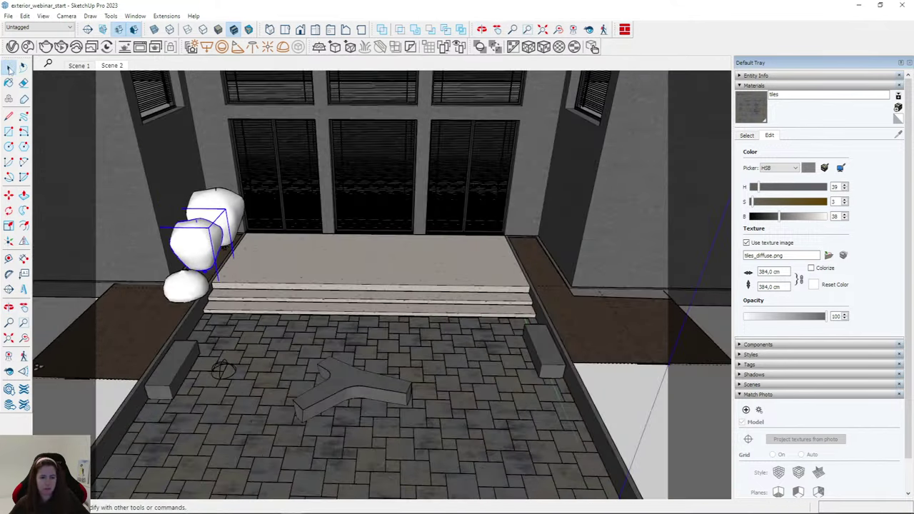
{"action": "left_click", "coordinate": [9, 195]}
{"action": "left_click", "coordinate": [253, 243]}
{"action": "key", "text": "ctrl"}
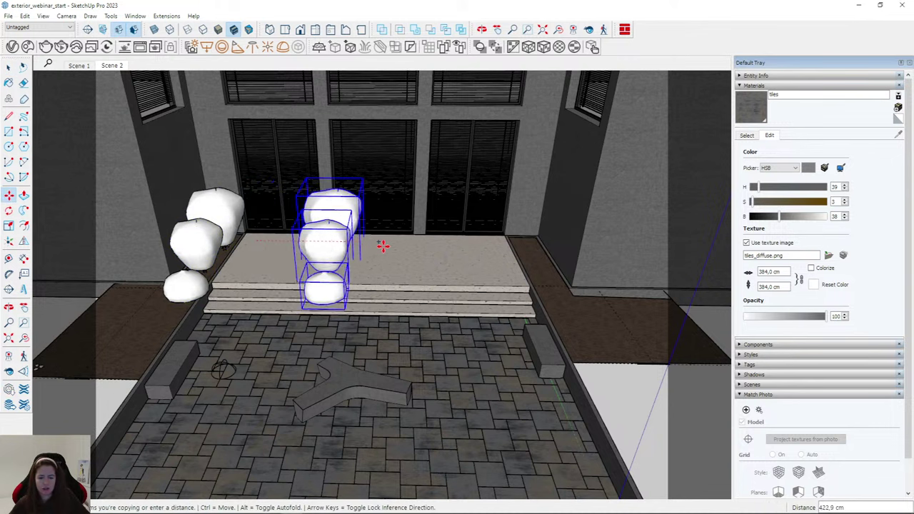
{"action": "left_click", "coordinate": [400, 247]}
{"action": "left_click", "coordinate": [256, 251]}
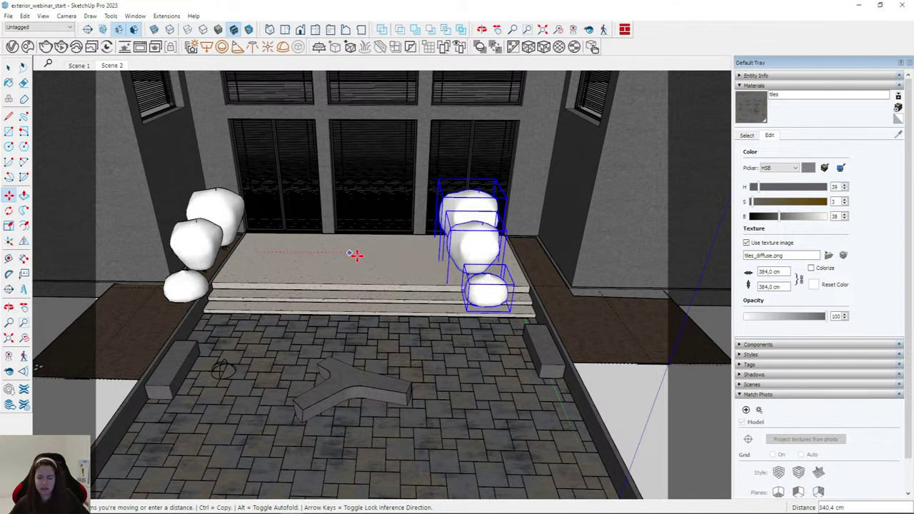
{"action": "left_click", "coordinate": [415, 255]}
Move the smaller common hazel in the right bed forward, past the glossy abelia and away from the house.
{"action": "left_click", "coordinate": [19, 70]}
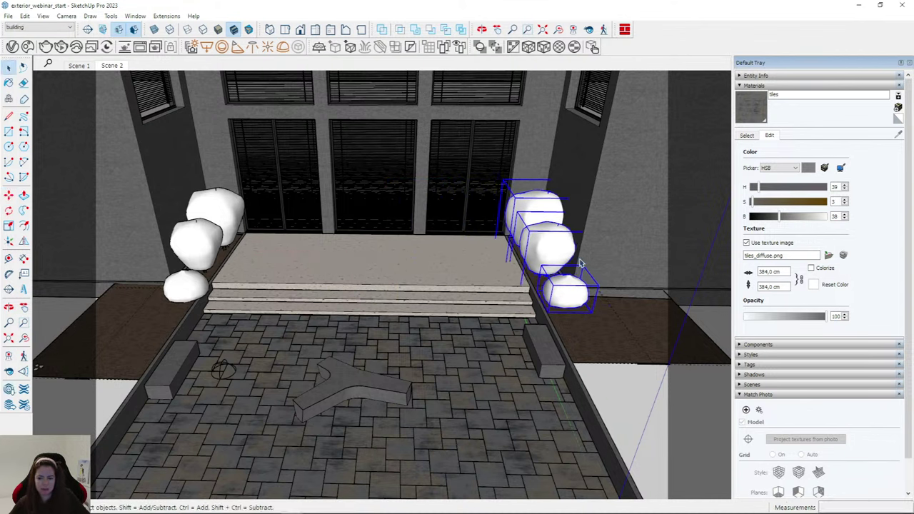
{"action": "left_click", "coordinate": [547, 247]}
{"action": "left_click", "coordinate": [9, 195]}
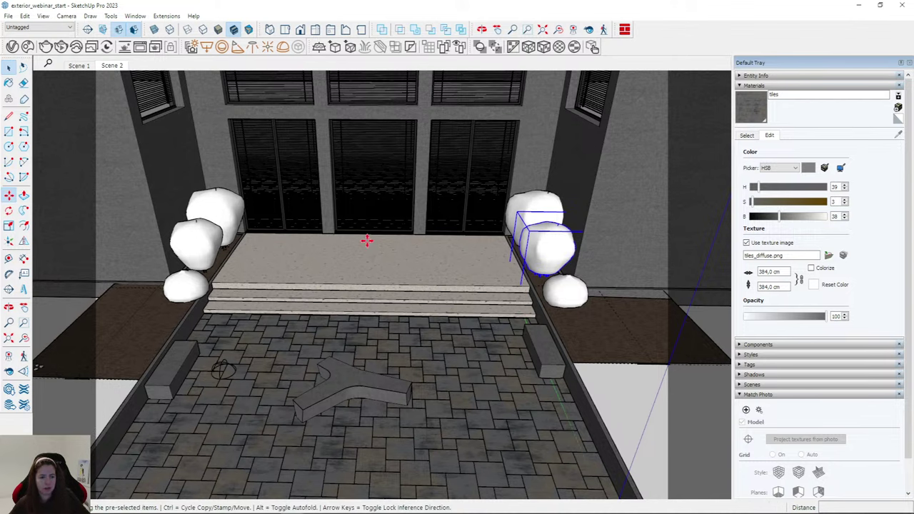
{"action": "scroll", "coordinate": [478, 248], "scroll_direction": "up", "scroll_amount": 3}
{"action": "left_click", "coordinate": [488, 255]}
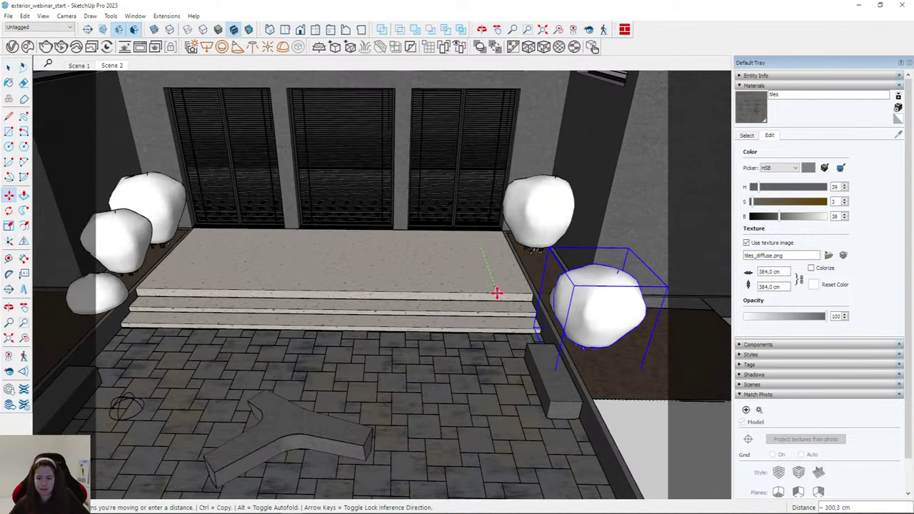
{"action": "left_click", "coordinate": [498, 282]}
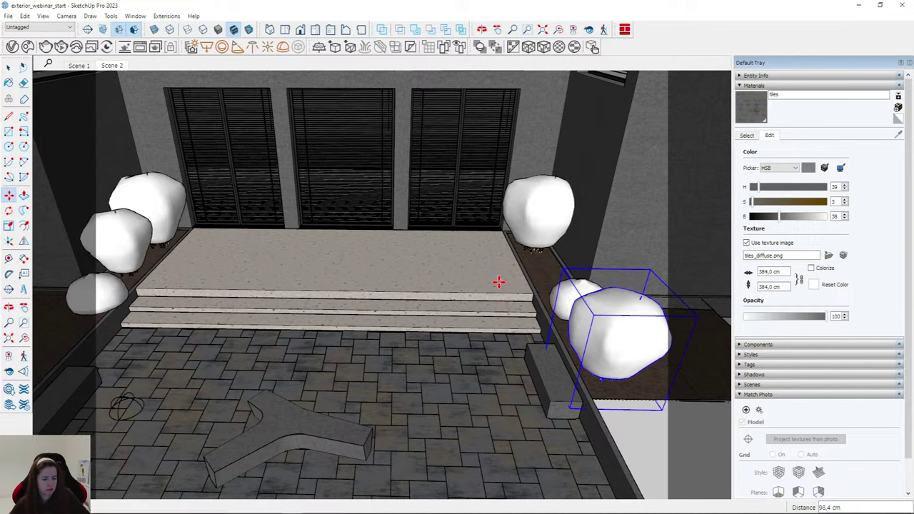
Select the front common hazel and the glossy abelia in the right bed together and move both back toward the house.
{"action": "key", "text": "space"}
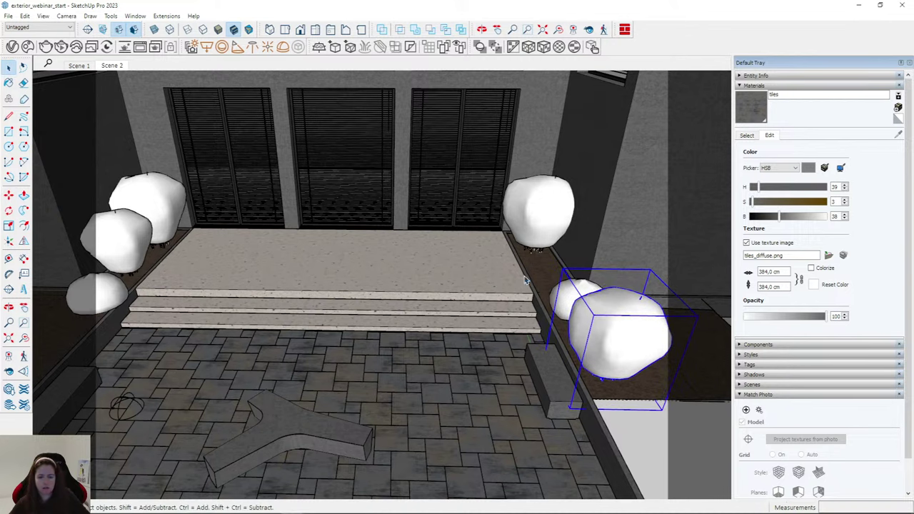
{"action": "scroll", "coordinate": [568, 300], "scroll_direction": "up", "scroll_amount": 2}
{"action": "scroll", "coordinate": [190, 226], "scroll_direction": "down", "scroll_amount": 2}
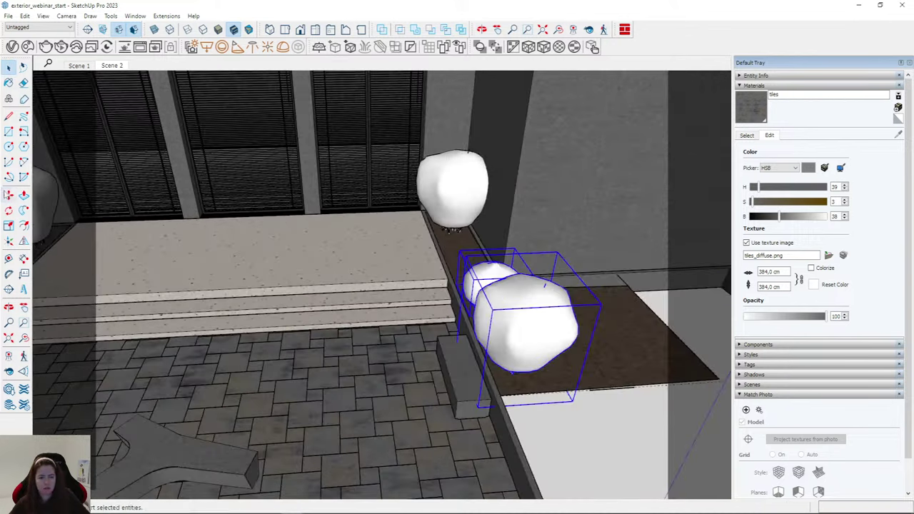
{"action": "key", "text": "m"}
{"action": "left_click", "coordinate": [487, 374]}
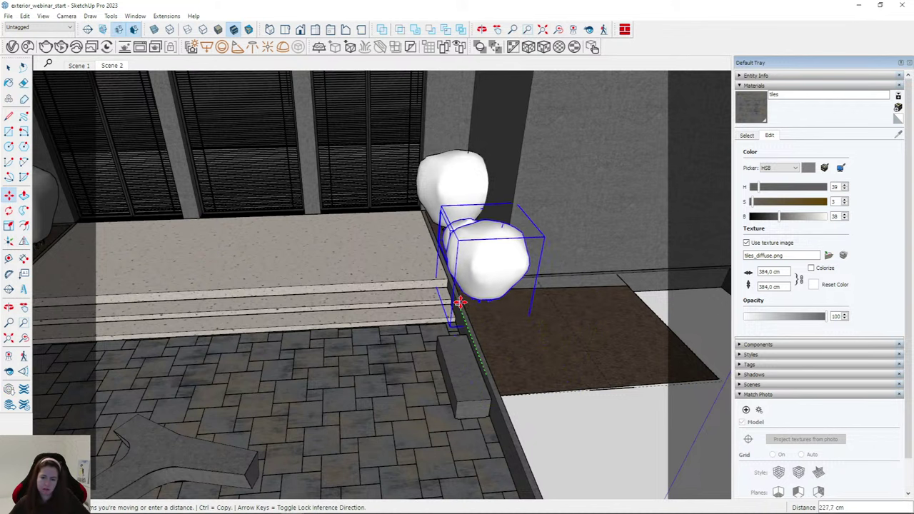
{"action": "left_click", "coordinate": [471, 297]}
Scale the selected hazel and abelia in the right bed uniformly by 1.30 and adjust their position beside the steps.
{"action": "middle_click_drag", "start_coordinate": [471, 298], "coordinate": [231, 182]}
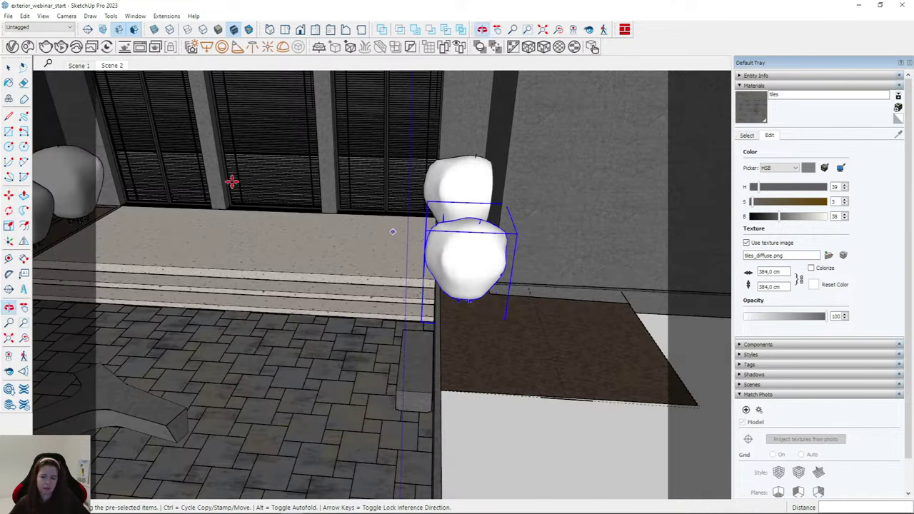
{"action": "left_click", "coordinate": [8, 226]}
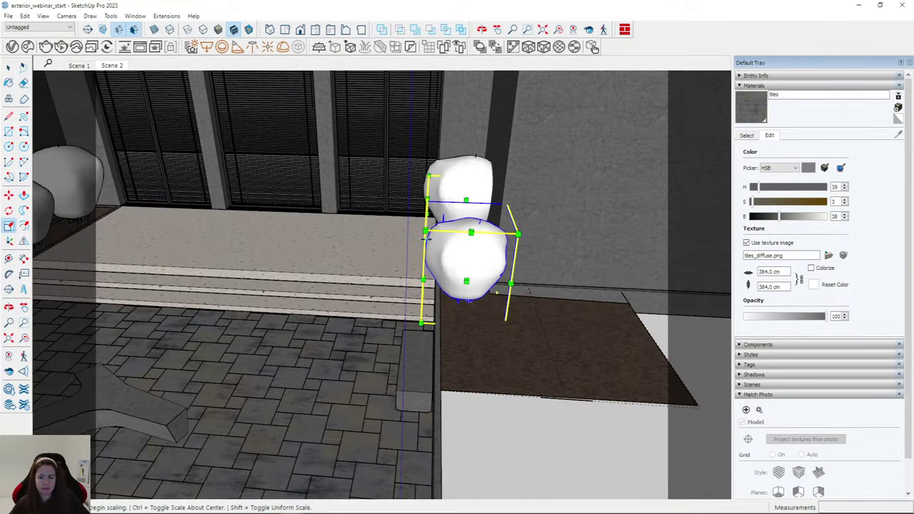
{"action": "left_click_drag", "start_coordinate": [425, 234], "coordinate": [393, 221]}
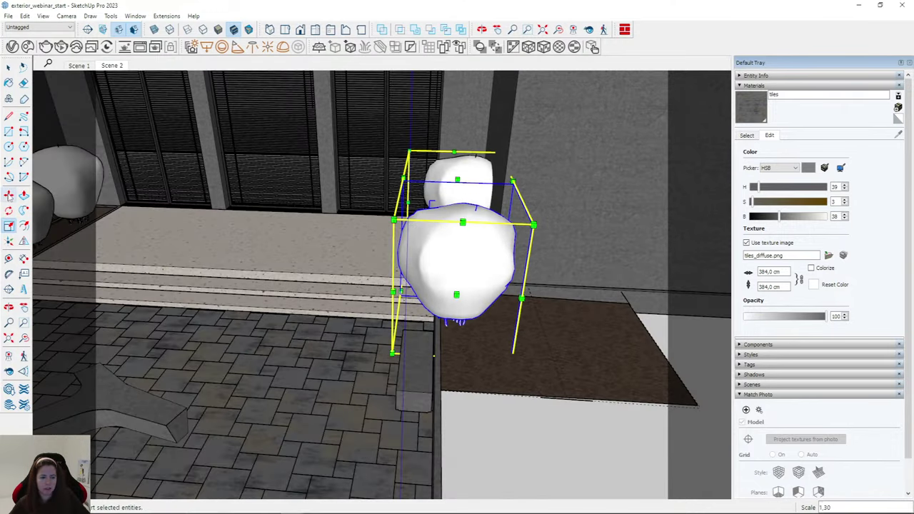
{"action": "middle_click_drag", "start_coordinate": [434, 355], "coordinate": [378, 378]}
{"action": "key", "text": "m"}
{"action": "left_click", "coordinate": [377, 377]}
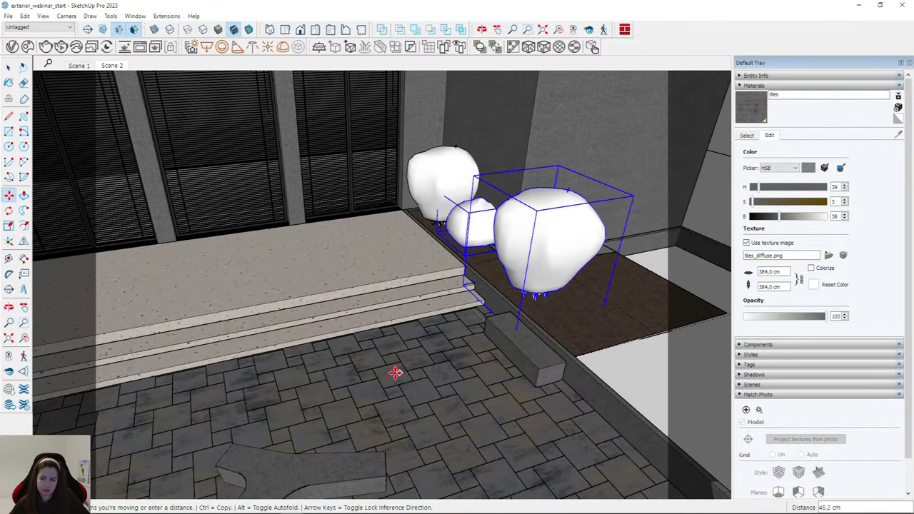
{"action": "left_click", "coordinate": [383, 372]}
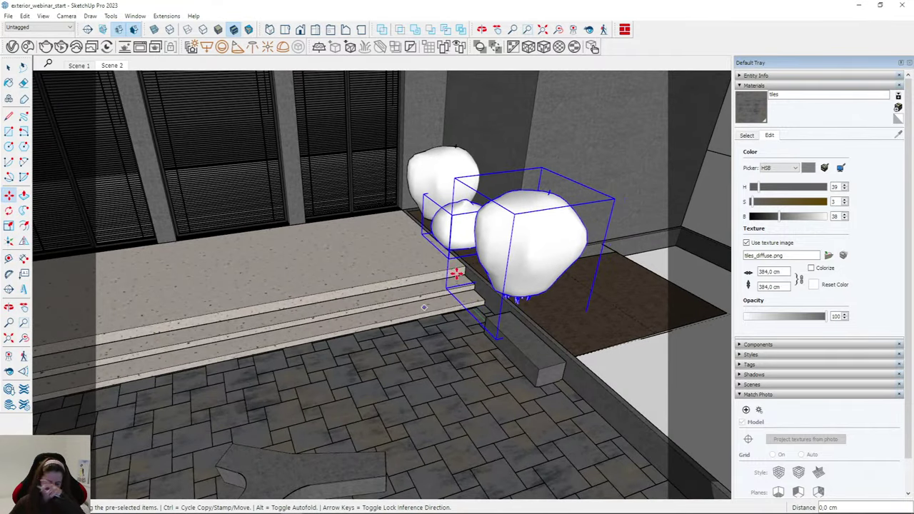
Move only the front common hazel in the right bed outward from the steps and scale it uniformly by 1.12.
{"action": "left_click", "coordinate": [8, 67]}
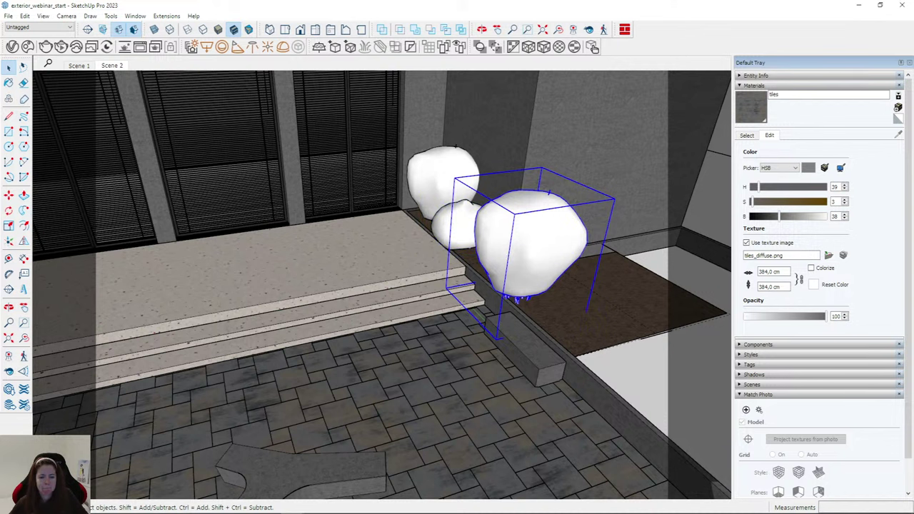
{"action": "left_click", "coordinate": [8, 196]}
{"action": "left_click", "coordinate": [393, 377]}
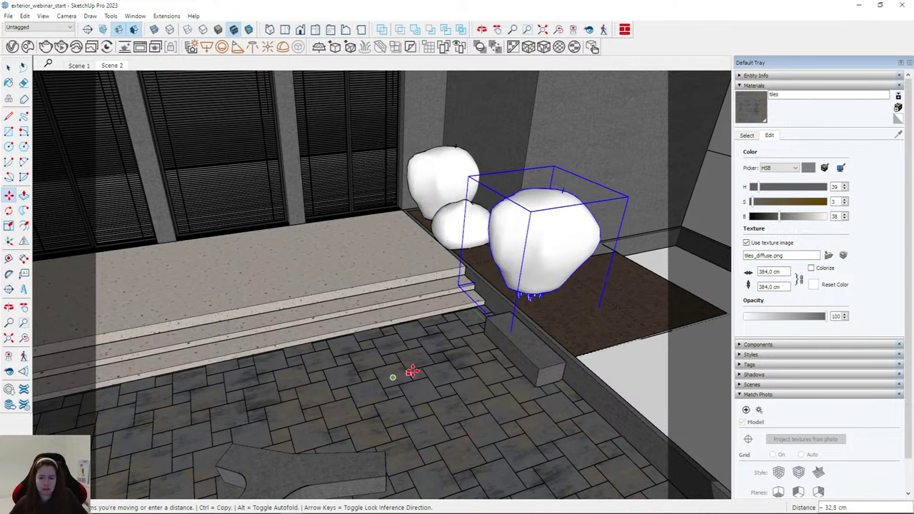
{"action": "left_click", "coordinate": [8, 226]}
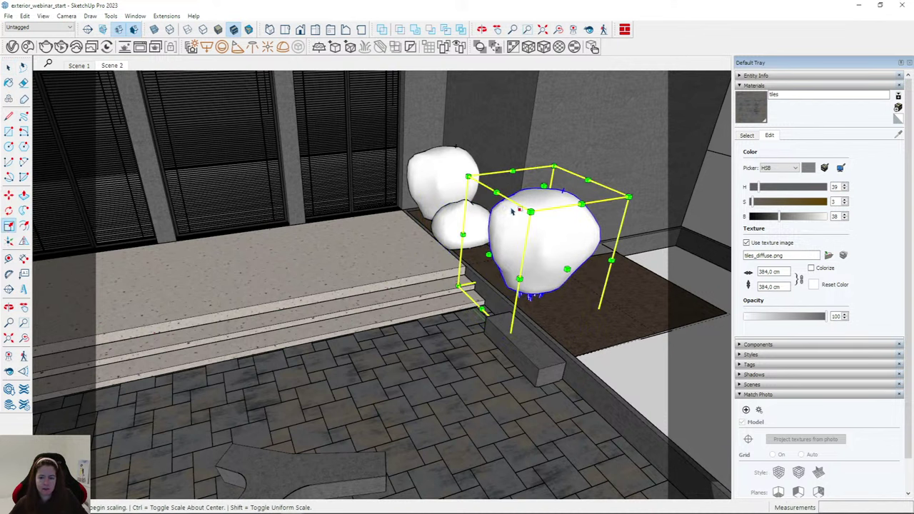
{"action": "left_click_drag", "start_coordinate": [529, 212], "coordinate": [534, 202]}
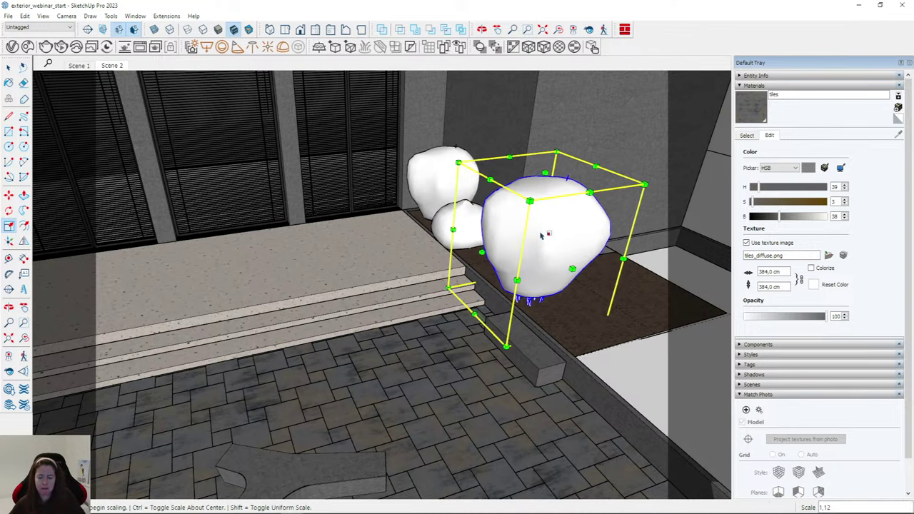
Copy the smaller common hazel in the left bed to the outer part of that bed, beside the glossy abelia.
{"action": "middle_click_drag", "start_coordinate": [534, 203], "coordinate": [314, 228]}
{"action": "scroll", "coordinate": [199, 187], "scroll_direction": "up", "scroll_amount": 3}
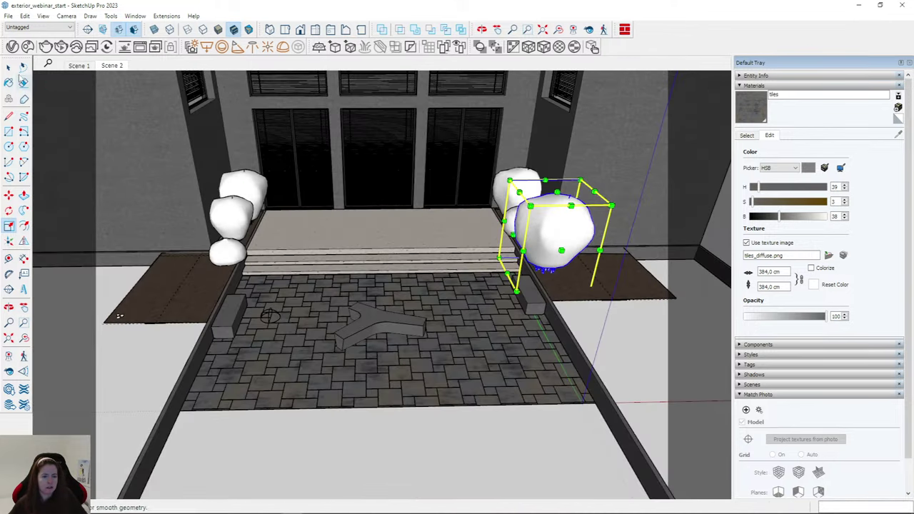
{"action": "left_click", "coordinate": [8, 66]}
{"action": "left_click", "coordinate": [8, 195]}
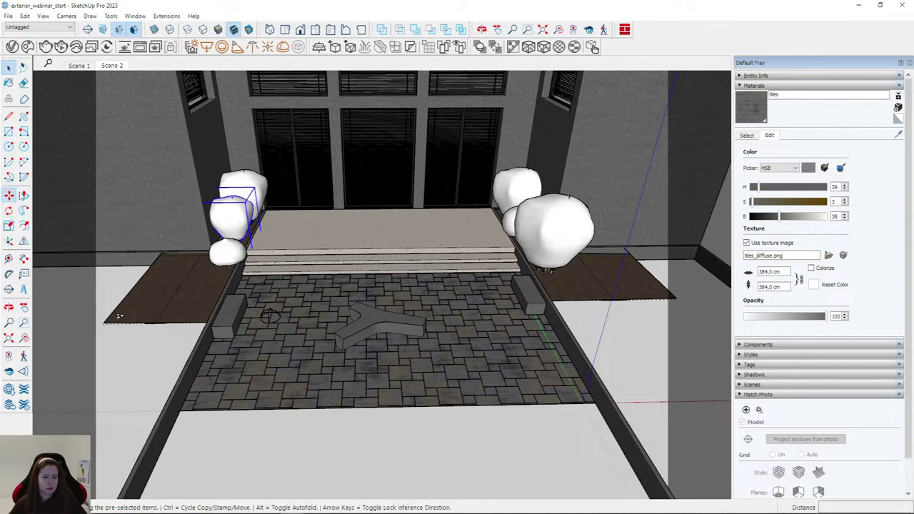
{"action": "left_click", "coordinate": [285, 304]}
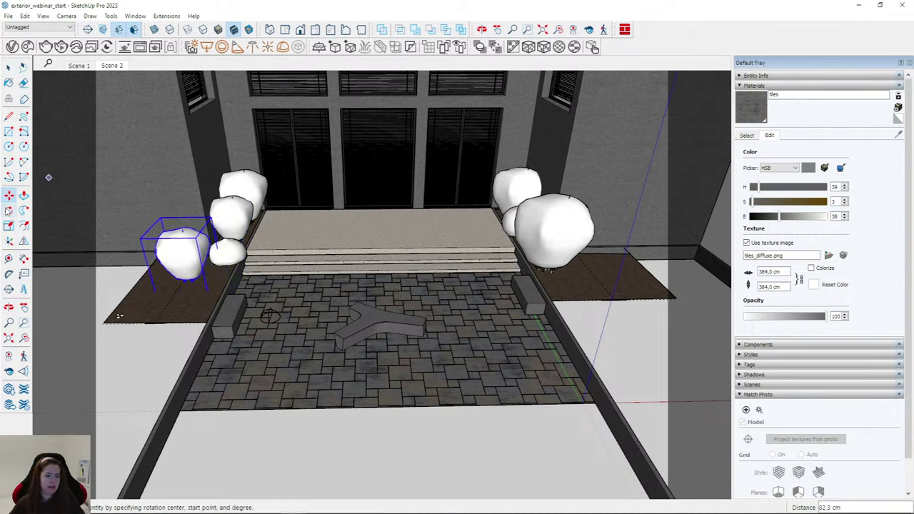
Rotate the copied common hazel in the left bed by 120° and enlarge it uniformly.
{"action": "left_click", "coordinate": [9, 210]}
{"action": "scroll", "coordinate": [174, 288], "scroll_direction": "up", "scroll_amount": 4}
{"action": "left_click", "coordinate": [175, 289]}
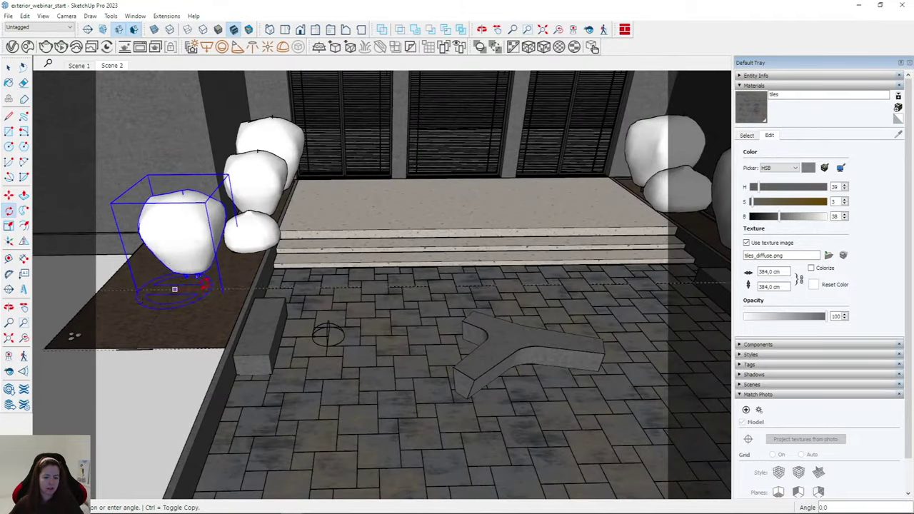
{"action": "left_click", "coordinate": [155, 264]}
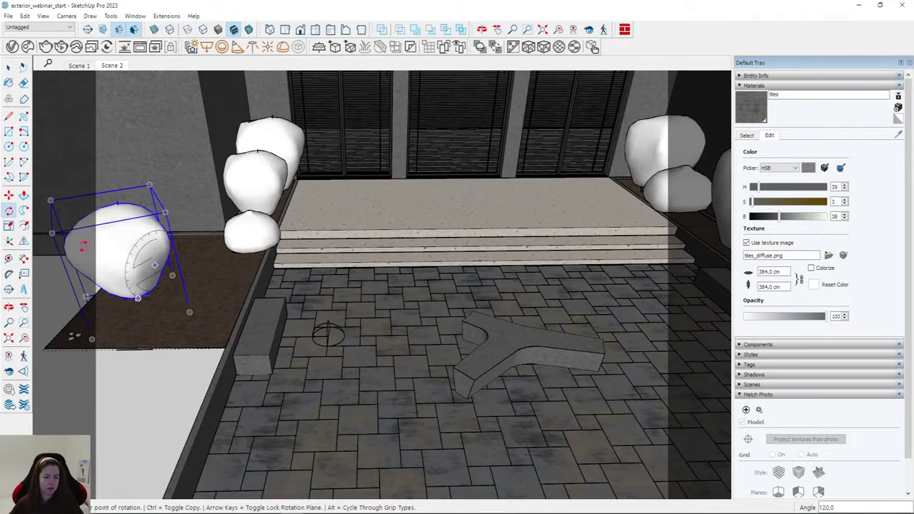
{"action": "left_click", "coordinate": [9, 226]}
{"action": "left_click", "coordinate": [174, 216]}
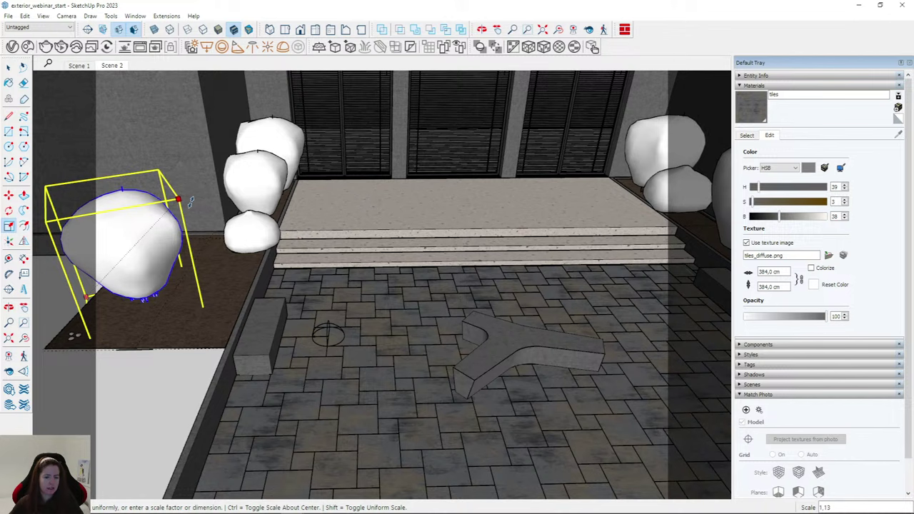
{"action": "left_click", "coordinate": [226, 173]}
Return to Scene 2 and reposition the enlarged hazel in the left bed beside the existing shrub group.
{"action": "left_click", "coordinate": [9, 194]}
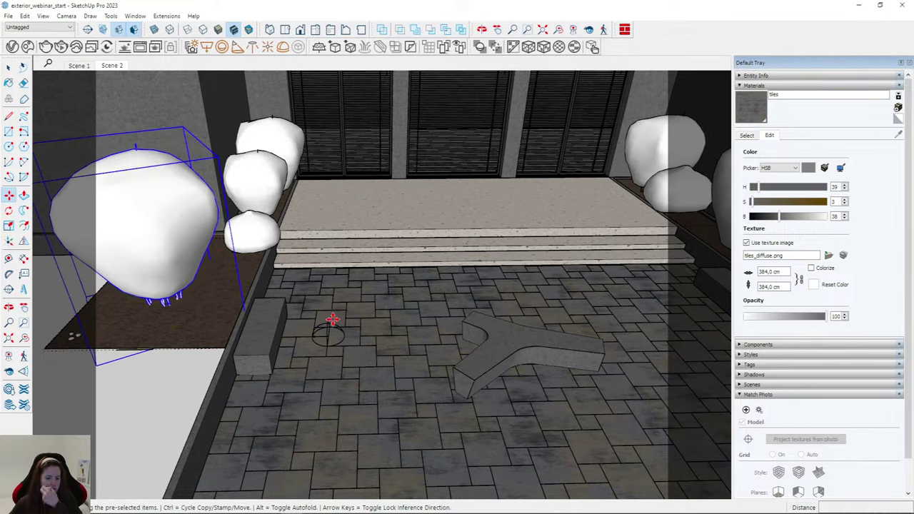
{"action": "left_click", "coordinate": [327, 317]}
{"action": "left_click", "coordinate": [341, 320]}
{"action": "left_click", "coordinate": [113, 66]}
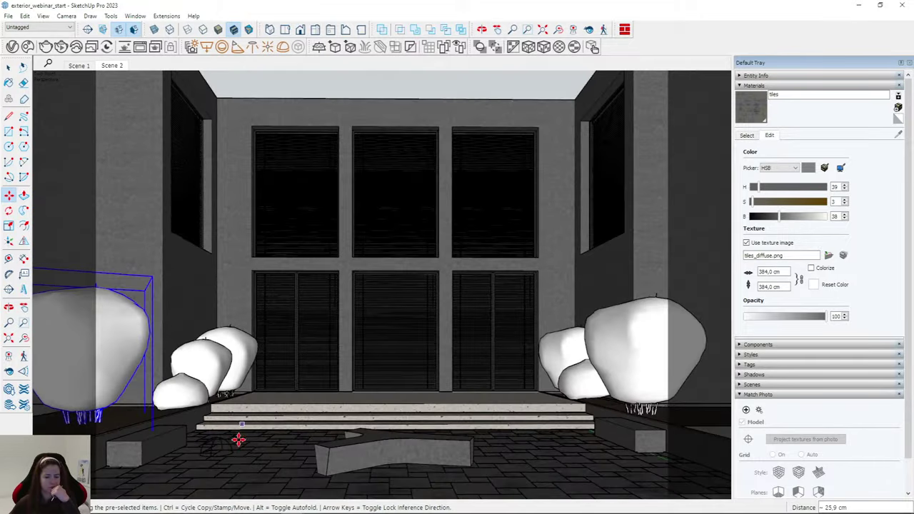
{"action": "left_click", "coordinate": [238, 436]}
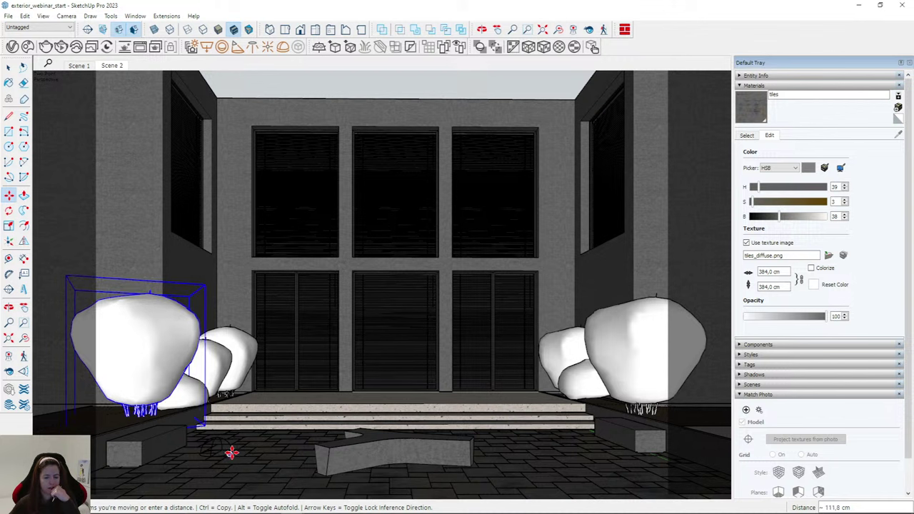
{"action": "left_click", "coordinate": [238, 446]}
{"action": "left_click", "coordinate": [318, 397]}
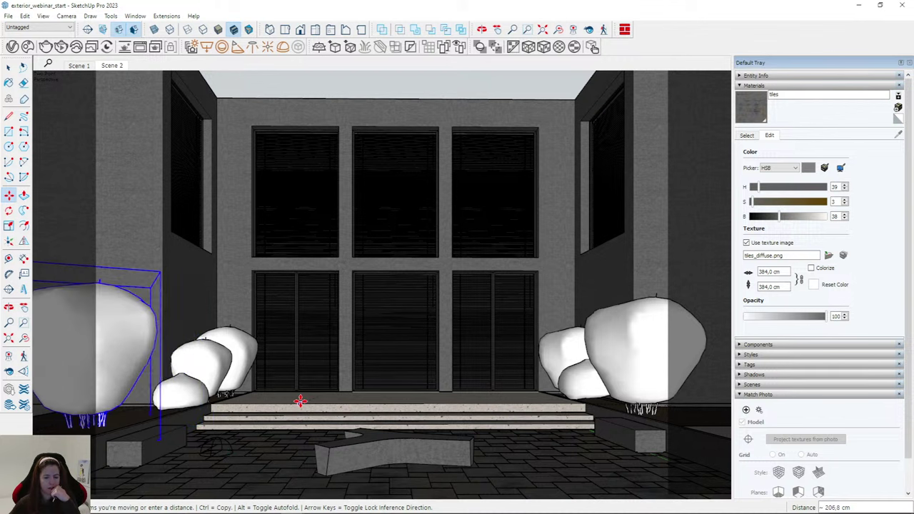
{"action": "left_click", "coordinate": [307, 395]}
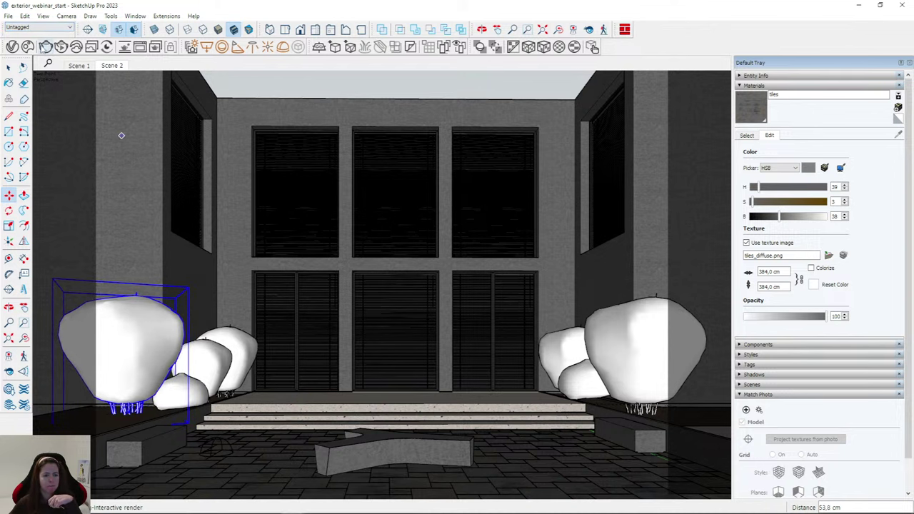
Run a V-Ray interactive render of Scene 2 to check the plants, viewing it enlarged, and stop it.
{"action": "left_click", "coordinate": [45, 47]}
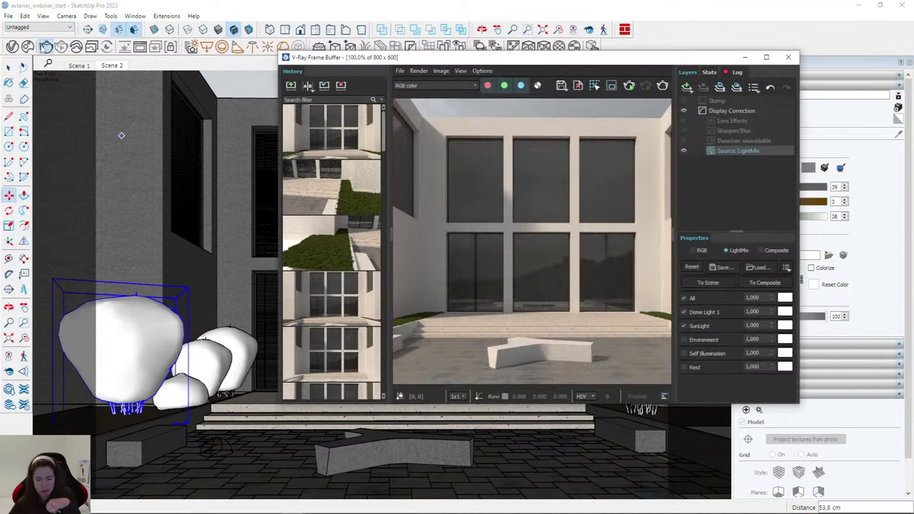
{"action": "double_click", "coordinate": [468, 59]}
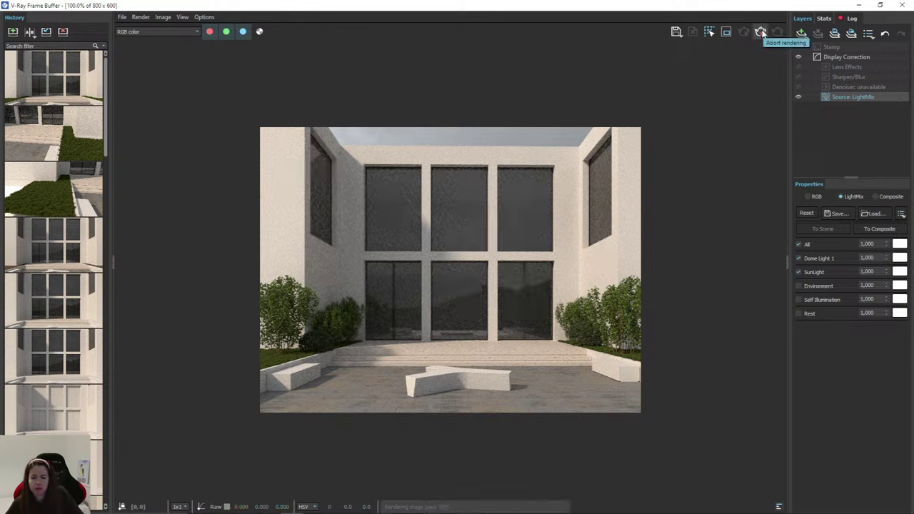
{"action": "left_click", "coordinate": [860, 5]}
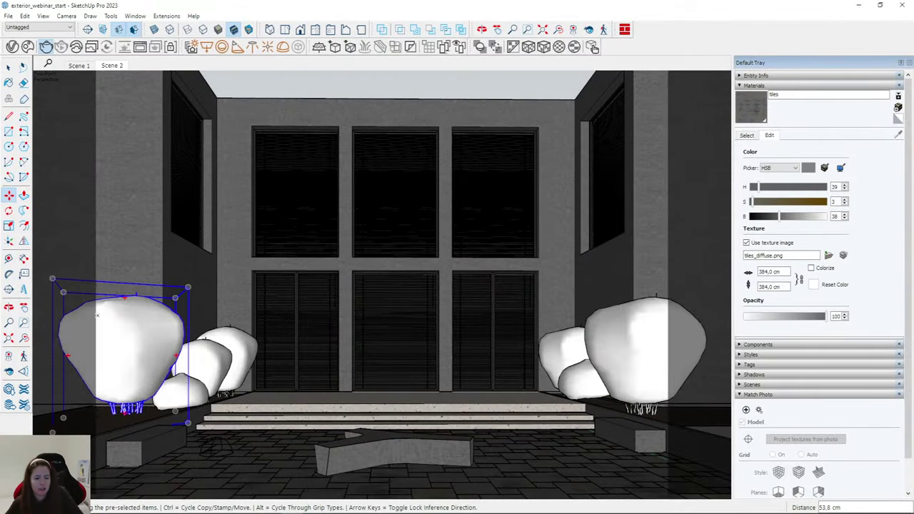
Scale the outer hazel in the left bed uniformly by 1.10 and again by 1.25.
{"action": "key", "text": "s"}
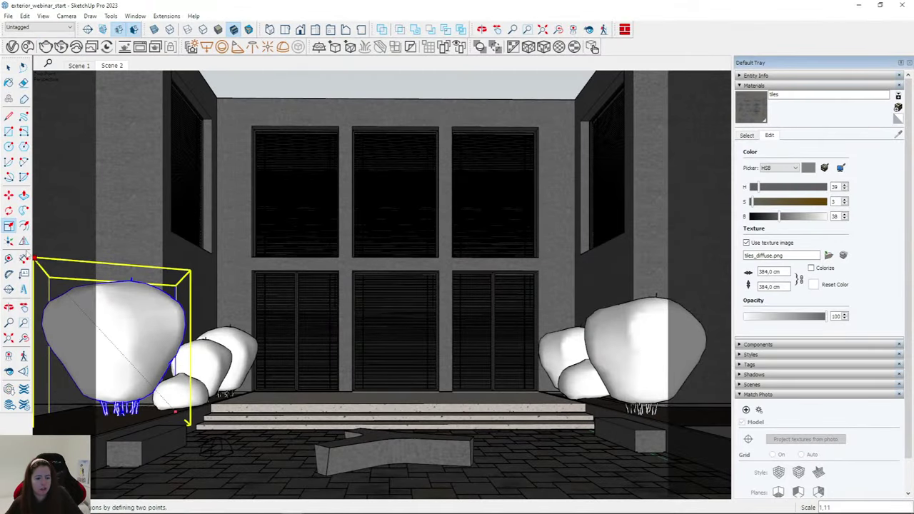
{"action": "left_click", "coordinate": [51, 261]}
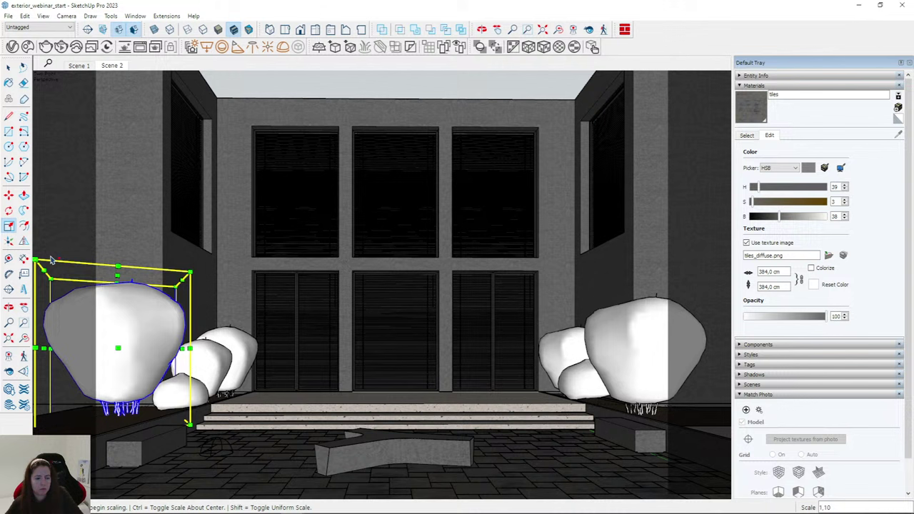
{"action": "left_click", "coordinate": [190, 274]}
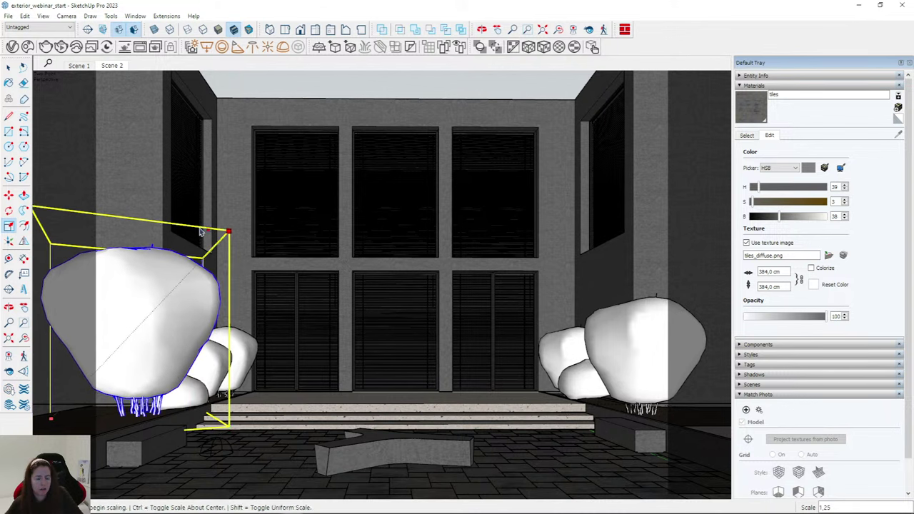
{"action": "left_click", "coordinate": [201, 231]}
Move the enlarged hazel outward from the steps and back toward the house in the left bed.
{"action": "key", "text": "m"}
{"action": "left_click", "coordinate": [333, 391]}
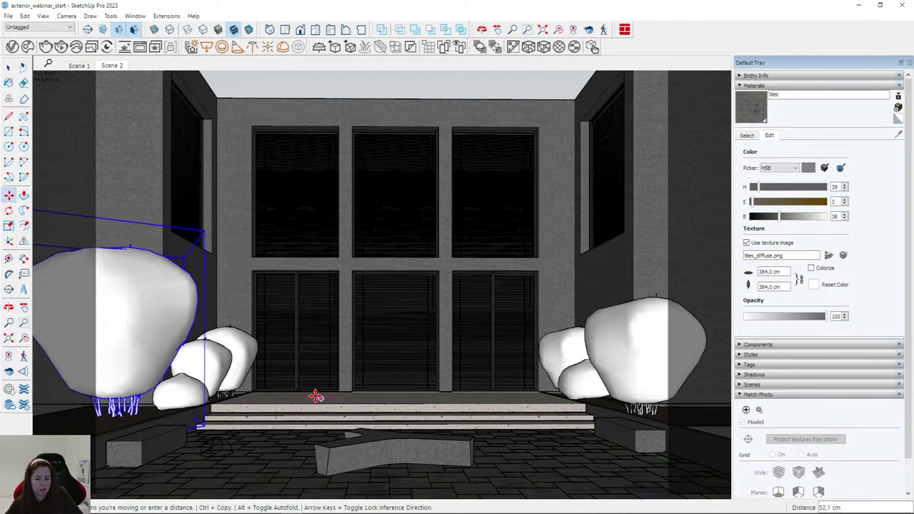
{"action": "left_click", "coordinate": [151, 408]}
{"action": "left_click", "coordinate": [160, 414]}
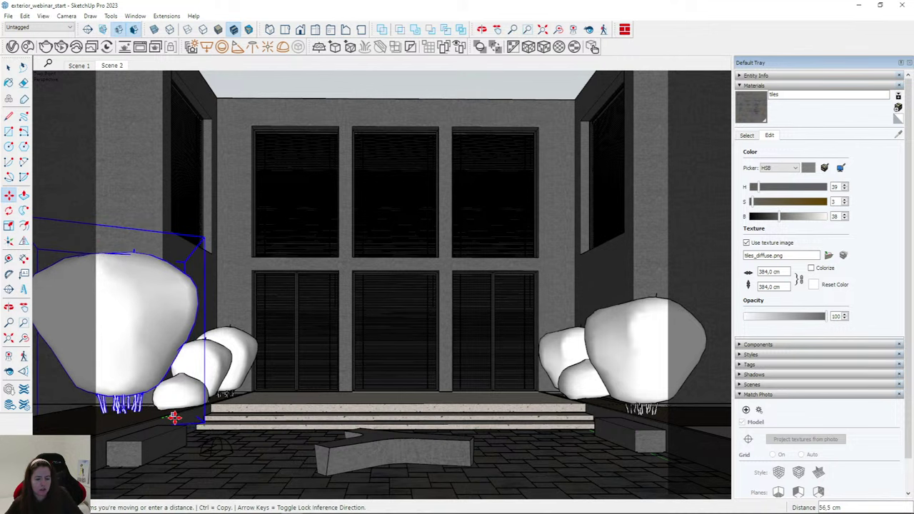
{"action": "left_click", "coordinate": [174, 418]}
Move the large front hazel in the right bed about 68 cm outward from the steps.
{"action": "key", "text": "space"}
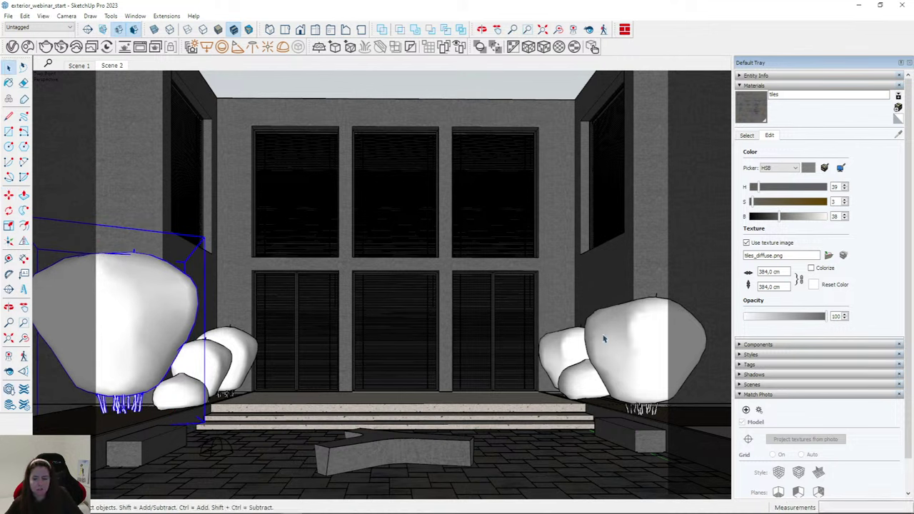
{"action": "left_click", "coordinate": [617, 340]}
{"action": "left_click", "coordinate": [9, 195]}
{"action": "left_click", "coordinate": [520, 466]}
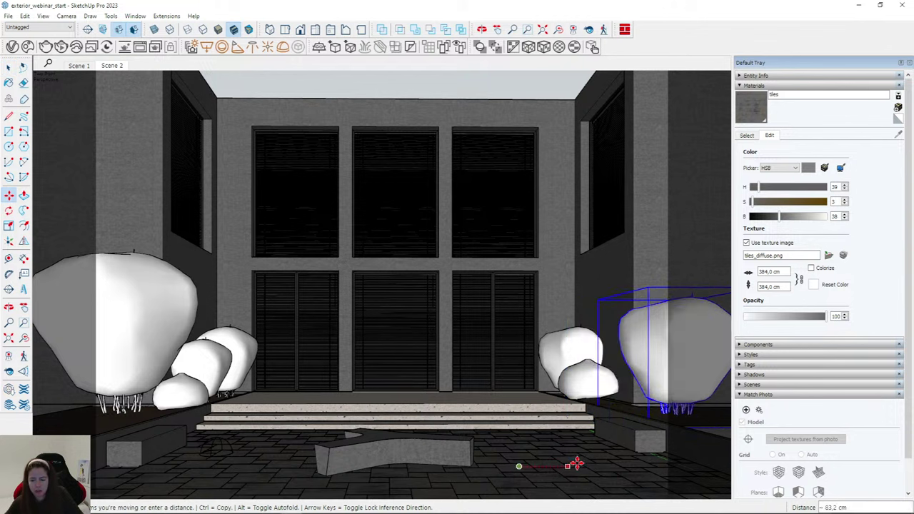
{"action": "key", "text": "ctrl"}
{"action": "key", "text": "ctrl"}
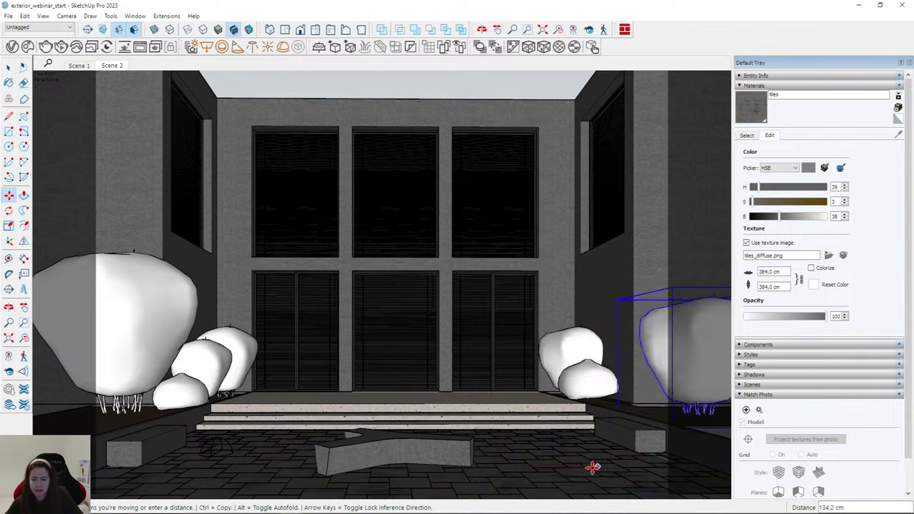
{"action": "left_click", "coordinate": [561, 467]}
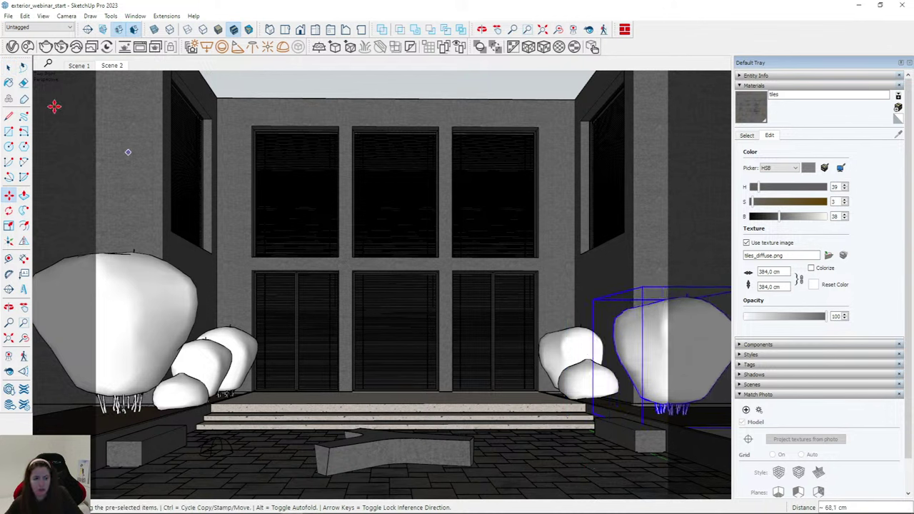
Scale the glossy abelia in the right bed uniformly by 0.78 and raise it about 19.4 cm onto the soil.
{"action": "key", "text": "space"}
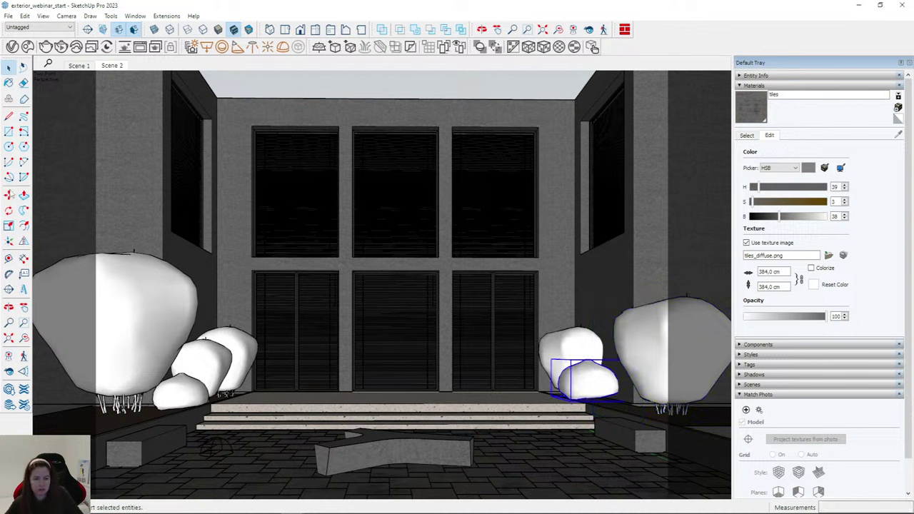
{"action": "left_click", "coordinate": [10, 195]}
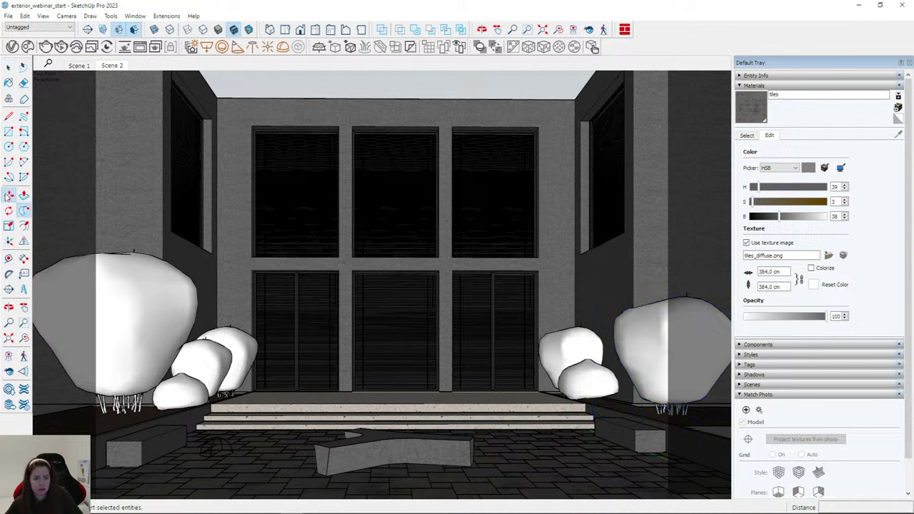
{"action": "left_click", "coordinate": [9, 67]}
{"action": "left_click", "coordinate": [11, 197]}
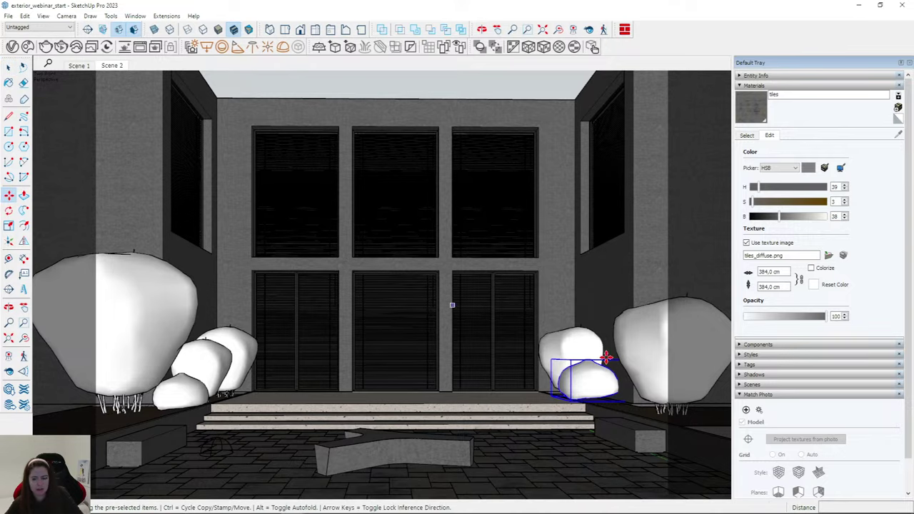
{"action": "scroll", "coordinate": [604, 375], "scroll_direction": "up", "scroll_amount": 5}
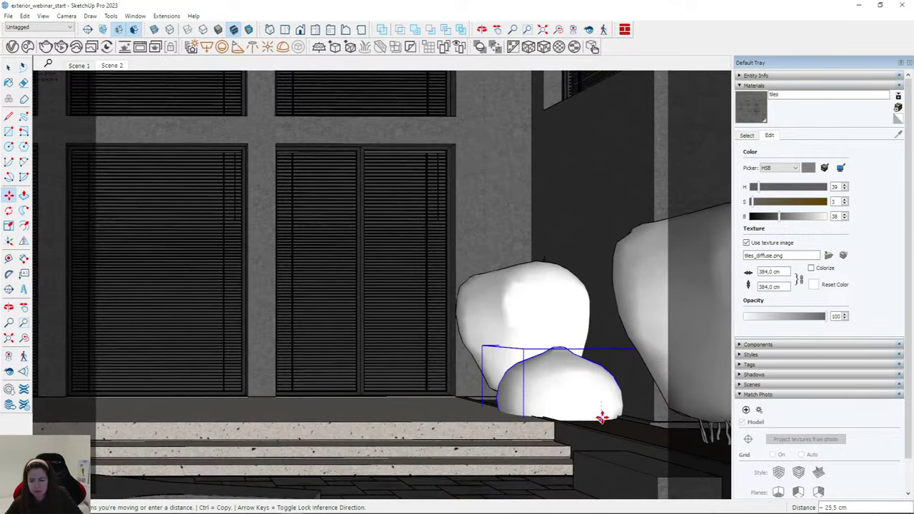
{"action": "key", "text": "Escape"}
{"action": "left_click", "coordinate": [10, 226]}
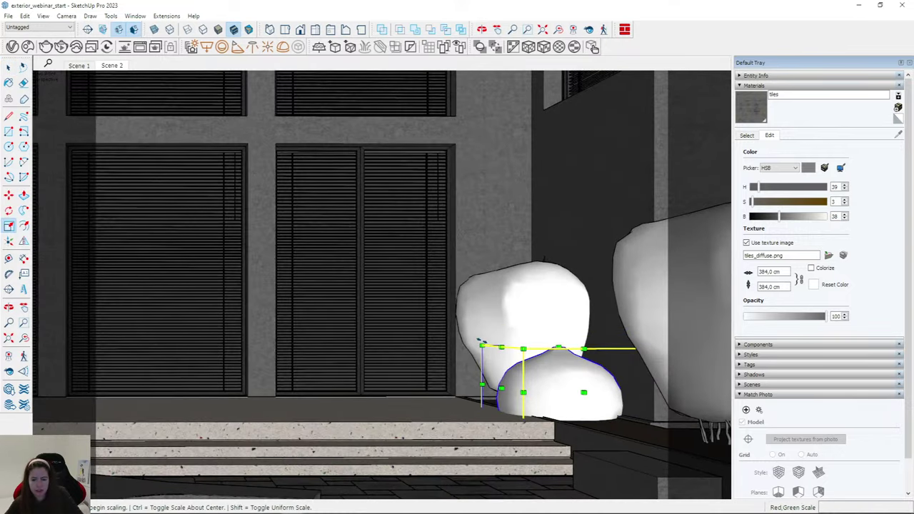
{"action": "left_click_drag", "start_coordinate": [482, 345], "coordinate": [524, 360]}
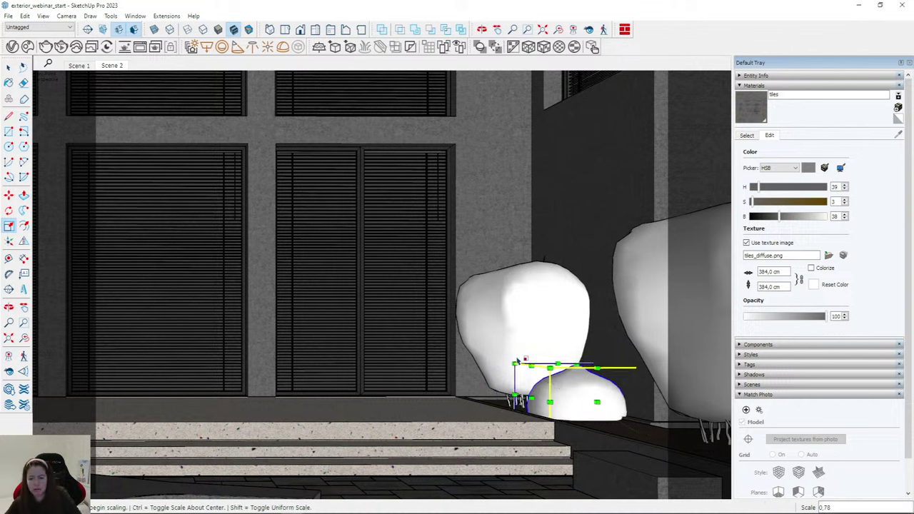
{"action": "left_click", "coordinate": [10, 196]}
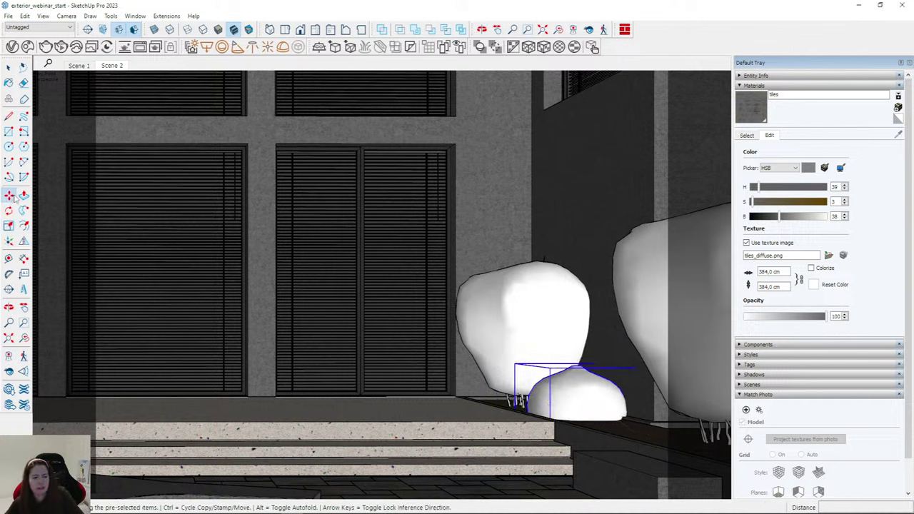
{"action": "left_click", "coordinate": [601, 323]}
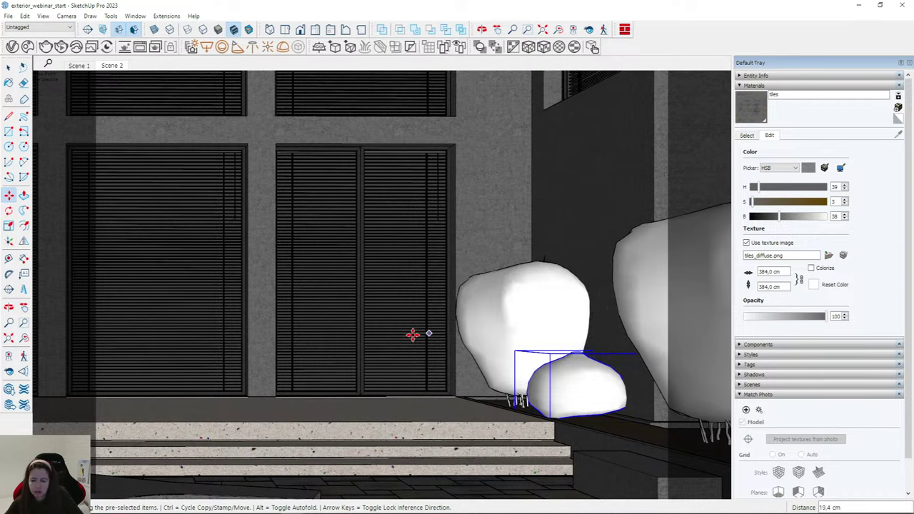
Copy the small abelia along the right bed toward the large hazel and rotate the copy by 105°.
{"action": "middle_click_drag", "start_coordinate": [413, 335], "coordinate": [576, 426]}
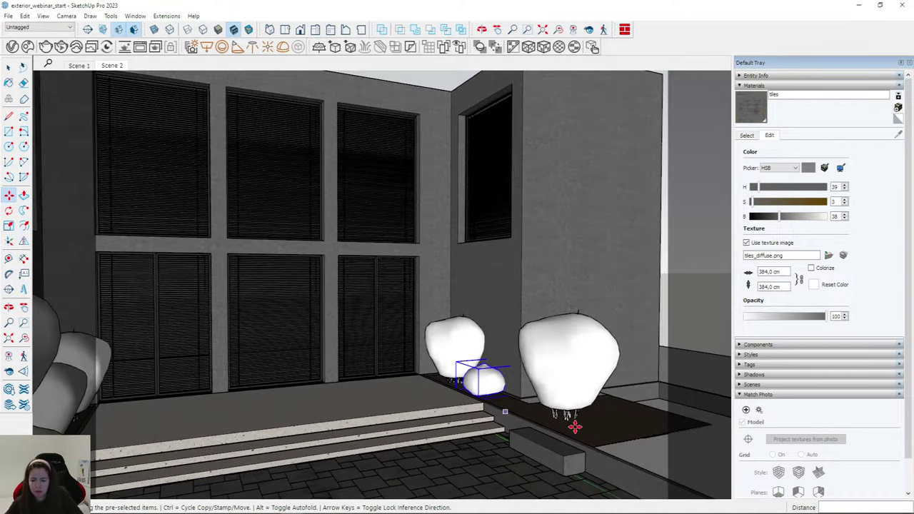
{"action": "key", "text": "ctrl"}
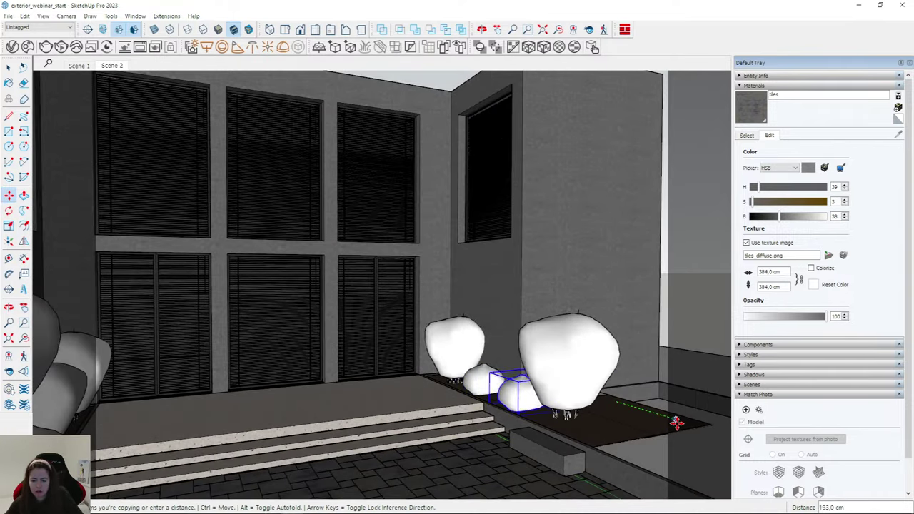
{"action": "left_click", "coordinate": [9, 210]}
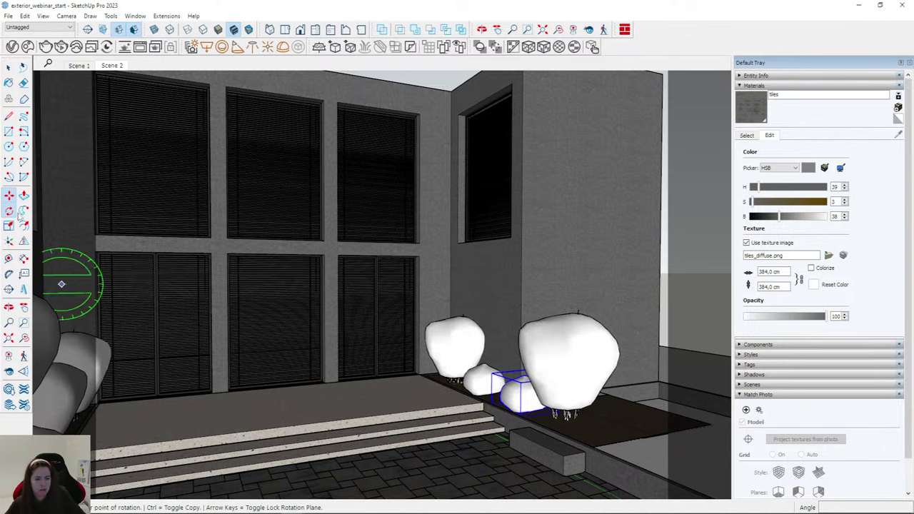
{"action": "scroll", "coordinate": [531, 417], "scroll_direction": "up", "scroll_amount": 4}
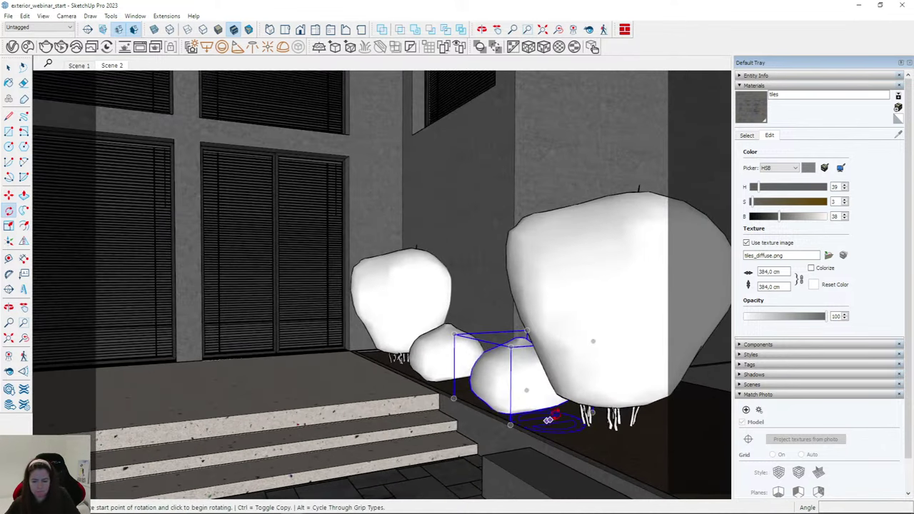
{"action": "left_click", "coordinate": [562, 420]}
{"action": "left_click", "coordinate": [632, 340]}
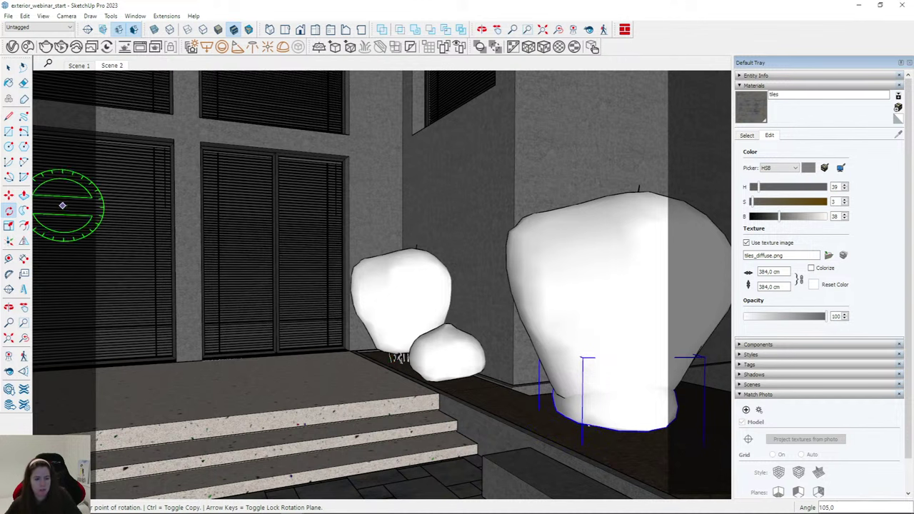
Move the rotated glossy abelia copy clear of the large hazel and along the bed's front edge toward the other small abelia.
{"action": "left_click", "coordinate": [9, 195]}
{"action": "left_click", "coordinate": [286, 393]}
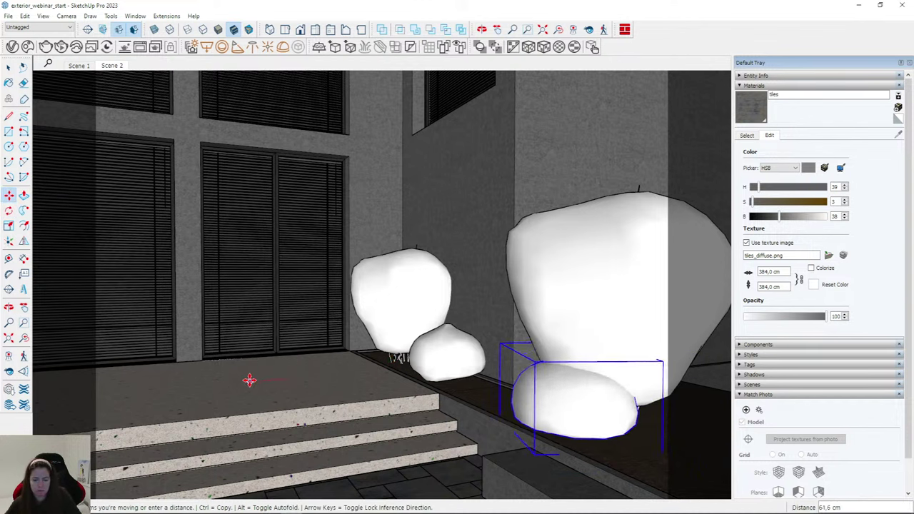
{"action": "left_click", "coordinate": [250, 379]}
{"action": "left_click", "coordinate": [520, 429]}
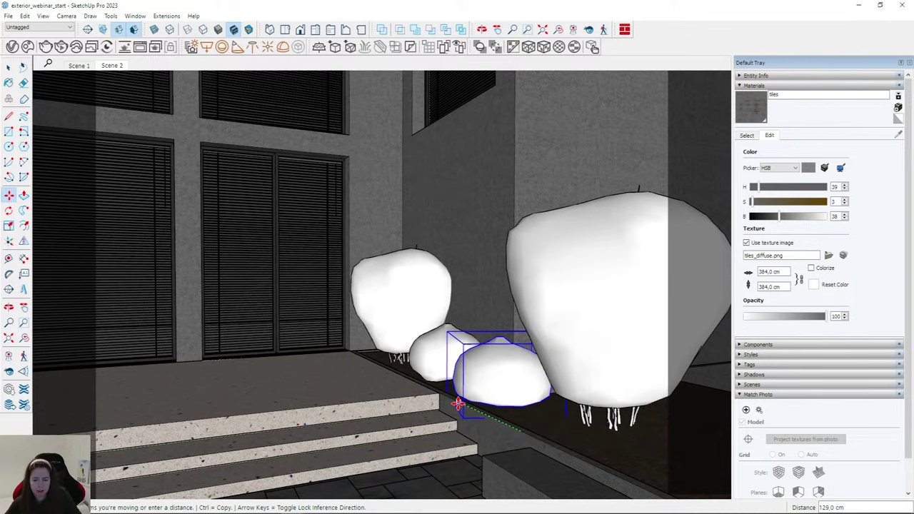
{"action": "left_click", "coordinate": [462, 402]}
{"action": "left_click", "coordinate": [367, 377]}
{"action": "left_click", "coordinate": [364, 380]}
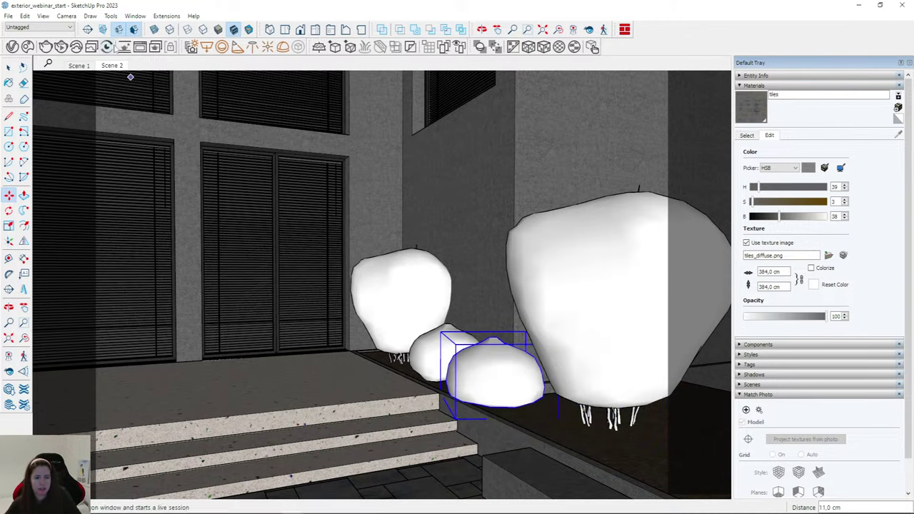
Restore the Scene 2 view and start a V-Ray render of it.
{"action": "left_click", "coordinate": [112, 65]}
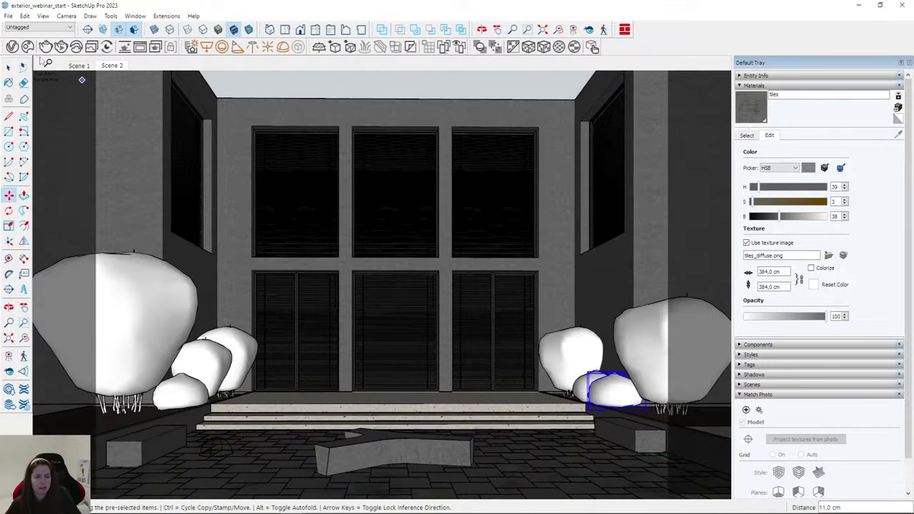
{"action": "left_click", "coordinate": [45, 46]}
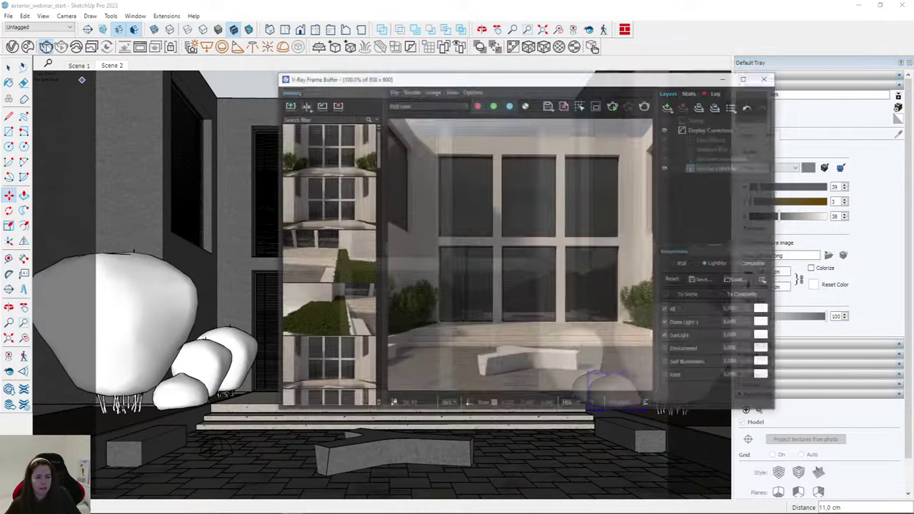
Search the Chaos Cosmos vegetation assets for "english oak".
{"action": "left_click", "coordinate": [28, 47]}
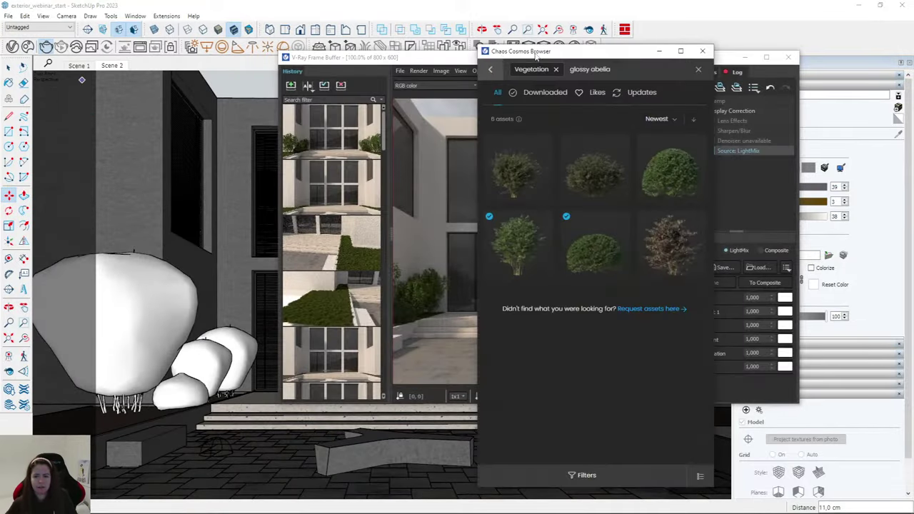
{"action": "left_click_drag", "start_coordinate": [537, 56], "coordinate": [274, 46]}
{"action": "left_click", "coordinate": [234, 55]}
{"action": "left_click", "coordinate": [351, 60]}
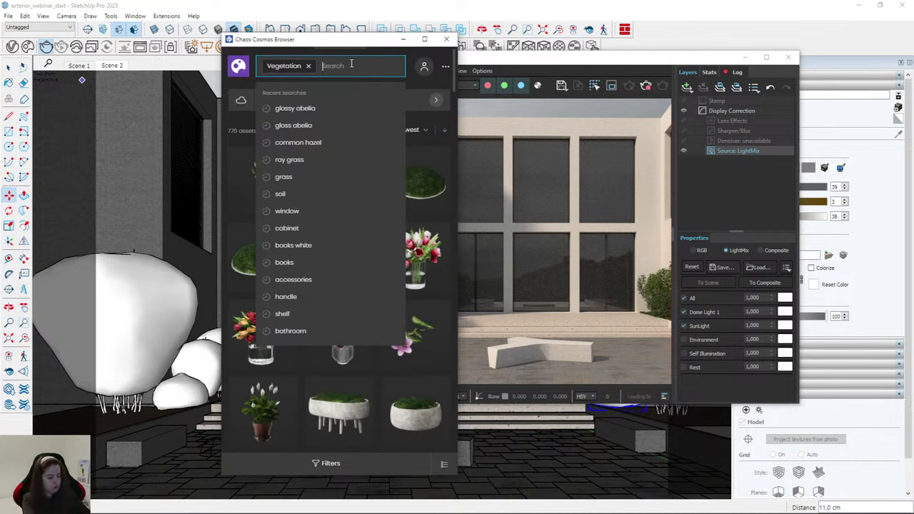
{"action": "type", "text": "english oak"}
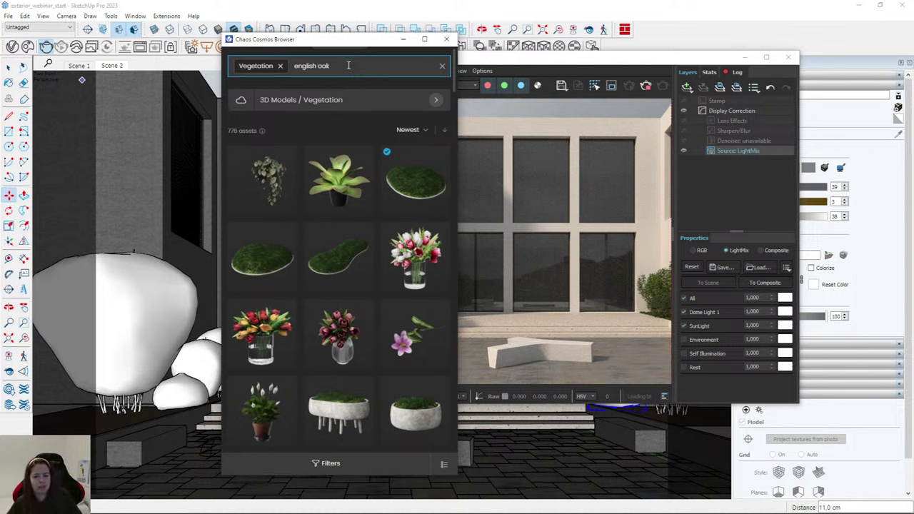
{"action": "key", "text": "Return"}
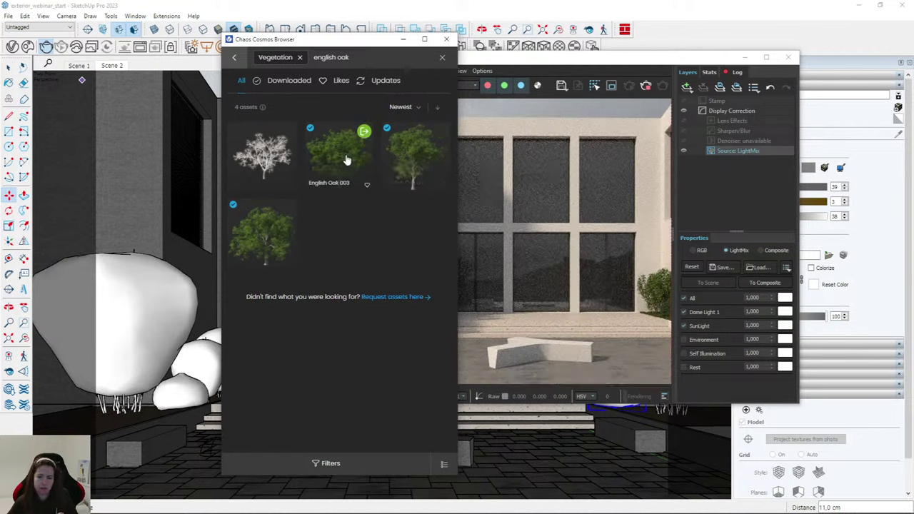
Enlarge the render window, check the planting on both sides of the steps, and stop the render.
{"action": "left_click", "coordinate": [528, 66]}
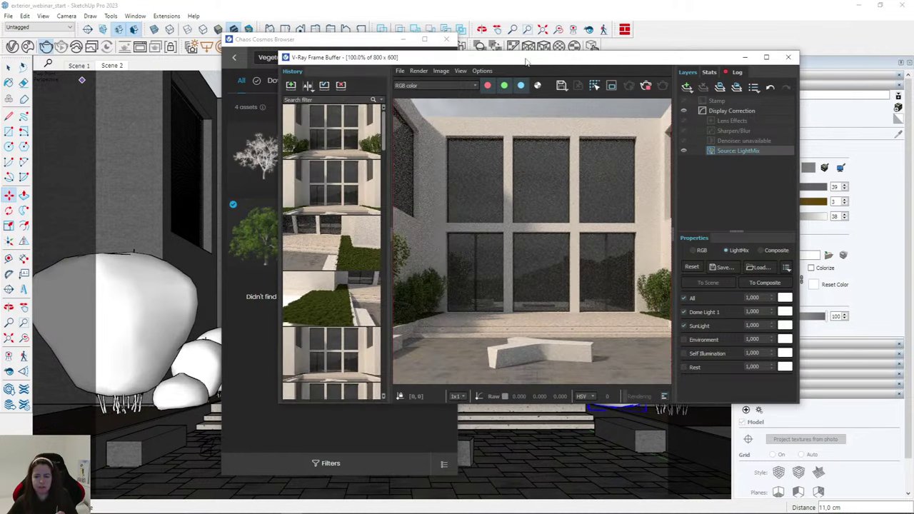
{"action": "double_click", "coordinate": [525, 64]}
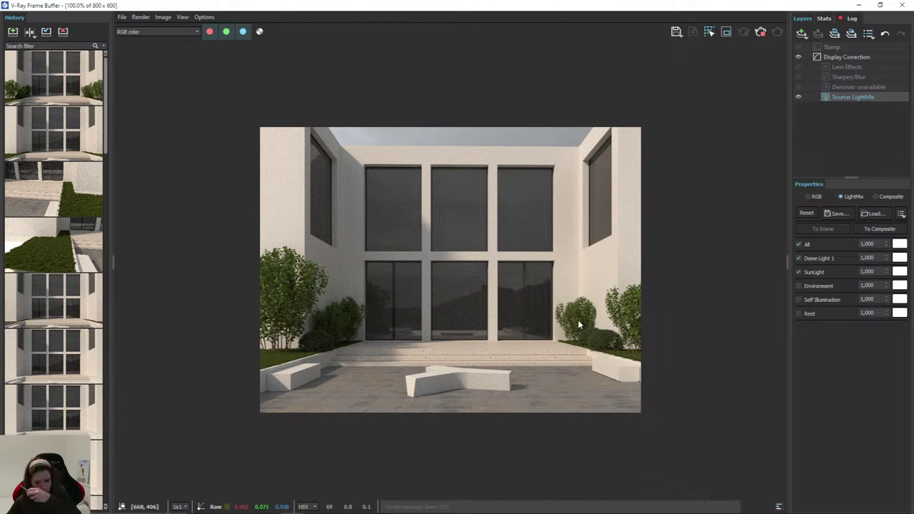
{"action": "left_click", "coordinate": [762, 33]}
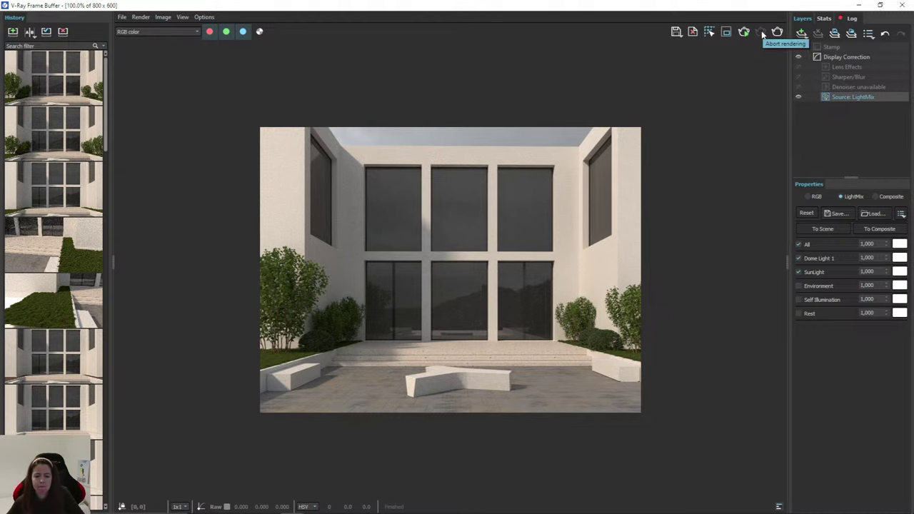
Import English Oak 003 from Cosmos and place it on the ground off the left front of the house.
{"action": "left_click", "coordinate": [858, 6]}
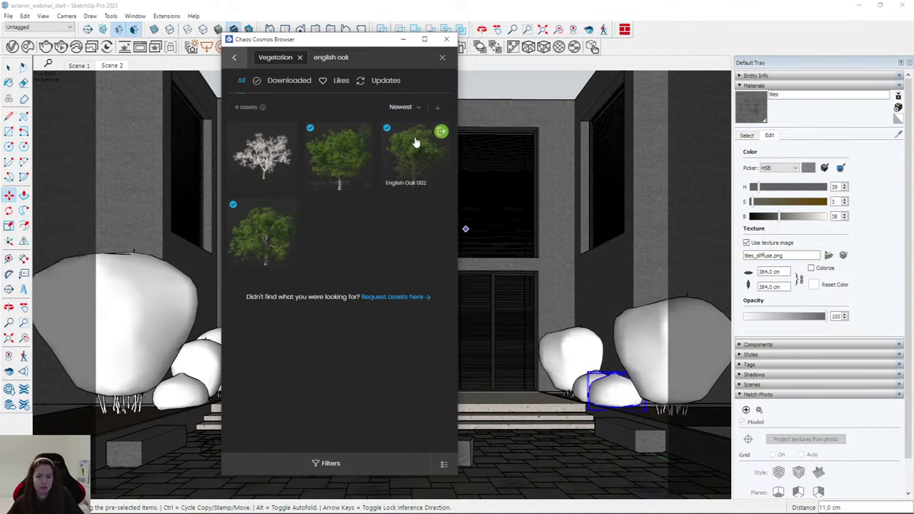
{"action": "left_click", "coordinate": [365, 129]}
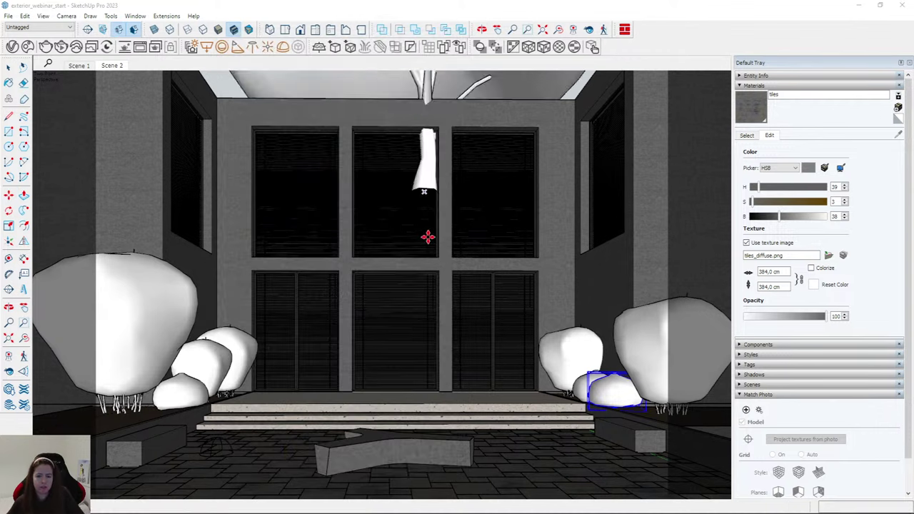
{"action": "scroll", "coordinate": [429, 236], "scroll_direction": "up", "scroll_amount": 2}
{"action": "scroll", "coordinate": [402, 236], "scroll_direction": "down", "scroll_amount": 10}
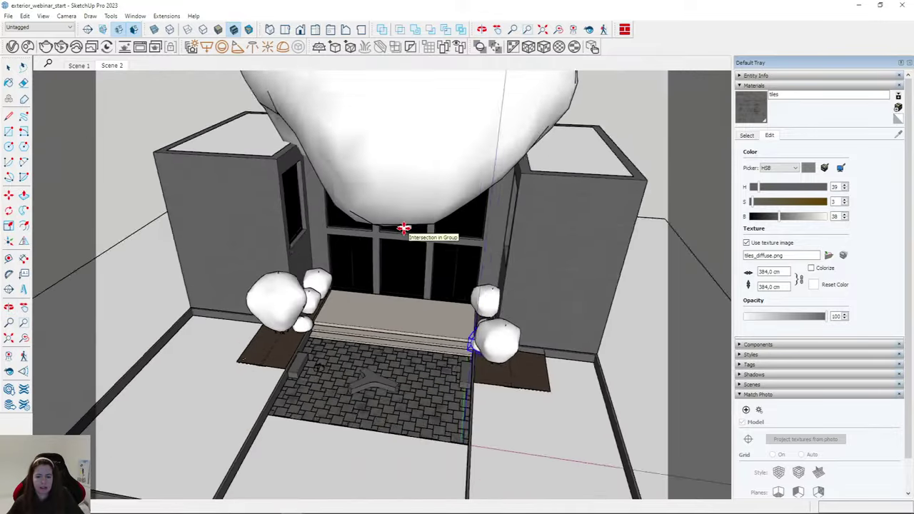
{"action": "scroll", "coordinate": [371, 350], "scroll_direction": "up", "scroll_amount": 2}
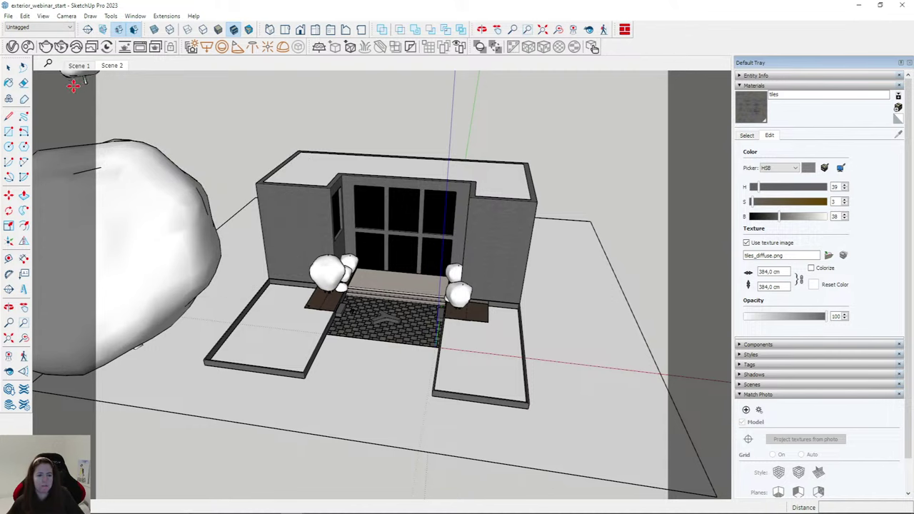
Return to the Scene 2 view and start an interactive V-Ray render.
{"action": "left_click", "coordinate": [112, 65]}
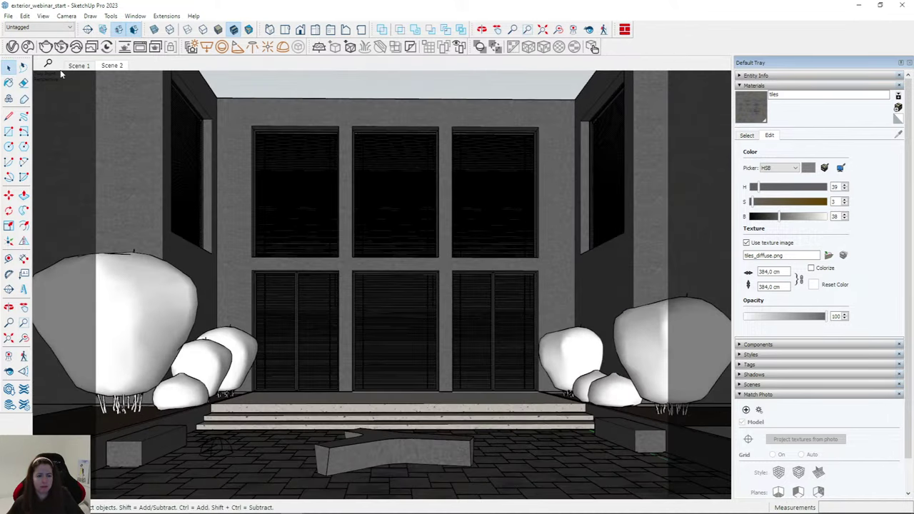
{"action": "left_click", "coordinate": [61, 47]}
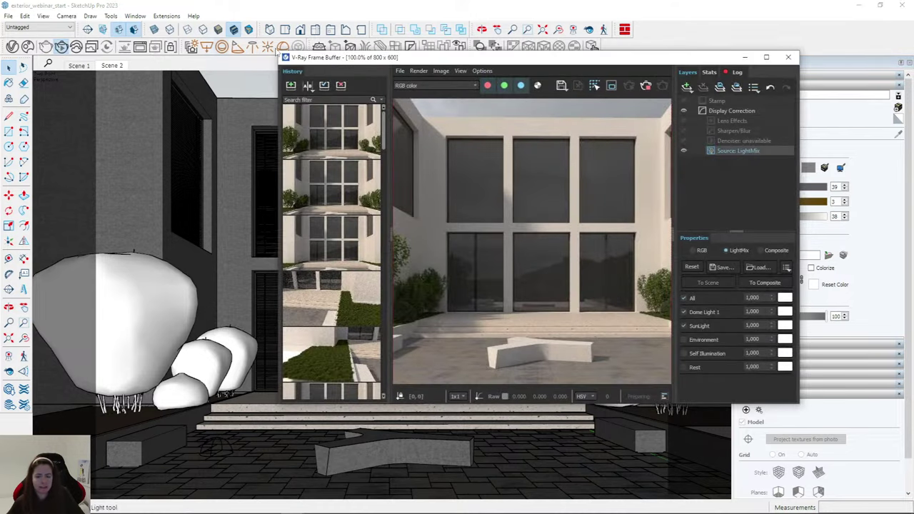
Collapse the render window's history and layers panels and place the window beside the model view.
{"action": "double_click", "coordinate": [423, 60]}
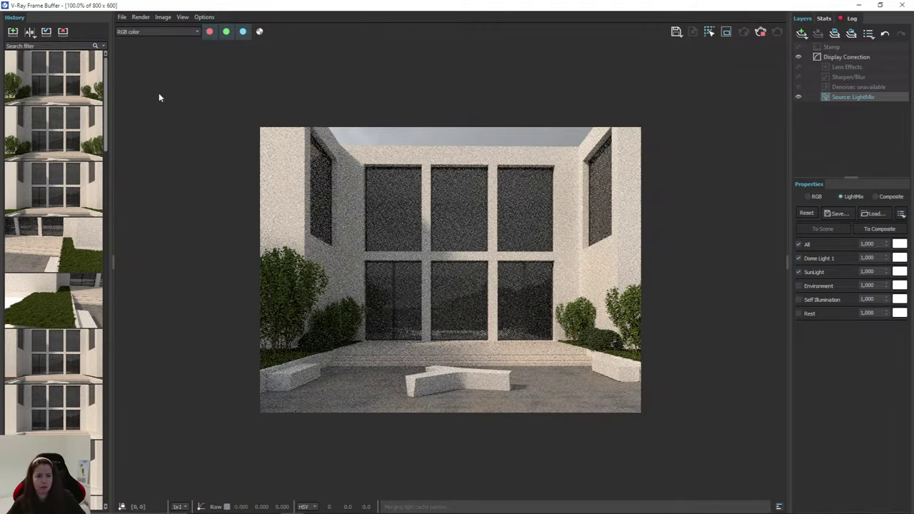
{"action": "left_click", "coordinate": [113, 261]}
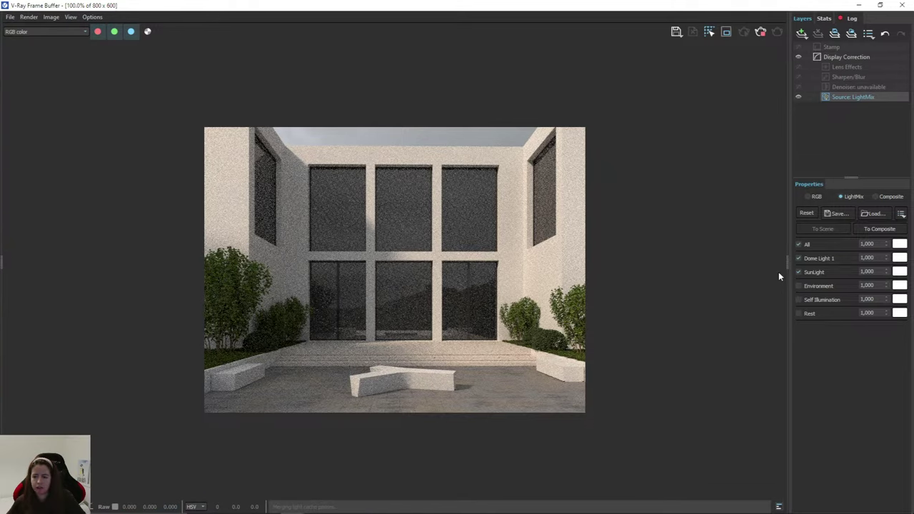
{"action": "left_click", "coordinate": [788, 265]}
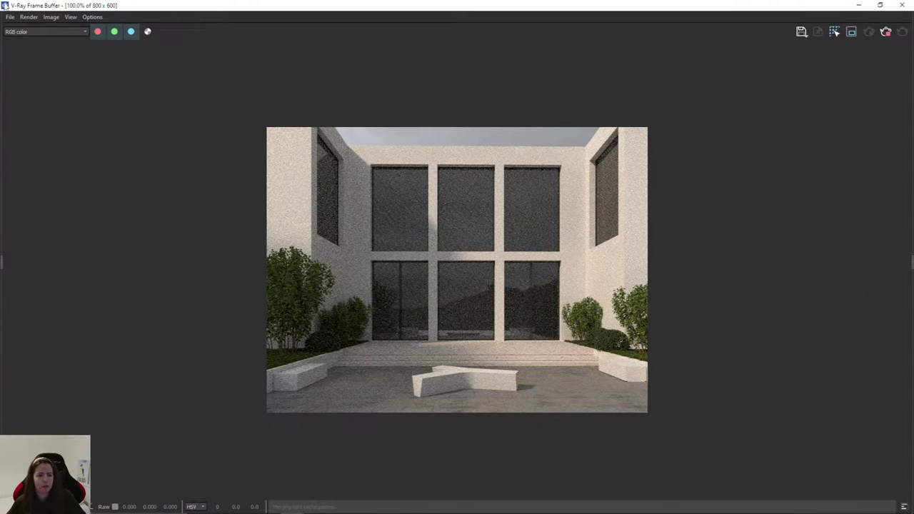
{"action": "double_click", "coordinate": [5, 5]}
{"action": "mouse_move", "coordinate": [327, 60]}
{"action": "left_mouse_down"}
{"action": "mouse_move", "coordinate": [466, 46]}
{"action": "mouse_move", "coordinate": [433, 55]}
{"action": "left_mouse_up"}
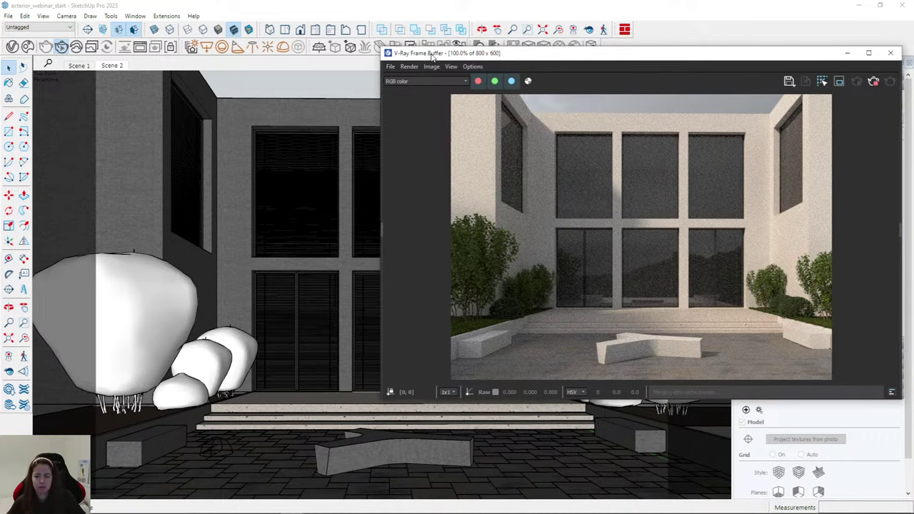
Lock the interactive render's camera to the Scene 2 view.
{"action": "left_click", "coordinate": [171, 47]}
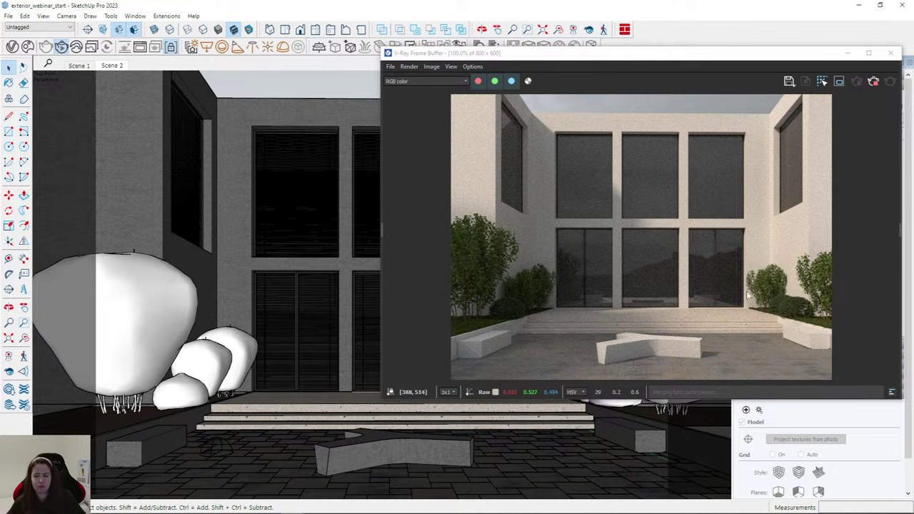
{"action": "mouse_move", "coordinate": [259, 202]}
{"action": "middle_mouse_down"}
{"action": "mouse_move", "coordinate": [285, 363]}
{"action": "mouse_move", "coordinate": [274, 229]}
{"action": "mouse_move", "coordinate": [268, 314]}
{"action": "mouse_move", "coordinate": [286, 184]}
{"action": "middle_mouse_up"}
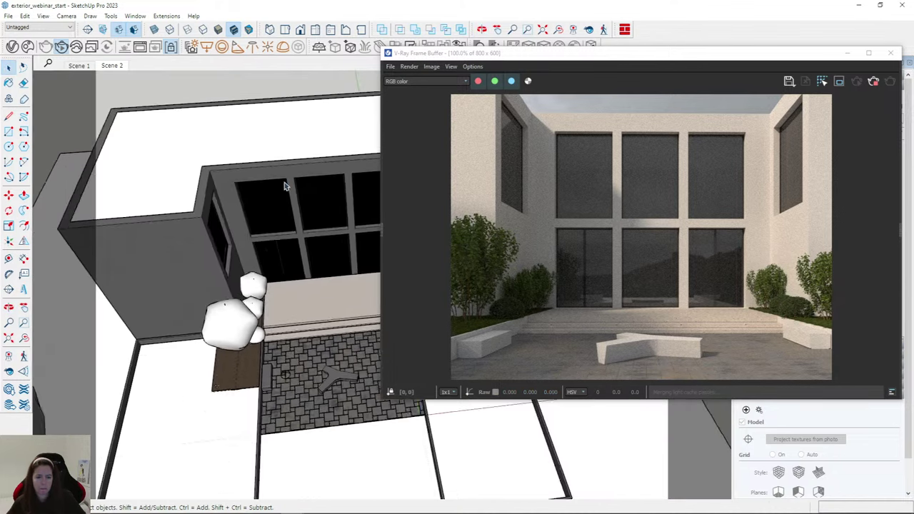
{"action": "scroll", "coordinate": [292, 190], "scroll_direction": "down", "scroll_amount": 6}
{"action": "key", "text": "space"}
{"action": "scroll", "coordinate": [292, 226], "scroll_direction": "down", "scroll_amount": 3}
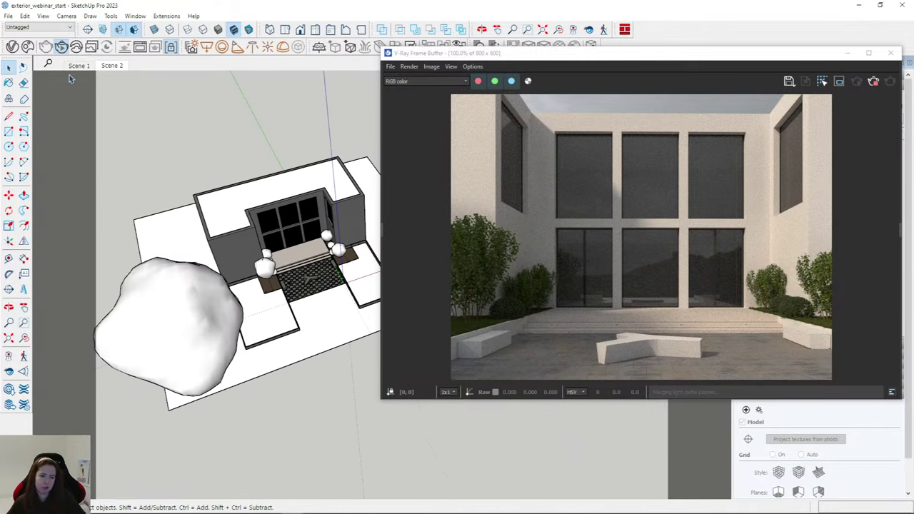
Move the oak parallel to the facade toward the courtyard by about 497 cm and another 286 cm.
{"action": "left_click", "coordinate": [175, 312]}
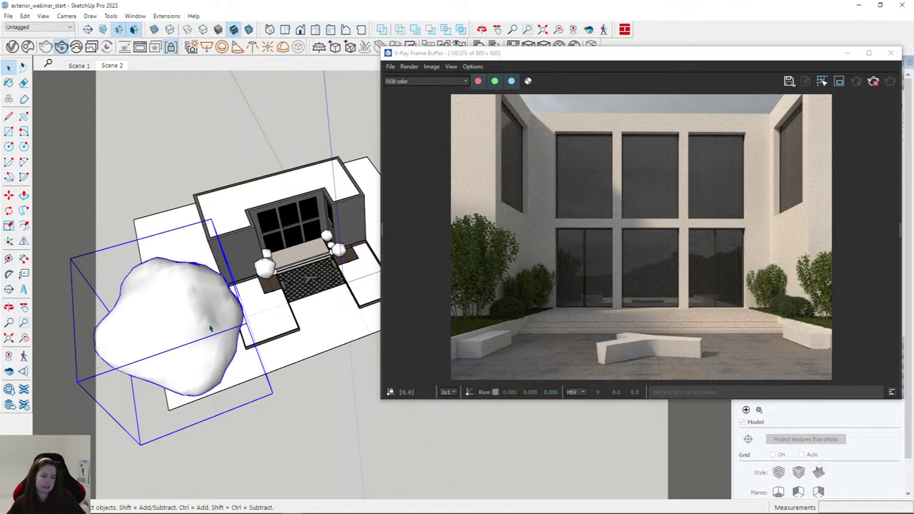
{"action": "left_click", "coordinate": [182, 418]}
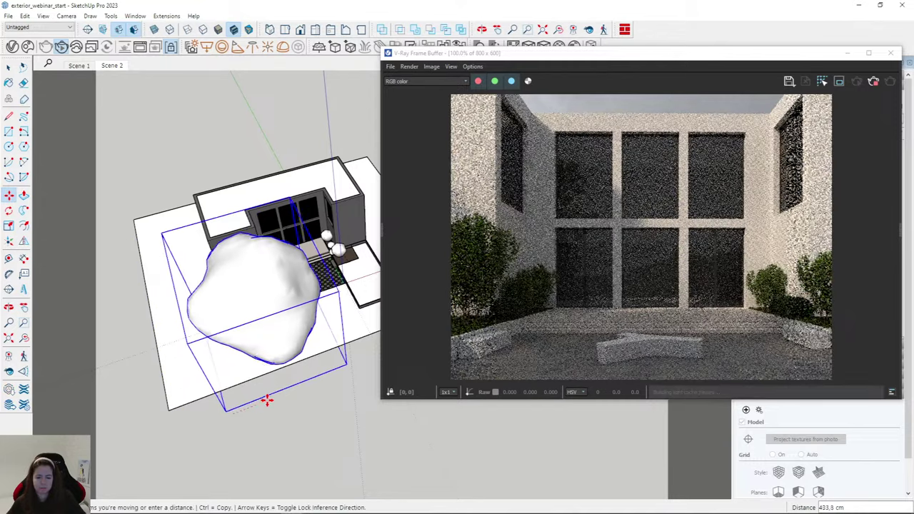
{"action": "left_click", "coordinate": [266, 400]}
{"action": "left_click", "coordinate": [266, 400]}
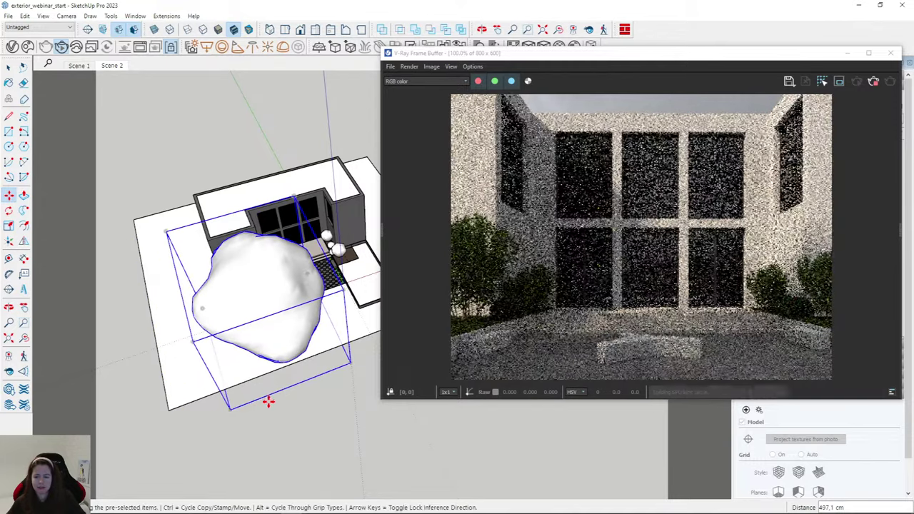
{"action": "left_click", "coordinate": [287, 397]}
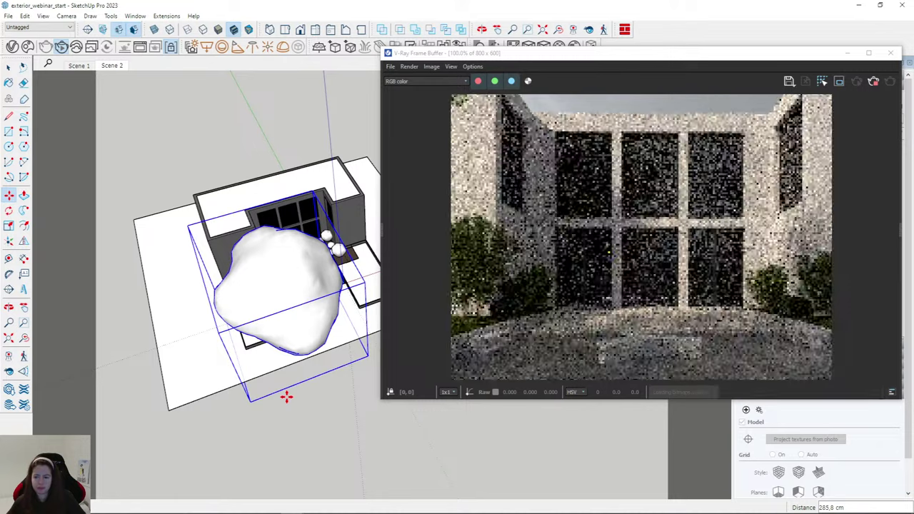
Move the oak about 330 cm closer to the house.
{"action": "mouse_move", "coordinate": [241, 388]}
{"action": "middle_mouse_down"}
{"action": "mouse_move", "coordinate": [358, 369]}
{"action": "mouse_move", "coordinate": [176, 367]}
{"action": "mouse_move", "coordinate": [331, 424]}
{"action": "middle_mouse_up"}
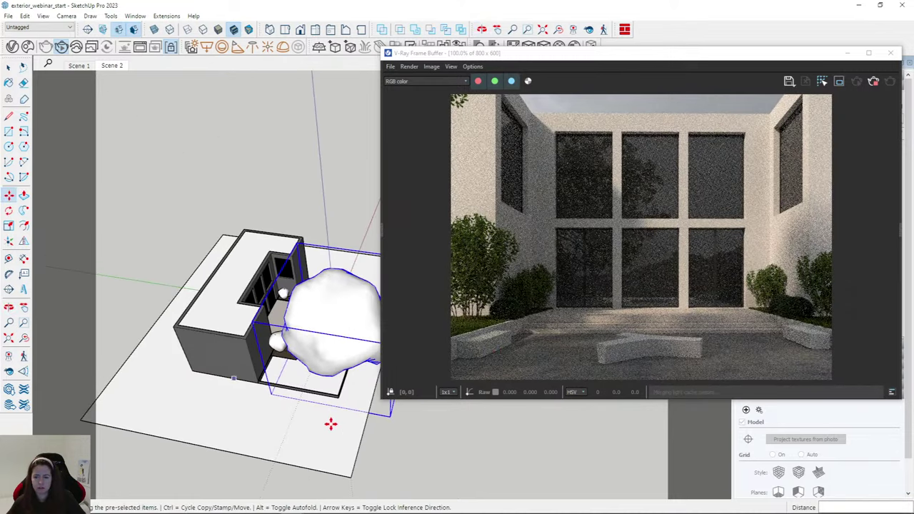
{"action": "left_click", "coordinate": [354, 432]}
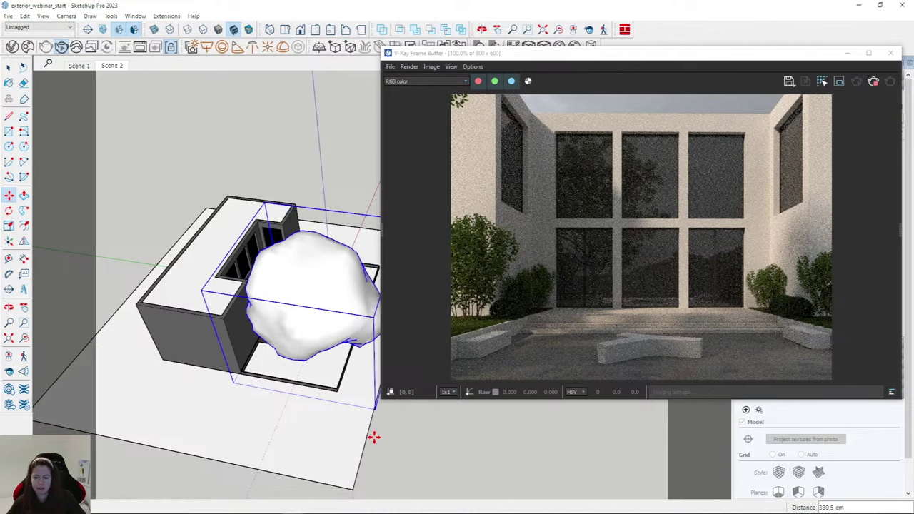
{"action": "left_click", "coordinate": [374, 435]}
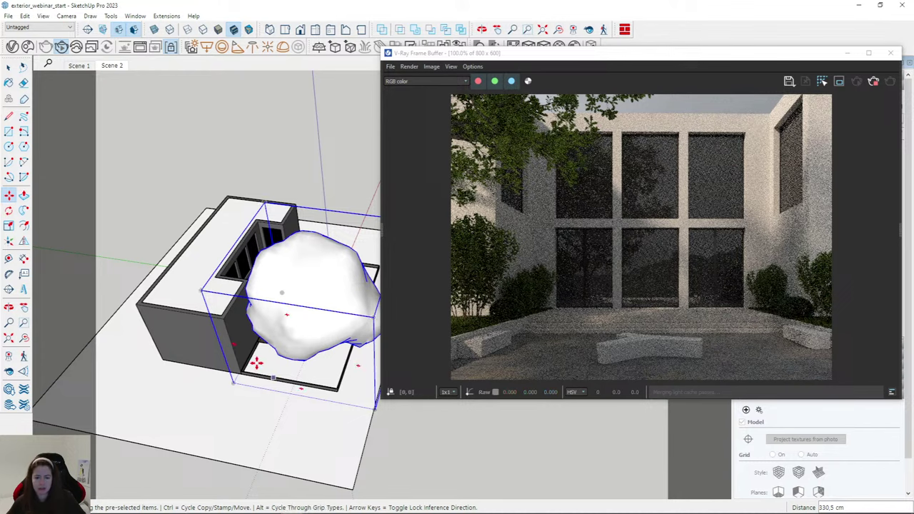
Reposition the oak farther from the facade at the front of the site, shifting it about 803.5 cm.
{"action": "mouse_move", "coordinate": [256, 363]}
{"action": "middle_mouse_down"}
{"action": "mouse_move", "coordinate": [160, 350]}
{"action": "mouse_move", "coordinate": [292, 322]}
{"action": "mouse_move", "coordinate": [88, 339]}
{"action": "mouse_move", "coordinate": [128, 333]}
{"action": "middle_mouse_up"}
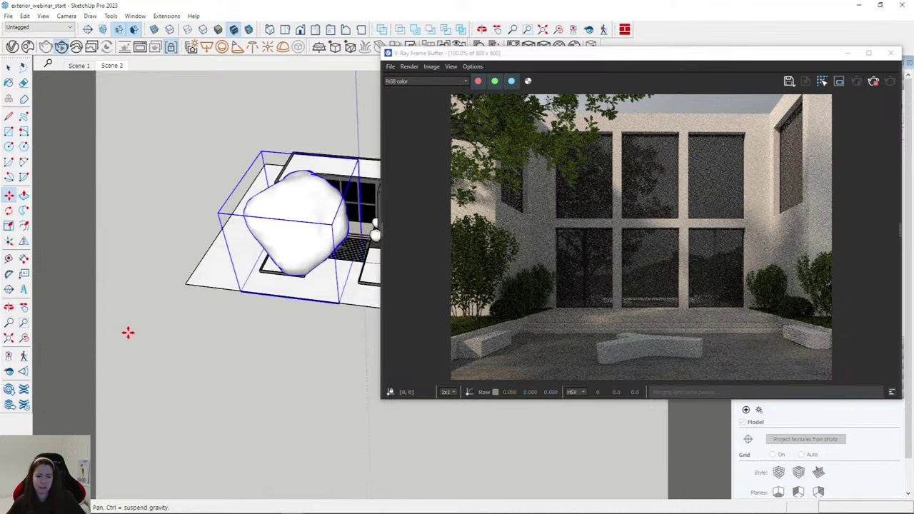
{"action": "scroll", "coordinate": [262, 231], "scroll_direction": "up", "scroll_amount": 6}
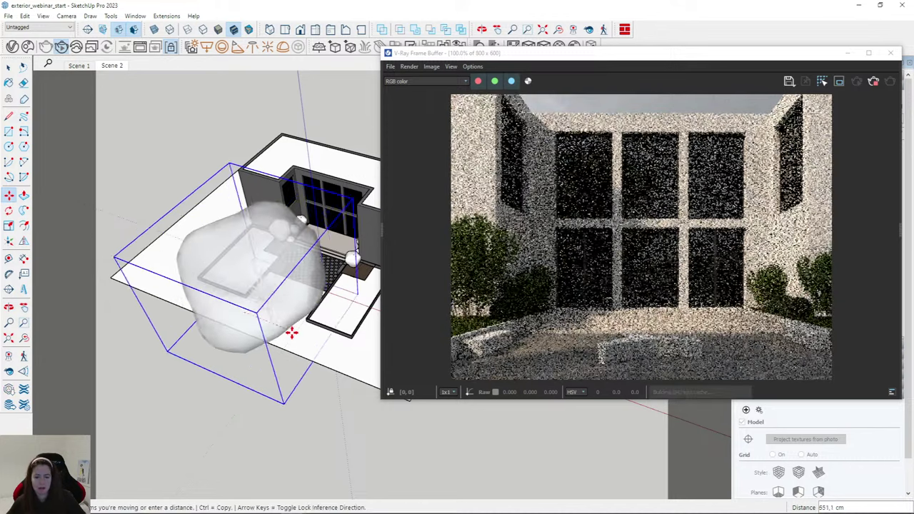
{"action": "left_click", "coordinate": [279, 325]}
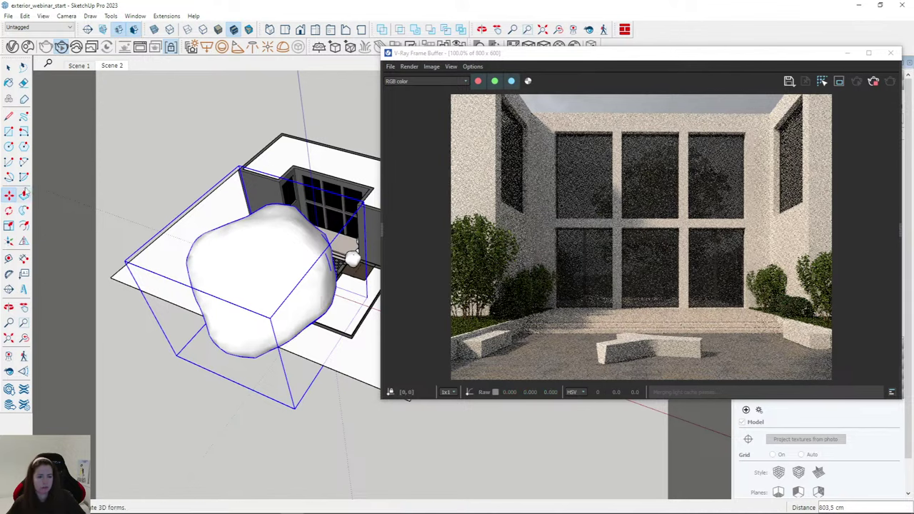
Scale the oak uniformly to 0.76 and move it about 255 cm toward the house.
{"action": "left_click", "coordinate": [9, 226]}
{"action": "left_click_drag", "start_coordinate": [362, 206], "coordinate": [316, 243]}
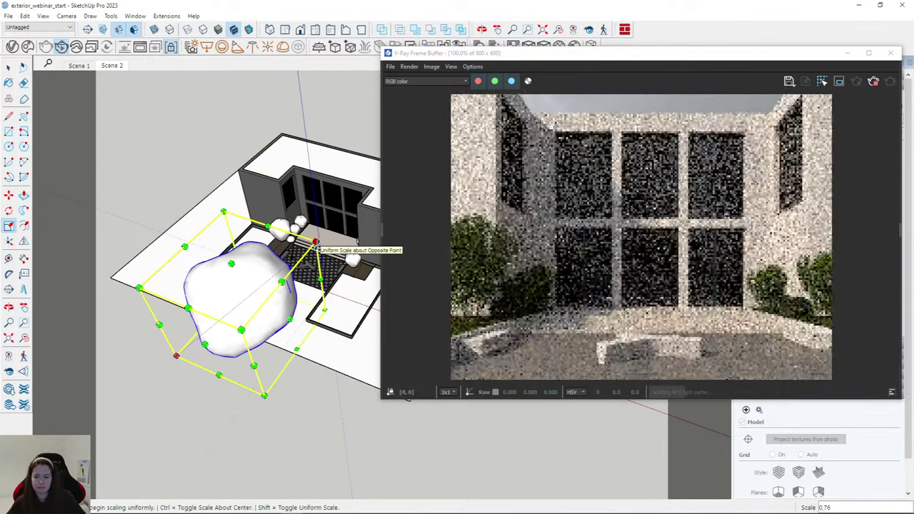
{"action": "left_click", "coordinate": [8, 194]}
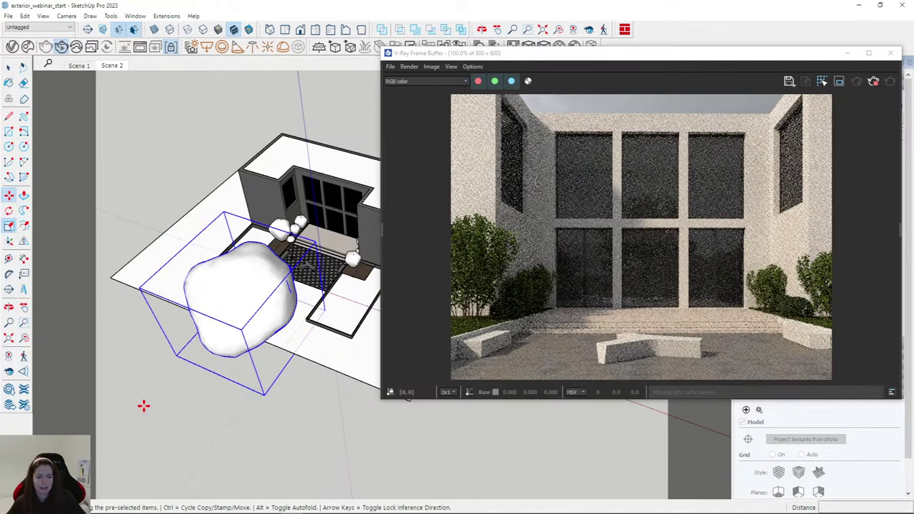
{"action": "left_click", "coordinate": [143, 405]}
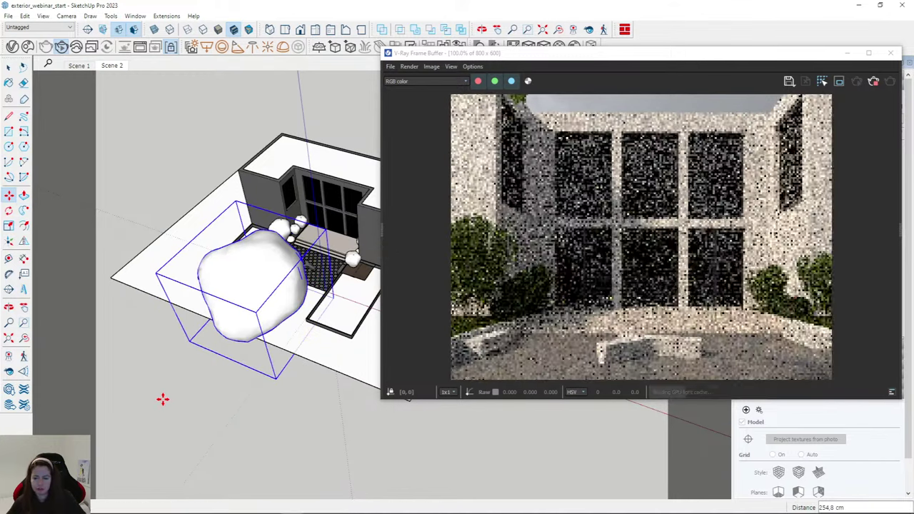
Shift the oak about 262 cm away from the courtyard and about 185 cm closer to the house.
{"action": "left_click", "coordinate": [276, 406]}
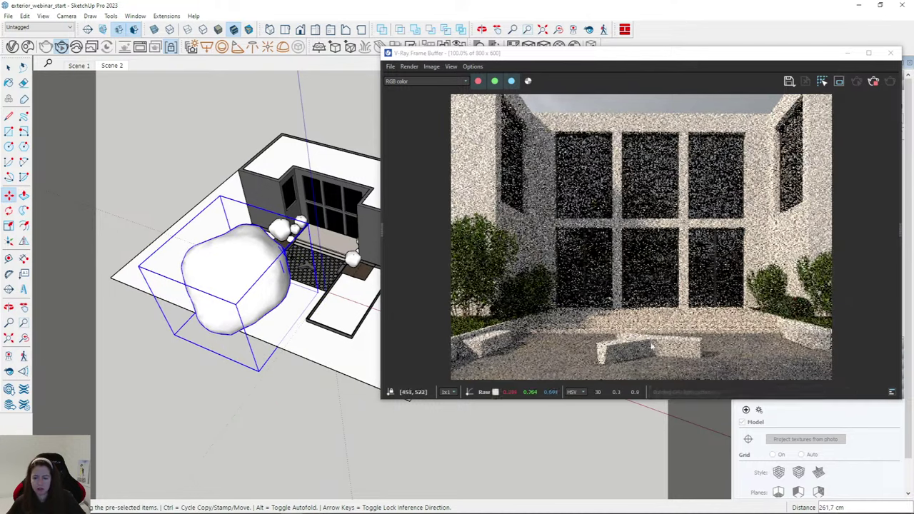
{"action": "left_click", "coordinate": [219, 383]}
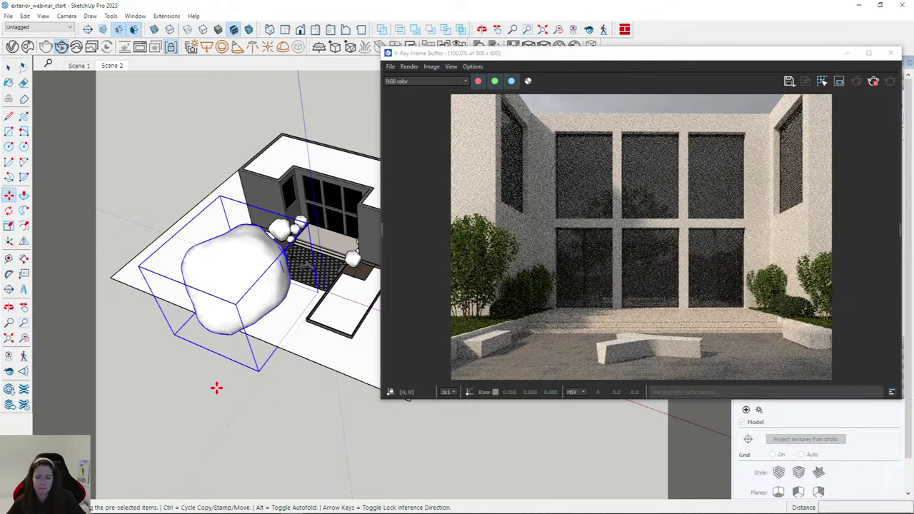
{"action": "left_click", "coordinate": [224, 380]}
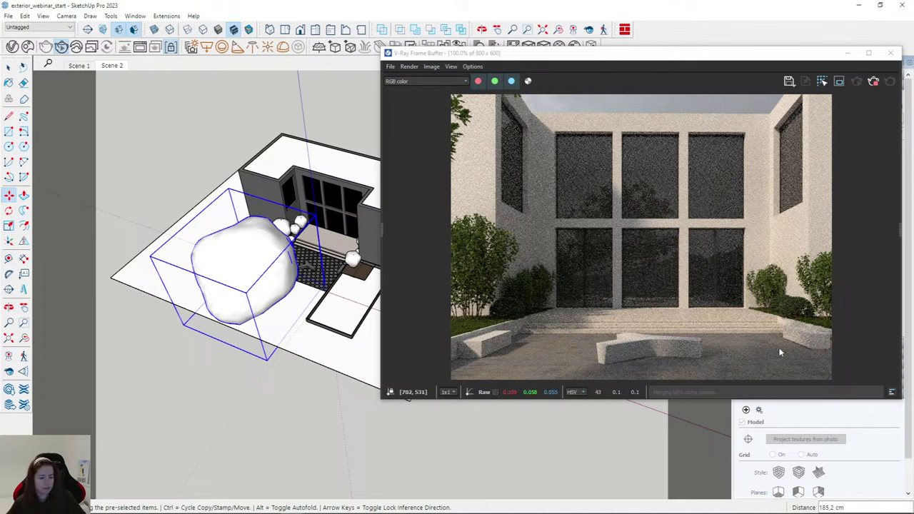
Move the oak outward beside the courtyard by about 642 cm and 469 cm, and adjust its position by another 133 cm.
{"action": "left_click", "coordinate": [307, 391]}
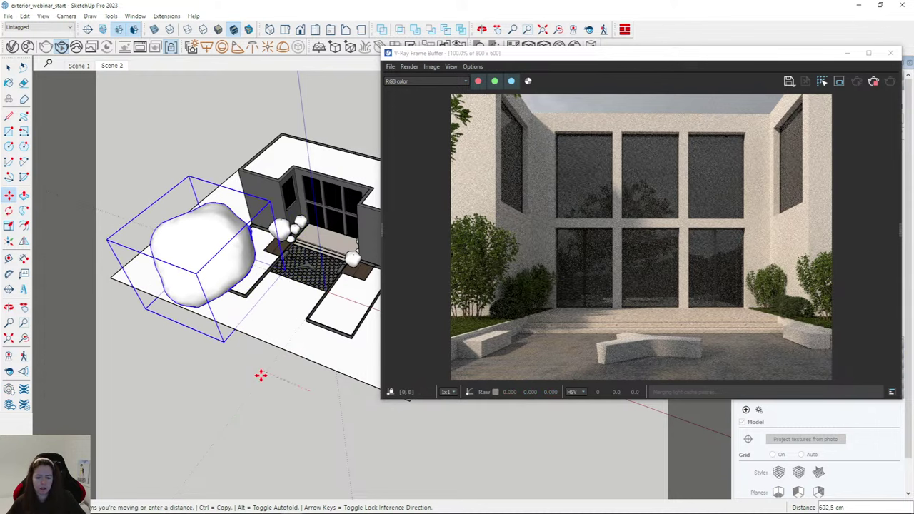
{"action": "left_click", "coordinate": [264, 376]}
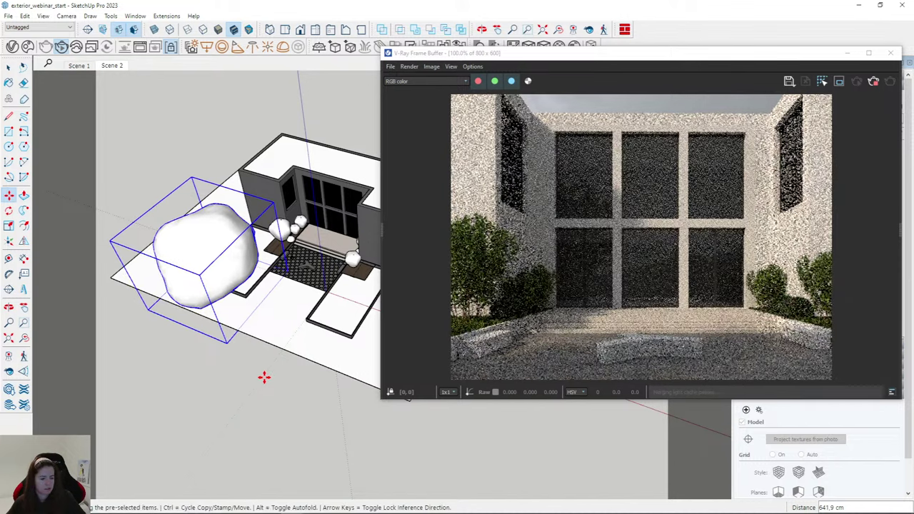
{"action": "left_click", "coordinate": [261, 393]}
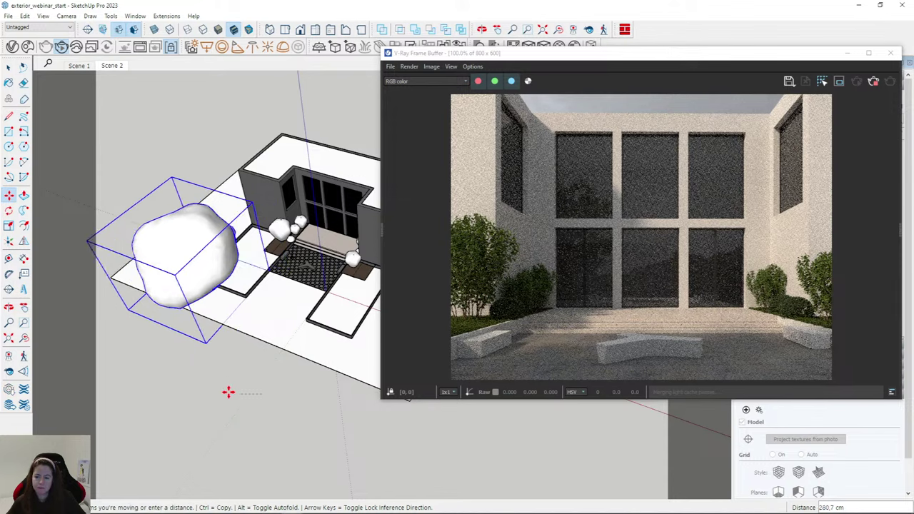
{"action": "left_click", "coordinate": [226, 388]}
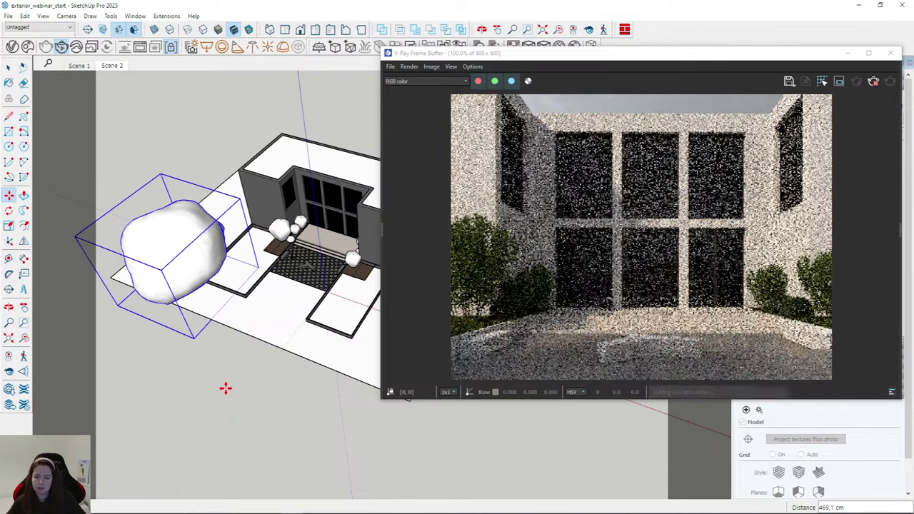
{"action": "left_click", "coordinate": [229, 382]}
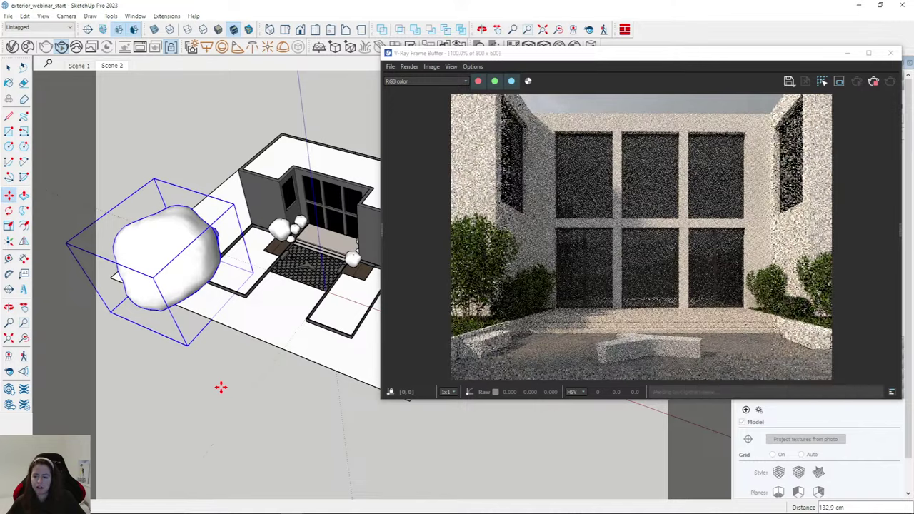
Copy the oak about 2174 cm along the front of the site to the opposite side of the courtyard.
{"action": "middle_click_drag", "start_coordinate": [213, 296], "coordinate": [221, 302]}
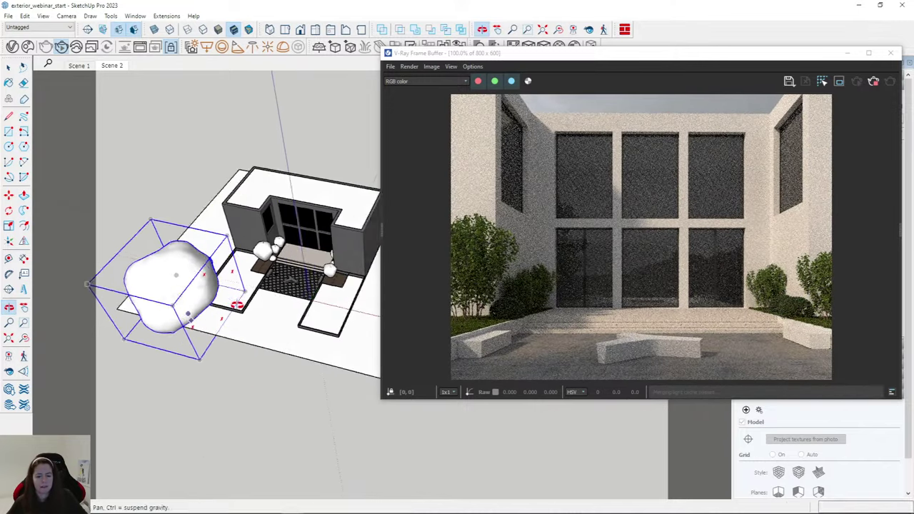
{"action": "key", "text": "ctrl"}
{"action": "left_click", "coordinate": [211, 318]}
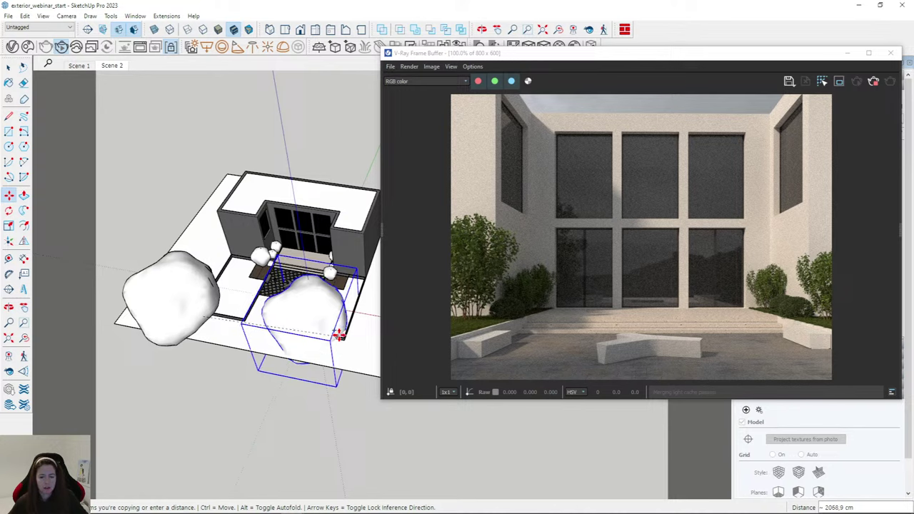
{"action": "left_click", "coordinate": [339, 334]}
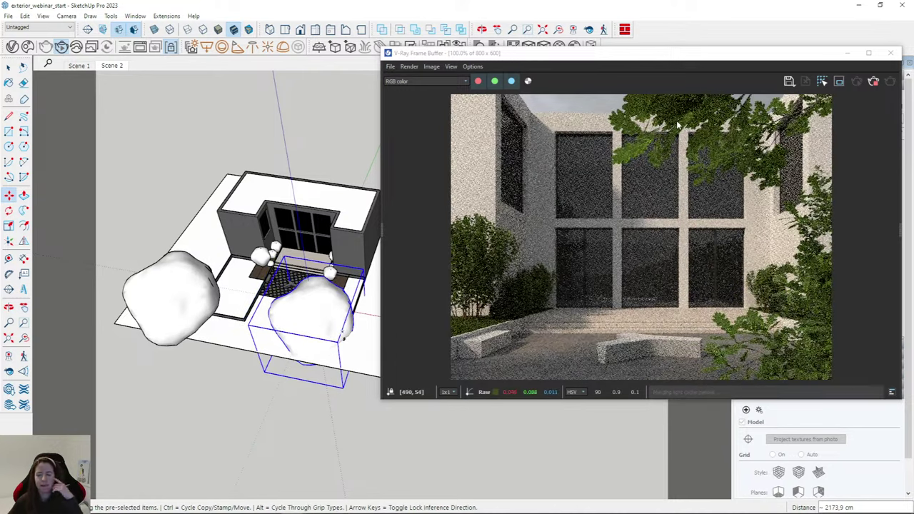
Bring the copied oak closer to the house beside the opposite planter and raise it about 365 cm.
{"action": "left_click", "coordinate": [312, 312]}
{"action": "mouse_move", "coordinate": [312, 312]}
{"action": "middle_mouse_down"}
{"action": "mouse_move", "coordinate": [172, 306]}
{"action": "mouse_move", "coordinate": [326, 306]}
{"action": "mouse_move", "coordinate": [316, 340]}
{"action": "mouse_move", "coordinate": [444, 267]}
{"action": "mouse_move", "coordinate": [578, 218]}
{"action": "mouse_move", "coordinate": [543, 229]}
{"action": "middle_mouse_up"}
{"action": "left_click", "coordinate": [312, 298]}
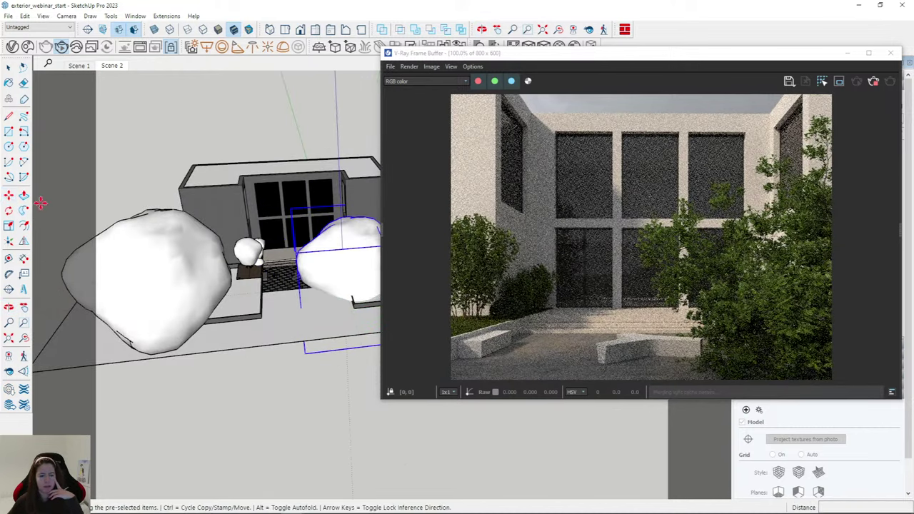
{"action": "left_click", "coordinate": [209, 230]}
{"action": "left_click", "coordinate": [212, 198]}
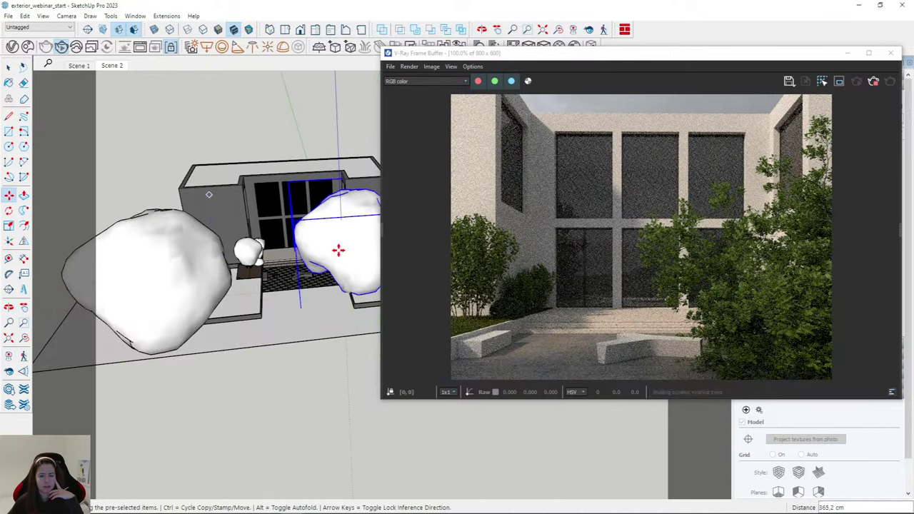
Scale the copied oak down to 0.74.
{"action": "left_click_drag", "start_coordinate": [515, 53], "coordinate": [616, 55]}
{"action": "mouse_move", "coordinate": [300, 257]}
{"action": "middle_mouse_down"}
{"action": "mouse_move", "coordinate": [410, 208]}
{"action": "mouse_move", "coordinate": [336, 241]}
{"action": "middle_mouse_up"}
{"action": "scroll", "coordinate": [339, 246], "scroll_direction": "up", "scroll_amount": 5}
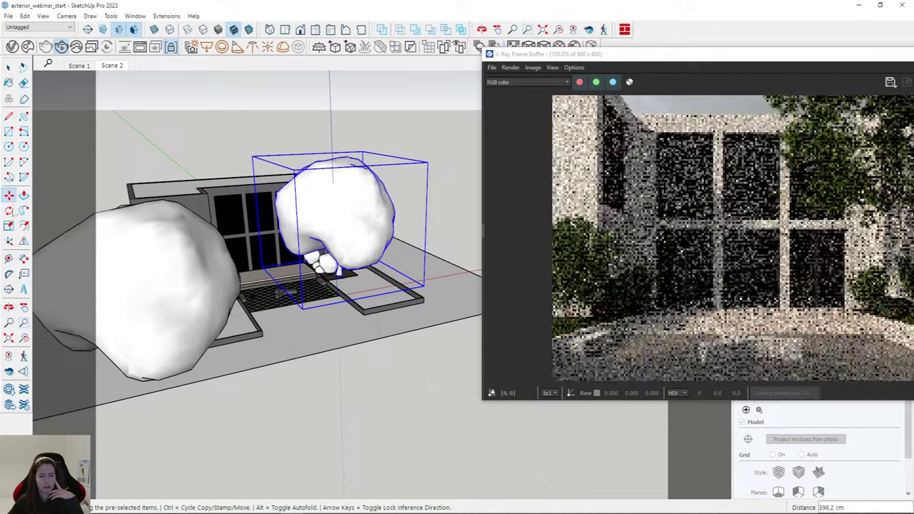
{"action": "key", "text": "s"}
{"action": "left_click_drag", "start_coordinate": [254, 155], "coordinate": [302, 187]}
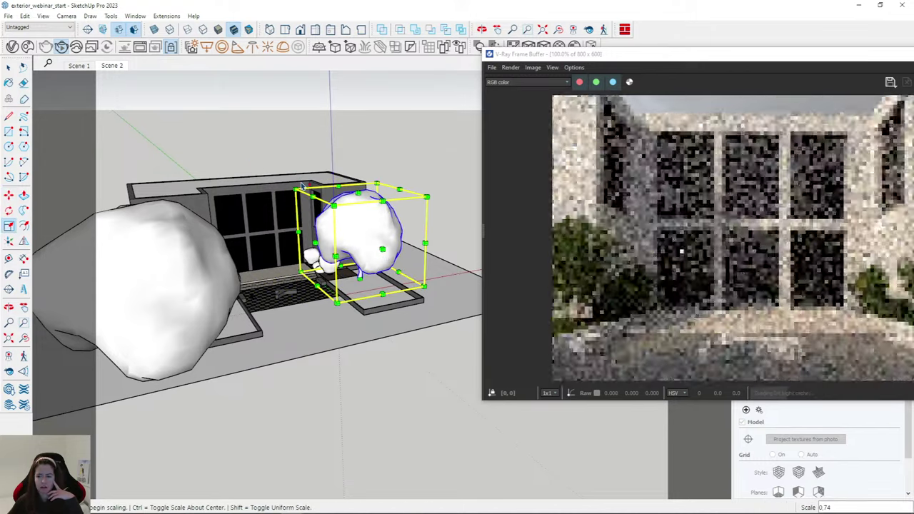
Move the smaller oak toward the courtyard by about 219.5 cm and another 83 cm.
{"action": "key", "text": "m"}
{"action": "left_click", "coordinate": [303, 187]}
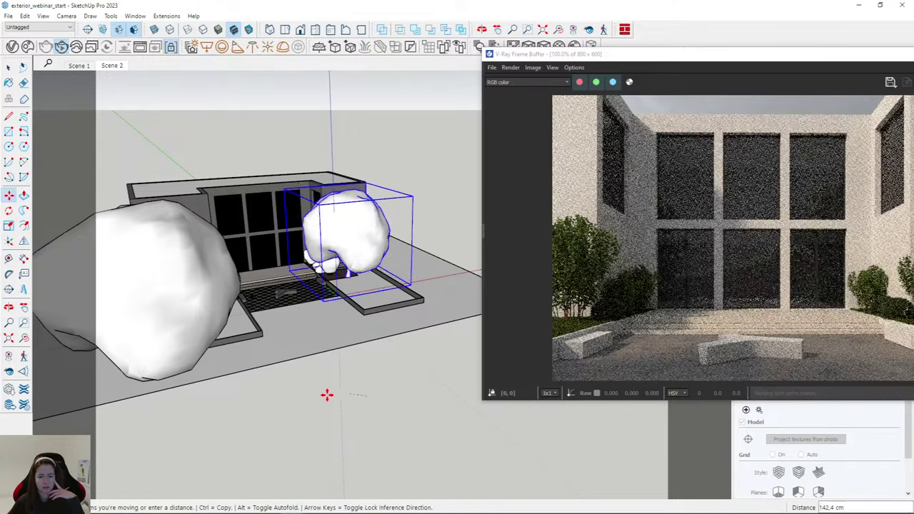
{"action": "left_click", "coordinate": [339, 407]}
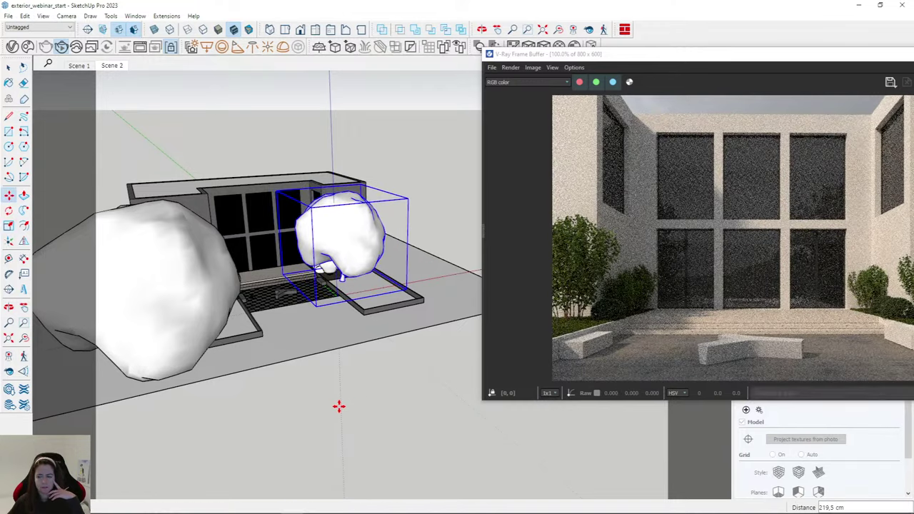
{"action": "left_click_drag", "start_coordinate": [606, 63], "coordinate": [609, 63]}
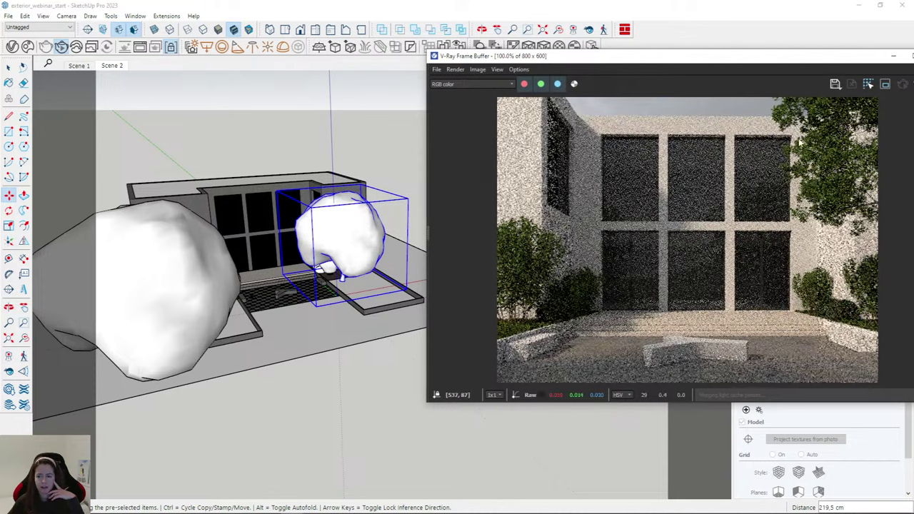
{"action": "left_click_drag", "start_coordinate": [382, 371], "coordinate": [372, 374]}
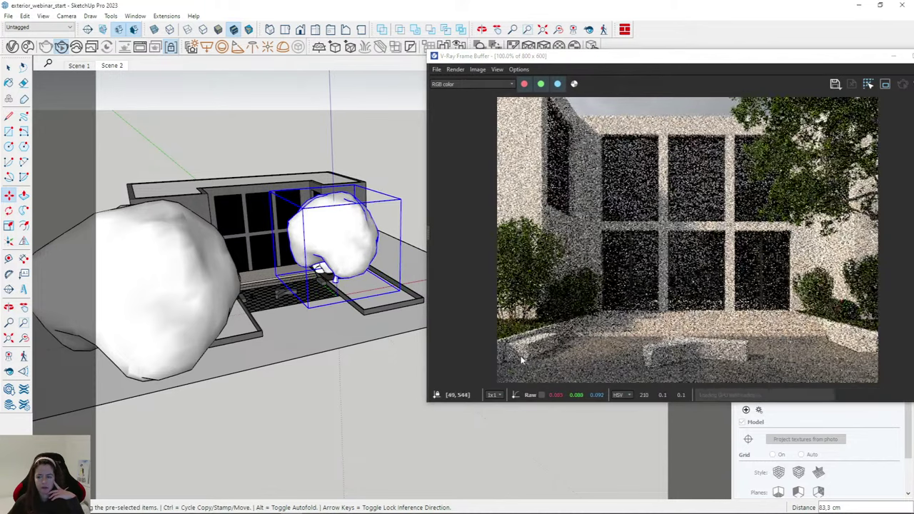
Move the smaller oak about 337 cm away from the facade and shift it back about 87.5 cm toward the courtyard.
{"action": "left_click_drag", "start_coordinate": [327, 318], "coordinate": [338, 333]}
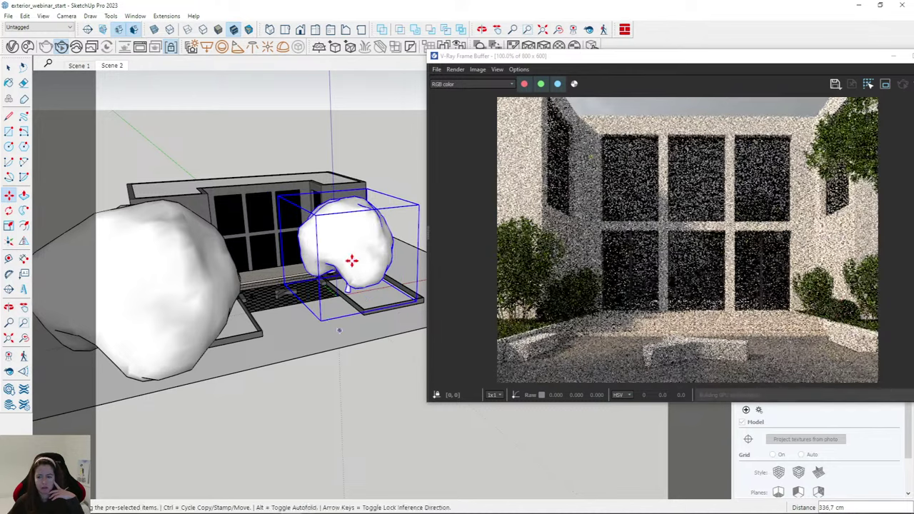
{"action": "left_click_drag", "start_coordinate": [351, 261], "coordinate": [333, 355]}
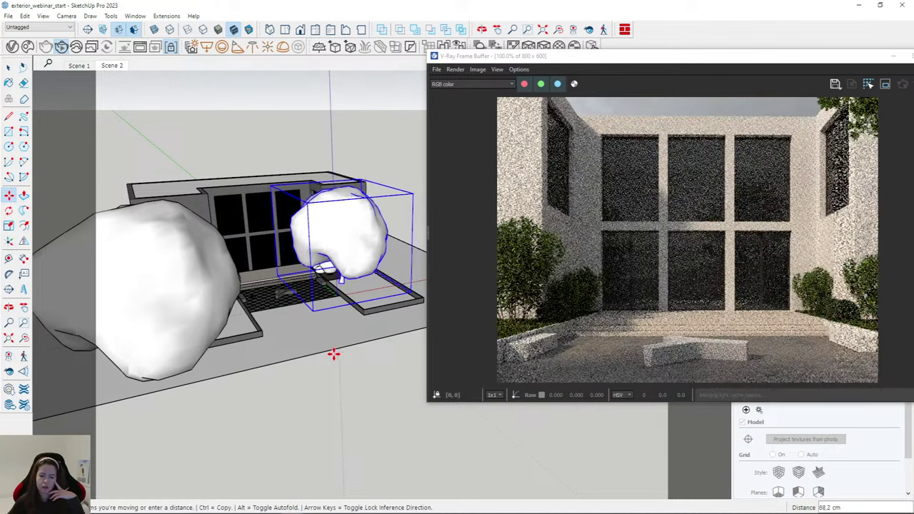
{"action": "left_click", "coordinate": [334, 354]}
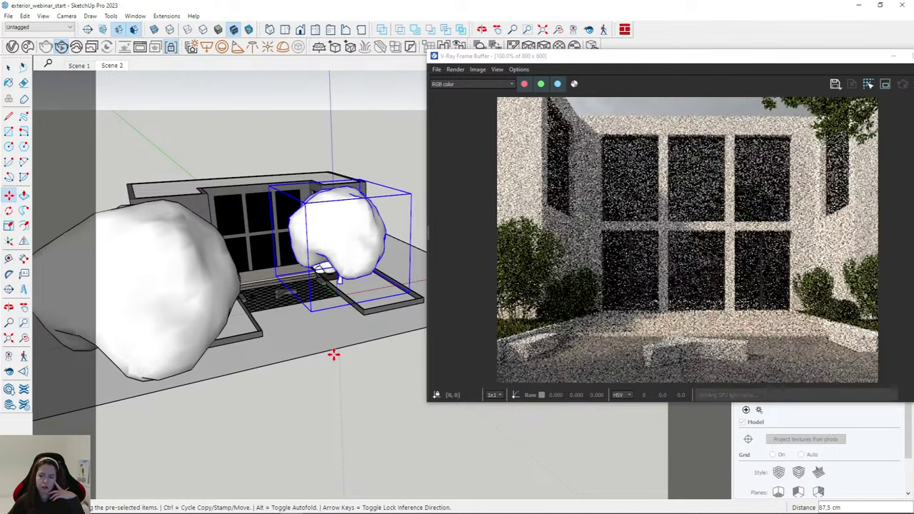
Lower the smaller oak about 60 cm and shift it about 72 cm toward the courtyard.
{"action": "left_click", "coordinate": [220, 210]}
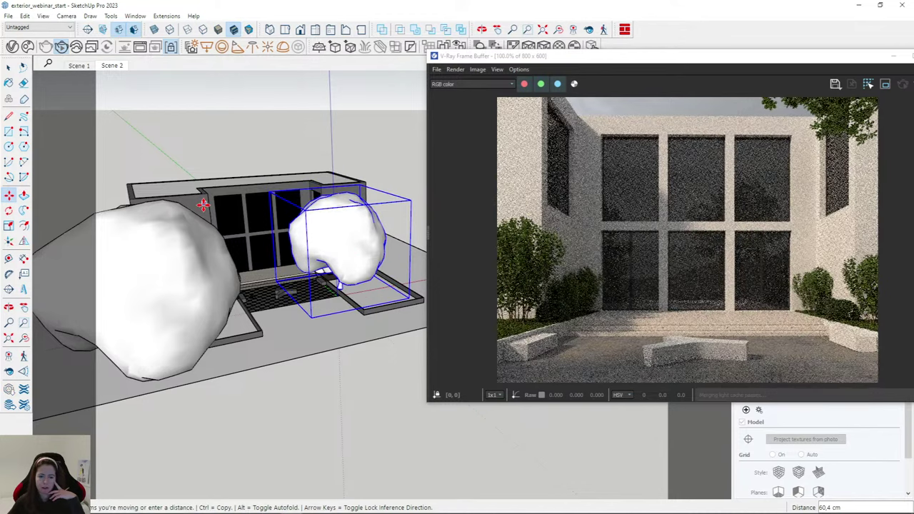
{"action": "left_click", "coordinate": [204, 205]}
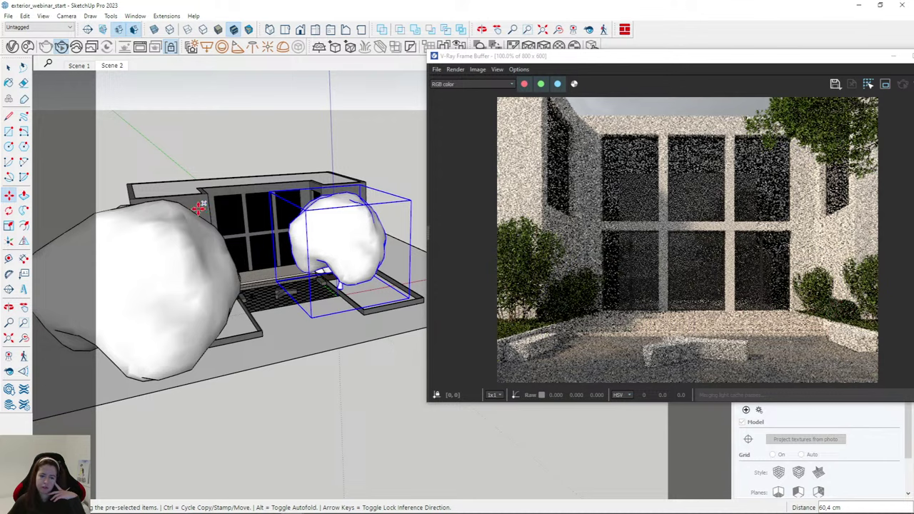
{"action": "left_click", "coordinate": [202, 206]}
{"action": "left_click", "coordinate": [197, 208]}
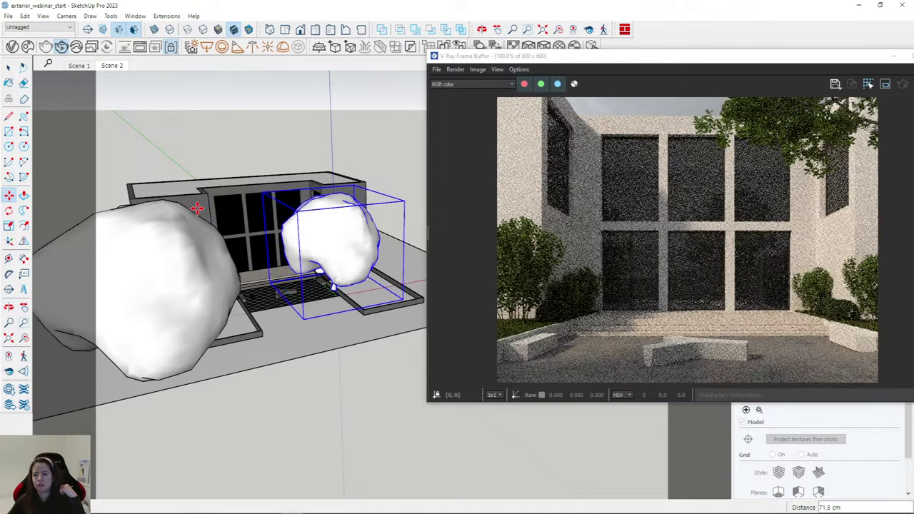
Move the smaller oak about 141 cm away from the courtyard and about 257 cm back toward the facade.
{"action": "left_click", "coordinate": [355, 319]}
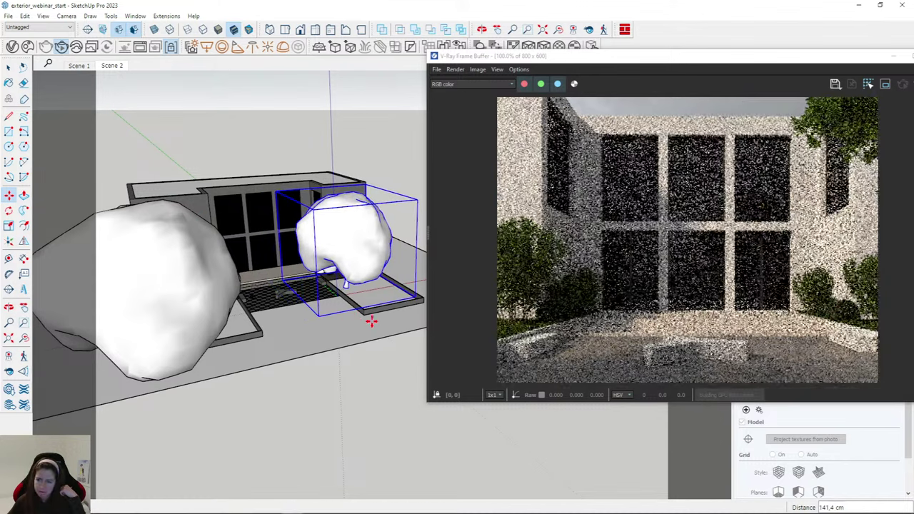
{"action": "left_click", "coordinate": [377, 281]}
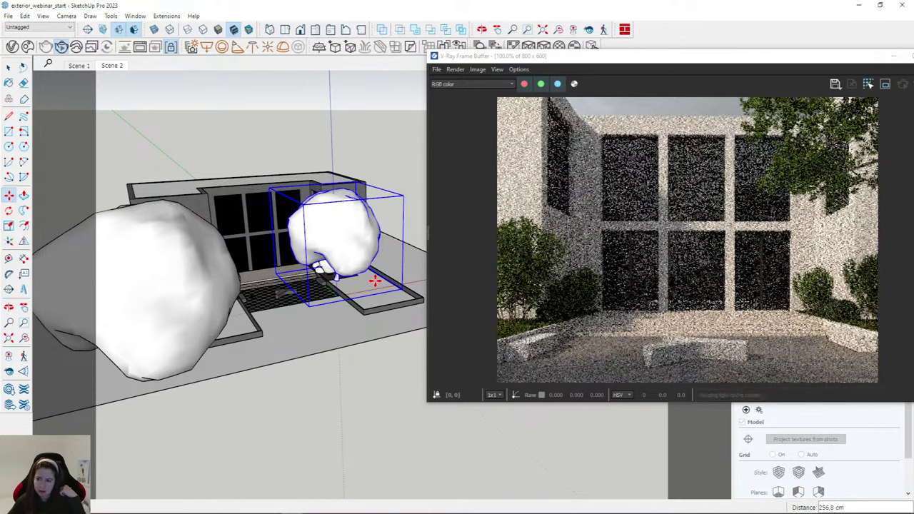
{"action": "left_click", "coordinate": [374, 280]}
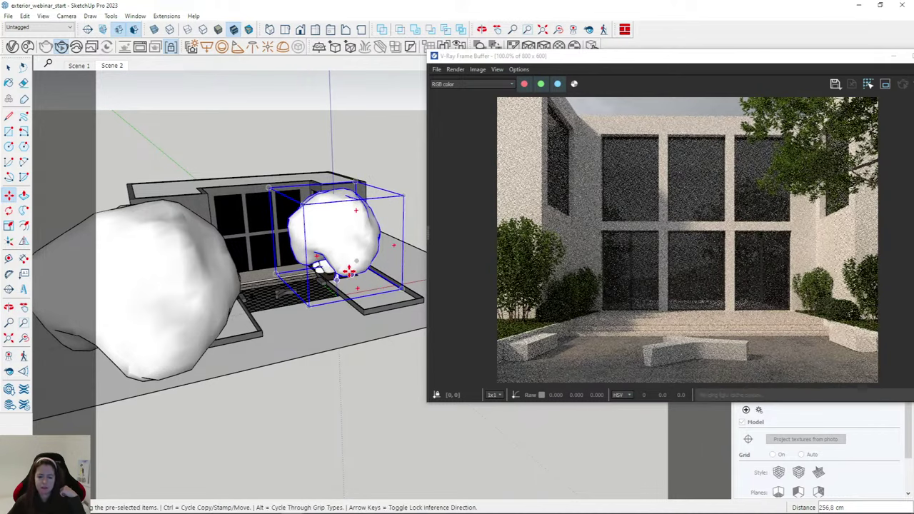
Shift the smaller oak about 50 cm away from the paving and check its trunk position in the planter.
{"action": "scroll", "coordinate": [345, 272], "scroll_direction": "up", "scroll_amount": 2}
{"action": "scroll", "coordinate": [345, 272], "scroll_direction": "up", "scroll_amount": 5}
{"action": "left_click", "coordinate": [340, 296]}
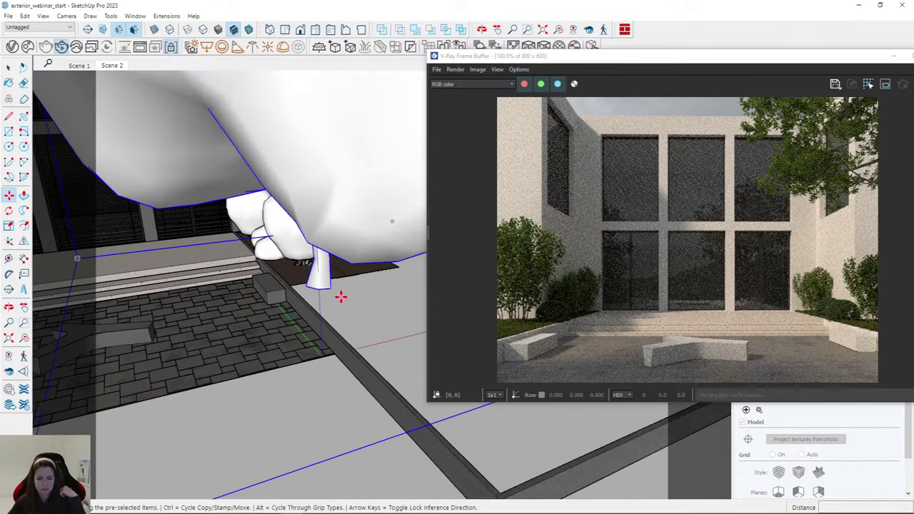
{"action": "left_click", "coordinate": [348, 296]}
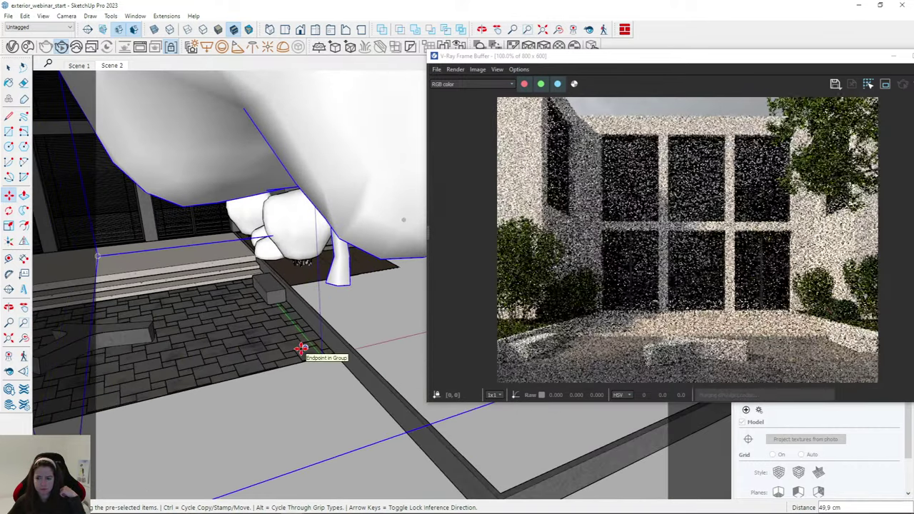
{"action": "middle_click_drag", "start_coordinate": [315, 325], "coordinate": [321, 379]}
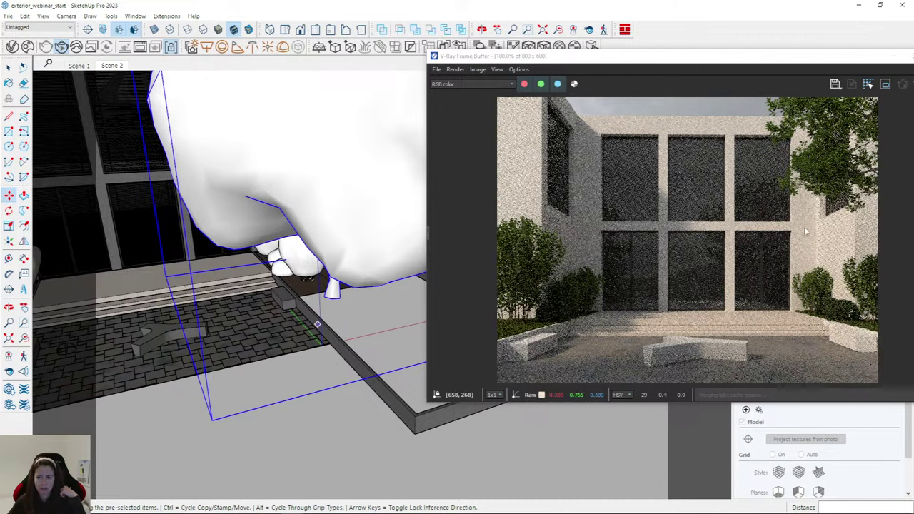
{"action": "scroll", "coordinate": [321, 379], "scroll_direction": "down", "scroll_amount": 8}
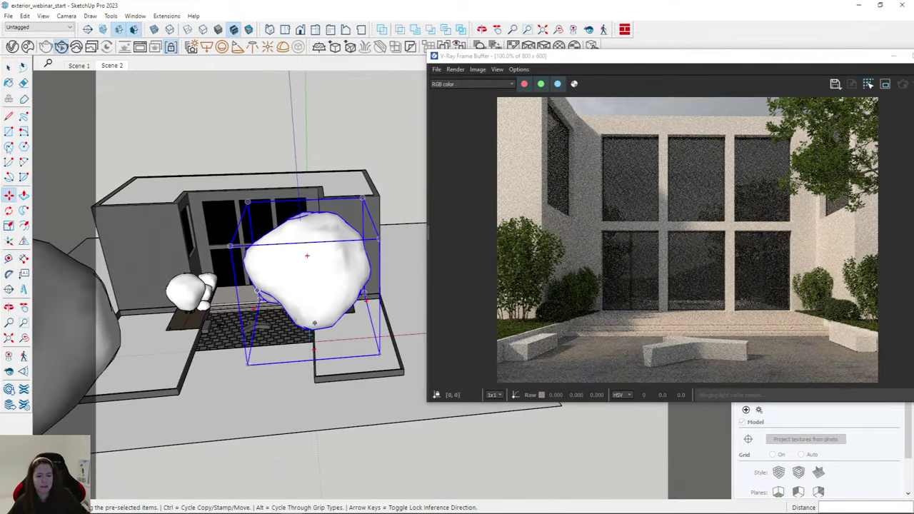
Copy the large foreground oak about 1132 cm toward the facade side of the building.
{"action": "mouse_move", "coordinate": [164, 315]}
{"action": "middle_mouse_down"}
{"action": "mouse_move", "coordinate": [285, 347]}
{"action": "mouse_move", "coordinate": [306, 292]}
{"action": "mouse_move", "coordinate": [296, 292]}
{"action": "mouse_move", "coordinate": [317, 261]}
{"action": "mouse_move", "coordinate": [265, 413]}
{"action": "mouse_move", "coordinate": [300, 386]}
{"action": "middle_mouse_up"}
{"action": "left_click", "coordinate": [300, 386]}
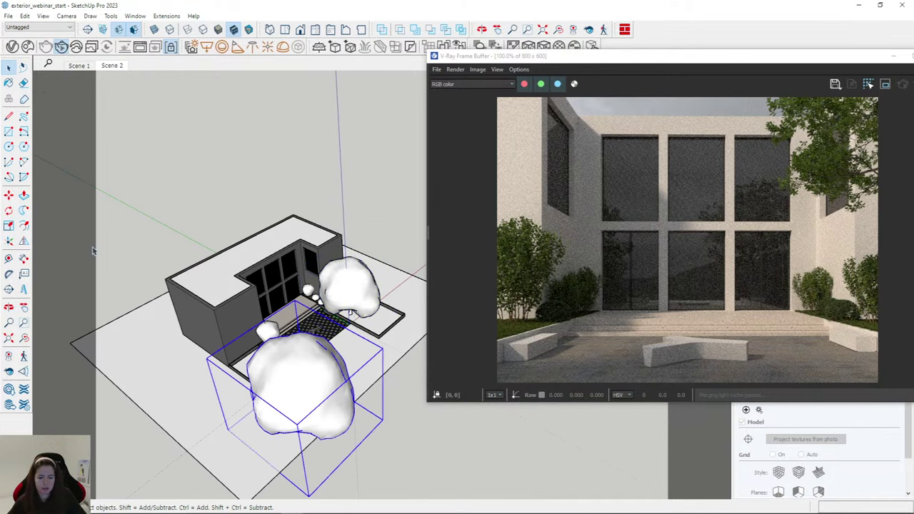
{"action": "key", "text": "ctrl"}
{"action": "left_click", "coordinate": [252, 439]}
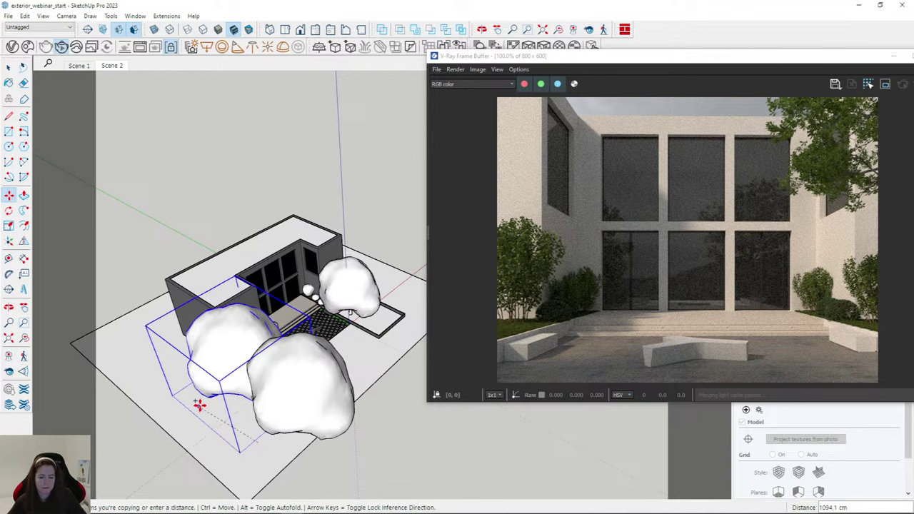
{"action": "left_click", "coordinate": [200, 406]}
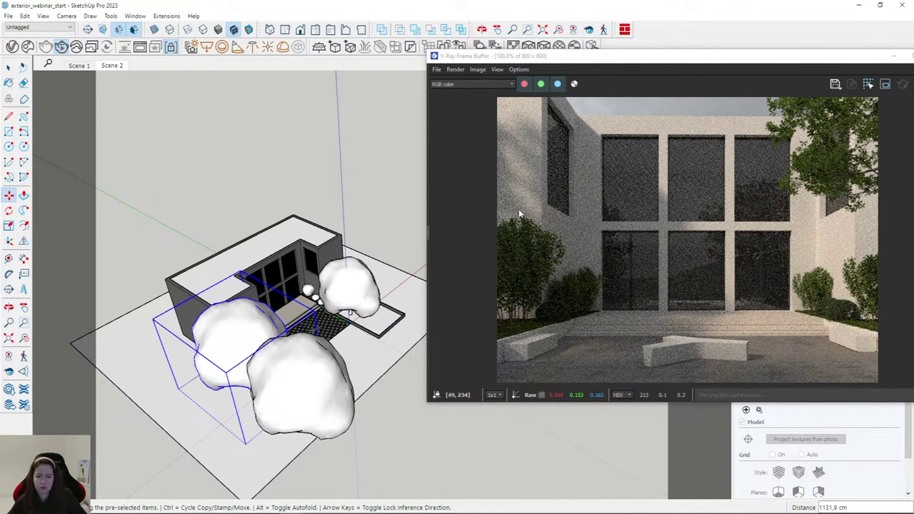
Move the copied oak about 171 cm toward the courtyard and shift it a further 59 cm or so.
{"action": "scroll", "coordinate": [194, 404], "scroll_direction": "up", "scroll_amount": 3}
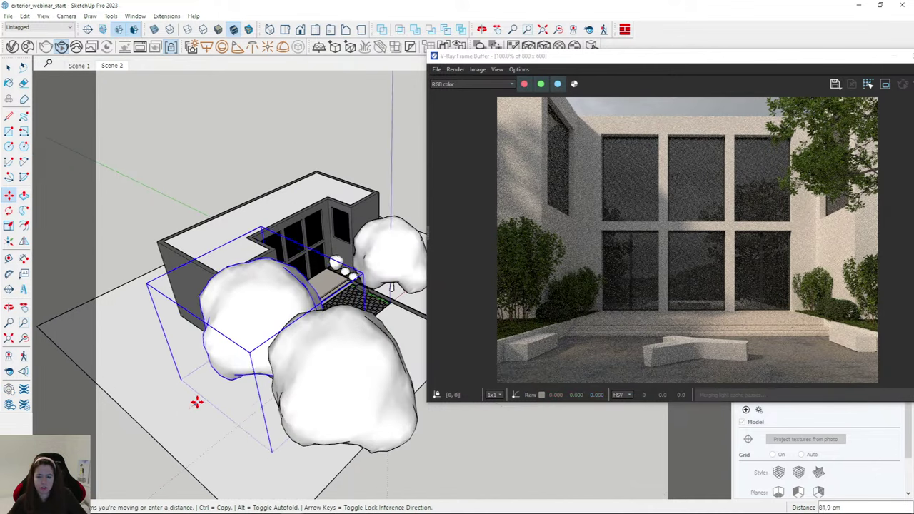
{"action": "left_click", "coordinate": [199, 401]}
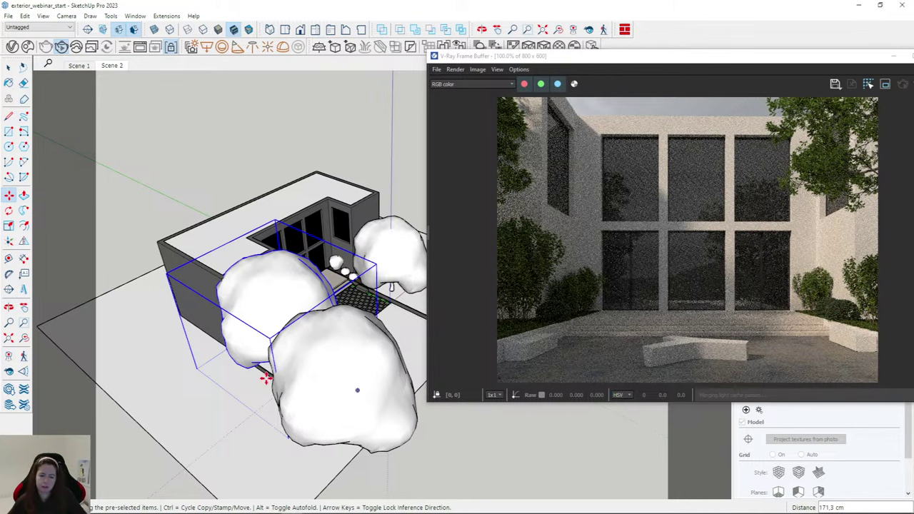
{"action": "scroll", "coordinate": [228, 380], "scroll_direction": "up", "scroll_amount": 3}
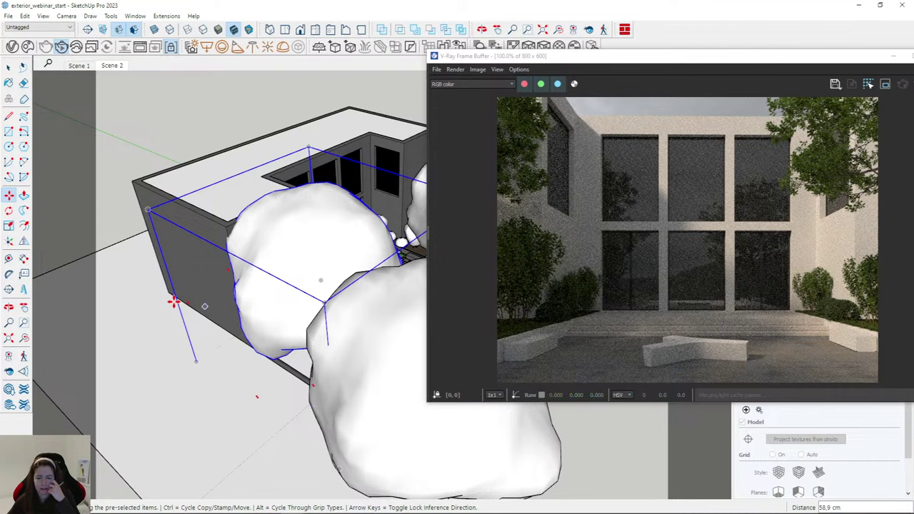
{"action": "scroll", "coordinate": [174, 301], "scroll_direction": "down", "scroll_amount": 3}
Move the large foreground oak about 224 cm sideways, parallel to the facade and away from the courtyard.
{"action": "key", "text": "space"}
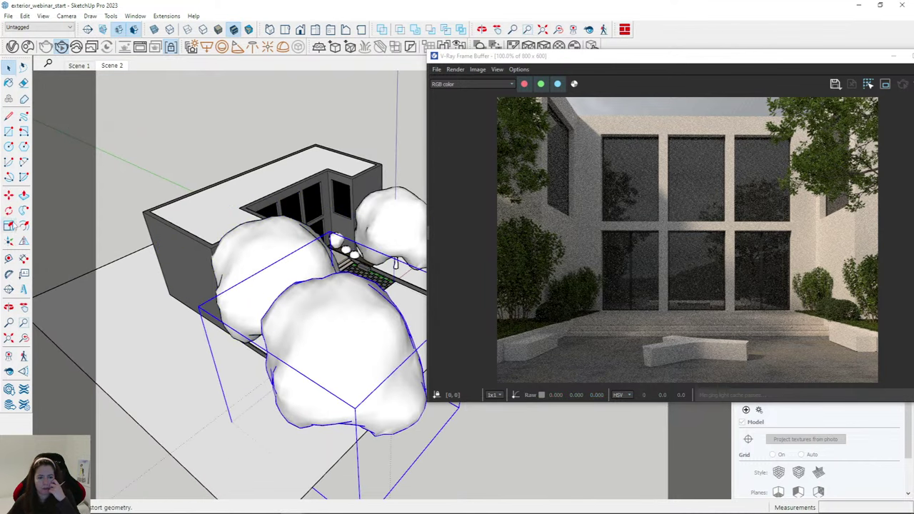
{"action": "left_click", "coordinate": [286, 425]}
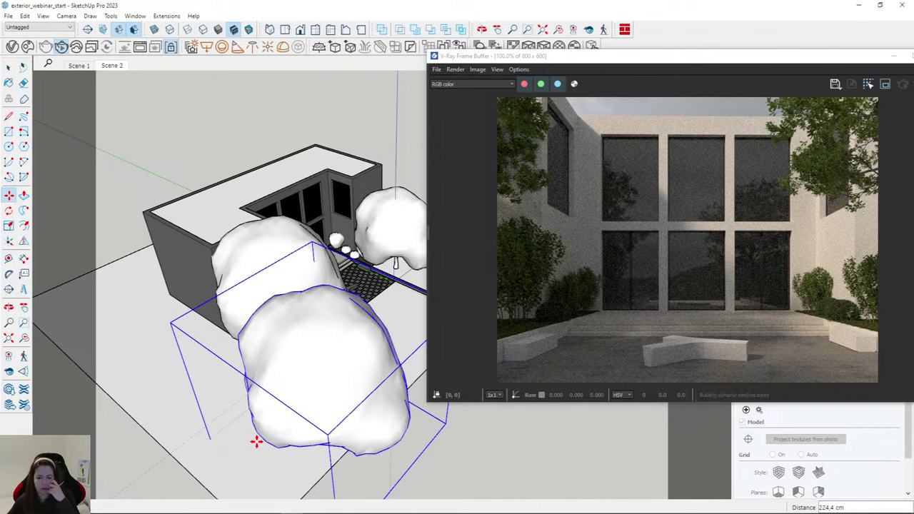
{"action": "left_click", "coordinate": [256, 442]}
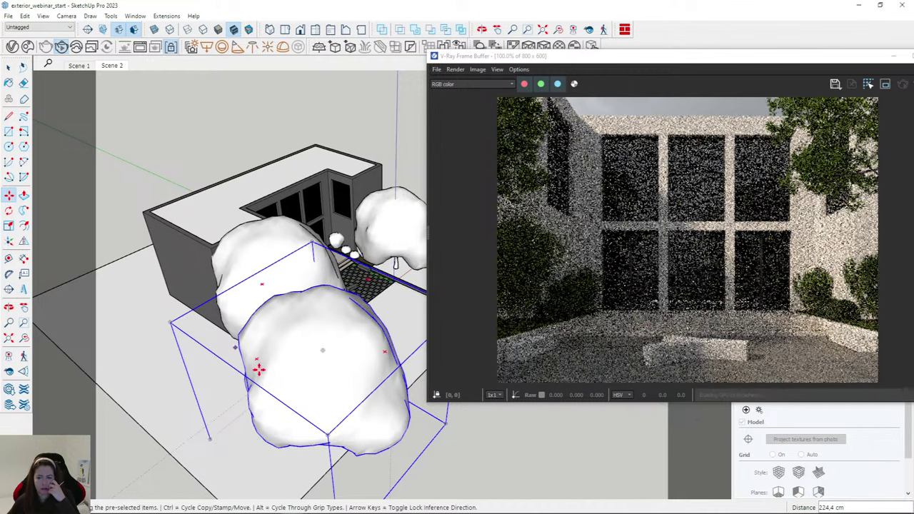
Scale the copied oak beside the building uniformly to about 0.80.
{"action": "key", "text": "s"}
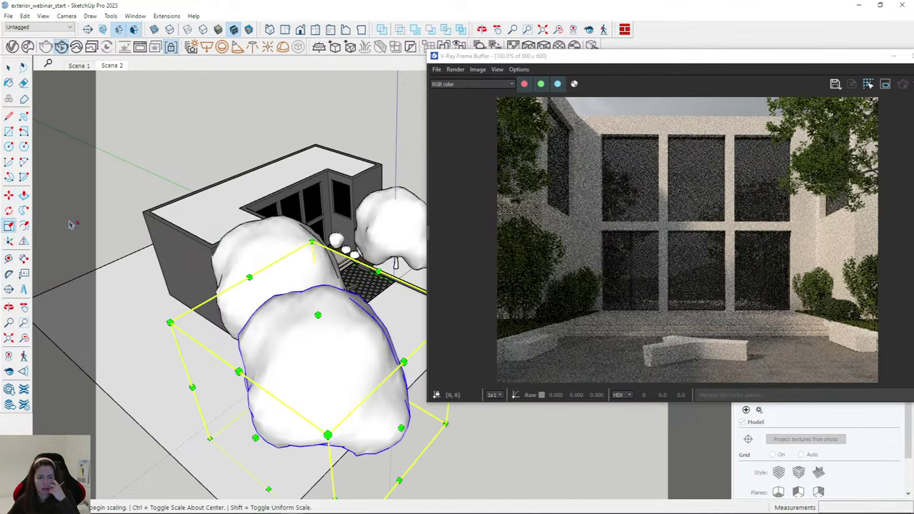
{"action": "left_click", "coordinate": [8, 66]}
{"action": "left_click", "coordinate": [230, 240]}
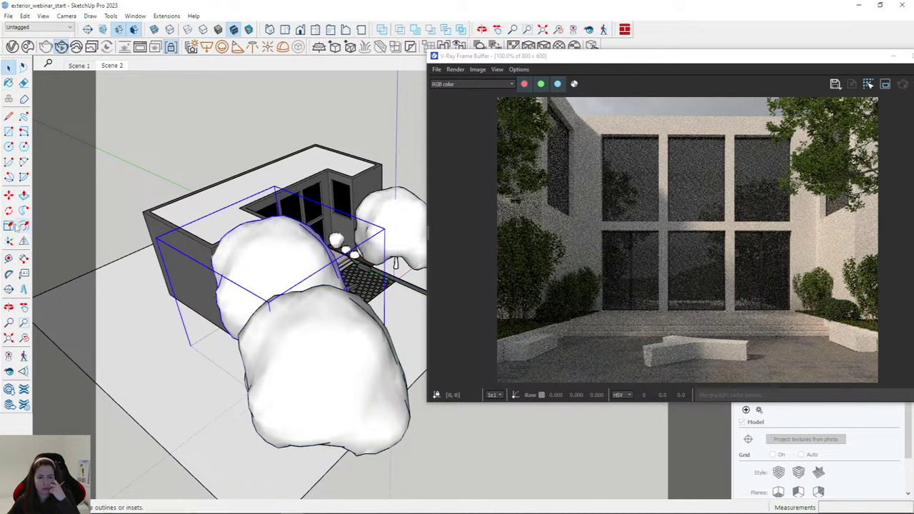
{"action": "left_click", "coordinate": [9, 226]}
{"action": "left_click_drag", "start_coordinate": [384, 229], "coordinate": [344, 254]}
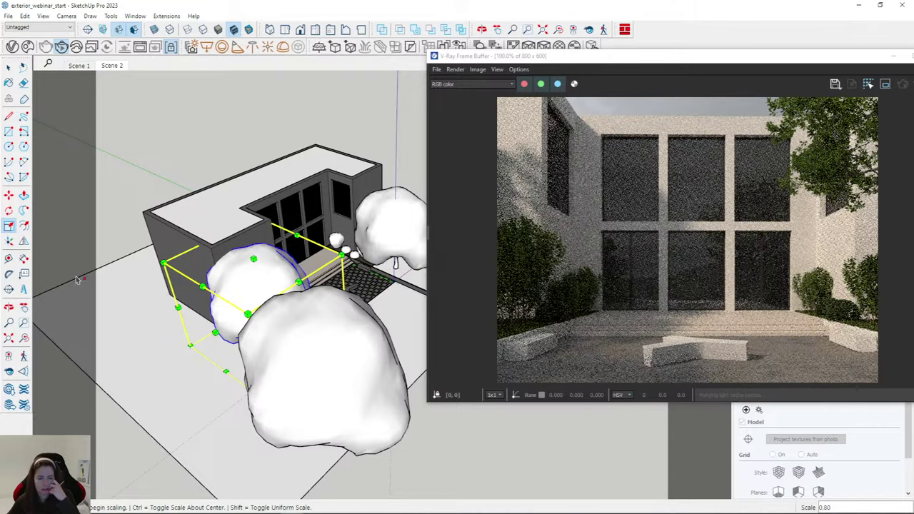
Shift the reduced oak by about 57 cm and check its trunk position against the planter.
{"action": "left_click", "coordinate": [9, 194]}
{"action": "scroll", "coordinate": [215, 246], "scroll_direction": "up", "scroll_amount": 8}
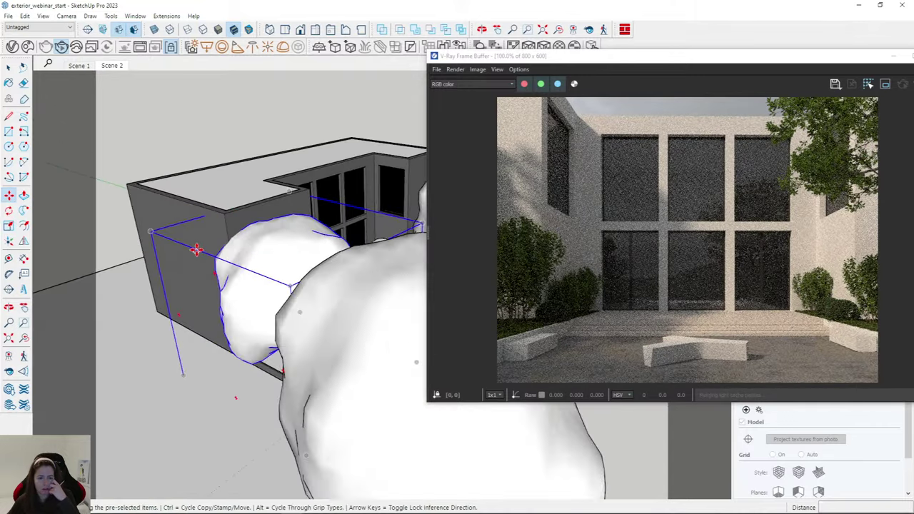
{"action": "left_click", "coordinate": [204, 247]}
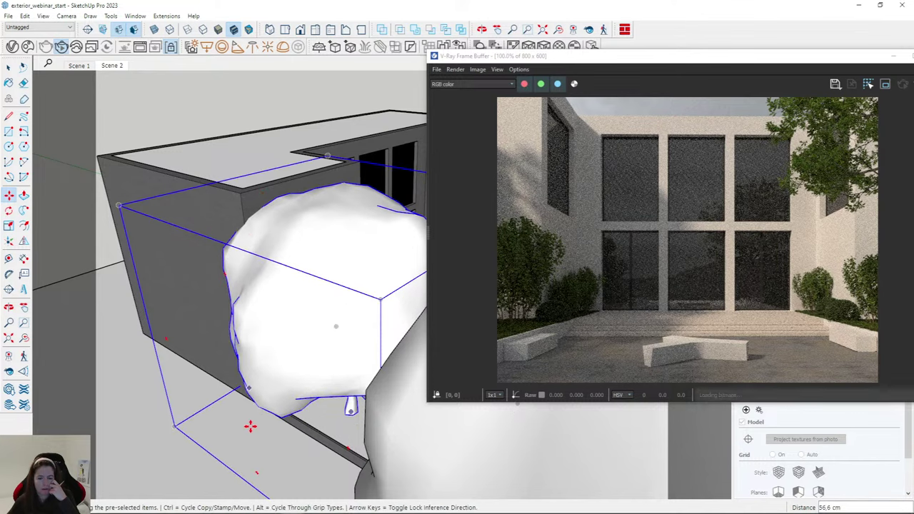
{"action": "left_click", "coordinate": [284, 453]}
Move the reduced oak about 104 cm toward the courtyard and about 56 cm away from the facade.
{"action": "left_click", "coordinate": [137, 451]}
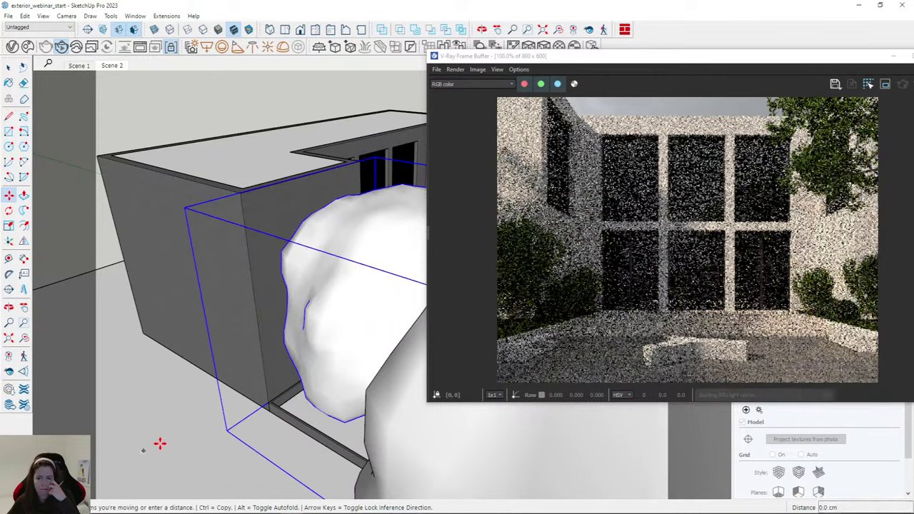
{"action": "left_click", "coordinate": [168, 442]}
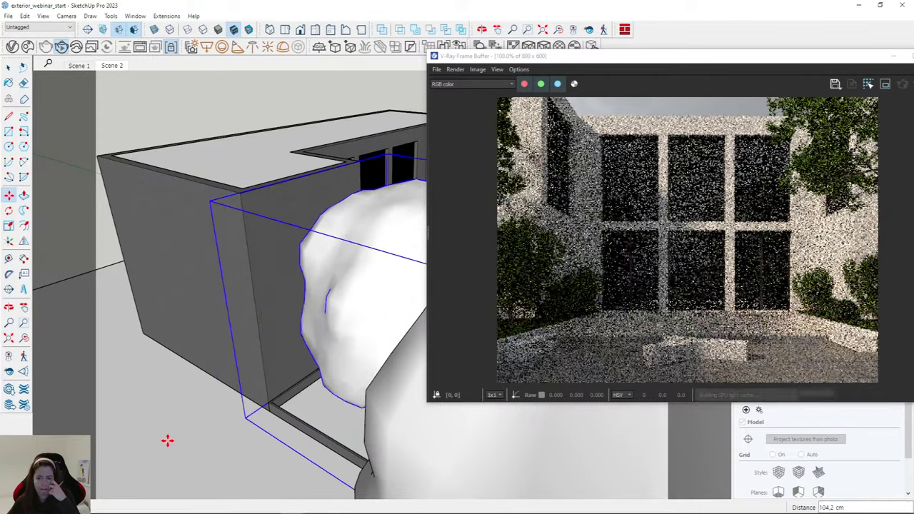
{"action": "left_click", "coordinate": [169, 444]}
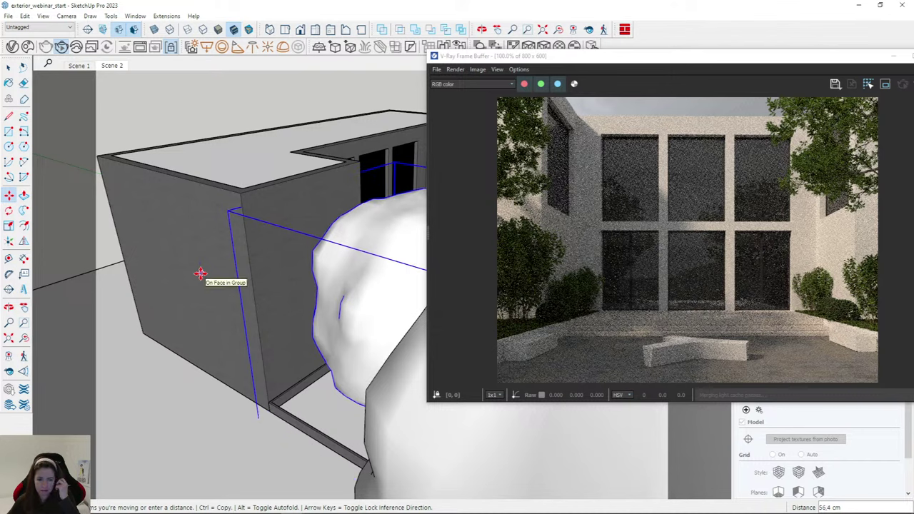
{"action": "left_click", "coordinate": [201, 273]}
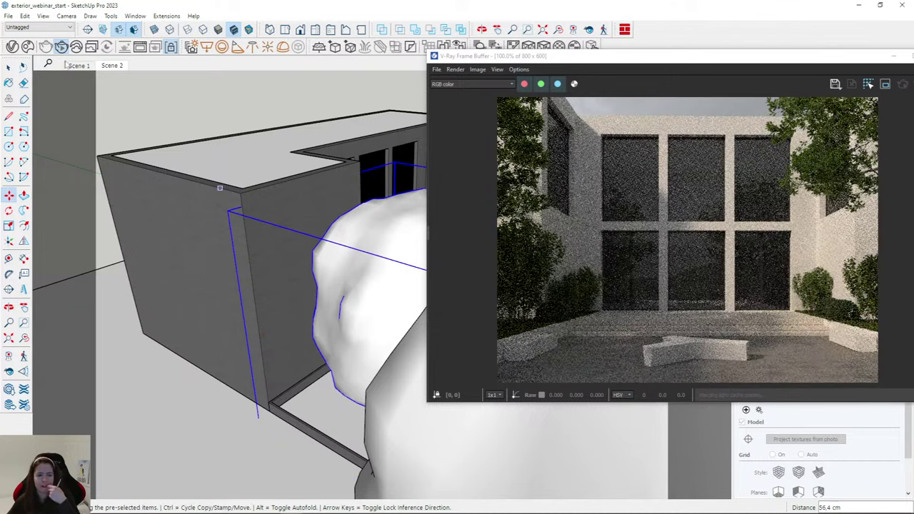
Hide the large foreground oak to compare the render without it, and undo the hiding.
{"action": "left_click", "coordinate": [10, 67]}
{"action": "middle_click_drag", "start_coordinate": [163, 269], "coordinate": [123, 273]}
{"action": "right_click", "coordinate": [163, 363]}
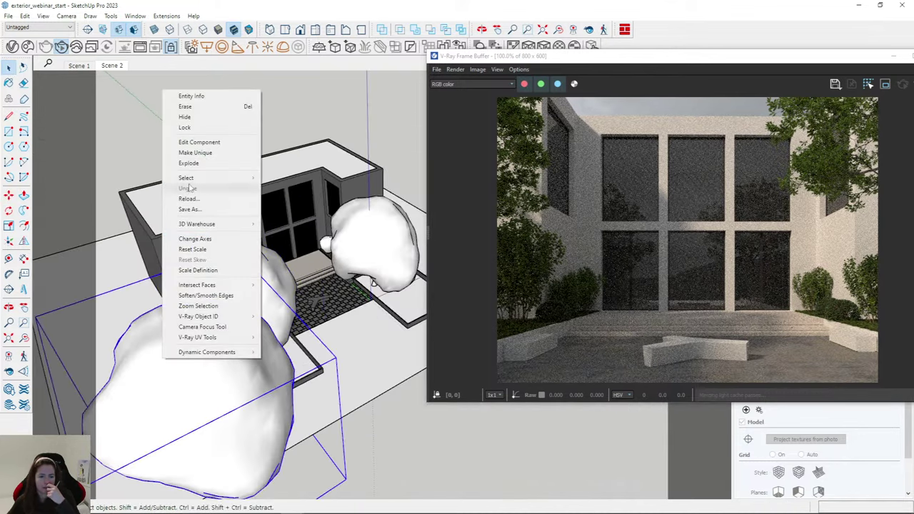
{"action": "left_click", "coordinate": [184, 117]}
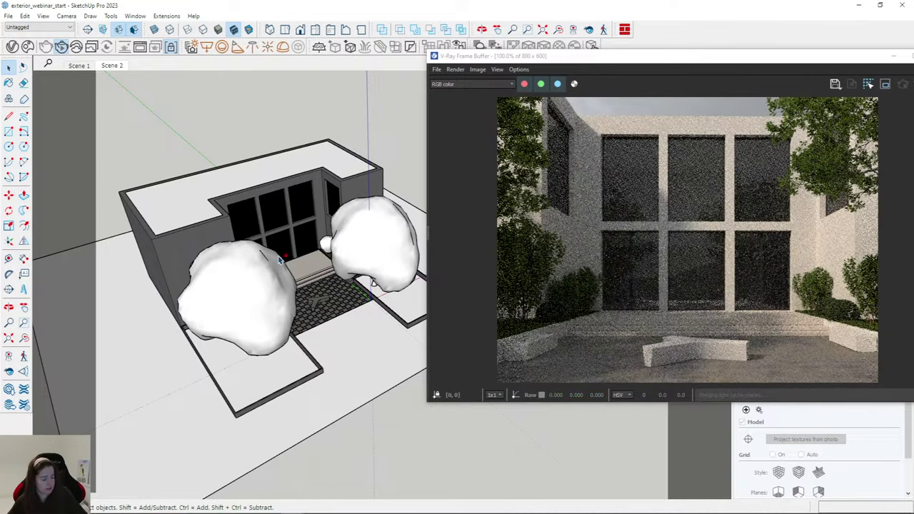
{"action": "key", "text": "ctrl+z"}
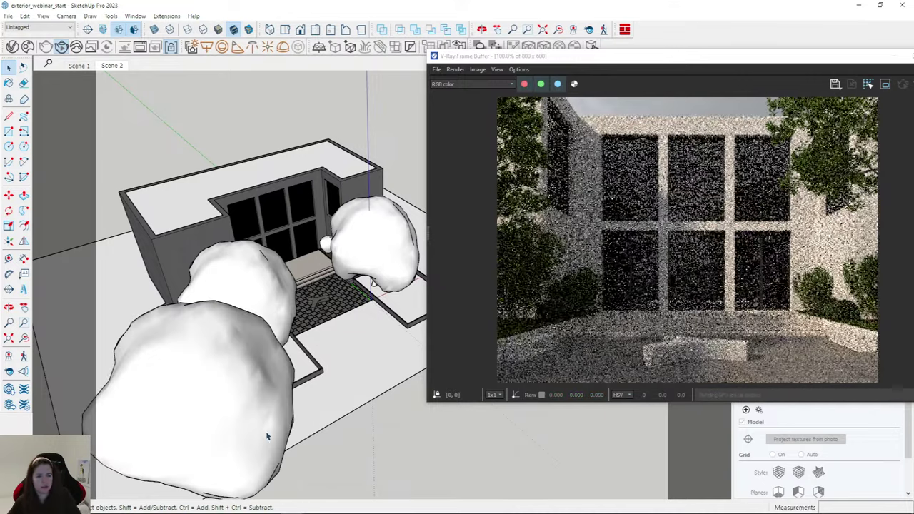
Return to the Scene 2 camera and reposition the V-Ray Frame Buffer to examine the tree composition.
{"action": "left_click", "coordinate": [230, 379]}
{"action": "key", "text": "Escape"}
{"action": "middle_click_drag", "start_coordinate": [230, 379], "coordinate": [253, 294]}
{"action": "middle_click_drag", "start_coordinate": [127, 288], "coordinate": [397, 165]}
{"action": "left_click", "coordinate": [111, 66]}
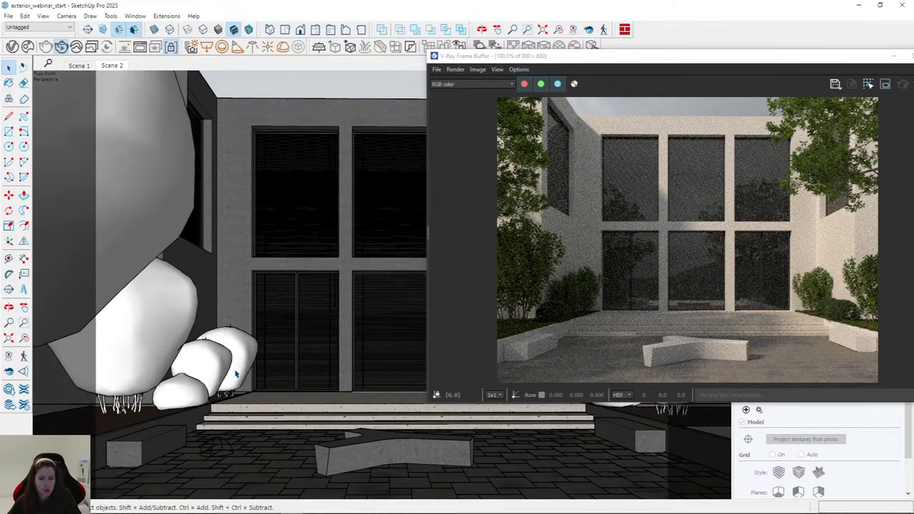
{"action": "left_click_drag", "start_coordinate": [749, 55], "coordinate": [574, 56]}
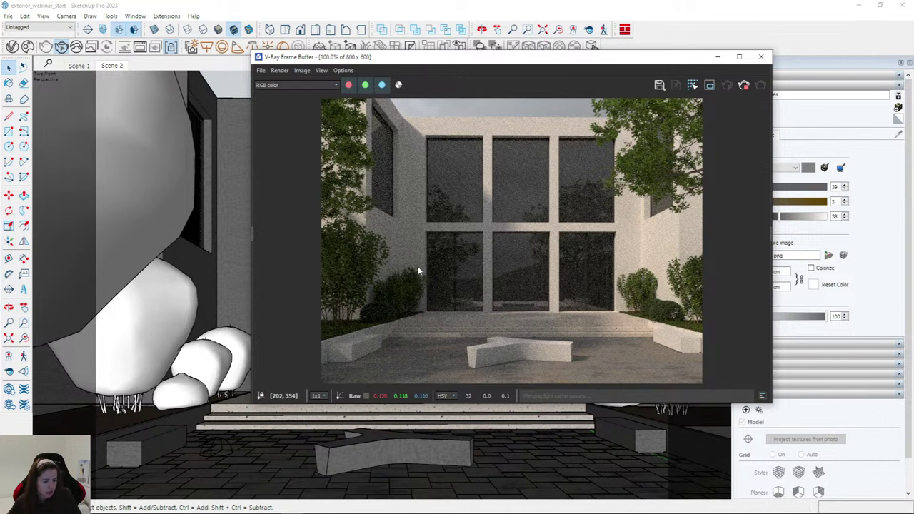
{"action": "mouse_move", "coordinate": [405, 60]}
{"action": "left_mouse_down"}
{"action": "mouse_move", "coordinate": [343, 153]}
{"action": "mouse_move", "coordinate": [336, 149]}
{"action": "left_mouse_up"}
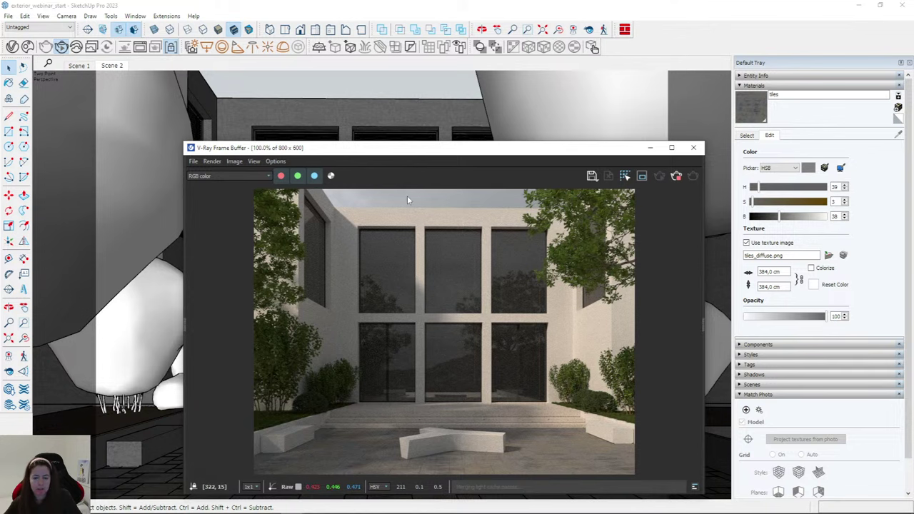
Make the Dome Light invisible in its V-Ray light options.
{"action": "left_click", "coordinate": [13, 47]}
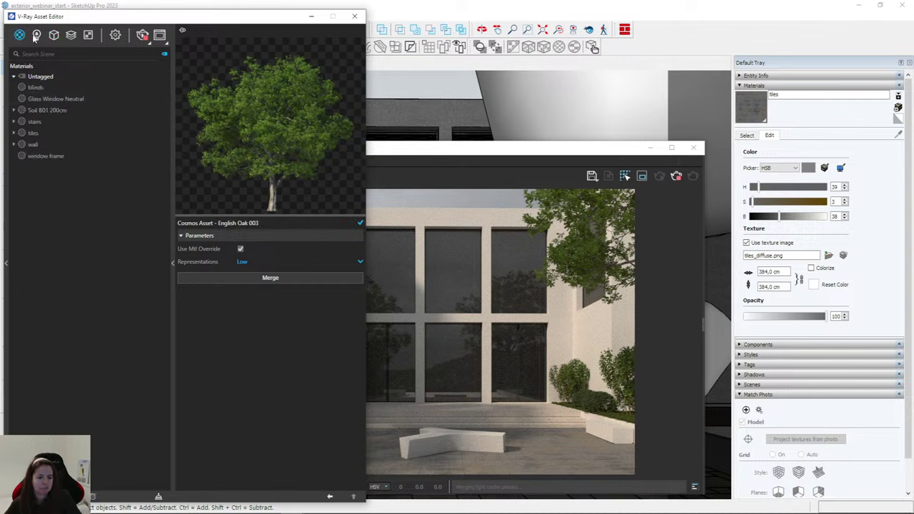
{"action": "left_click", "coordinate": [36, 87]}
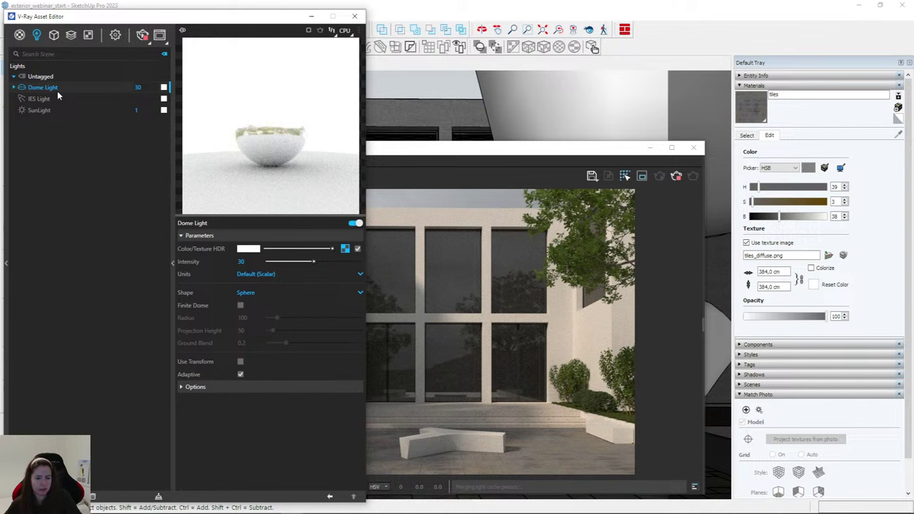
{"action": "left_click", "coordinate": [211, 387]}
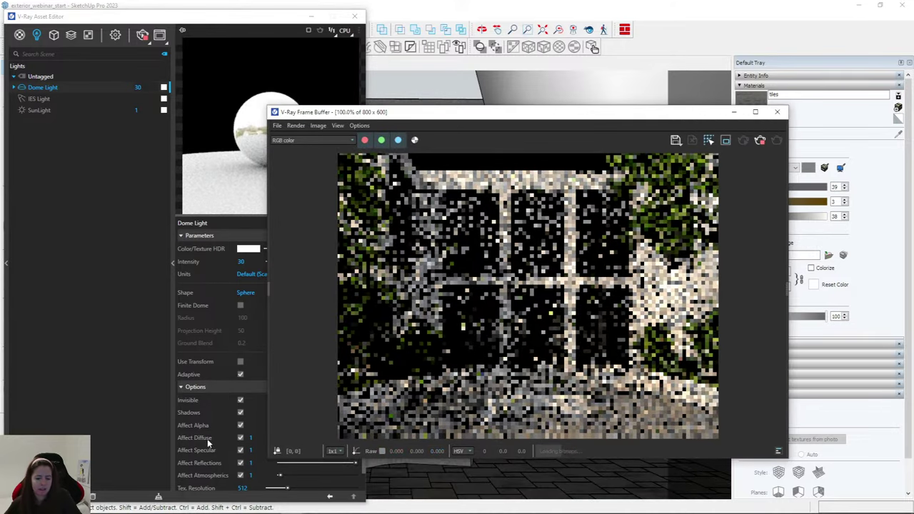
{"action": "scroll", "coordinate": [207, 444], "scroll_direction": "down", "scroll_amount": 1}
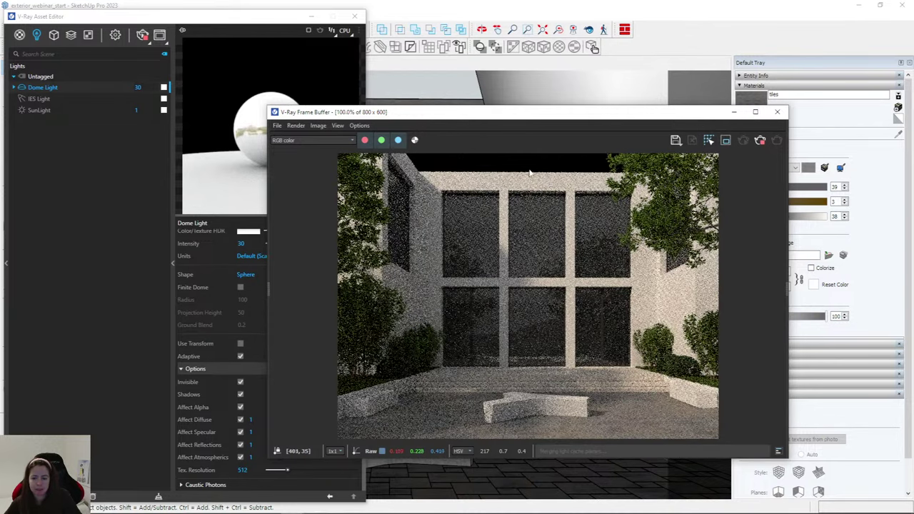
Display the Environment background settings in the V-Ray render settings, collapsing the Render, Render Output and Material Override sections.
{"action": "left_click", "coordinate": [115, 36]}
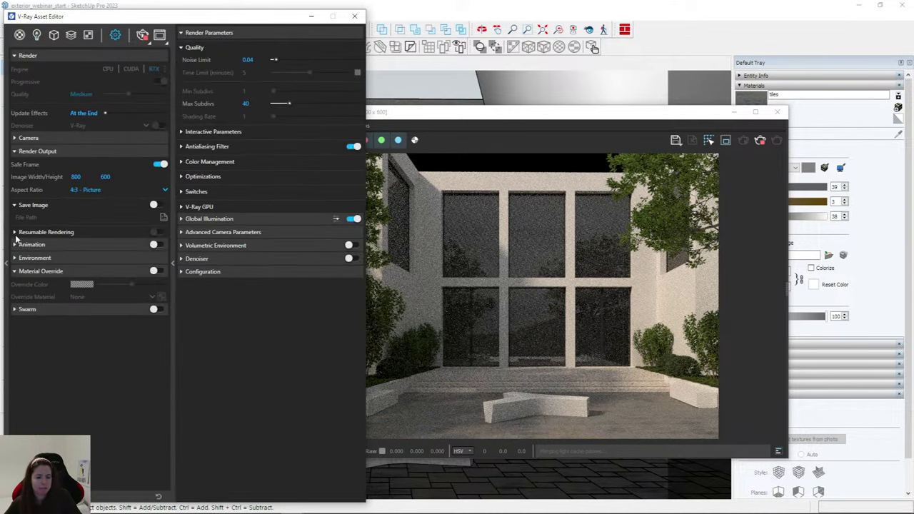
{"action": "left_click", "coordinate": [34, 258]}
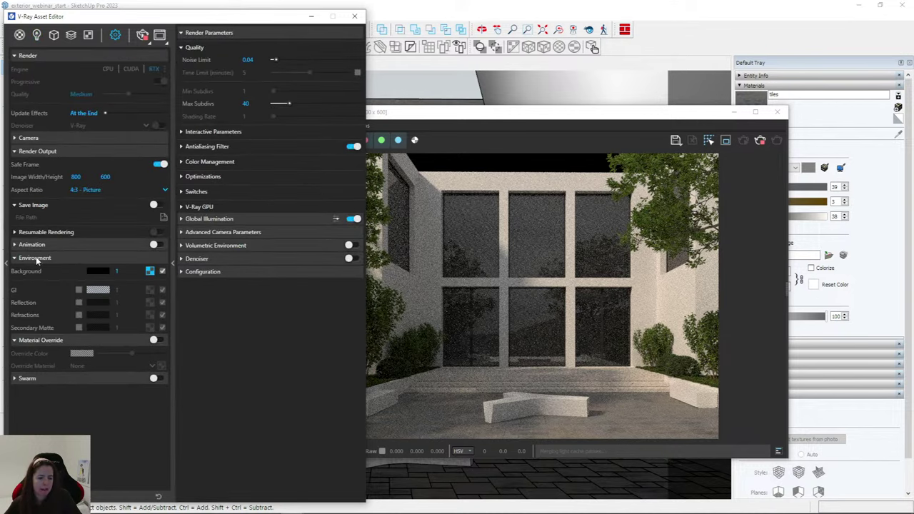
{"action": "left_click", "coordinate": [36, 55]}
{"action": "left_click", "coordinate": [33, 83]}
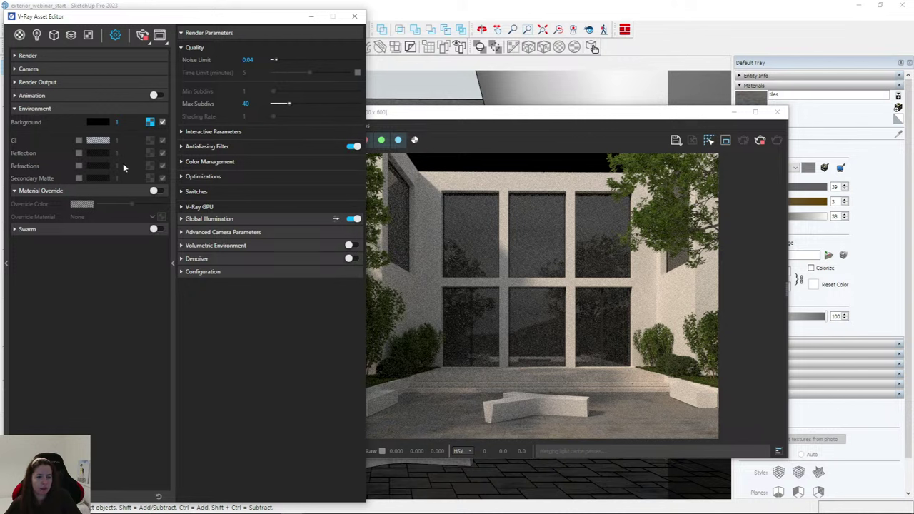
{"action": "left_click", "coordinate": [113, 194]}
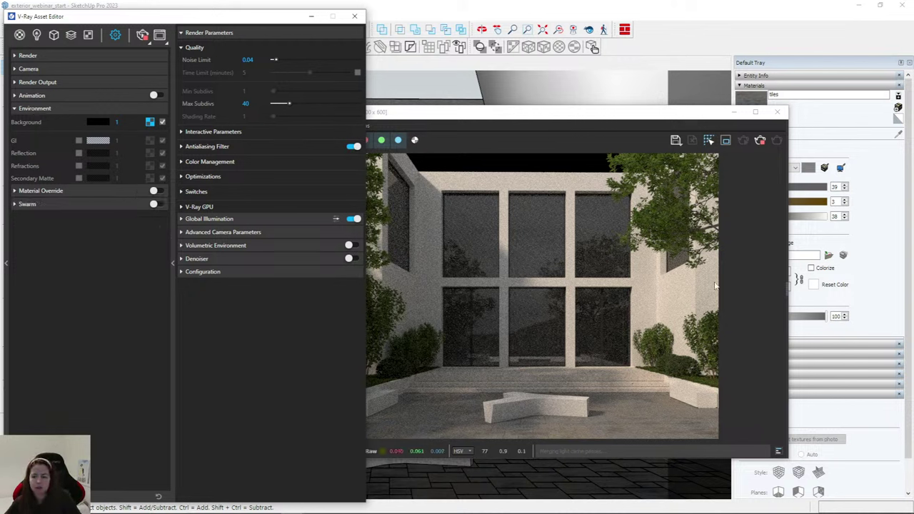
Enable the Environment contribution in the render's LightMix and set its intensity to 1.455.
{"action": "left_click", "coordinate": [783, 289]}
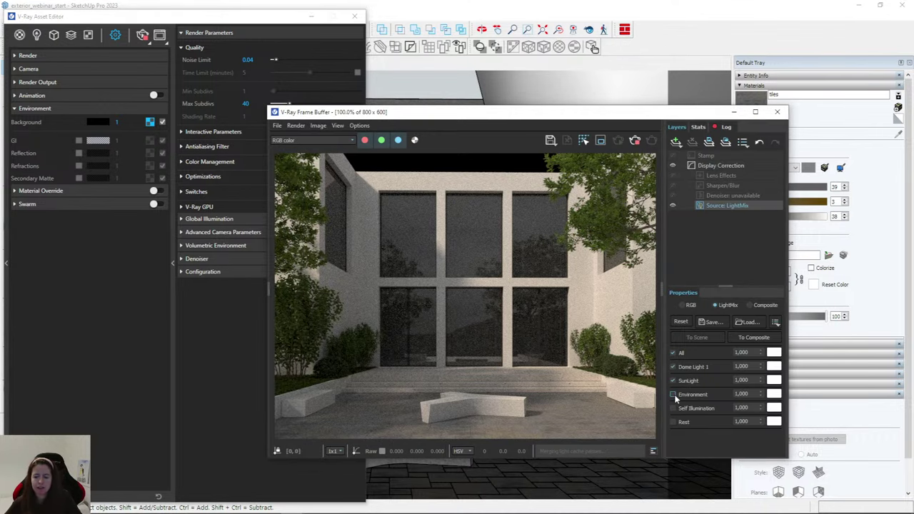
{"action": "left_click", "coordinate": [674, 395]}
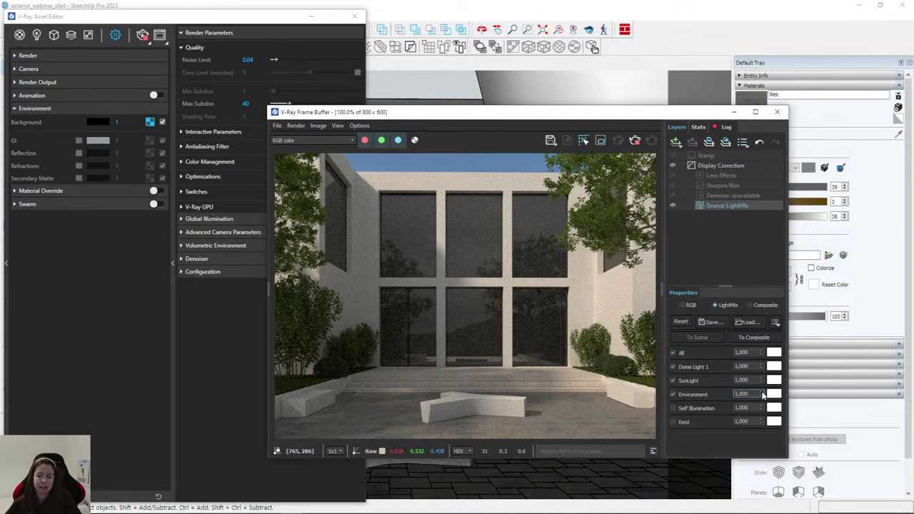
{"action": "left_click_drag", "start_coordinate": [763, 394], "coordinate": [743, 335]}
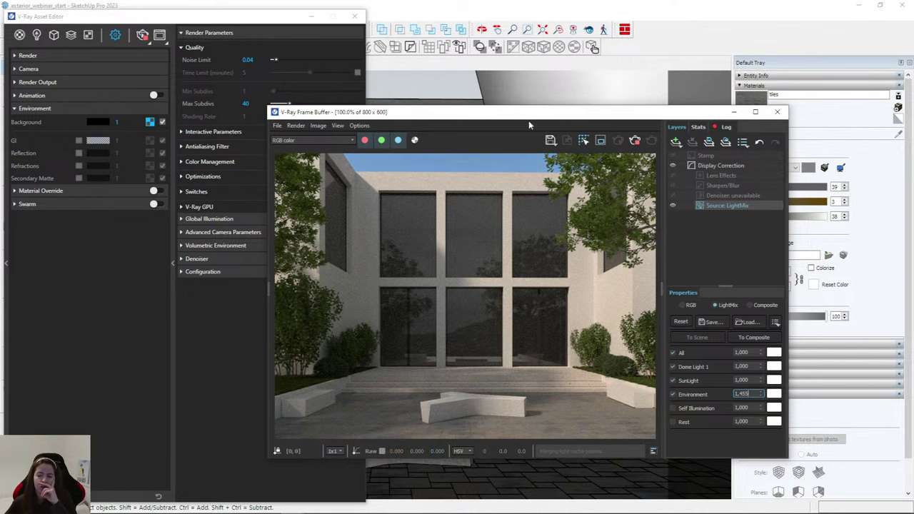
Clear the sky texture from the Environment background, moving the V-Ray Frame Buffer clear of the render settings.
{"action": "left_click_drag", "start_coordinate": [529, 119], "coordinate": [623, 109]}
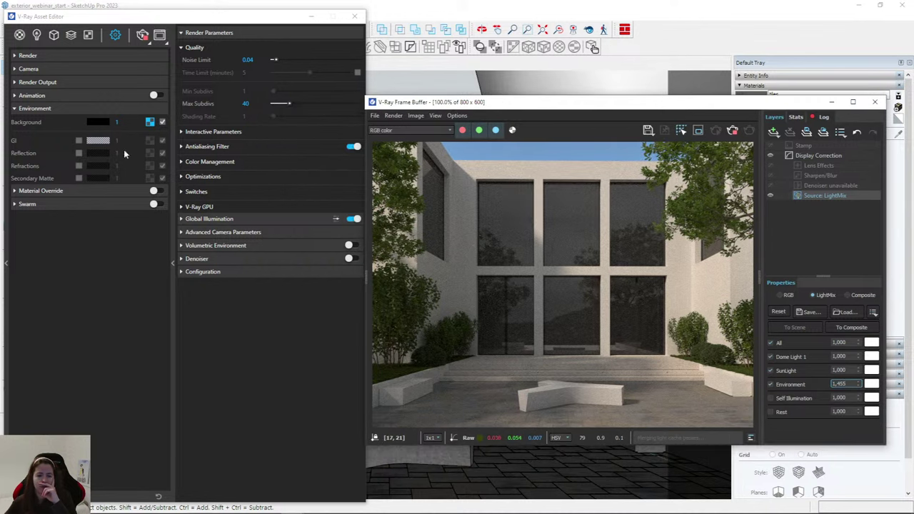
{"action": "right_click", "coordinate": [150, 123]}
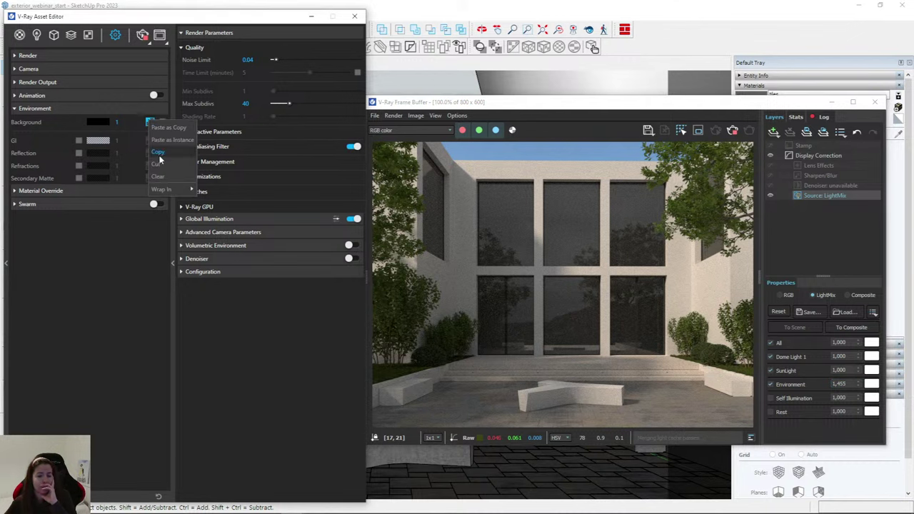
{"action": "left_click", "coordinate": [166, 128]}
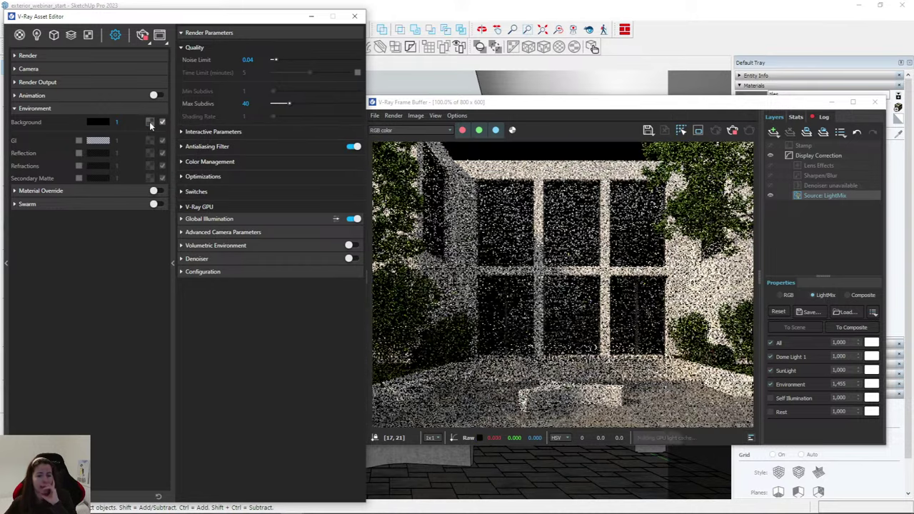
Start a Bitmap texture for the Environment background and search the Exterior 2, Exterior and scatter project folders for an HDR file.
{"action": "left_click", "coordinate": [149, 121]}
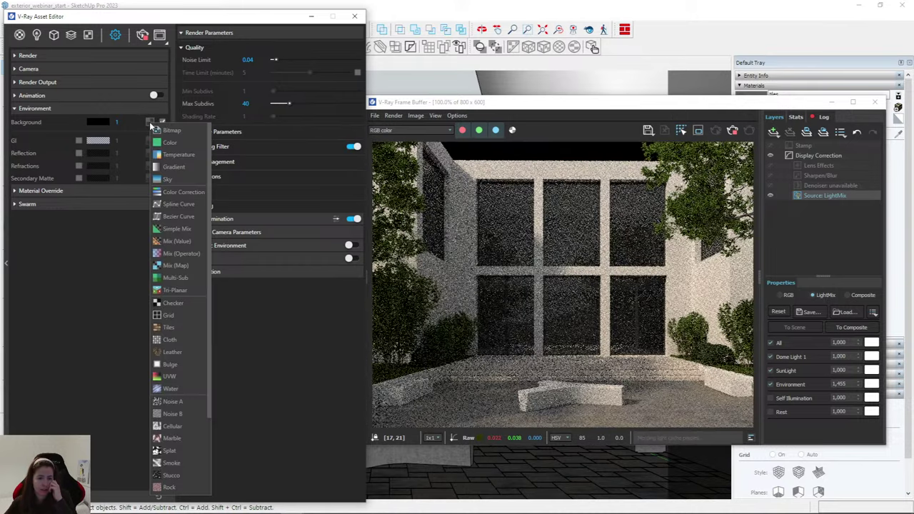
{"action": "left_click", "coordinate": [168, 126]}
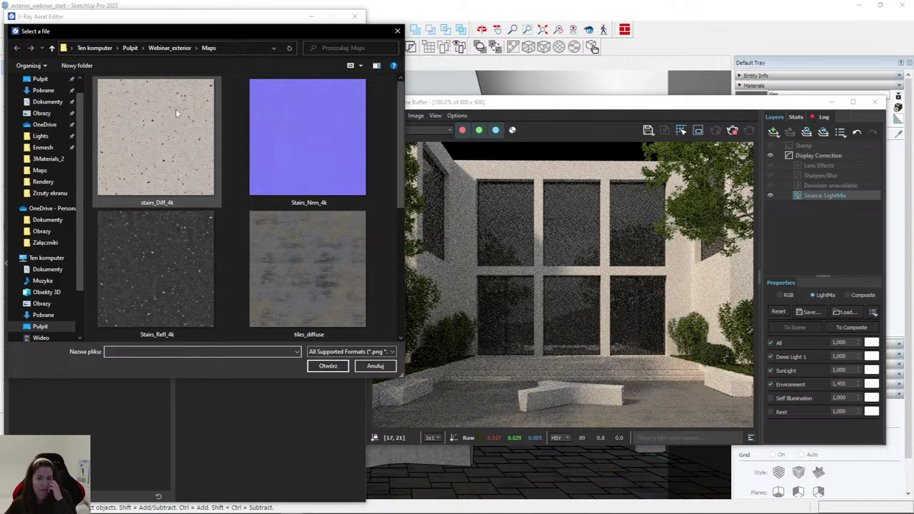
{"action": "left_click", "coordinate": [52, 181]}
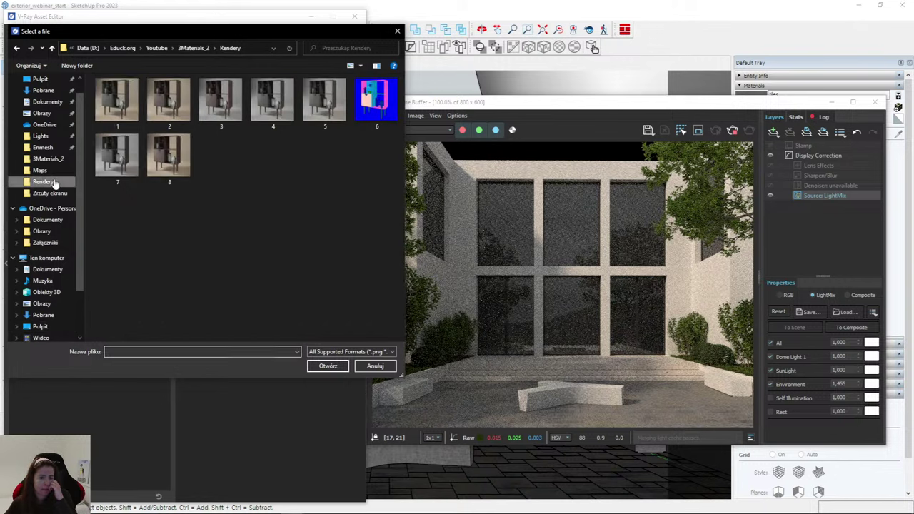
{"action": "left_click", "coordinate": [158, 52]}
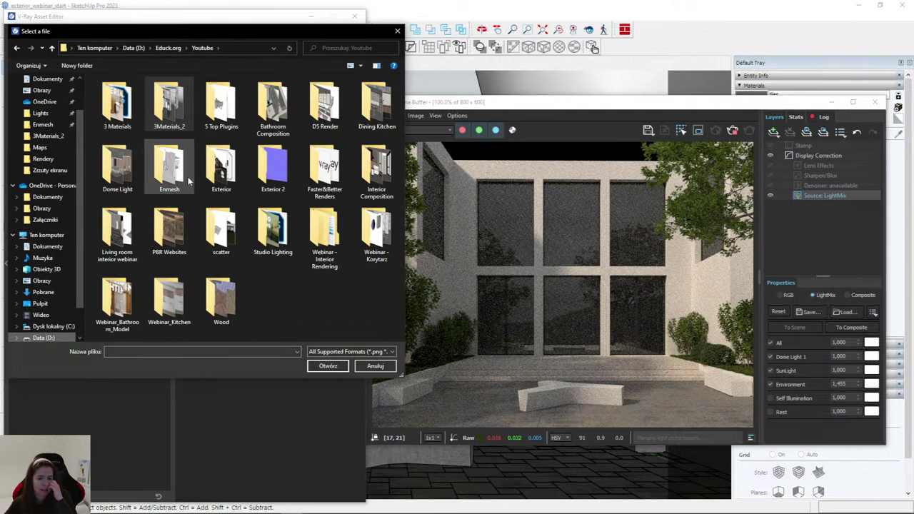
{"action": "double_click", "coordinate": [272, 167]}
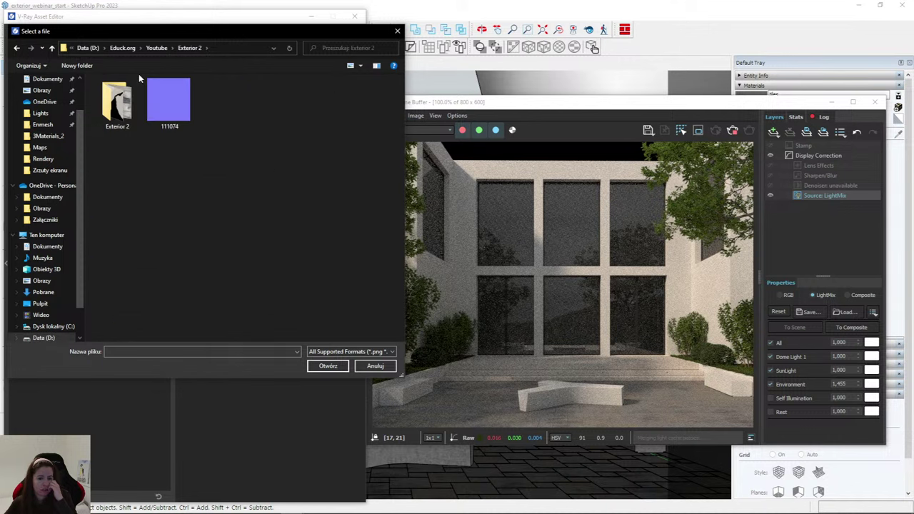
{"action": "left_click", "coordinate": [155, 47]}
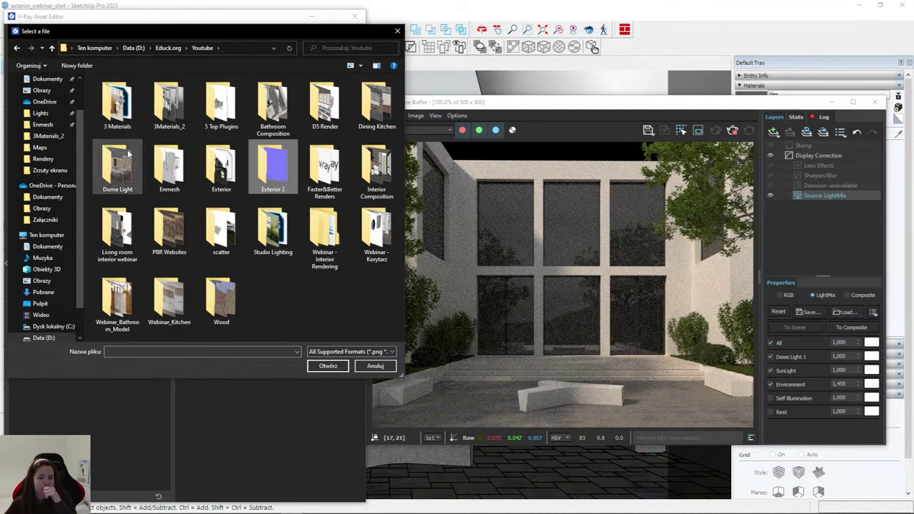
{"action": "left_click", "coordinate": [210, 169]}
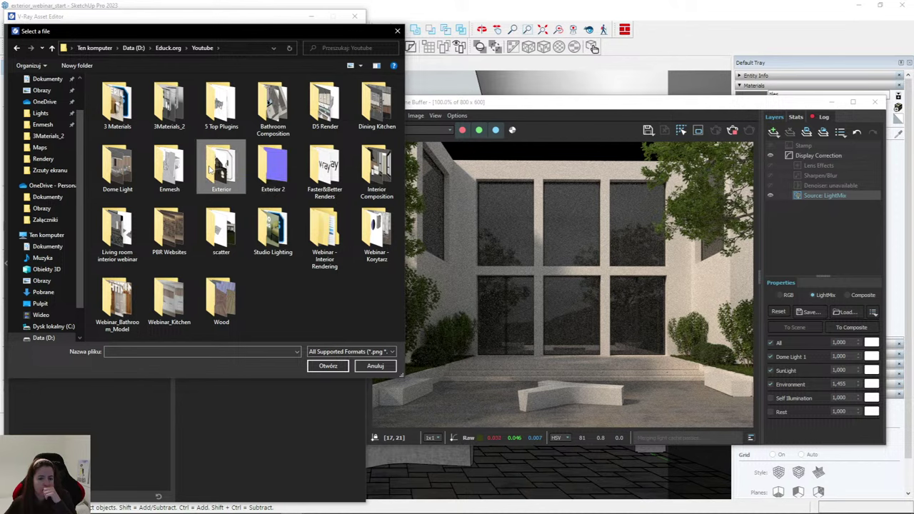
{"action": "double_click", "coordinate": [208, 167]}
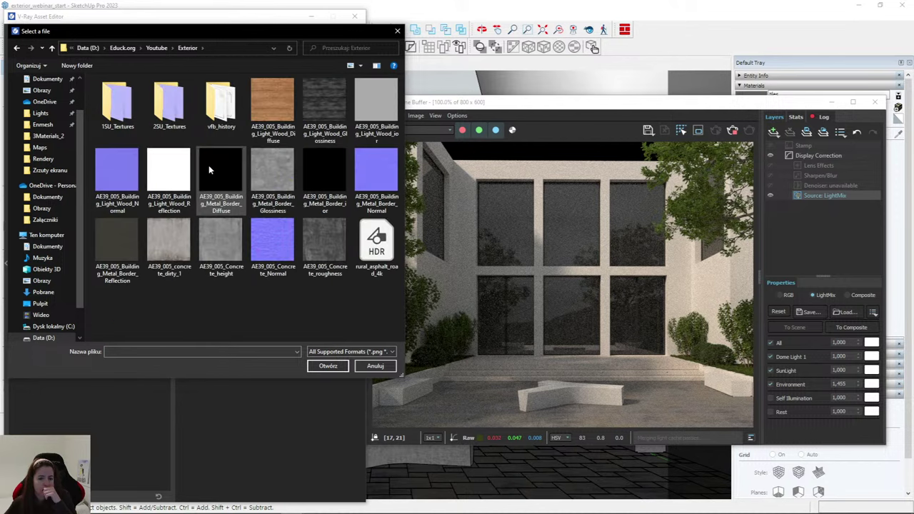
{"action": "left_click", "coordinate": [158, 47]}
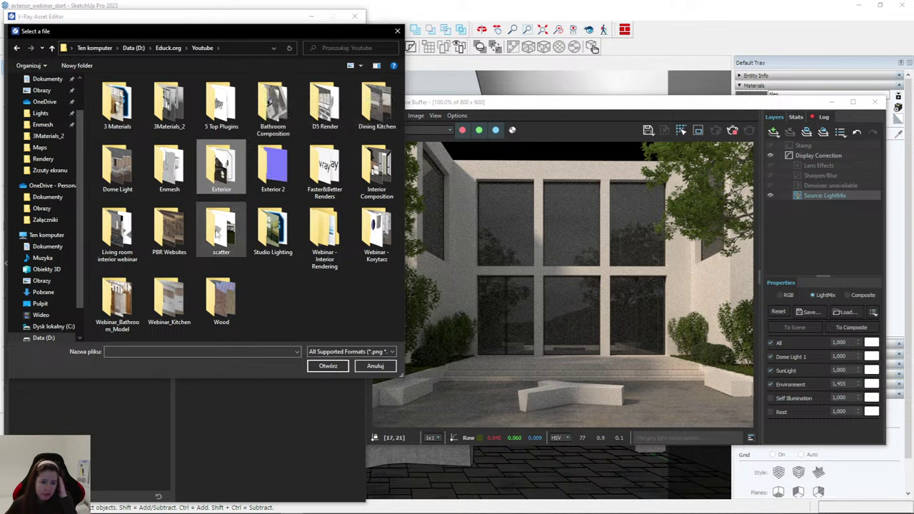
{"action": "double_click", "coordinate": [222, 230]}
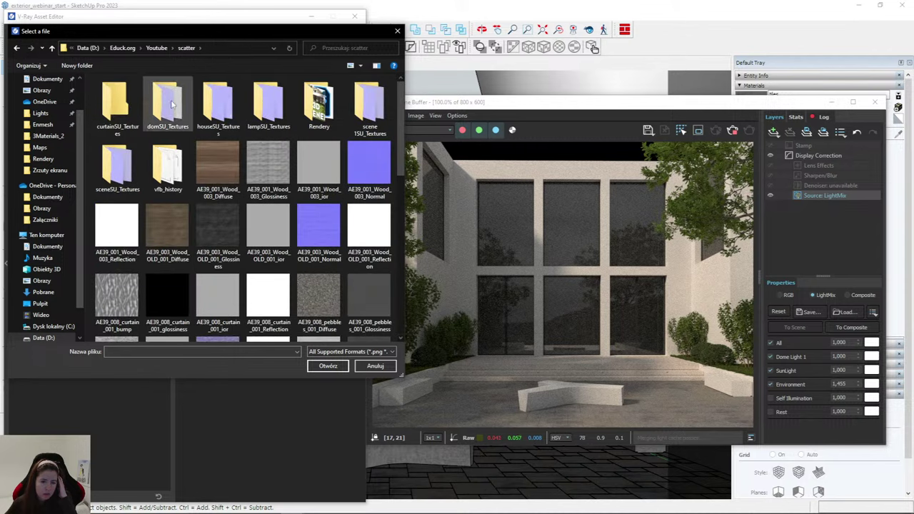
{"action": "left_click", "coordinate": [52, 48]}
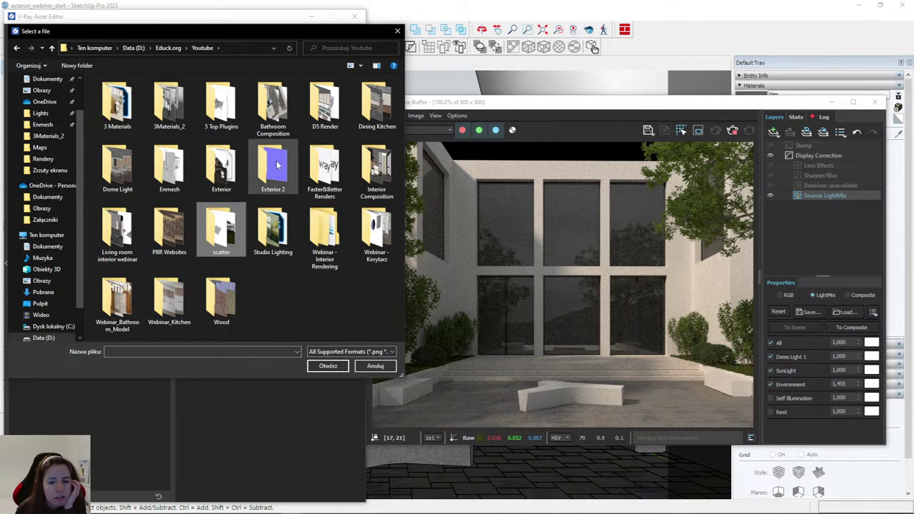
Load meadow_2_4k from the HDRI folder under HDRI Maps as the Environment background bitmap.
{"action": "key", "text": "Escape"}
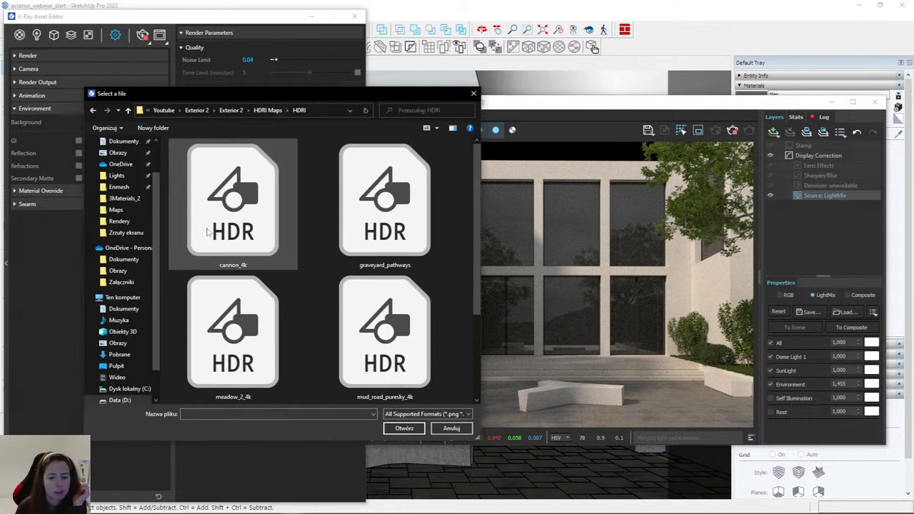
{"action": "left_click_drag", "start_coordinate": [160, 266], "coordinate": [107, 265]}
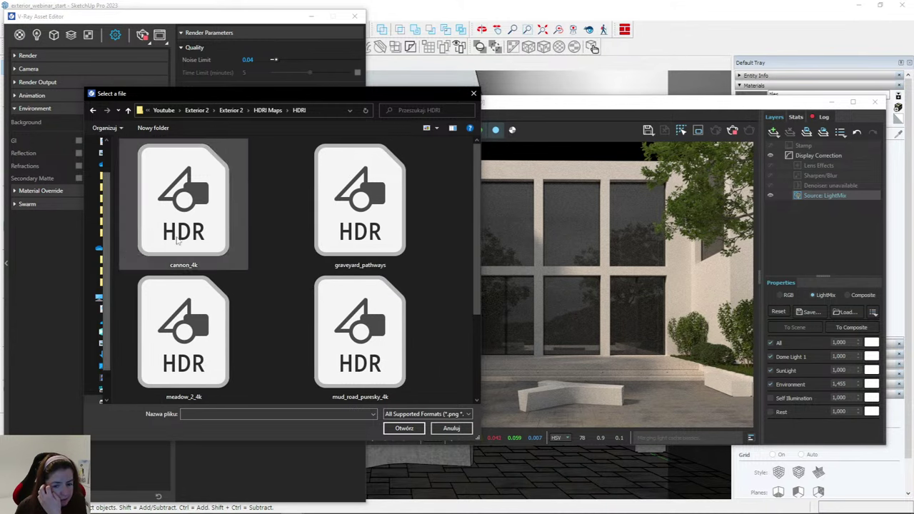
{"action": "scroll", "coordinate": [466, 256], "scroll_direction": "down", "scroll_amount": 3}
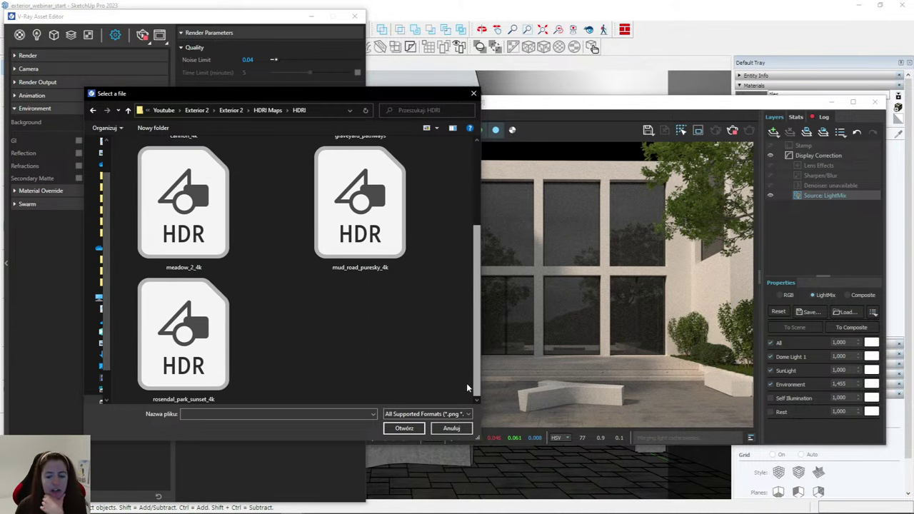
{"action": "scroll", "coordinate": [466, 383], "scroll_direction": "up", "scroll_amount": 3}
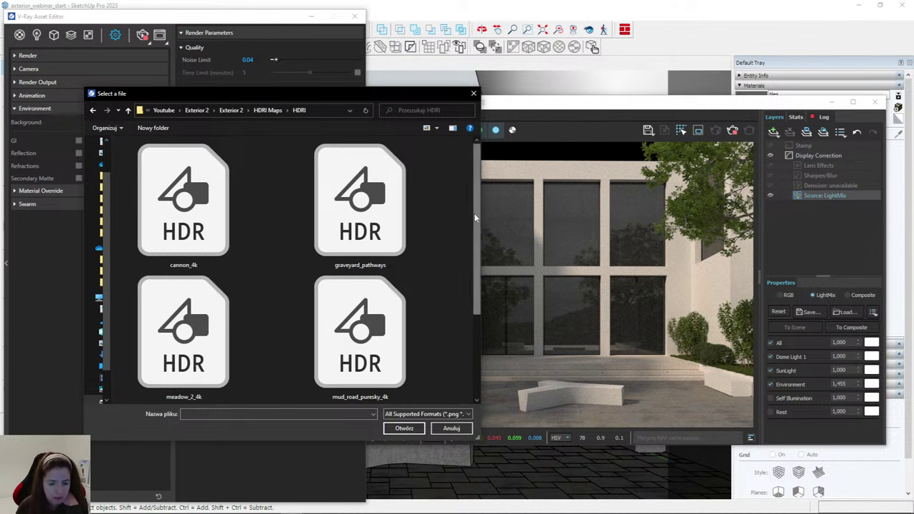
{"action": "scroll", "coordinate": [474, 213], "scroll_direction": "down", "scroll_amount": 1}
{"action": "left_click", "coordinate": [148, 235]}
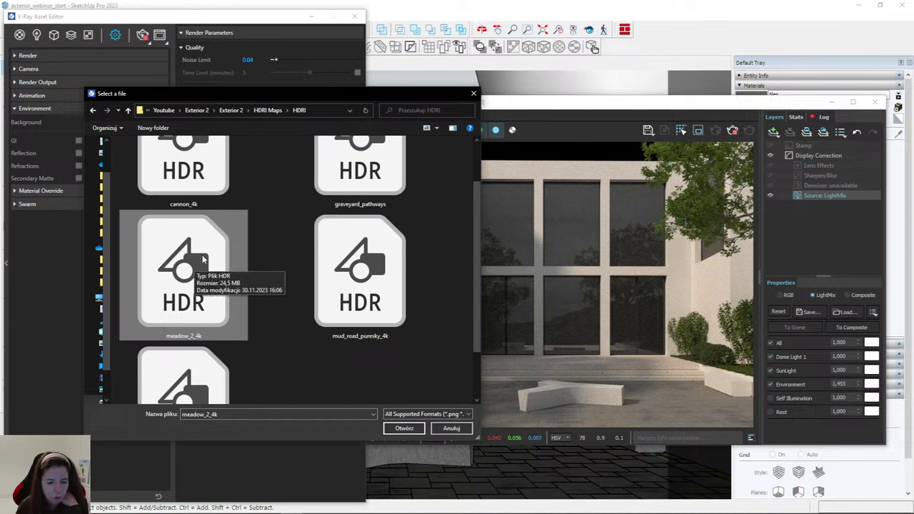
{"action": "left_click", "coordinate": [405, 428]}
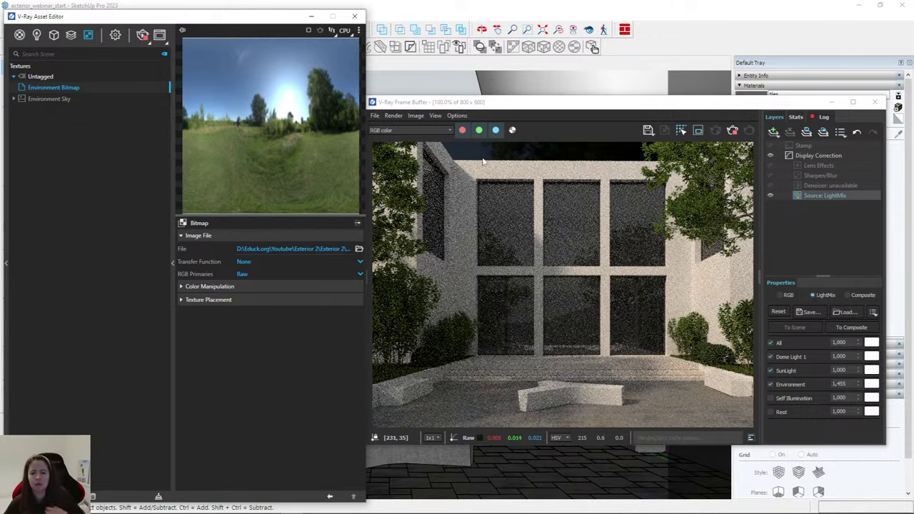
Return to the render settings and set the Environment background intensity to 100.
{"action": "left_click", "coordinate": [330, 498]}
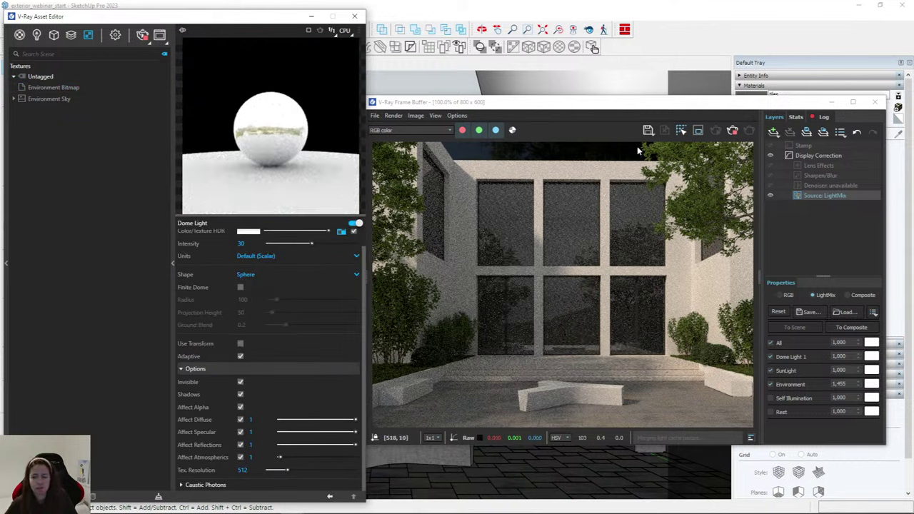
{"action": "left_click", "coordinate": [116, 36]}
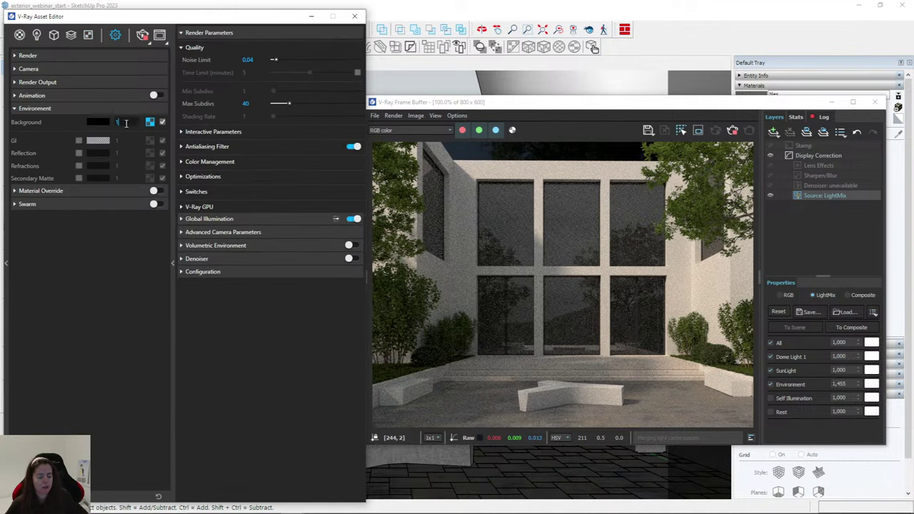
{"action": "key", "text": "Return"}
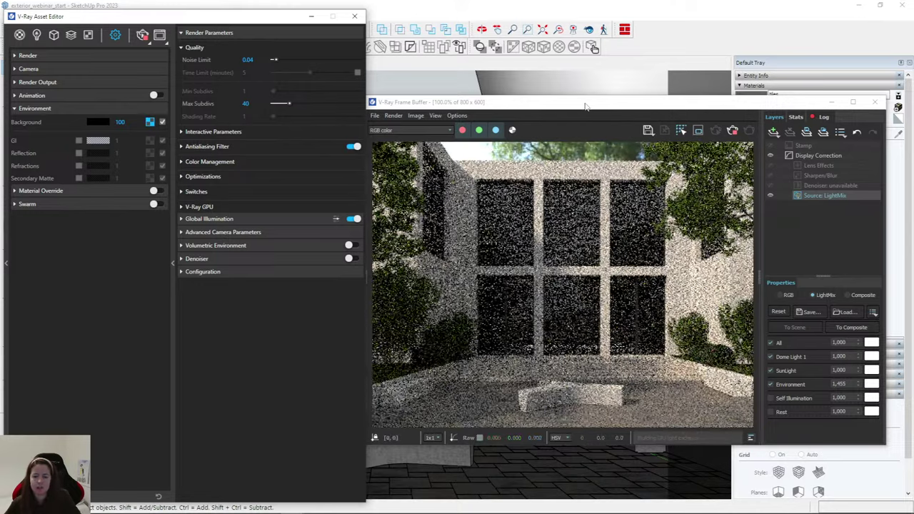
Reposition the V-Ray Frame Buffer beside the Asset Editor and extend its height to show the whole render with free space around it.
{"action": "double_click", "coordinate": [586, 106]}
{"action": "double_click", "coordinate": [451, 7]}
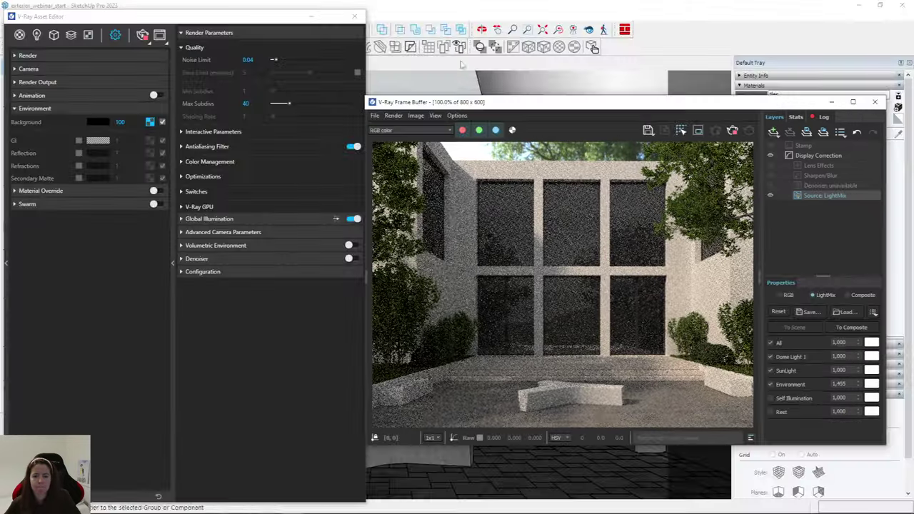
{"action": "left_click_drag", "start_coordinate": [465, 102], "coordinate": [472, 29]}
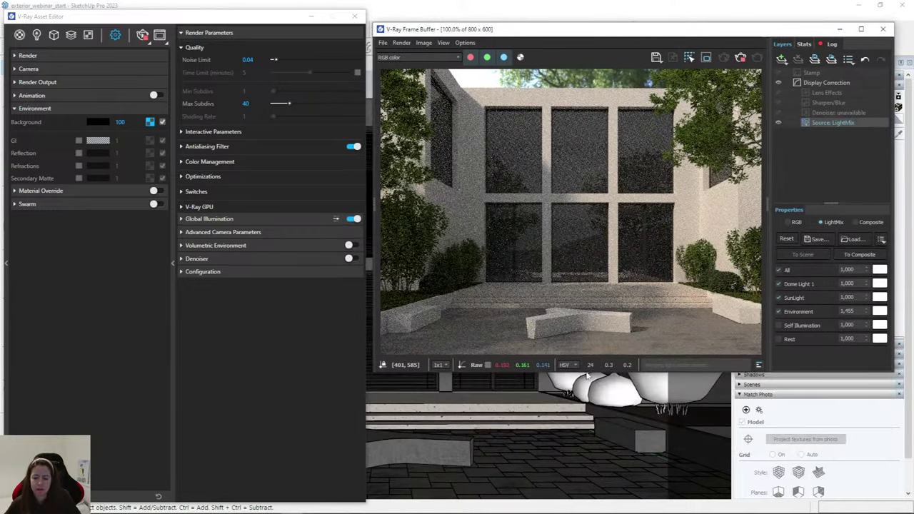
{"action": "left_click_drag", "start_coordinate": [586, 373], "coordinate": [587, 490]}
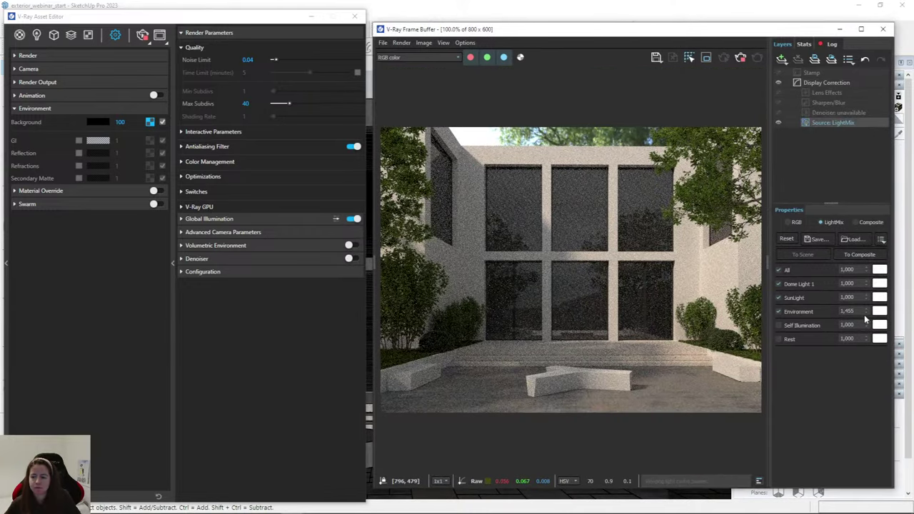
Set the LightMix Environment intensity to 1.205, checking the render's brightness at different zoom levels.
{"action": "left_click_drag", "start_coordinate": [866, 319], "coordinate": [861, 284]}
{"action": "scroll", "coordinate": [602, 280], "scroll_direction": "down", "scroll_amount": 3}
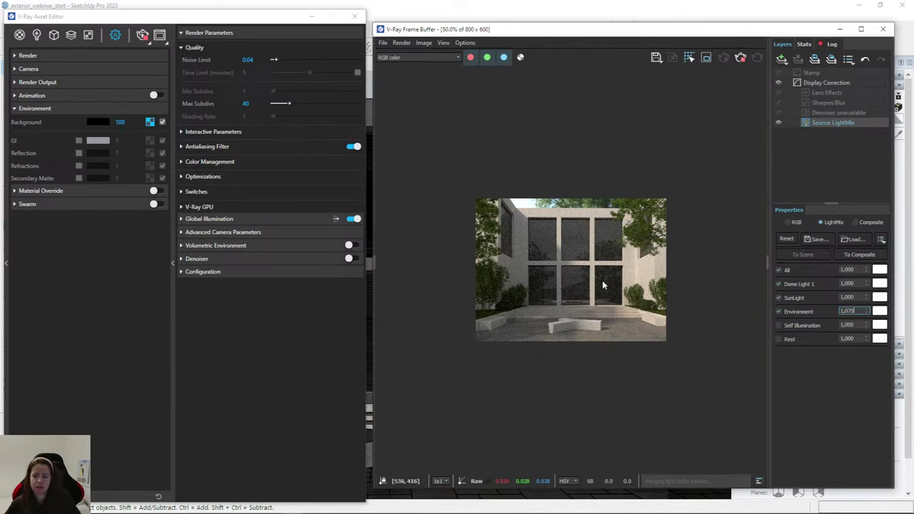
{"action": "scroll", "coordinate": [584, 208], "scroll_direction": "up", "scroll_amount": 3}
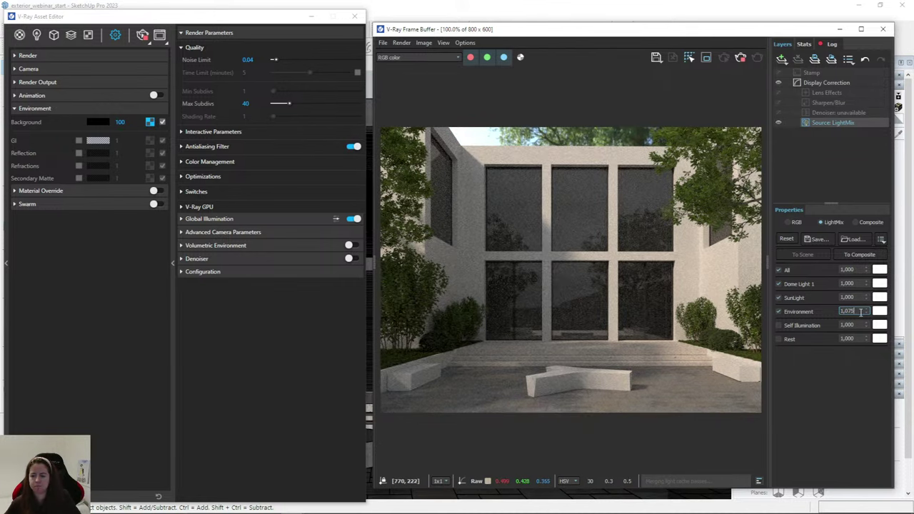
{"action": "left_click_drag", "start_coordinate": [868, 311], "coordinate": [578, 272]}
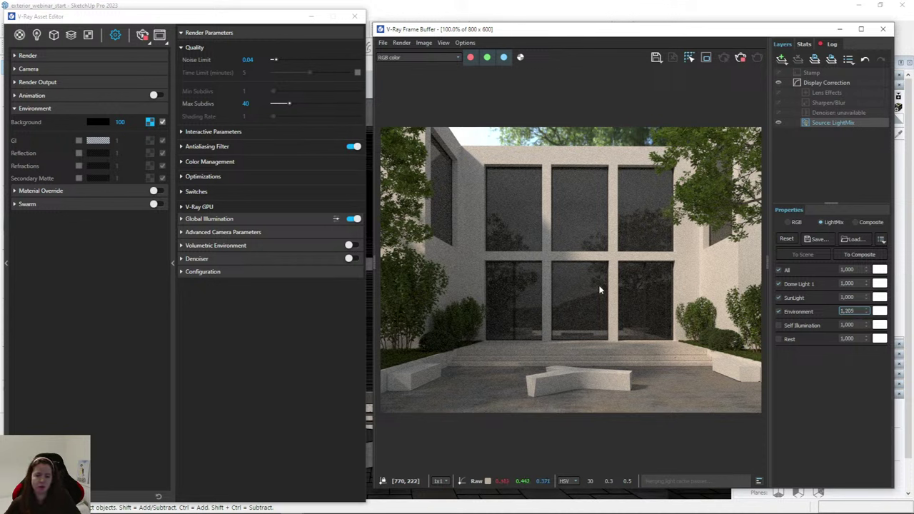
Clear the bitmap from the Environment background and assign a Sky texture in its place.
{"action": "left_click", "coordinate": [128, 122]}
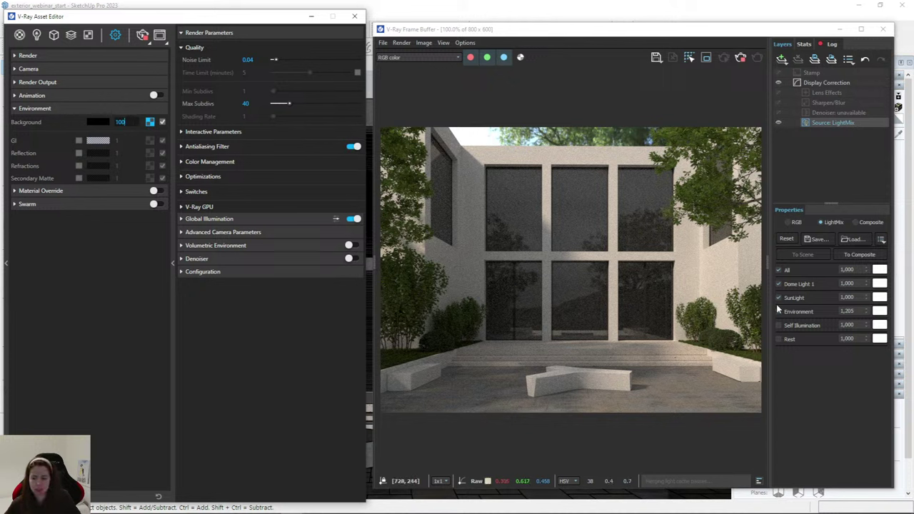
{"action": "left_click", "coordinate": [149, 122]}
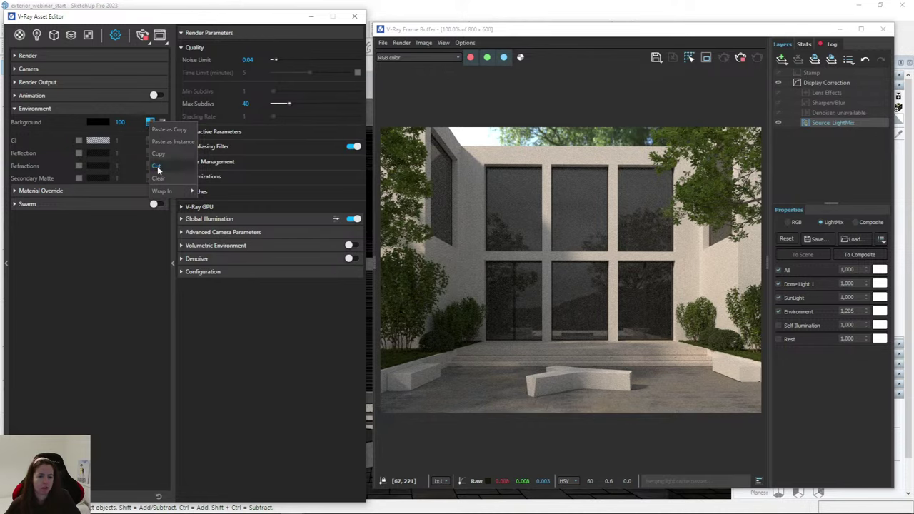
{"action": "left_click", "coordinate": [159, 179]}
{"action": "left_click", "coordinate": [149, 123]}
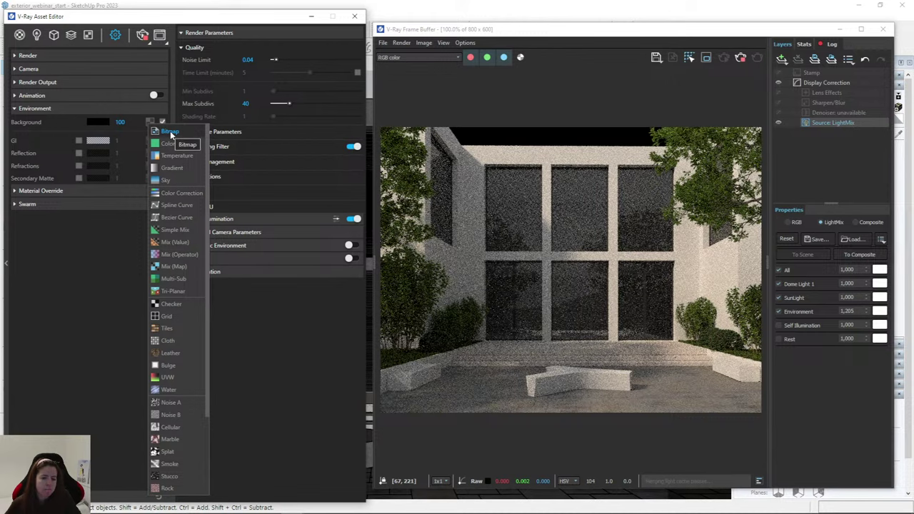
{"action": "left_click", "coordinate": [165, 179]}
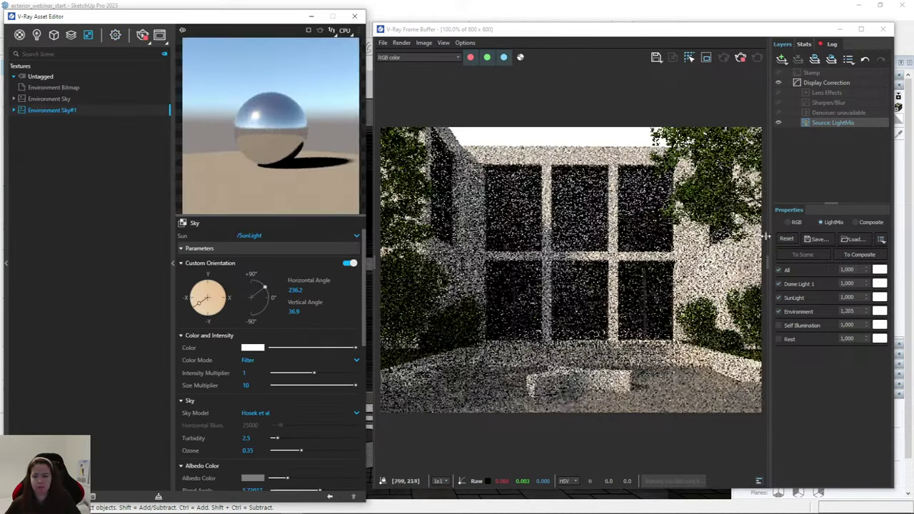
Maximize the V-Ray Frame Buffer and examine the sky in the updated courtyard render.
{"action": "scroll", "coordinate": [565, 236], "scroll_direction": "down", "scroll_amount": 1}
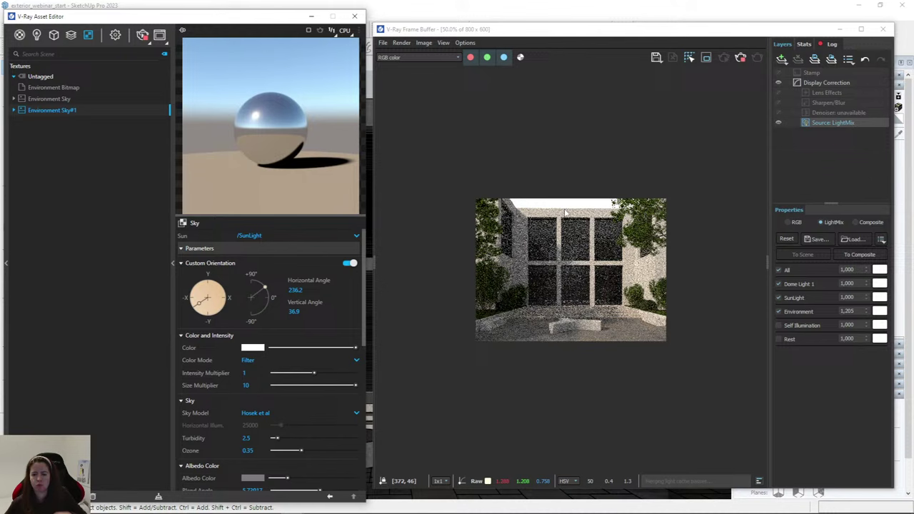
{"action": "double_click", "coordinate": [592, 29]}
{"action": "scroll", "coordinate": [360, 213], "scroll_direction": "up", "scroll_amount": 1}
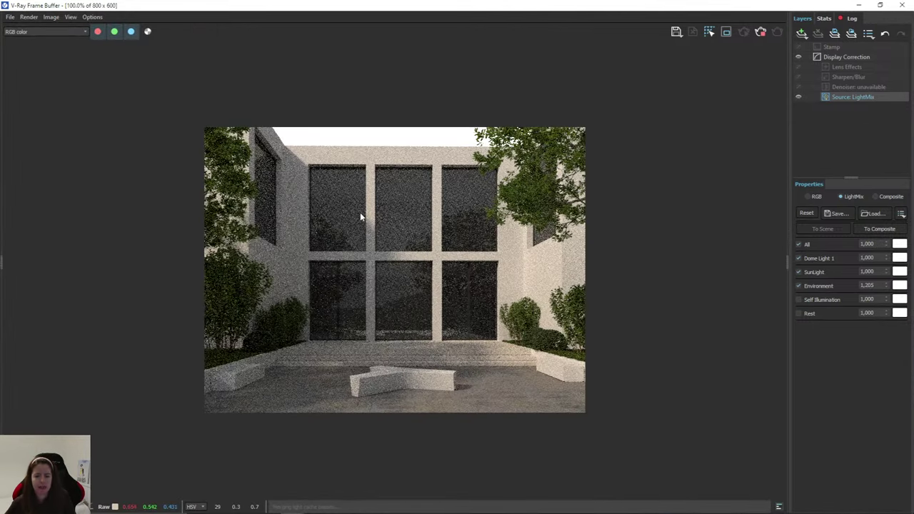
Add an Exposure correction layer with exposure 1.169, highlight burn 0.558 and contrast 0.117 to brighten the courtyard render.
{"action": "scroll", "coordinate": [361, 216], "scroll_direction": "up", "scroll_amount": 1}
{"action": "scroll", "coordinate": [360, 242], "scroll_direction": "down", "scroll_amount": 1}
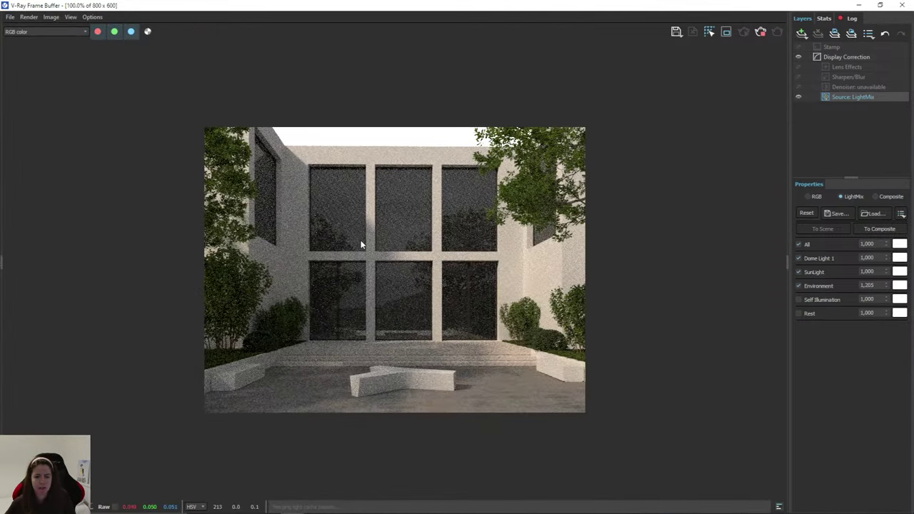
{"action": "left_click", "coordinate": [801, 34]}
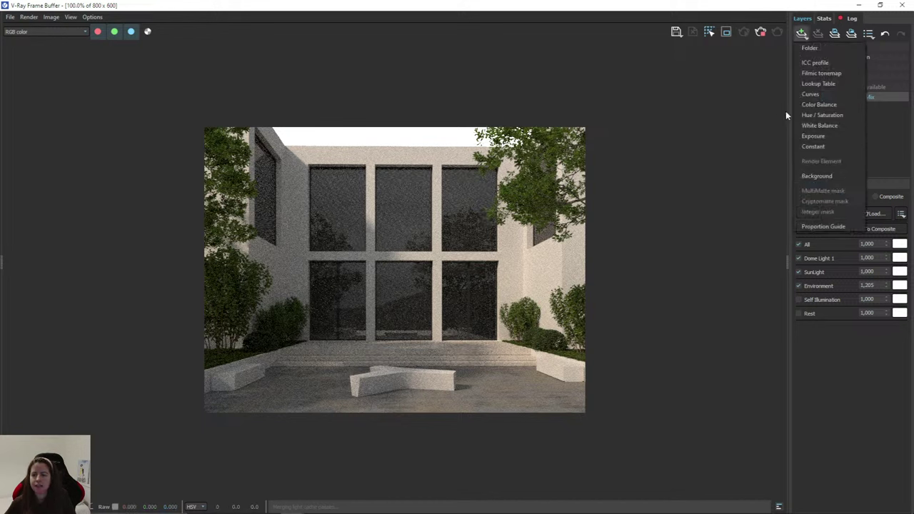
{"action": "left_click", "coordinate": [815, 136]}
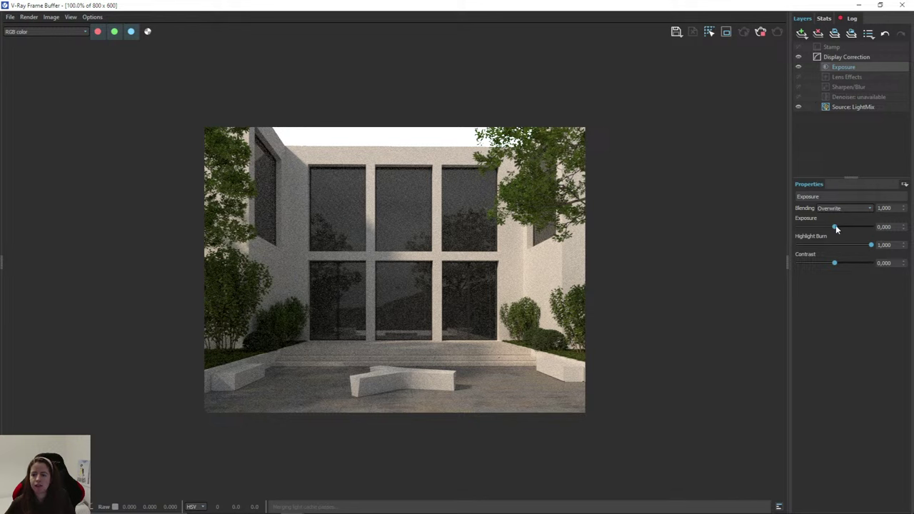
{"action": "mouse_move", "coordinate": [836, 227]}
{"action": "left_mouse_down"}
{"action": "mouse_move", "coordinate": [849, 227]}
{"action": "mouse_move", "coordinate": [833, 245]}
{"action": "mouse_move", "coordinate": [842, 247]}
{"action": "mouse_move", "coordinate": [838, 263]}
{"action": "left_mouse_up"}
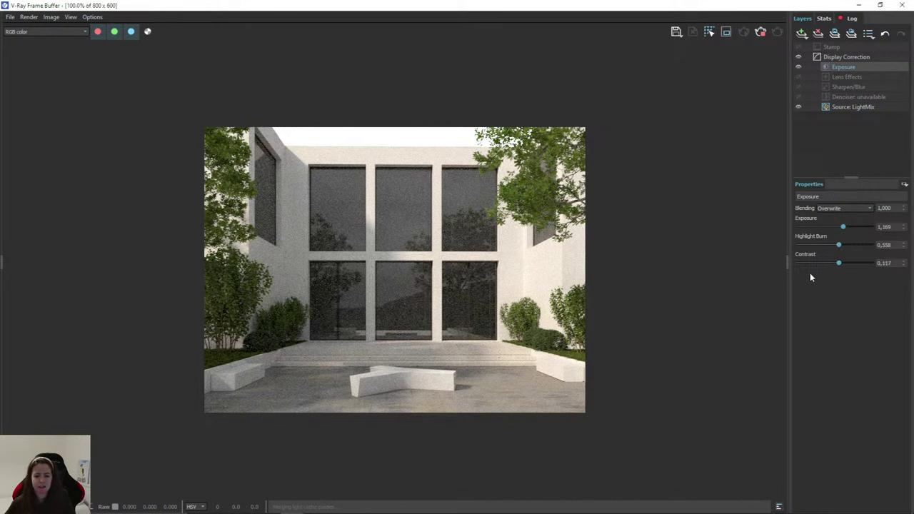
Add a Filmic tonemap layer with shoulder strength 0.212, linear strength 0.310, linear angle 0.125 and toe strength 0.228.
{"action": "left_click", "coordinate": [803, 33]}
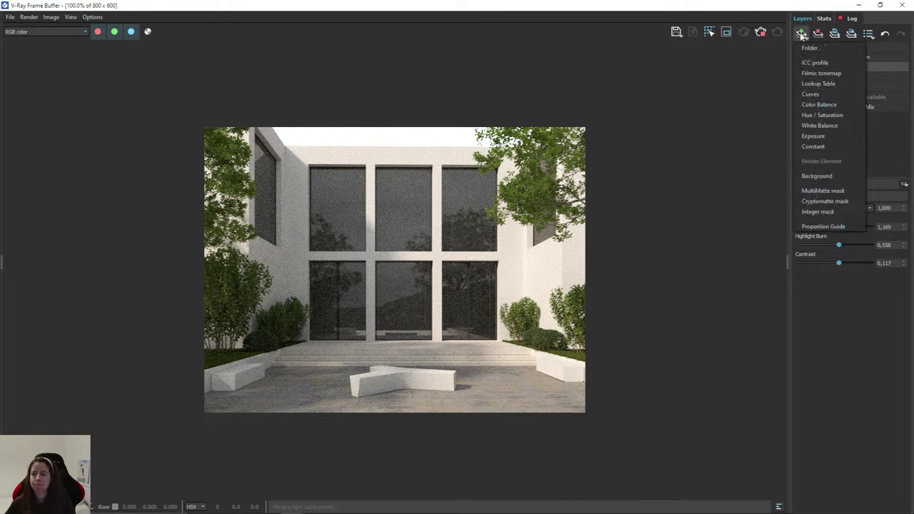
{"action": "left_click", "coordinate": [821, 73]}
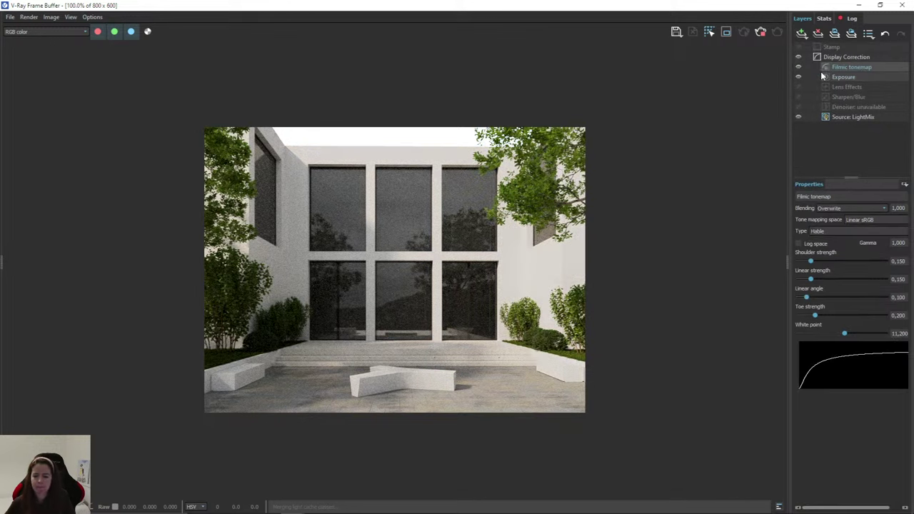
{"action": "left_click_drag", "start_coordinate": [811, 262], "coordinate": [833, 317]}
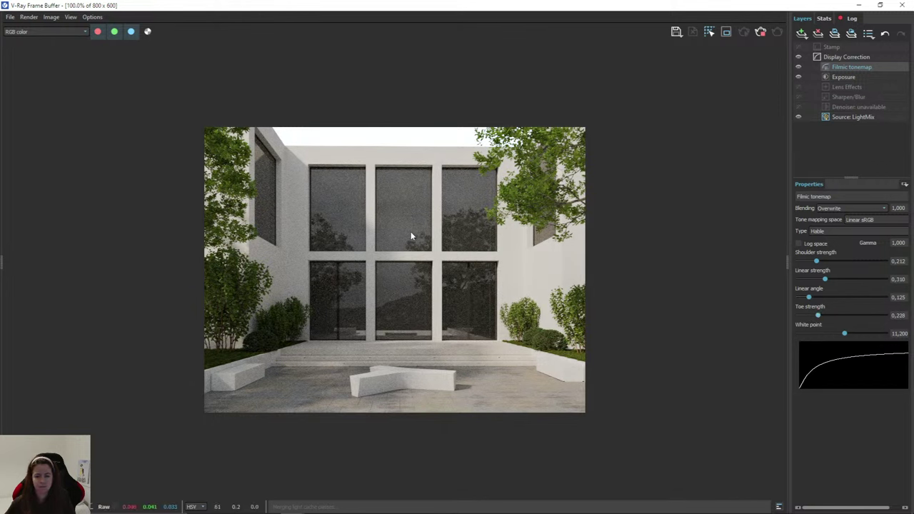
Compare the render with the correction layers switched on and off, leaving Filmic tonemap disabled and Exposure enabled.
{"action": "left_click", "coordinate": [798, 66]}
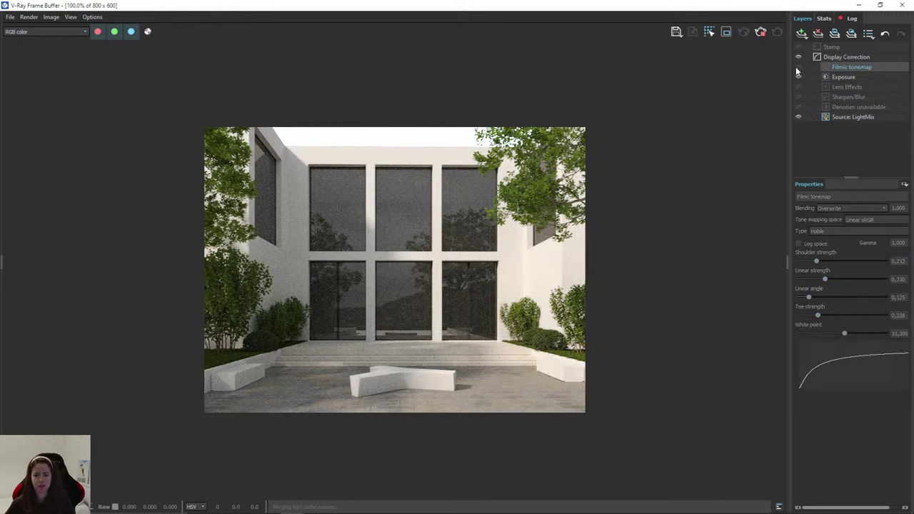
{"action": "left_click", "coordinate": [797, 67]}
{"action": "left_click", "coordinate": [798, 68]}
{"action": "left_click", "coordinate": [799, 76]}
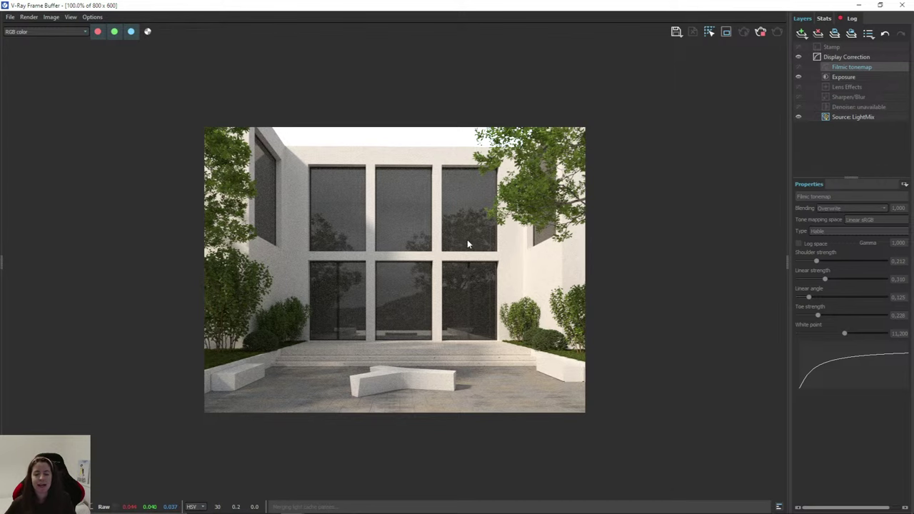
Switch to SketchUp and import the leaves model from the Webinar_exterior folder, placing it on the courtyard paving.
{"action": "left_click", "coordinate": [860, 7]}
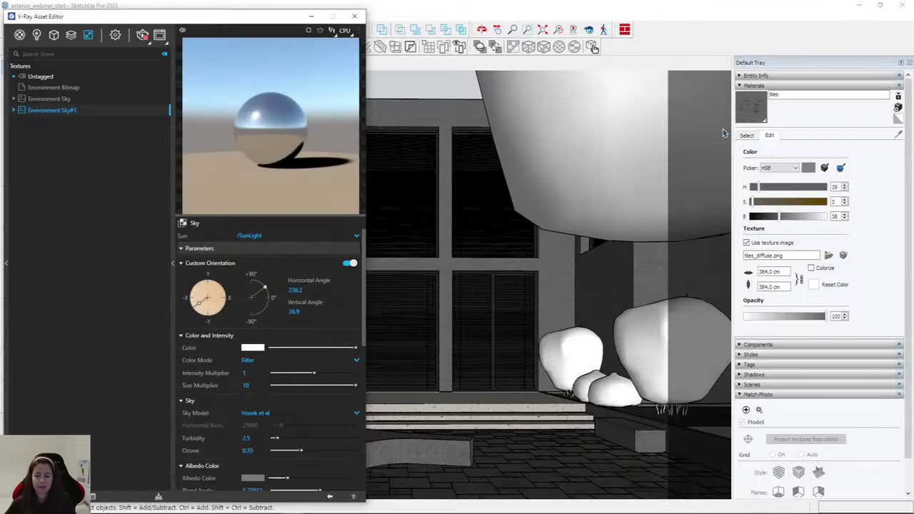
{"action": "left_click", "coordinate": [311, 16]}
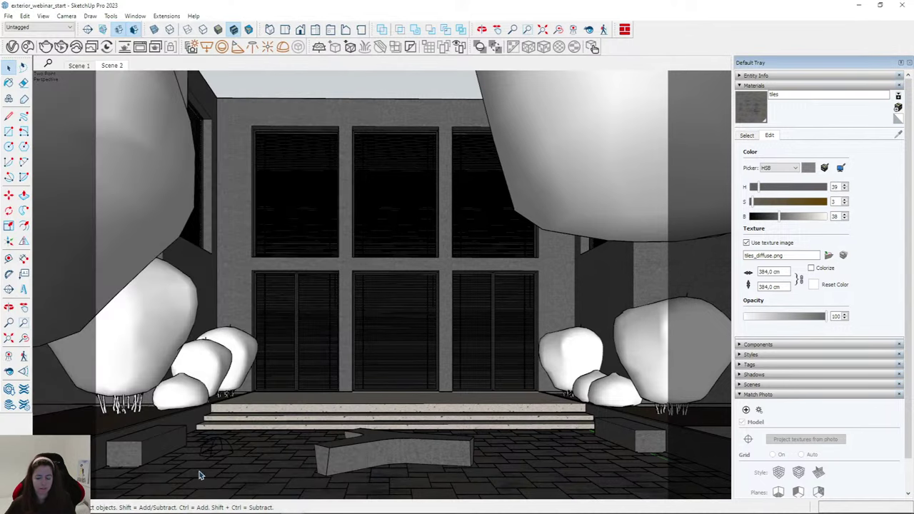
{"action": "left_click", "coordinate": [246, 505]}
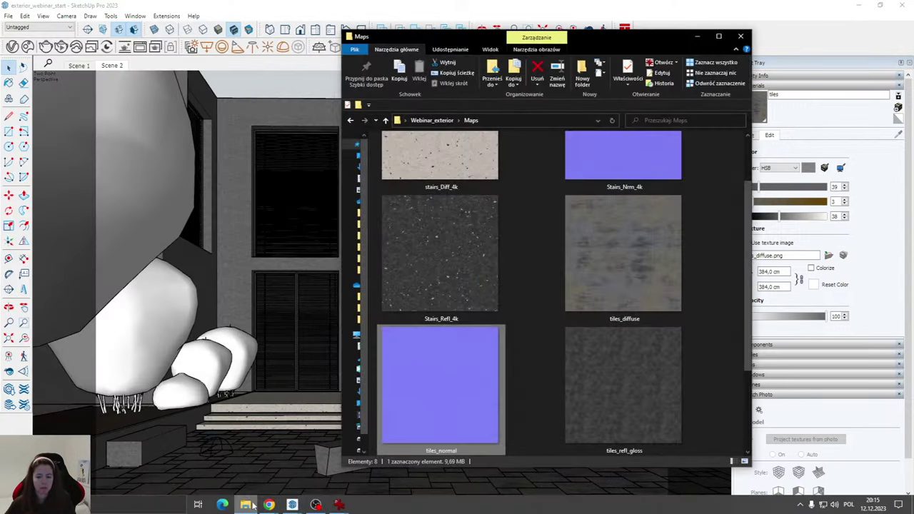
{"action": "left_click", "coordinate": [432, 120]}
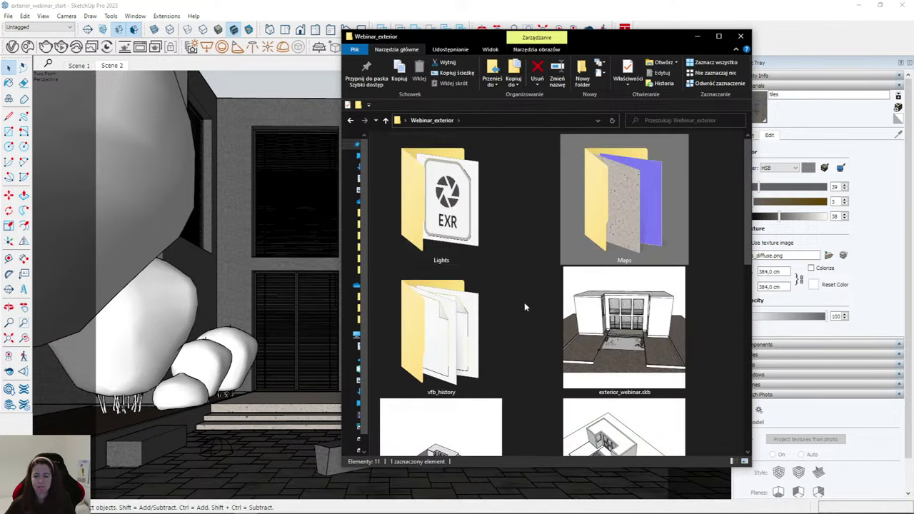
{"action": "scroll", "coordinate": [525, 302], "scroll_direction": "down", "scroll_amount": 5}
{"action": "left_click", "coordinate": [454, 264]}
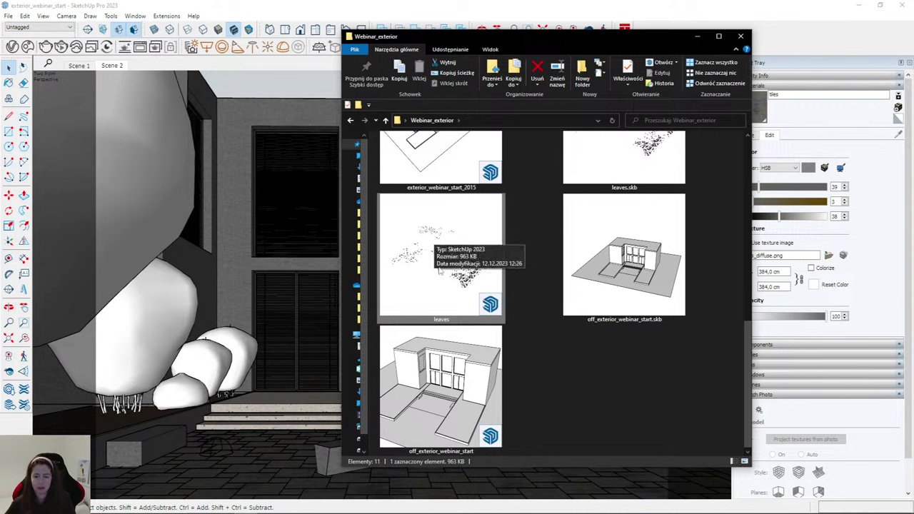
{"action": "left_click_drag", "start_coordinate": [435, 240], "coordinate": [301, 365]}
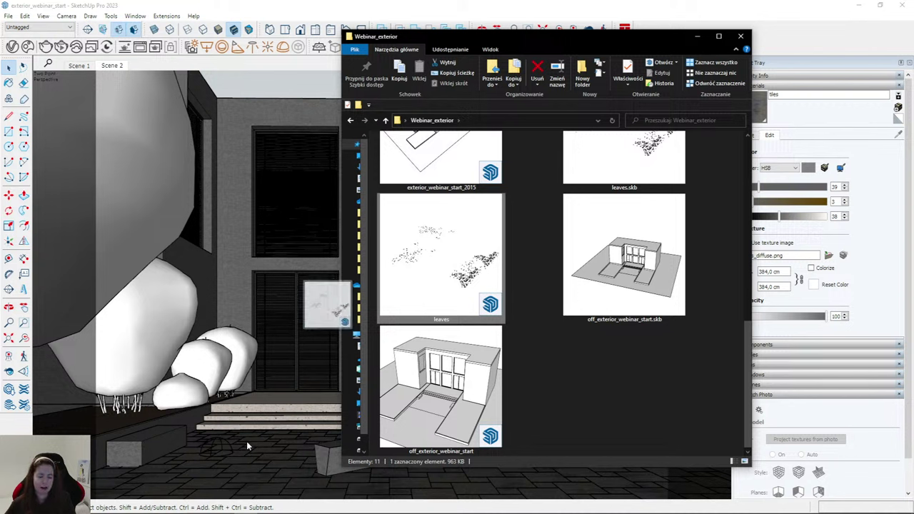
{"action": "left_click_drag", "start_coordinate": [246, 442], "coordinate": [249, 442]}
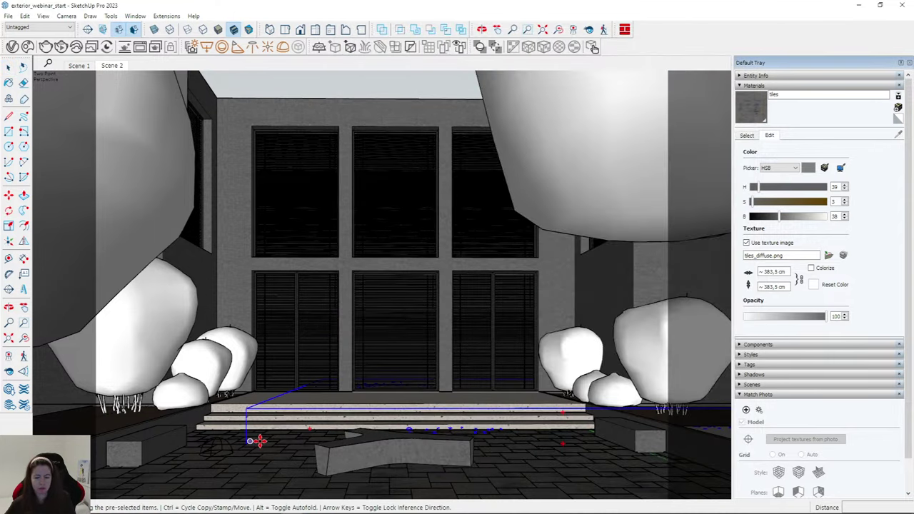
Move the imported leaves toward the front so they spread over the terrace and the courtyard paving.
{"action": "left_click", "coordinate": [247, 443]}
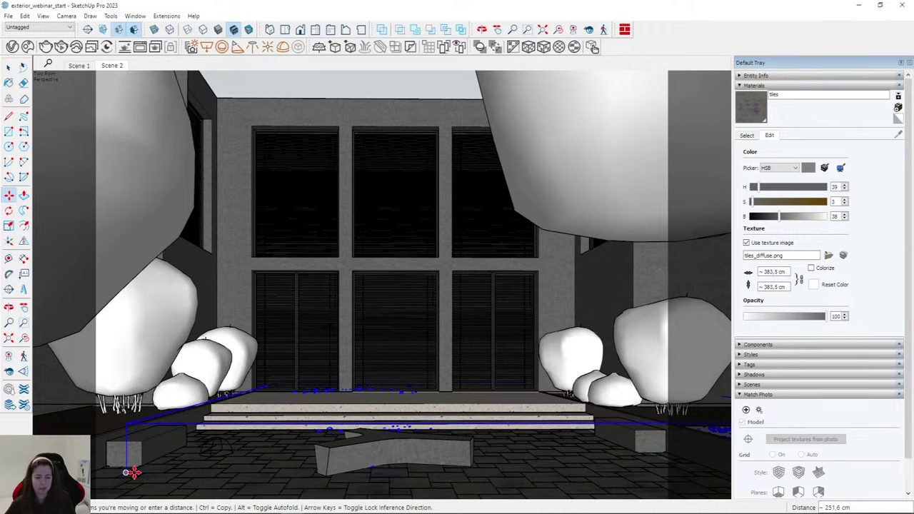
{"action": "scroll", "coordinate": [327, 433], "scroll_direction": "up", "scroll_amount": 8}
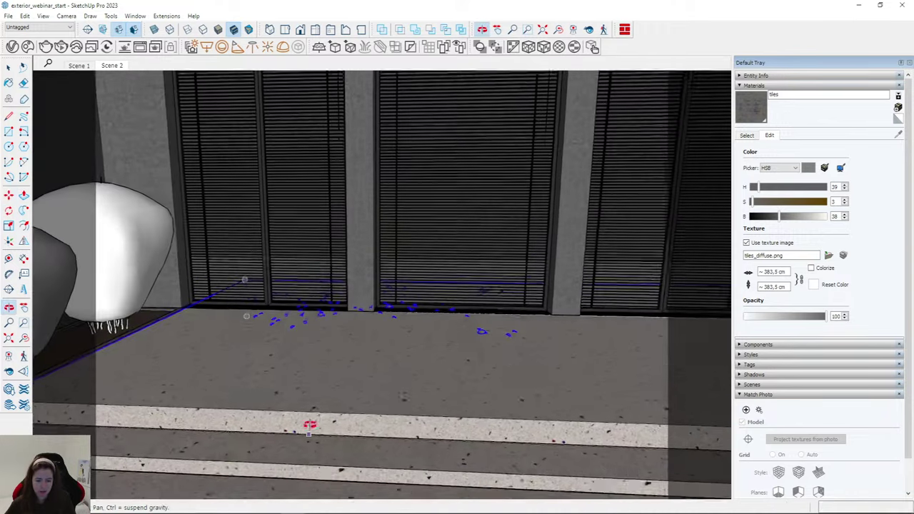
{"action": "scroll", "coordinate": [322, 285], "scroll_direction": "down", "scroll_amount": 8}
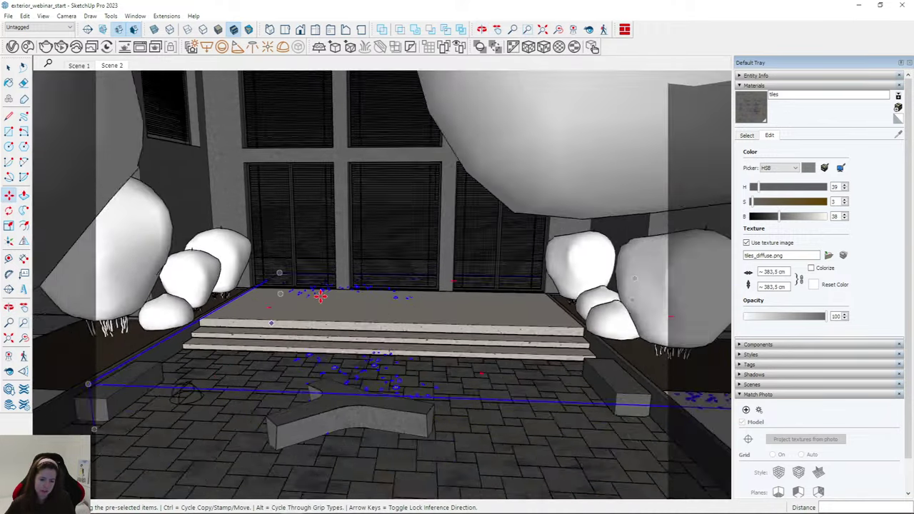
{"action": "scroll", "coordinate": [321, 296], "scroll_direction": "down", "scroll_amount": 3}
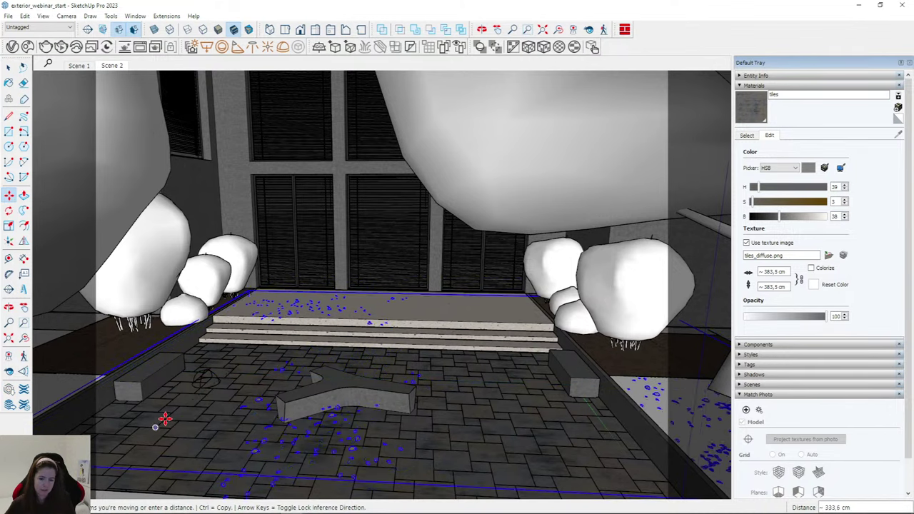
Lower the leaves component about 2.3 cm toward the paving surface, checking its height around the concrete bench.
{"action": "middle_click_drag", "start_coordinate": [324, 403], "coordinate": [325, 362]}
{"action": "scroll", "coordinate": [324, 362], "scroll_direction": "up", "scroll_amount": 5}
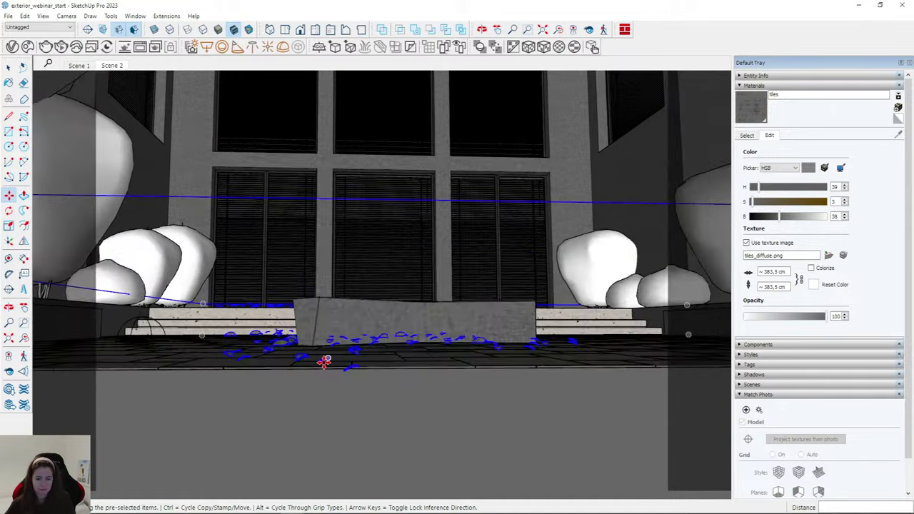
{"action": "scroll", "coordinate": [336, 365], "scroll_direction": "up", "scroll_amount": 3}
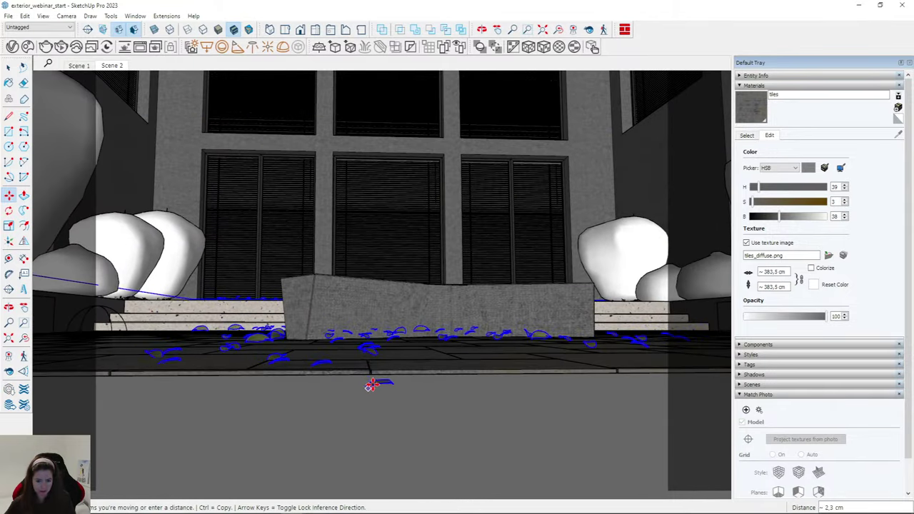
{"action": "middle_click_drag", "start_coordinate": [374, 359], "coordinate": [431, 357]}
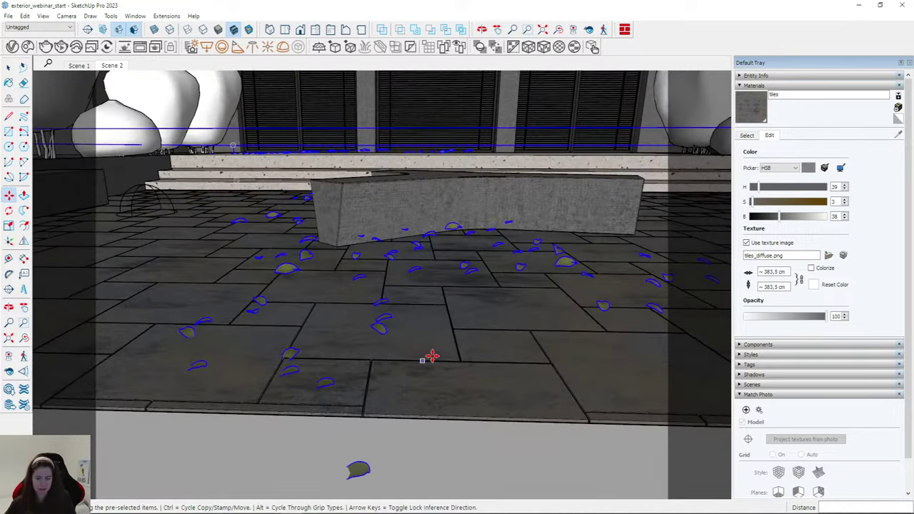
Shift the leaves sideways across the courtyard so the dense cluster lies on the paving beside the right-hand planter.
{"action": "left_click", "coordinate": [88, 326]}
{"action": "scroll", "coordinate": [224, 392], "scroll_direction": "down", "scroll_amount": 4}
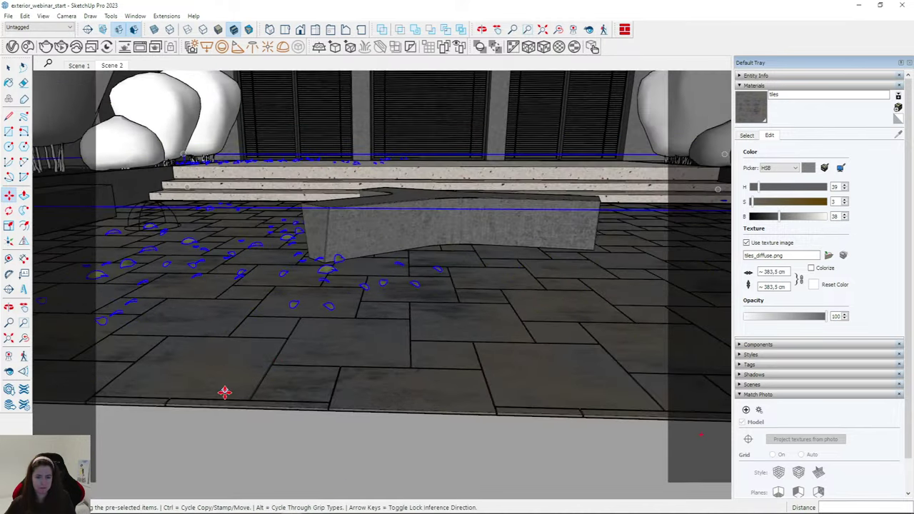
{"action": "middle_click_drag", "start_coordinate": [224, 392], "coordinate": [476, 384]}
{"action": "left_click", "coordinate": [476, 384]}
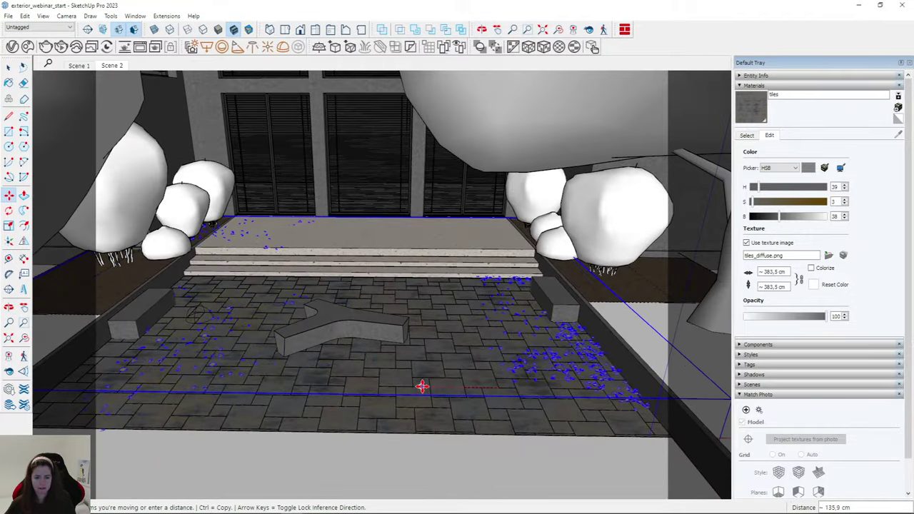
Lower the leaves component about 5.4 cm so the dense cluster rests on the paving near the right-hand planter.
{"action": "middle_click_drag", "start_coordinate": [623, 320], "coordinate": [627, 283]}
{"action": "scroll", "coordinate": [628, 283], "scroll_direction": "up", "scroll_amount": 5}
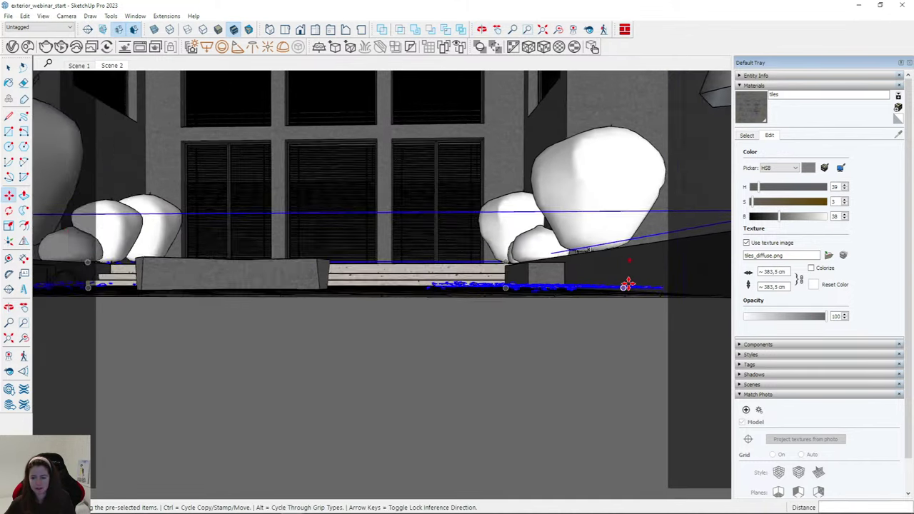
{"action": "scroll", "coordinate": [675, 288], "scroll_direction": "up", "scroll_amount": 4}
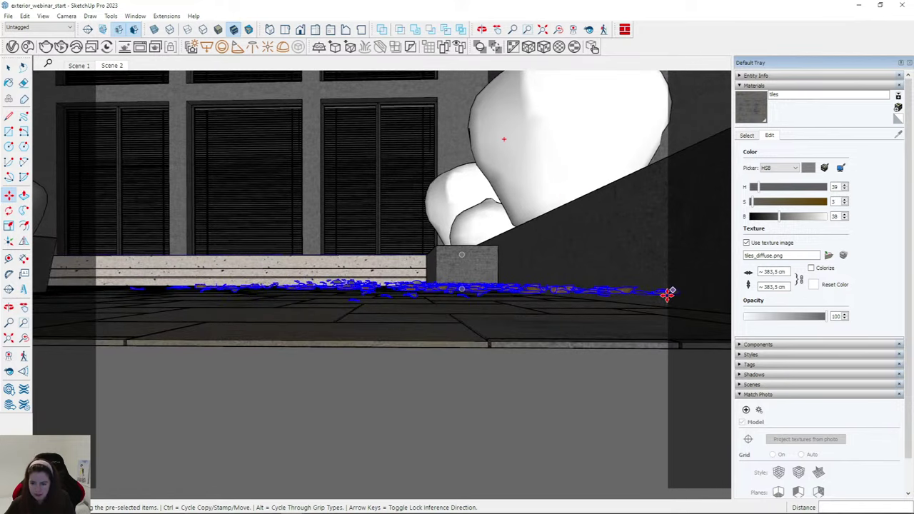
{"action": "left_click", "coordinate": [655, 294]}
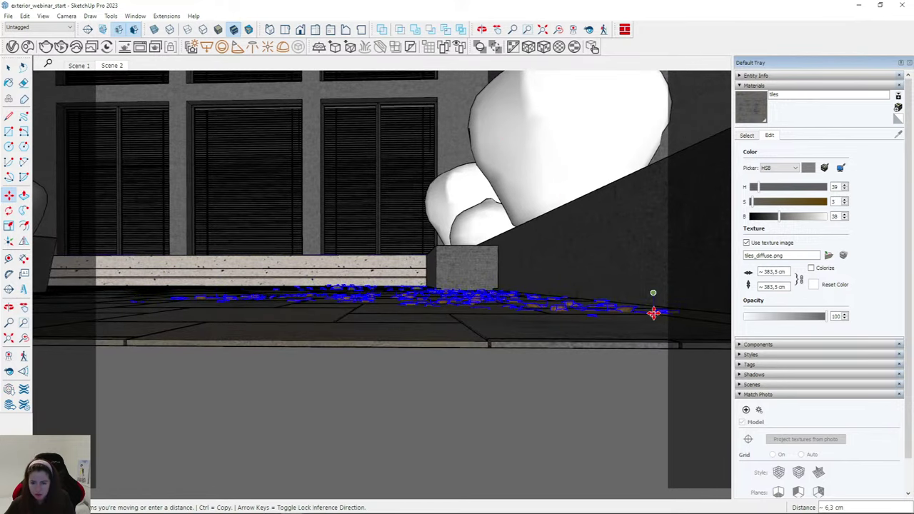
Restore the Scene 2 view, render it in V-Ray and inspect the scattered leaves in the maximized Frame Buffer.
{"action": "left_click", "coordinate": [112, 65]}
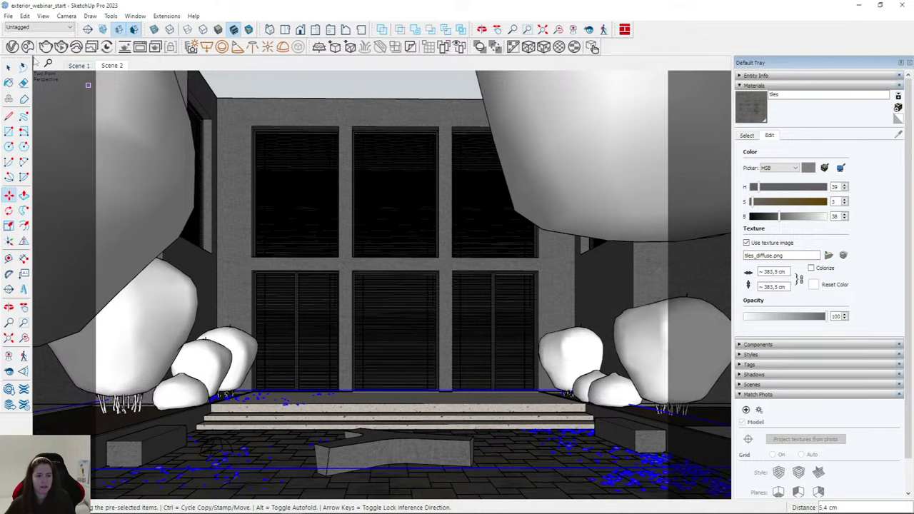
{"action": "left_click", "coordinate": [143, 45]}
{"action": "left_click", "coordinate": [116, 35]}
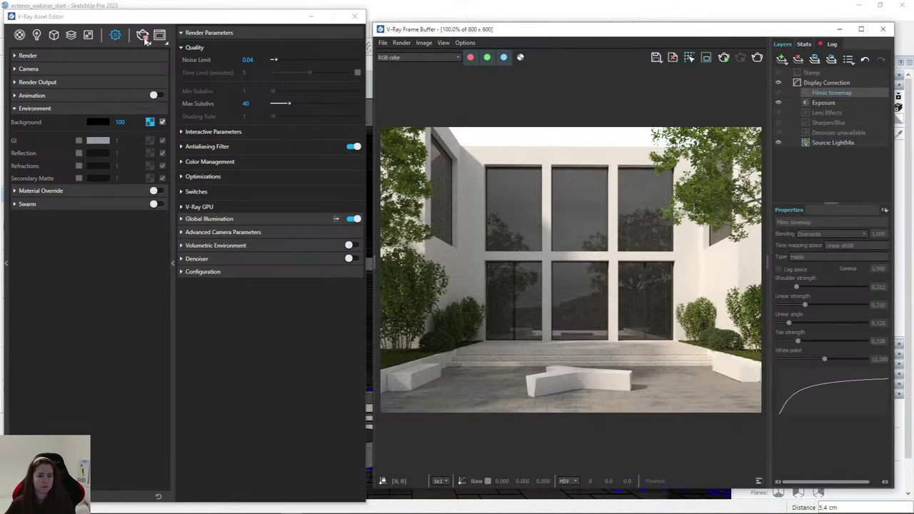
{"action": "double_click", "coordinate": [592, 29]}
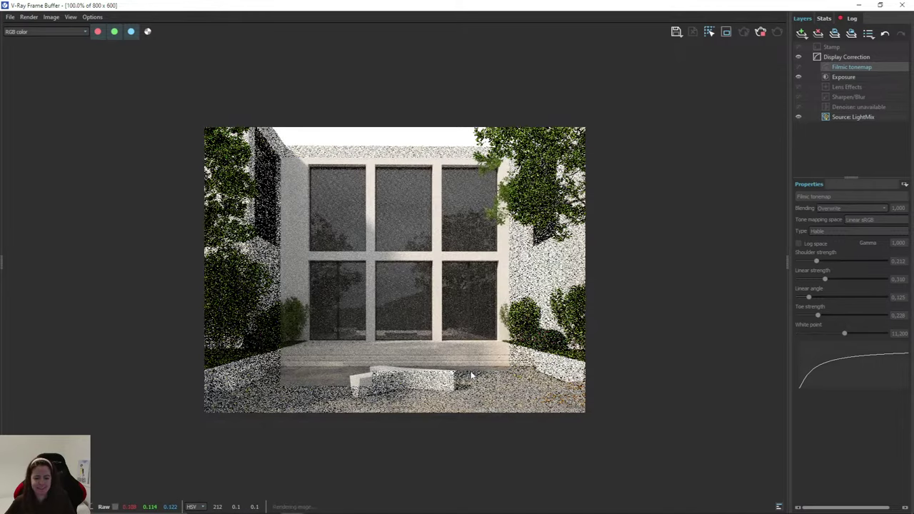
{"action": "scroll", "coordinate": [471, 375], "scroll_direction": "up", "scroll_amount": 2}
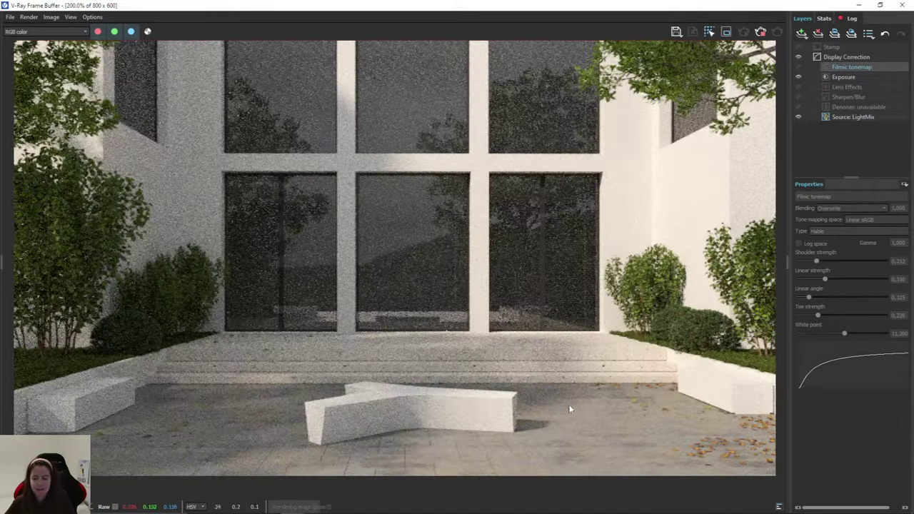
{"action": "scroll", "coordinate": [643, 411], "scroll_direction": "down", "scroll_amount": 2}
{"action": "scroll", "coordinate": [678, 428], "scroll_direction": "up", "scroll_amount": 2}
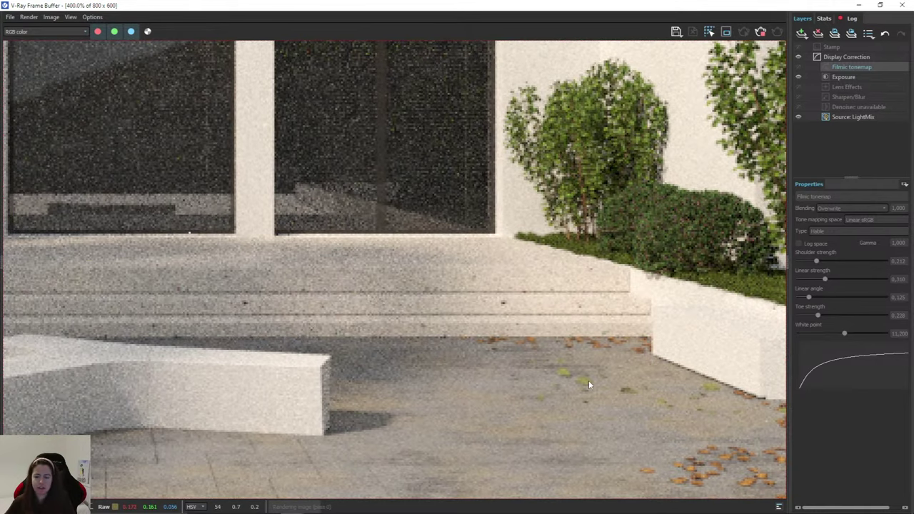
{"action": "scroll", "coordinate": [609, 389], "scroll_direction": "down", "scroll_amount": 1}
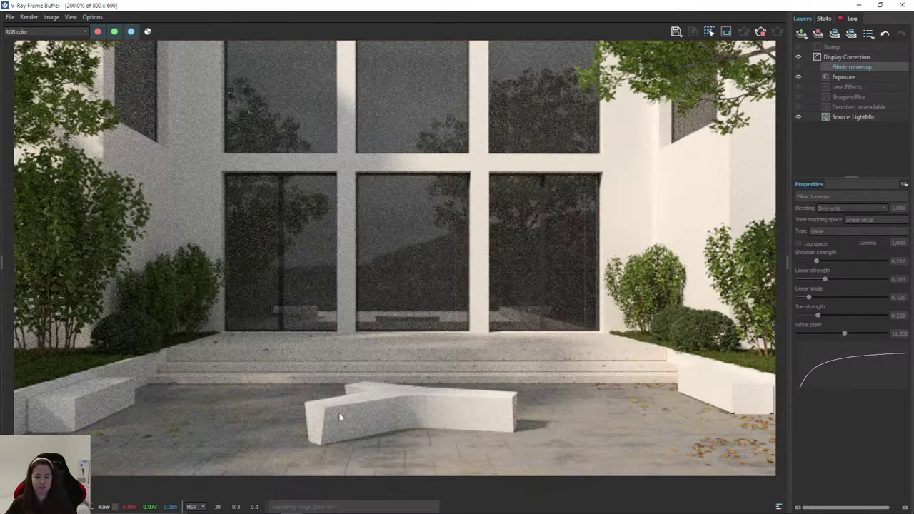
{"action": "scroll", "coordinate": [183, 442], "scroll_direction": "down", "scroll_amount": 1}
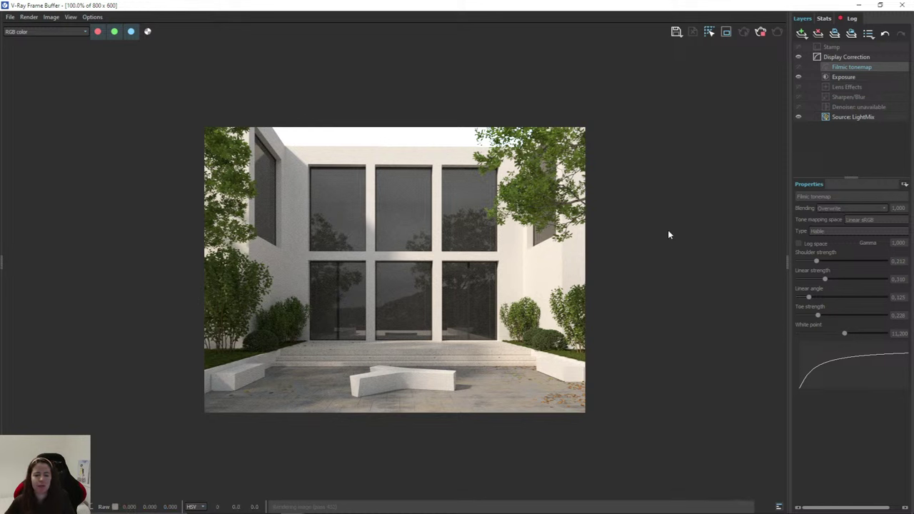
{"action": "left_click", "coordinate": [843, 77]}
{"action": "left_click", "coordinate": [850, 67]}
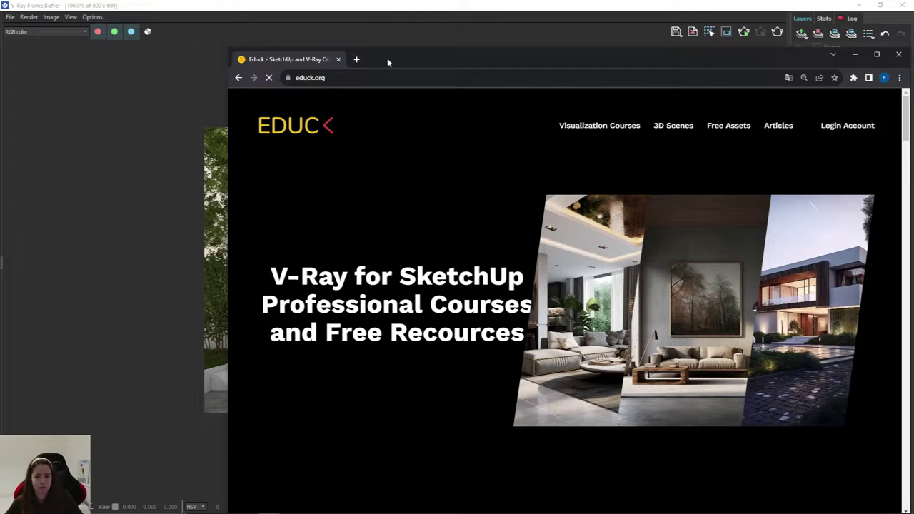
Maximize the browser window with the Educk website and look through its V-Ray for SketchUp course offerings.
{"action": "double_click", "coordinate": [388, 58]}
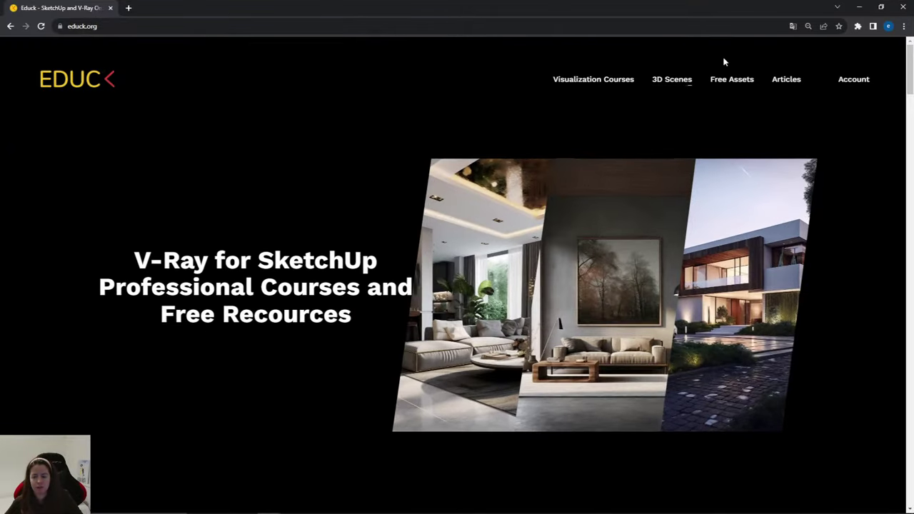
{"action": "scroll", "coordinate": [467, 275], "scroll_direction": "down", "scroll_amount": 5}
{"action": "scroll", "coordinate": [343, 281], "scroll_direction": "down", "scroll_amount": 3}
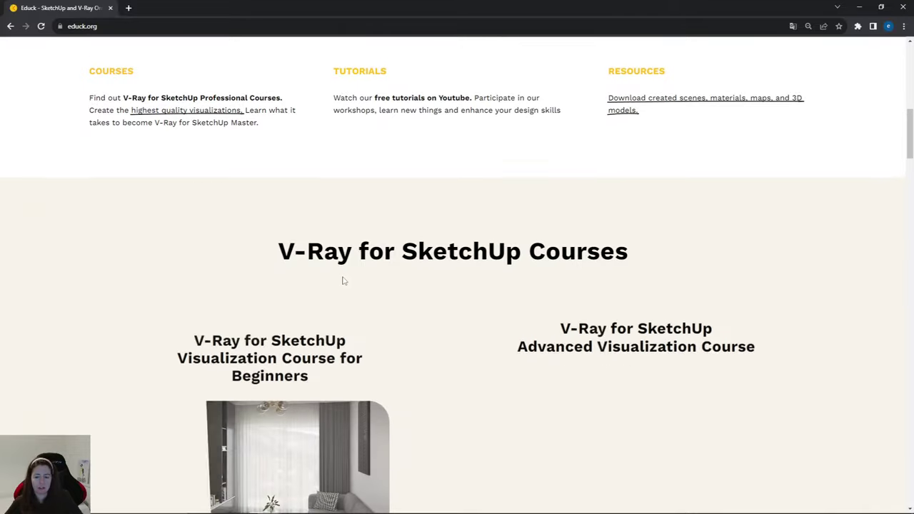
{"action": "scroll", "coordinate": [343, 279], "scroll_direction": "down", "scroll_amount": 3}
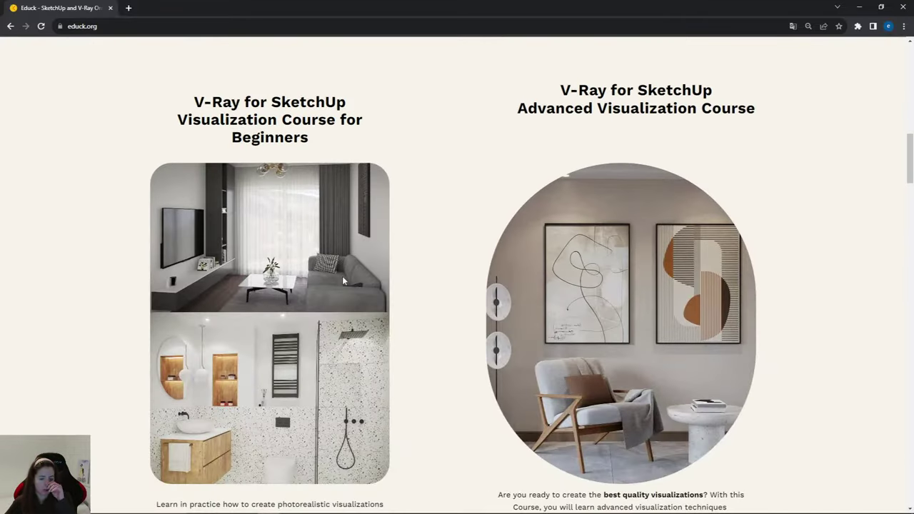
{"action": "scroll", "coordinate": [342, 280], "scroll_direction": "down", "scroll_amount": 2}
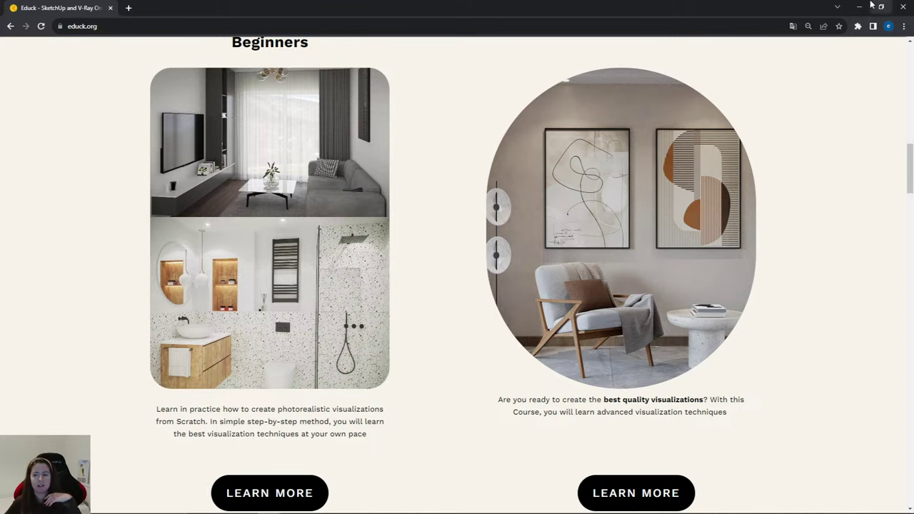
{"action": "scroll", "coordinate": [695, 239], "scroll_direction": "up", "scroll_amount": 1}
{"action": "scroll", "coordinate": [695, 239], "scroll_direction": "up", "scroll_amount": 4}
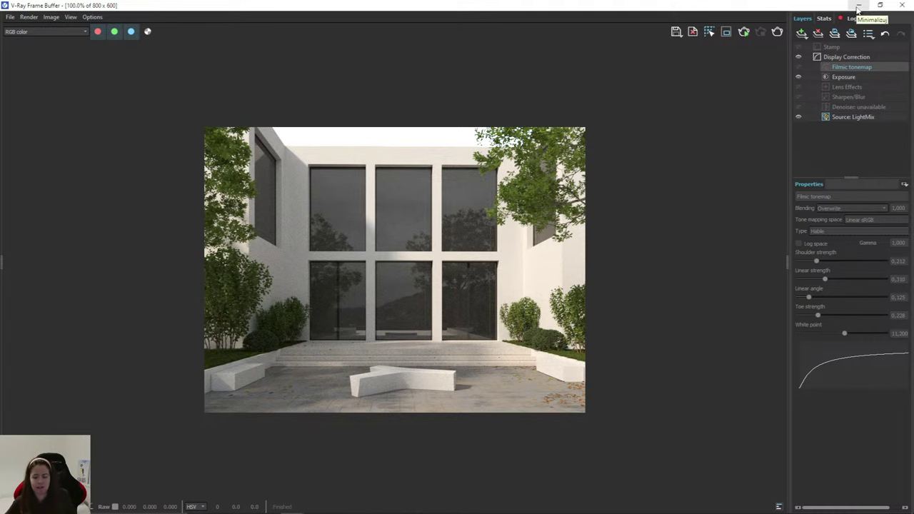
Minimize the Frame Buffer, switch to Chrome to view the Educk Instagram profile, and return to SketchUp.
{"action": "left_click", "coordinate": [858, 7]}
{"action": "left_click", "coordinate": [265, 505]}
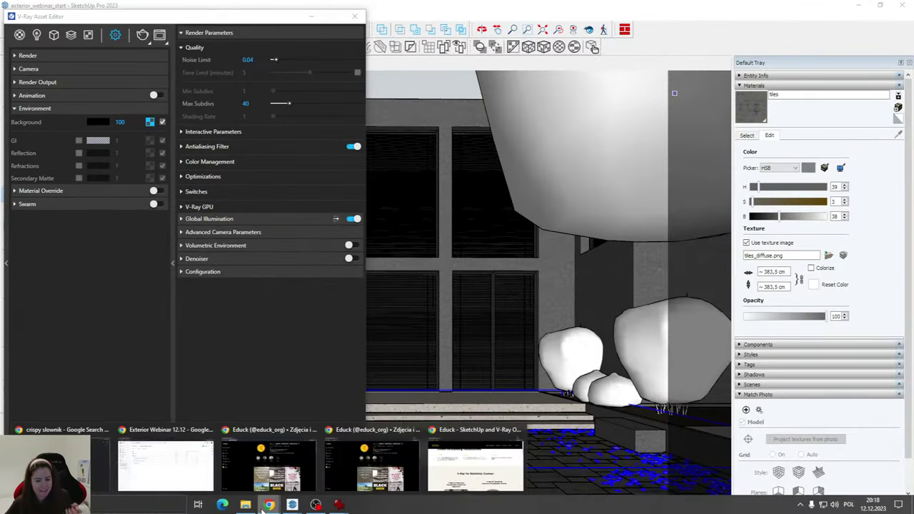
{"action": "left_click", "coordinate": [373, 464]}
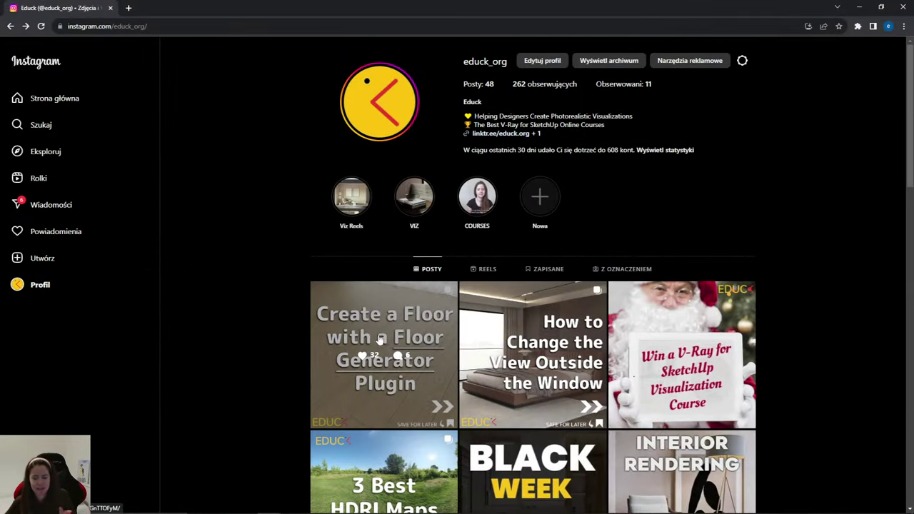
{"action": "left_click", "coordinate": [860, 7]}
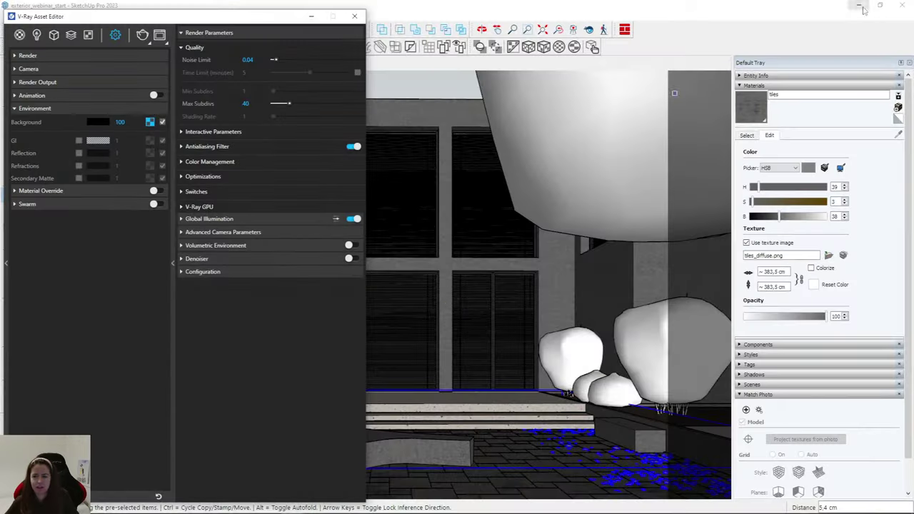
Minimize the V-Ray Asset Editor to uncover the courtyard model and switch to the Select tool.
{"action": "left_click", "coordinate": [311, 17]}
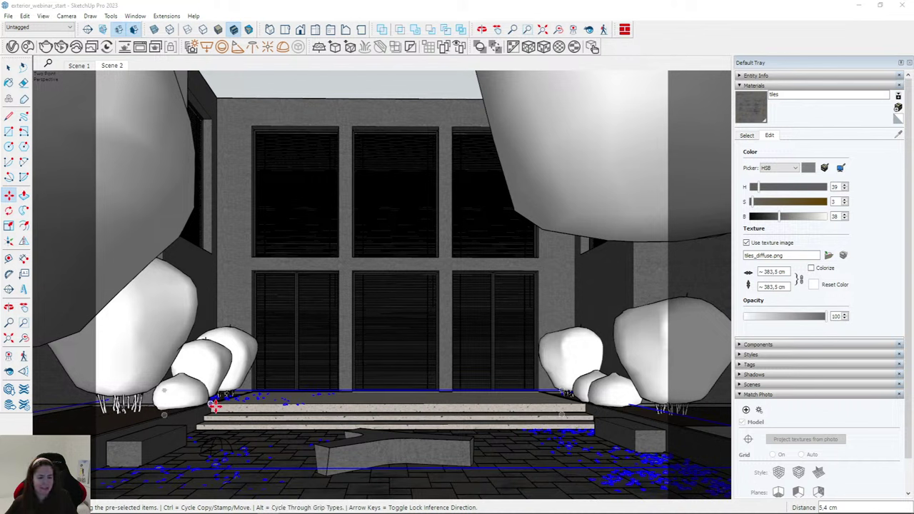
{"action": "key", "text": "space"}
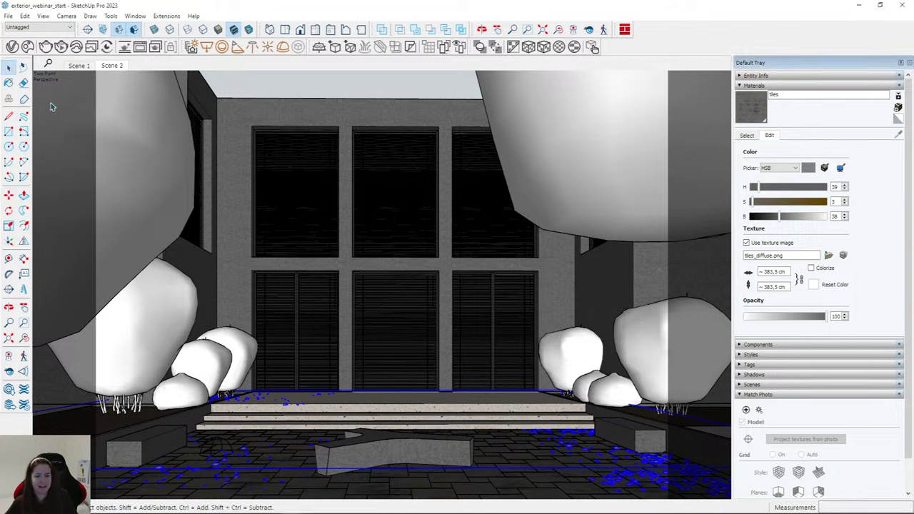